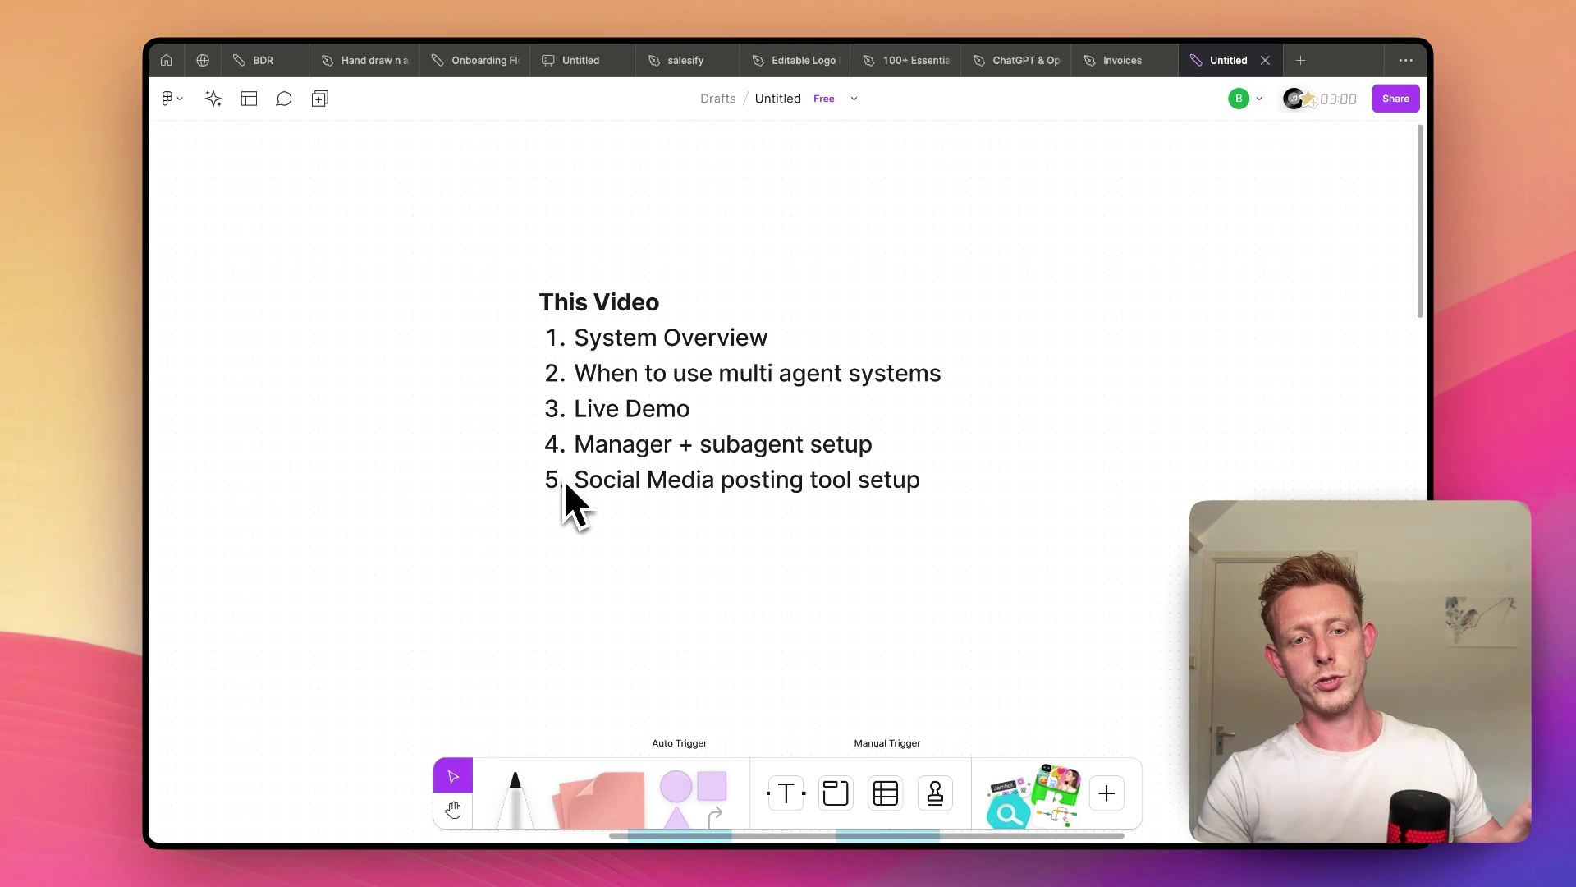
- Examine the video outline and the Youtube Repurposing System diagram down to the writer subagents and their Youtube transcription tools
scroll(1006, 642, "up", 3)
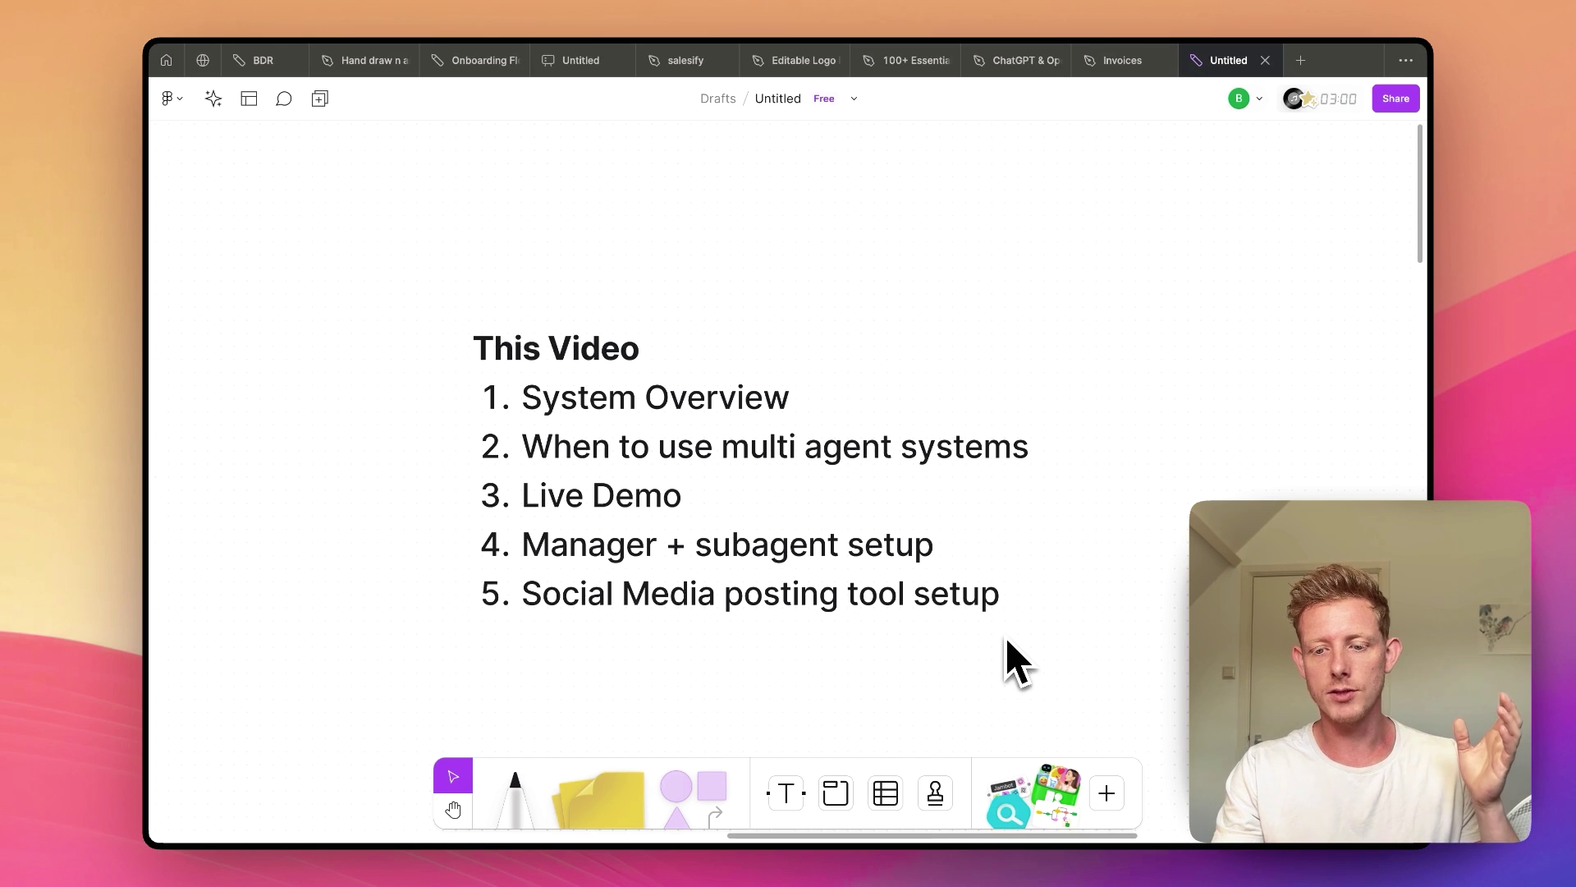
key("super+Tab")
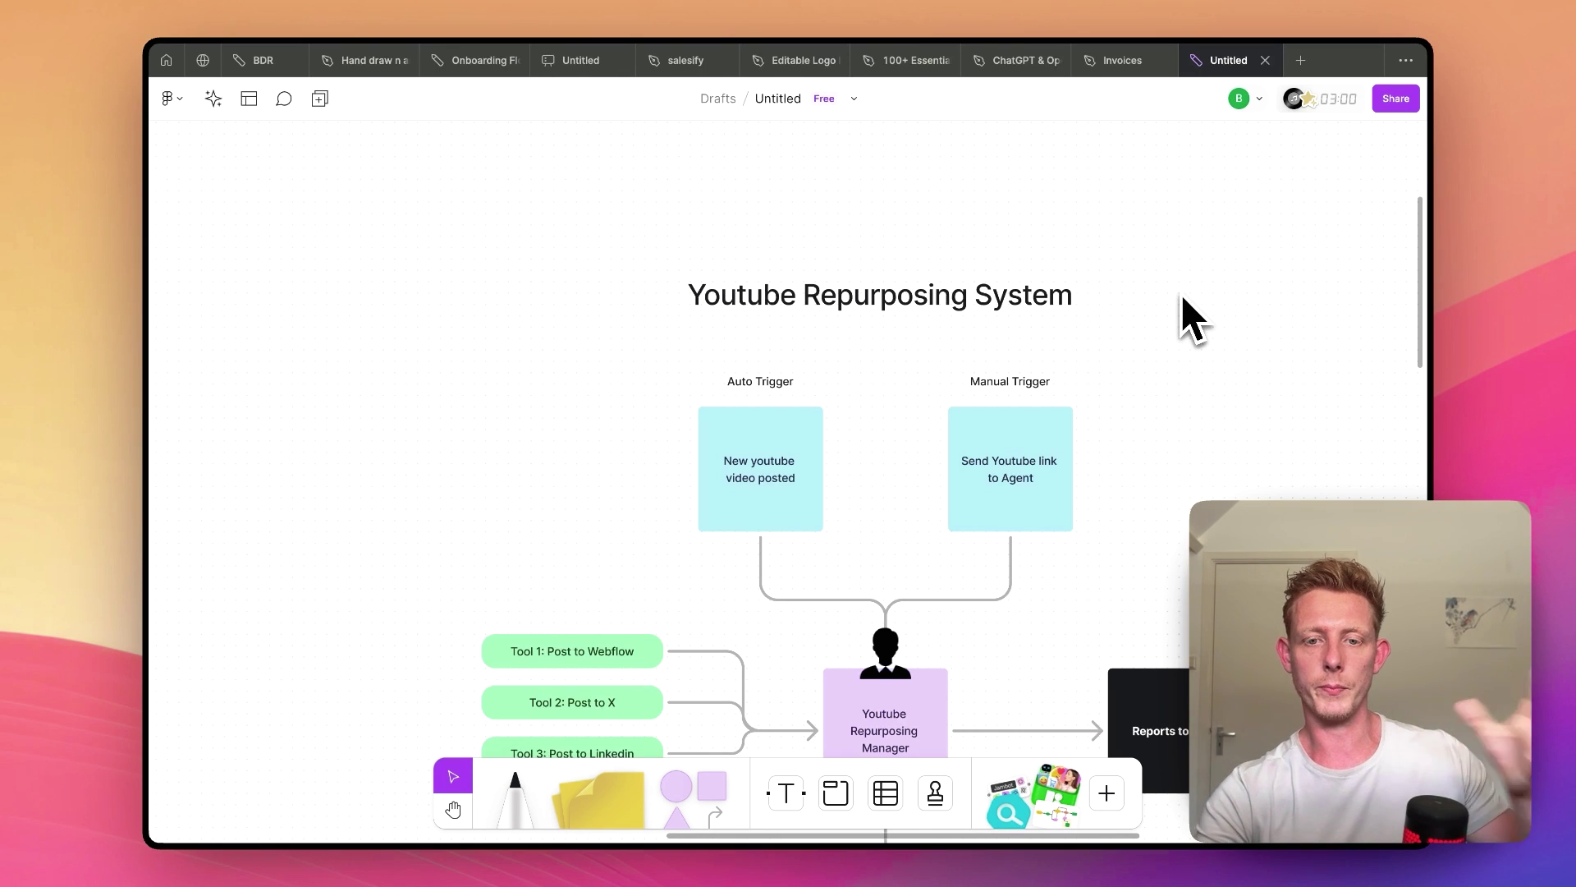
scroll(1112, 517, "down", 3)
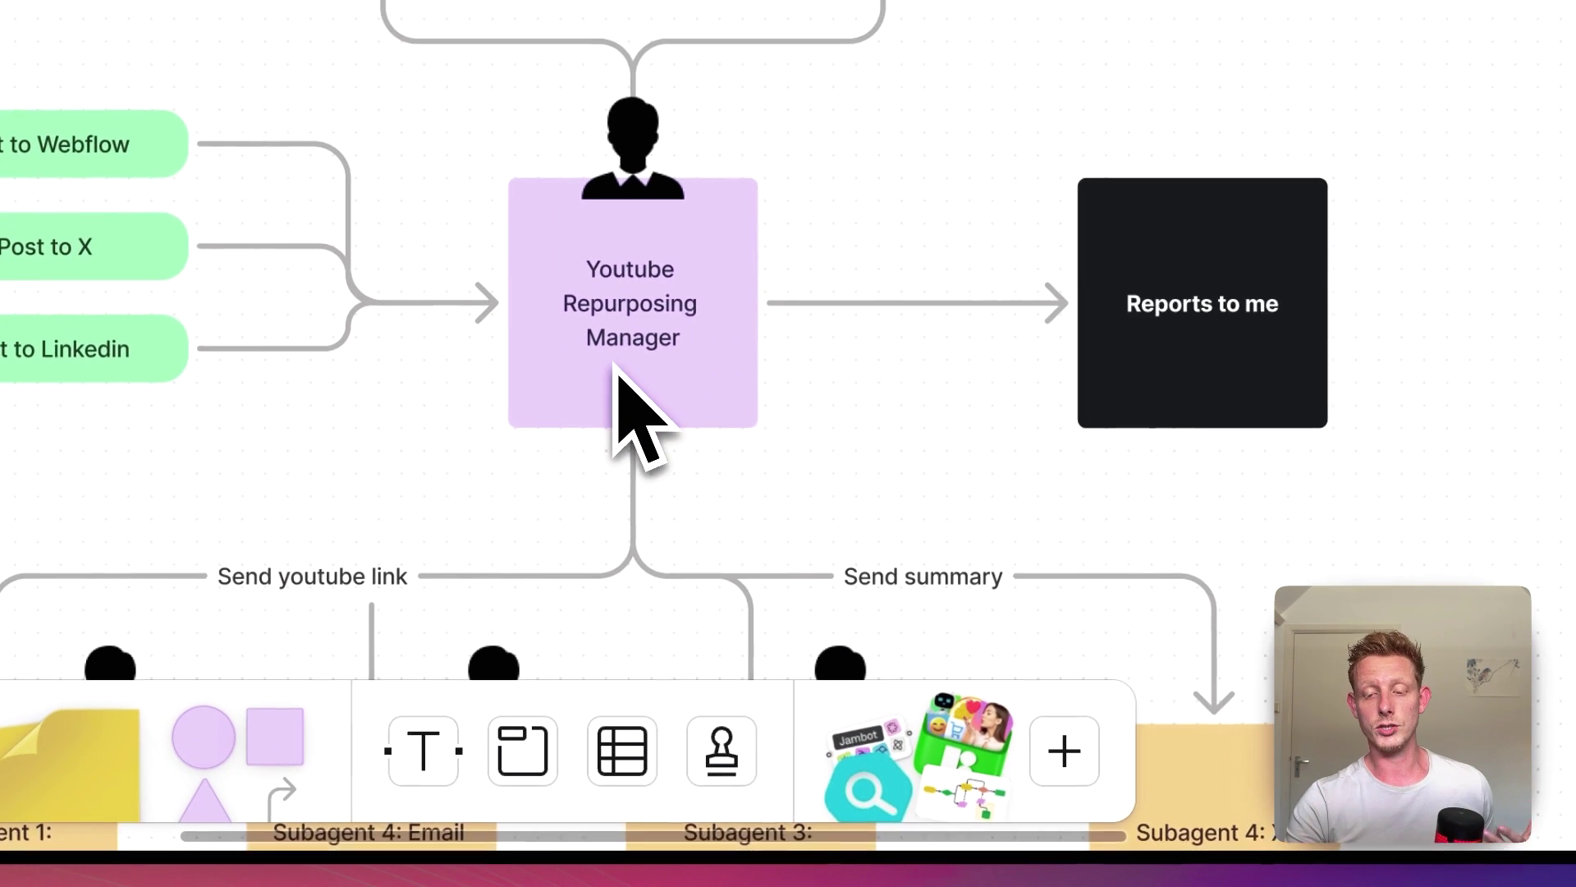
scroll(674, 393, "down", 5)
scroll(637, 419, "down", 5)
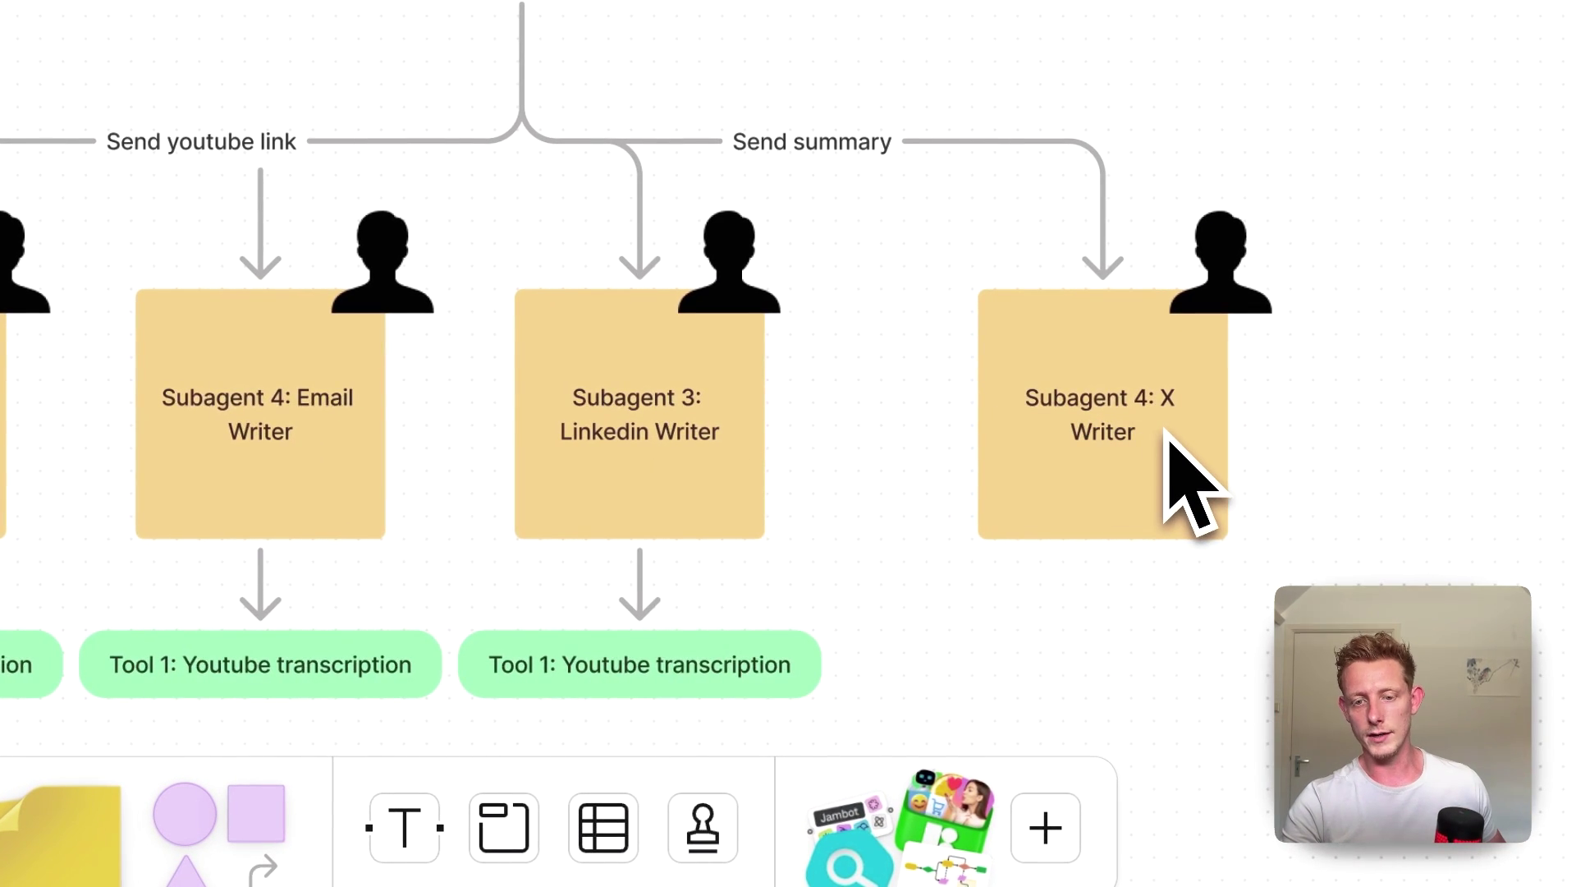
scroll(1173, 475, "down", 3)
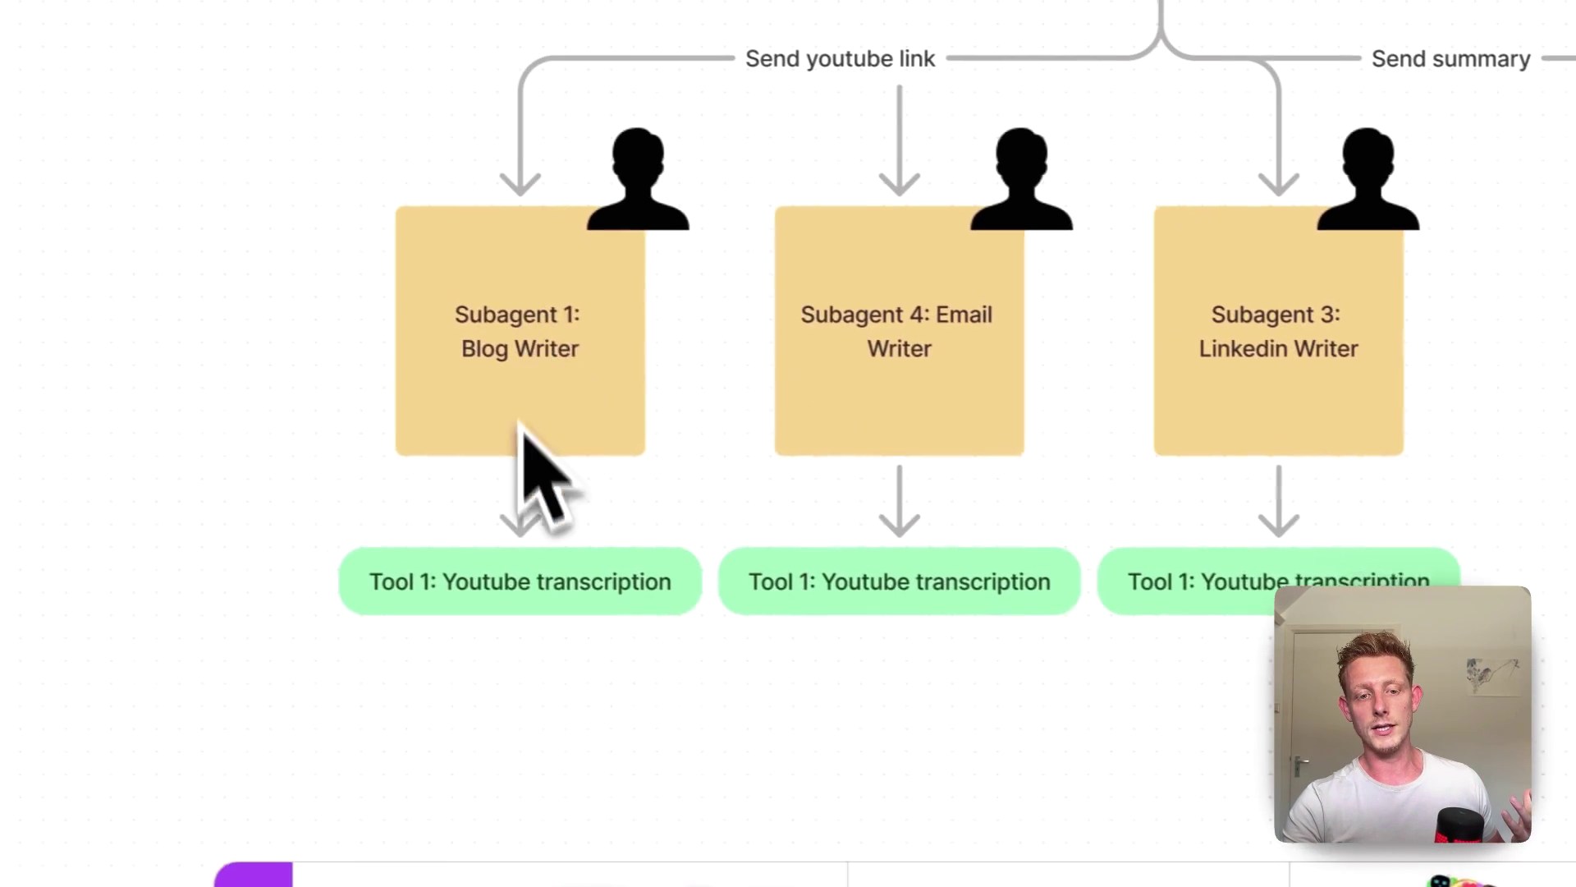
left_click_drag(1209, 688, 660, 511)
left_click_drag(619, 397, 251, 246)
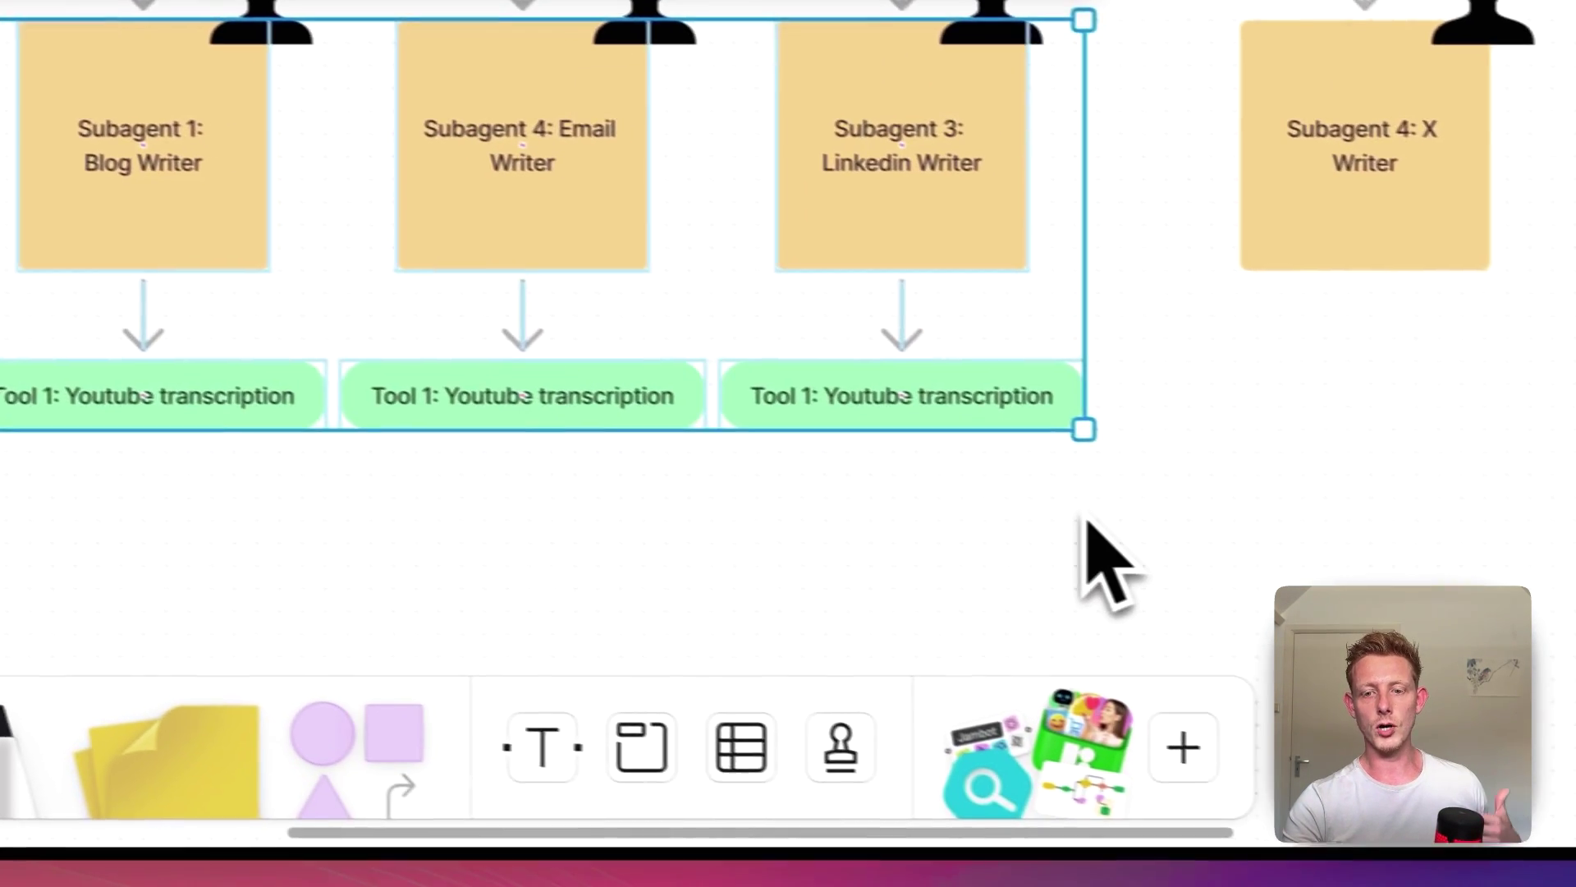
left_click(1073, 546)
scroll(1075, 698, "up", 5)
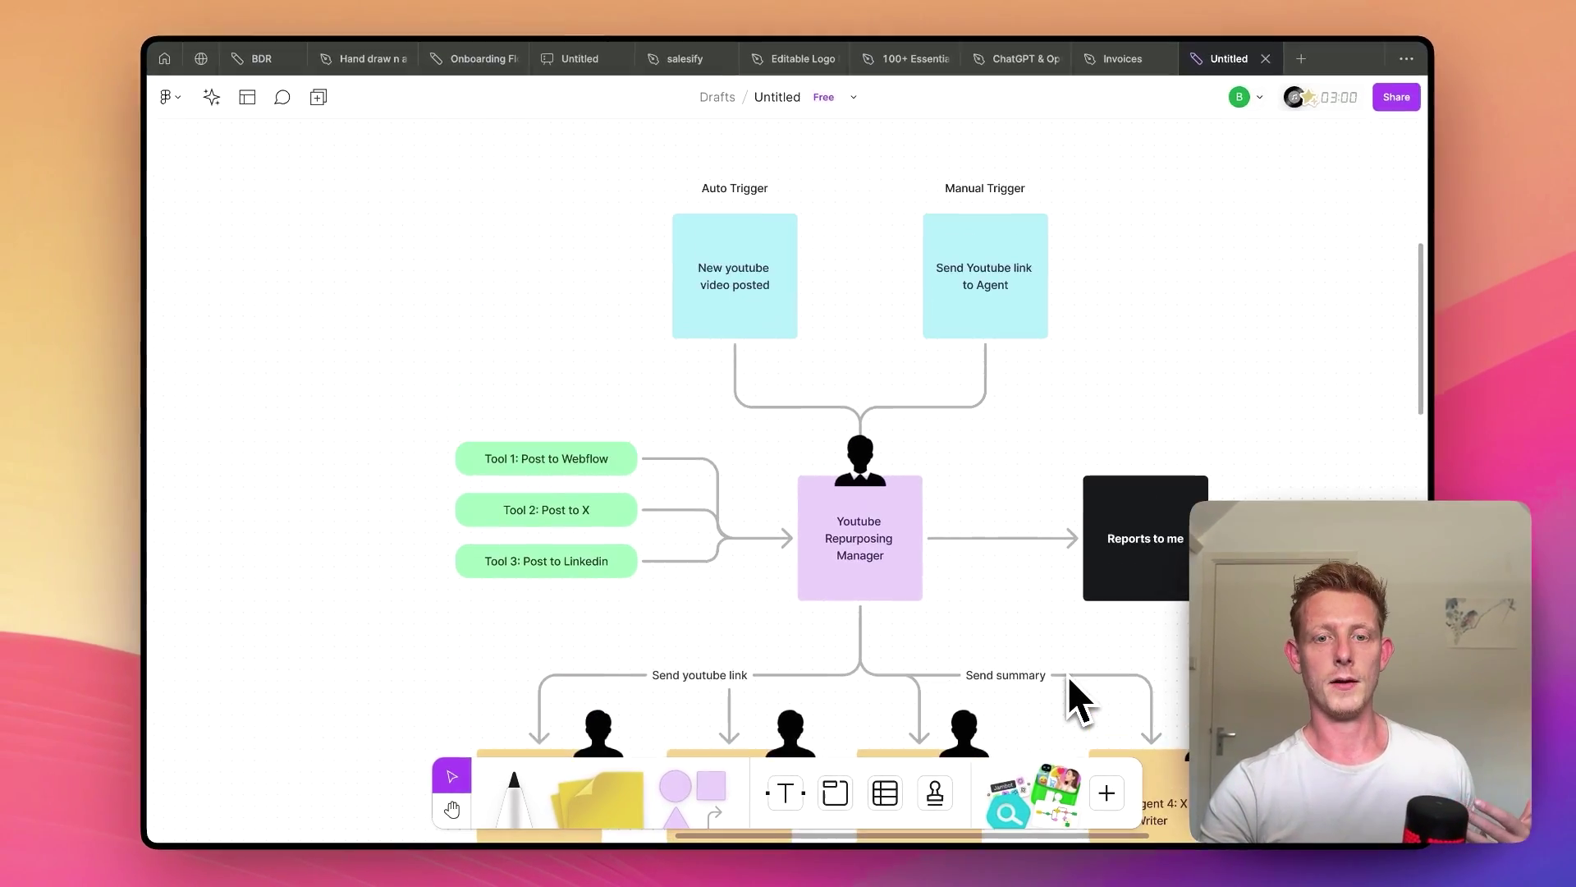
- Trace the diagram's flow from the auto and manual triggers through the Youtube Repurposing Manager to the row of writer subagents
left_click_drag(626, 139, 1090, 321)
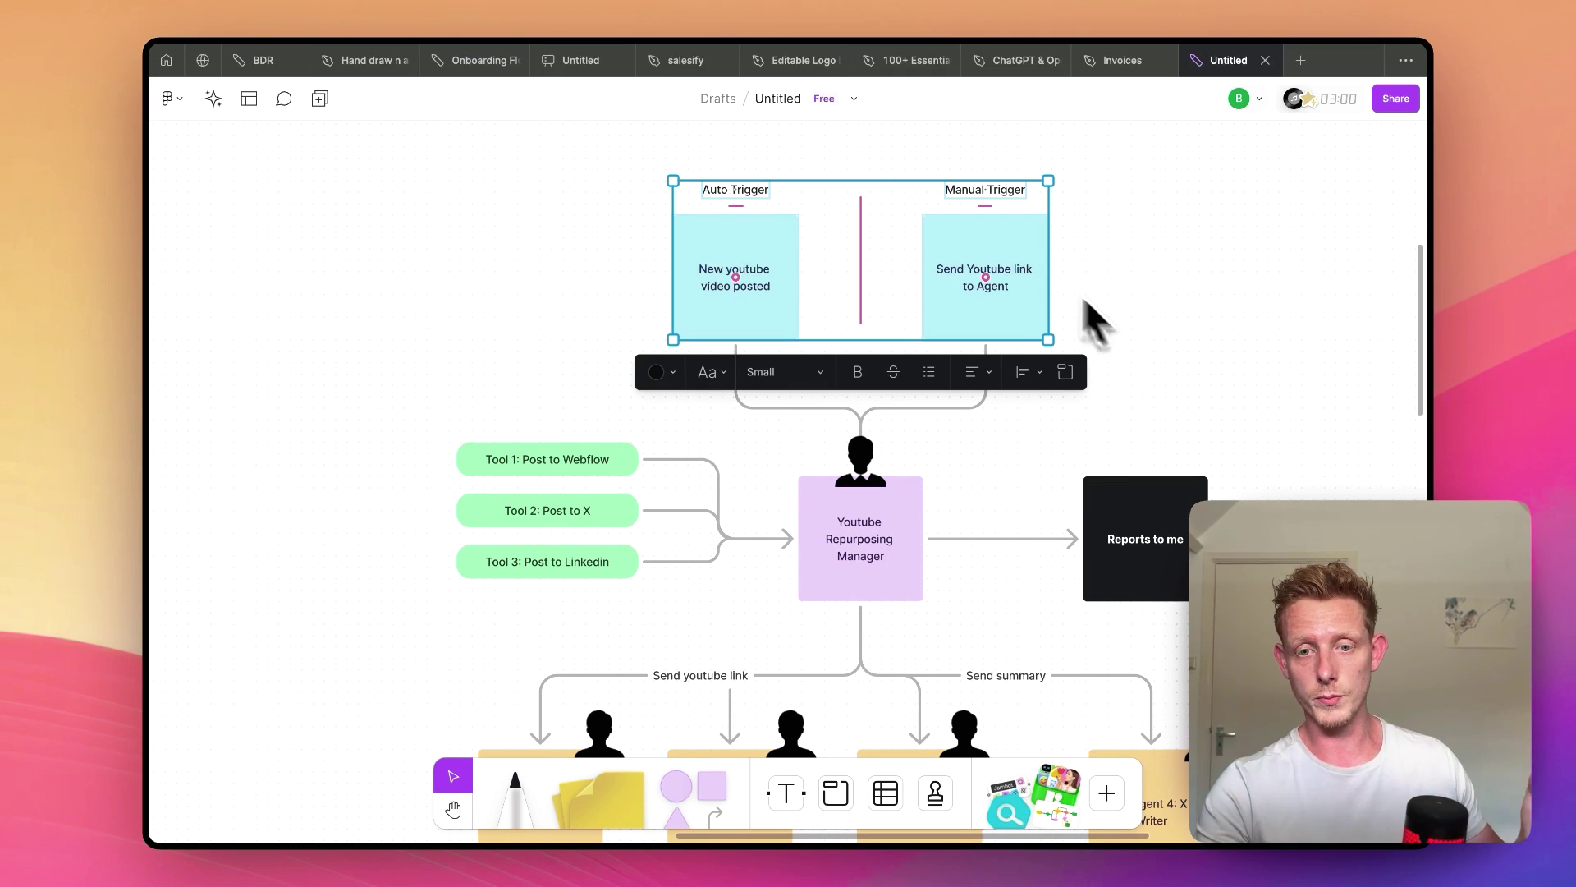
left_click(1100, 266)
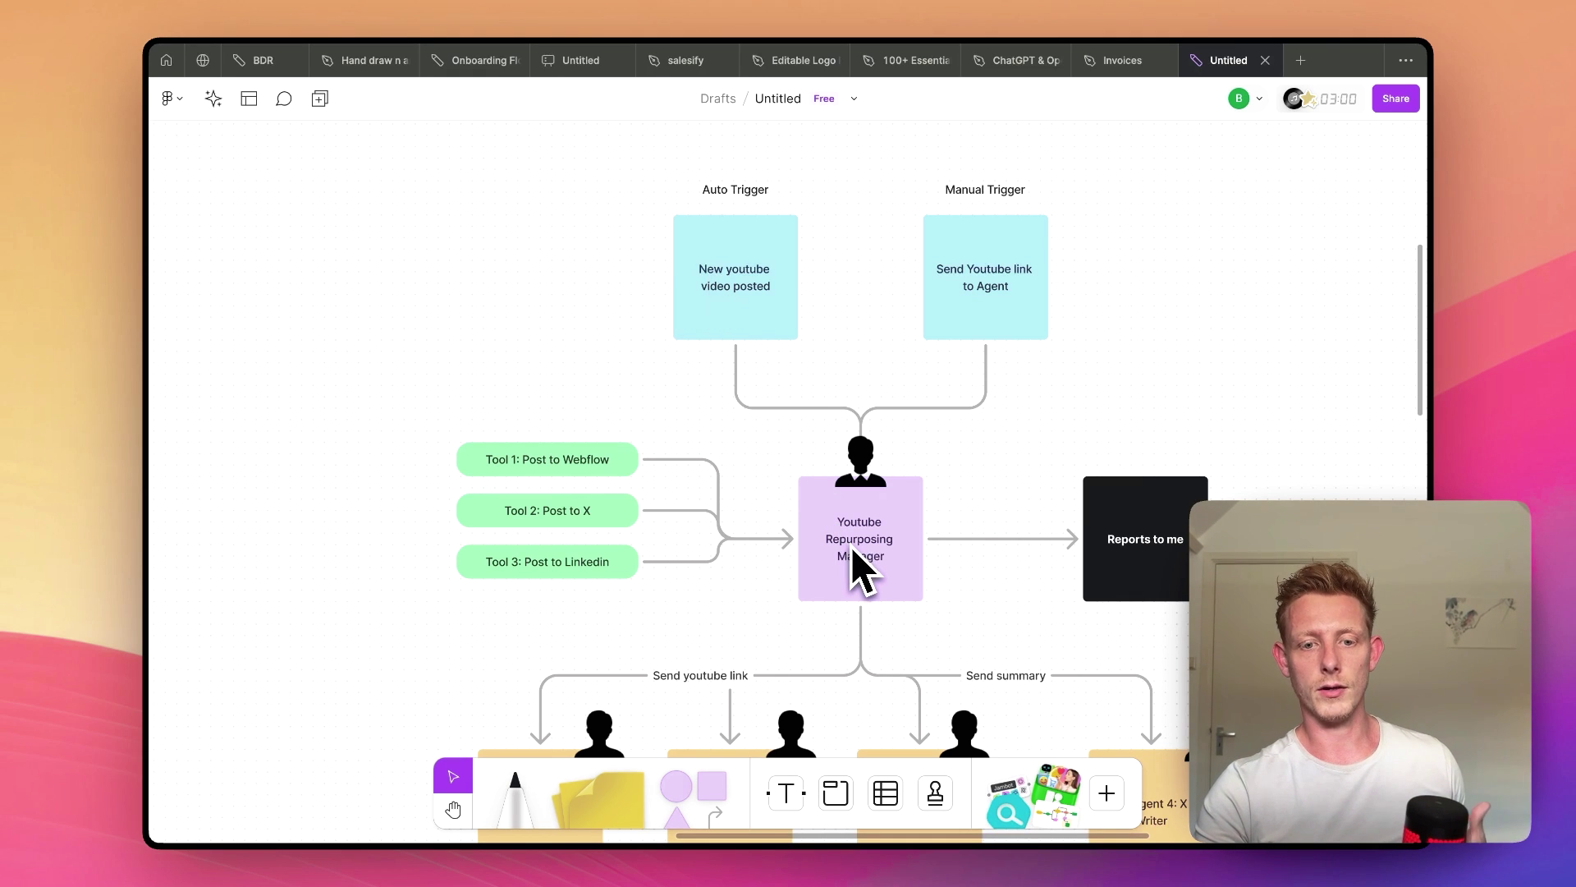
scroll(887, 563, "down", 2)
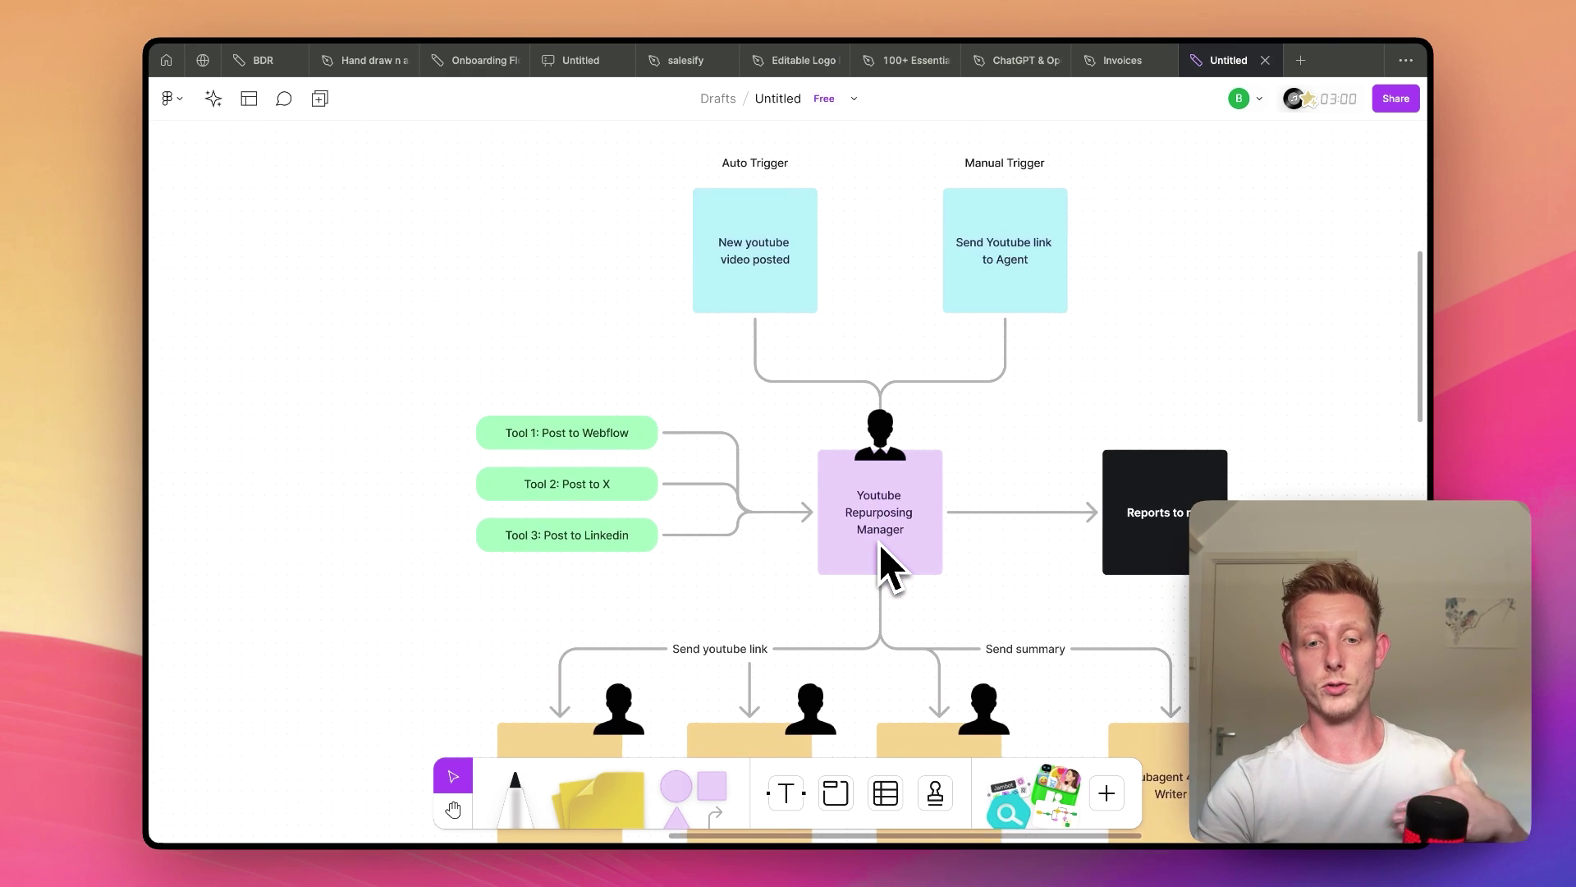
scroll(883, 554, "down", 2)
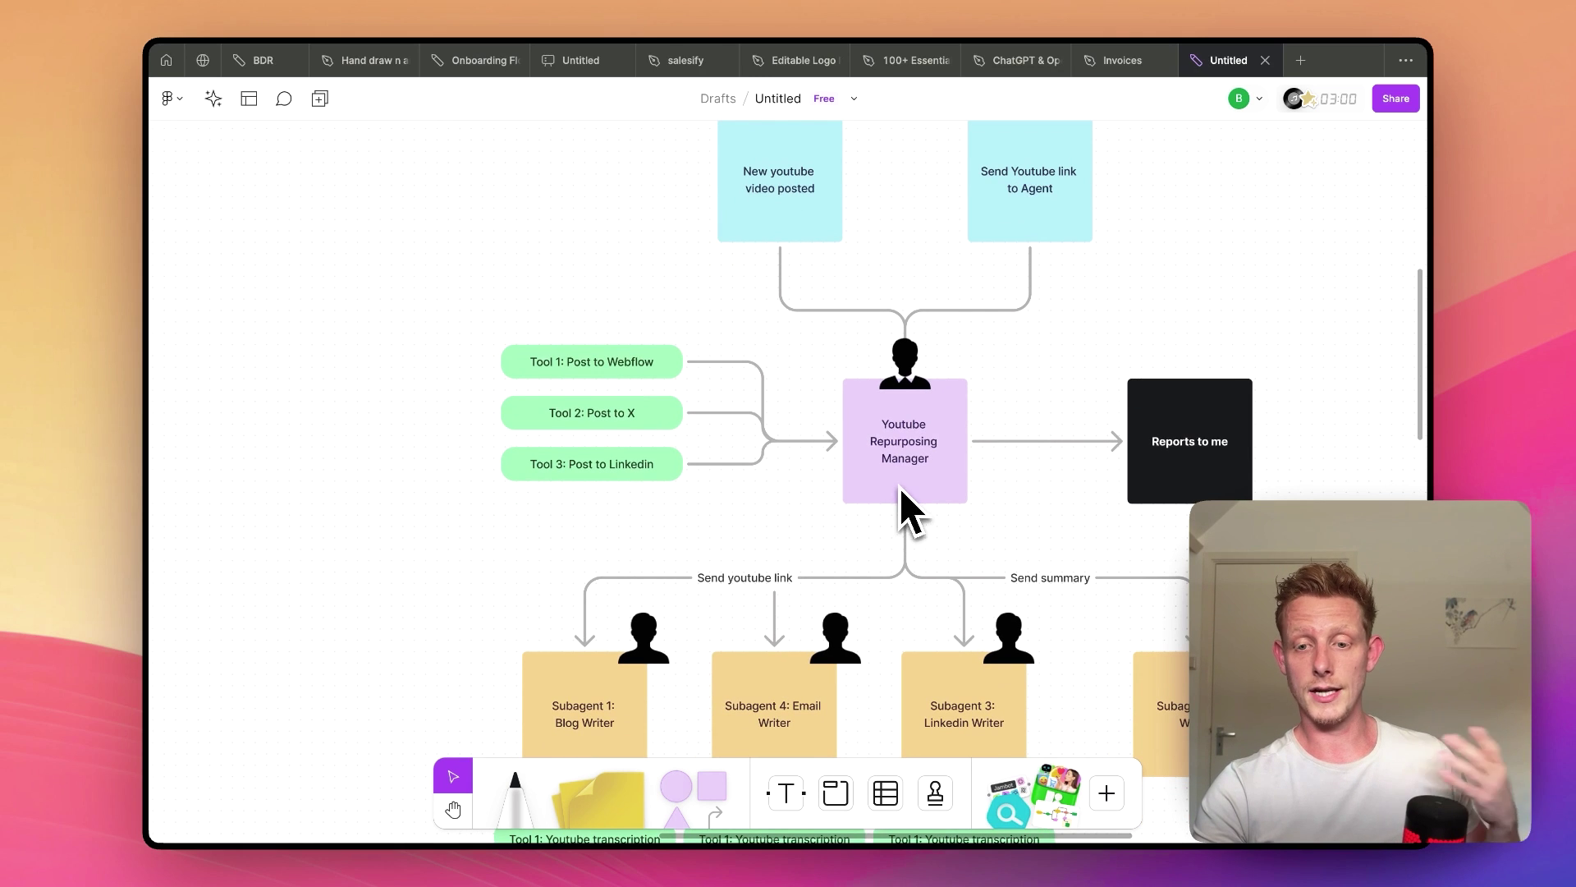
scroll(662, 639, "down", 3)
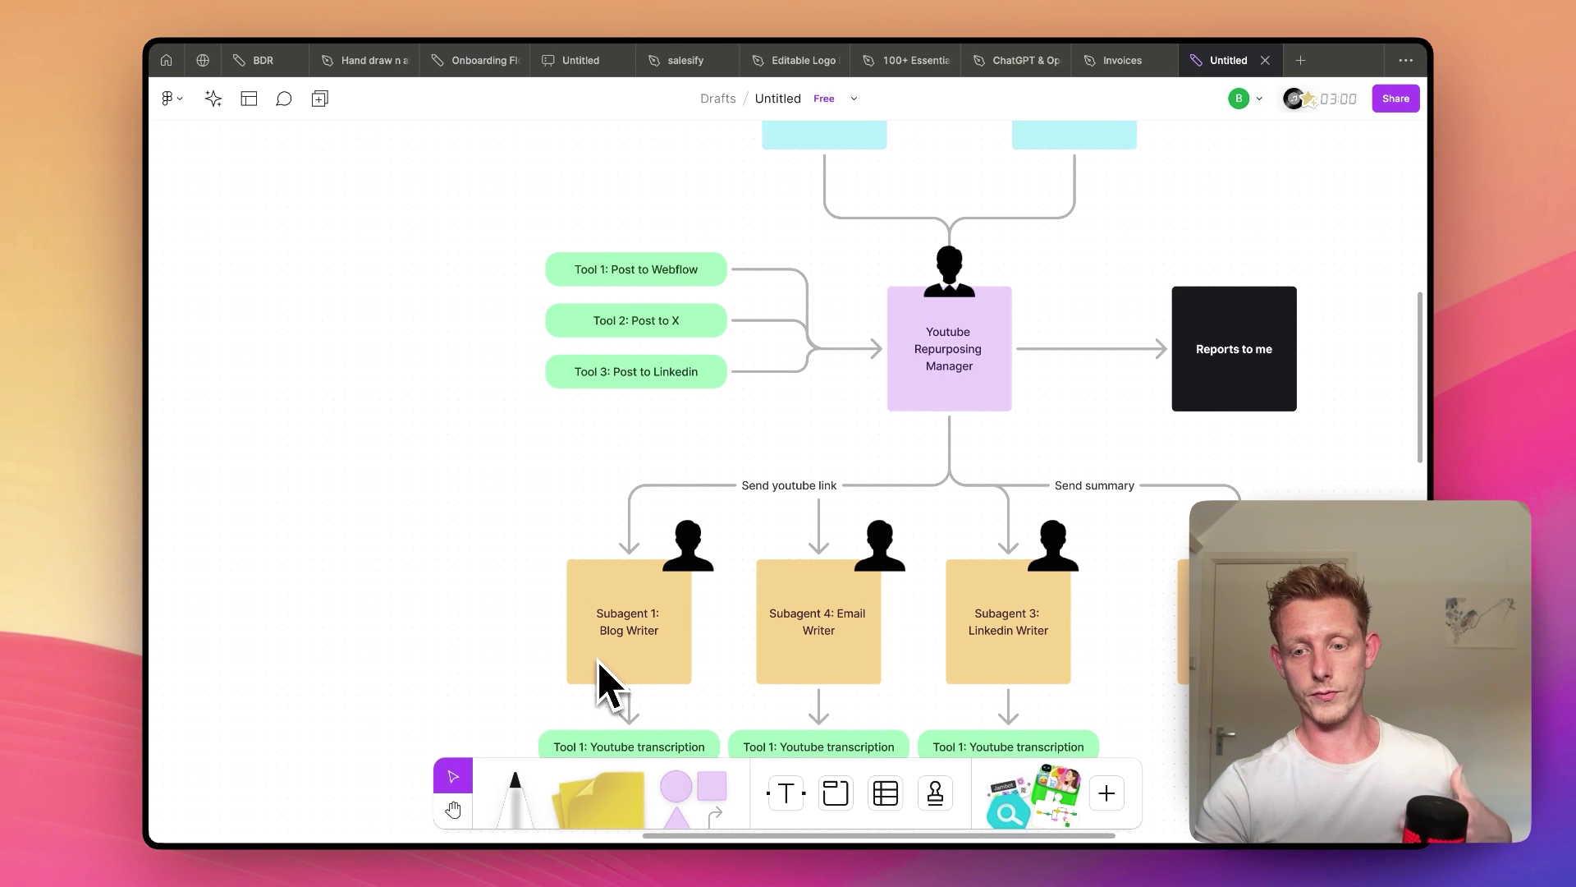
scroll(880, 679, "down", 2)
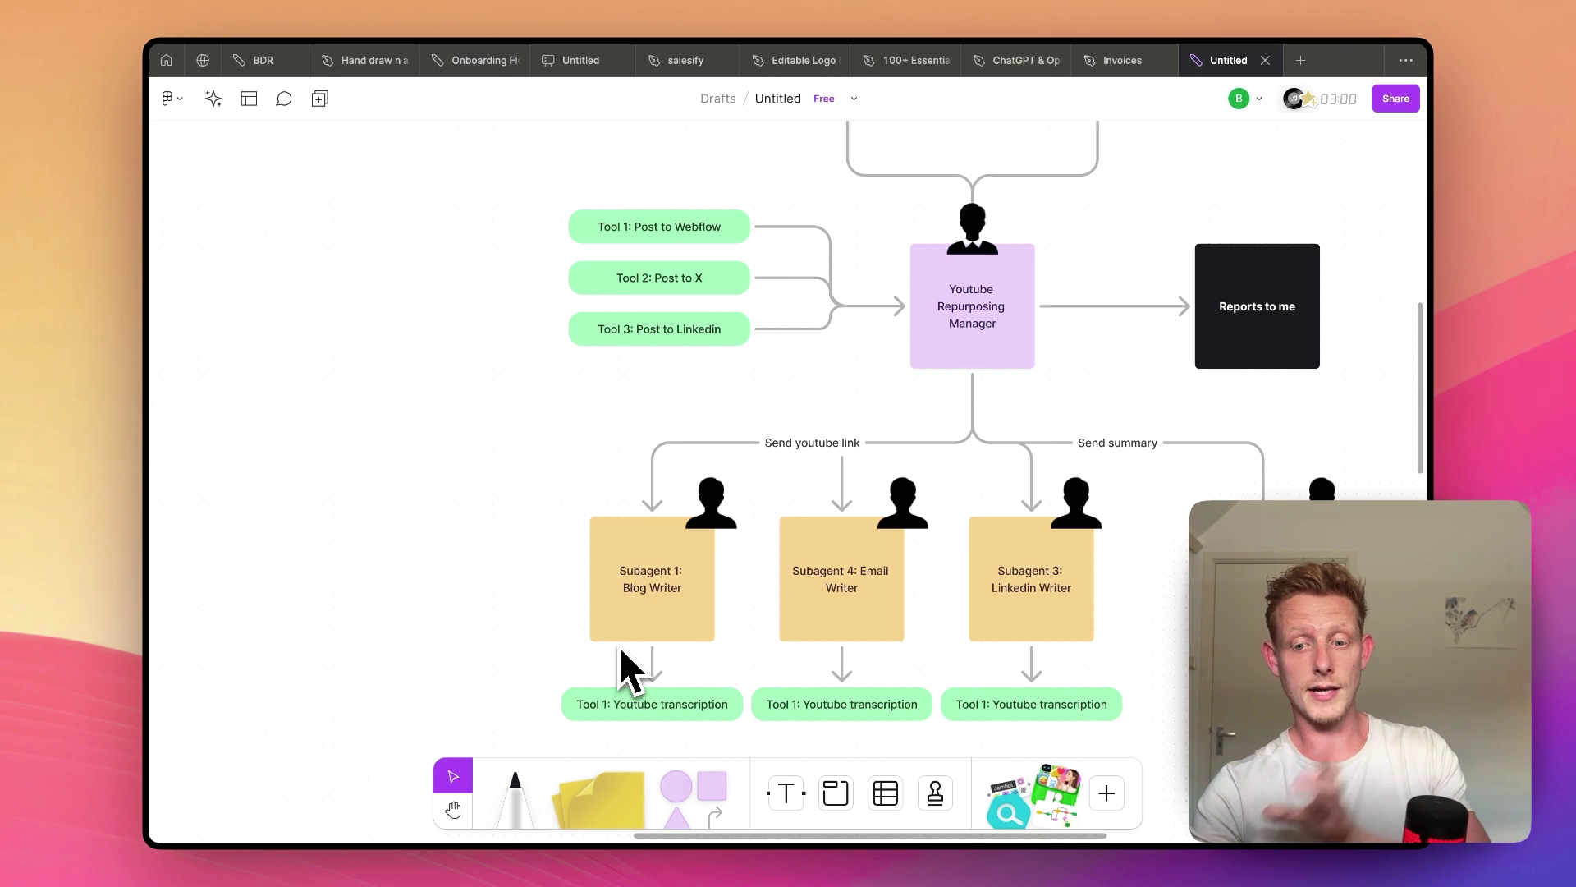
scroll(574, 640, "down", 3)
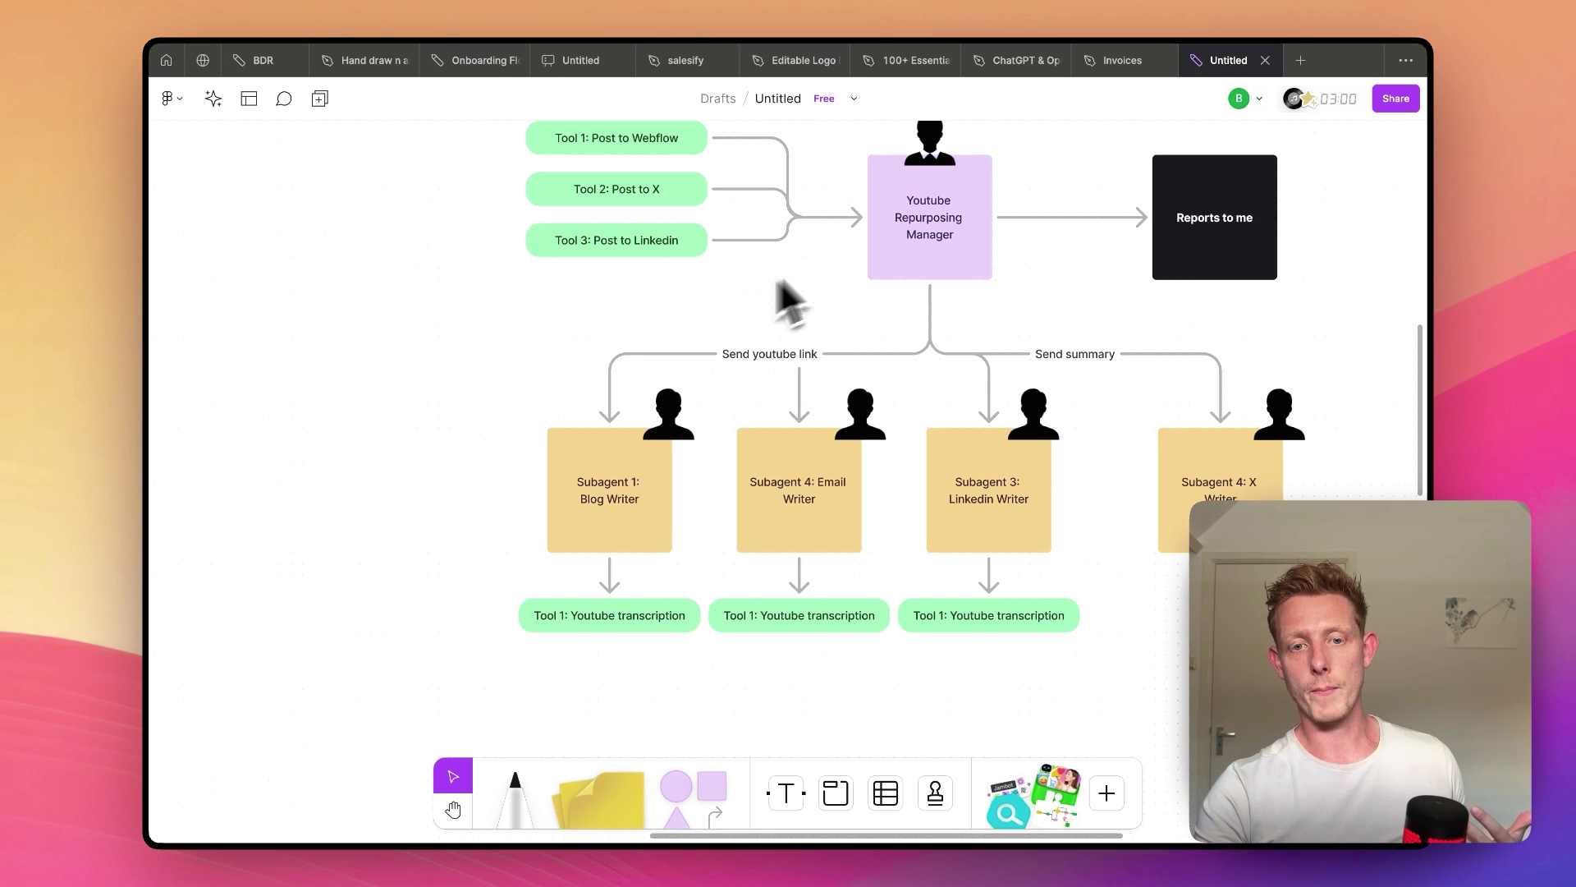
scroll(919, 240, "up", 3)
scroll(920, 240, "right", 2)
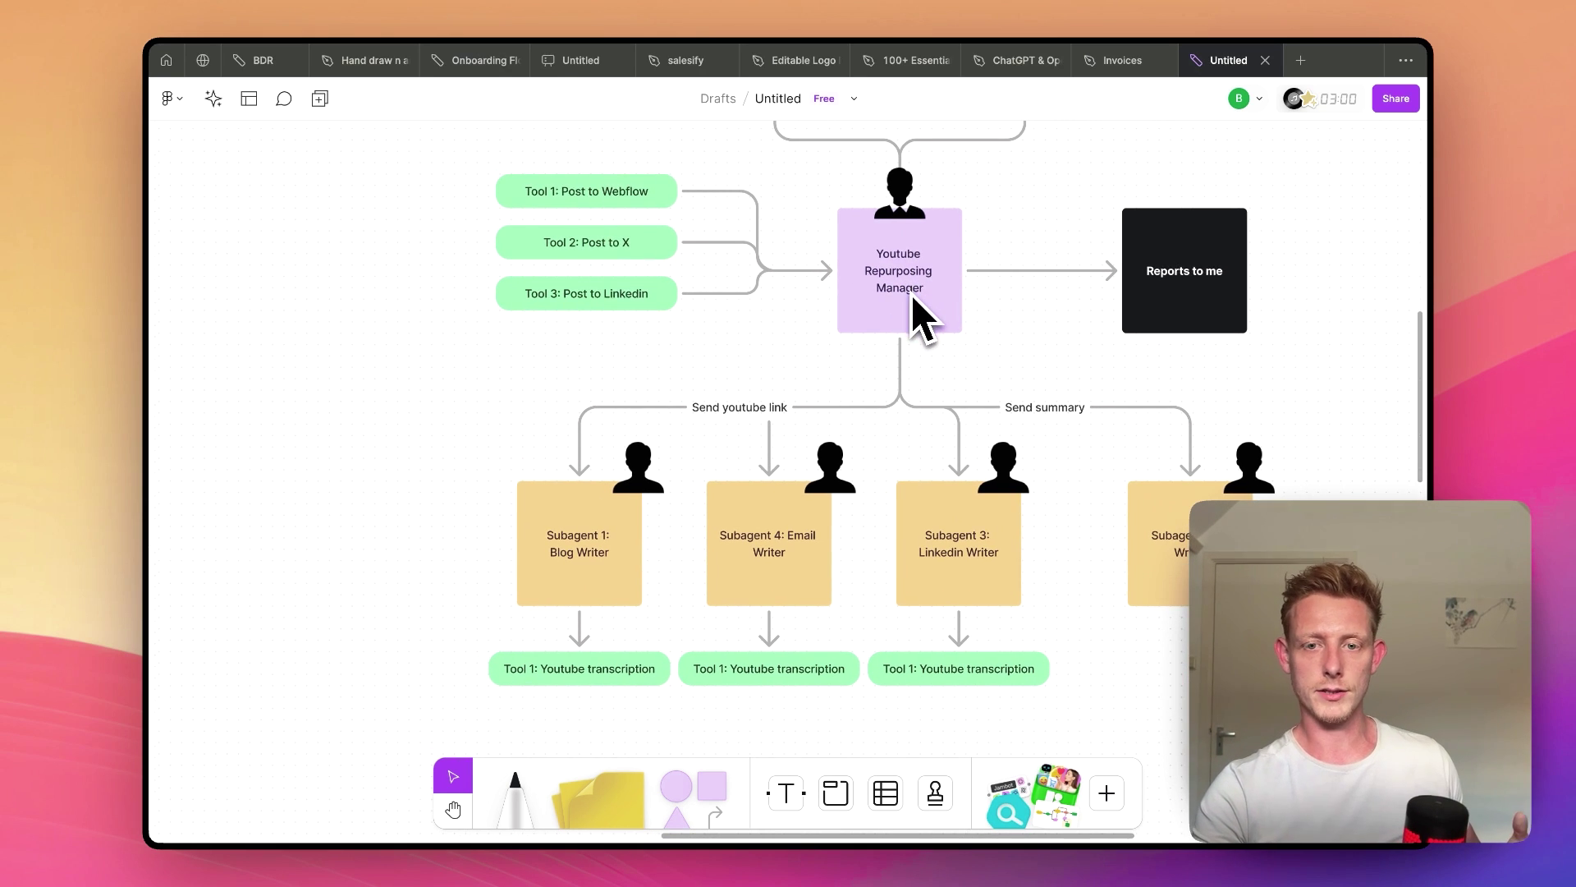
scroll(886, 307, "up", 1)
scroll(887, 307, "right", 2)
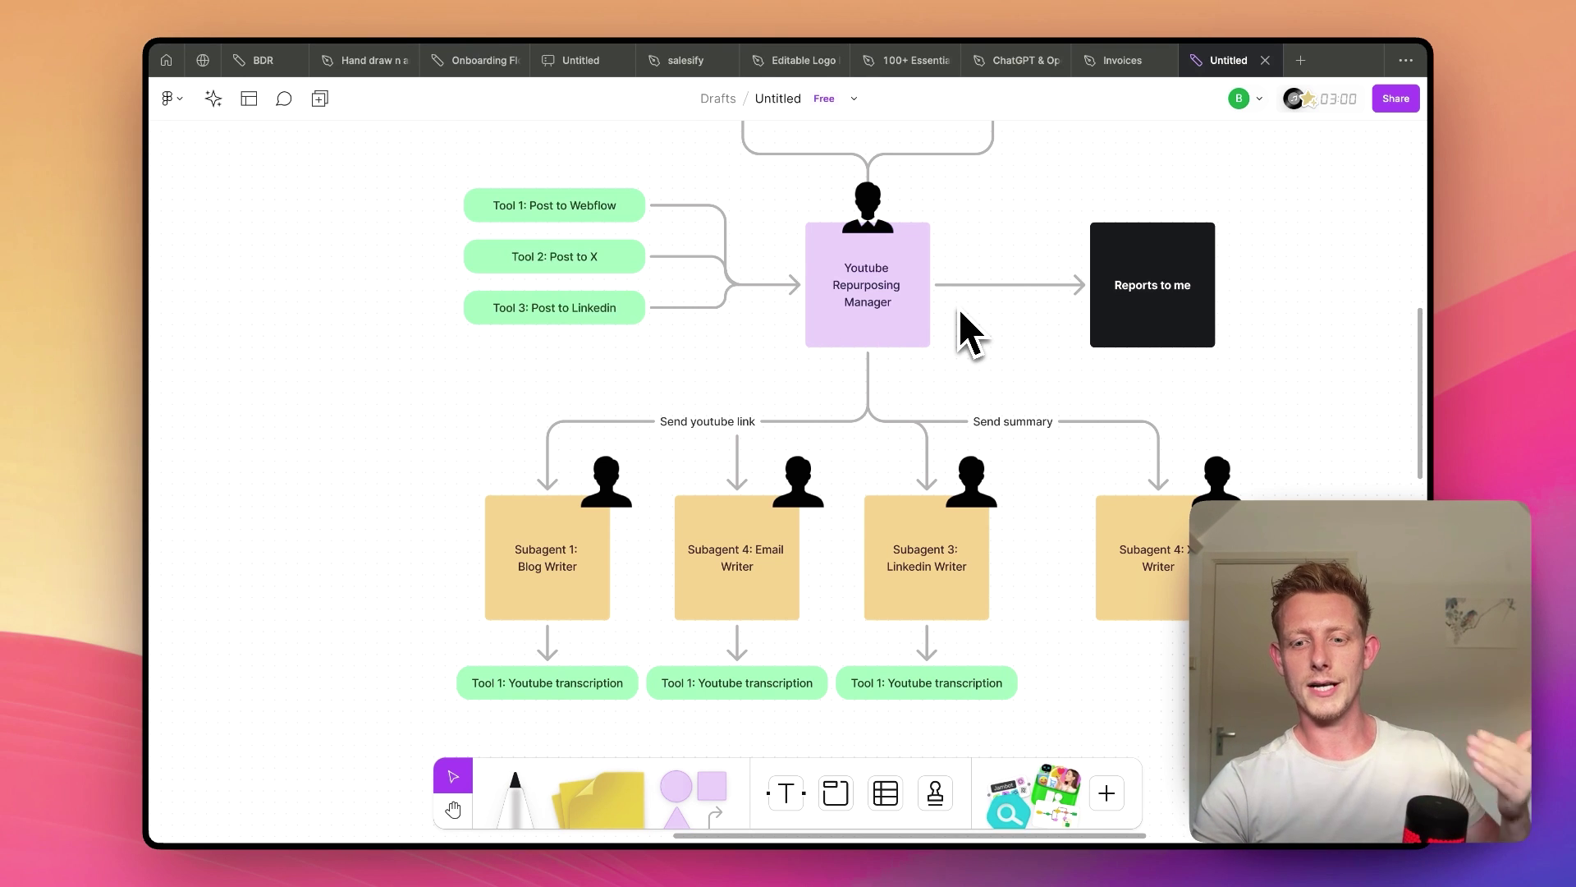
scroll(961, 311, "up", 2)
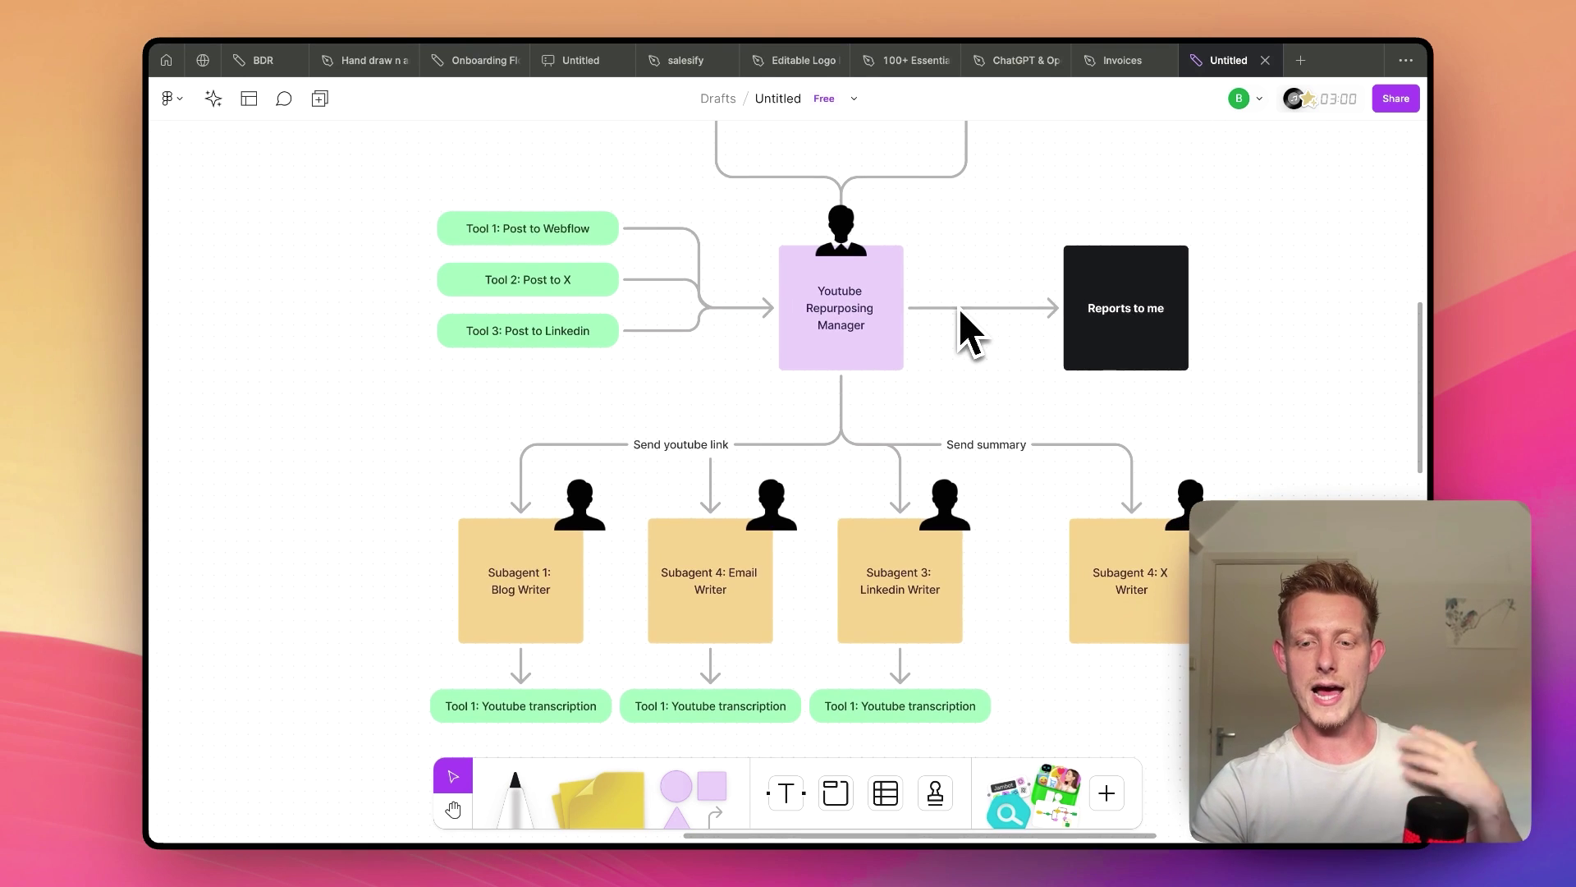
left_click_drag(1195, 513, 554, 603)
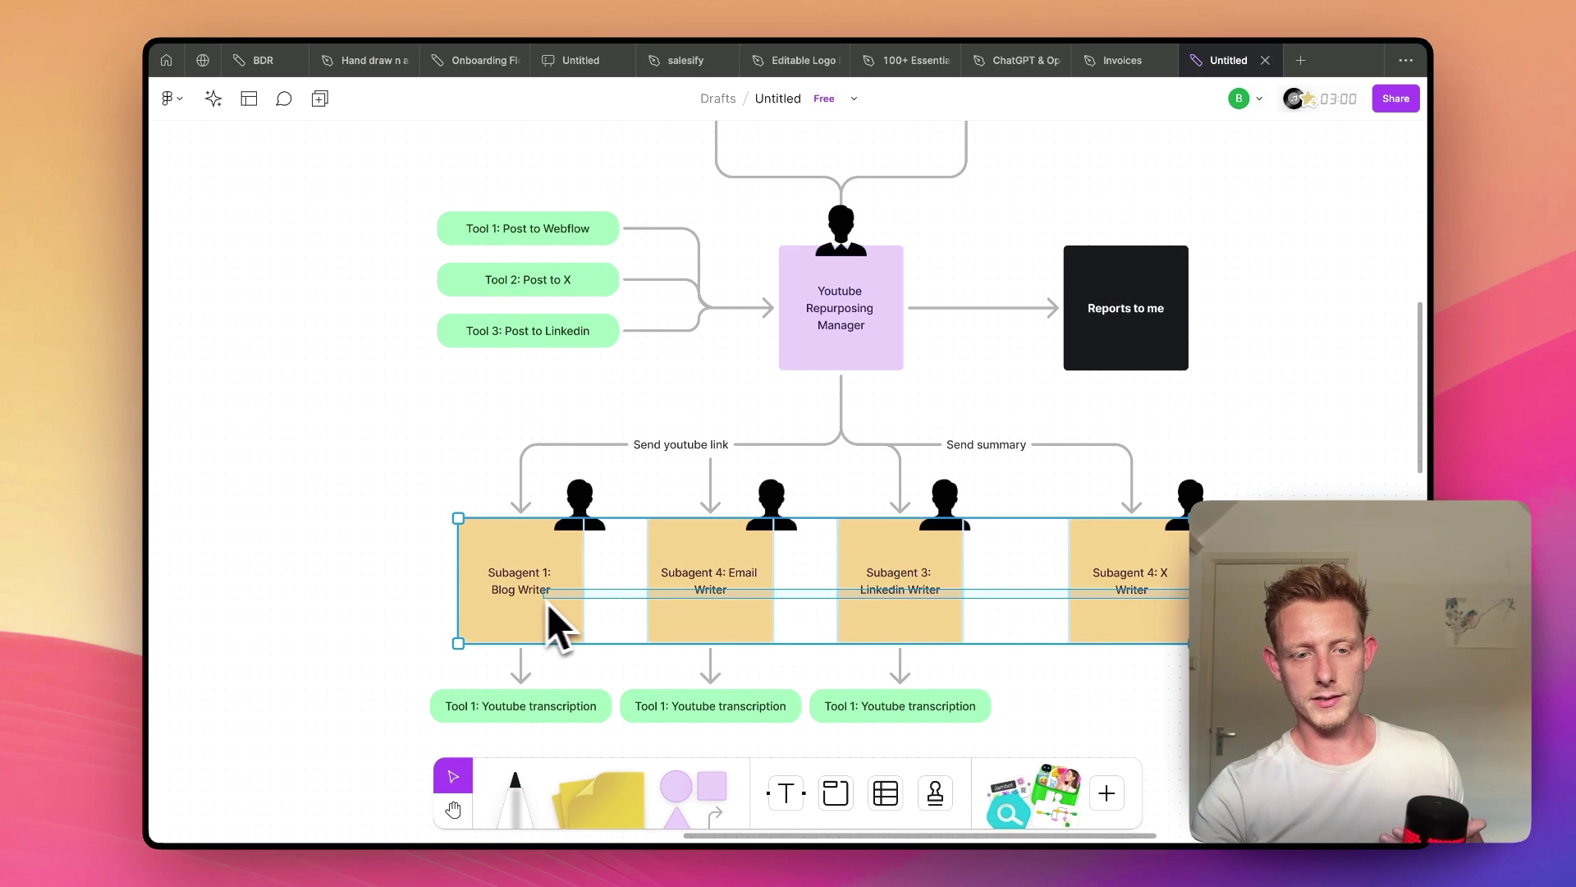
left_click(353, 634)
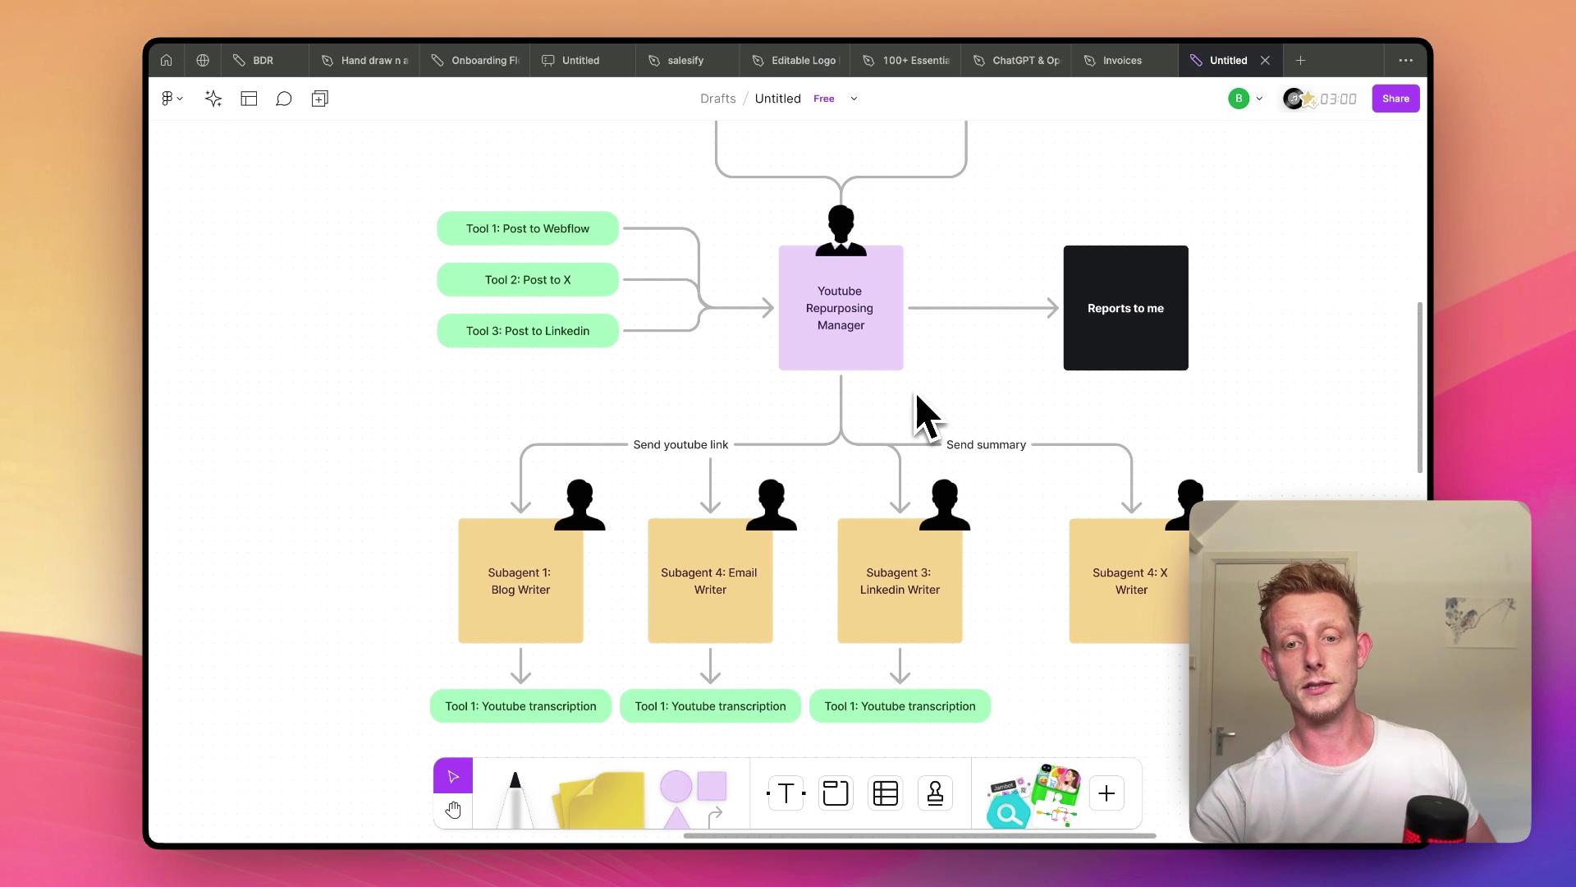
- Read the notes on when to use subagents instead of tools and compare them with the manager and subagent diagram
scroll(920, 415, "right", 10)
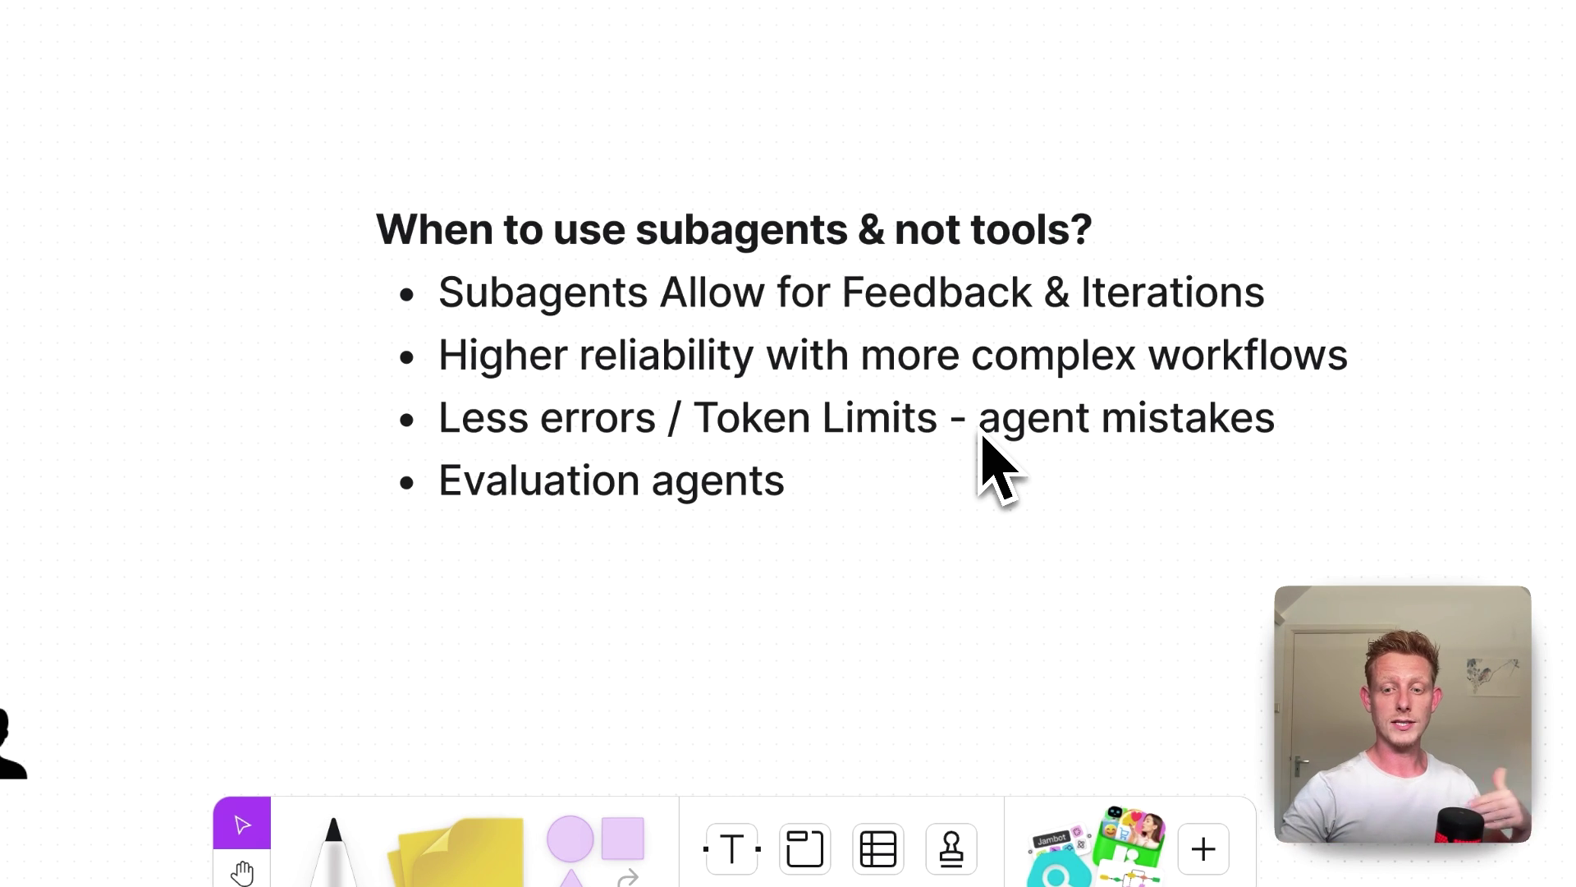
scroll(750, 605, "left", 15)
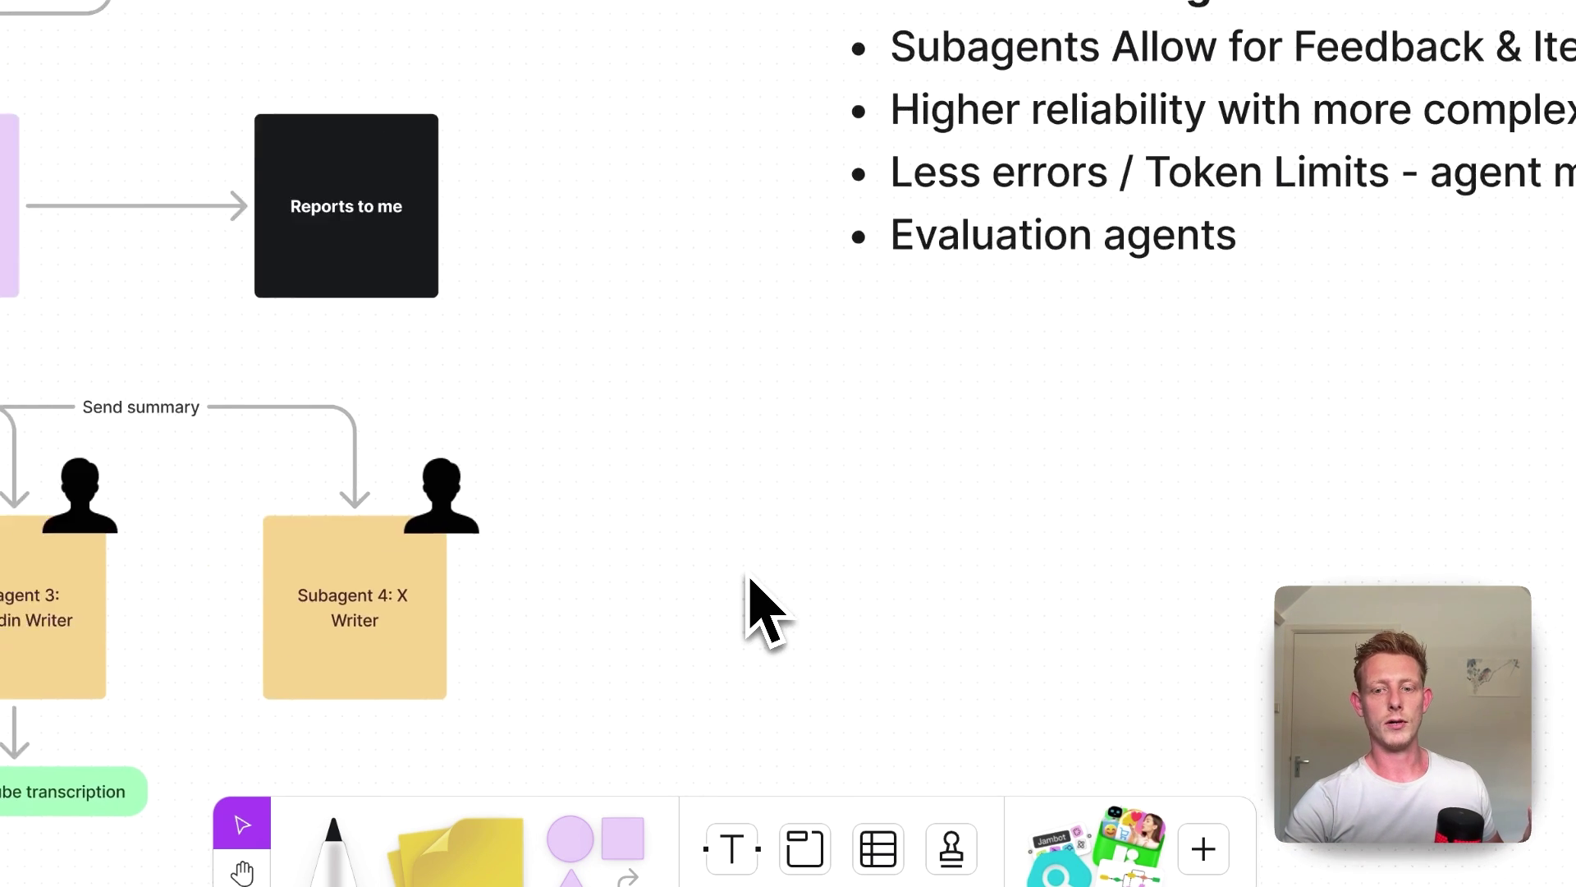
scroll(750, 605, "left", 5)
scroll(749, 605, "up", 3)
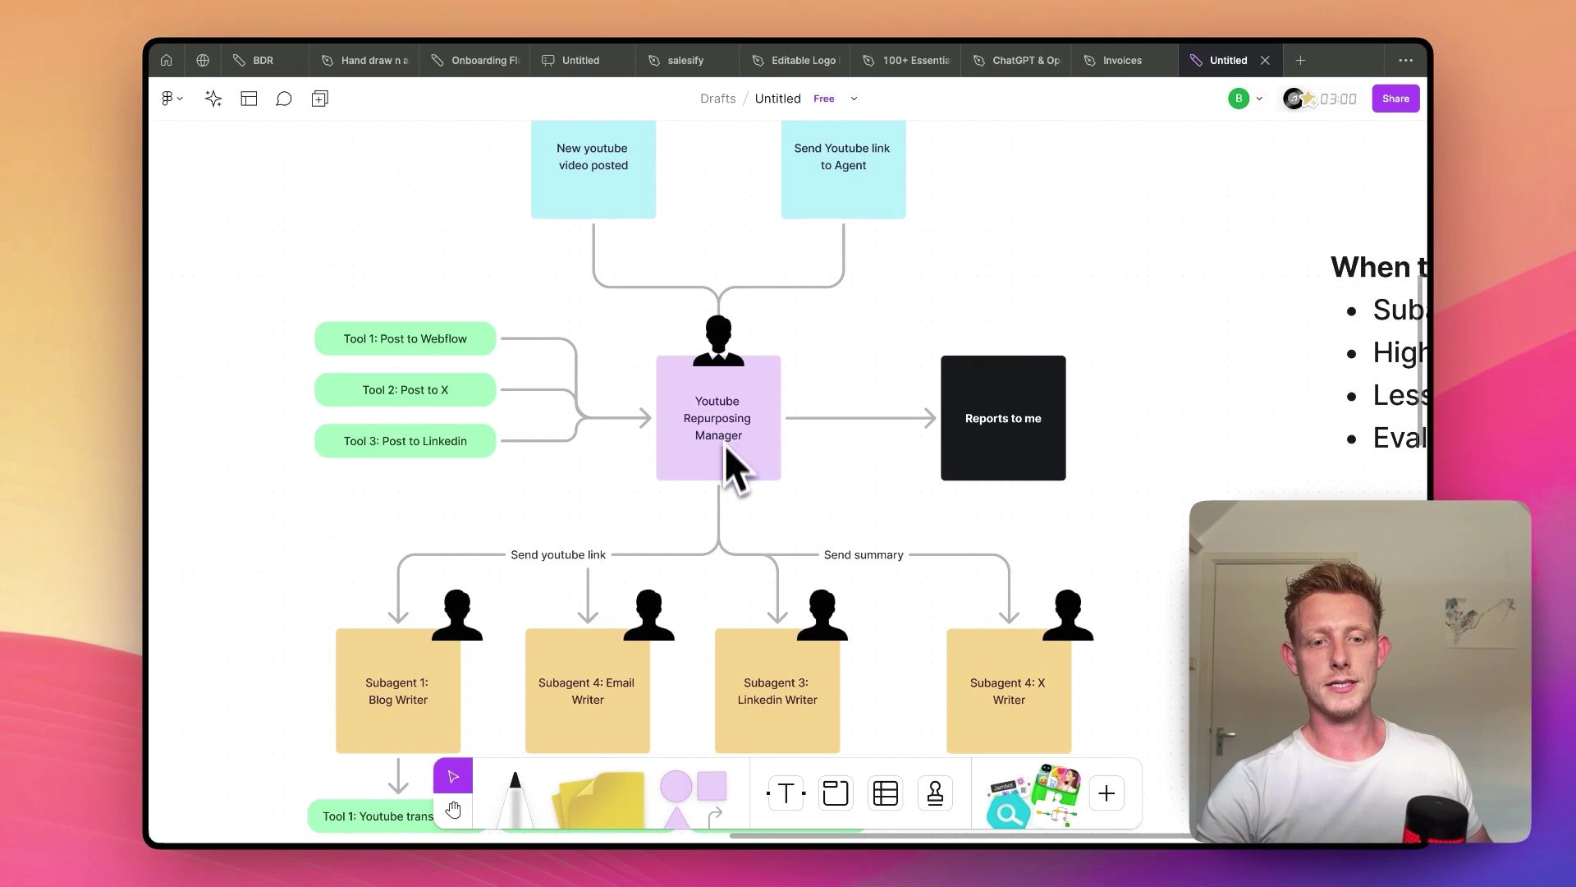
scroll(440, 665, "down", 3)
scroll(440, 665, "left", 2)
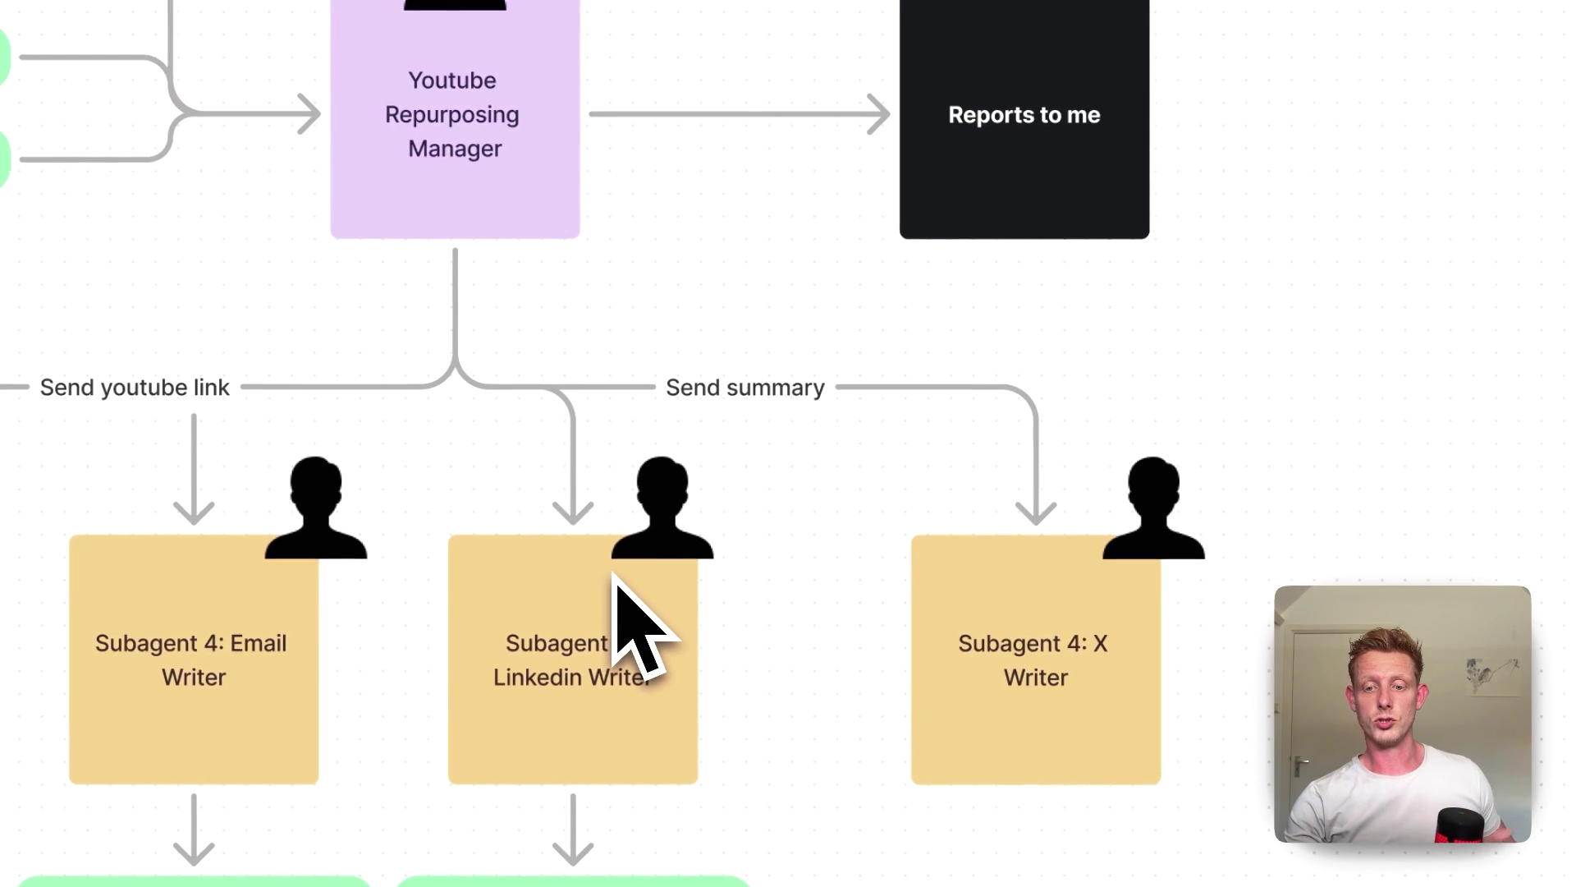
scroll(954, 310, "right", 15)
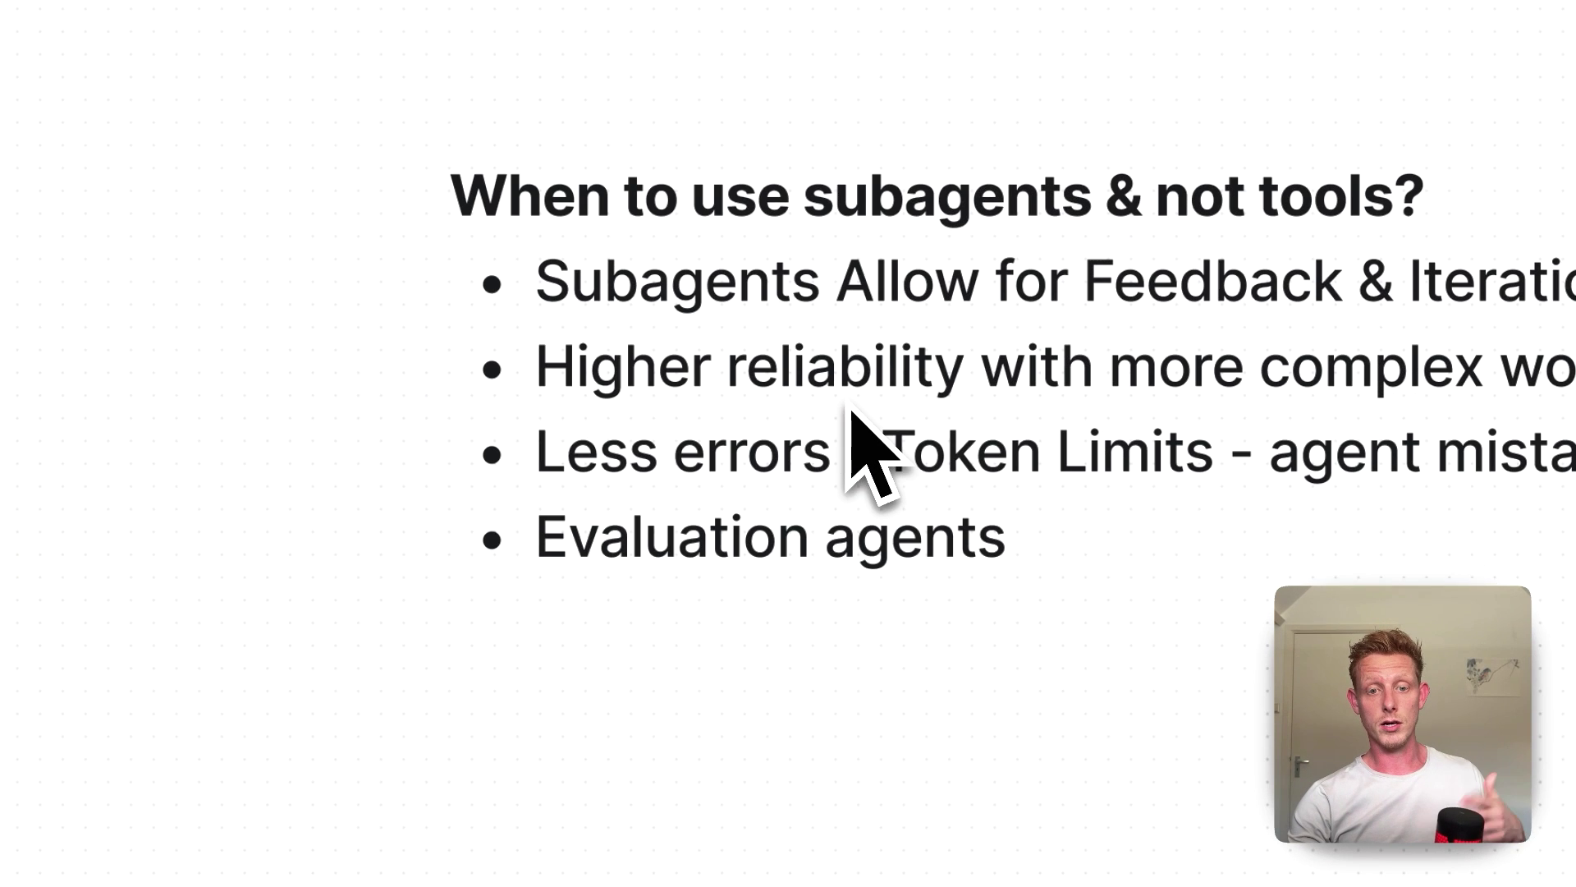
scroll(739, 444, "right", 3)
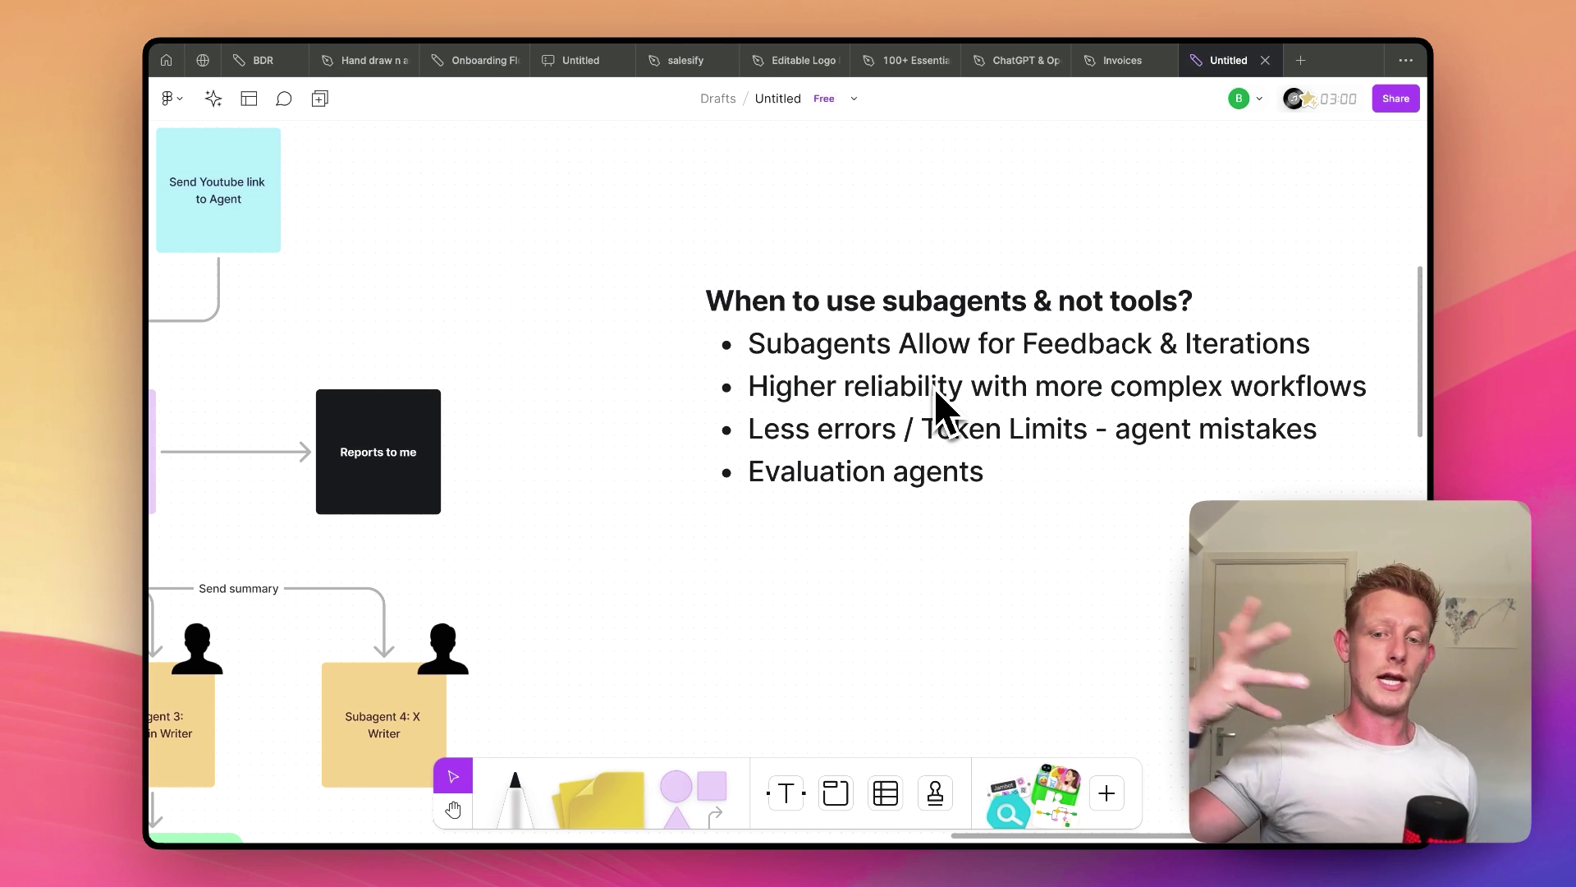
scroll(940, 402, "left", 10)
scroll(940, 402, "down", 3)
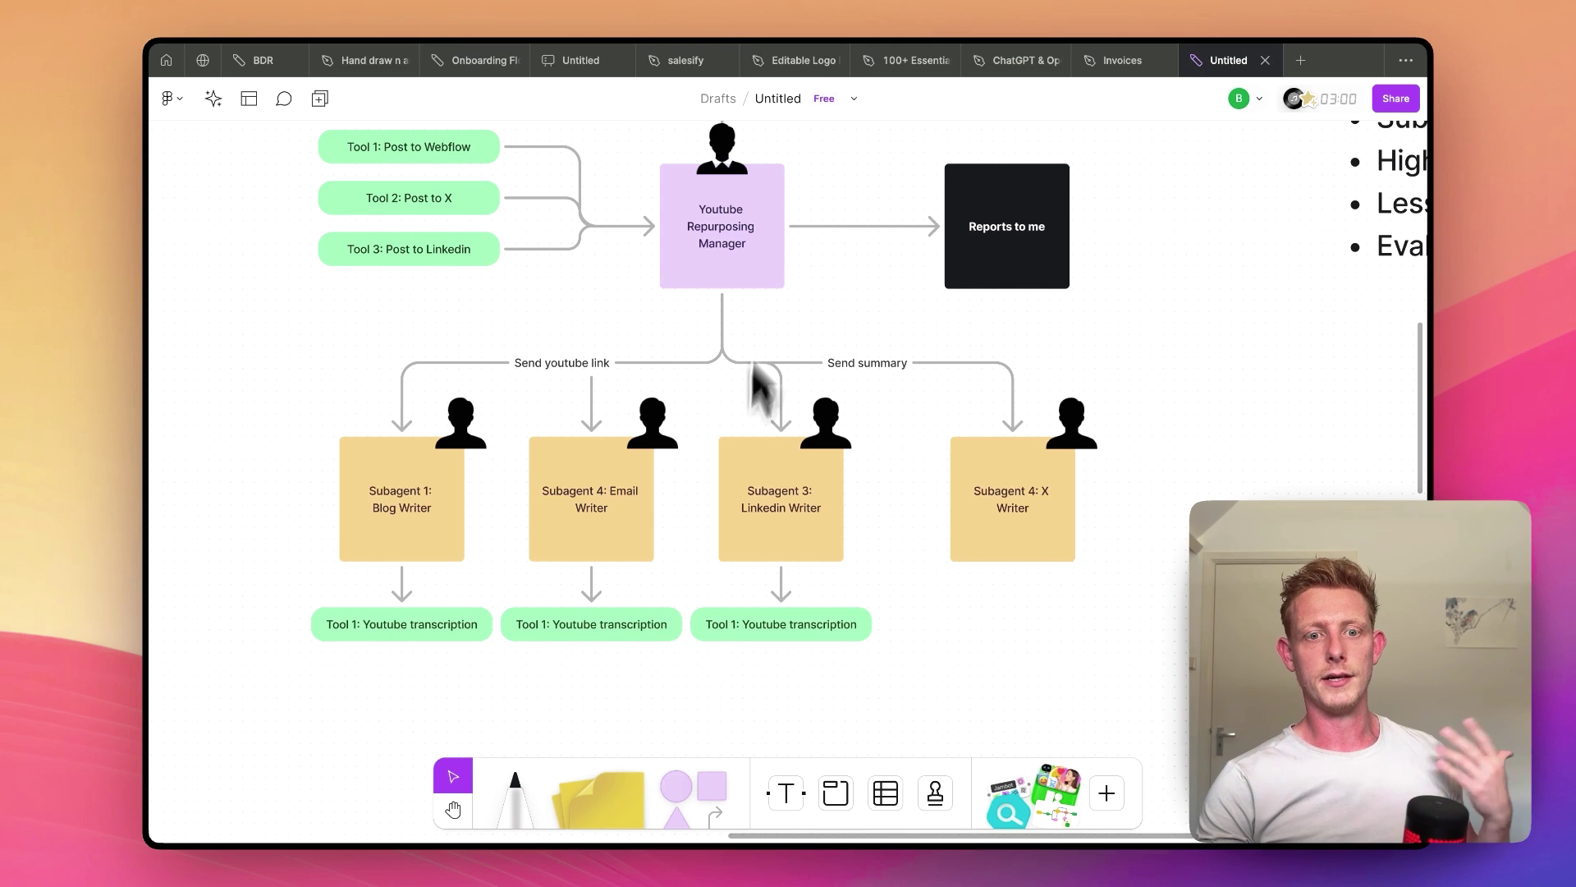
scroll(727, 283, "up", 2)
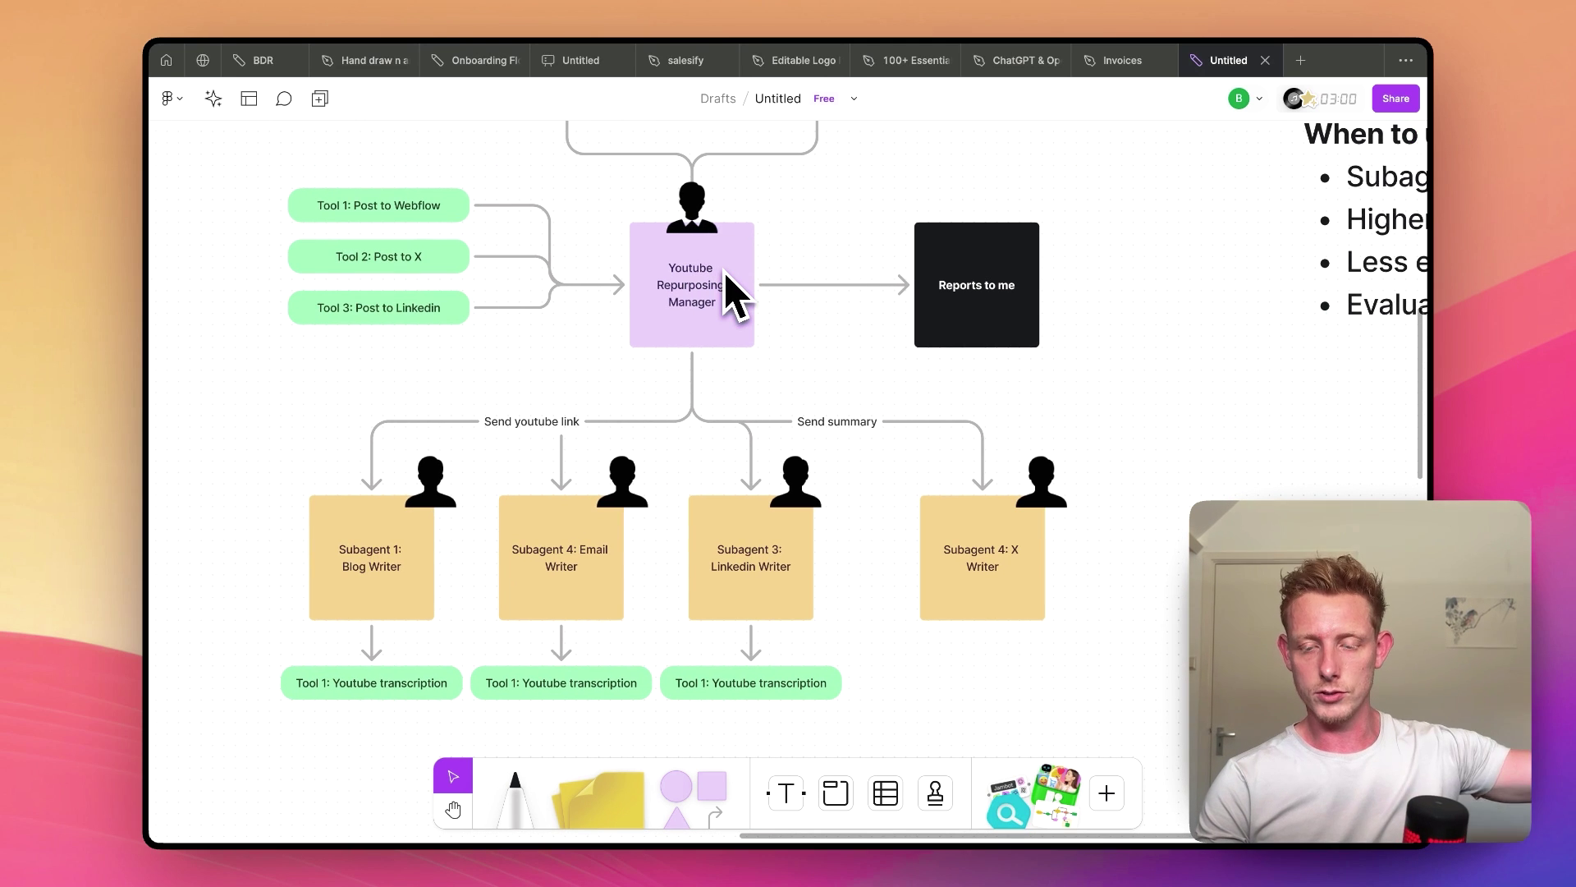
scroll(1190, 332, "right", 10)
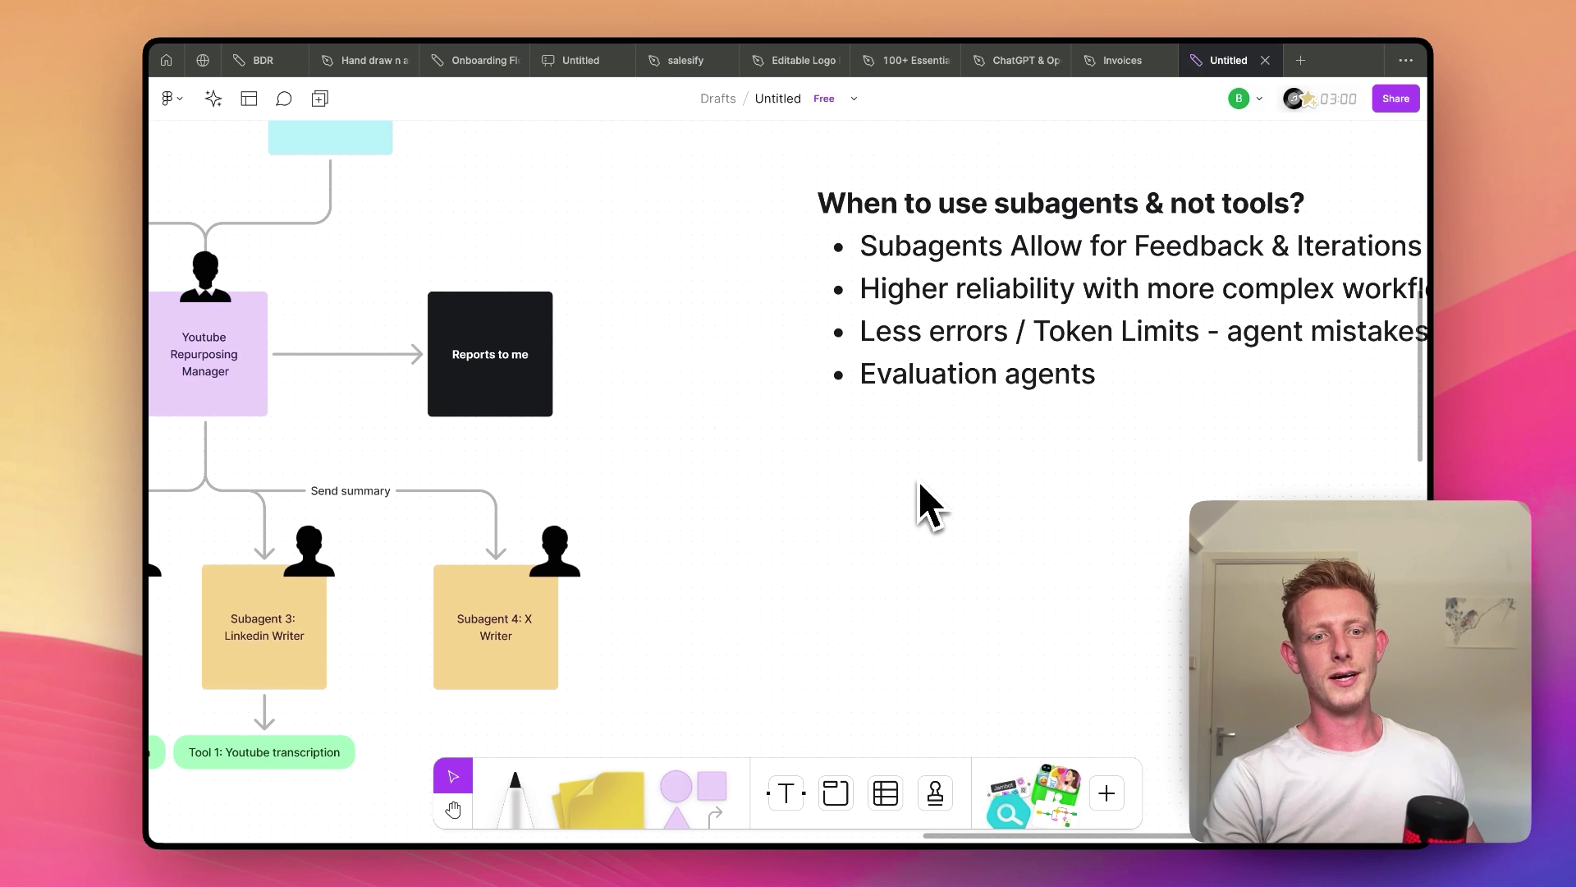
scroll(918, 481, "left", 10)
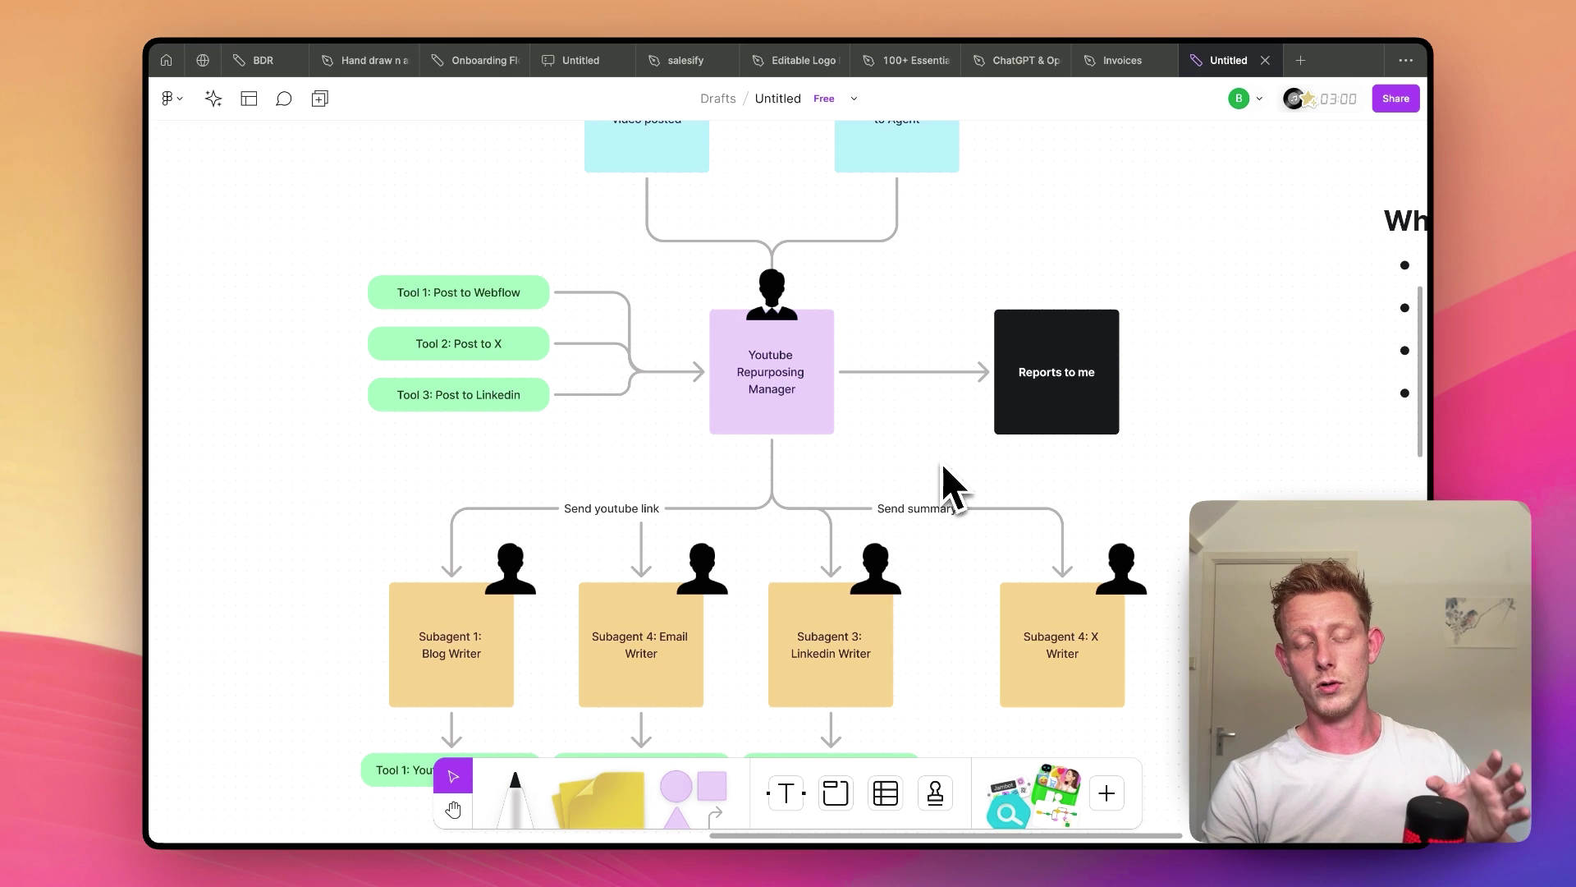
- Switch to Relevance AI in the browser and open a new task for the Youtube Repurposing Manager agent
key("ctrl+Right")
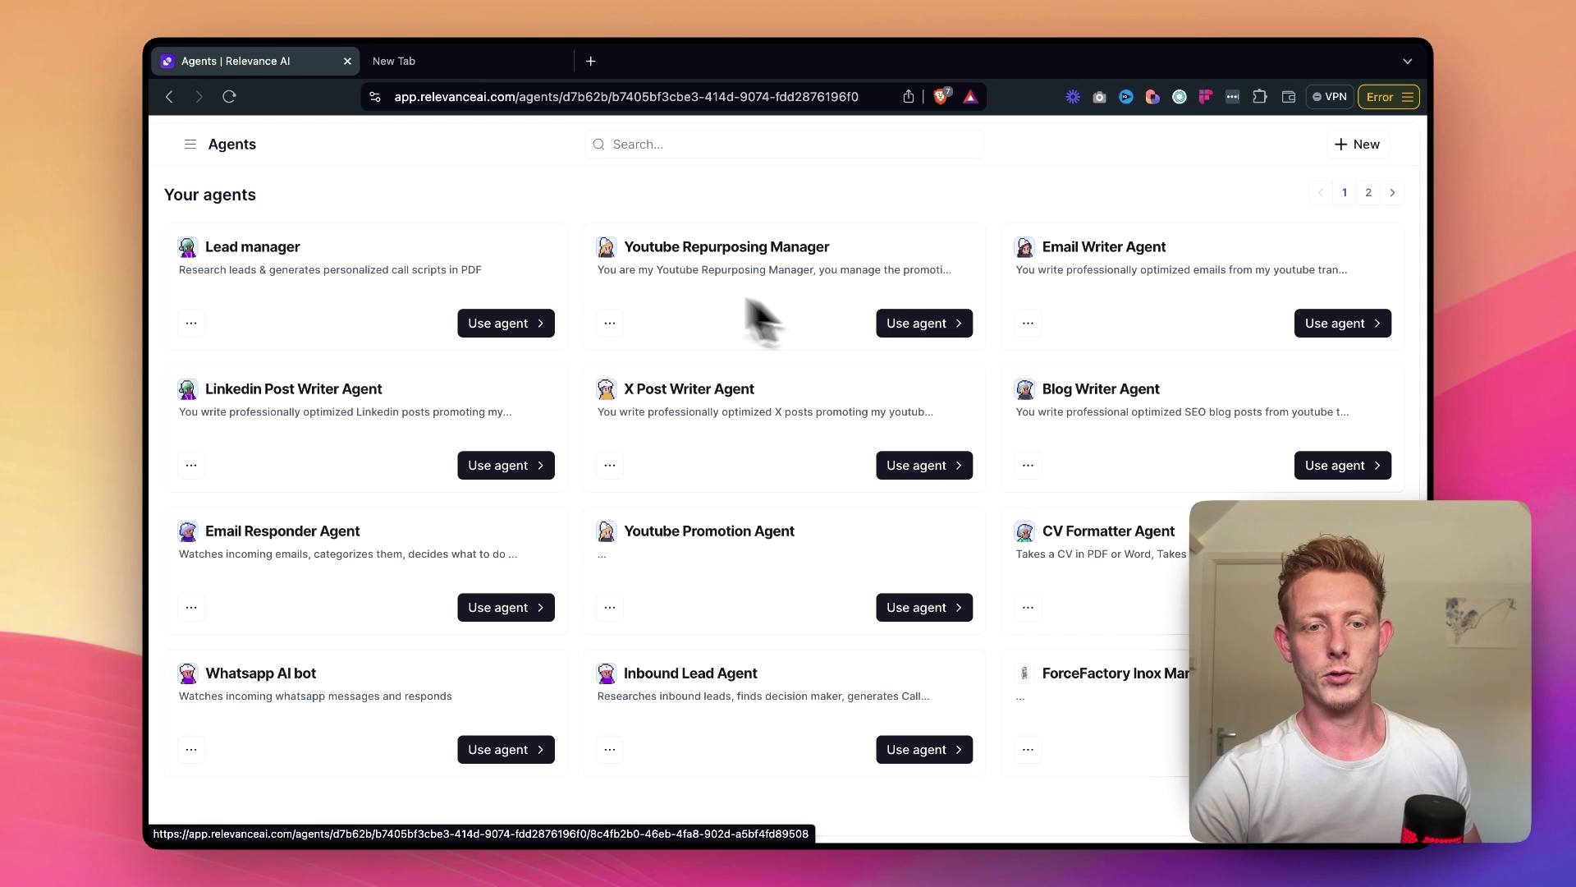
left_click_drag(625, 246, 821, 246)
left_click(944, 323)
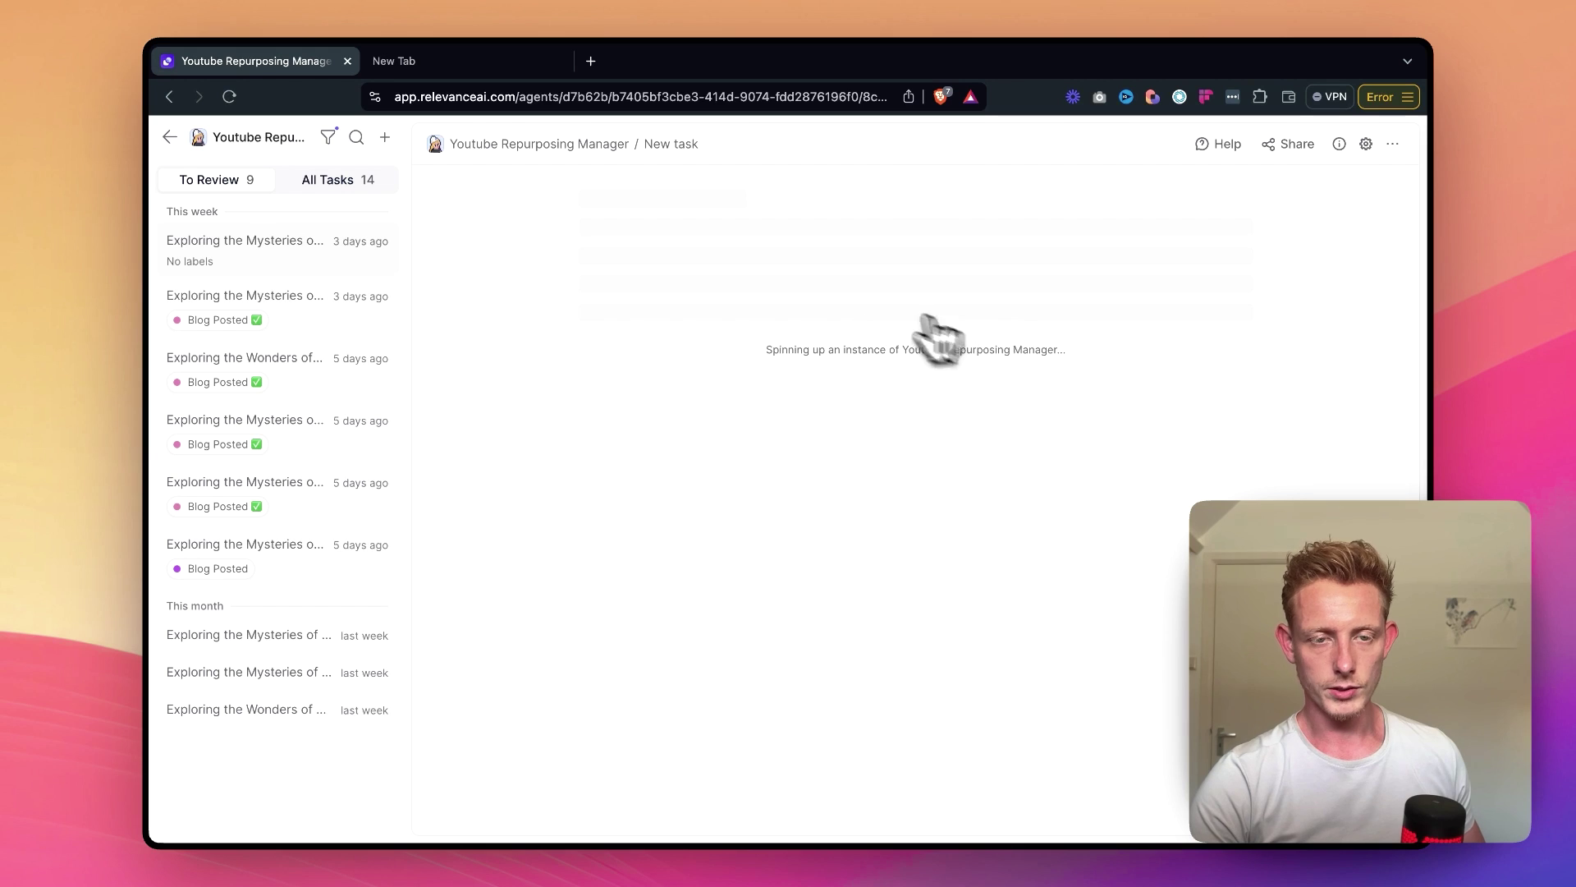
left_click(385, 137)
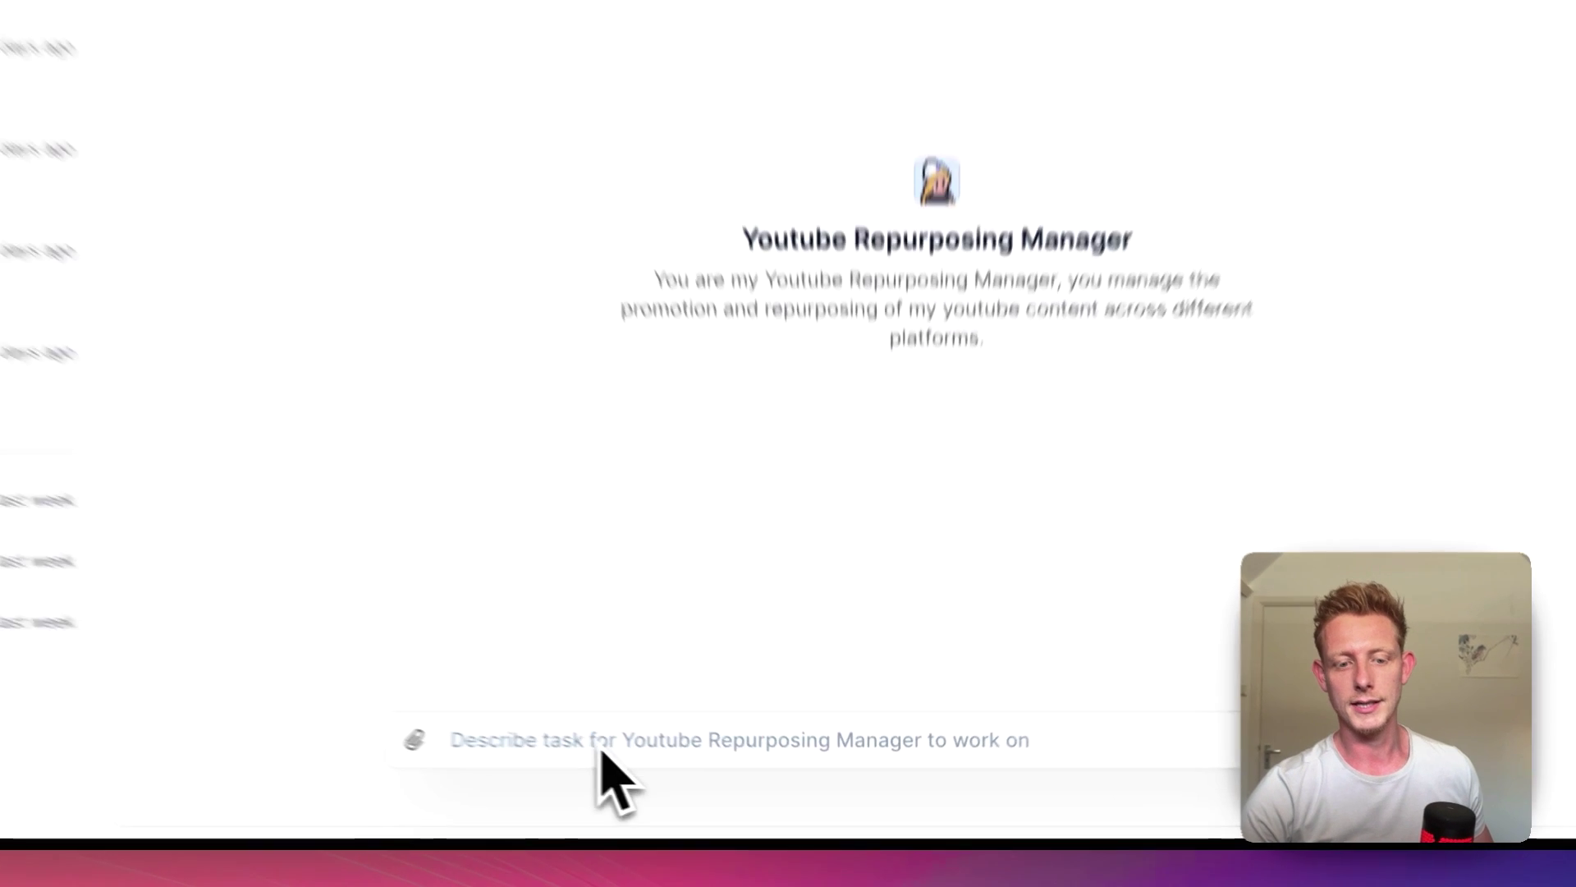
left_click(505, 722)
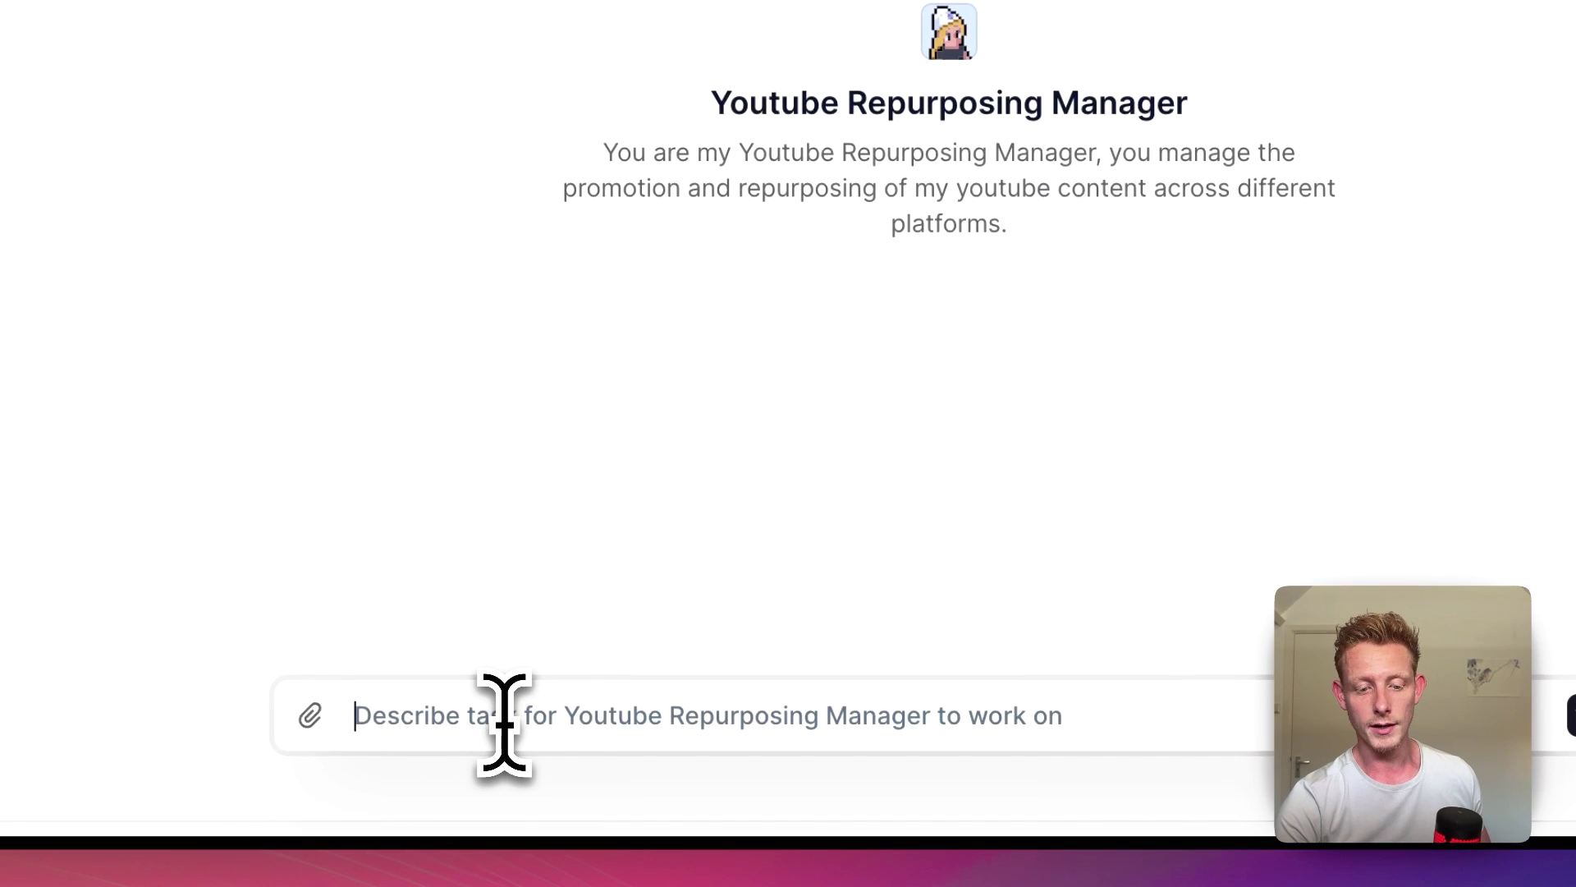
type("https://www.youtube.com/watch?v=1PhG9c5N1jc")
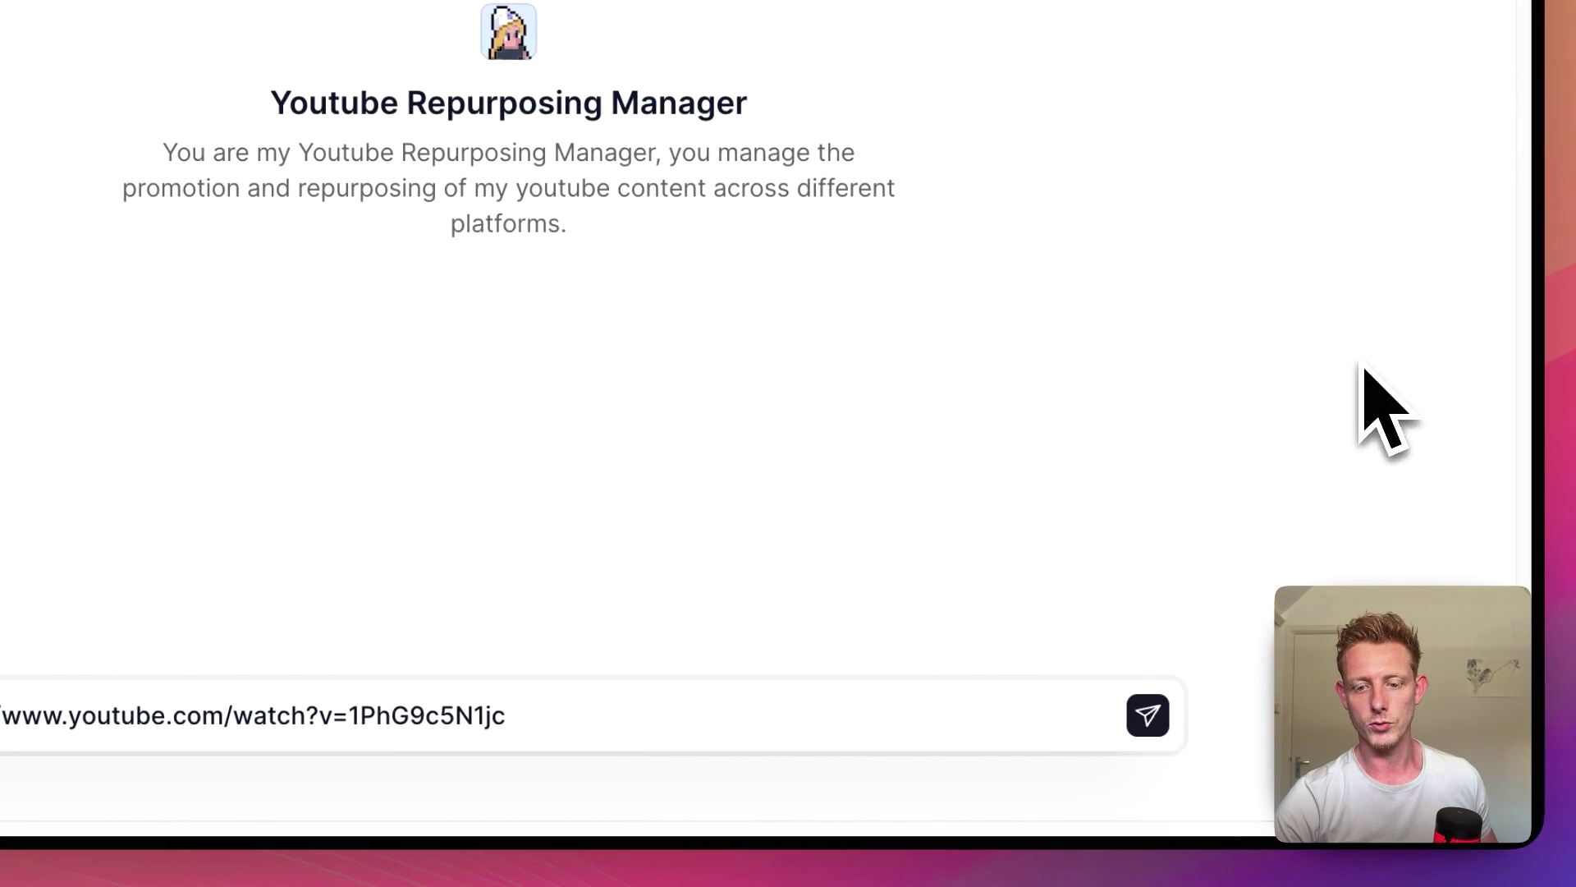
left_click(1142, 715)
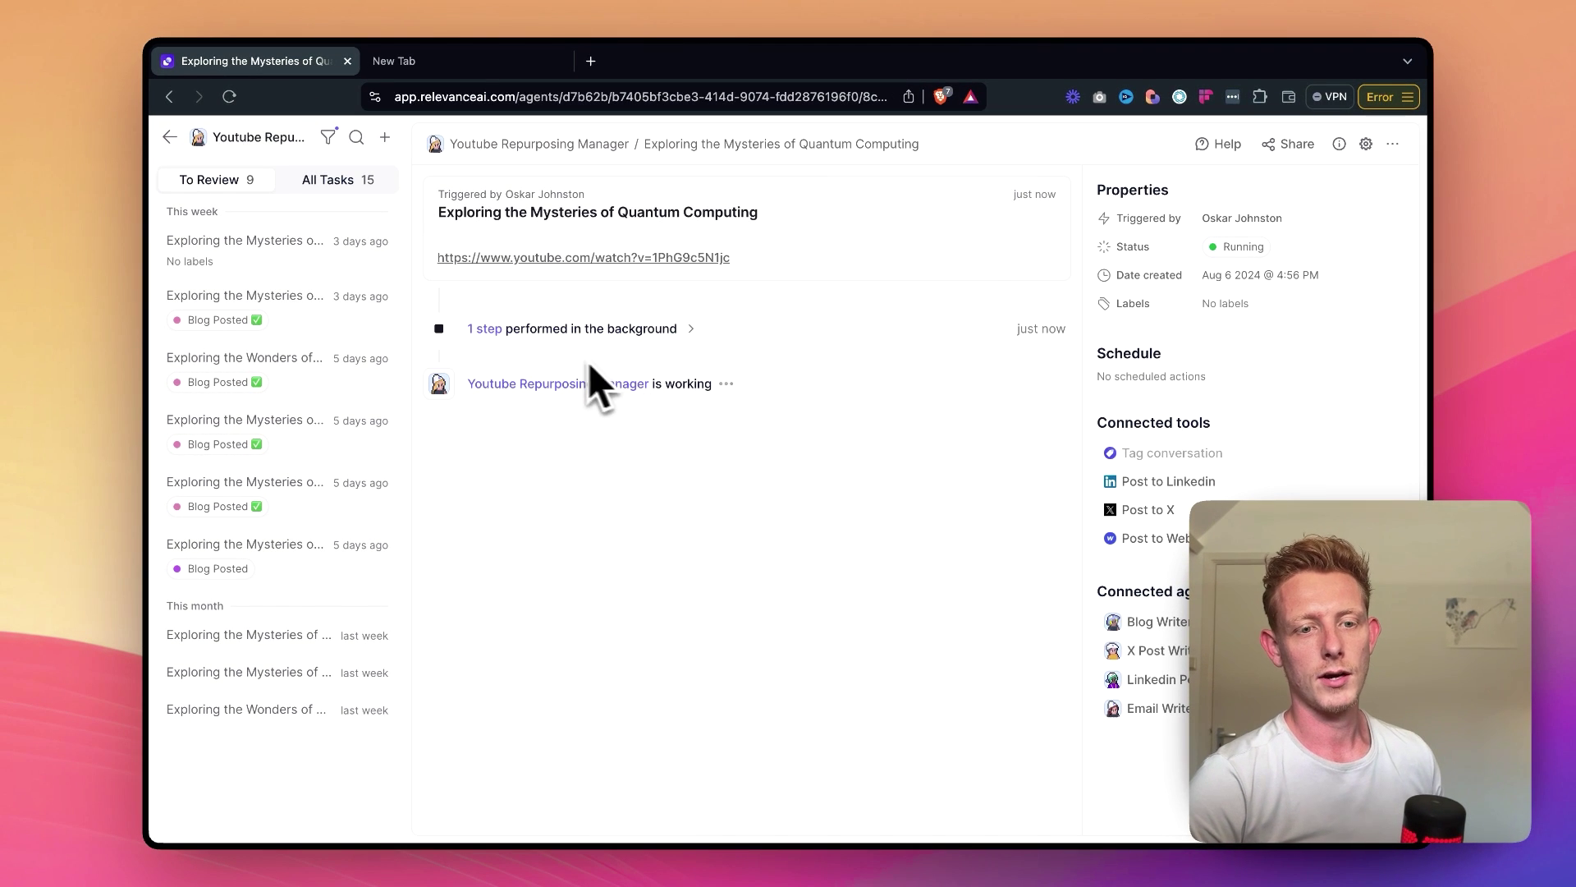
- Expand the manager's background step and review the title and opening sections of the delivered blog post
left_click(529, 341)
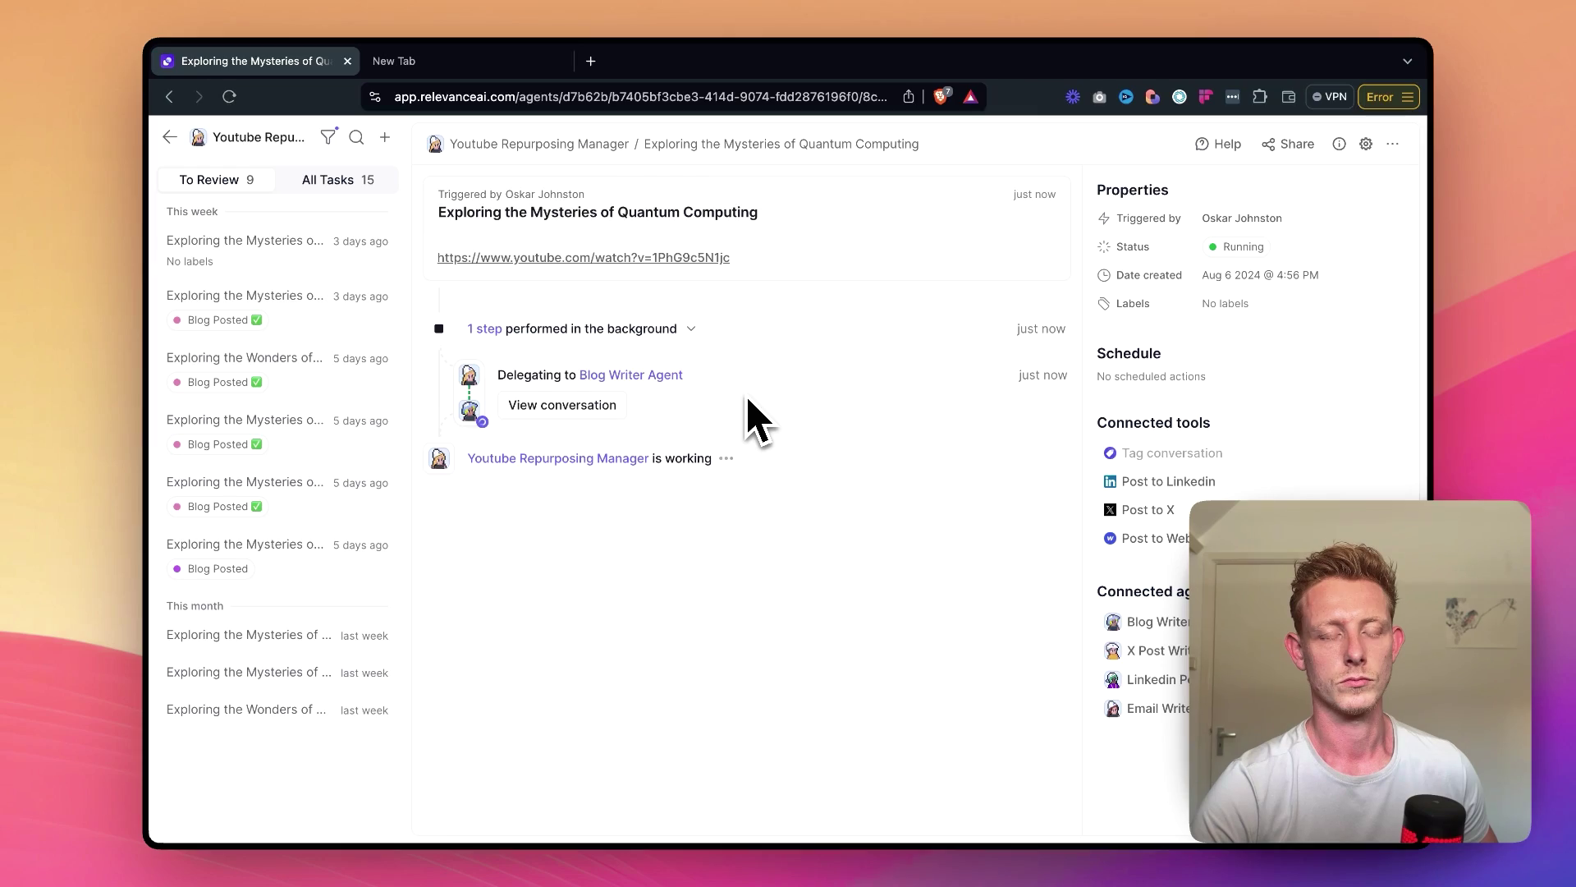
scroll(748, 400, "up", 20)
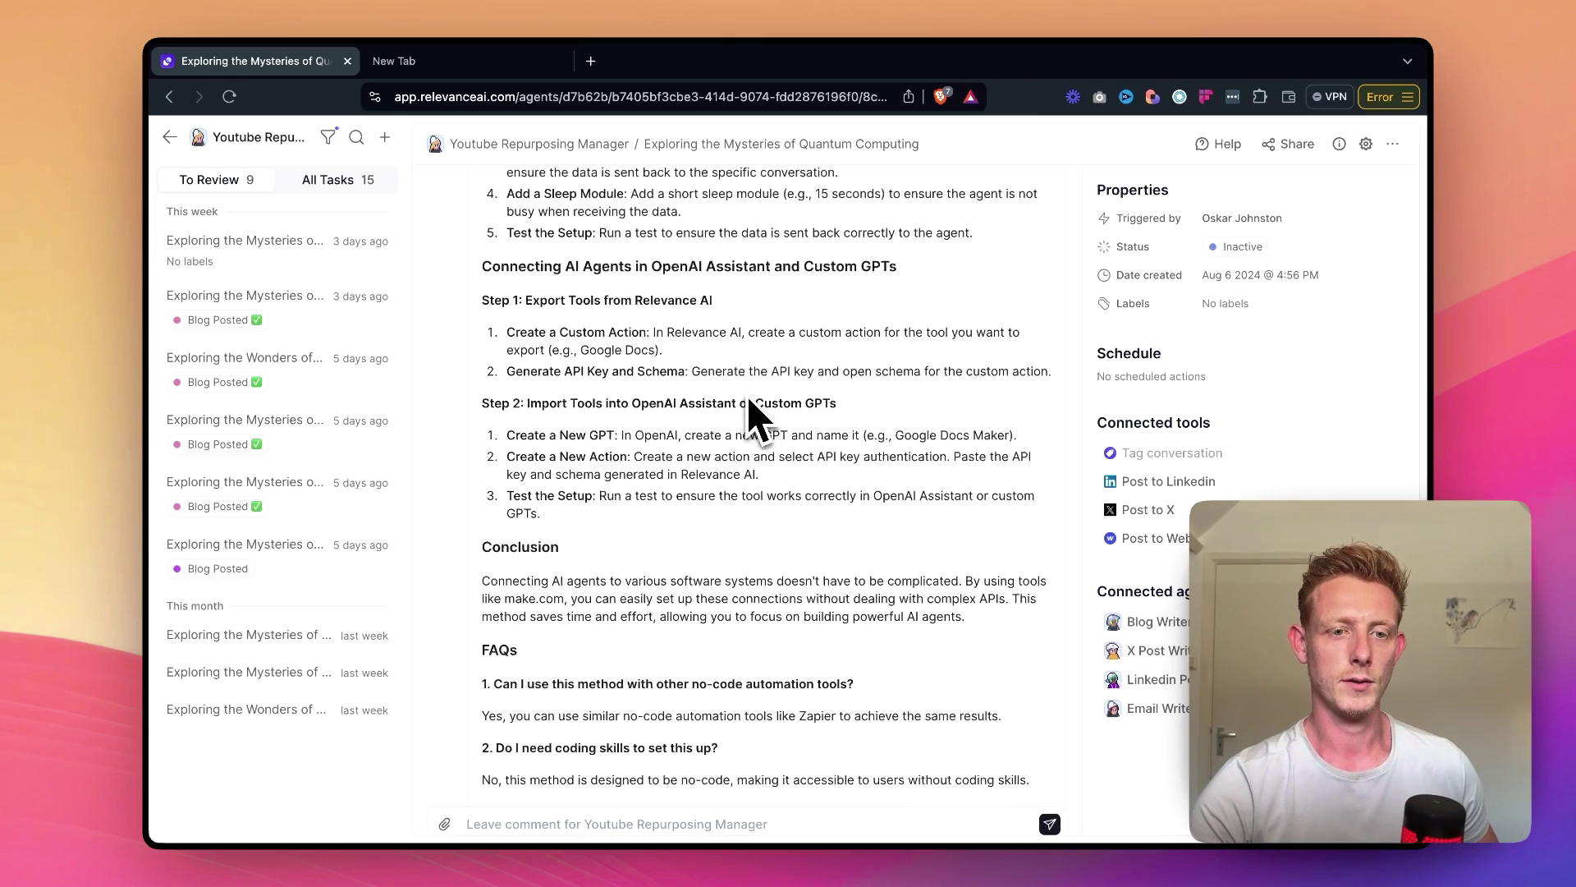
scroll(748, 402, "up", 5)
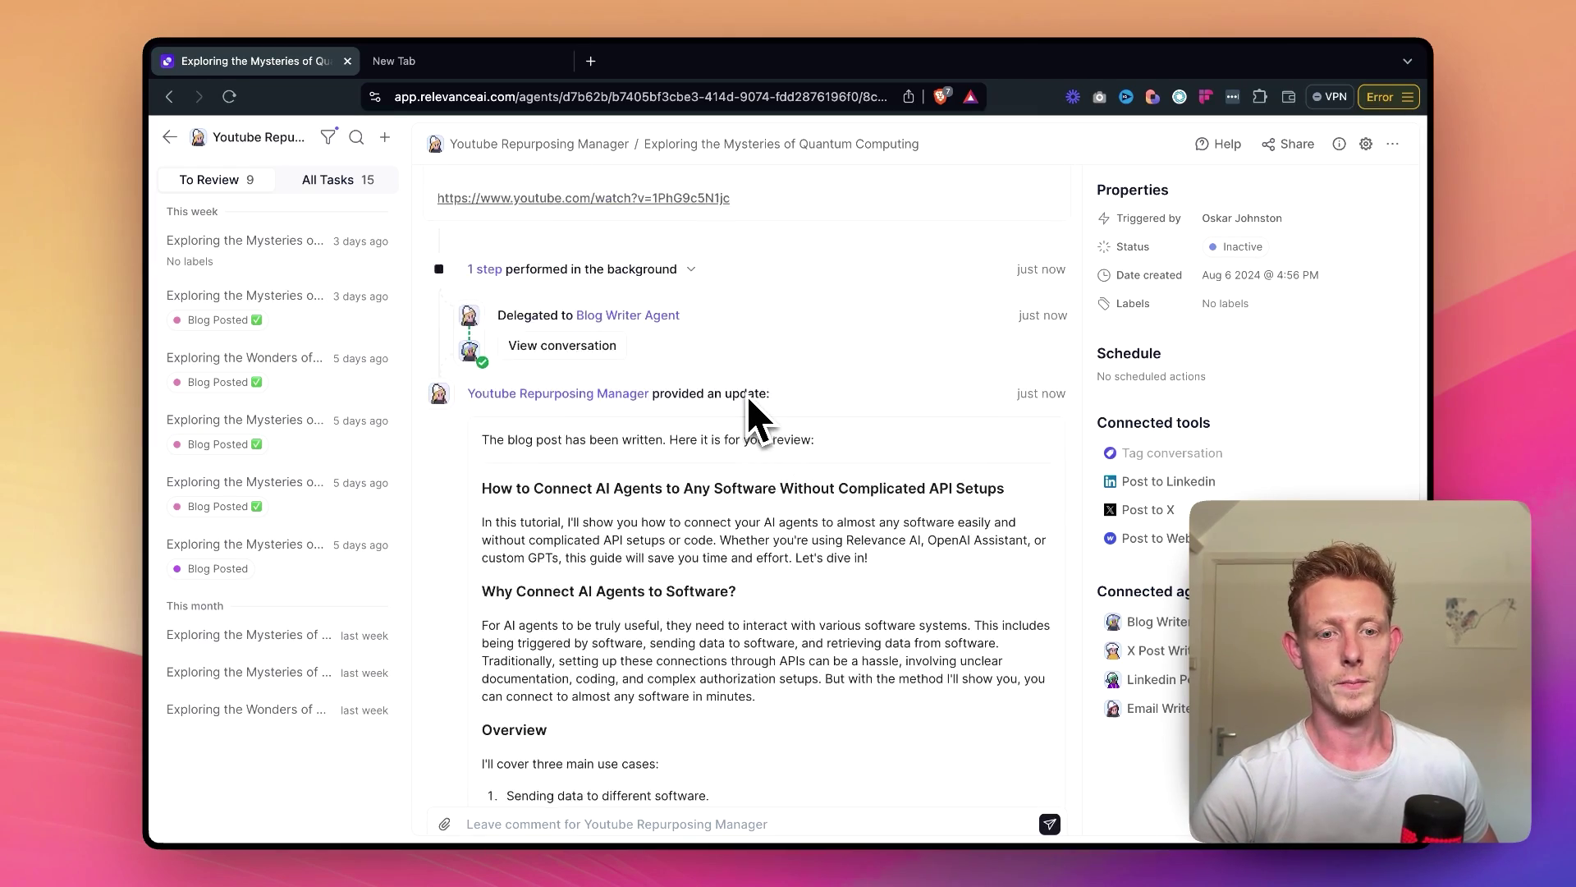
scroll(721, 395, "down", 3)
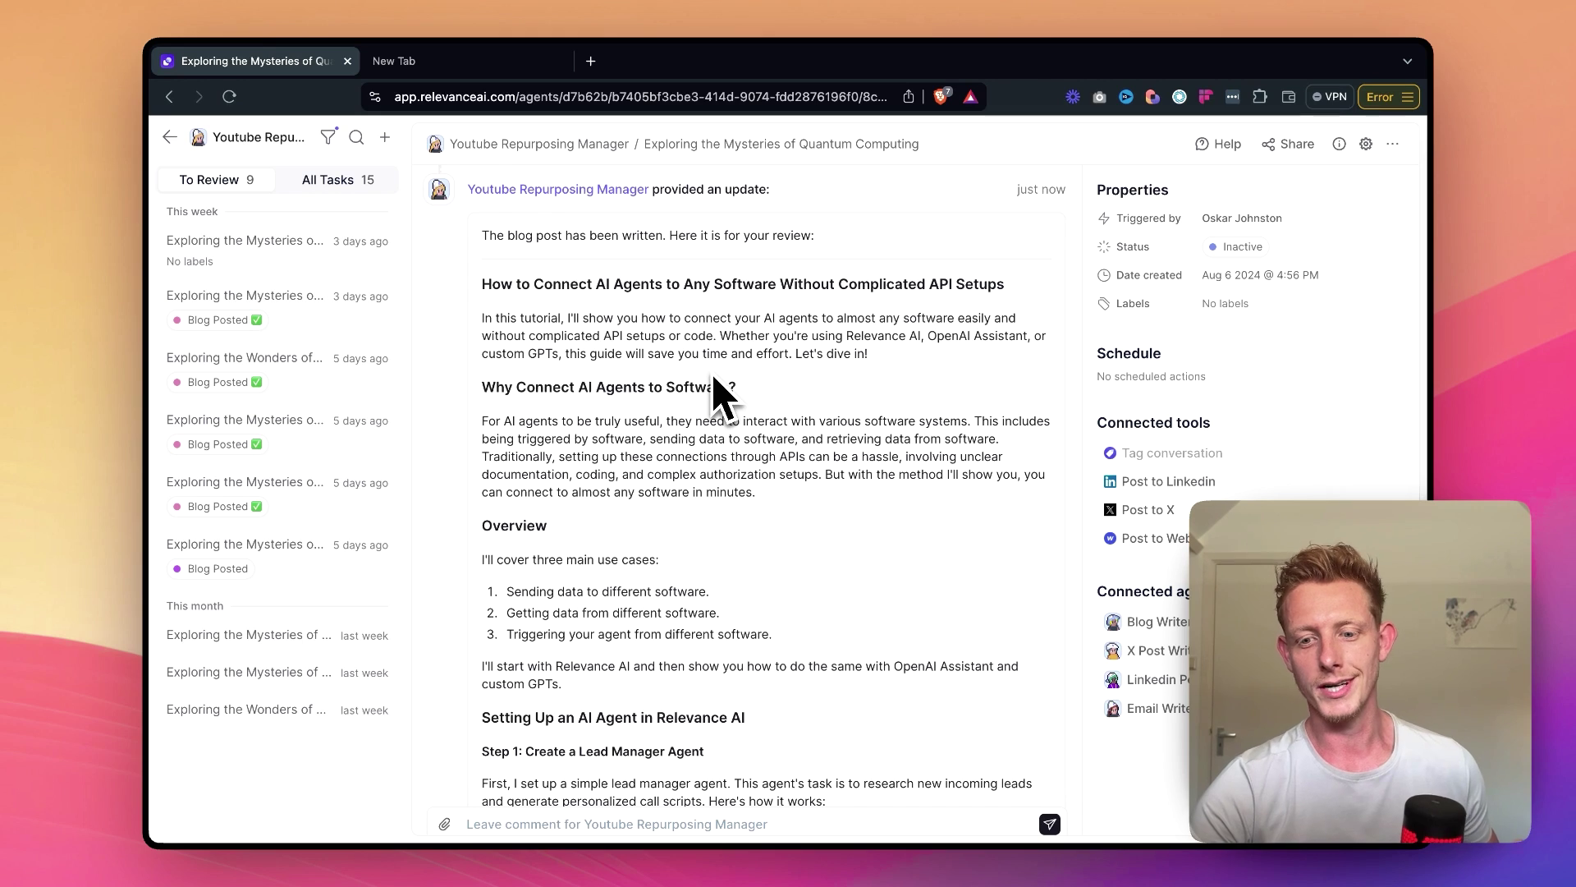
scroll(722, 394, "up", 3)
scroll(738, 323, "down", 3)
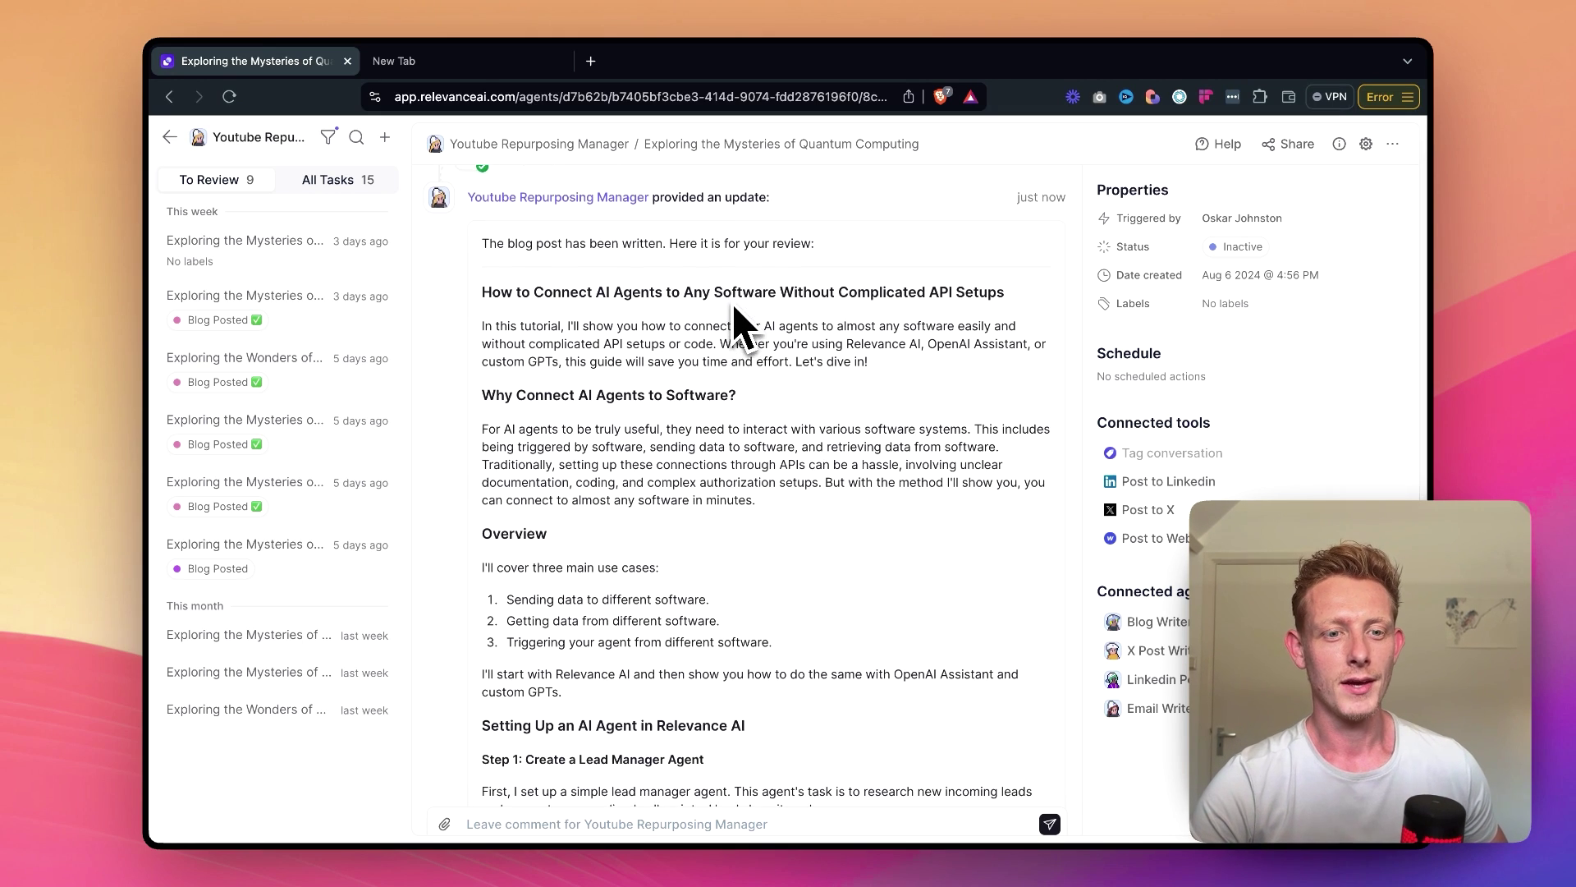
scroll(739, 320, "up", 3)
scroll(690, 312, "down", 3)
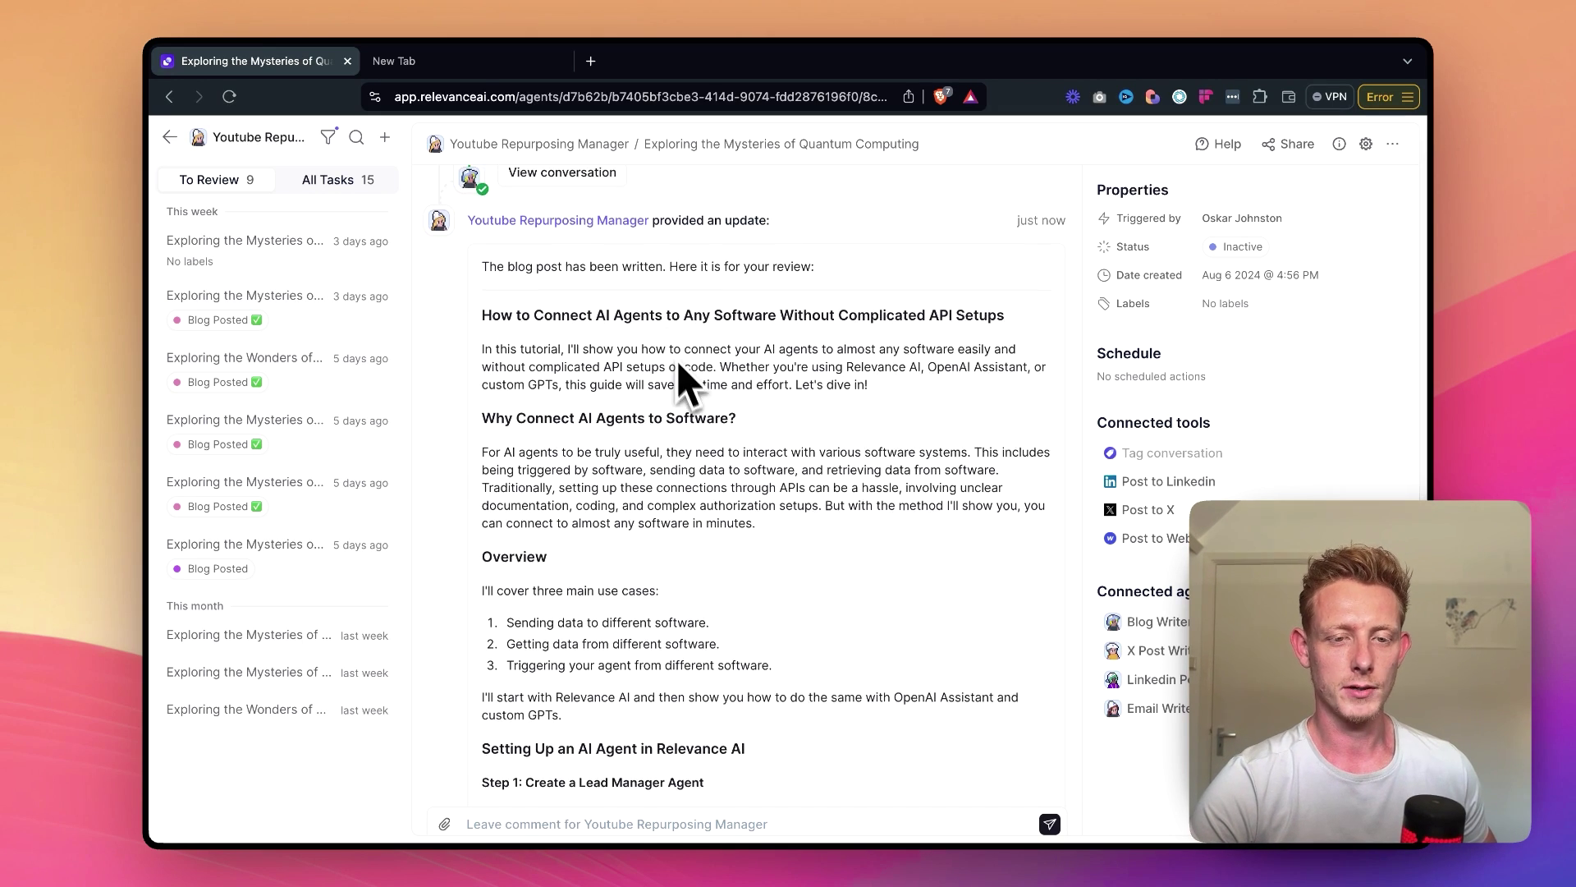
- Read through the blog post's overview and setup steps, from creating the lead manager agent to sending data back to the agent
scroll(683, 374, "down", 1)
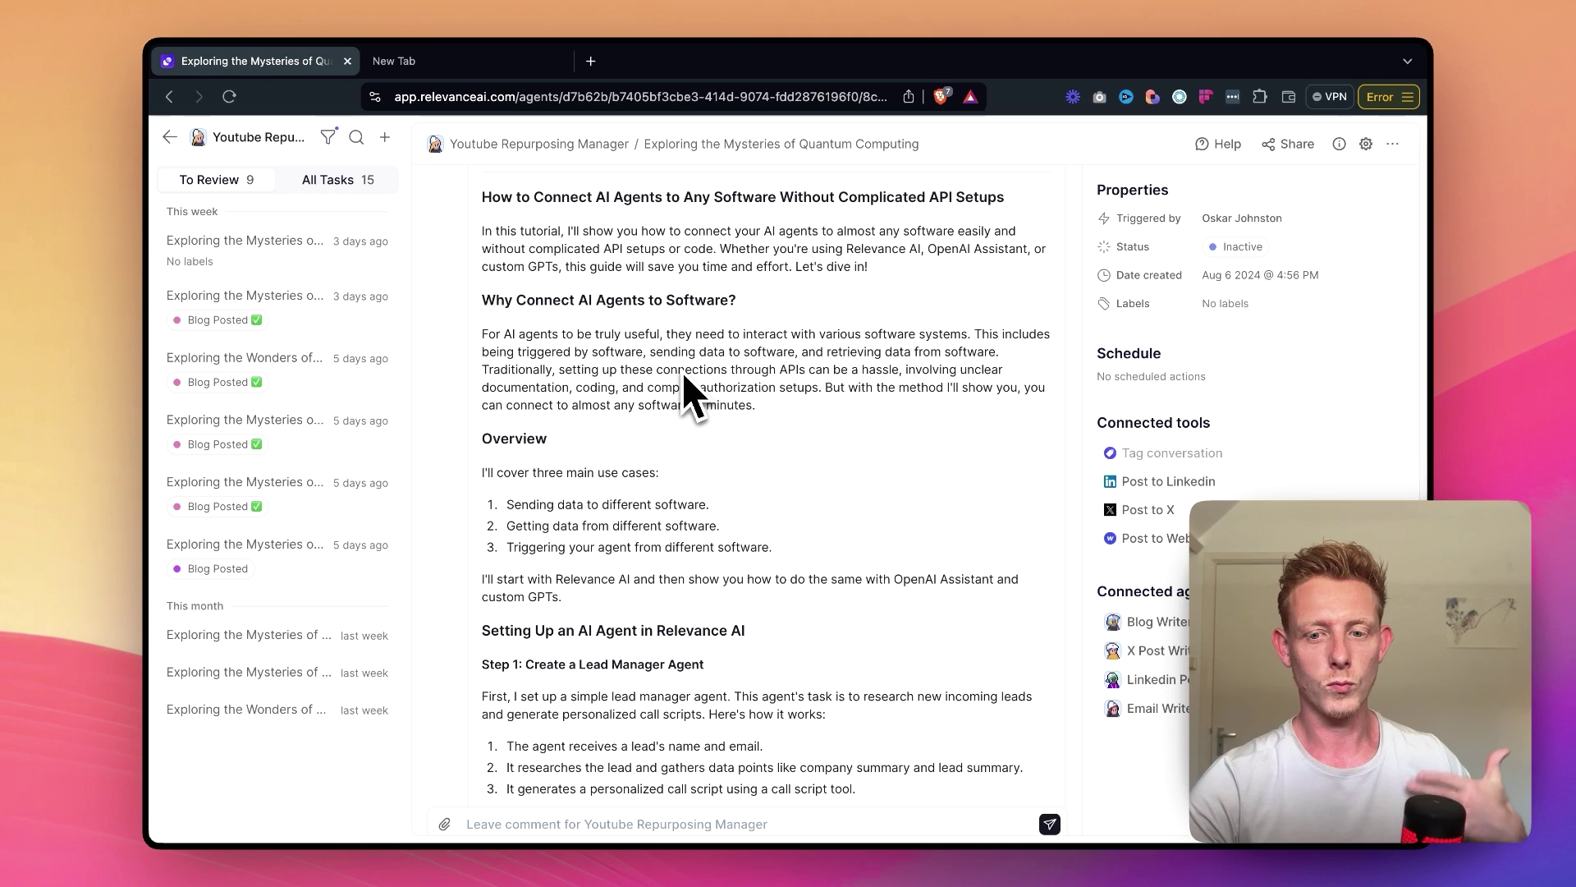
scroll(684, 375, "down", 1)
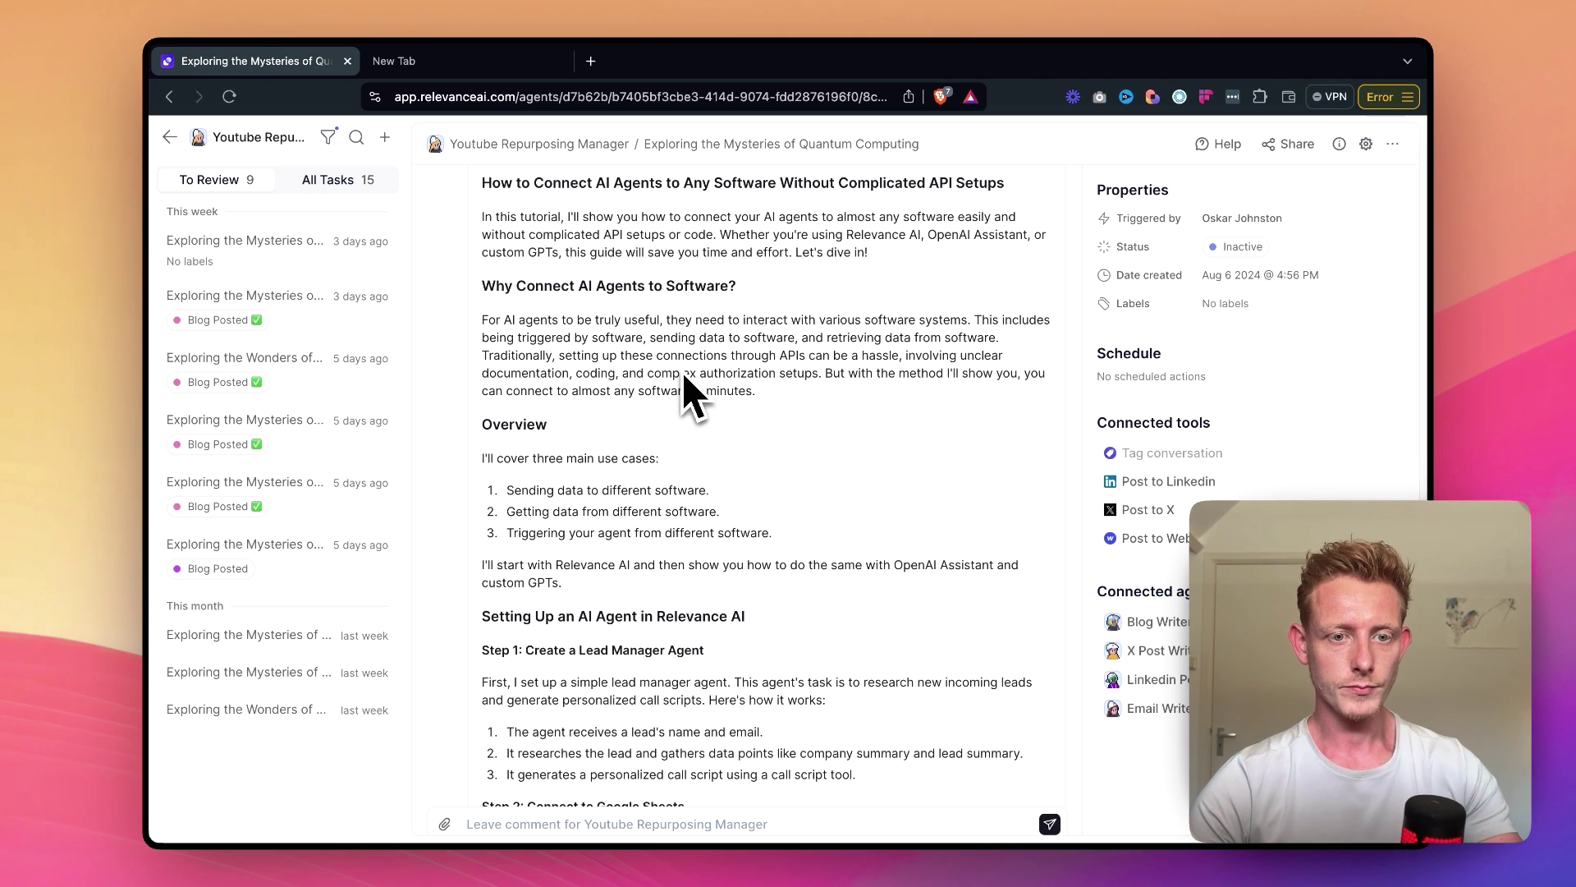
scroll(684, 375, "down", 1)
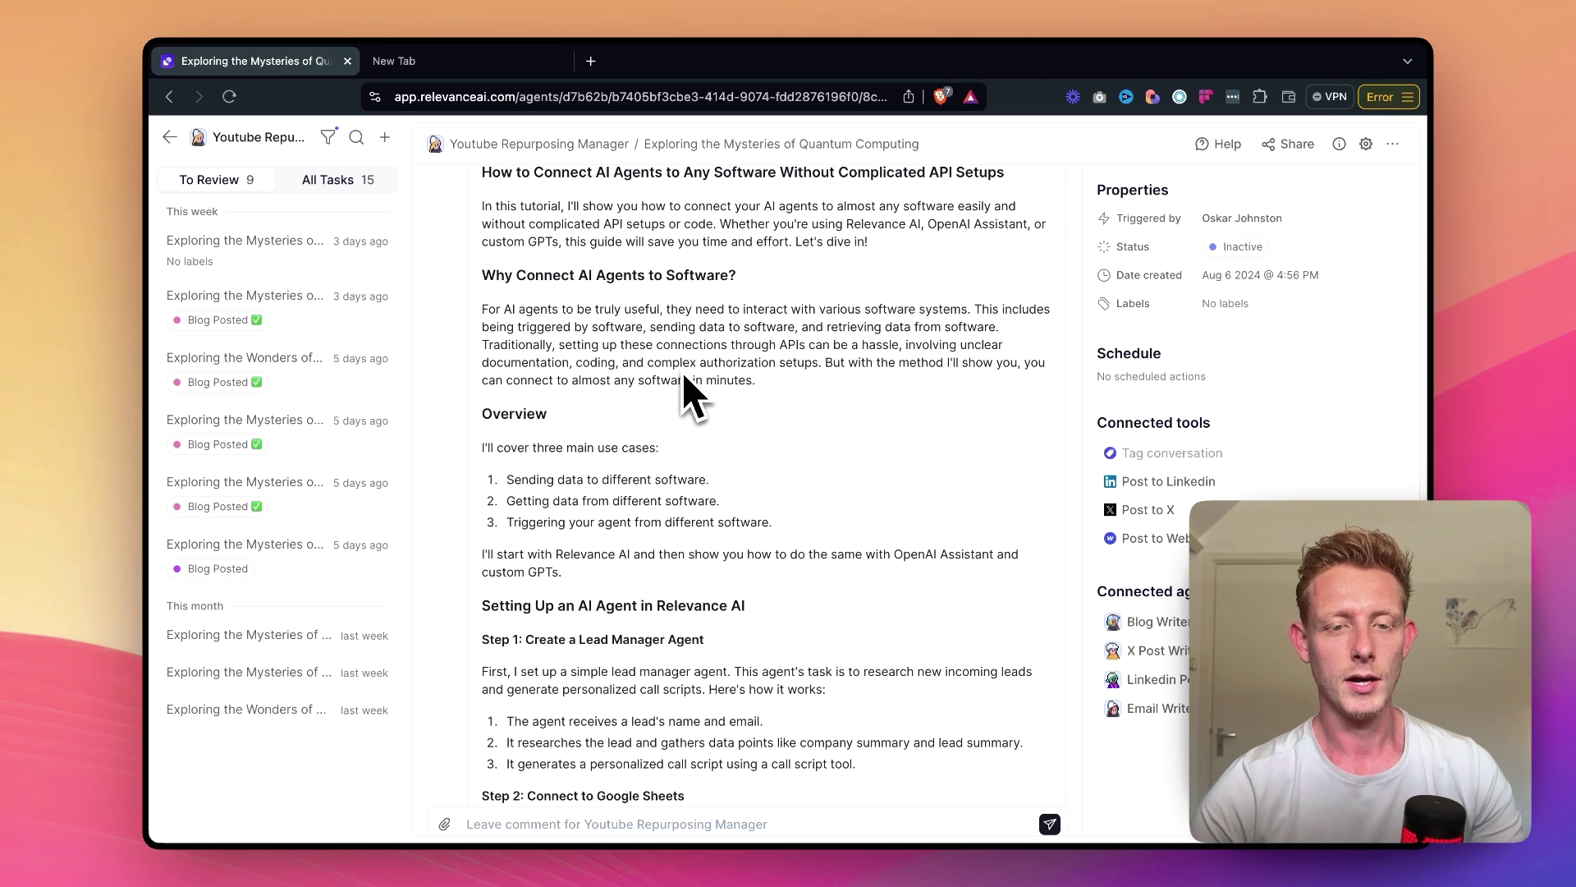
scroll(684, 375, "down", 5)
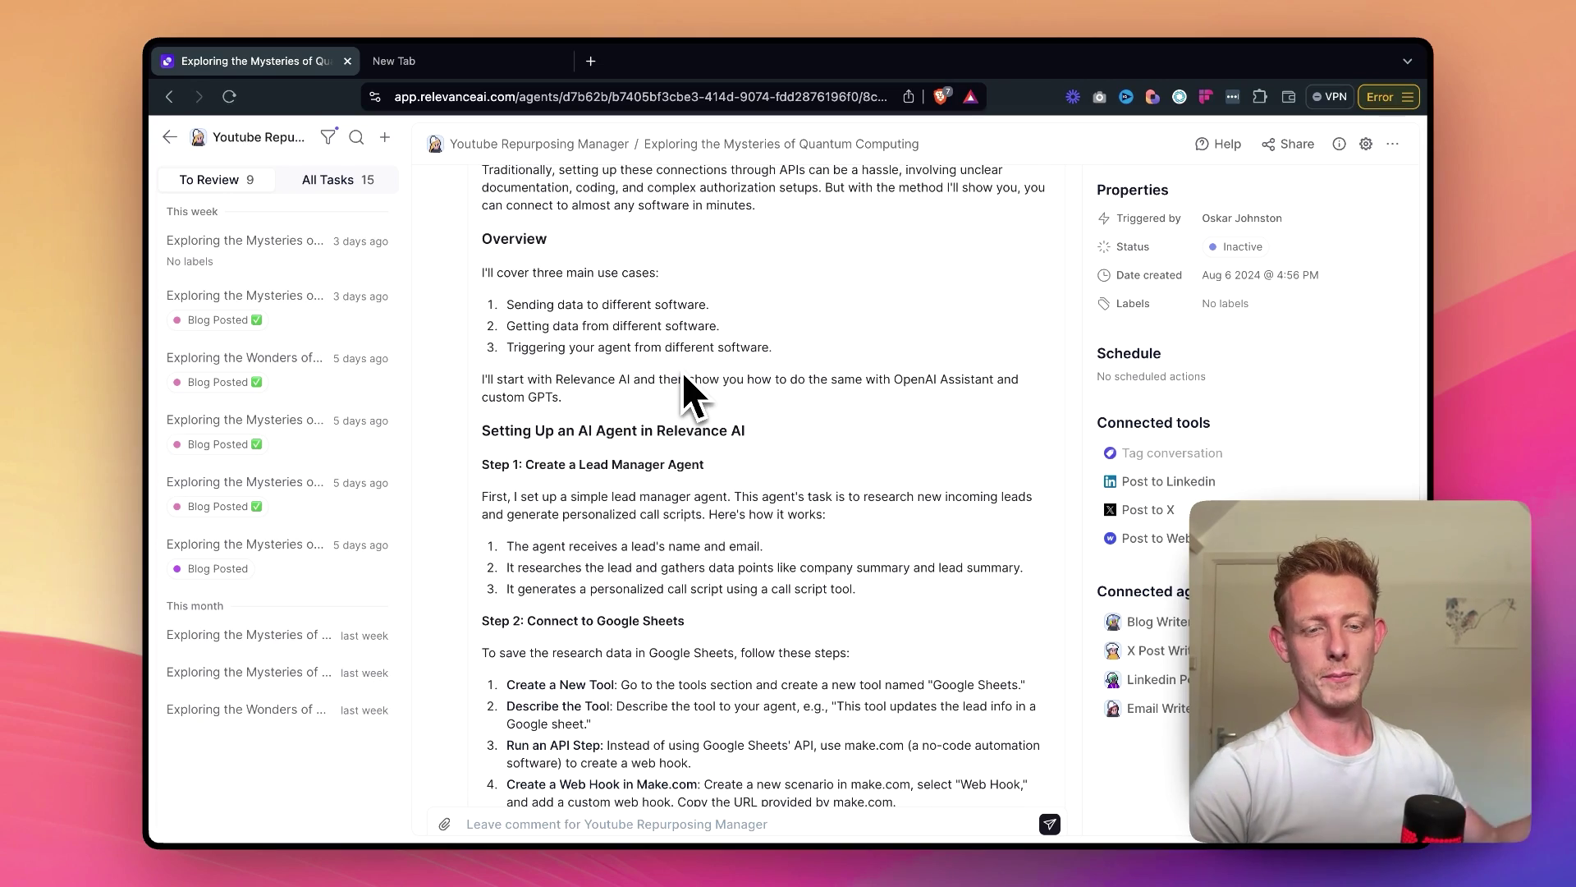
scroll(684, 374, "down", 5)
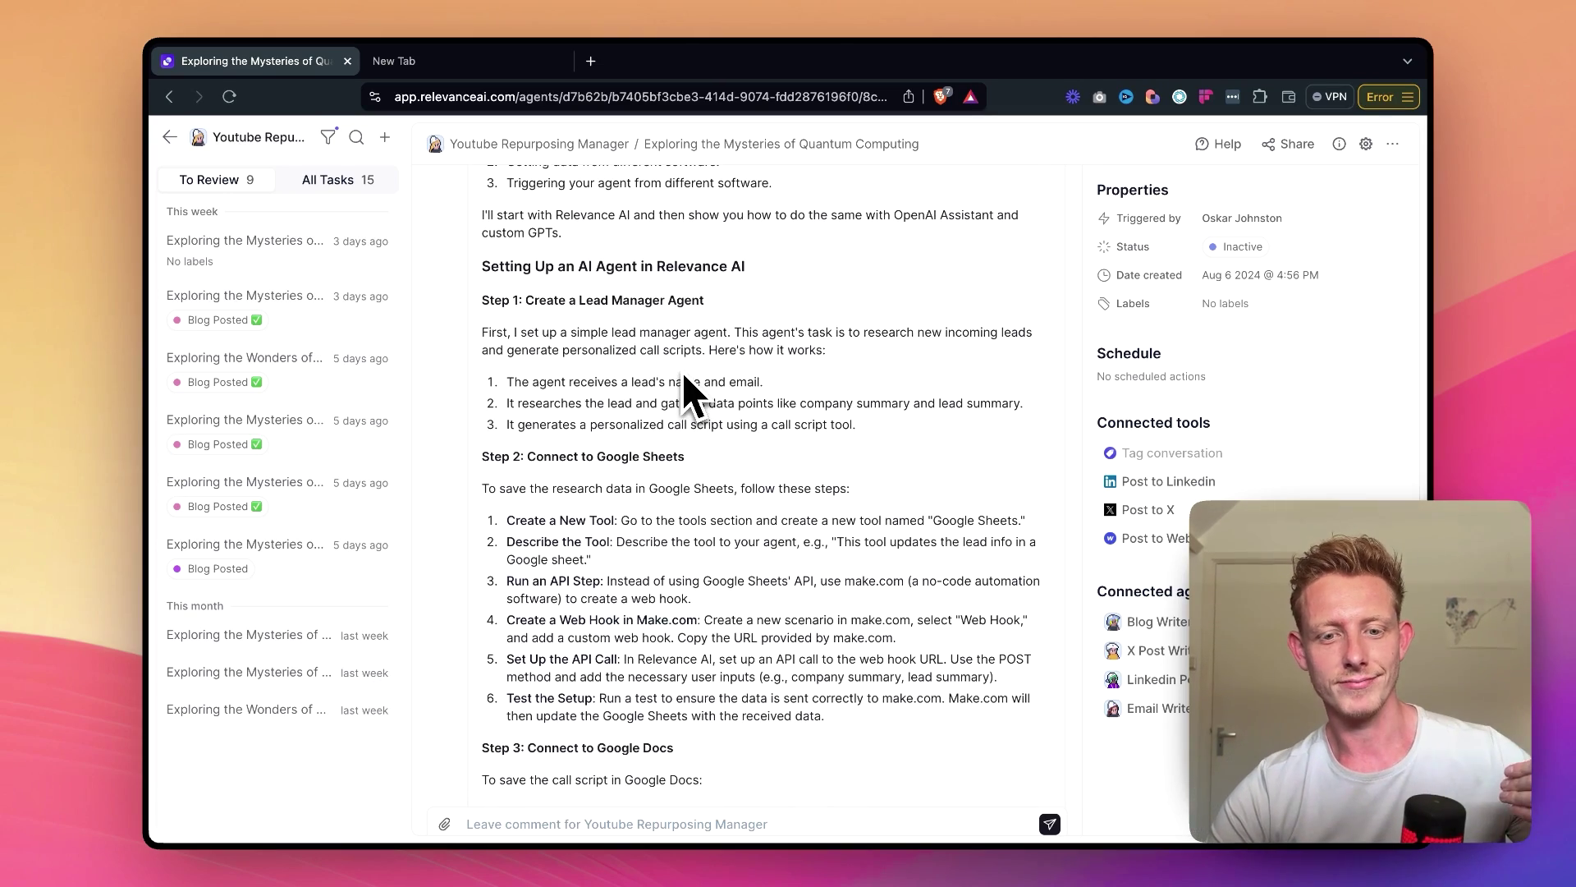
scroll(684, 374, "down", 15)
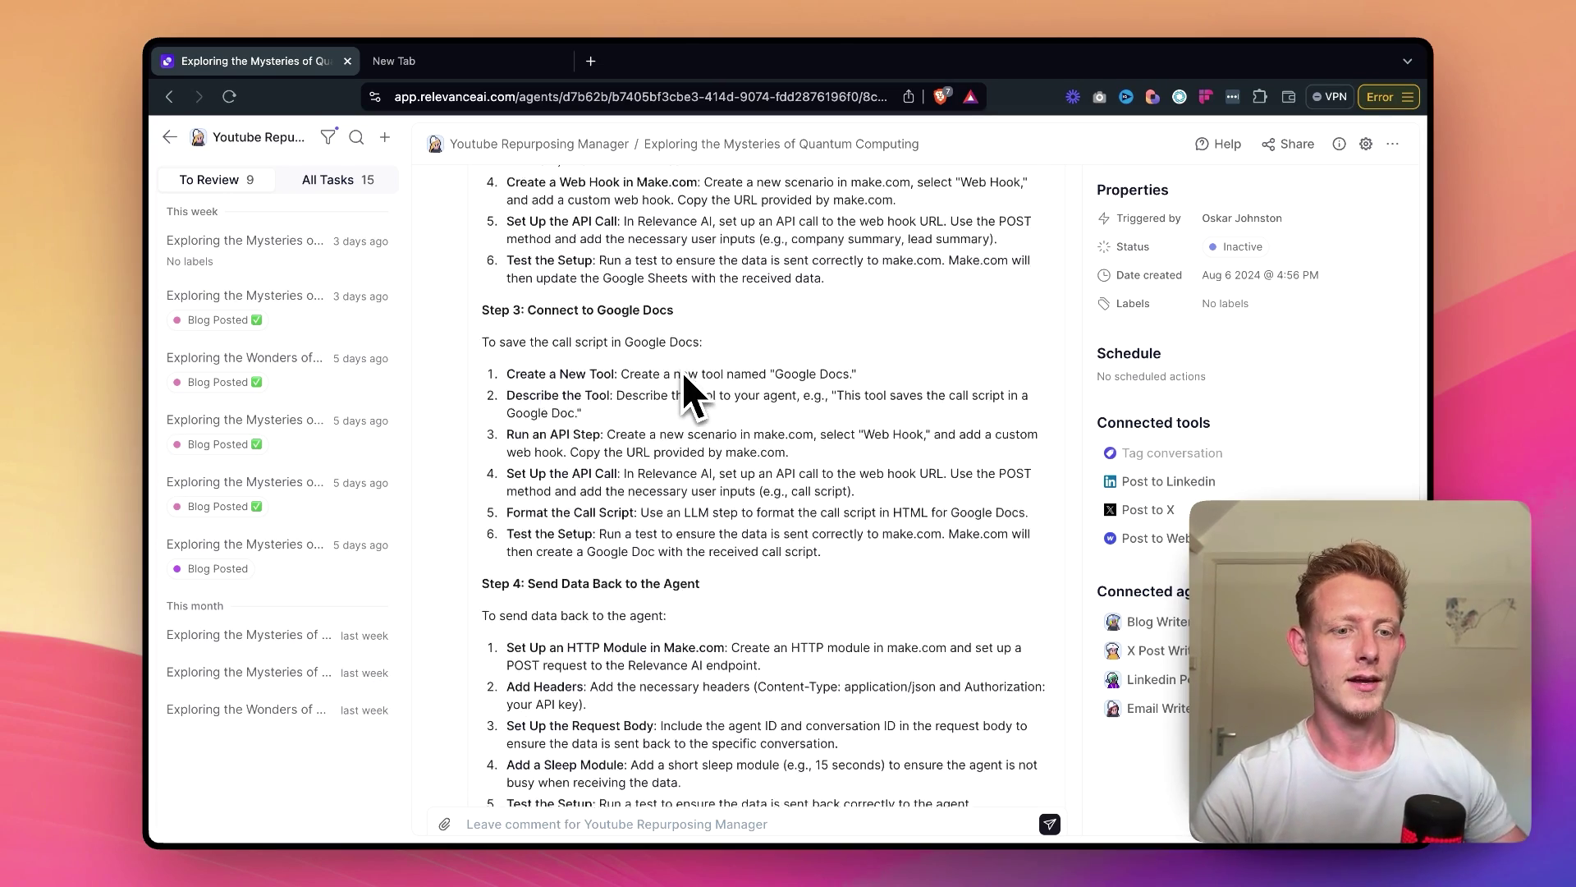
scroll(781, 636, "down", 3)
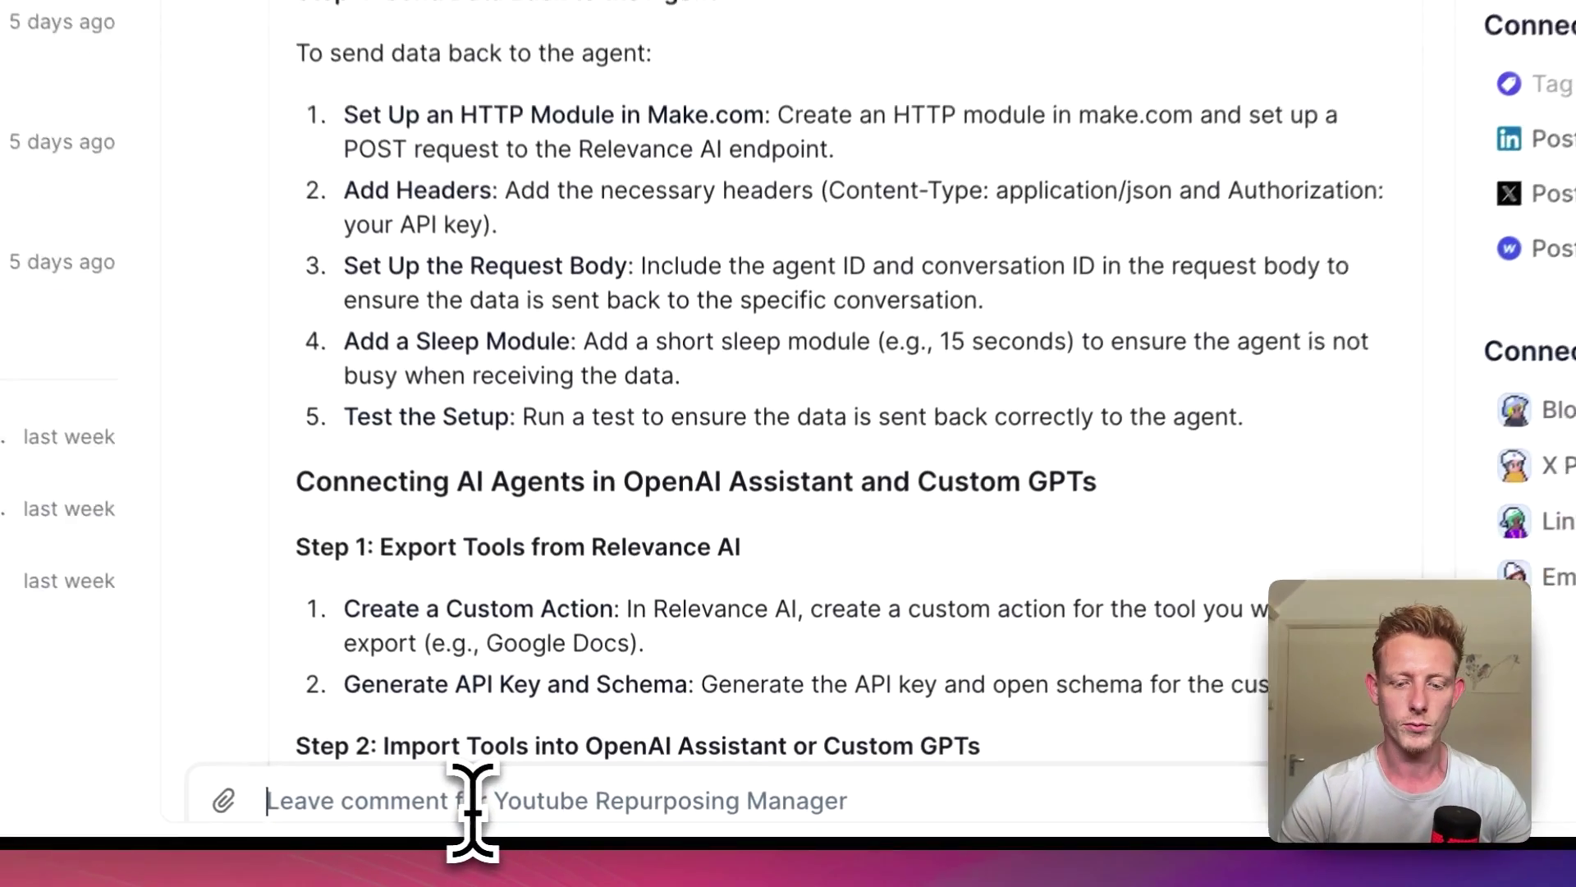
- Start a comment to the Youtube Repurposing Manager with "In Step 3 change the length, make it shorter,"
left_click(546, 816)
type("In Step")
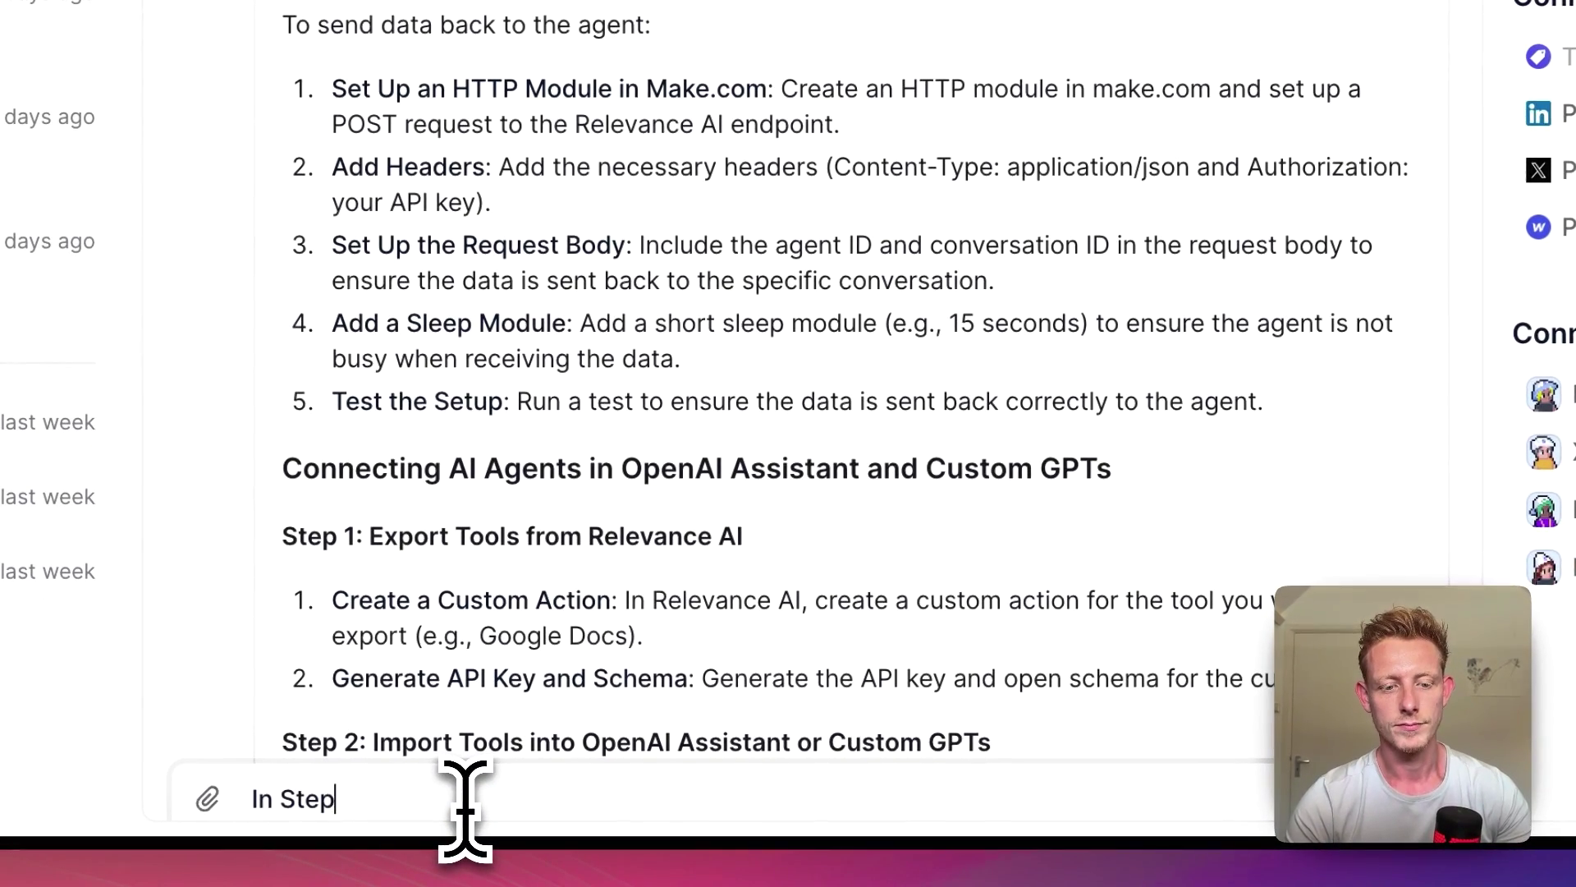
type(" 3 change")
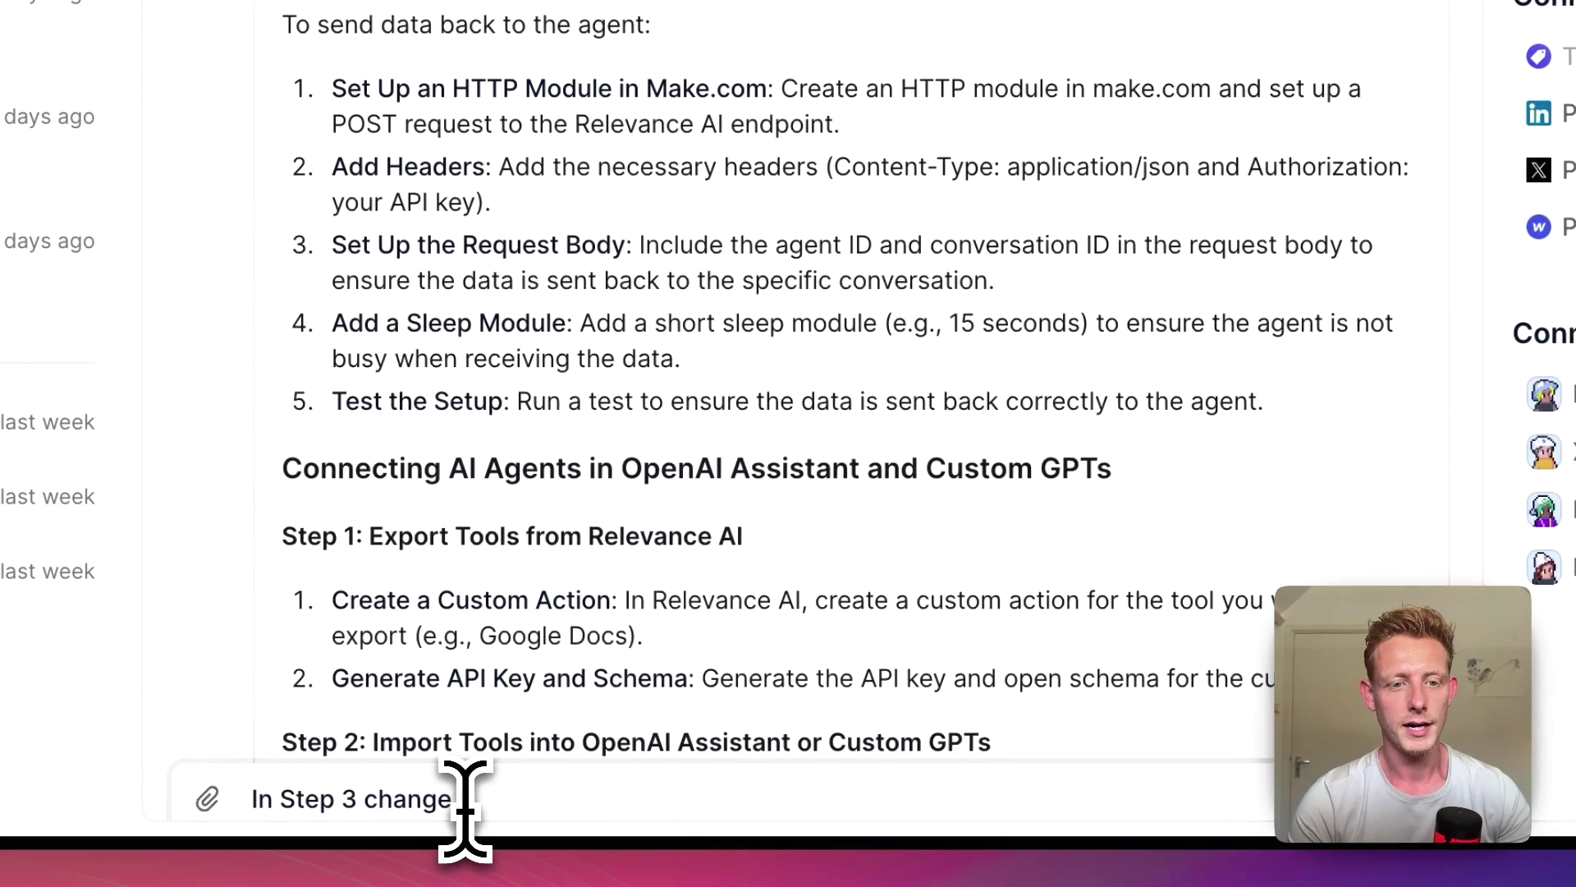
type(" the lengt")
key("BackSpace")
type("gt")
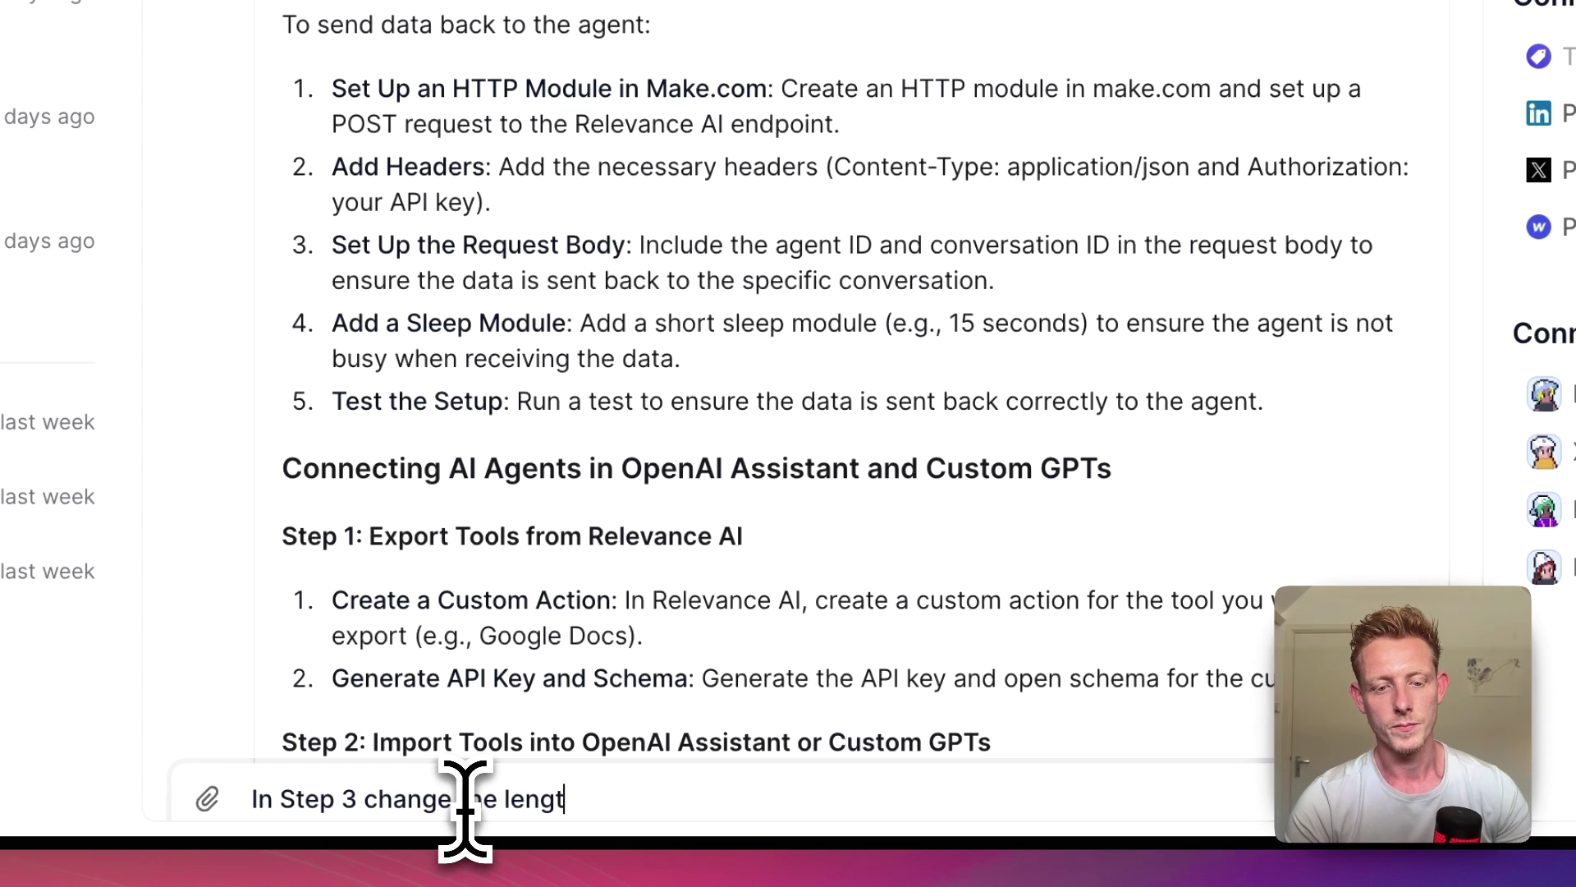
type("h, make it shorter,")
- Add "Change the title and make it more compelling, please send it back to the blog writer agent" to the comment and send it
scroll(693, 475, "up", 20)
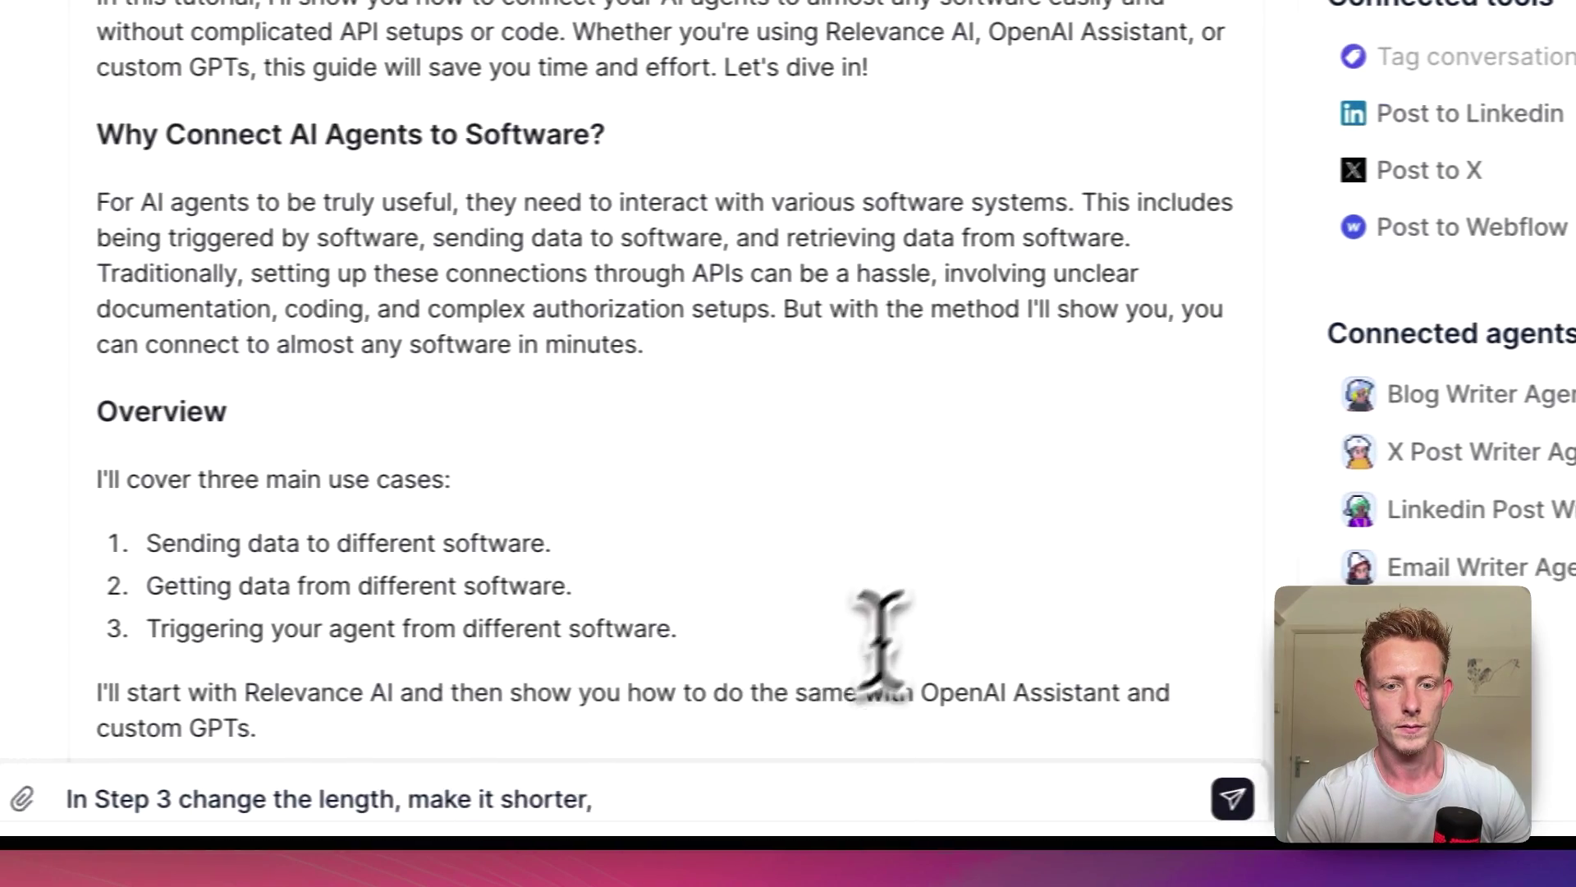
type("r, Chang")
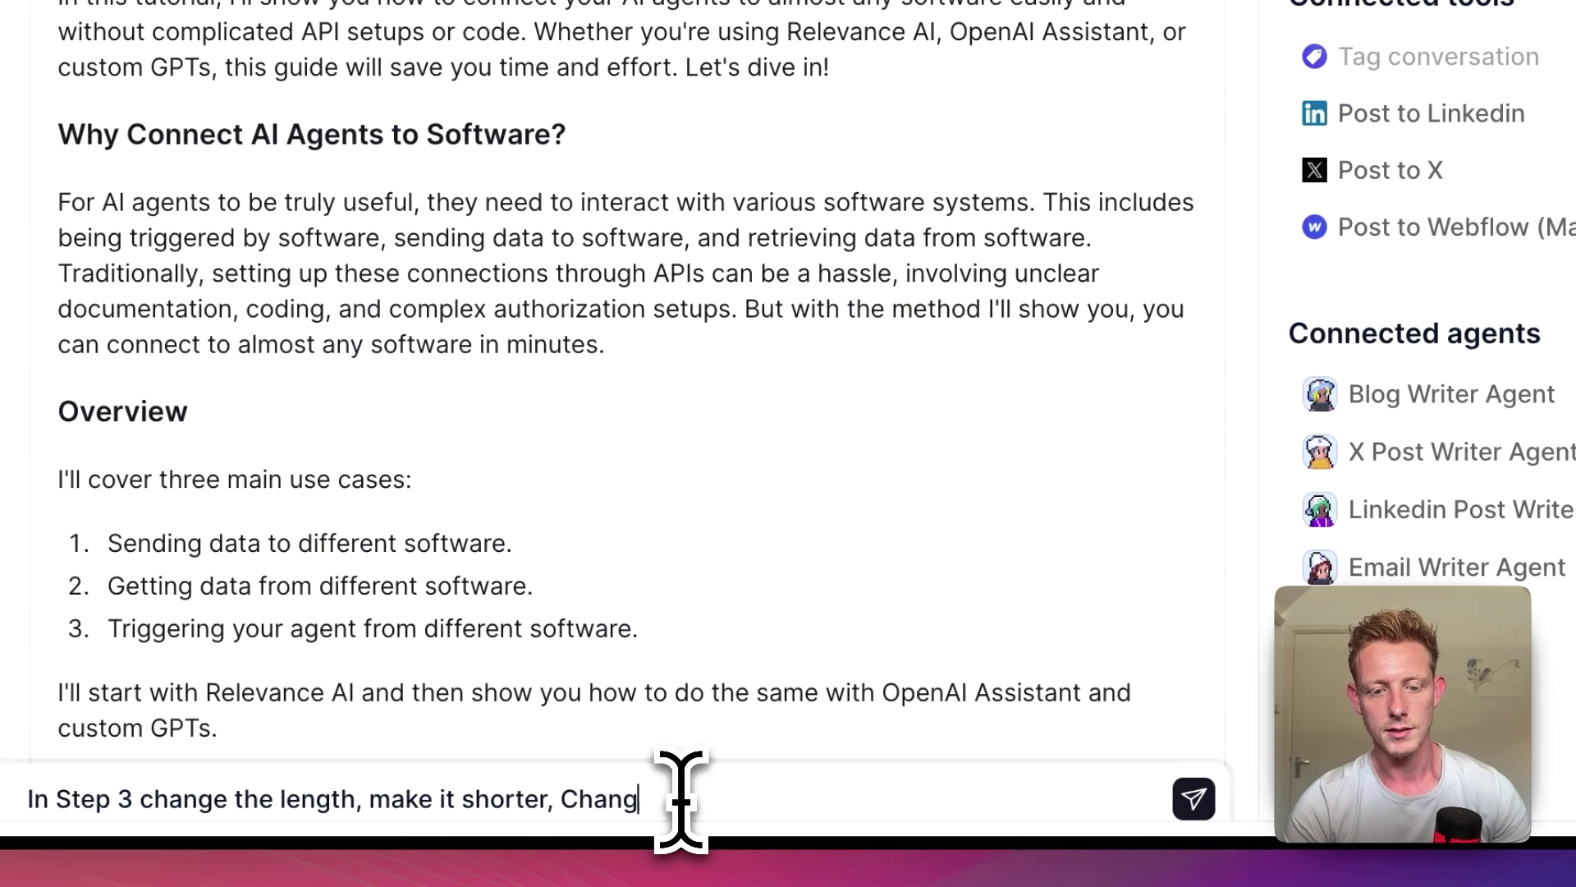
type("e the title and make it more compelling,")
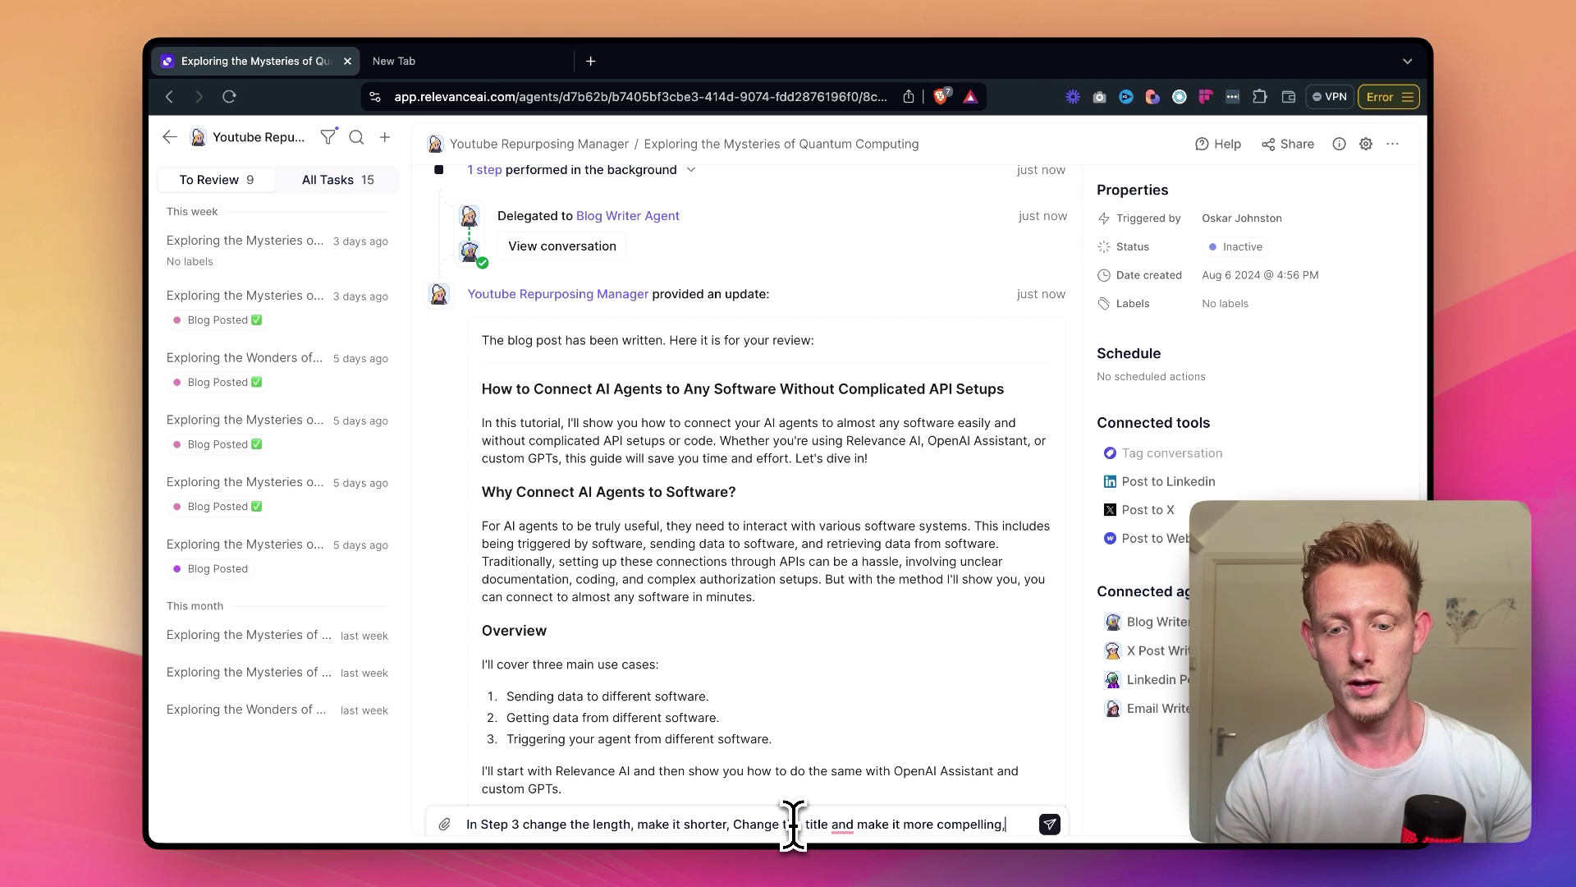
type("ease send it back to the")
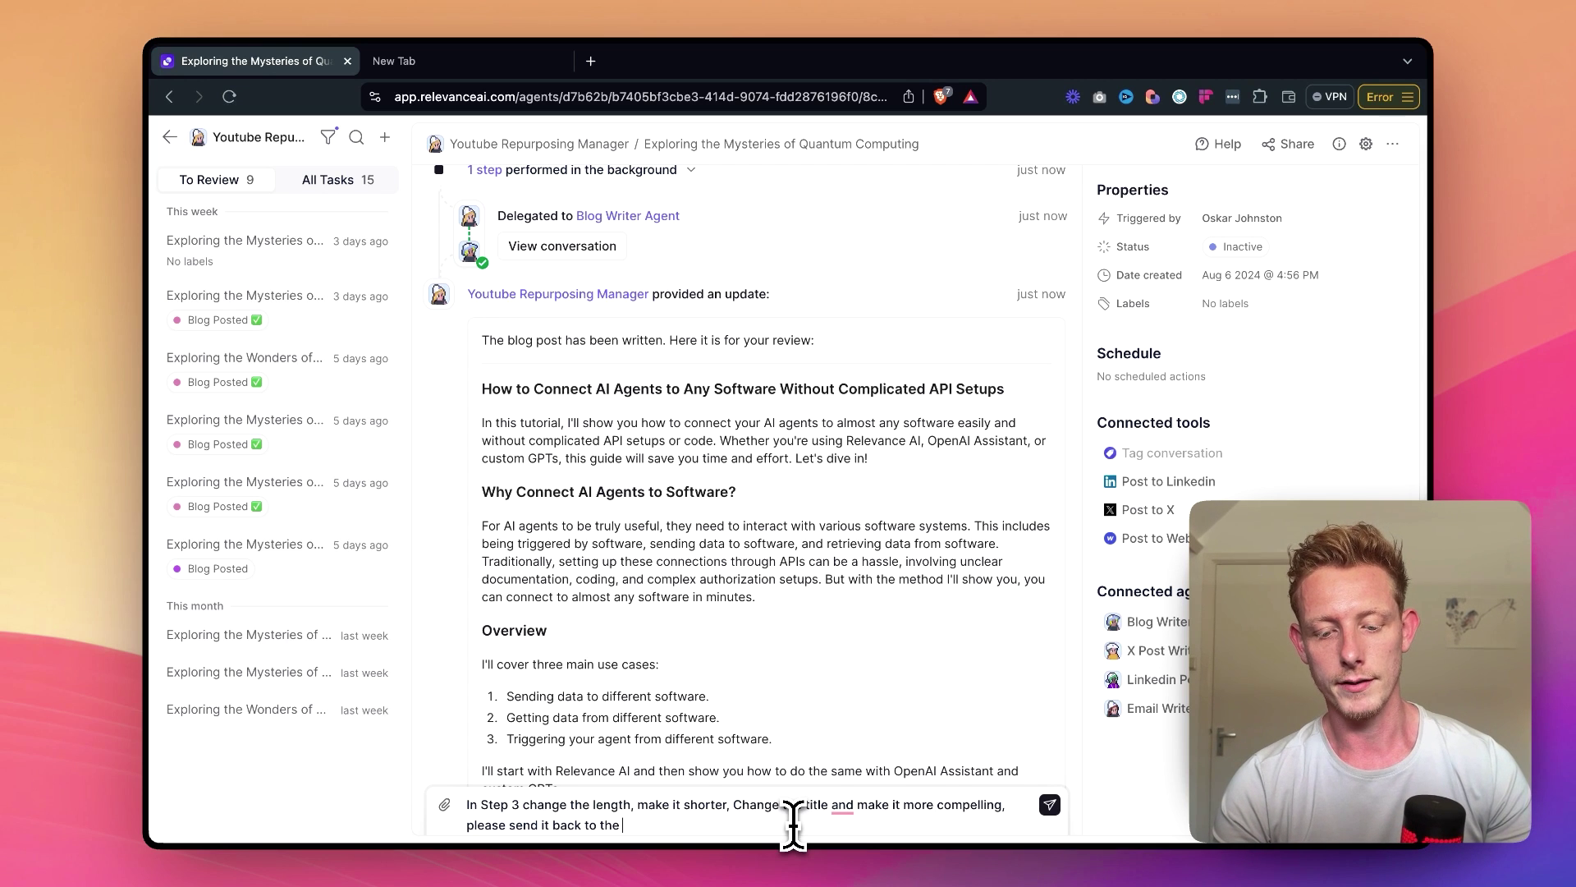
type("t")
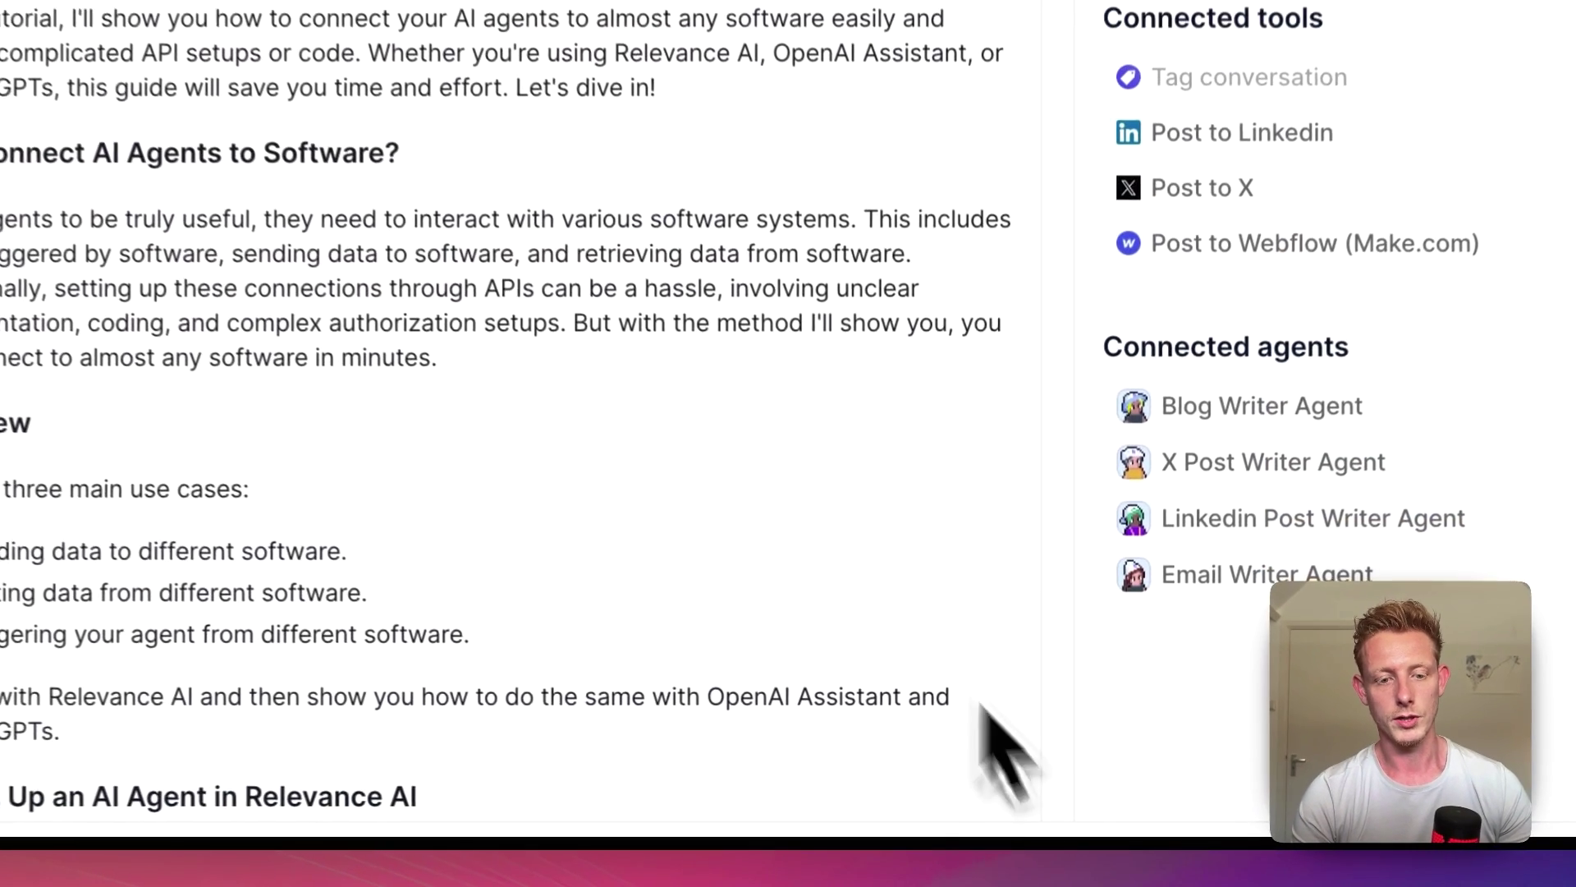
key("Return")
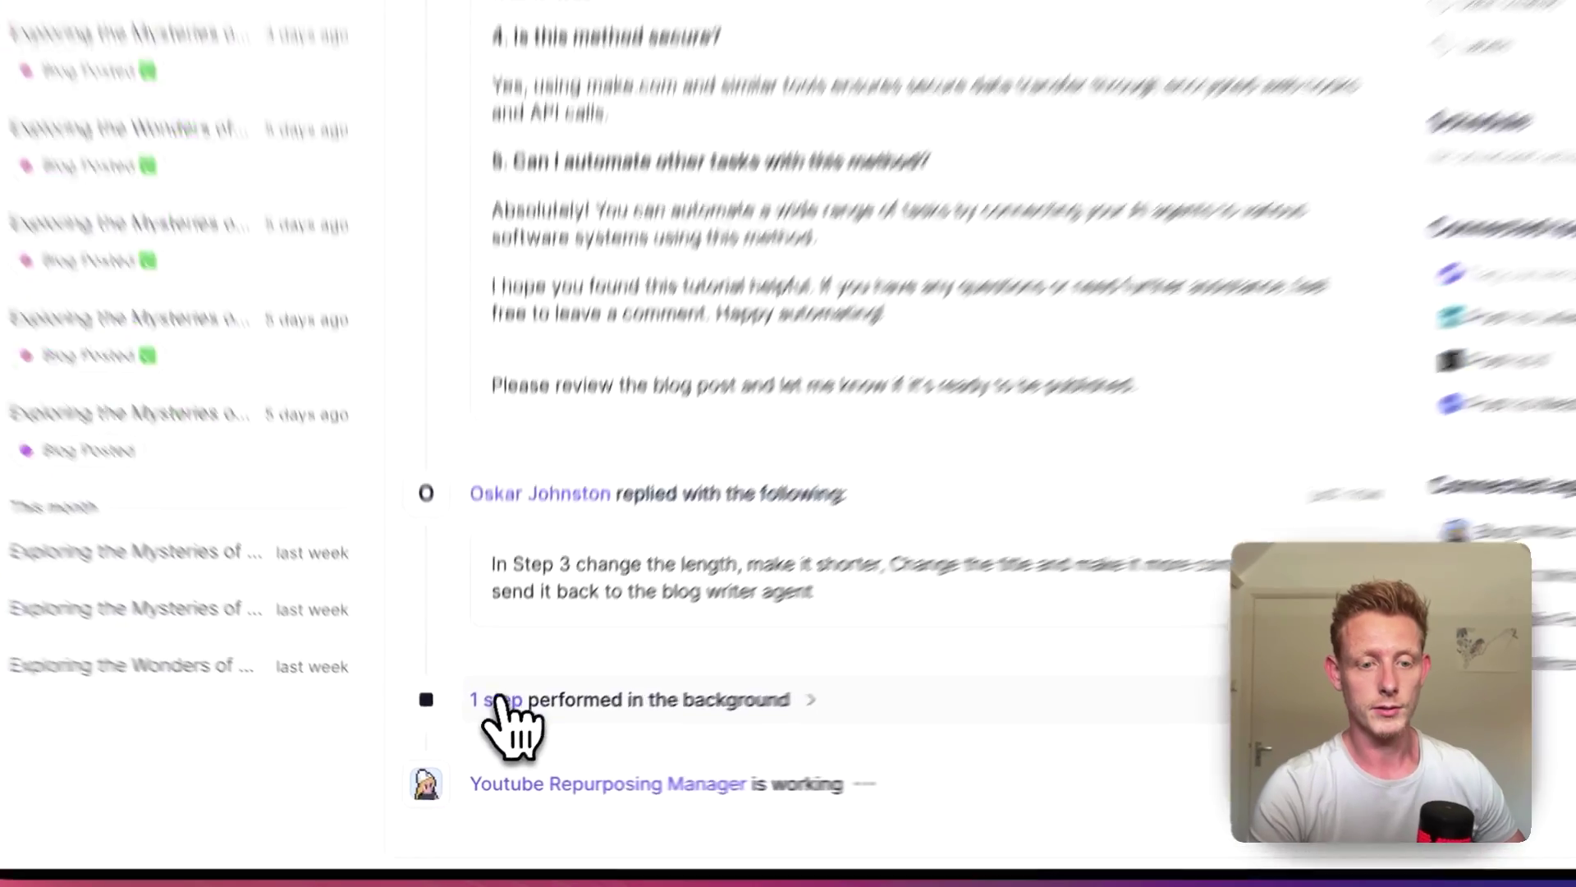
- Expand the background step below the reply and examine the original post's Step 3 on connecting to Google Docs
left_click(483, 732)
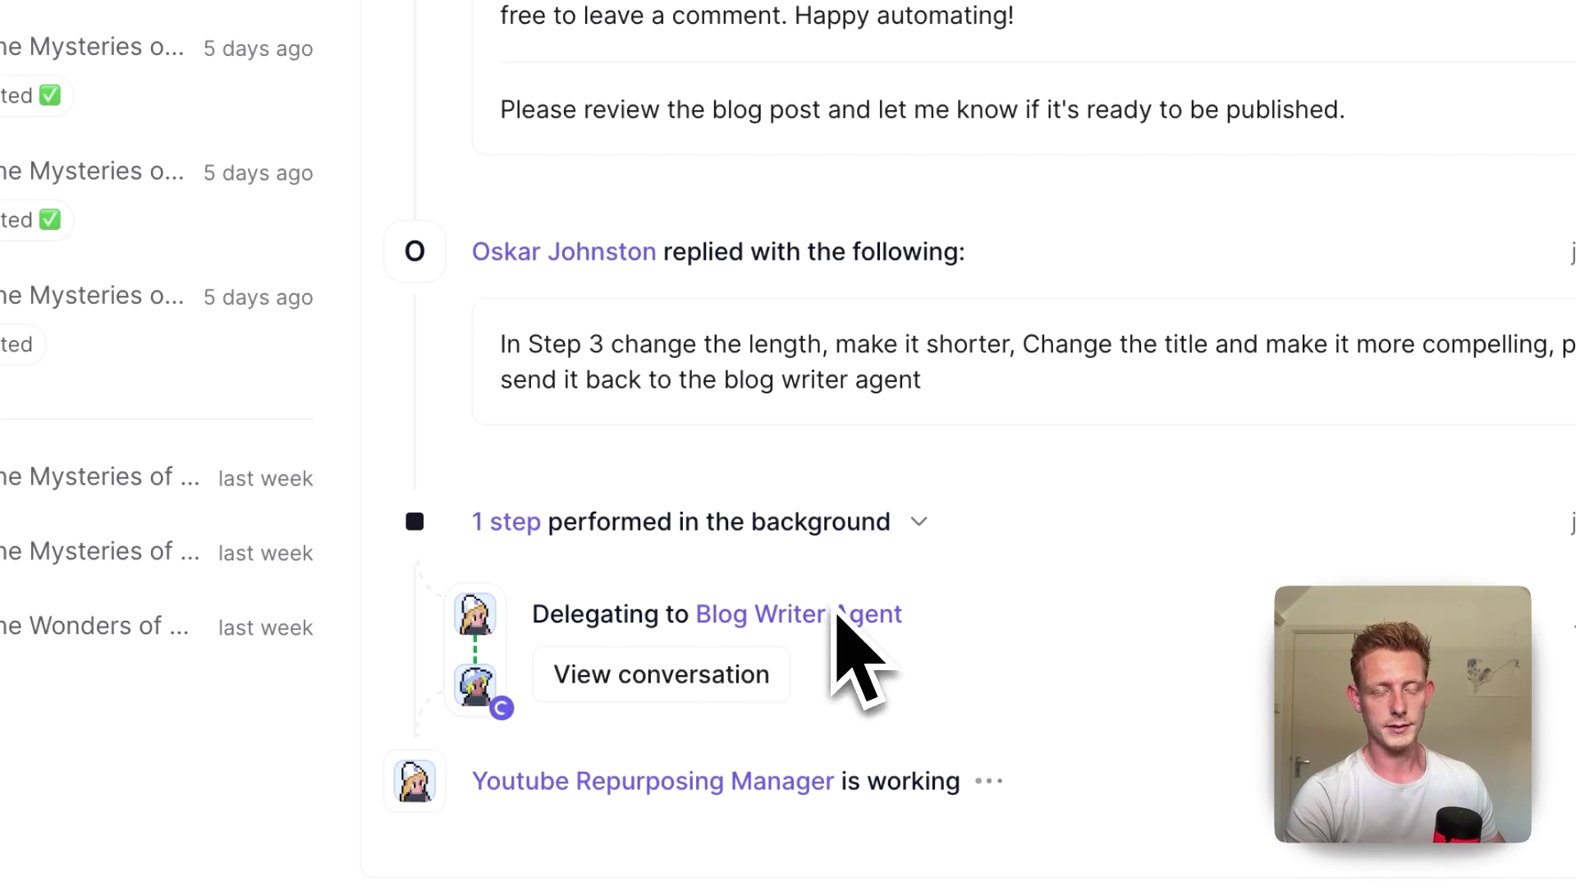
scroll(834, 574, "up", 6)
scroll(802, 476, "down", 4)
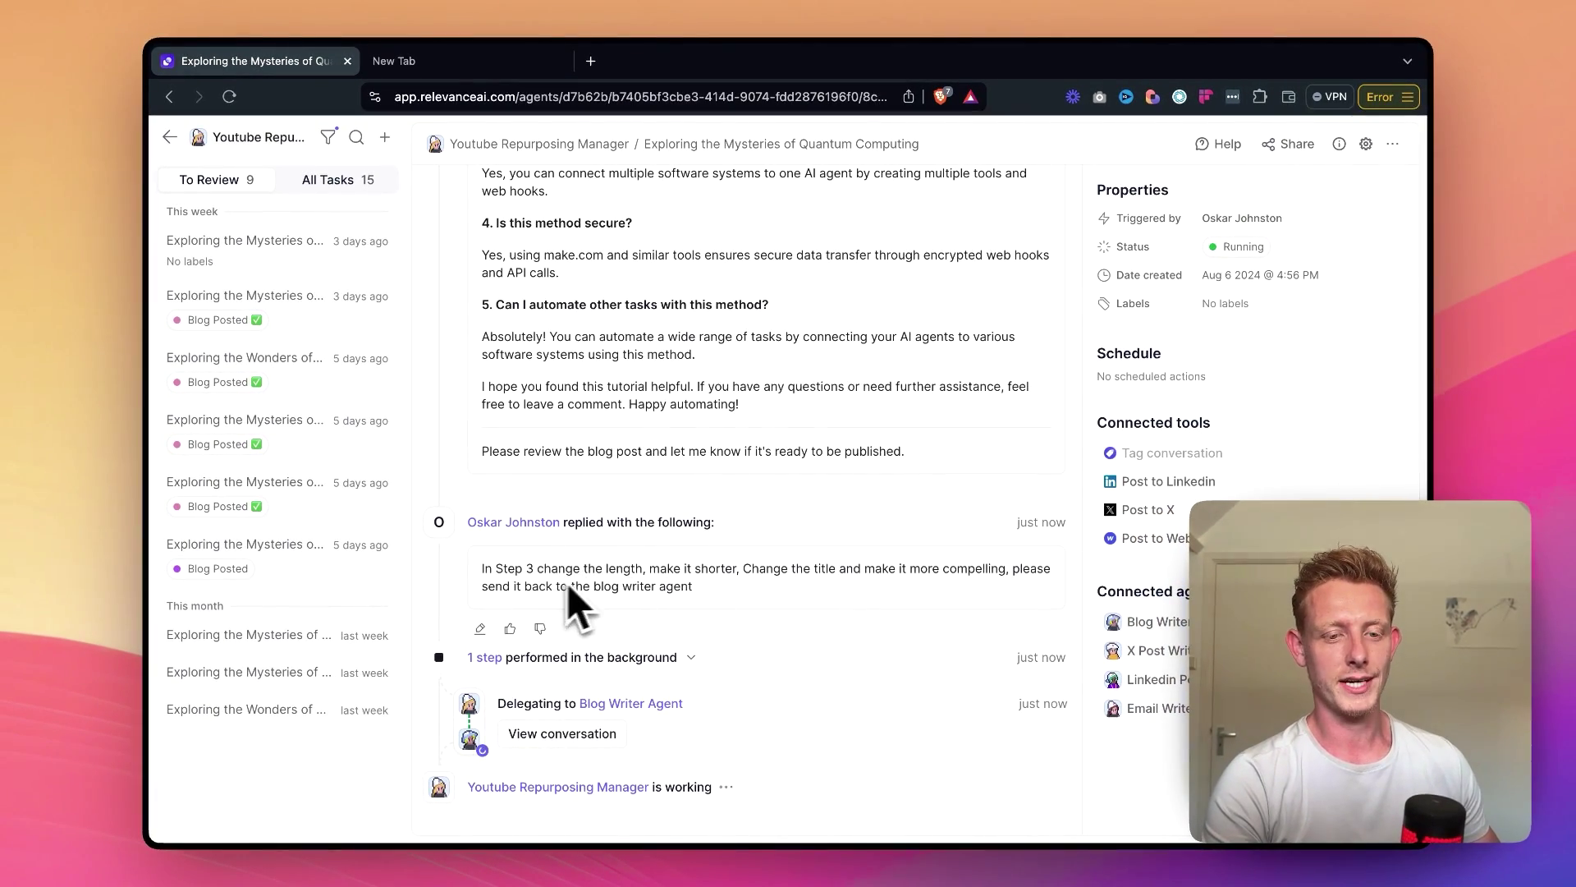
scroll(574, 599, "up", 8)
scroll(591, 601, "down", 6)
scroll(589, 581, "up", 10)
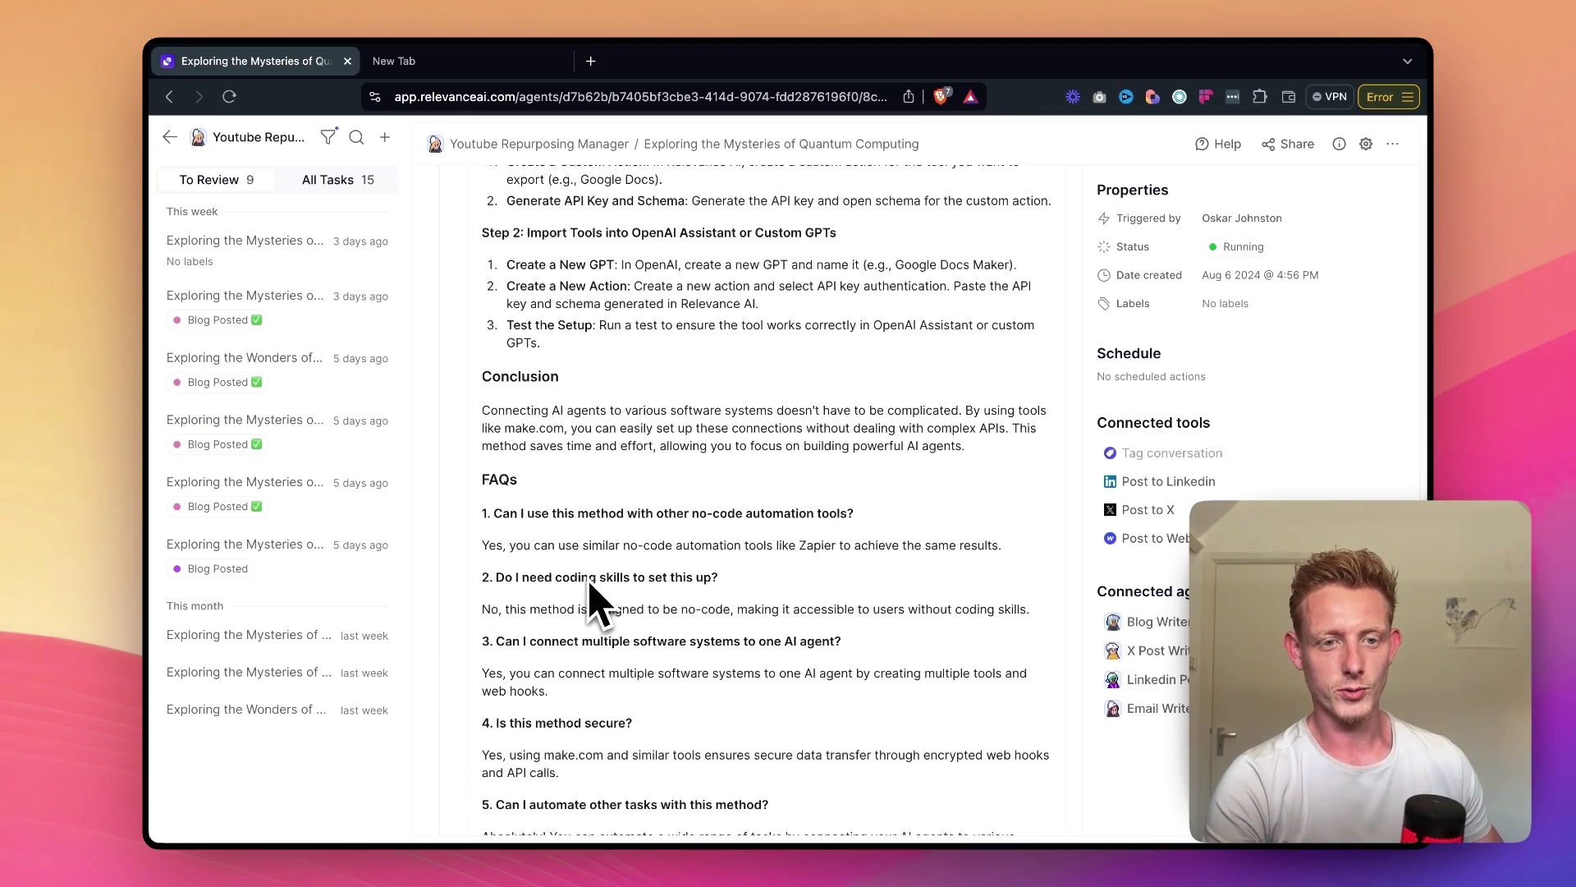
scroll(589, 587, "up", 5)
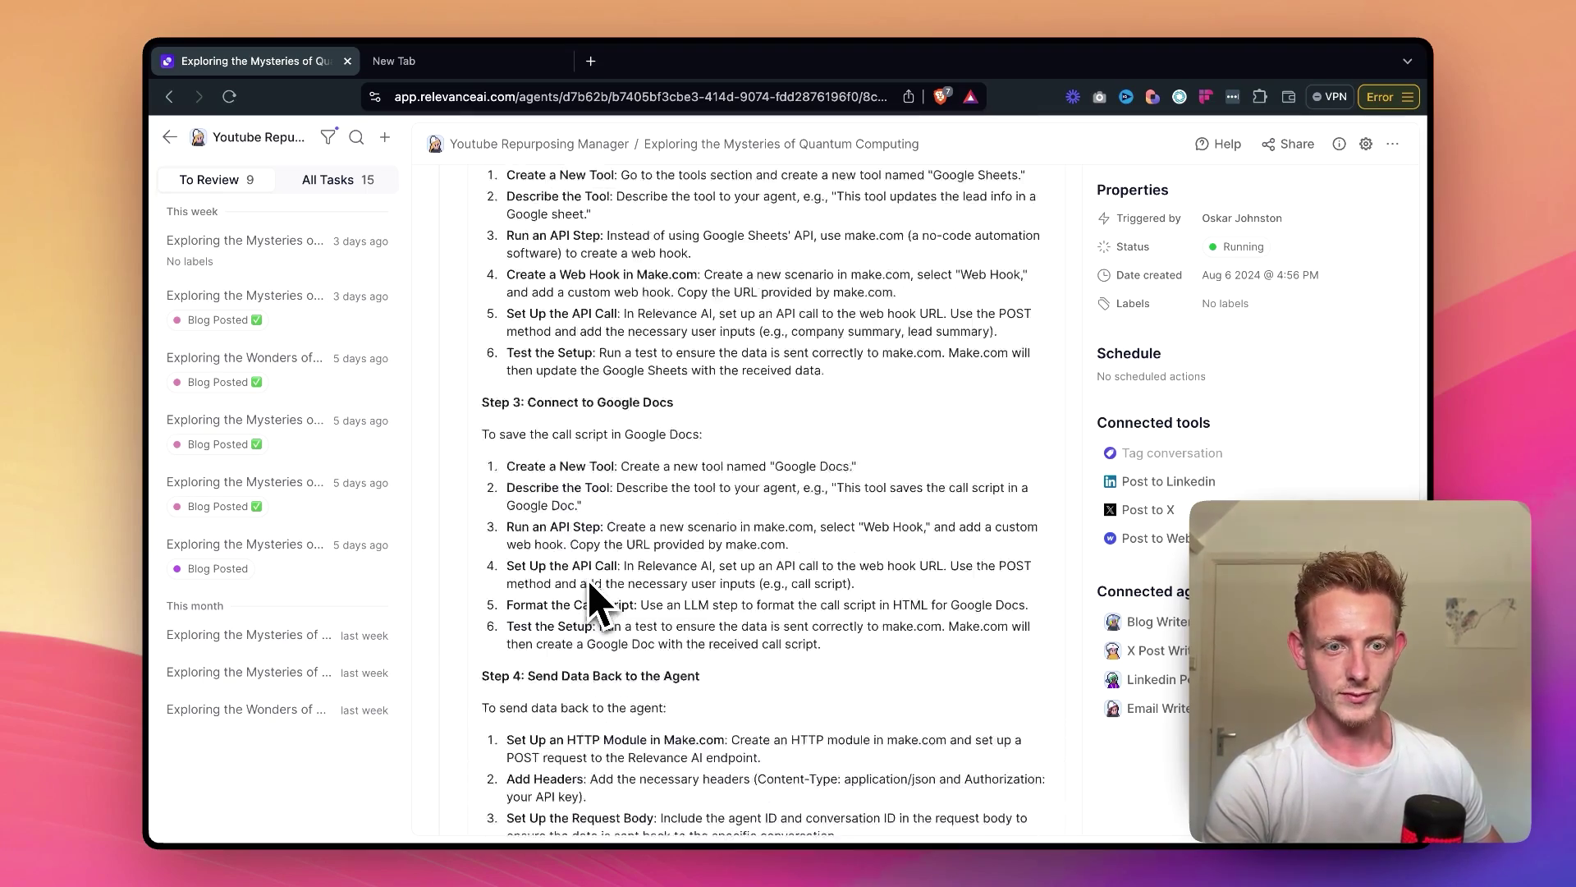
triple_click(612, 513)
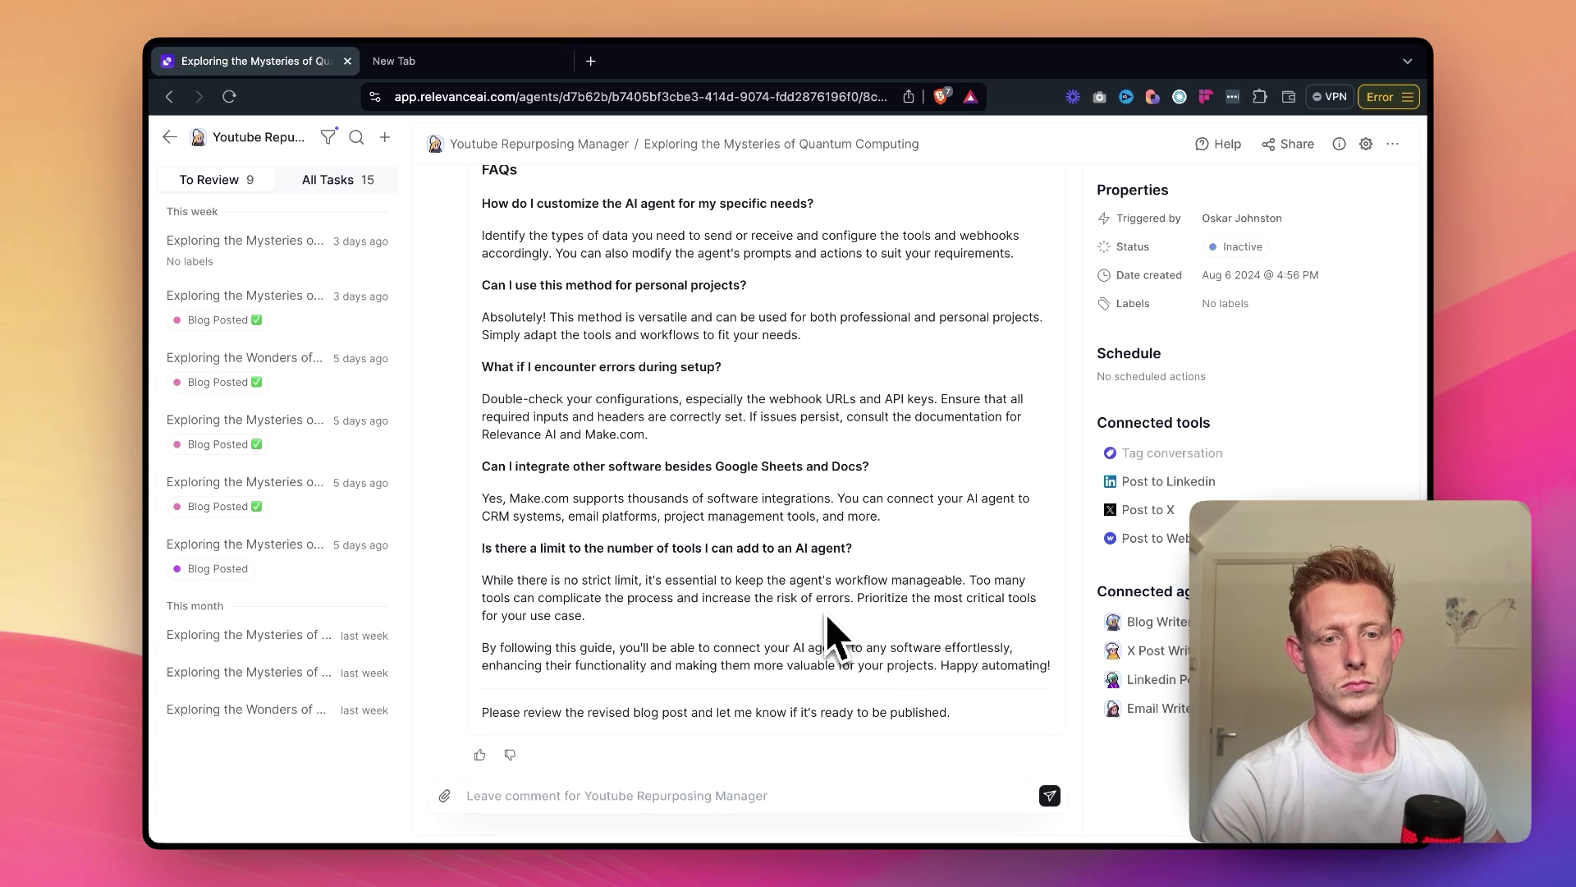
- Review the revised blog post, checking its Step 3 section and its new title against the requested changes
scroll(826, 613, "up", 20)
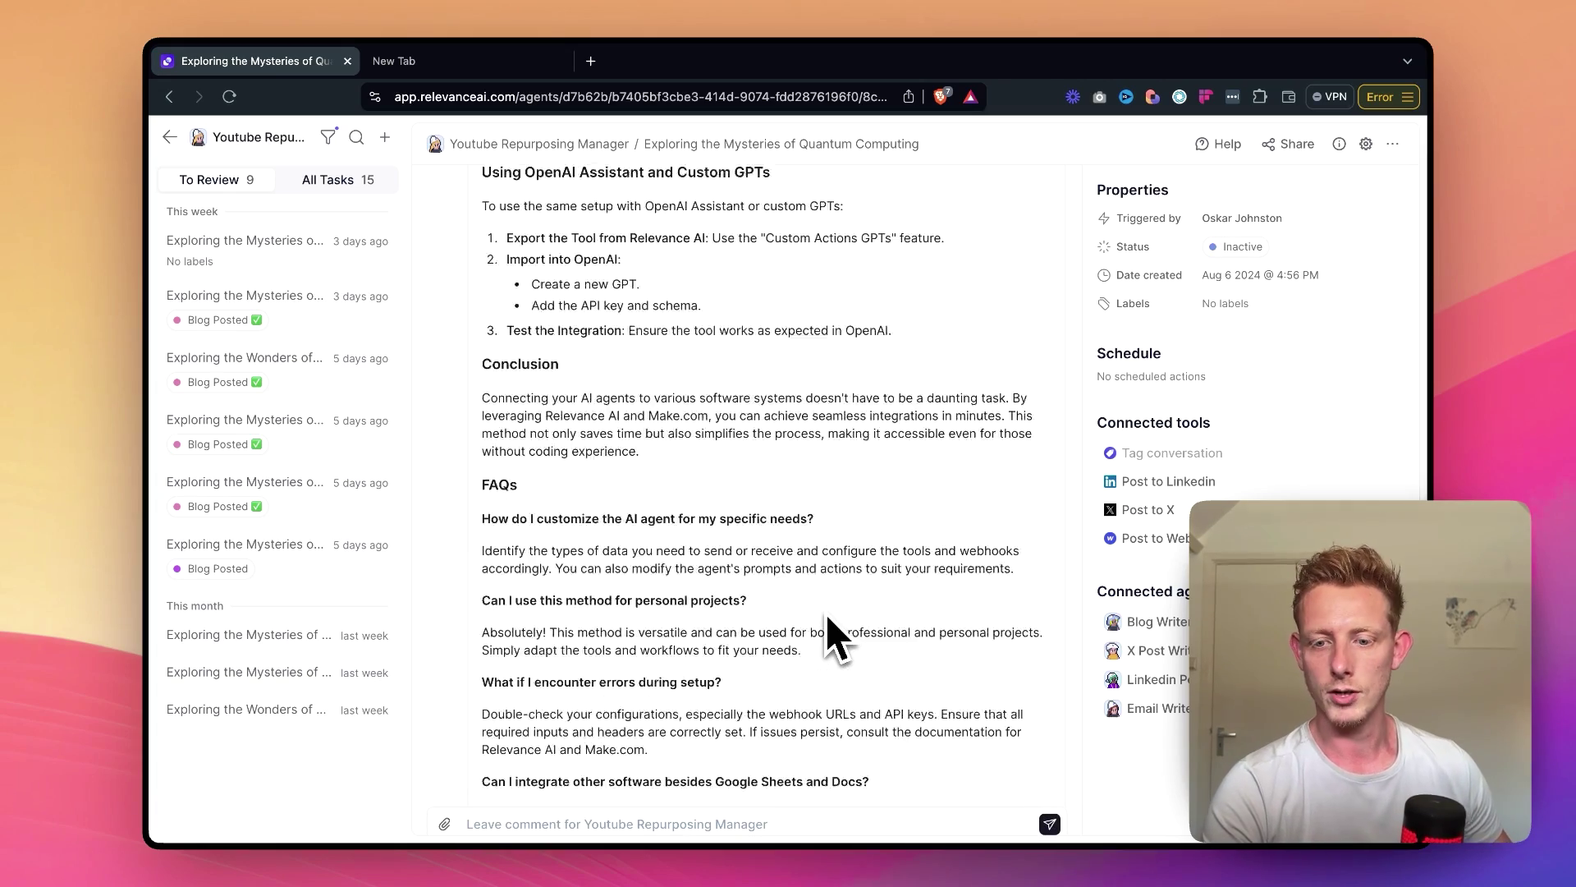
scroll(825, 614, "up", 3)
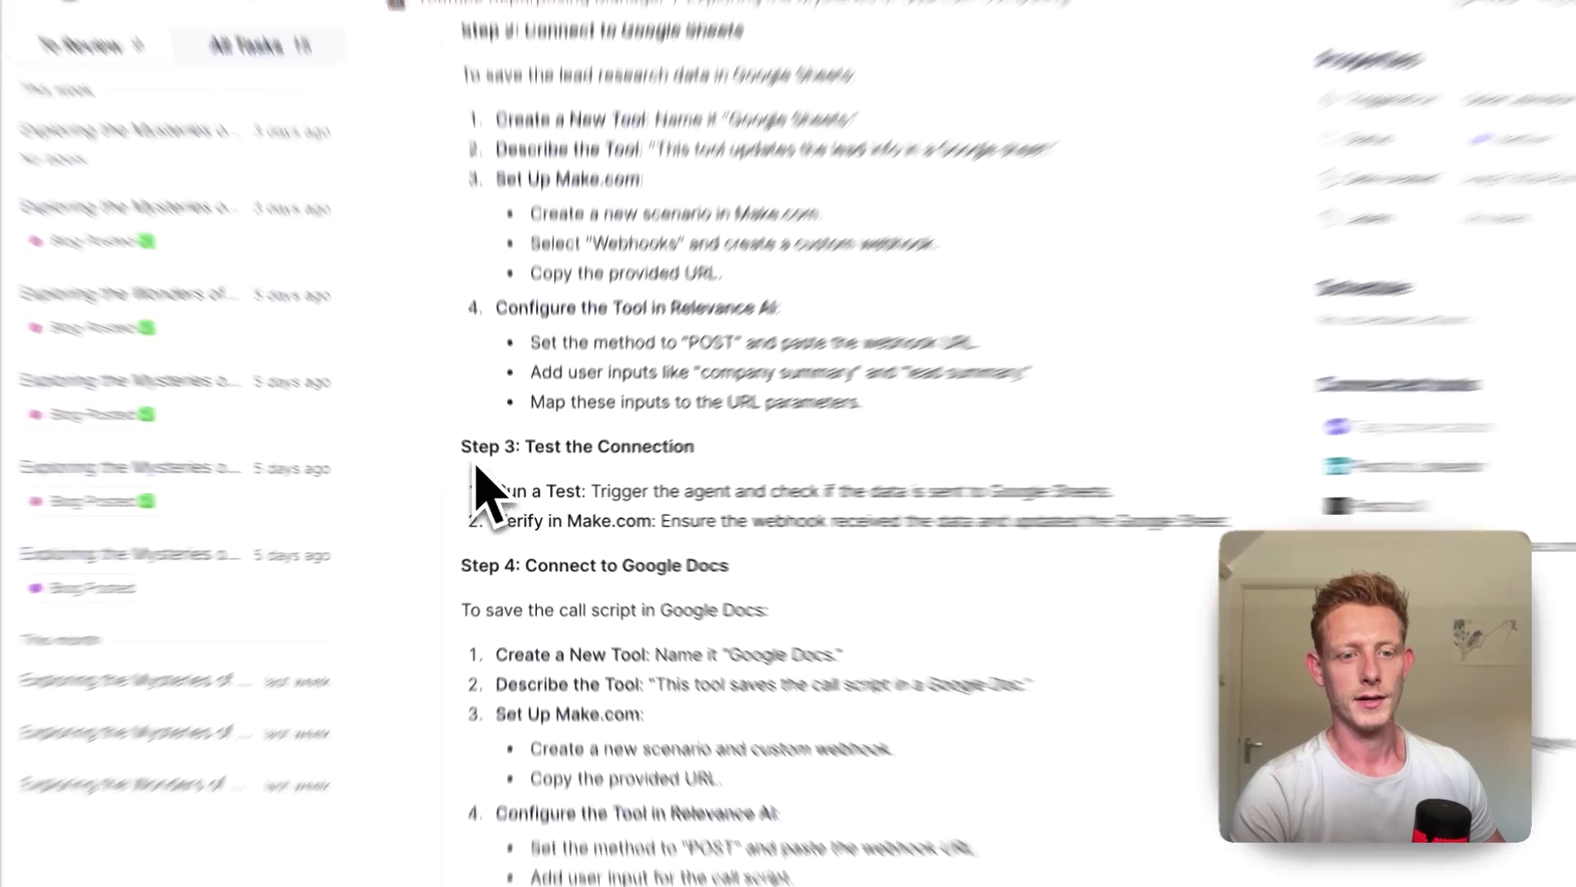
triple_click(567, 464)
left_click_drag(608, 447, 1490, 516)
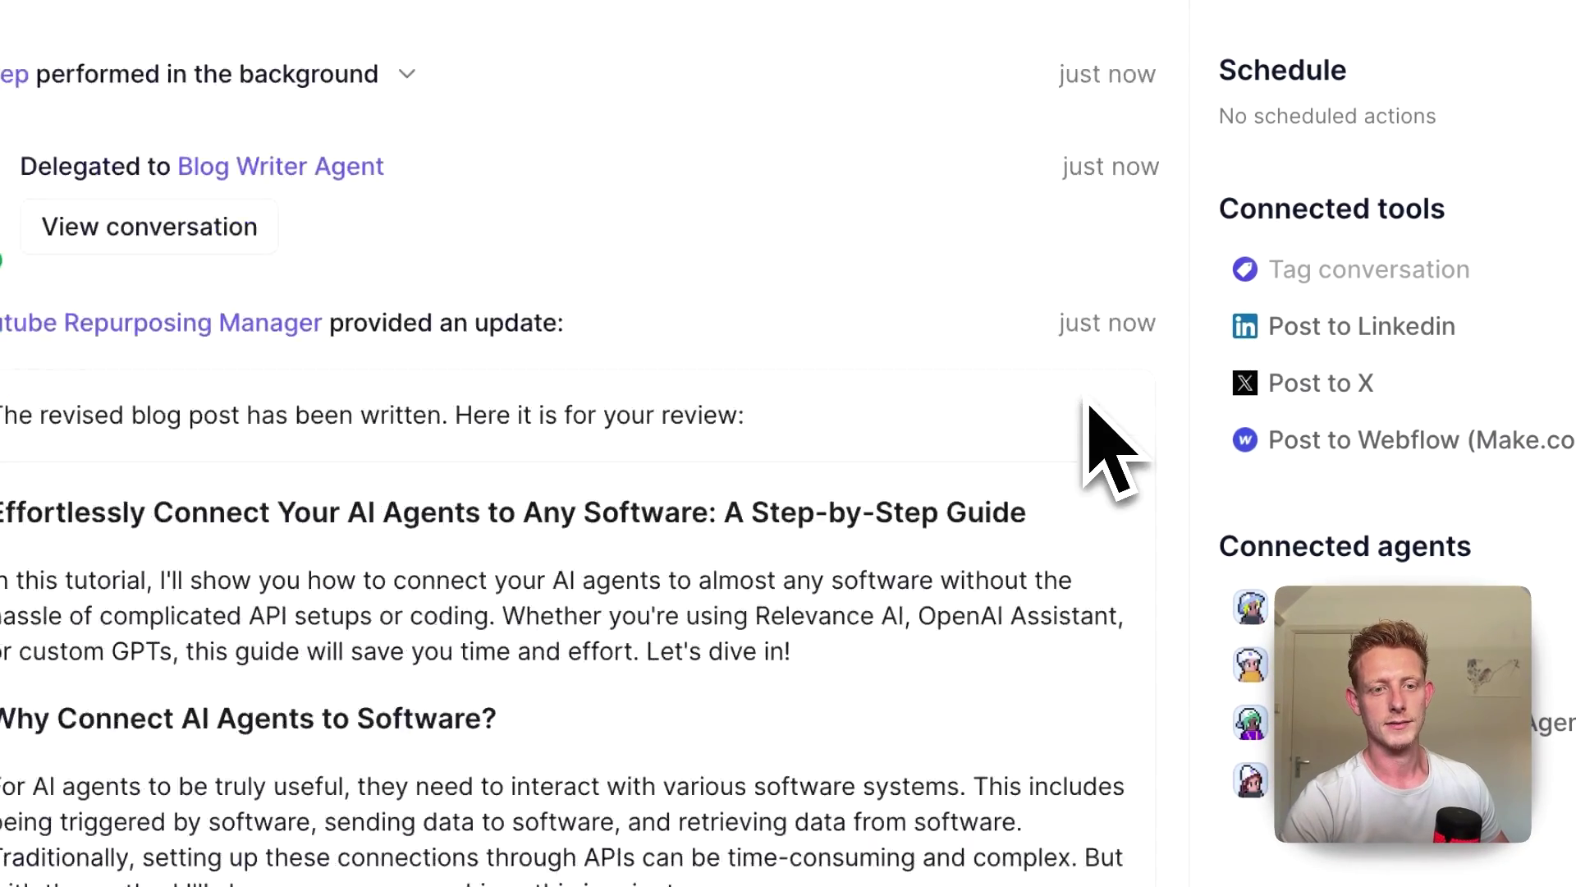
scroll(1109, 451, "up", 1)
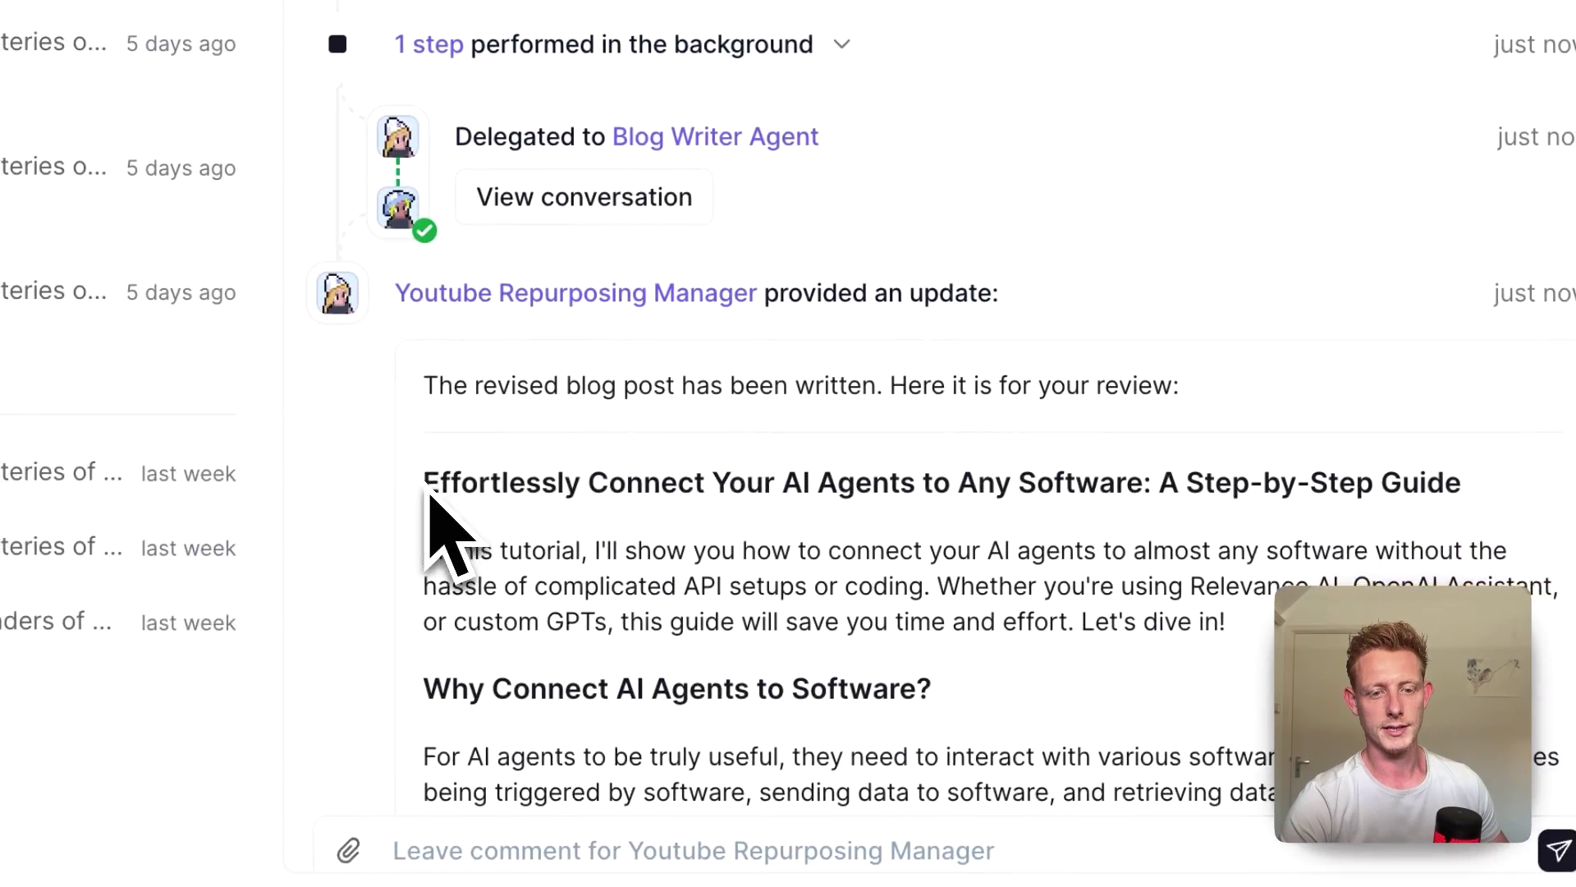
left_click_drag(427, 490, 1348, 517)
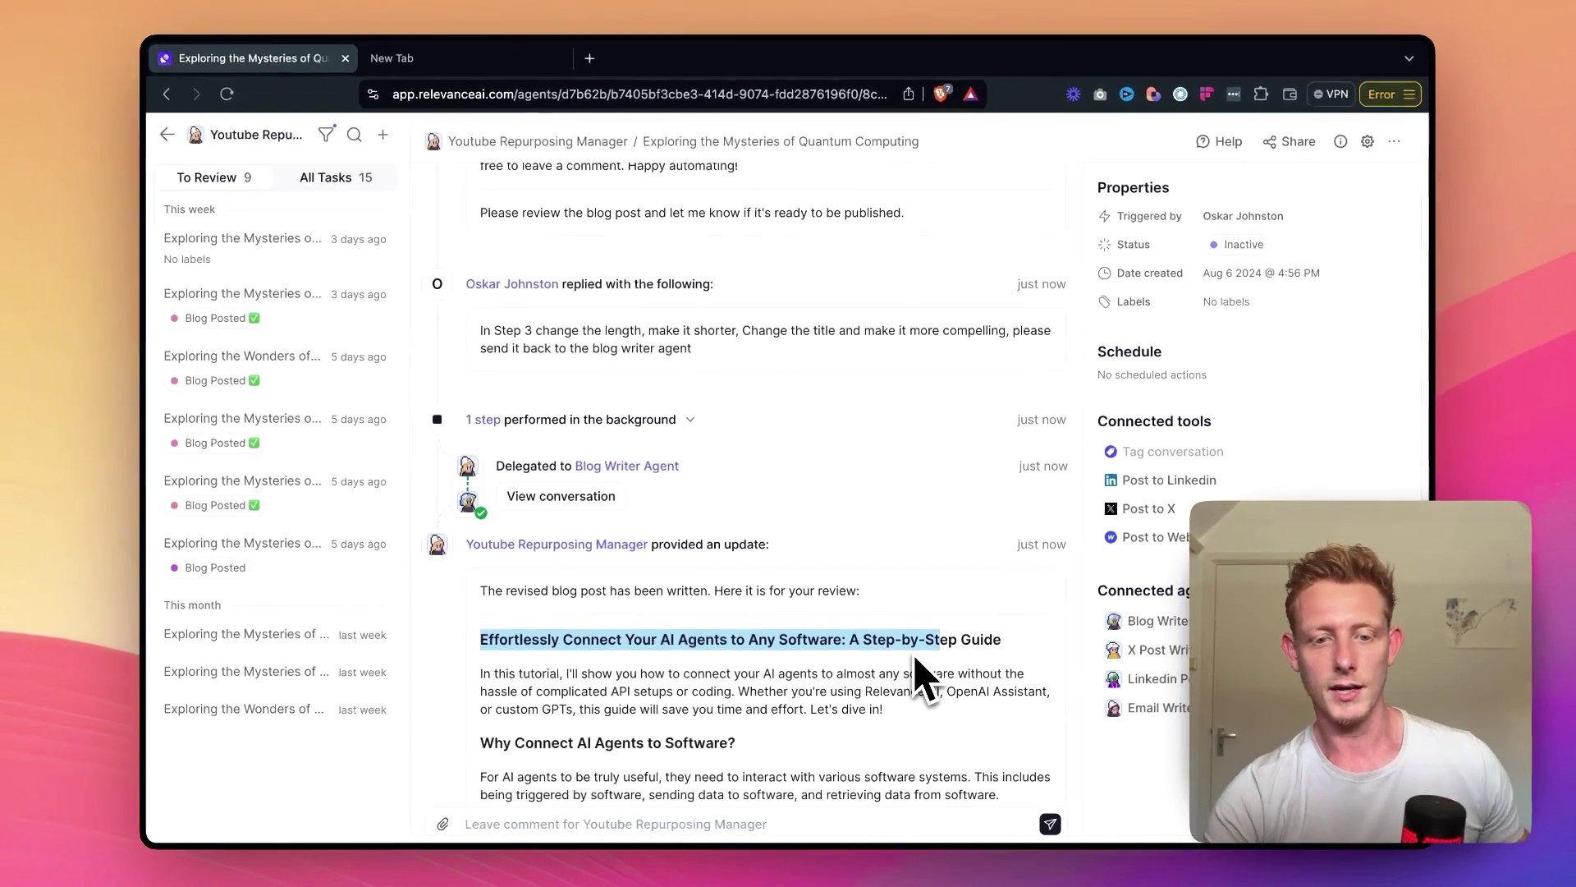
scroll(916, 652, "down", 1)
scroll(916, 656, "down", 15)
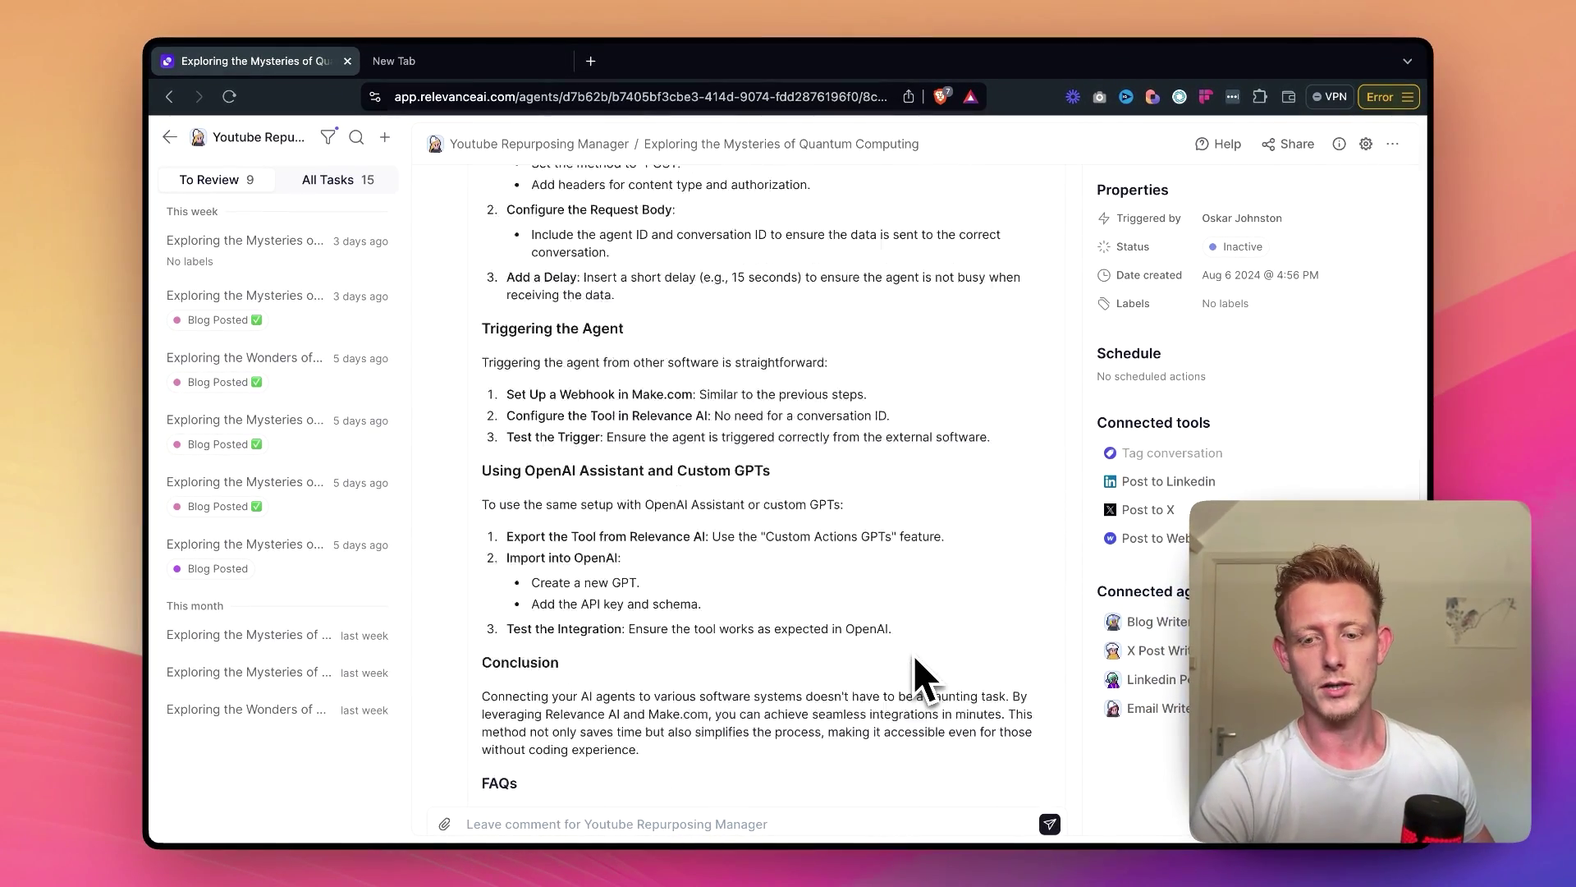
- Send the comment "perfect, lets post the blog" to the Youtube Repurposing Manager
left_click(640, 796)
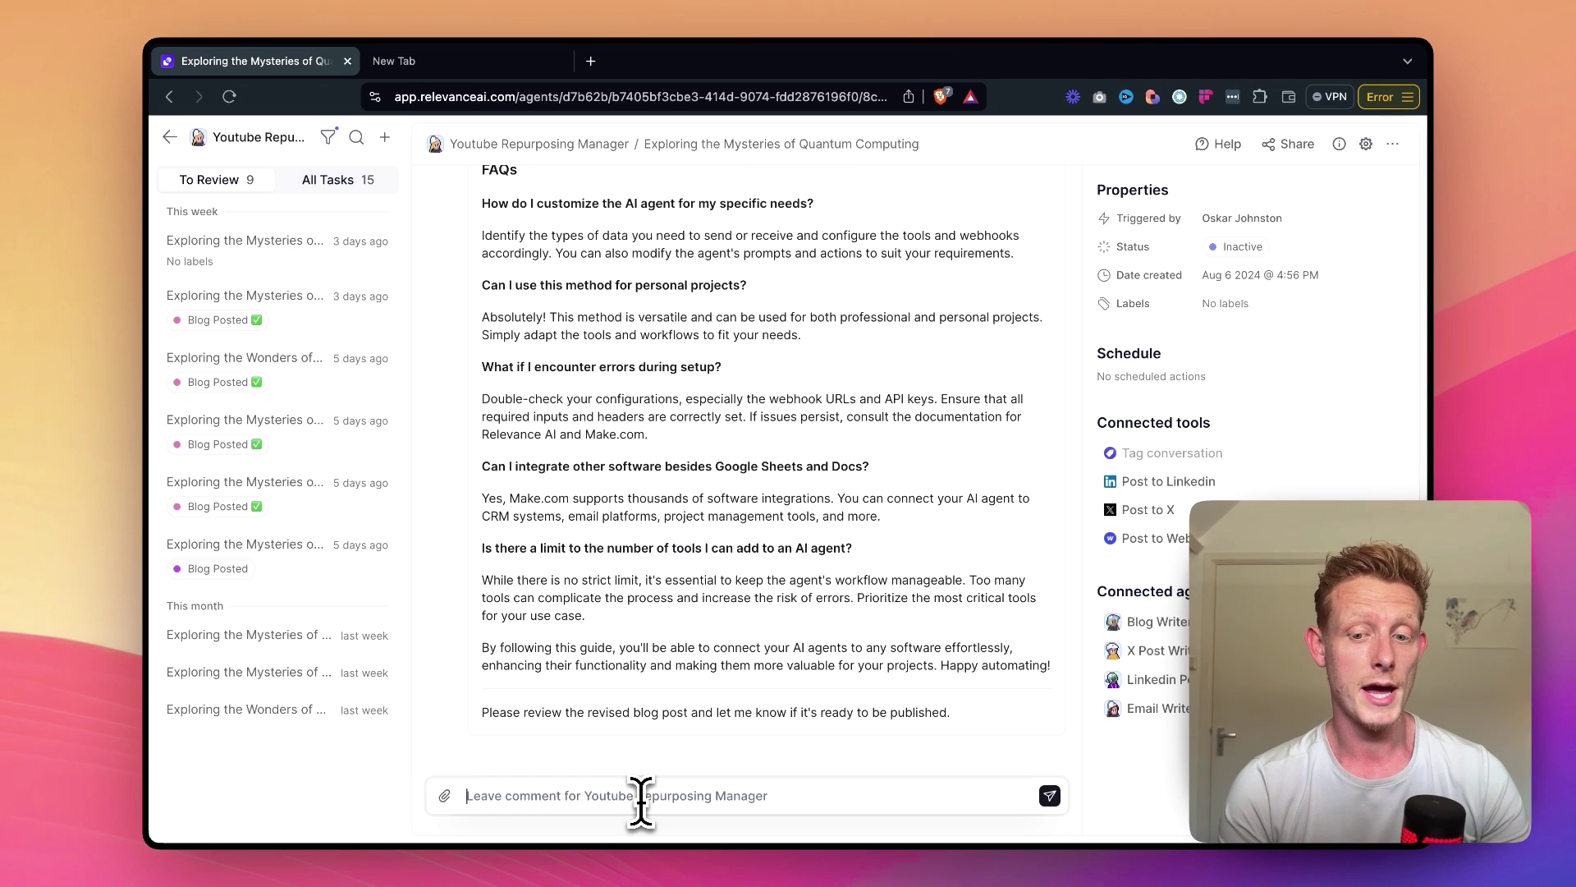
type("perfect, lets post the blog")
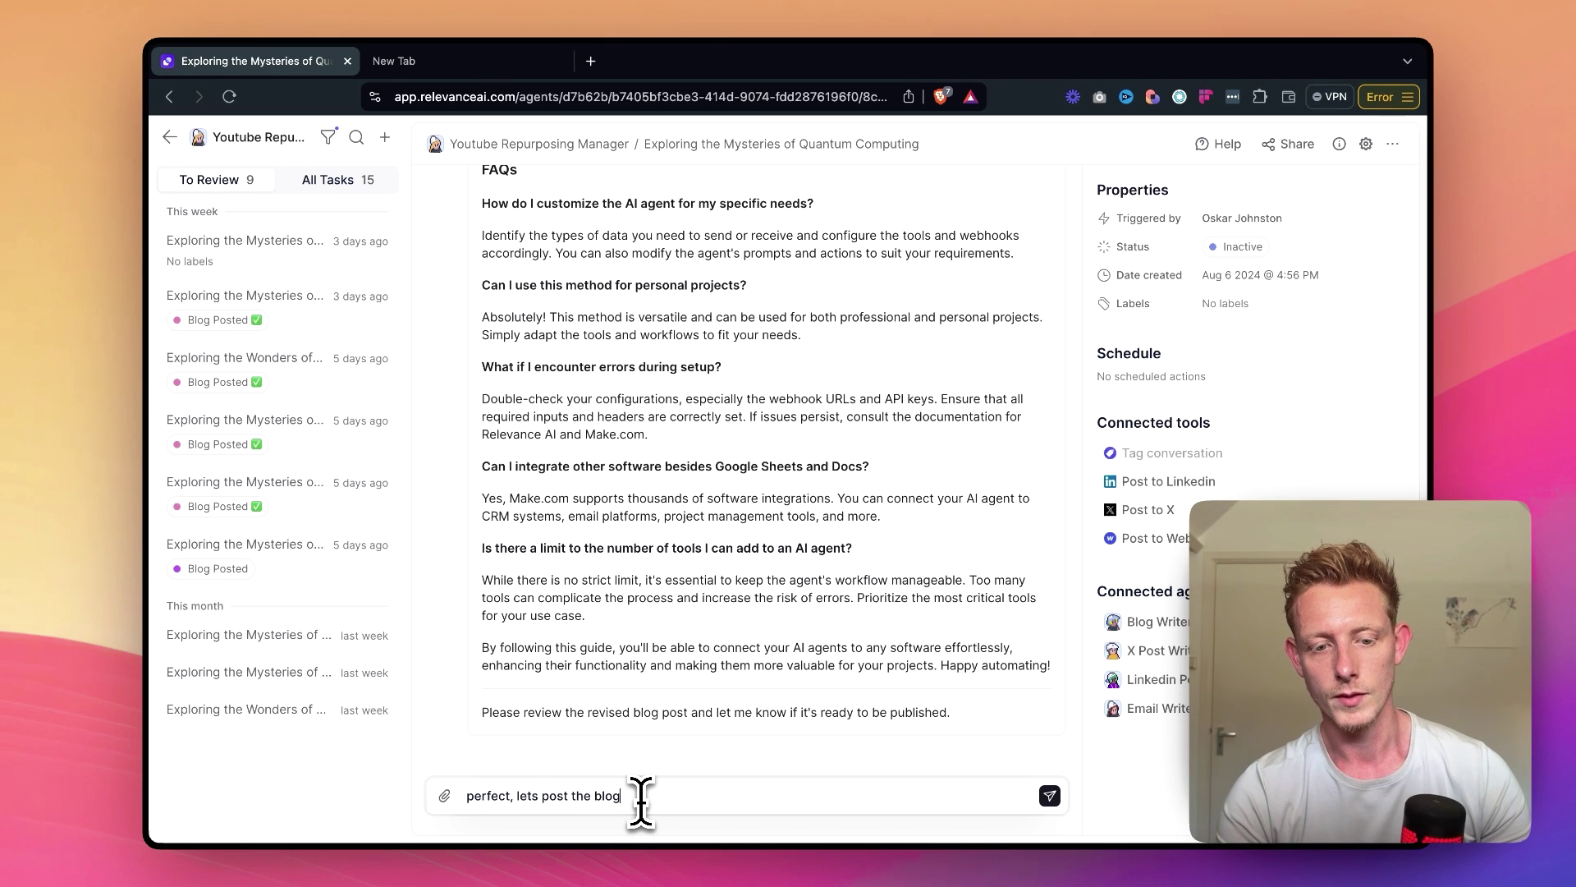
left_click(1049, 795)
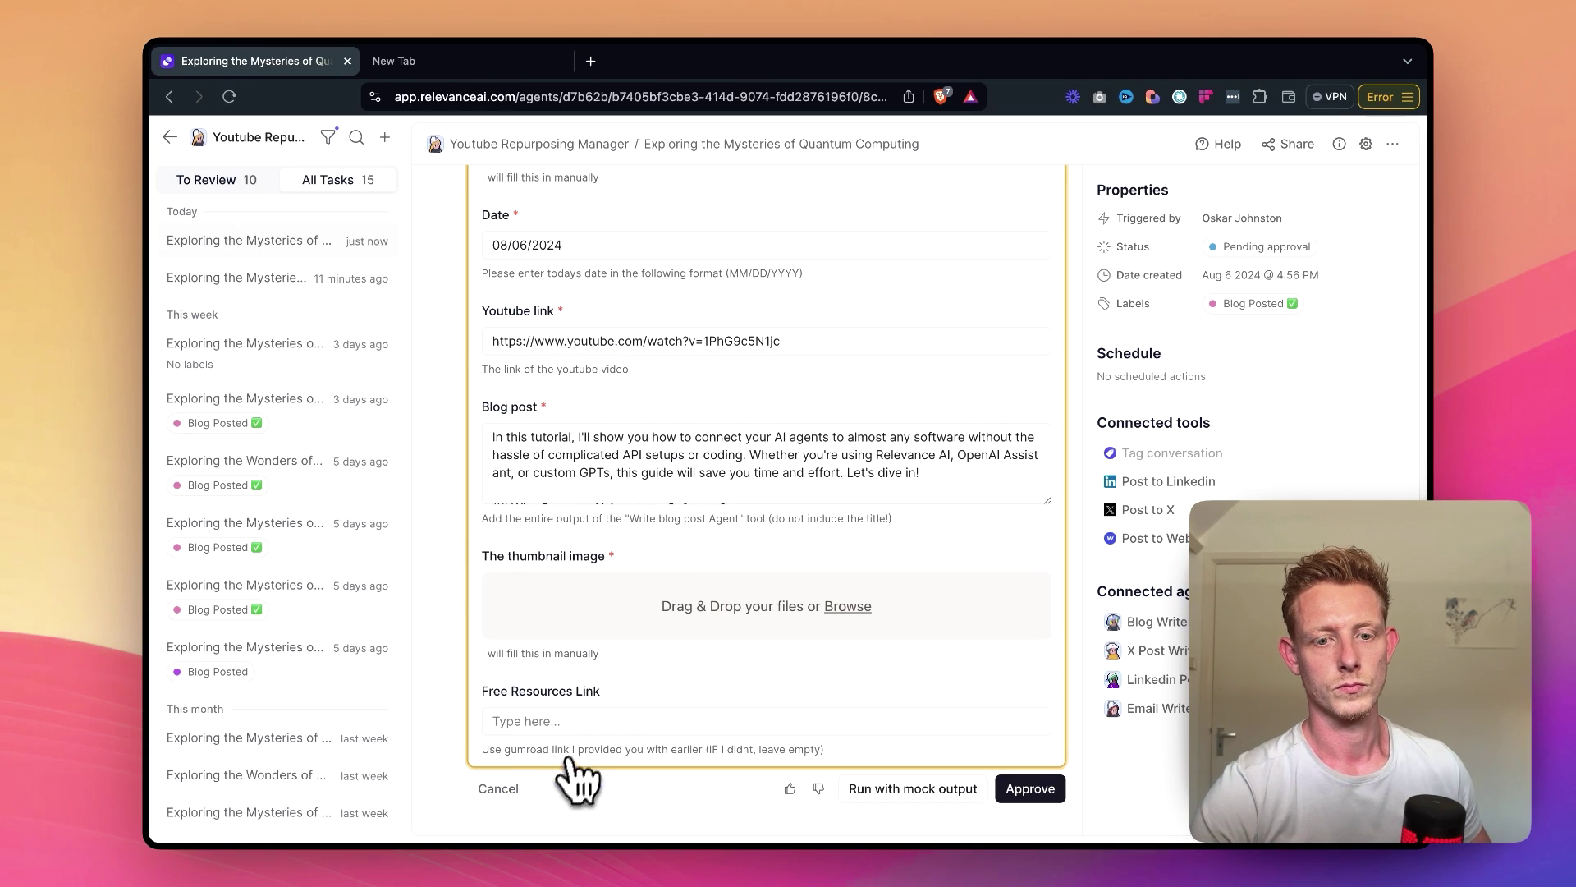
- Review the Post to Webflow (Make.com) approval form, from the title, excerpt and summary to the image and resource link fields
scroll(791, 415, "up", 3)
scroll(790, 402, "up", 5)
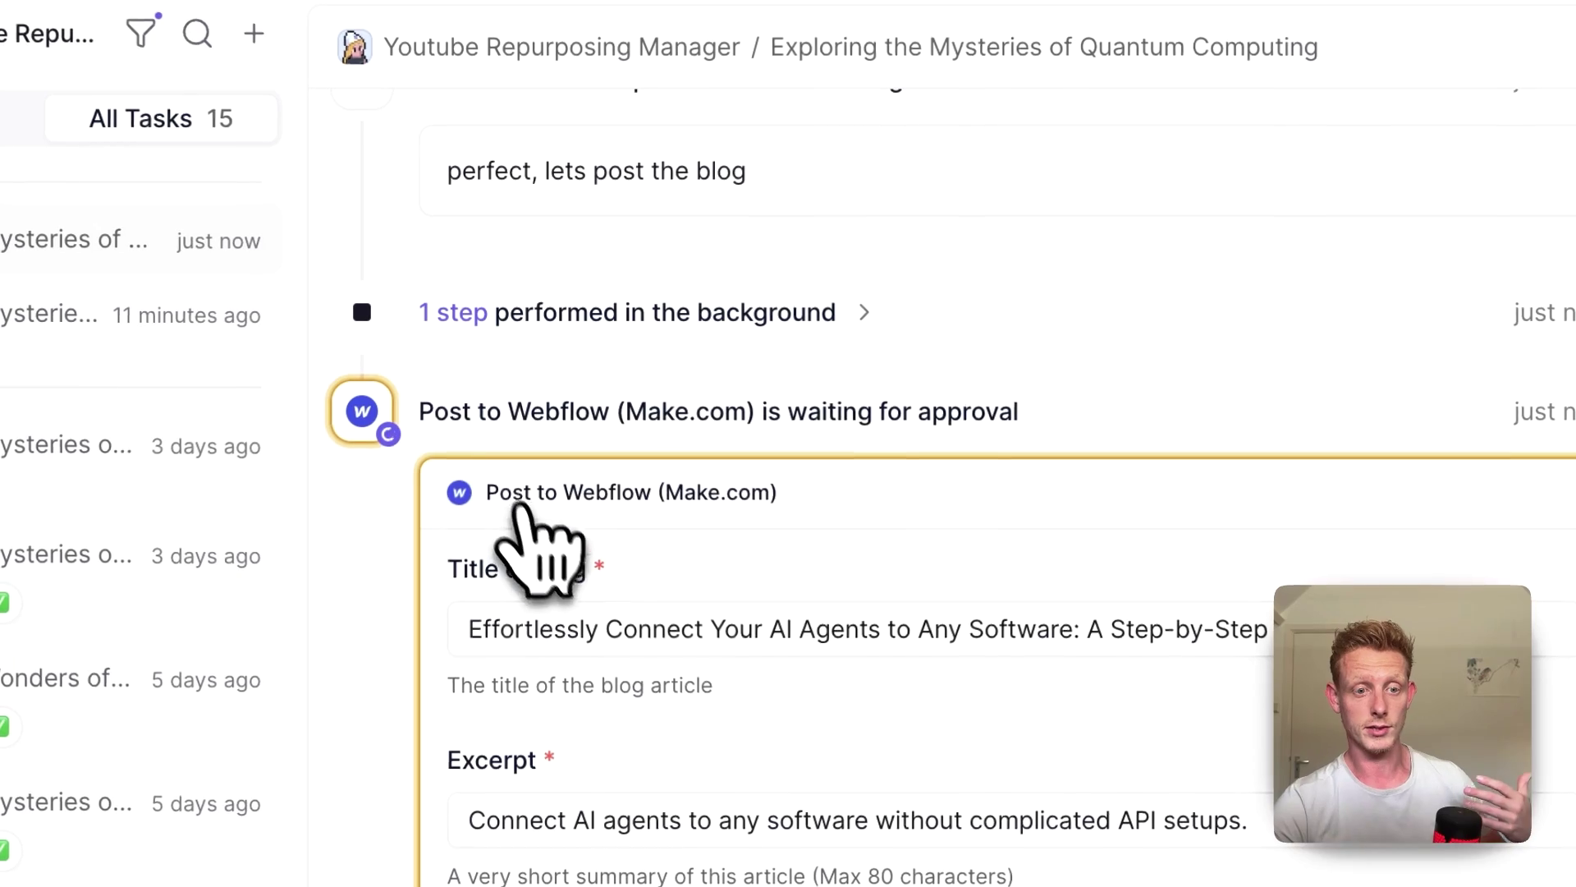
left_click(496, 419)
left_click(1495, 246)
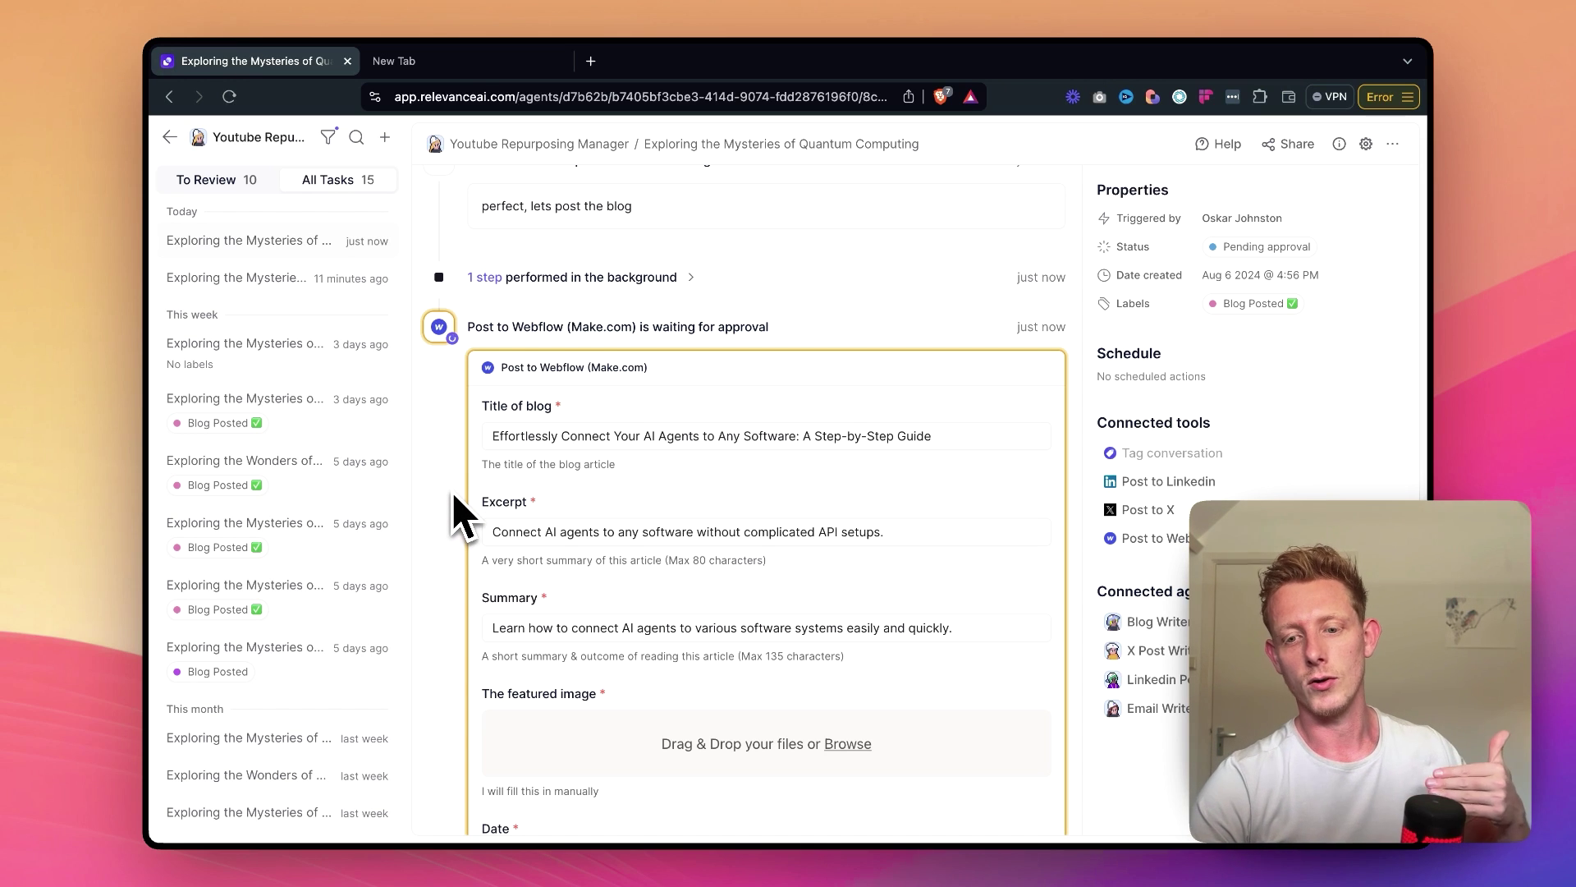
scroll(462, 515, "up", 3)
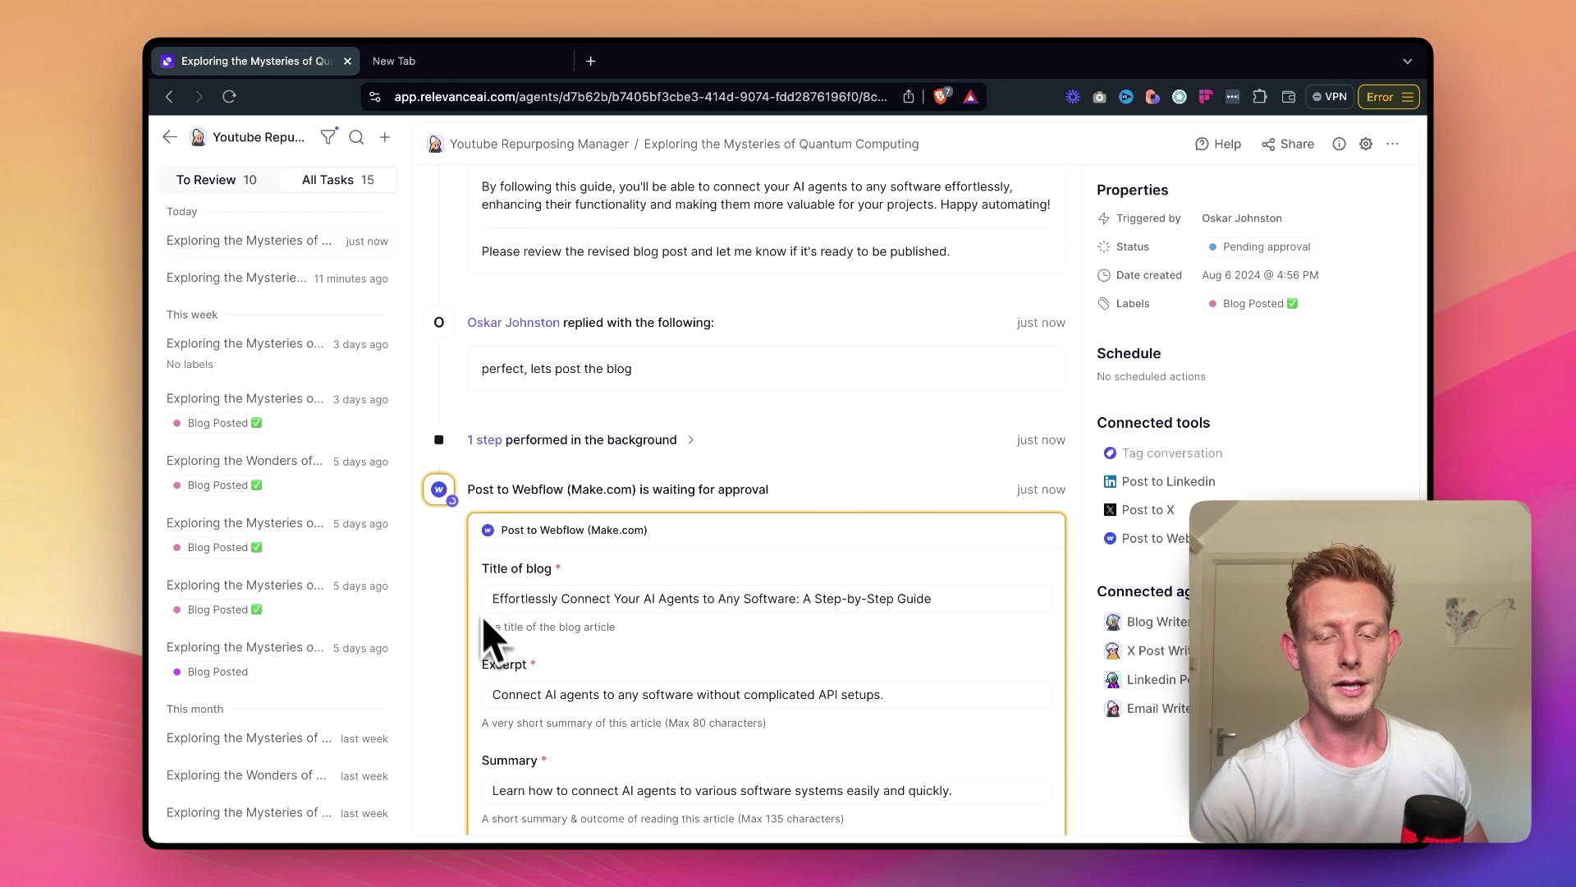
scroll(484, 632, "down", 6)
scroll(485, 651, "up", 2)
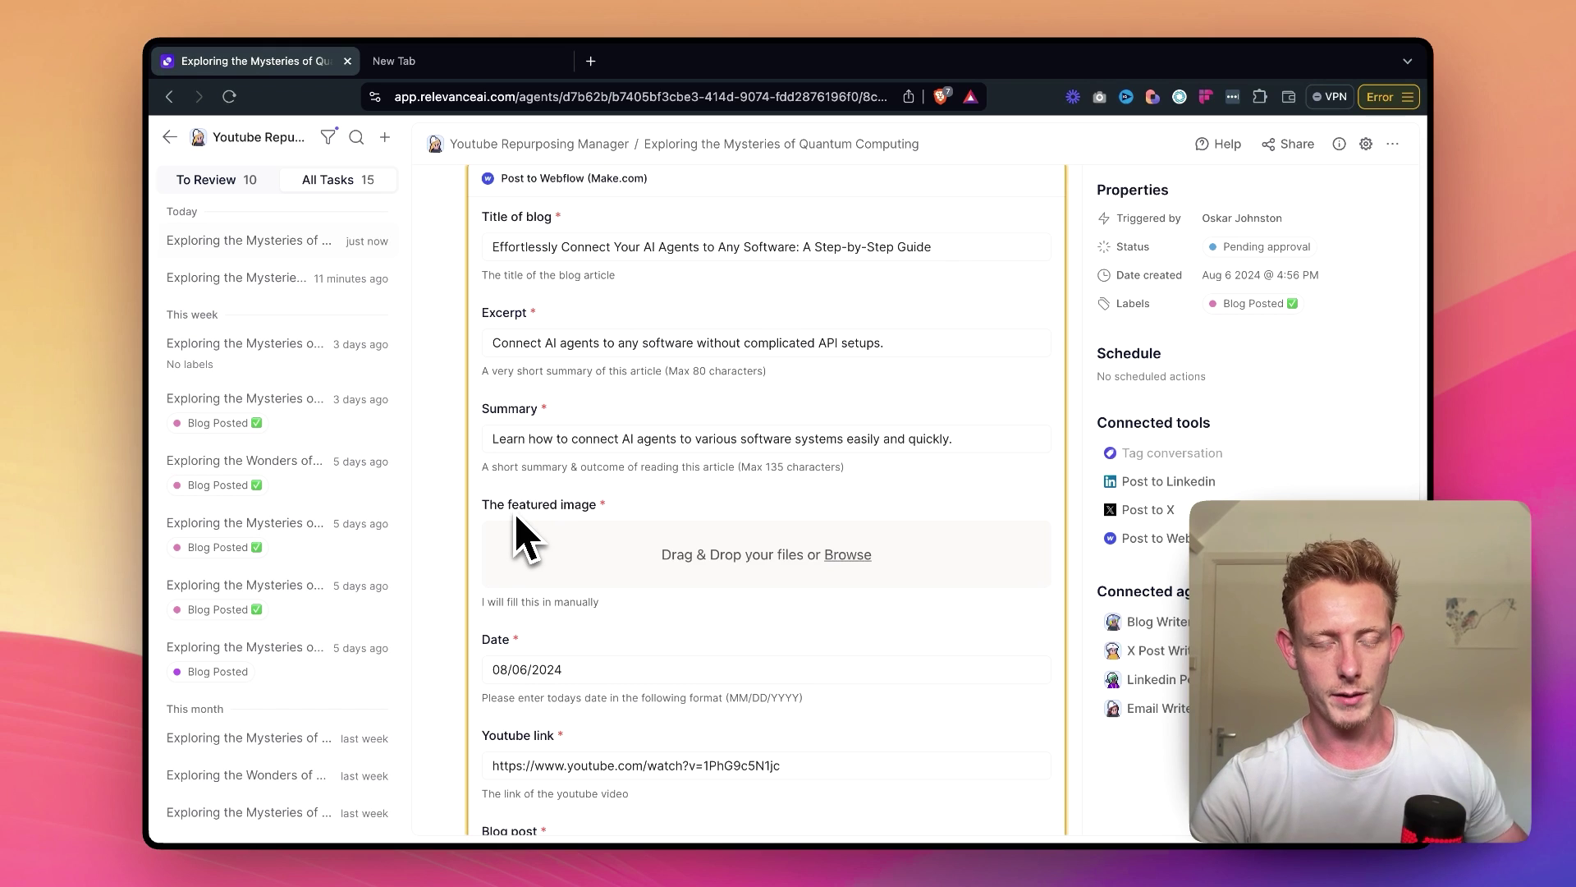
scroll(519, 515, "up", 1)
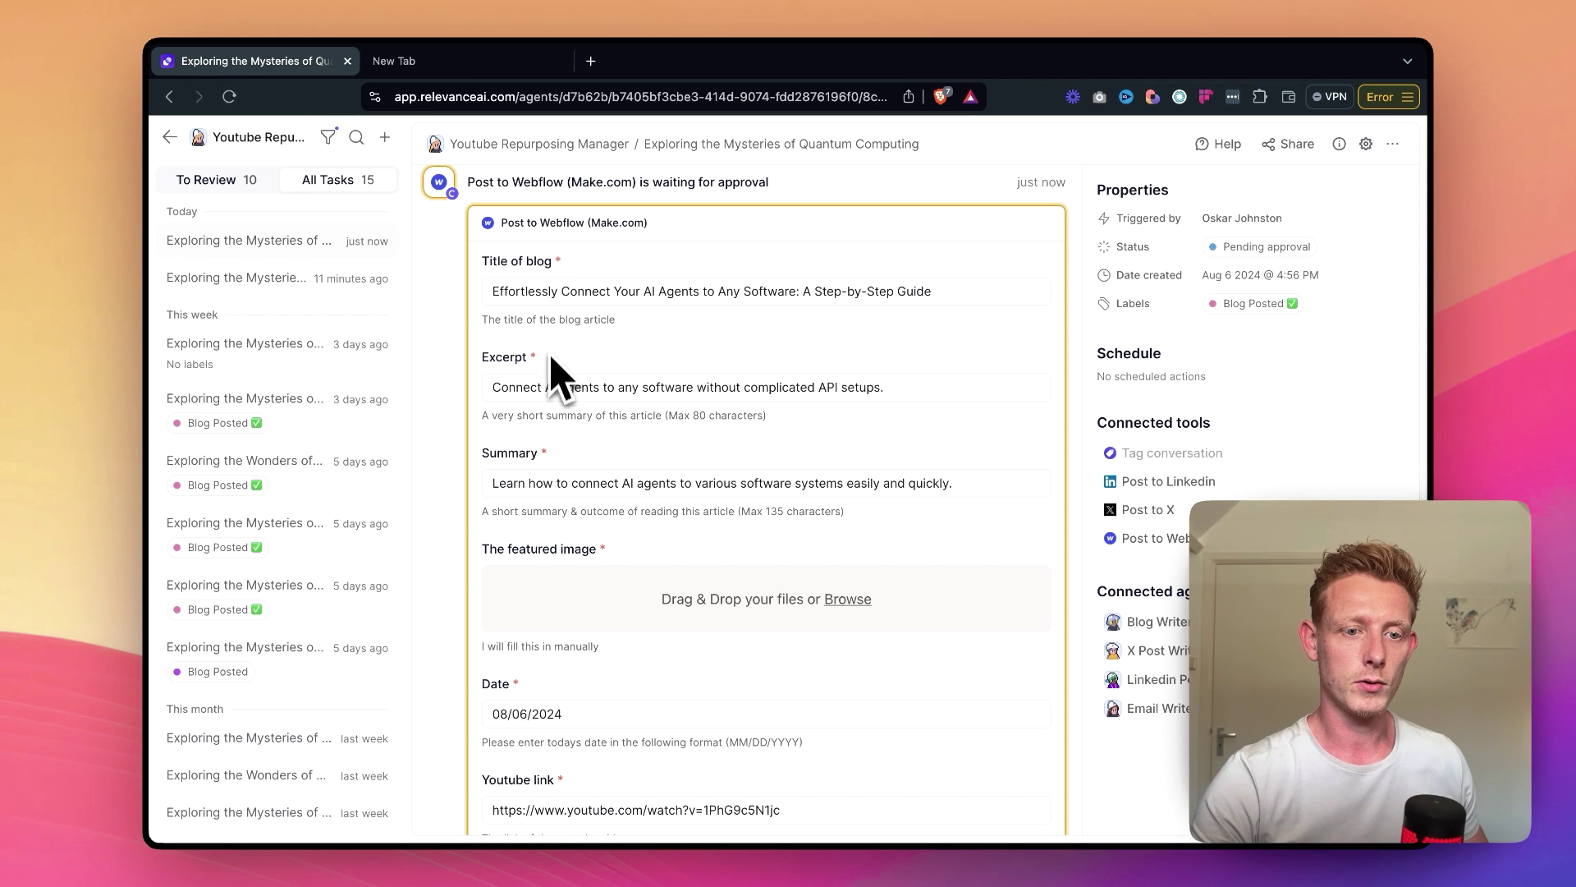
scroll(531, 485, "down", 4)
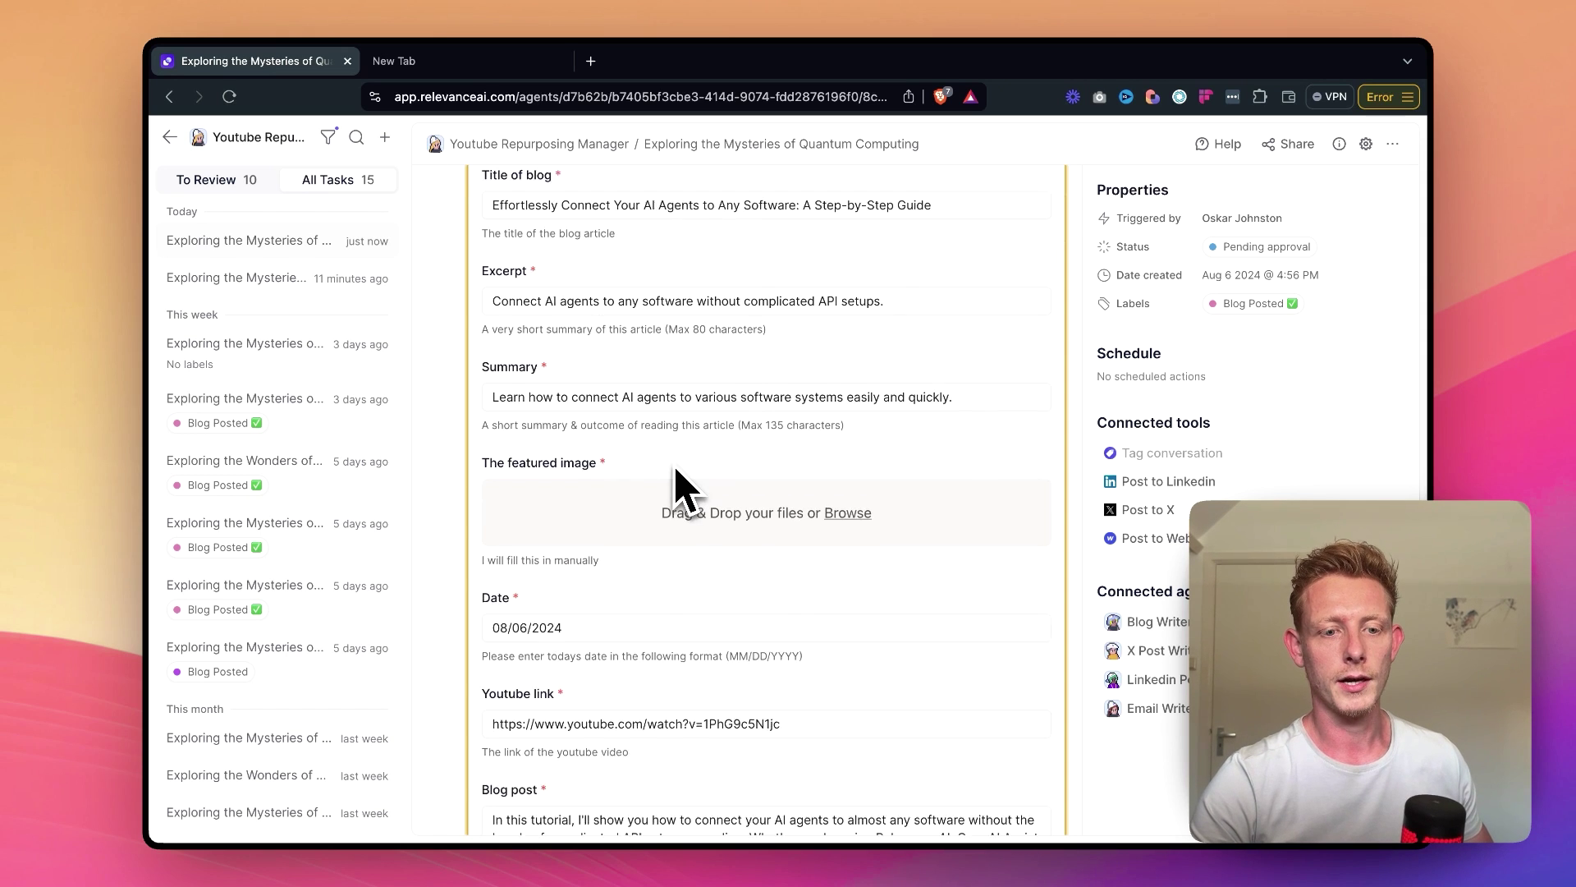
scroll(528, 502, "down", 2)
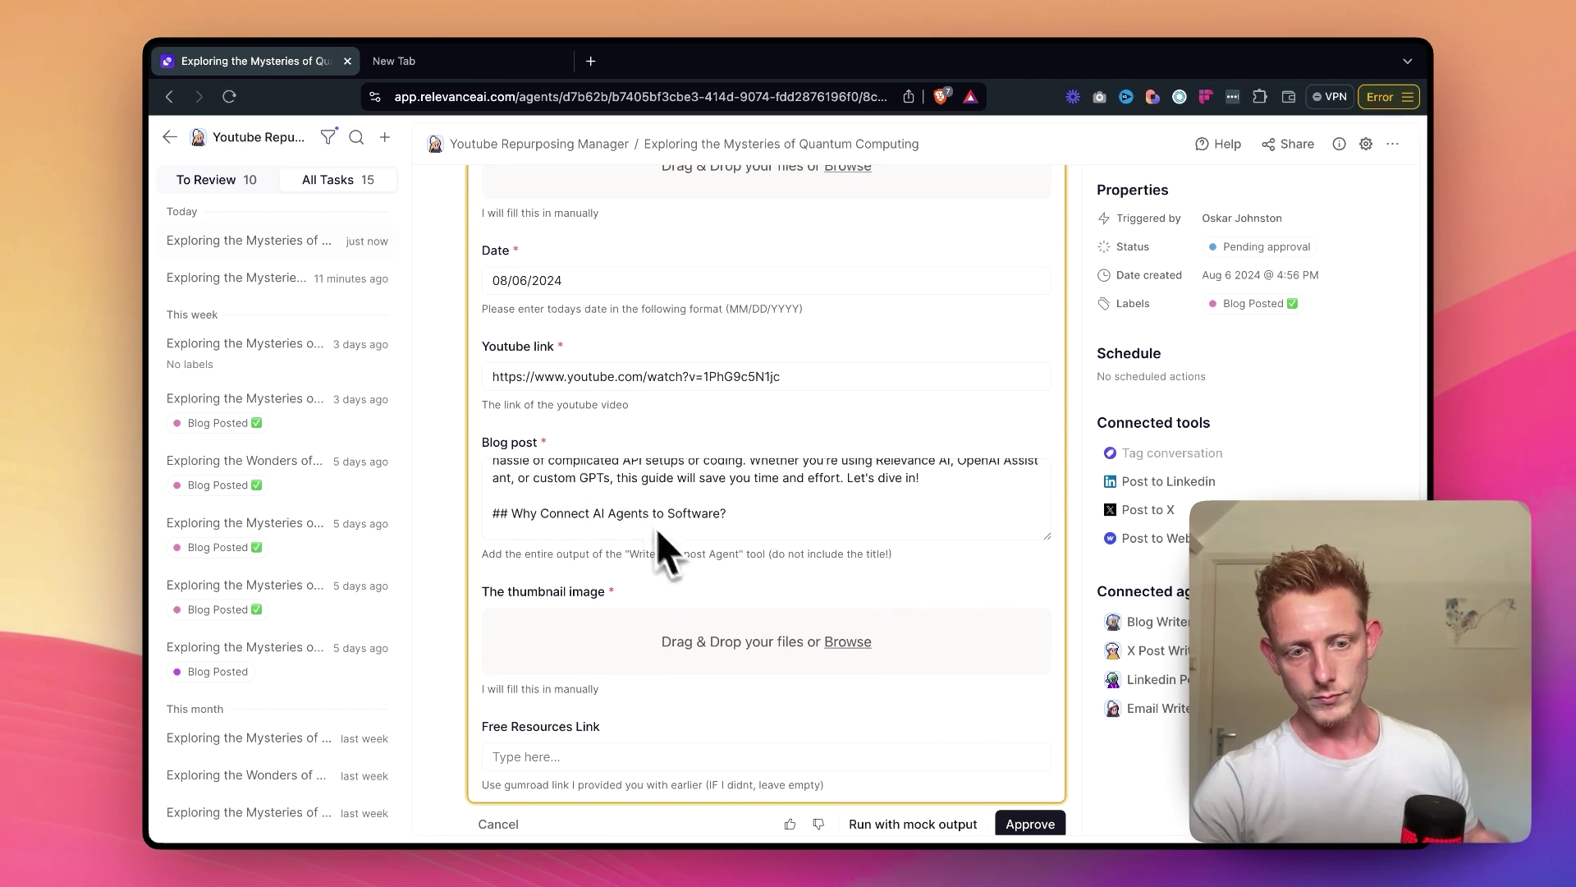
- Upload the "Connect AI Agents to any Software" picture from the Desktop as the featured image
scroll(550, 596, "up", 3)
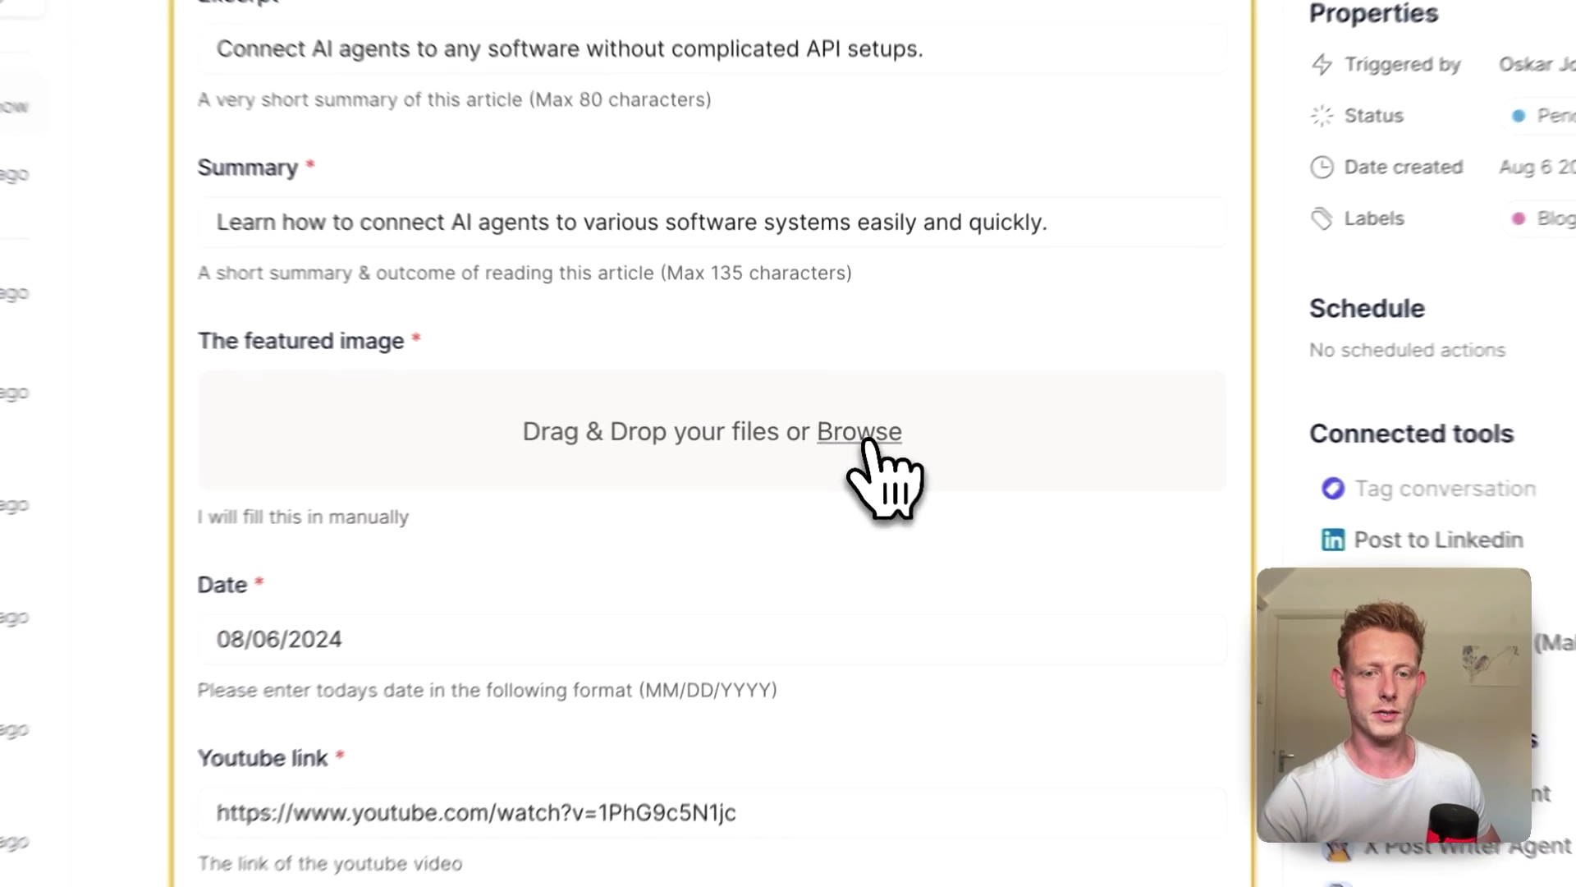
left_click(848, 325)
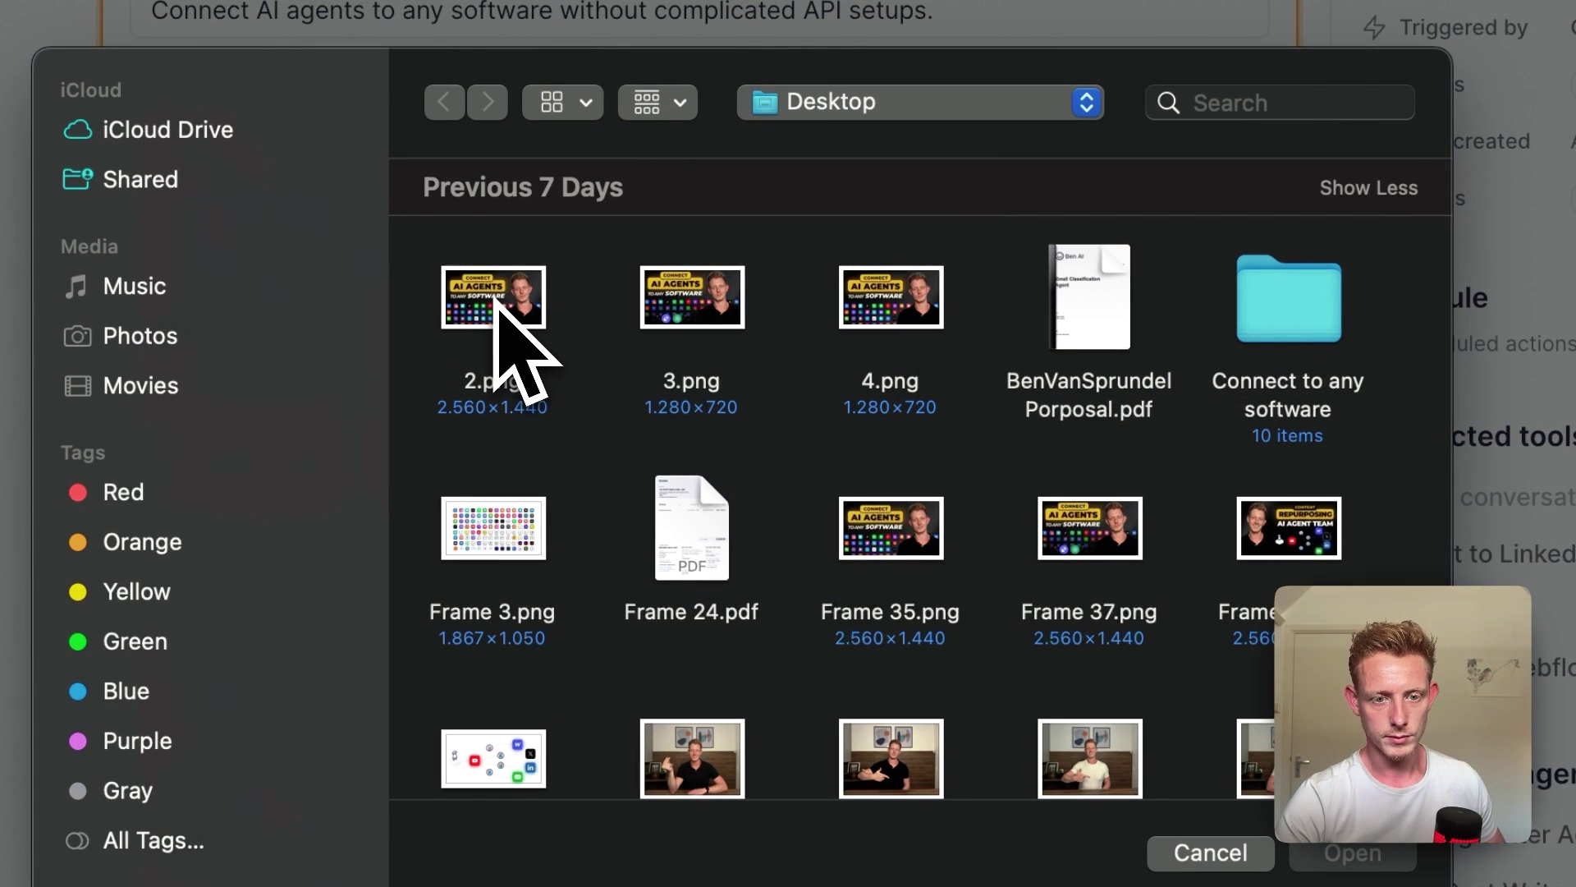
left_click(649, 316)
left_click(1353, 852)
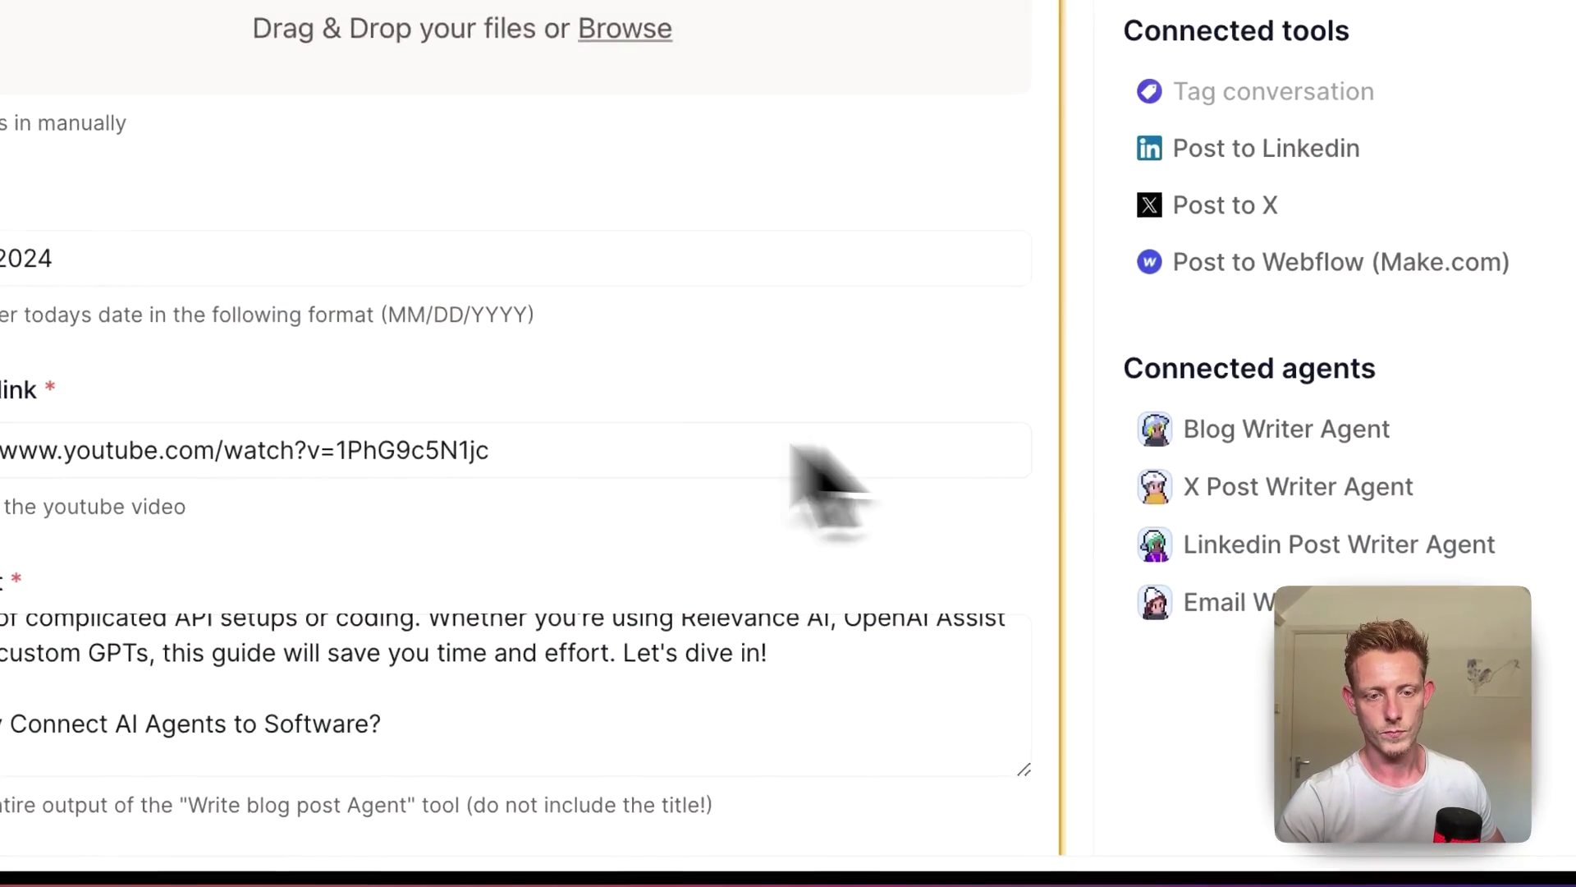
- Upload 3.png from the Desktop as the thumbnail image
scroll(545, 443, "down", 5)
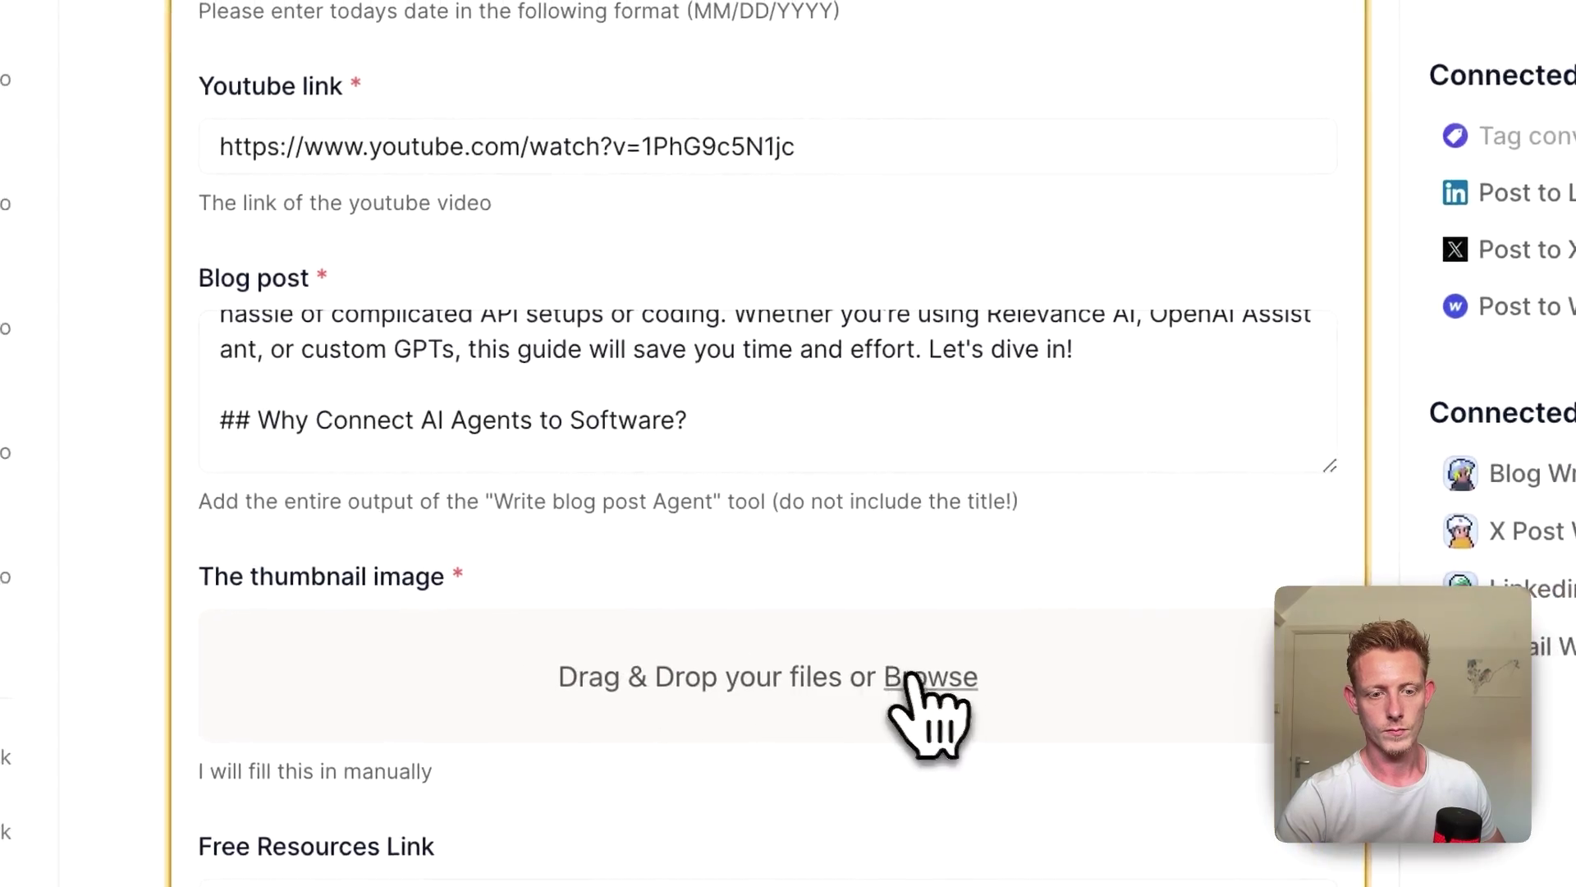
left_click(919, 680)
left_click(766, 21)
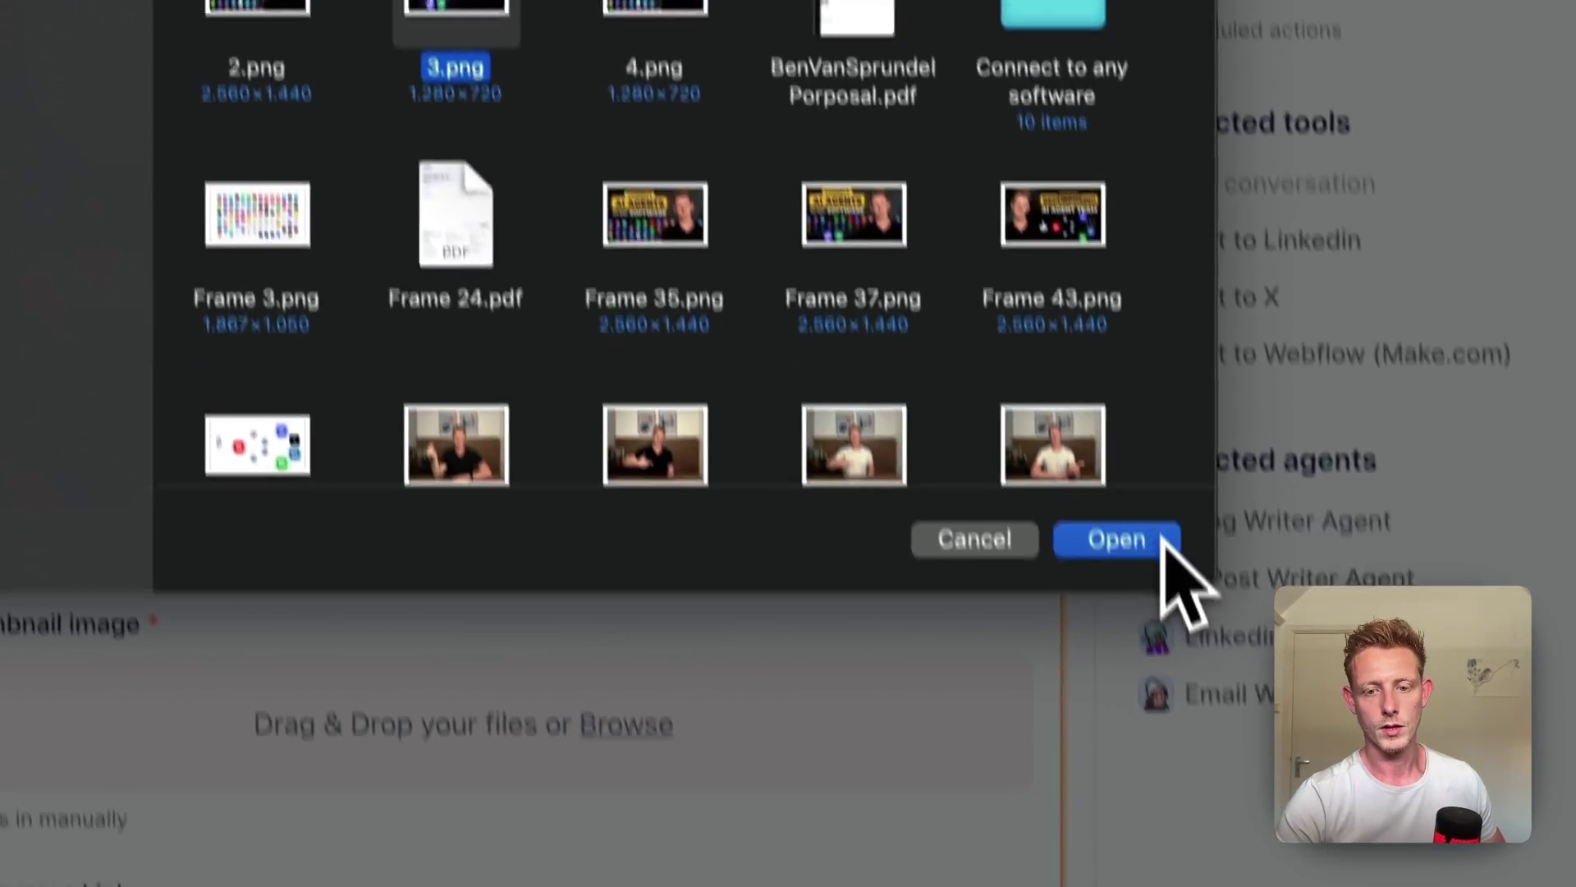
left_click(1469, 496)
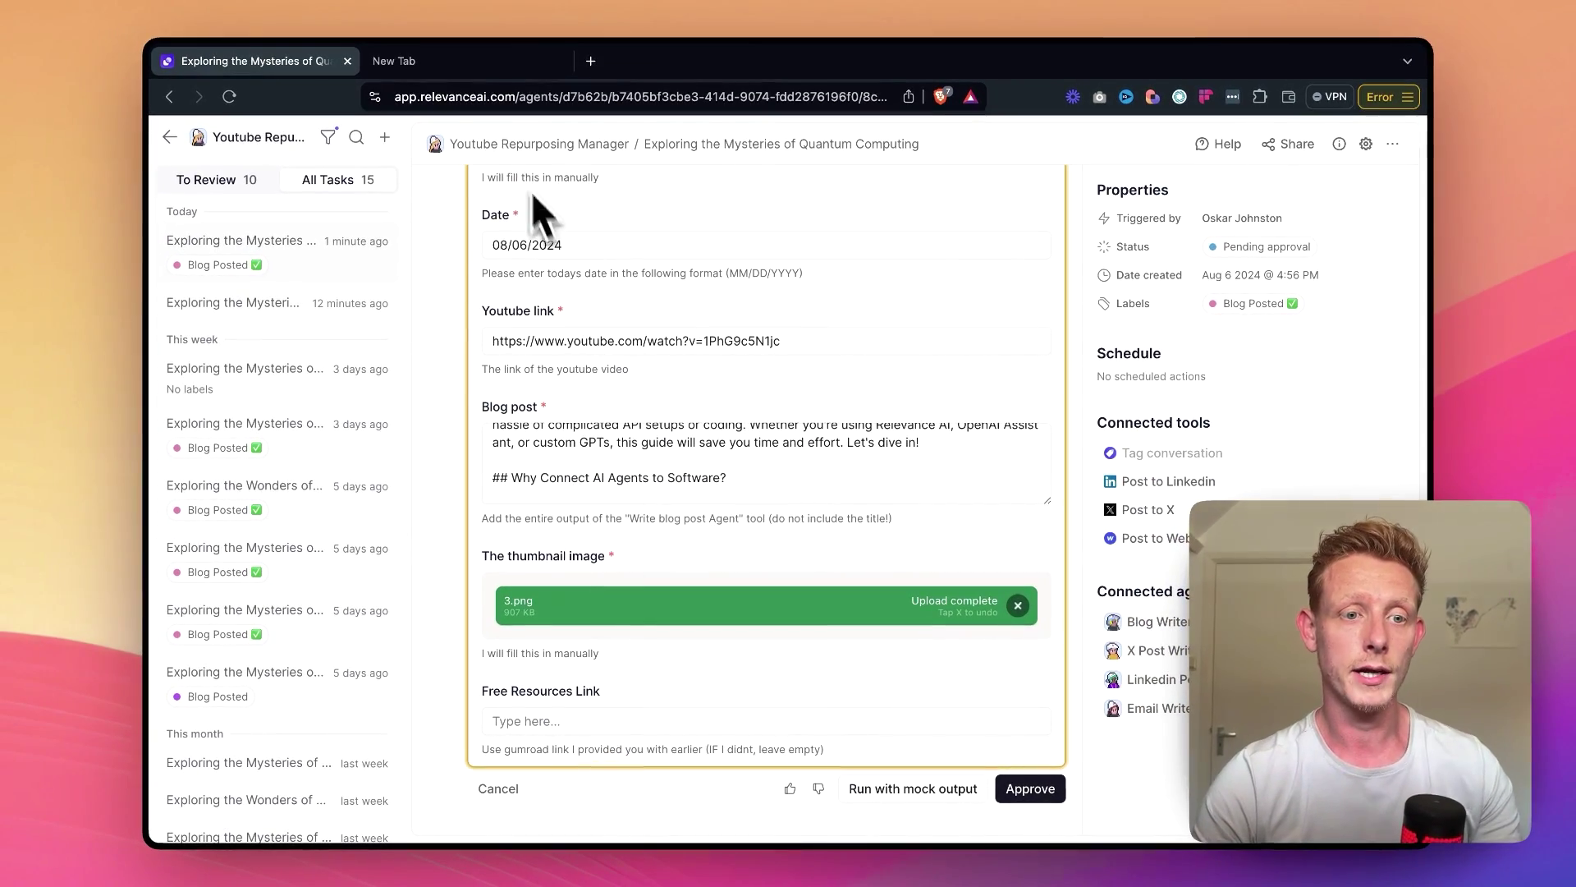
- Copy the link of the Gumroad product "Easily Connect AI Agents to ANY software" and enter it as the Free Resources Link
left_click(480, 72)
type("g")
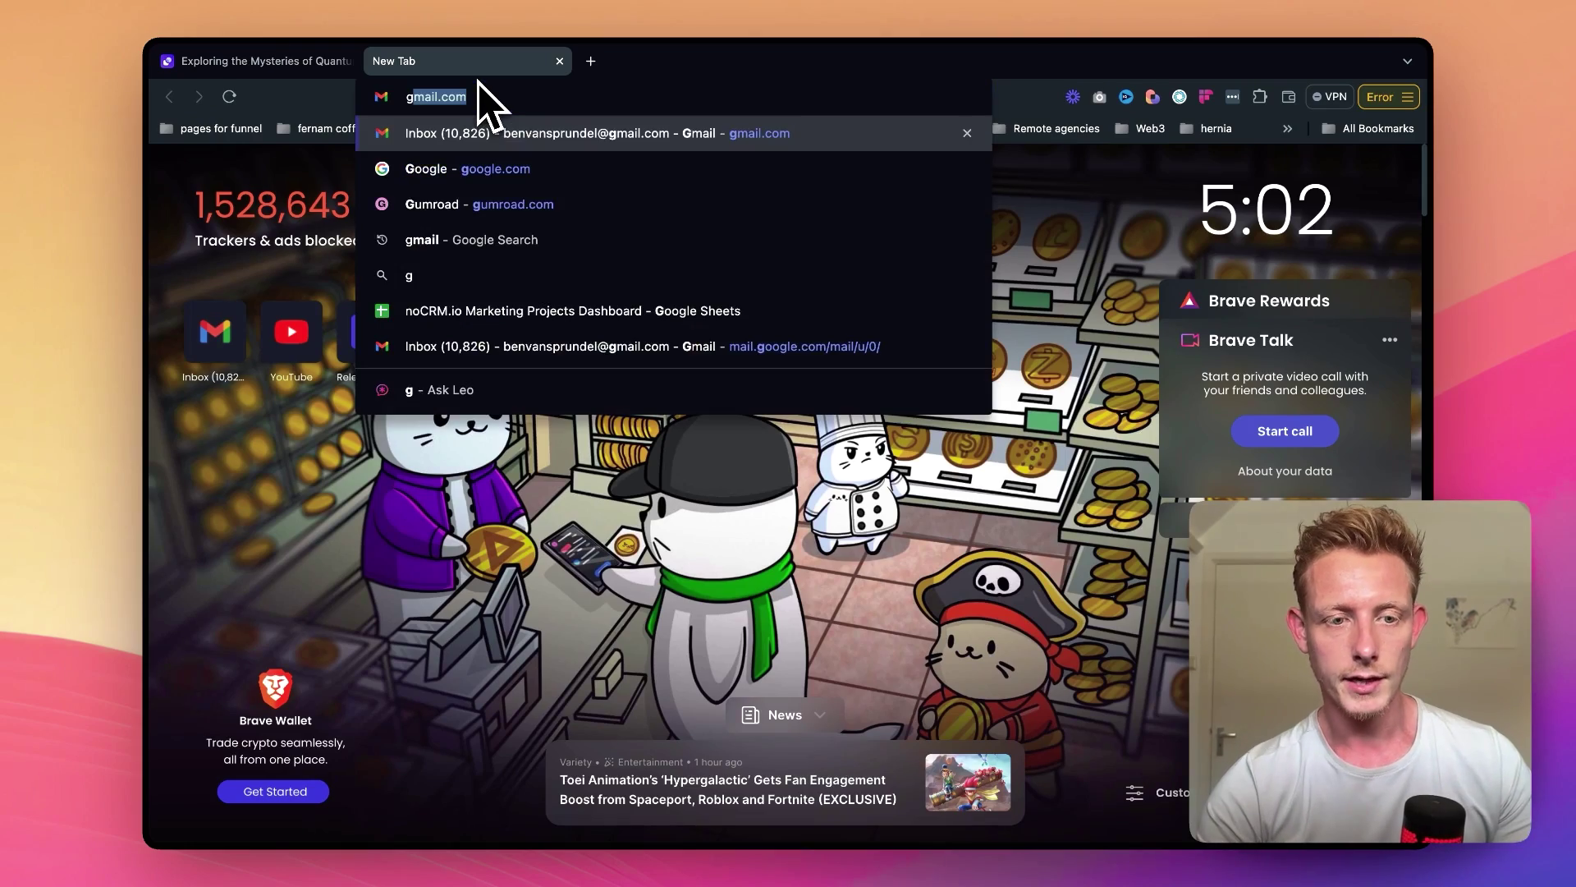
left_click(544, 204)
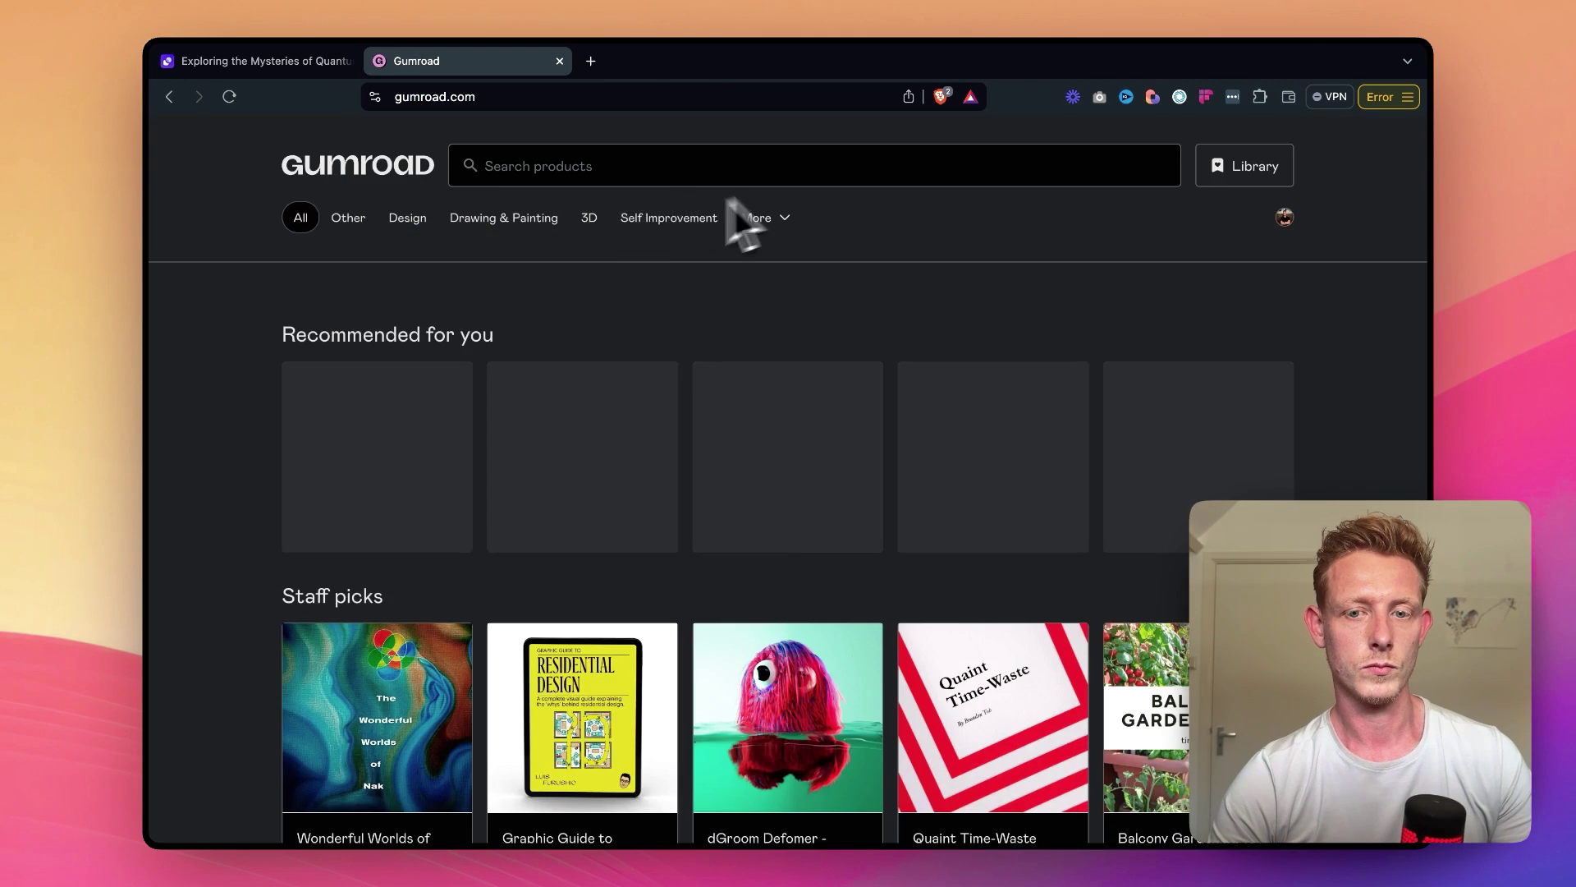
left_click(1283, 218)
left_click(228, 320)
left_click(579, 456)
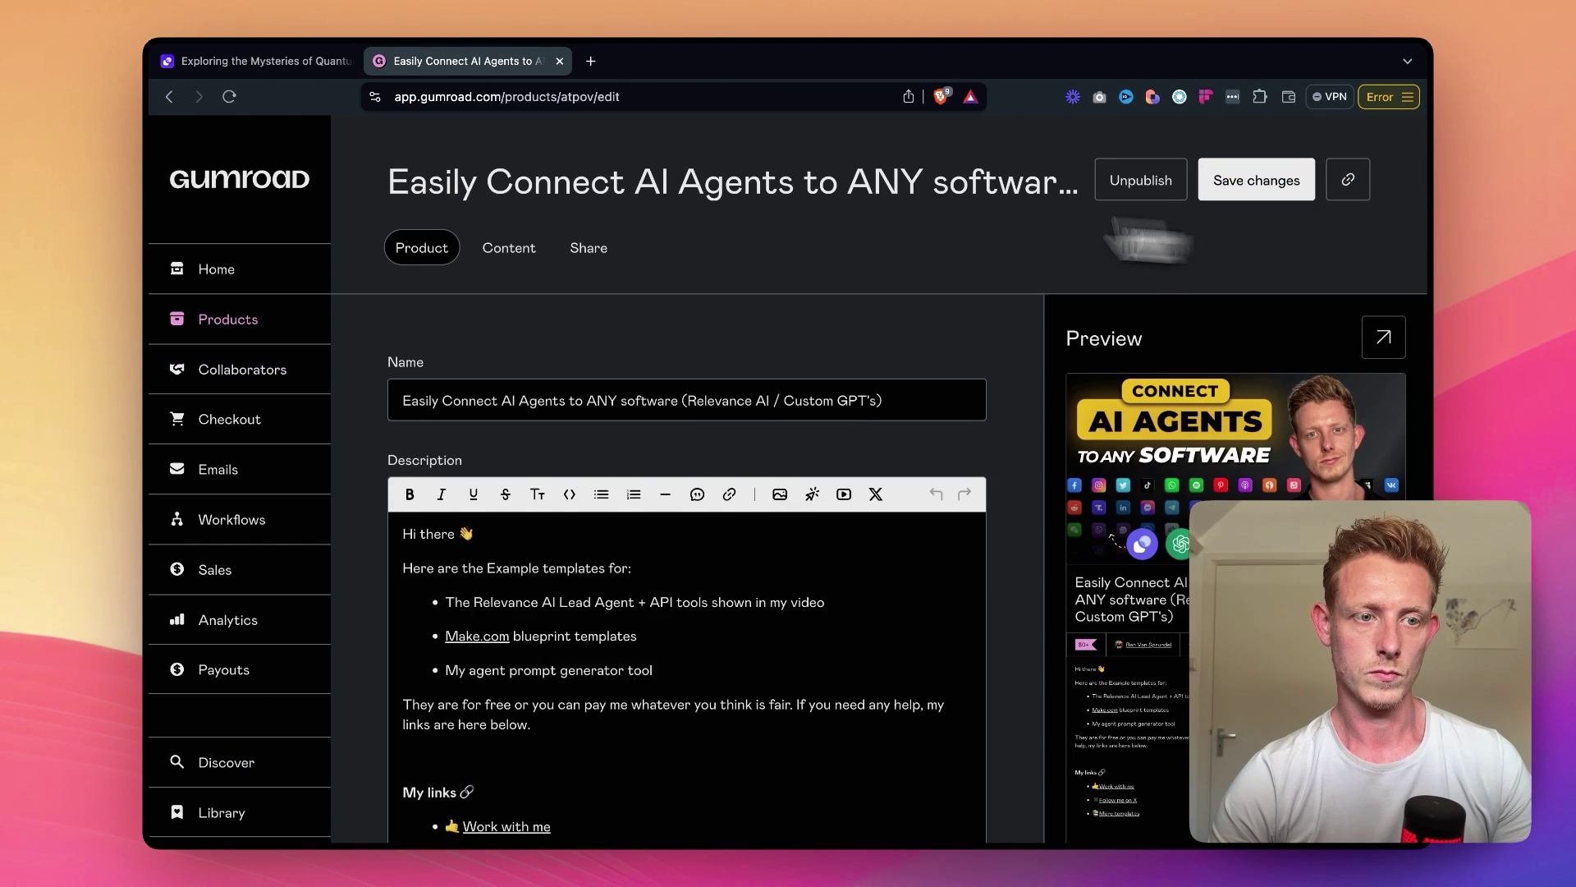
key("ctrl+shift+Tab")
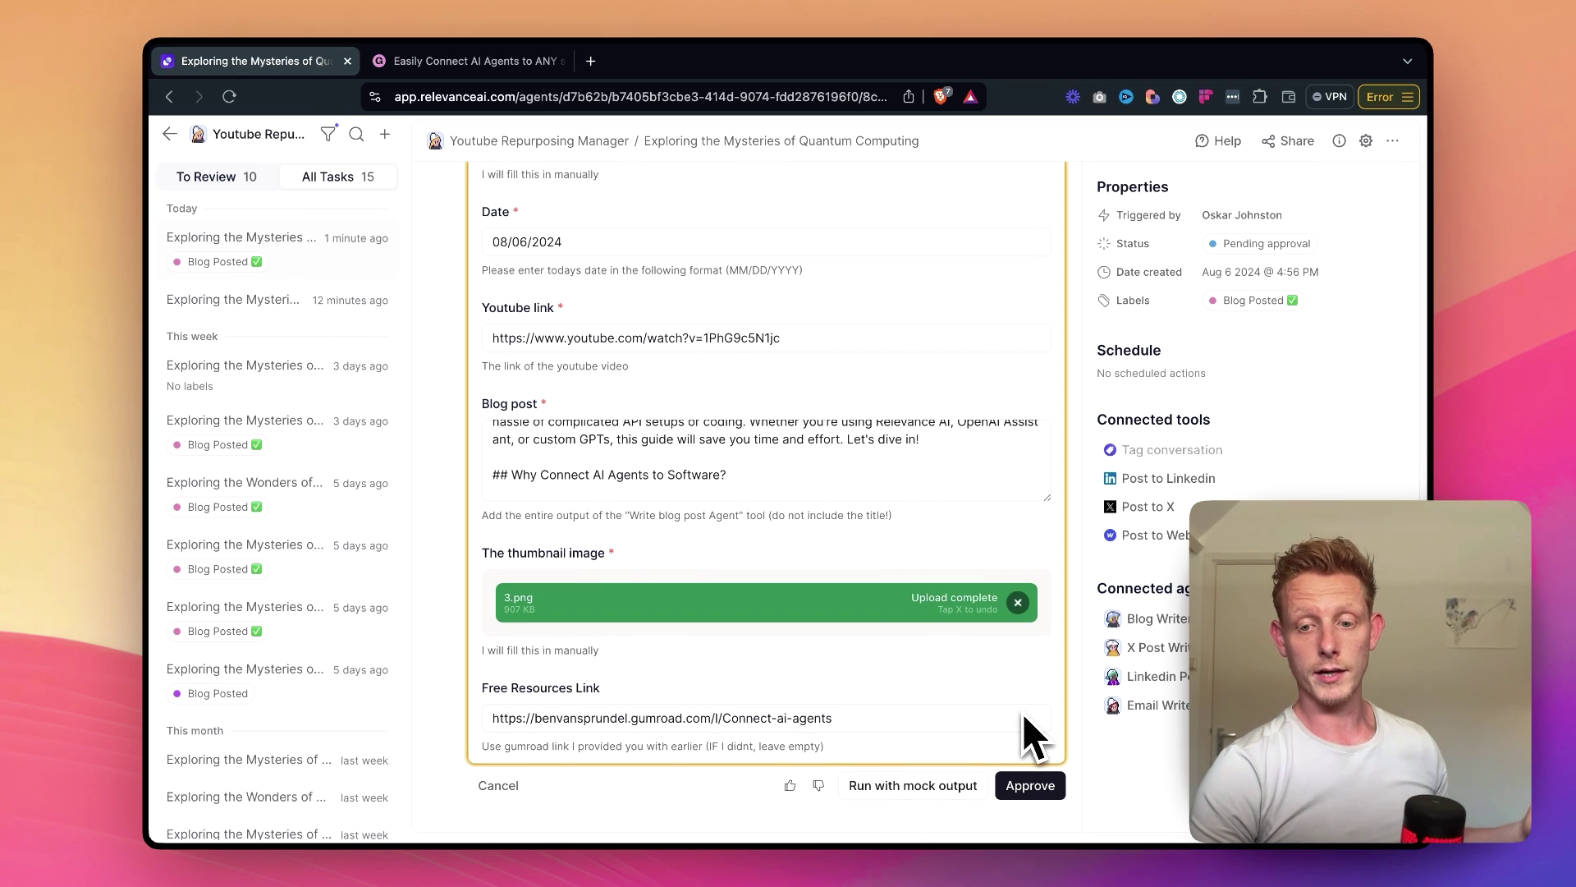
- Approve the Post to Webflow (Make.com) action and expand the agent's background steps
left_click(1041, 793)
left_click_drag(1041, 792, 1022, 761)
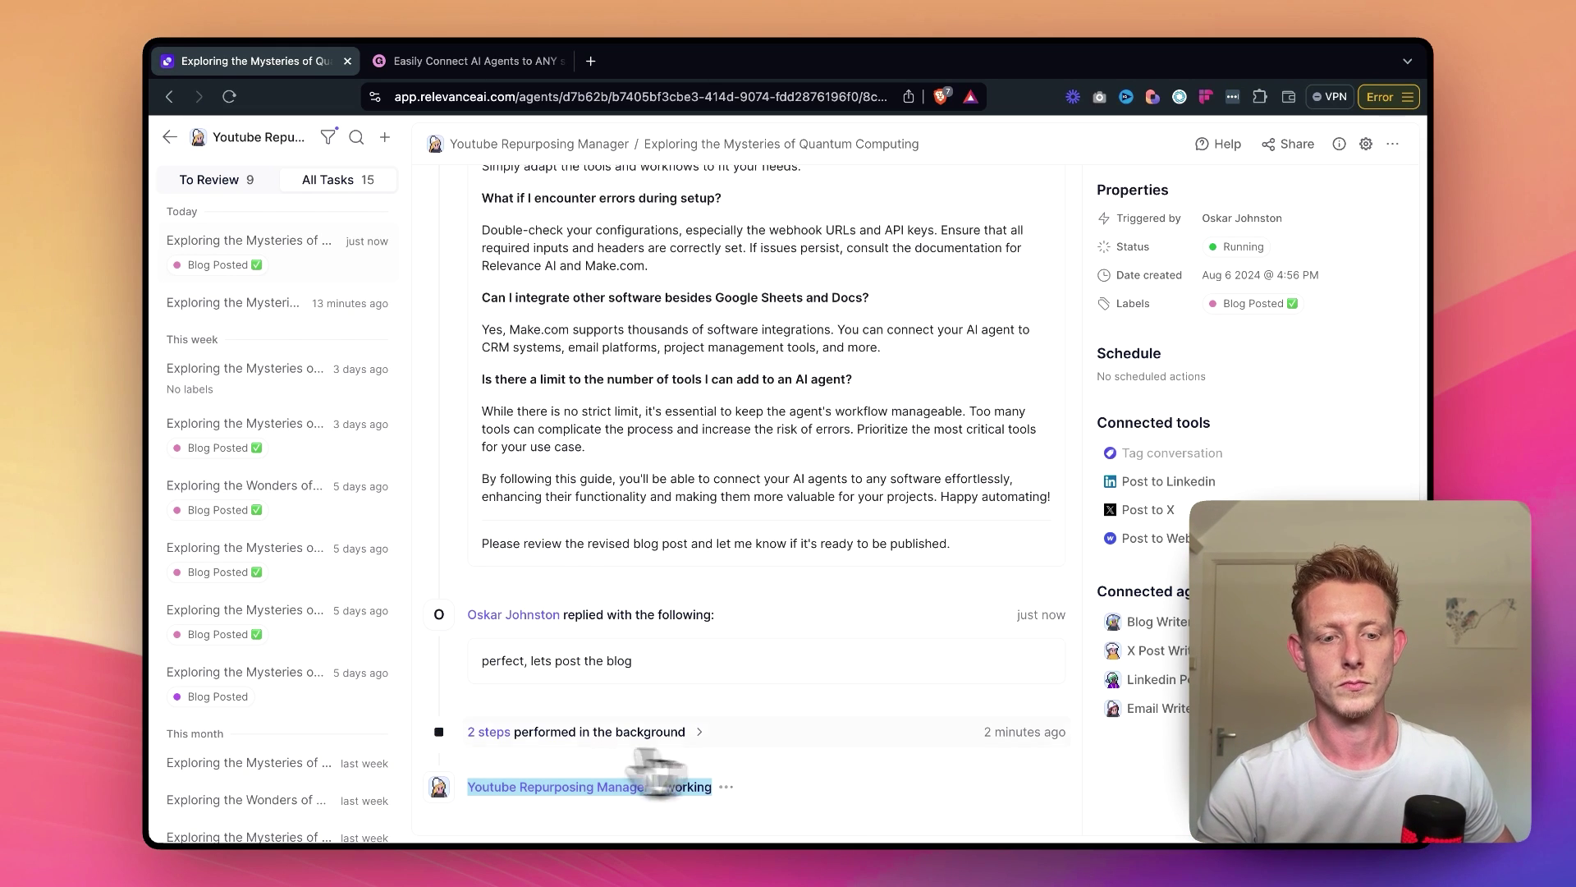
left_click(624, 731)
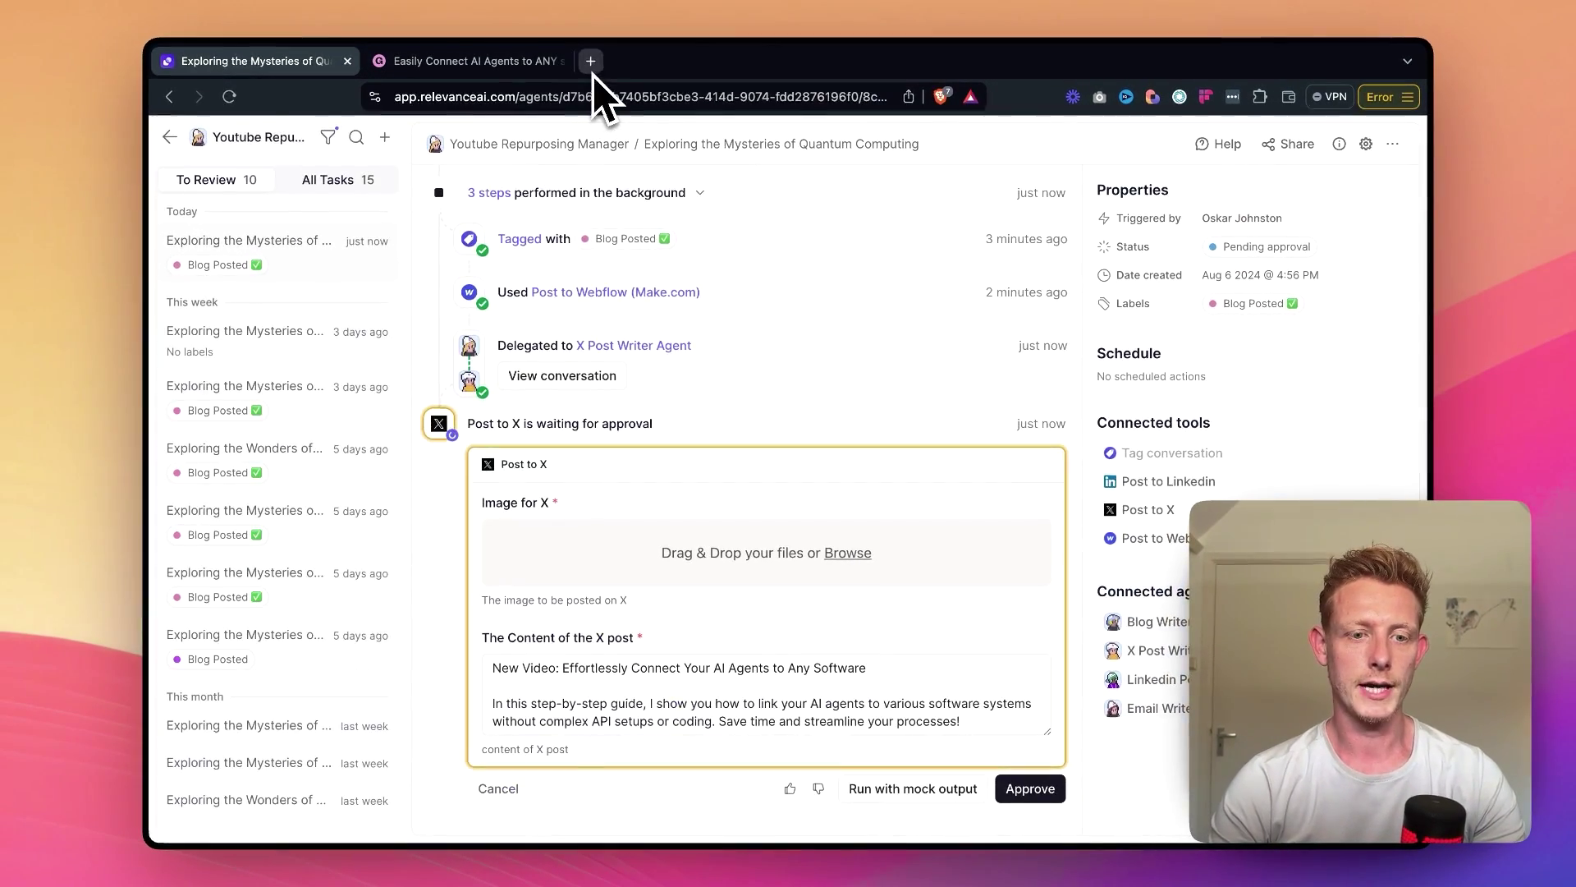
- Visit the Ben AI website's blog in a new tab and open the post "Effortlessly Connect Your AI Agents to Any Software: A Step-by-Step Guide"
left_click(592, 66)
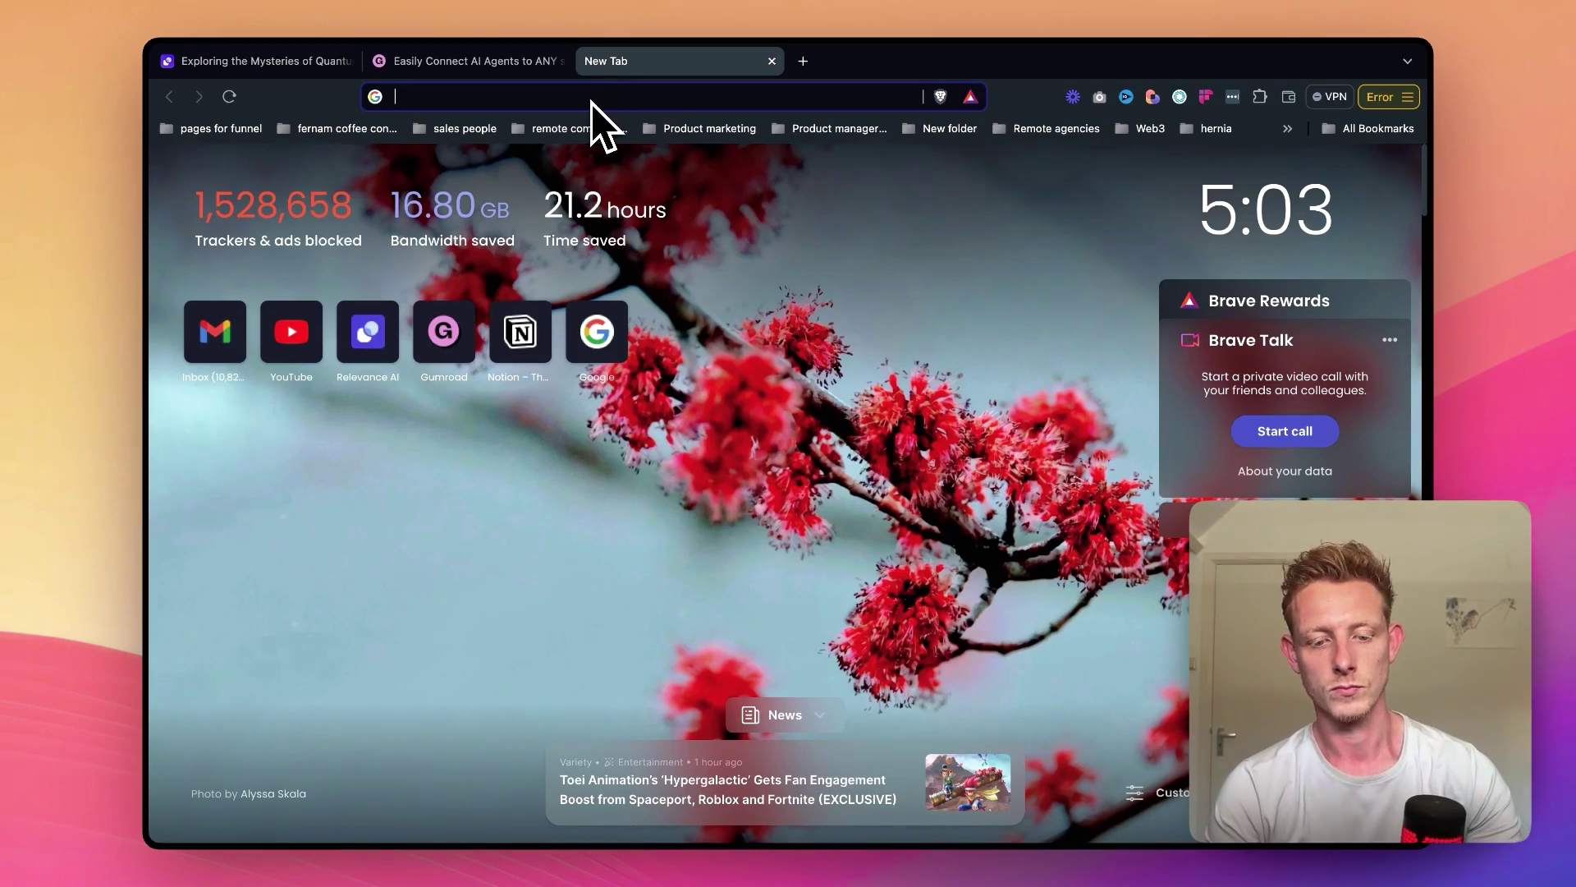
type("benvansprundel.com")
key("Return")
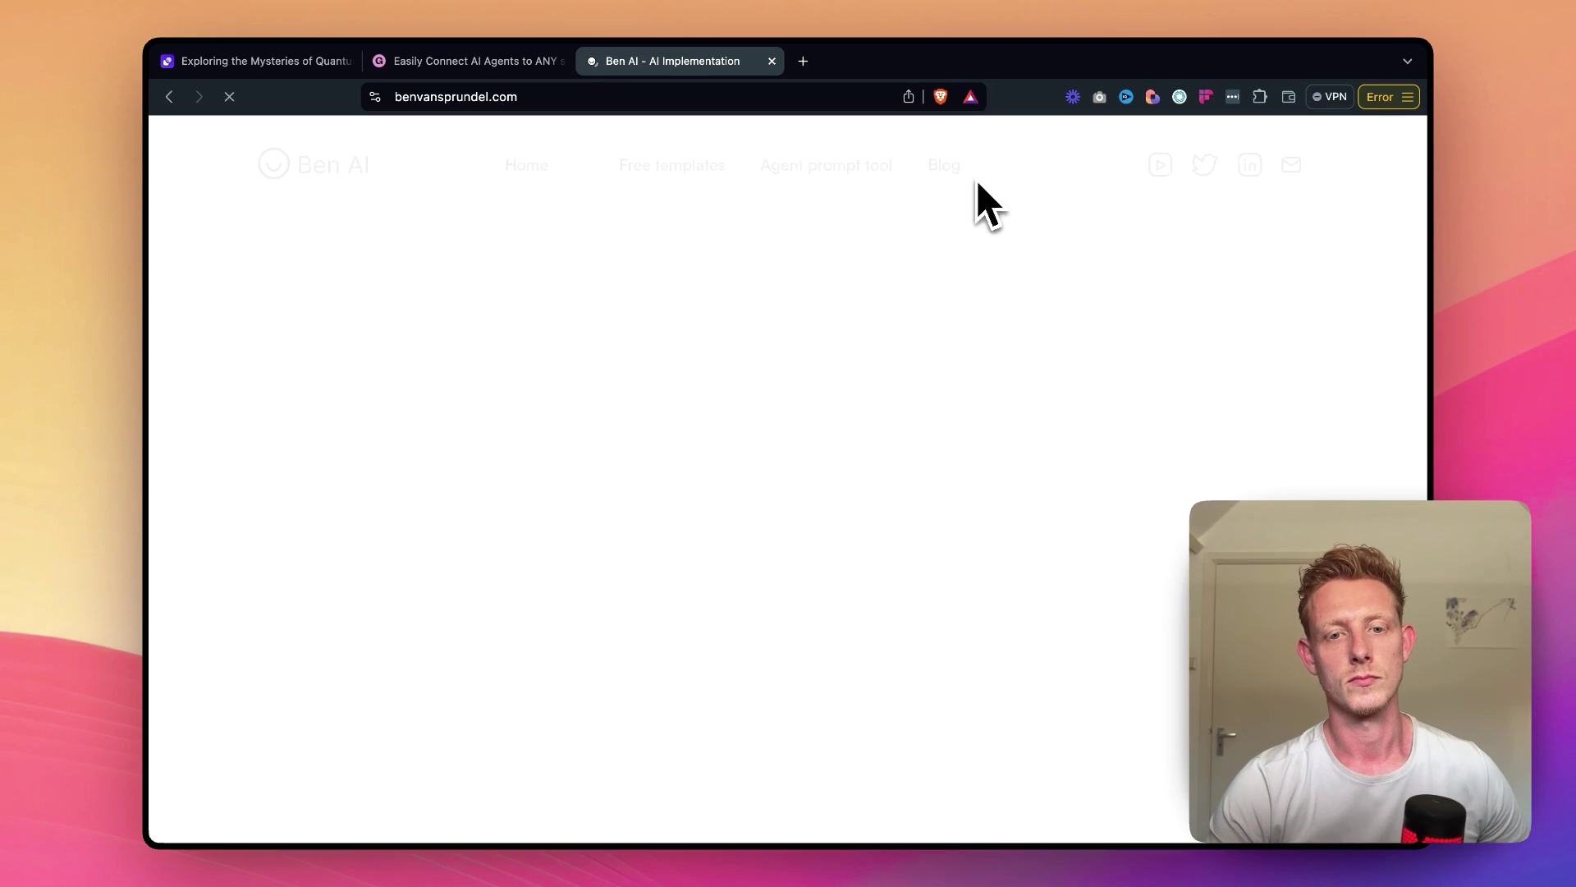
left_click(944, 167)
scroll(706, 411, "down", 10)
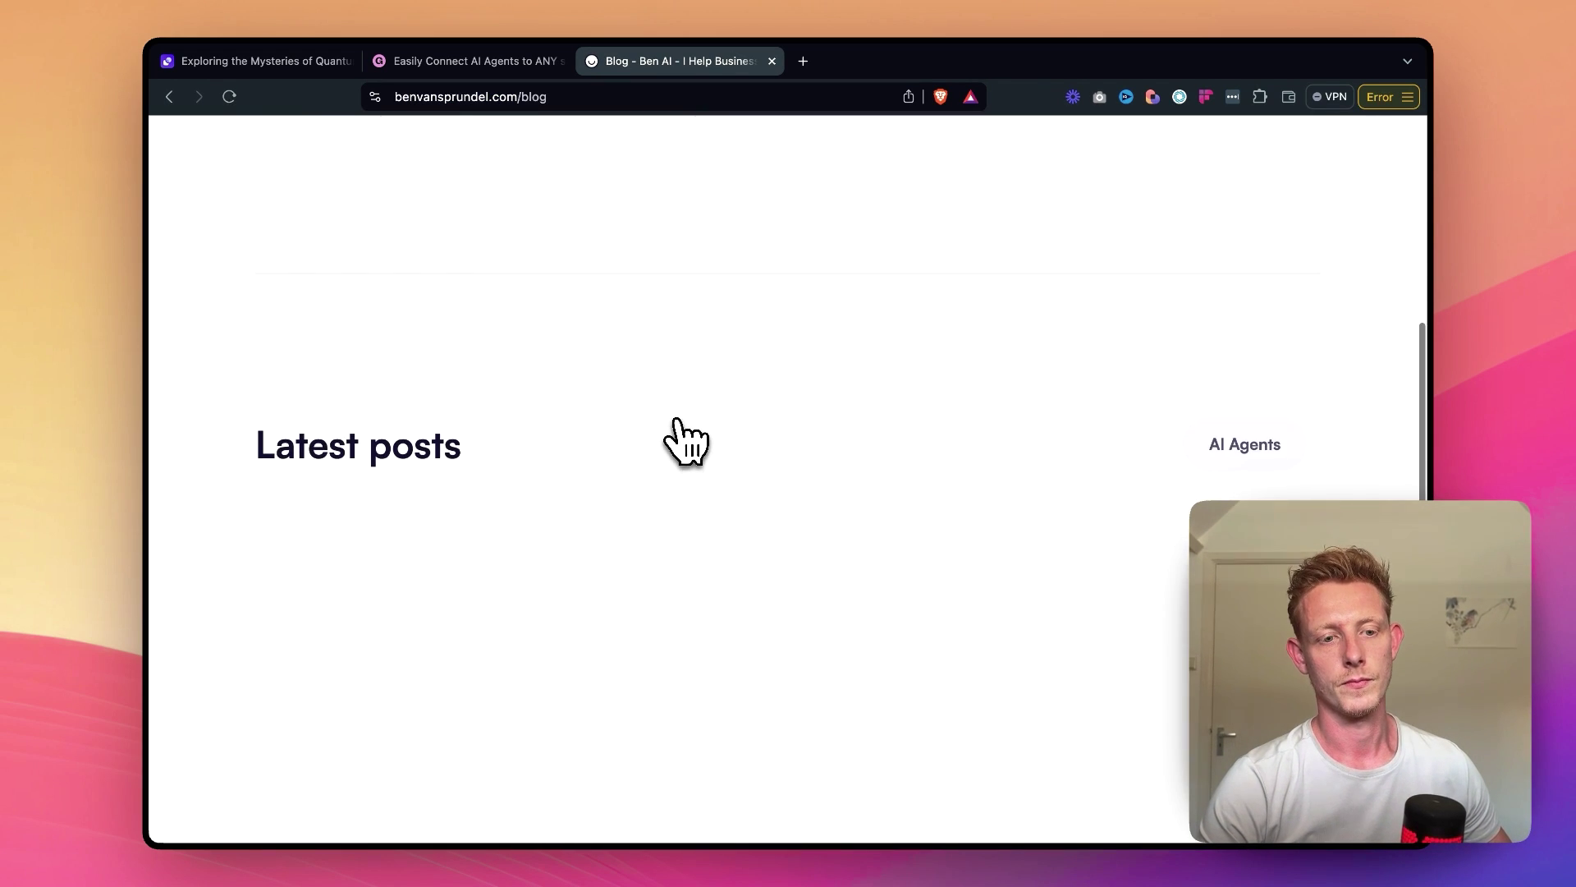
scroll(686, 443, "down", 3)
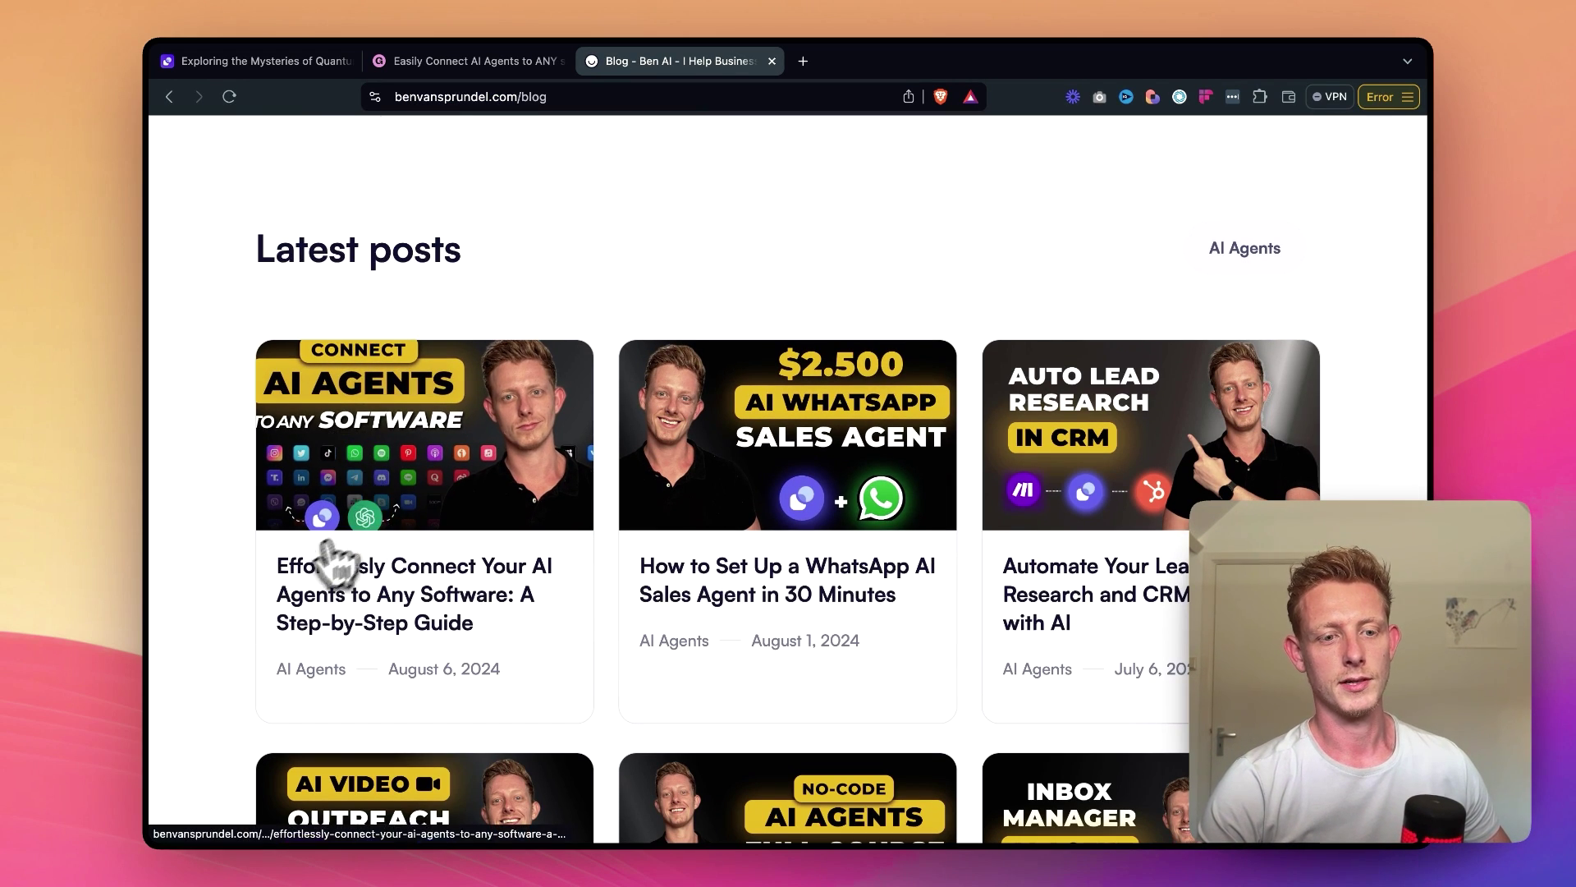
left_click(476, 443)
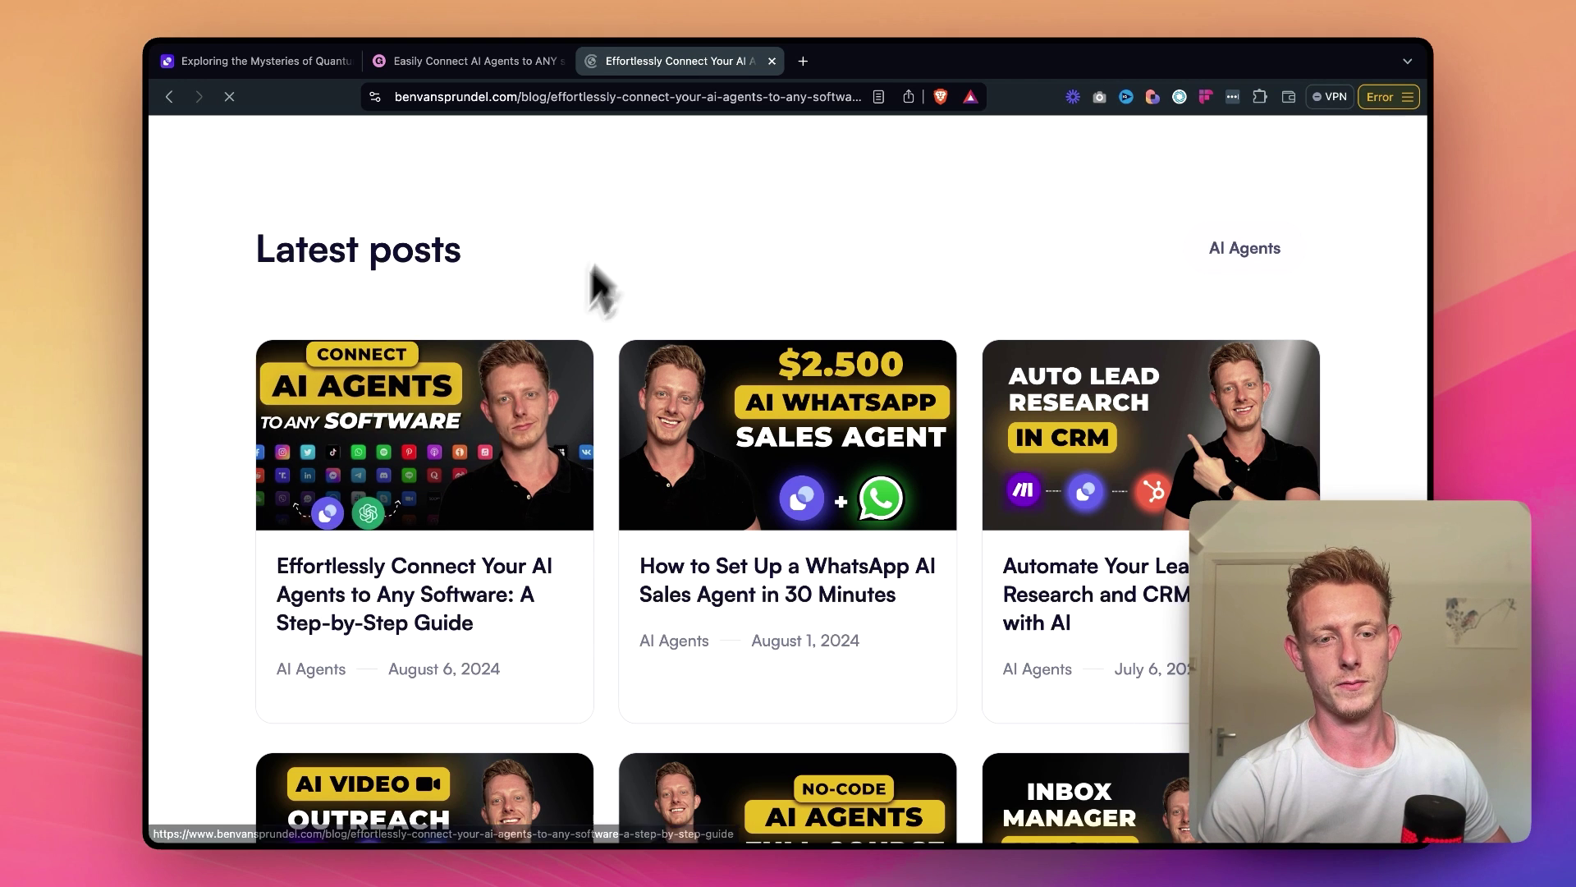
- Review the published blog post, checking its free templates link, embedded video, step sections and FAQs
scroll(1054, 338, "down", 2)
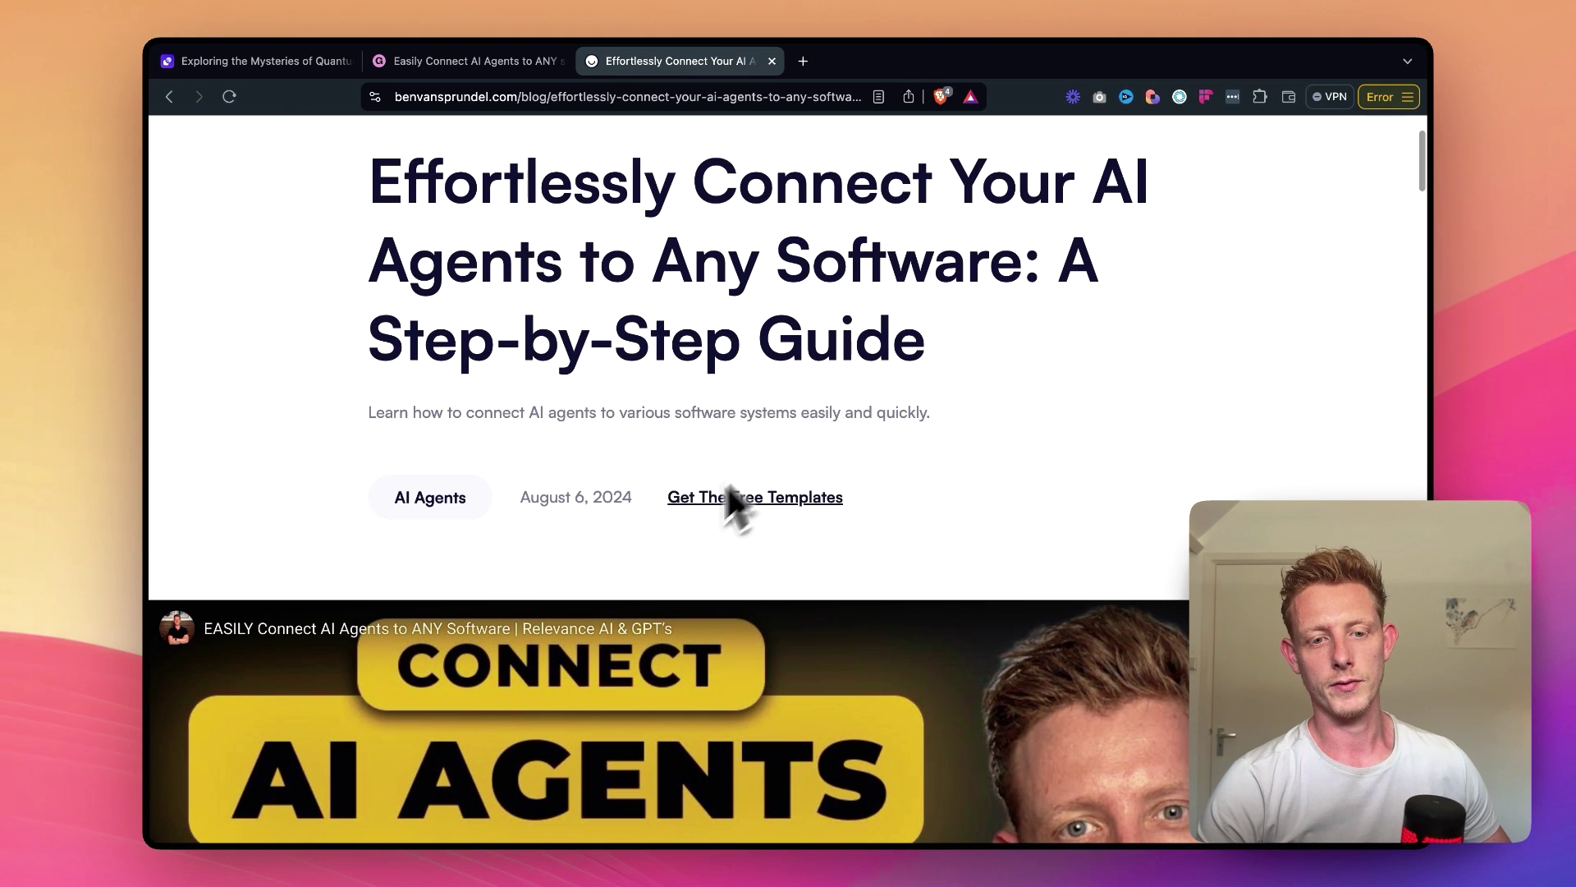
left_click(169, 96)
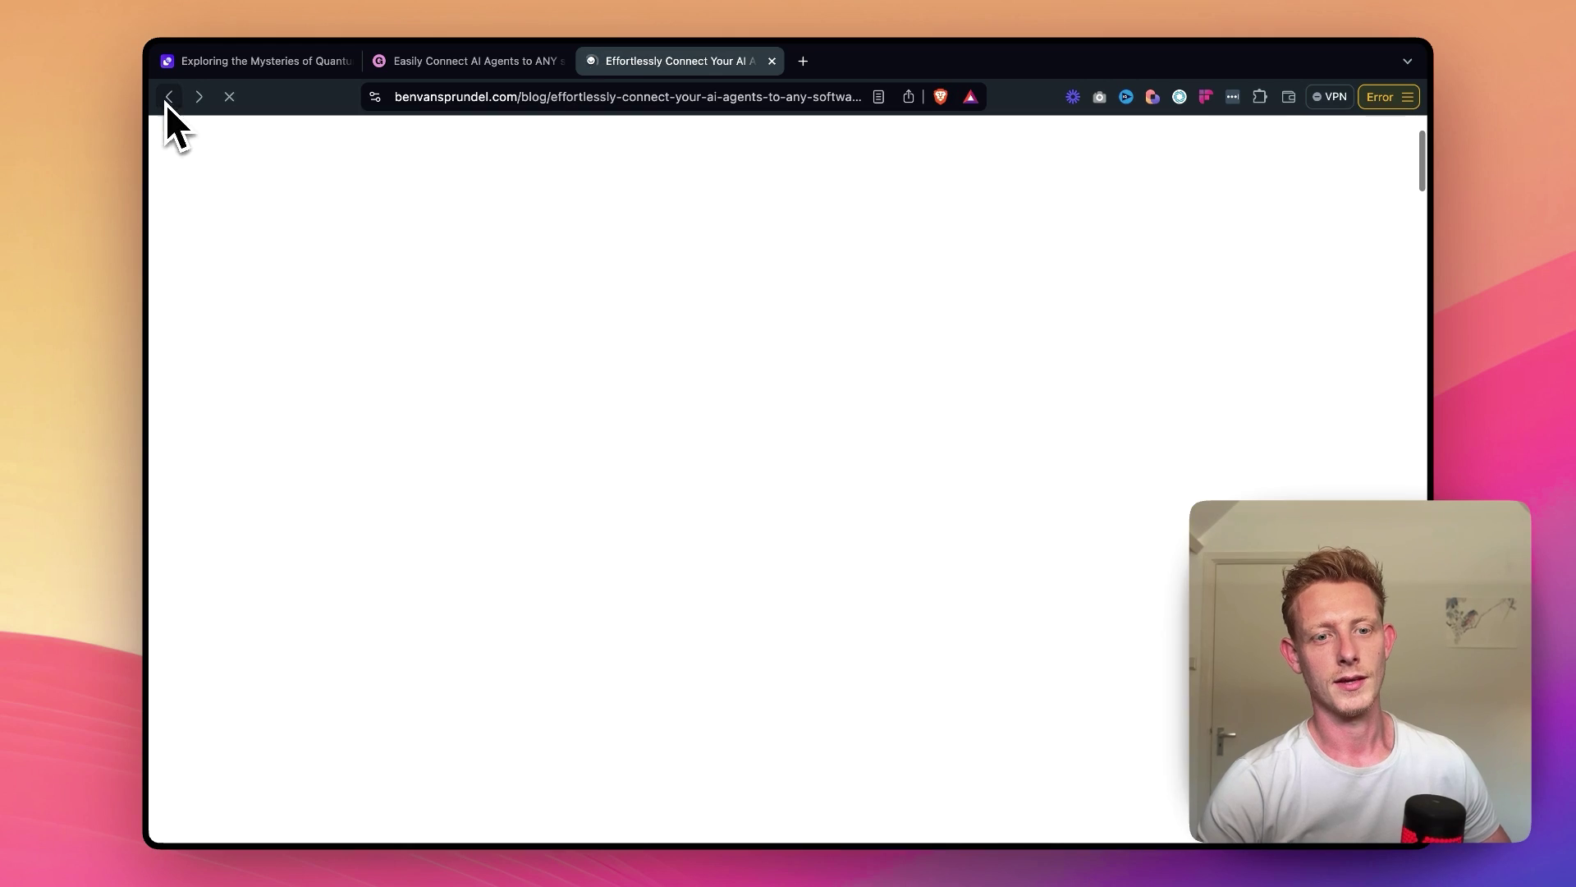
scroll(574, 472, "down", 1)
scroll(578, 460, "down", 10)
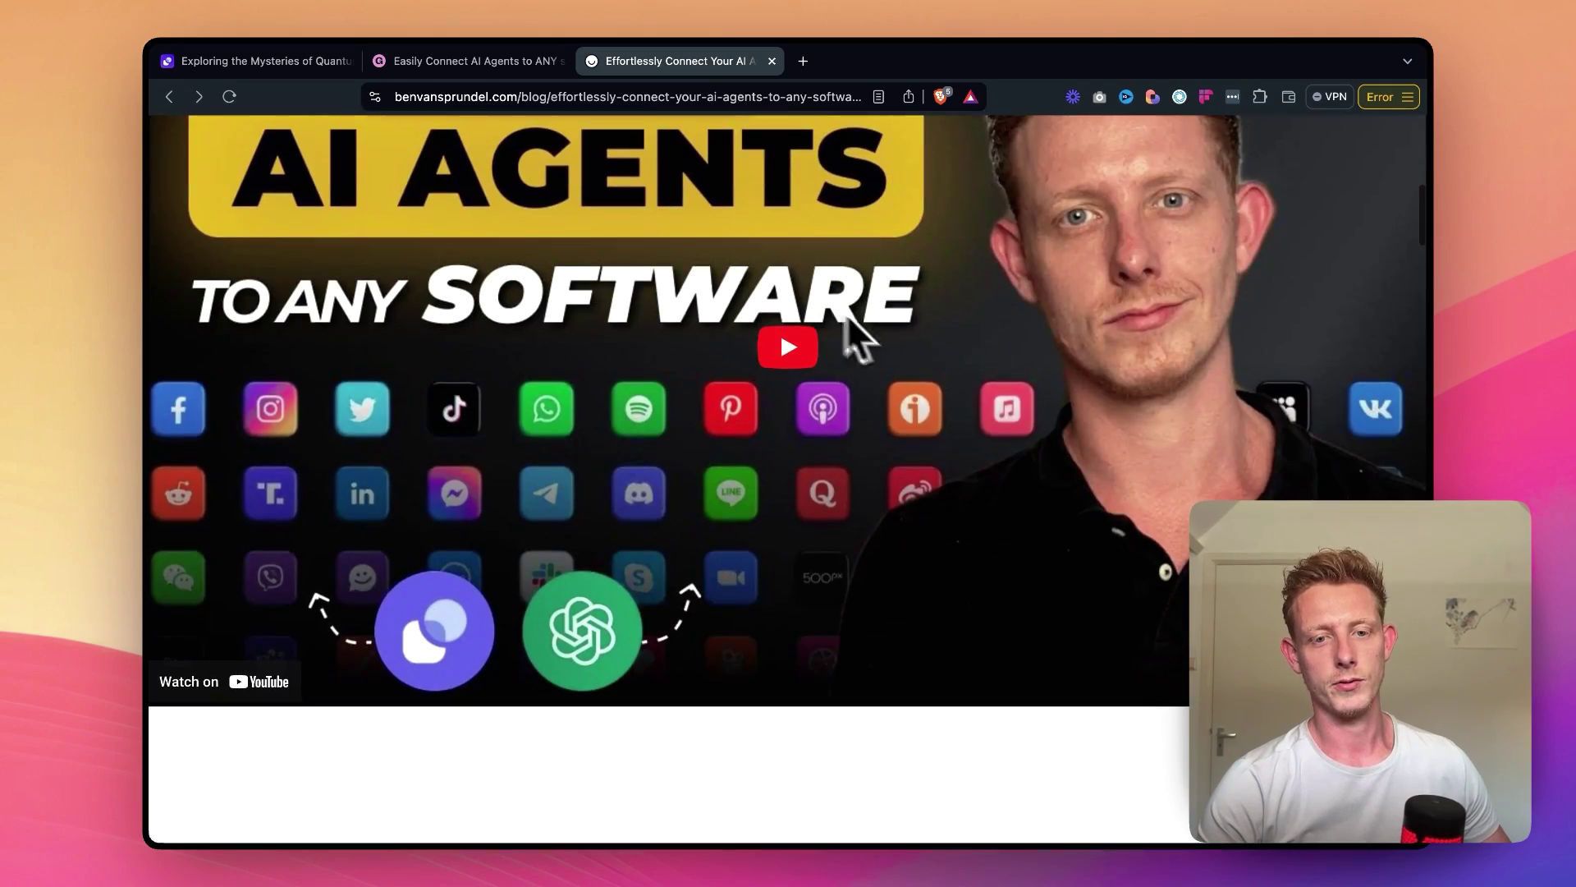
scroll(944, 694, "down", 7)
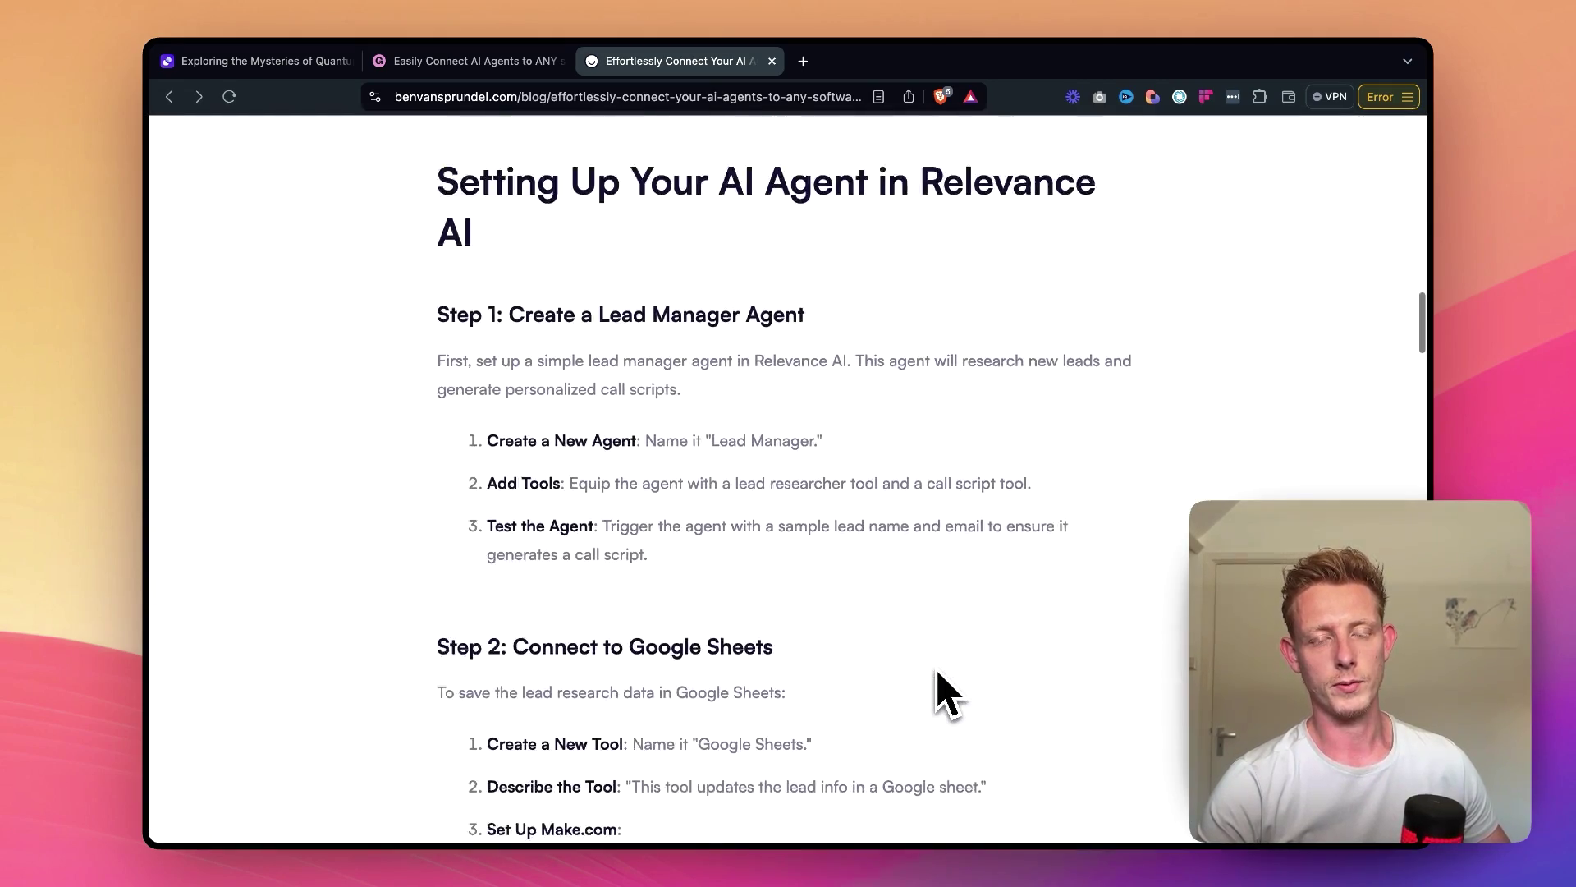
scroll(944, 694, "up", 8)
scroll(944, 694, "down", 2)
scroll(944, 694, "down", 15)
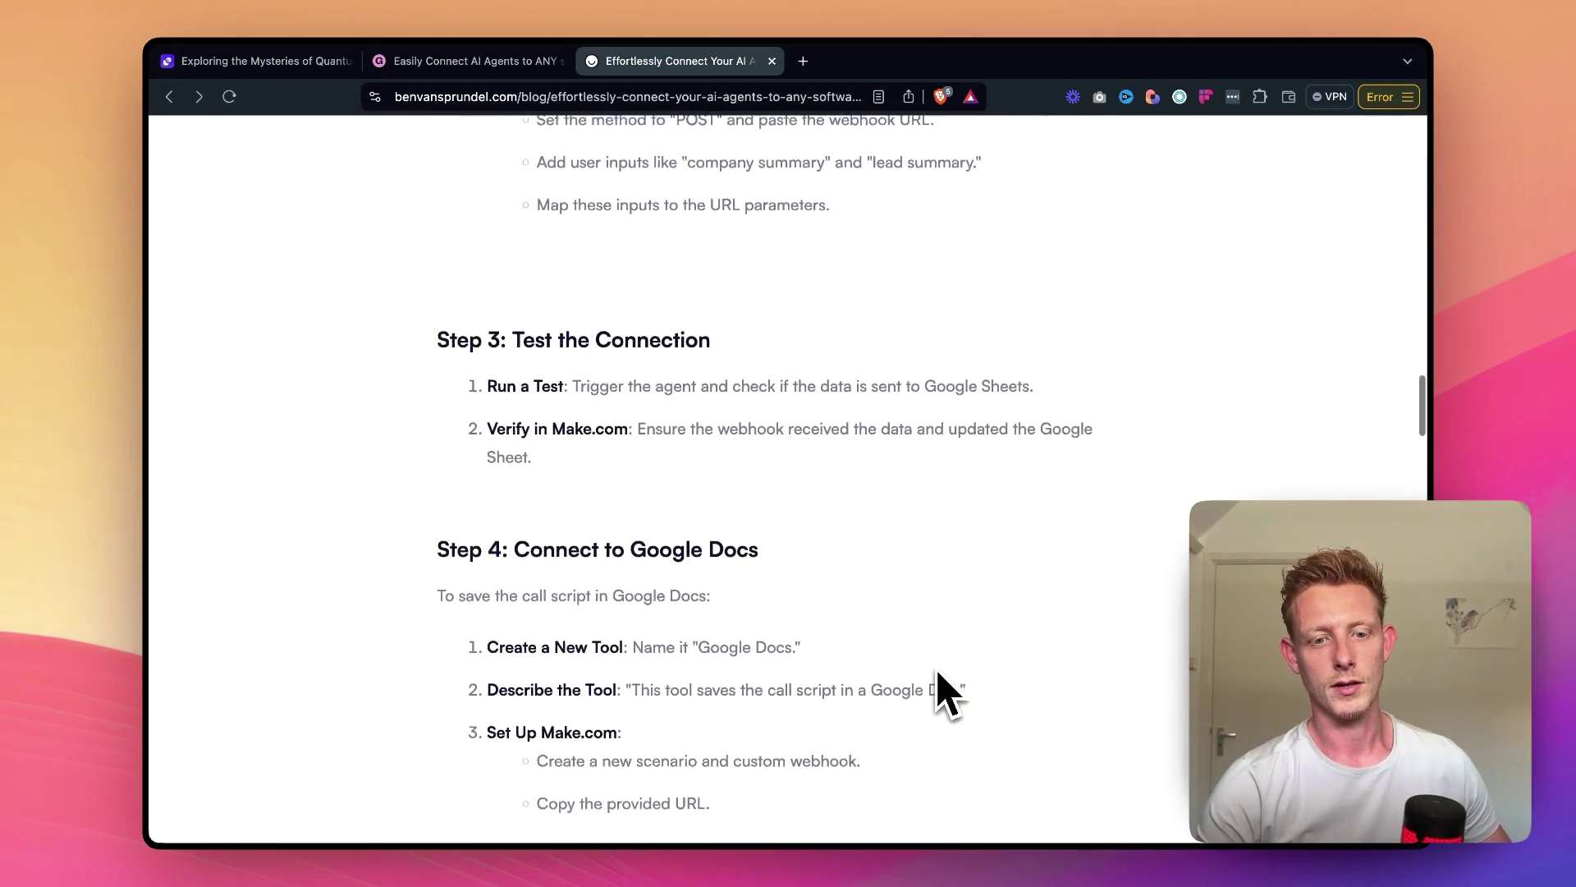
scroll(944, 694, "down", 15)
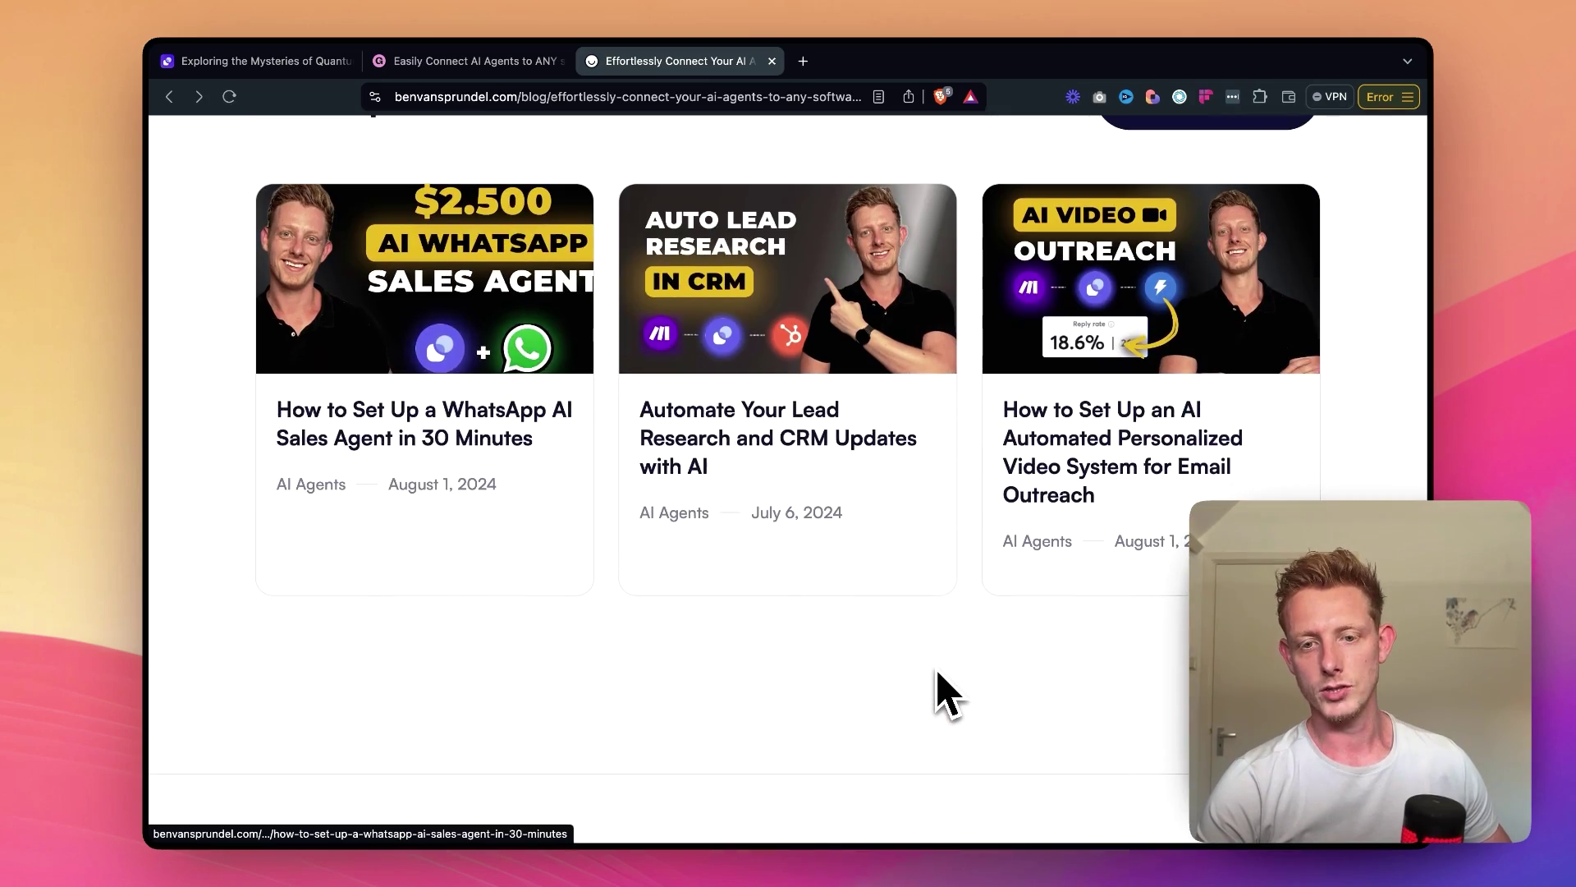
scroll(944, 694, "up", 10)
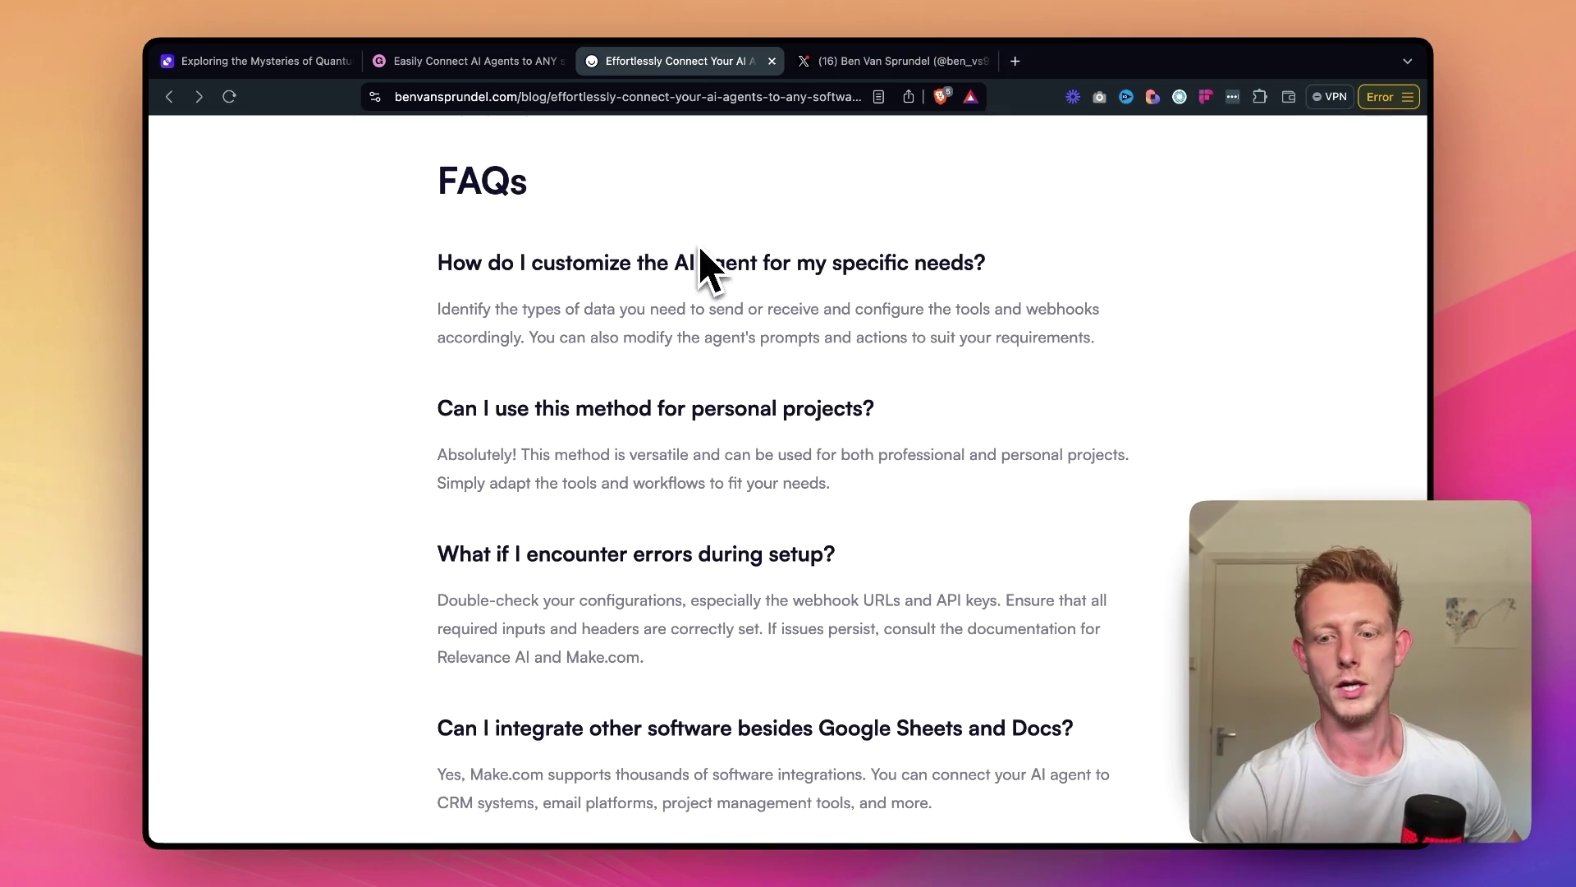
- Return to the Youtube Repurposing Manager task and read through the draft X post in the pending Post to X action
left_click(291, 61)
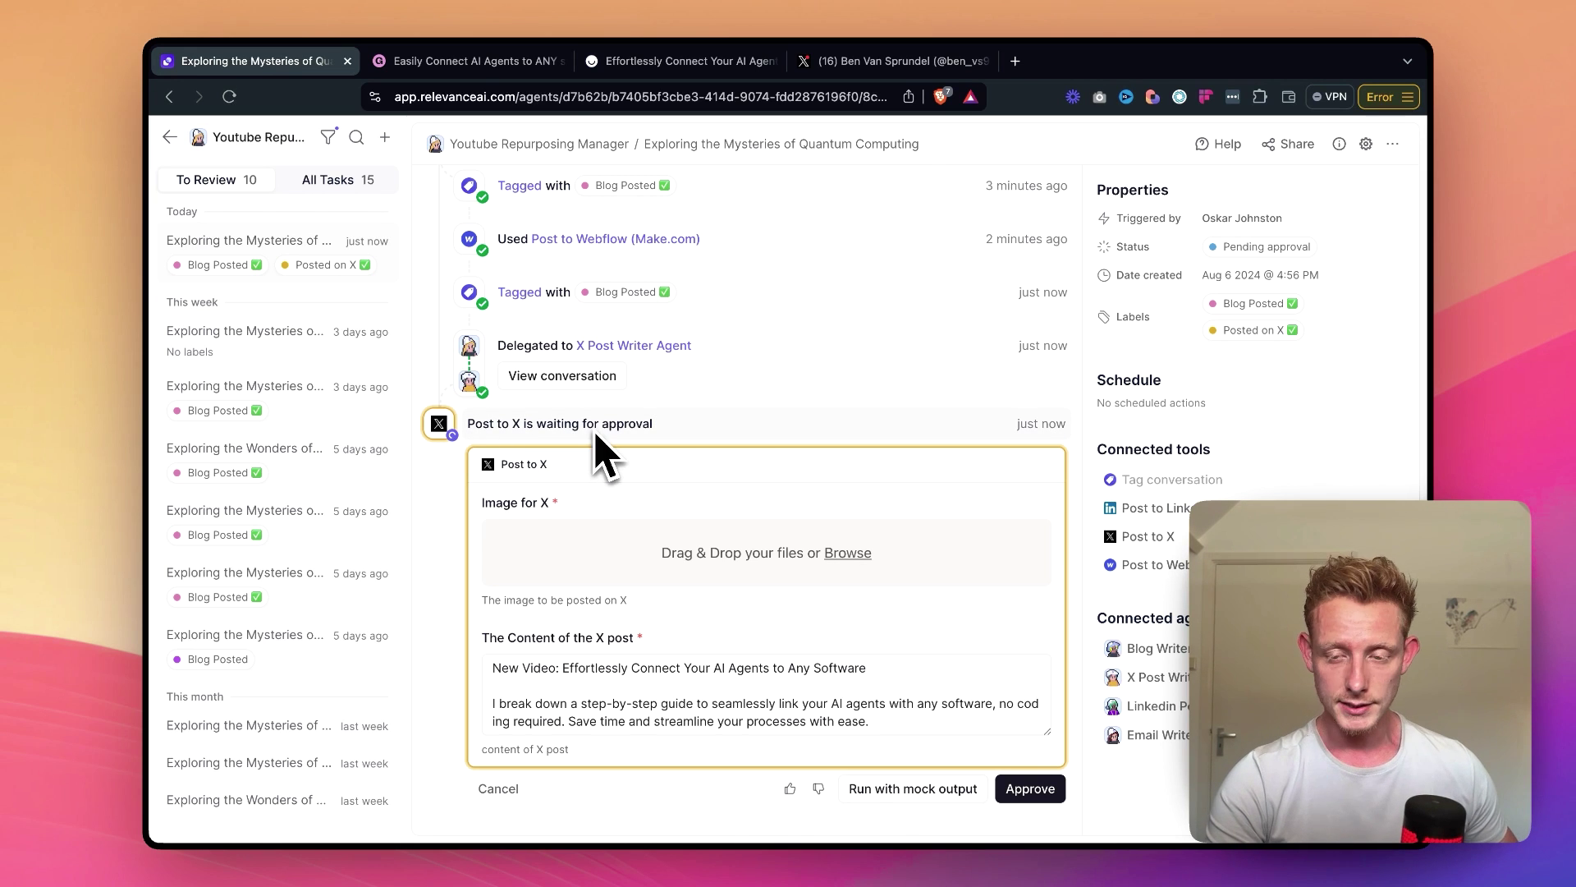
scroll(605, 693, "down", 1)
scroll(605, 686, "up", 1)
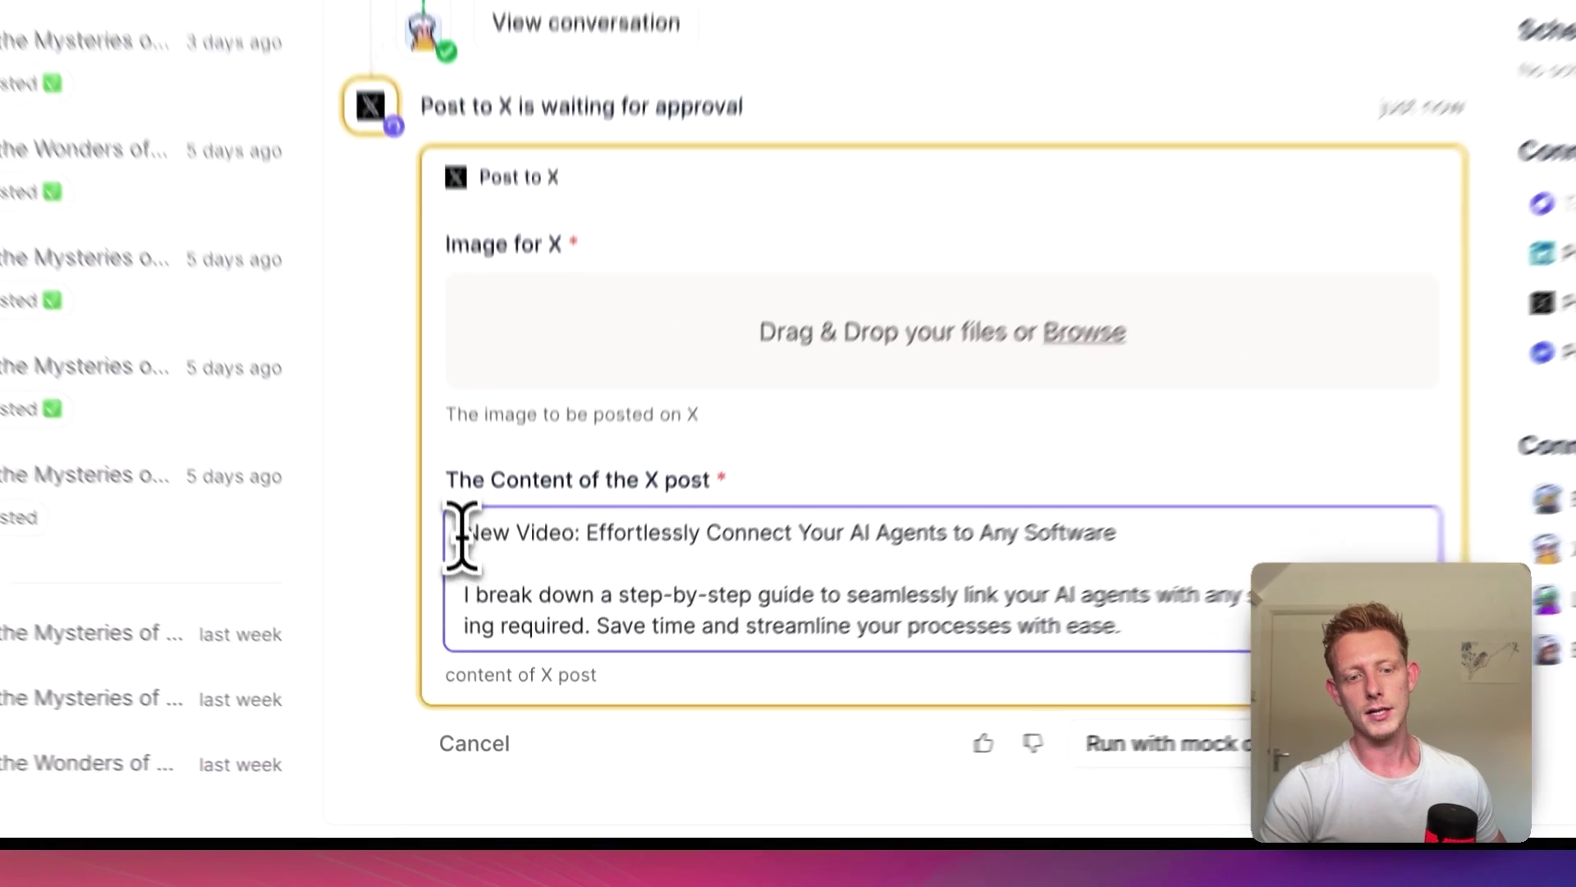
left_click_drag(491, 669, 639, 737)
scroll(1037, 574, "up", 5)
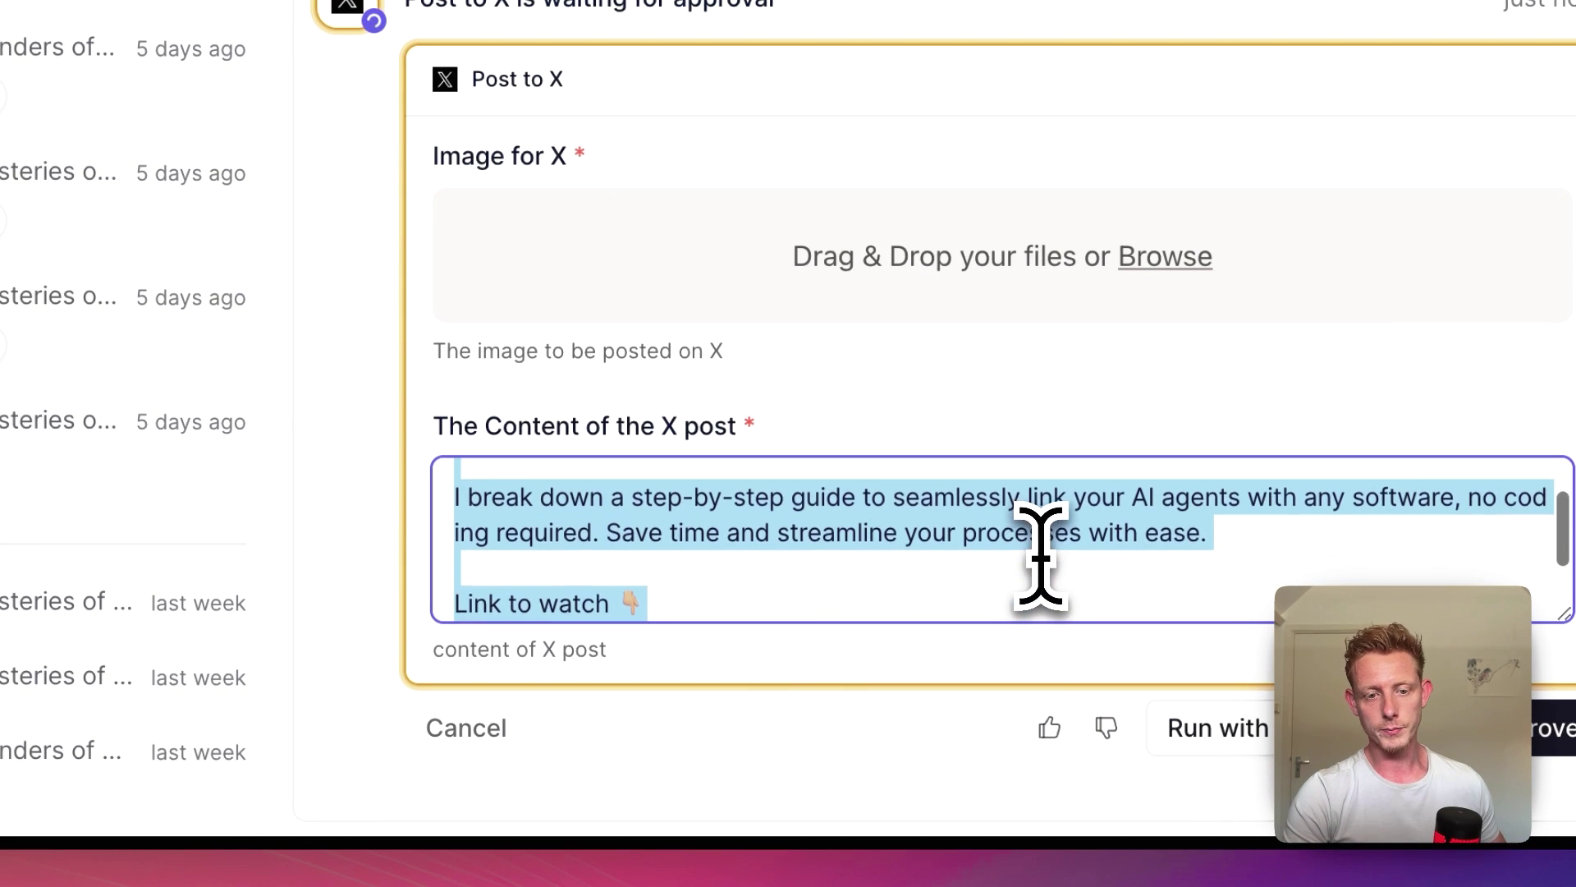
scroll(1041, 558, "down", 2)
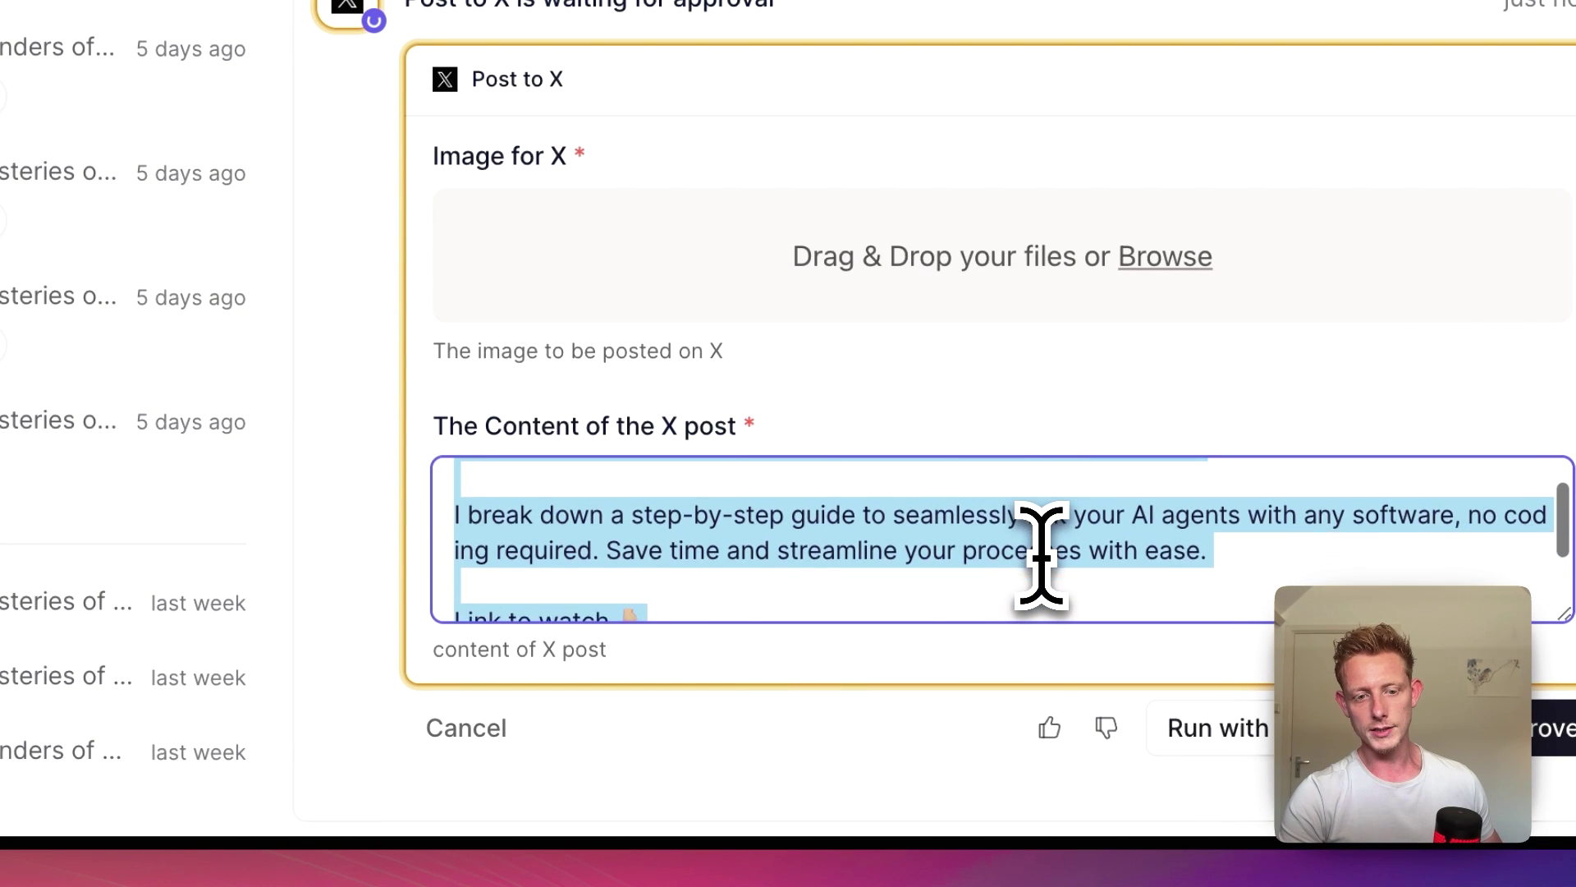
left_click(936, 567)
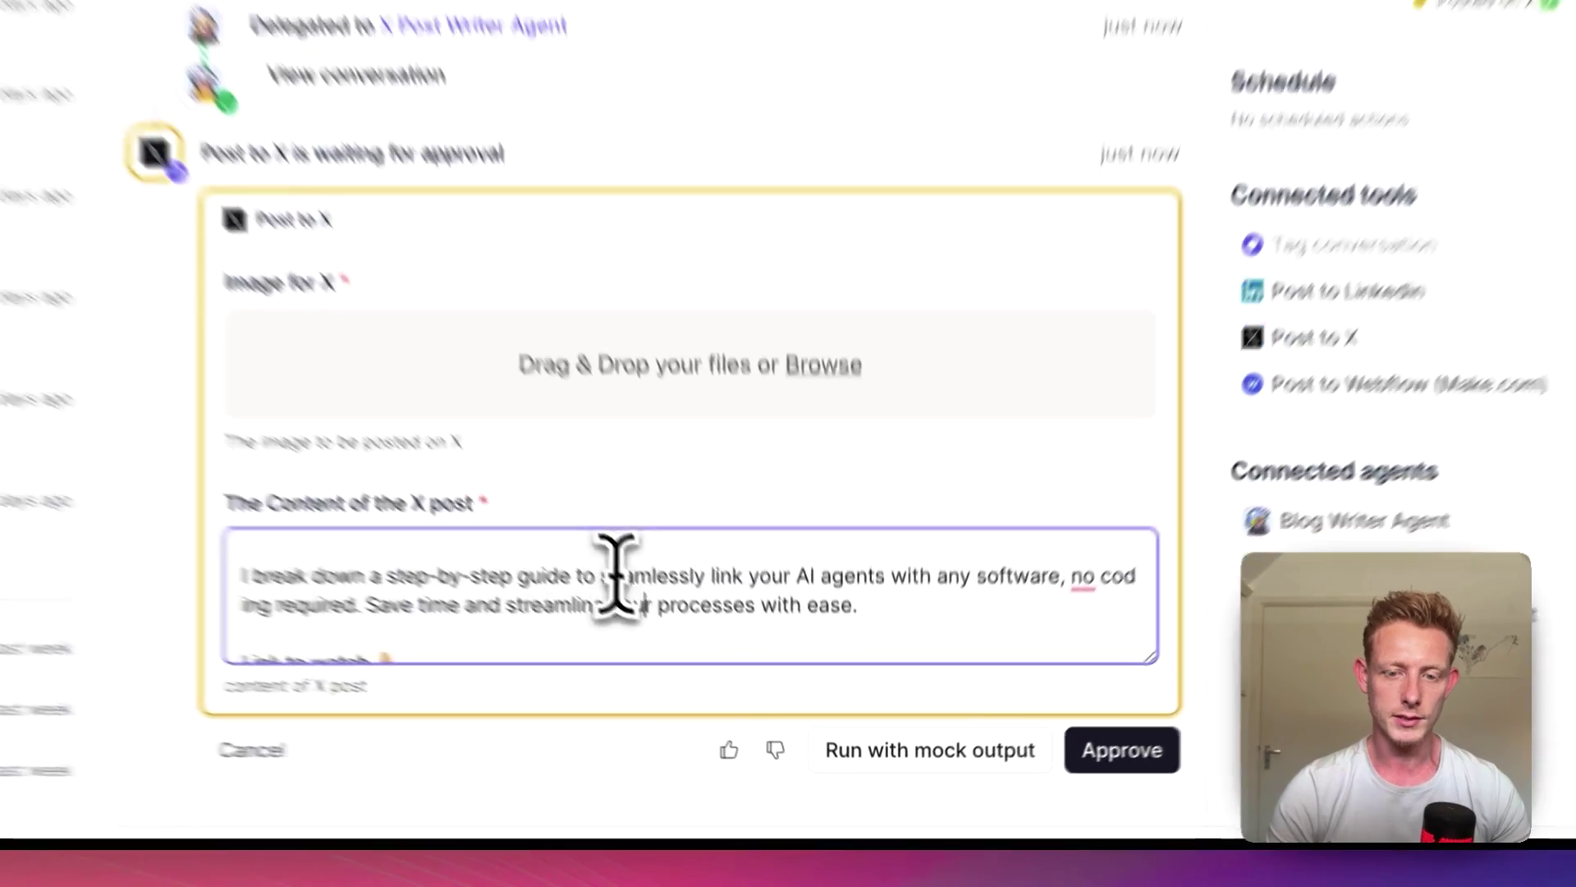
scroll(443, 515, "up", 1)
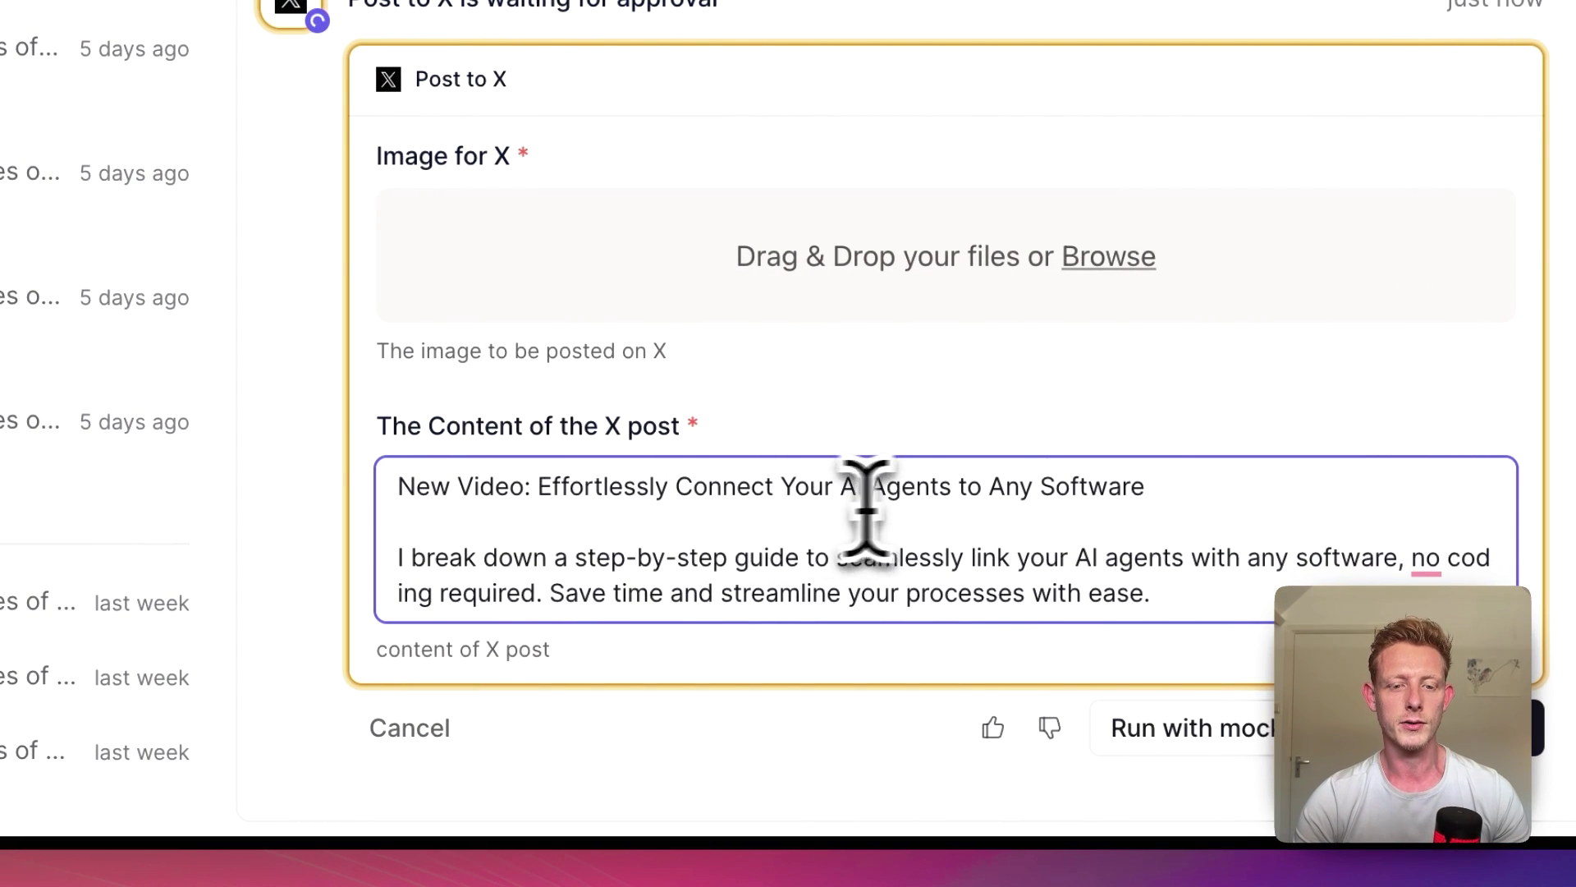
scroll(1173, 517, "down", 1)
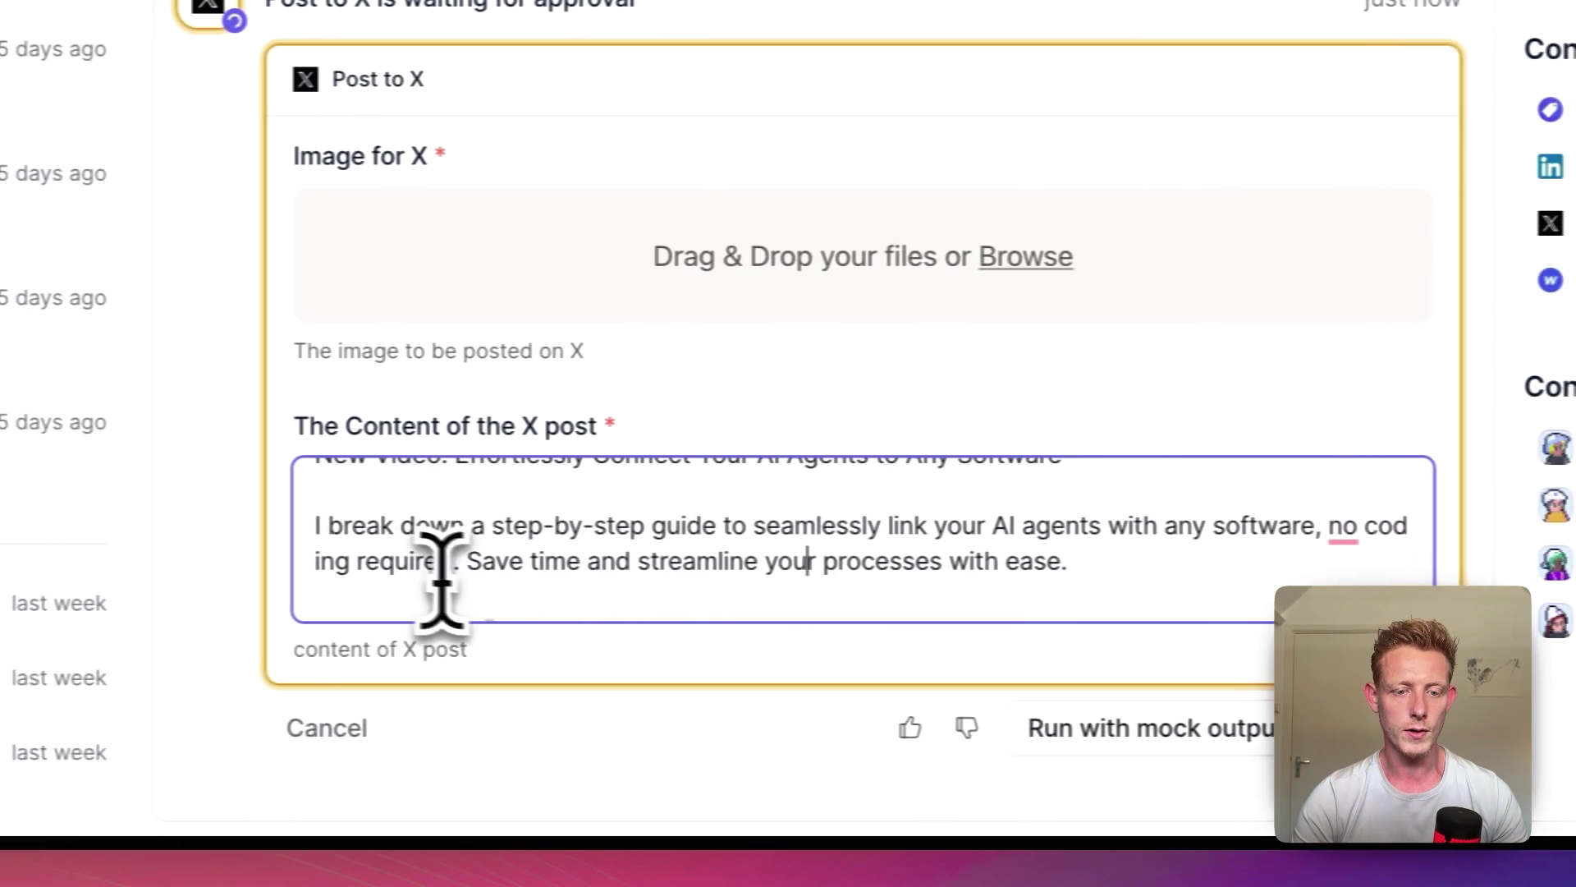
- Remove "seamlessly" and the sentence "Save time and streamline your processes with ease." from the X post content
left_click_drag(1050, 565, 454, 565)
key("BackSpace")
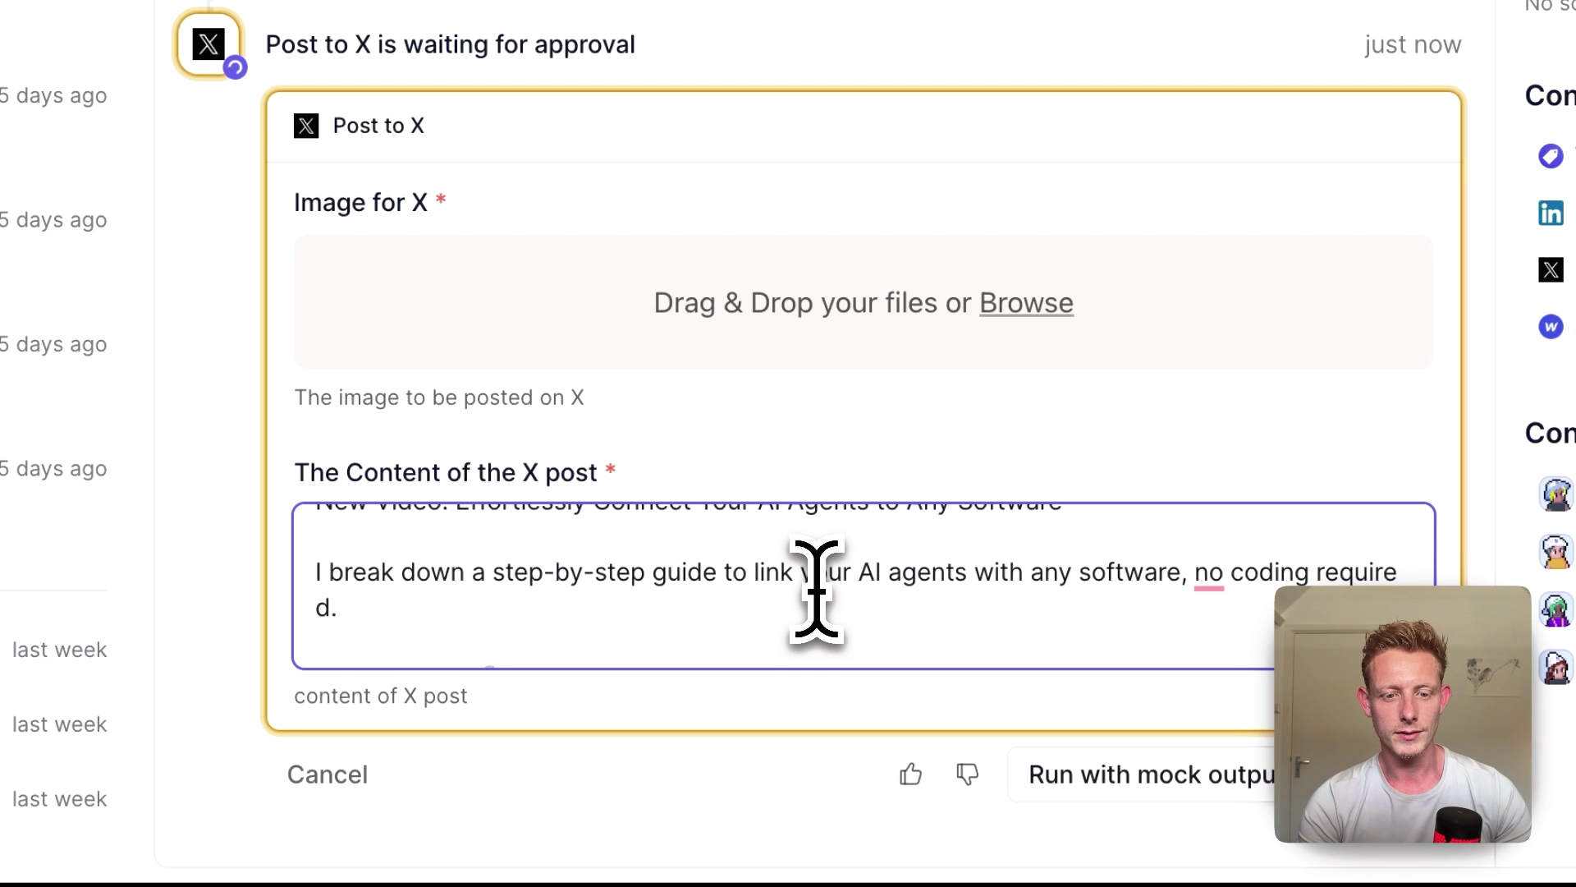
scroll(735, 574, "down", 2)
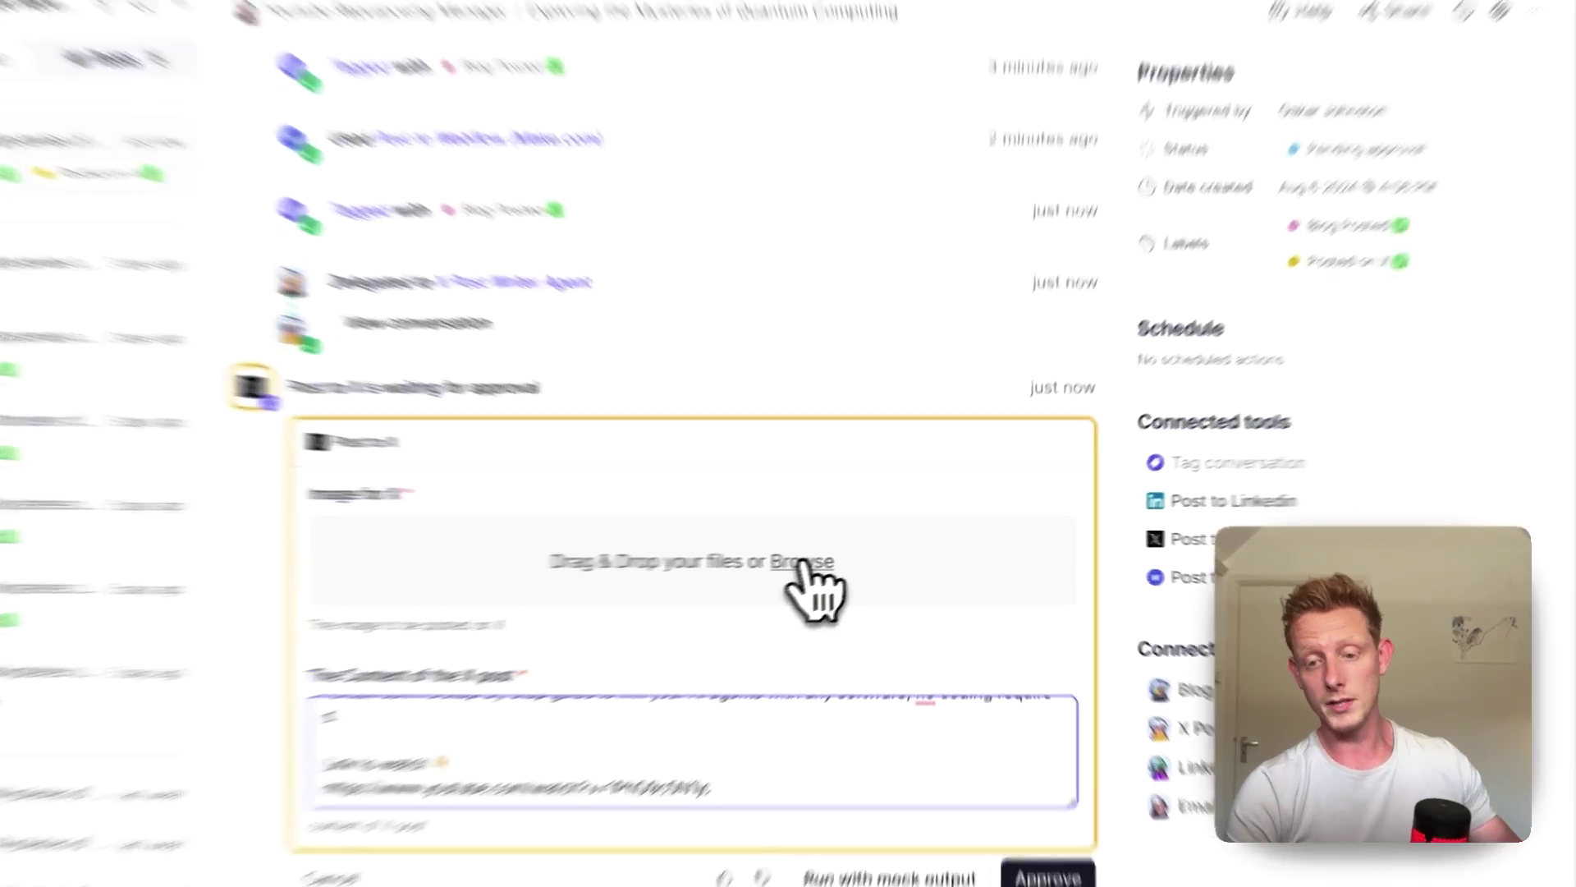
- Upload 3.png as the image for X and approve the Post to X action
left_click(923, 446)
left_click(565, 239)
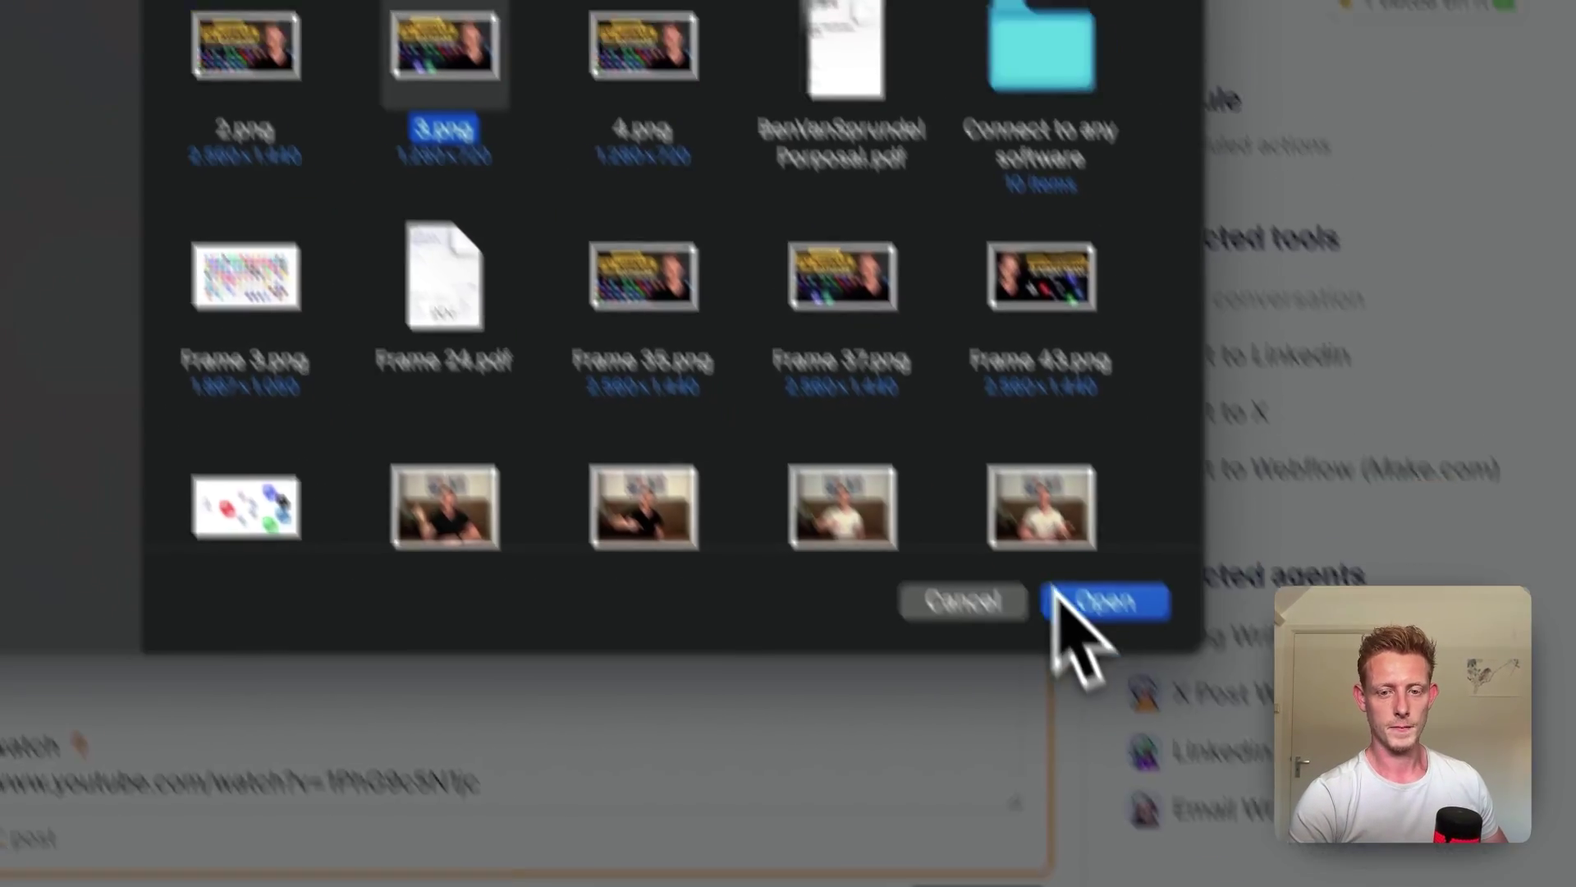
left_click(1198, 715)
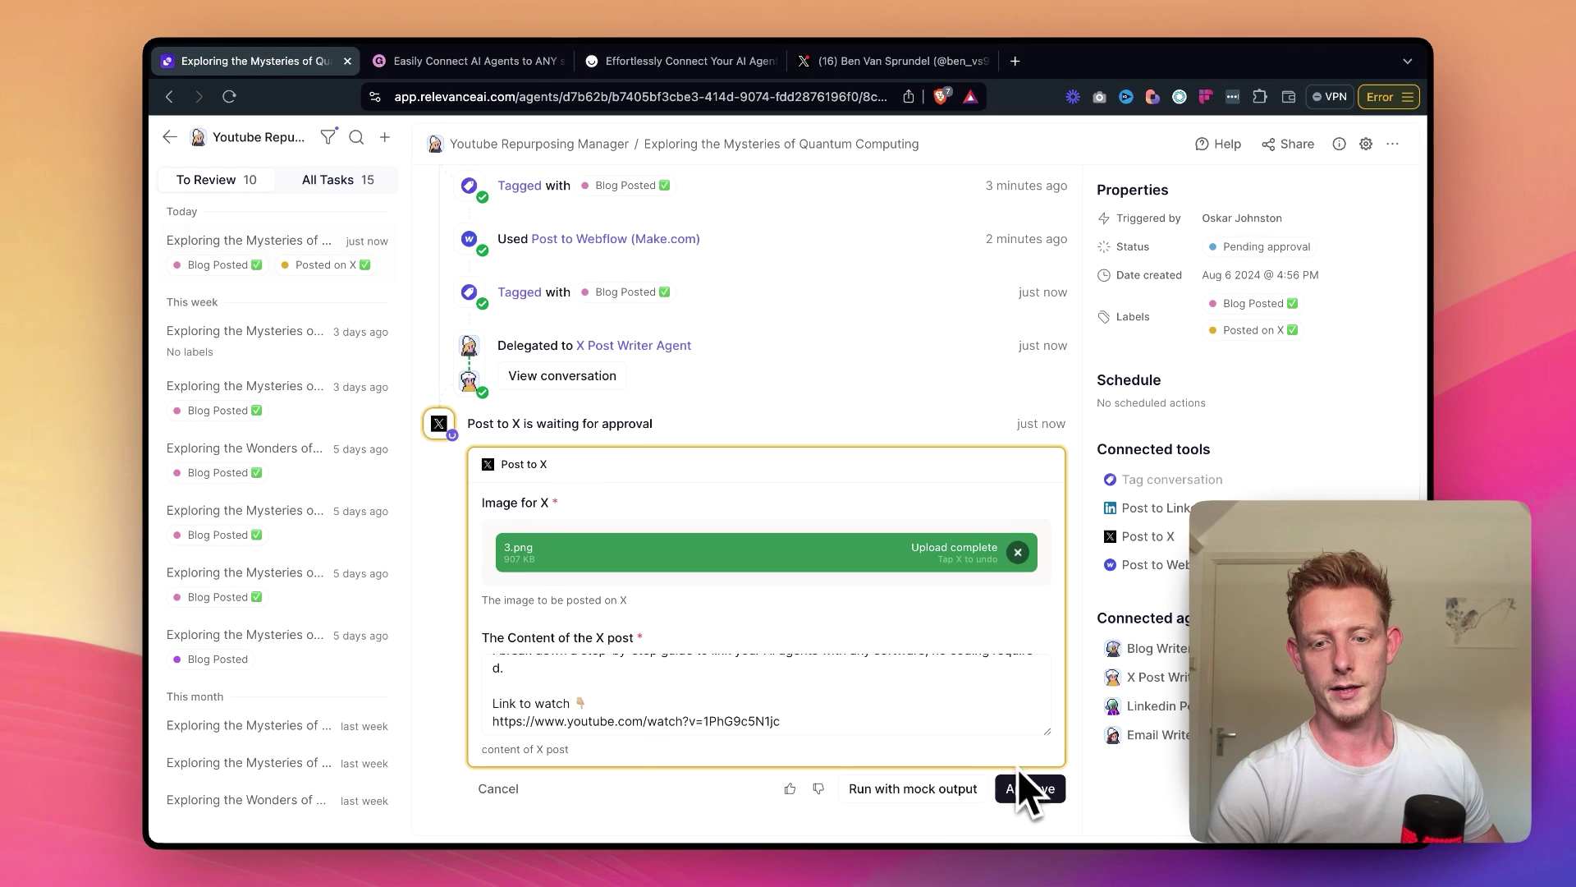
left_click(1027, 790)
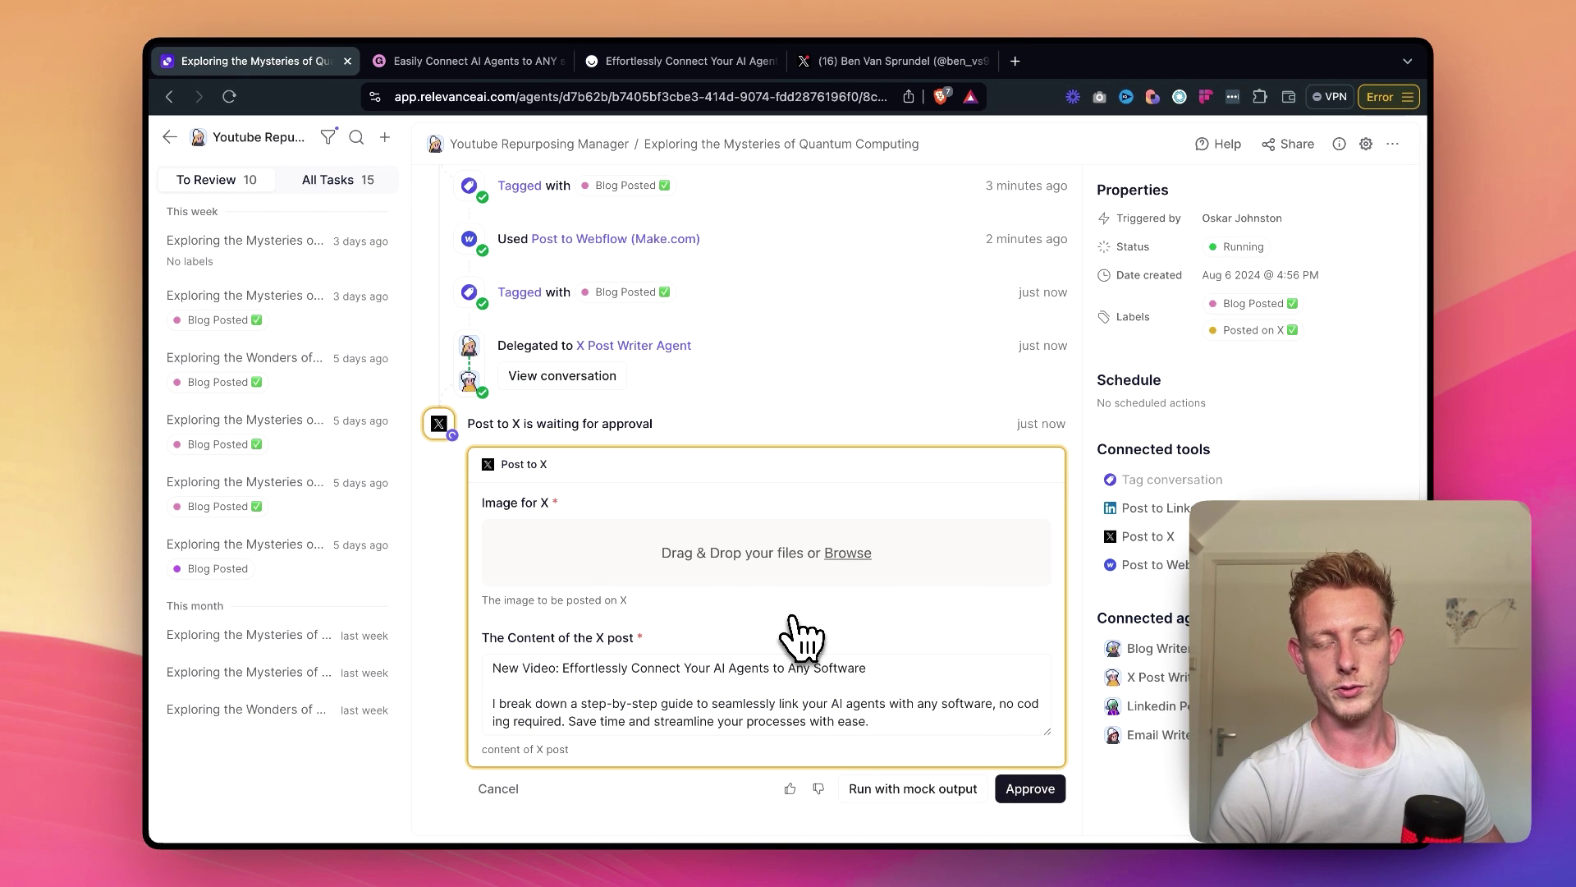
left_click(1028, 790)
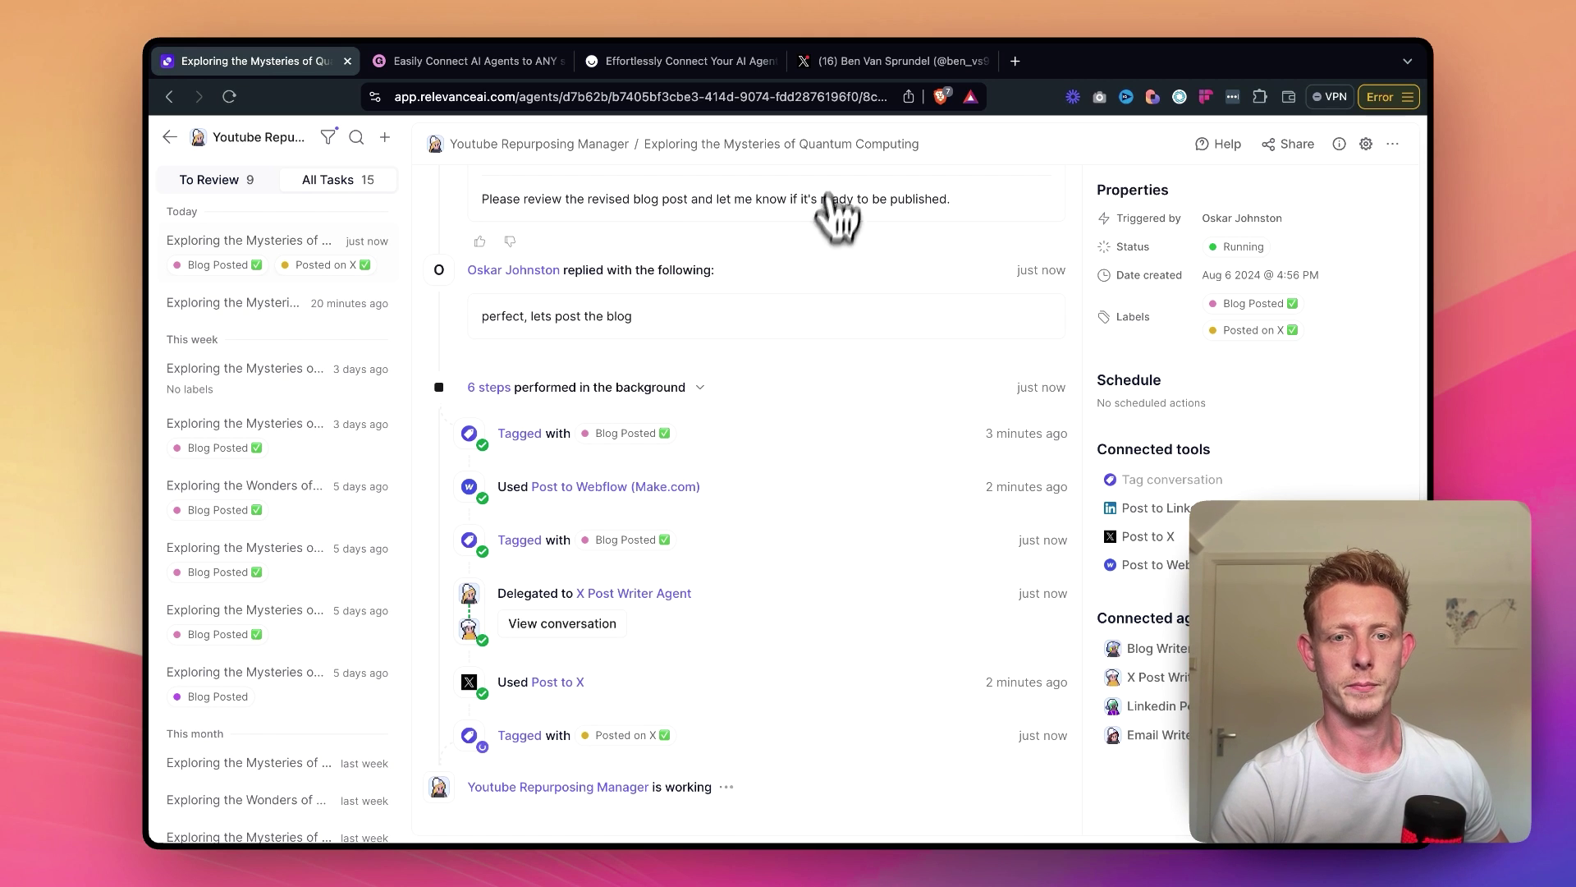
- Switch to the X profile, reload it and examine the newly published post's text, video link and image
left_click(870, 61)
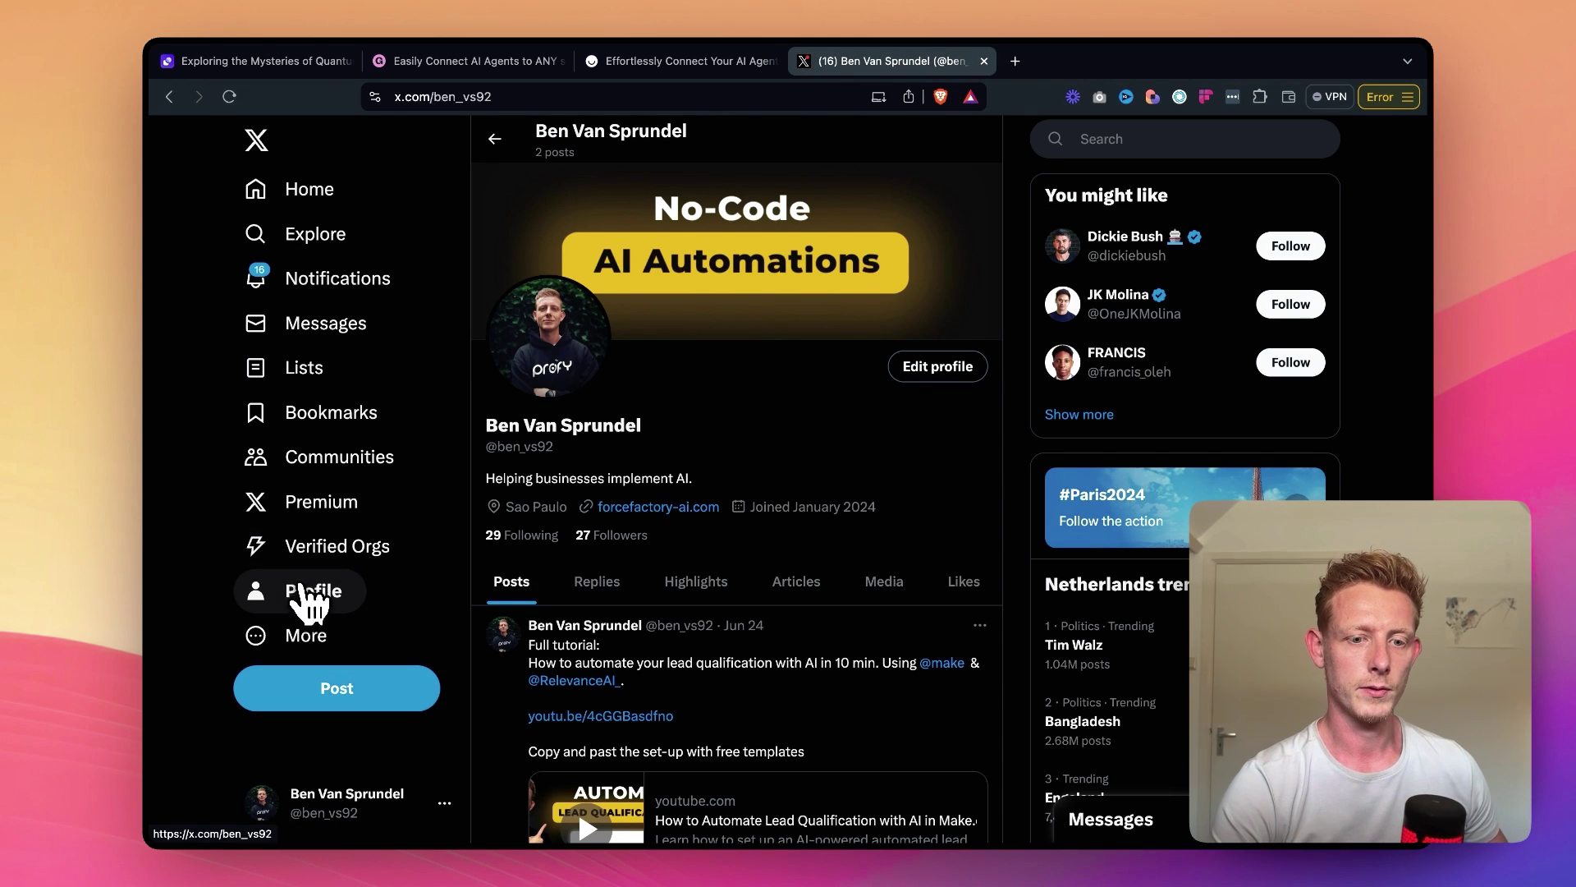
left_click(229, 96)
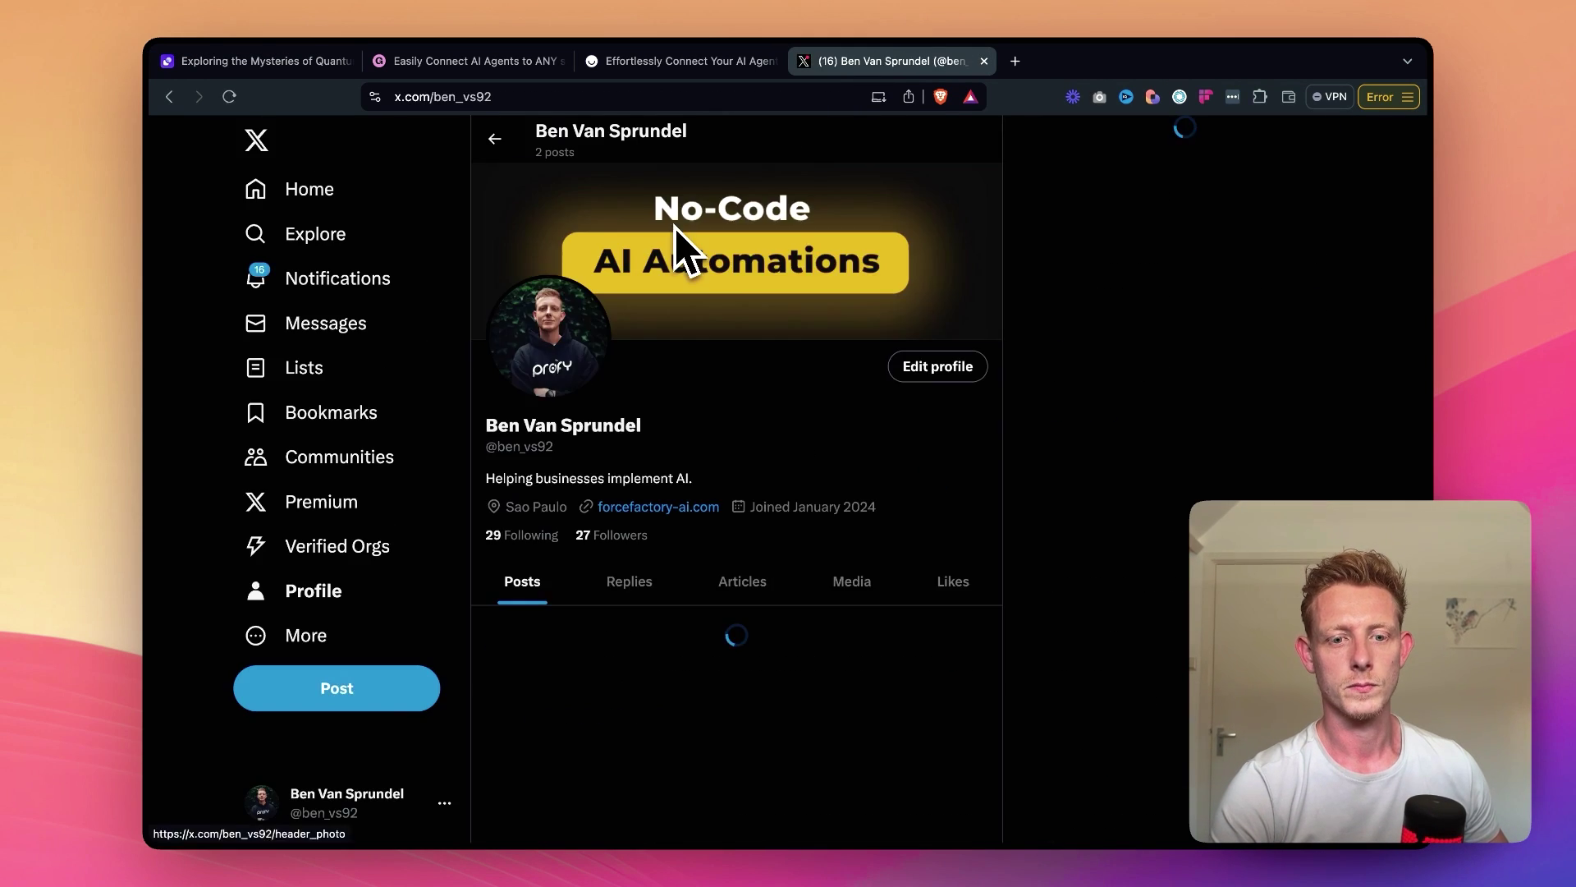
scroll(780, 715, "down", 3)
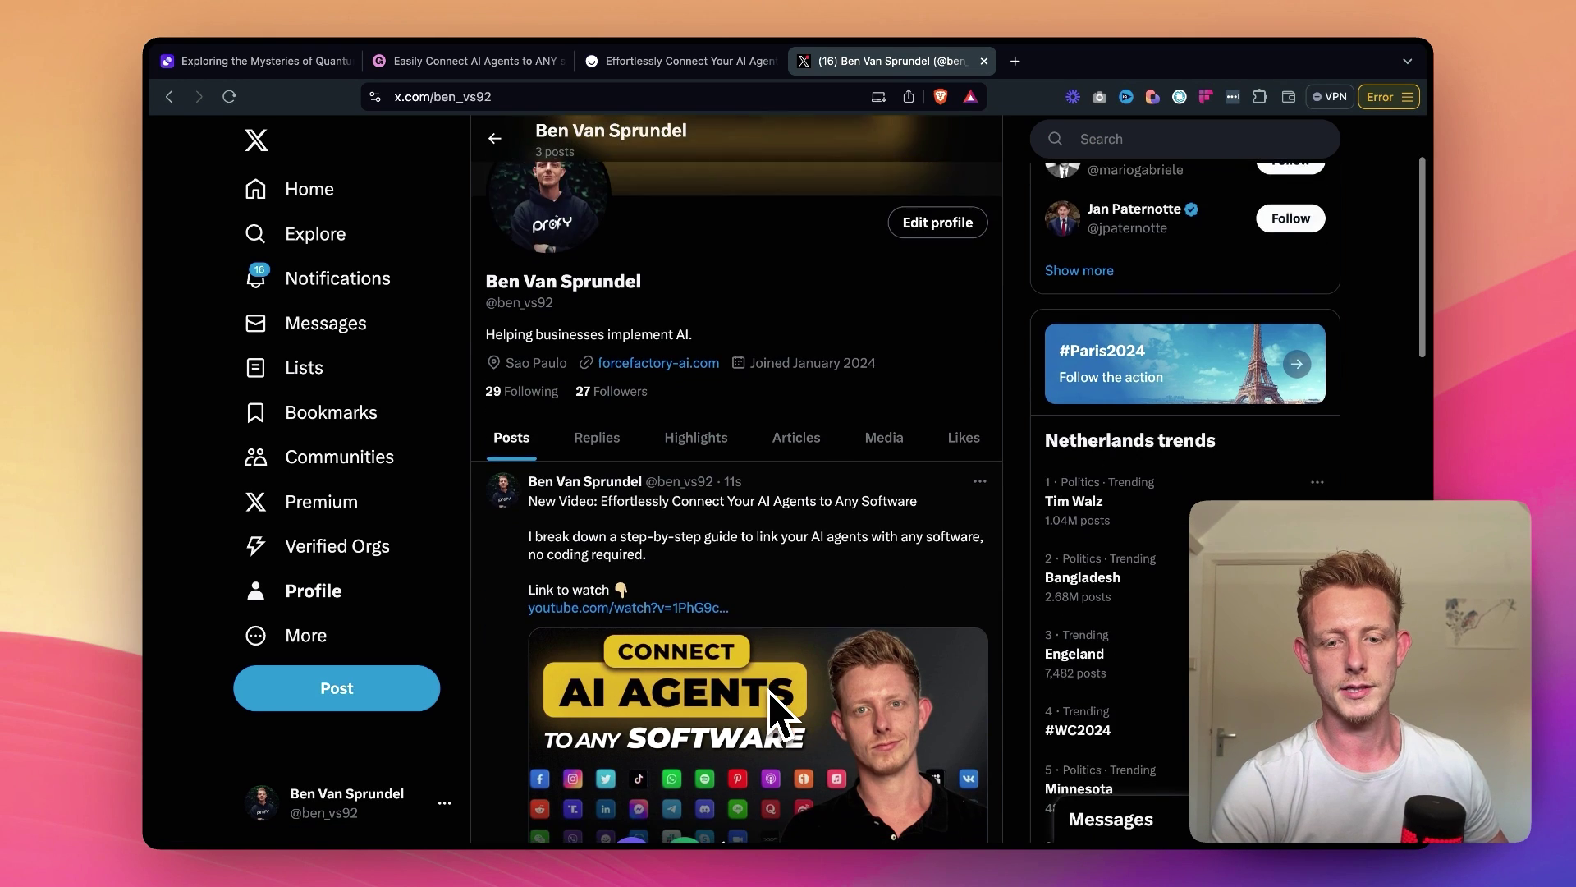
scroll(770, 694, "down", 2)
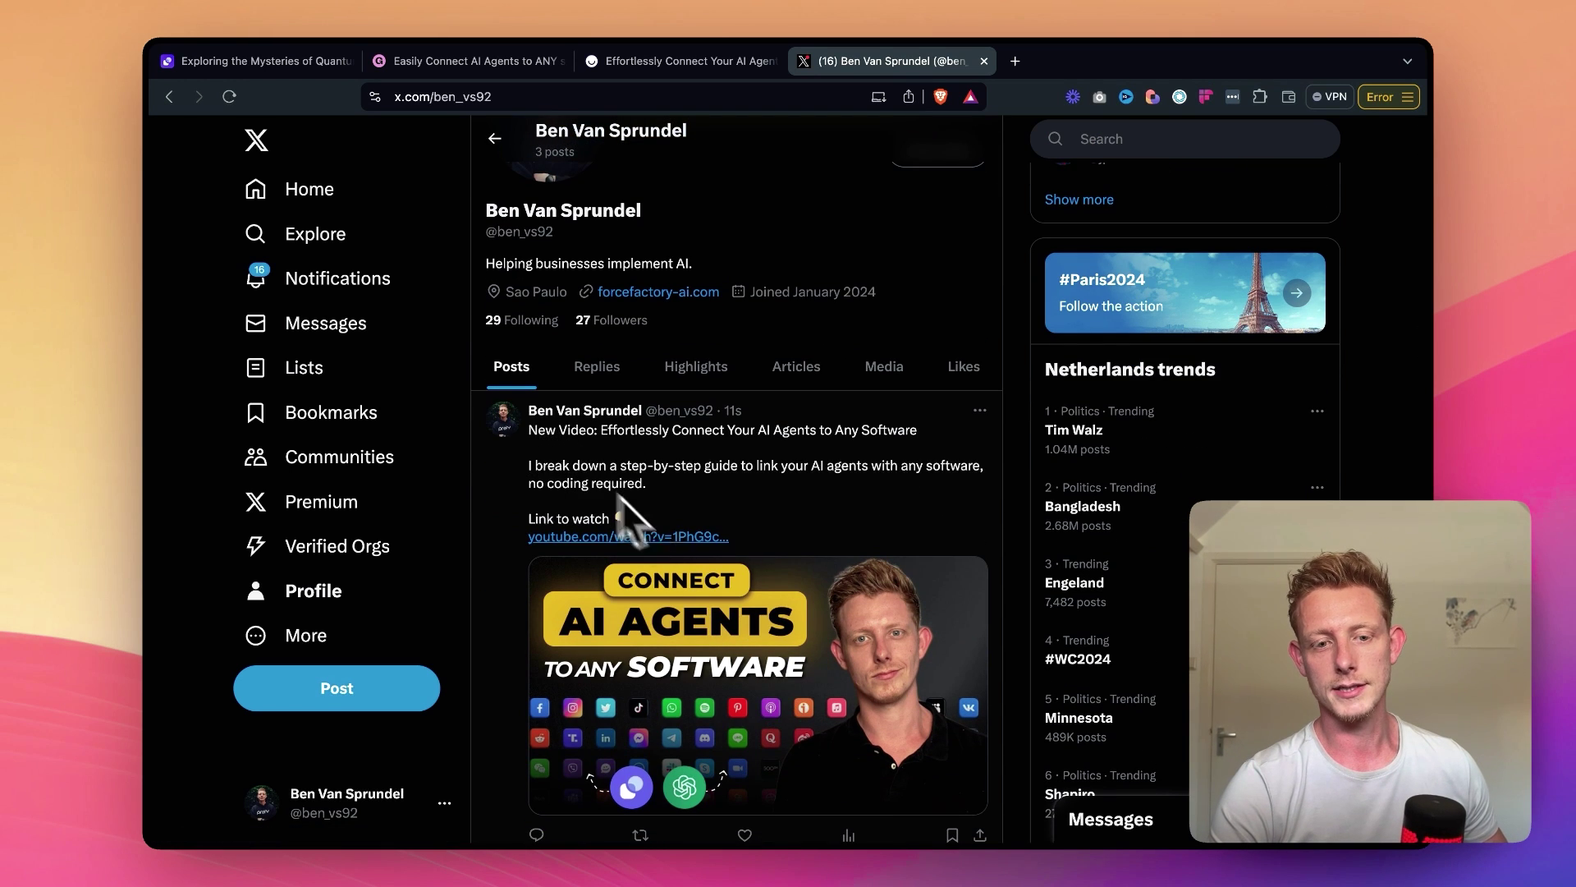
scroll(739, 558, "down", 4)
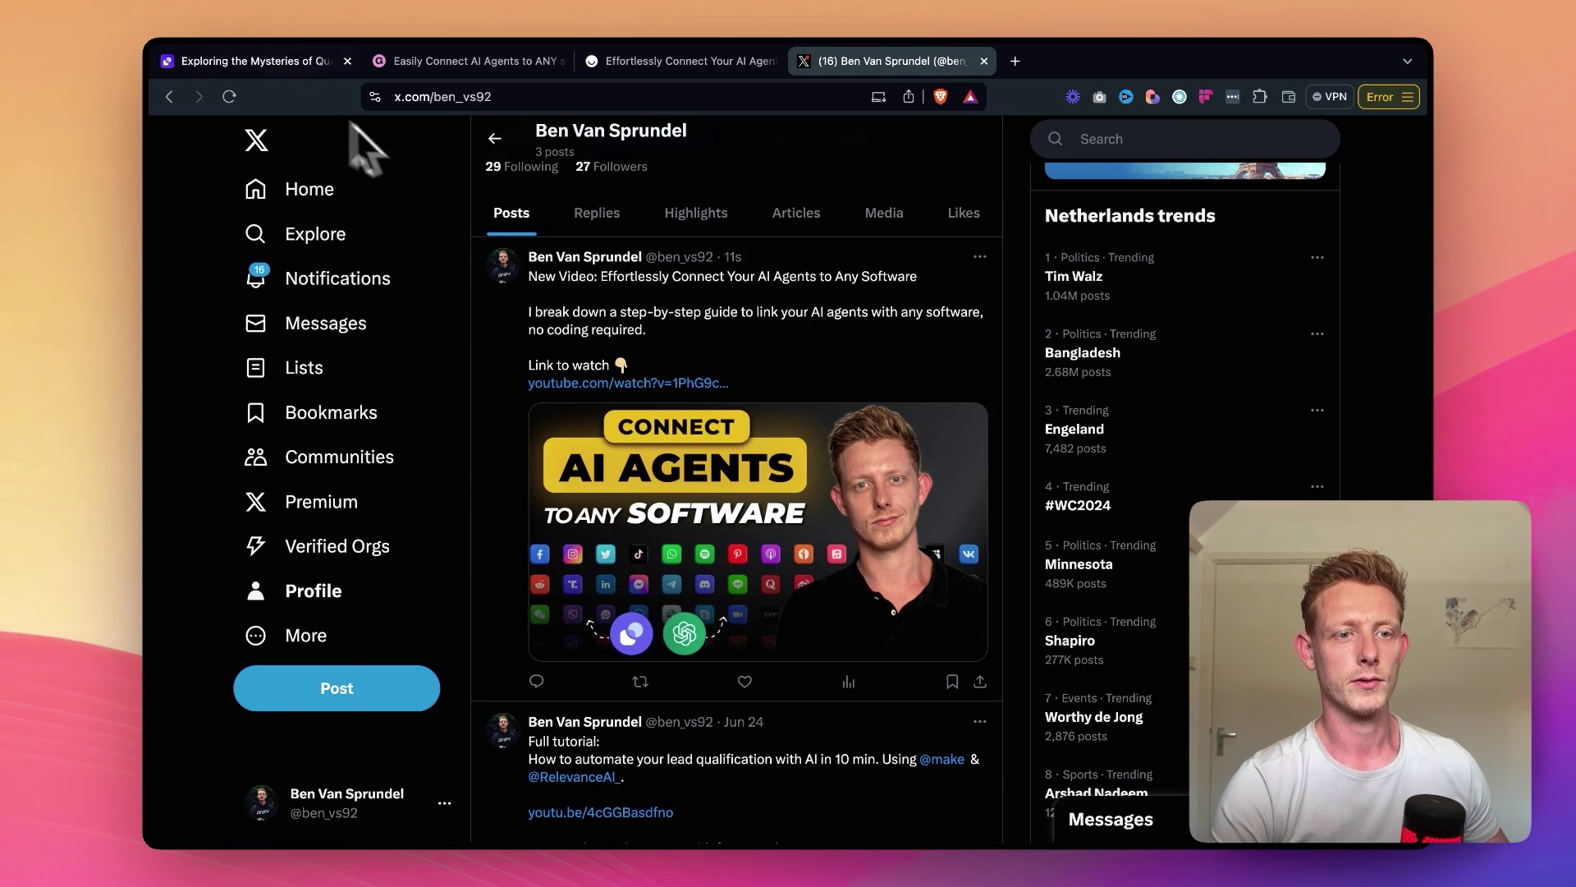
- Return to the agent task and review the LinkedIn post content in the pending Post to Linkedin action
left_click(261, 61)
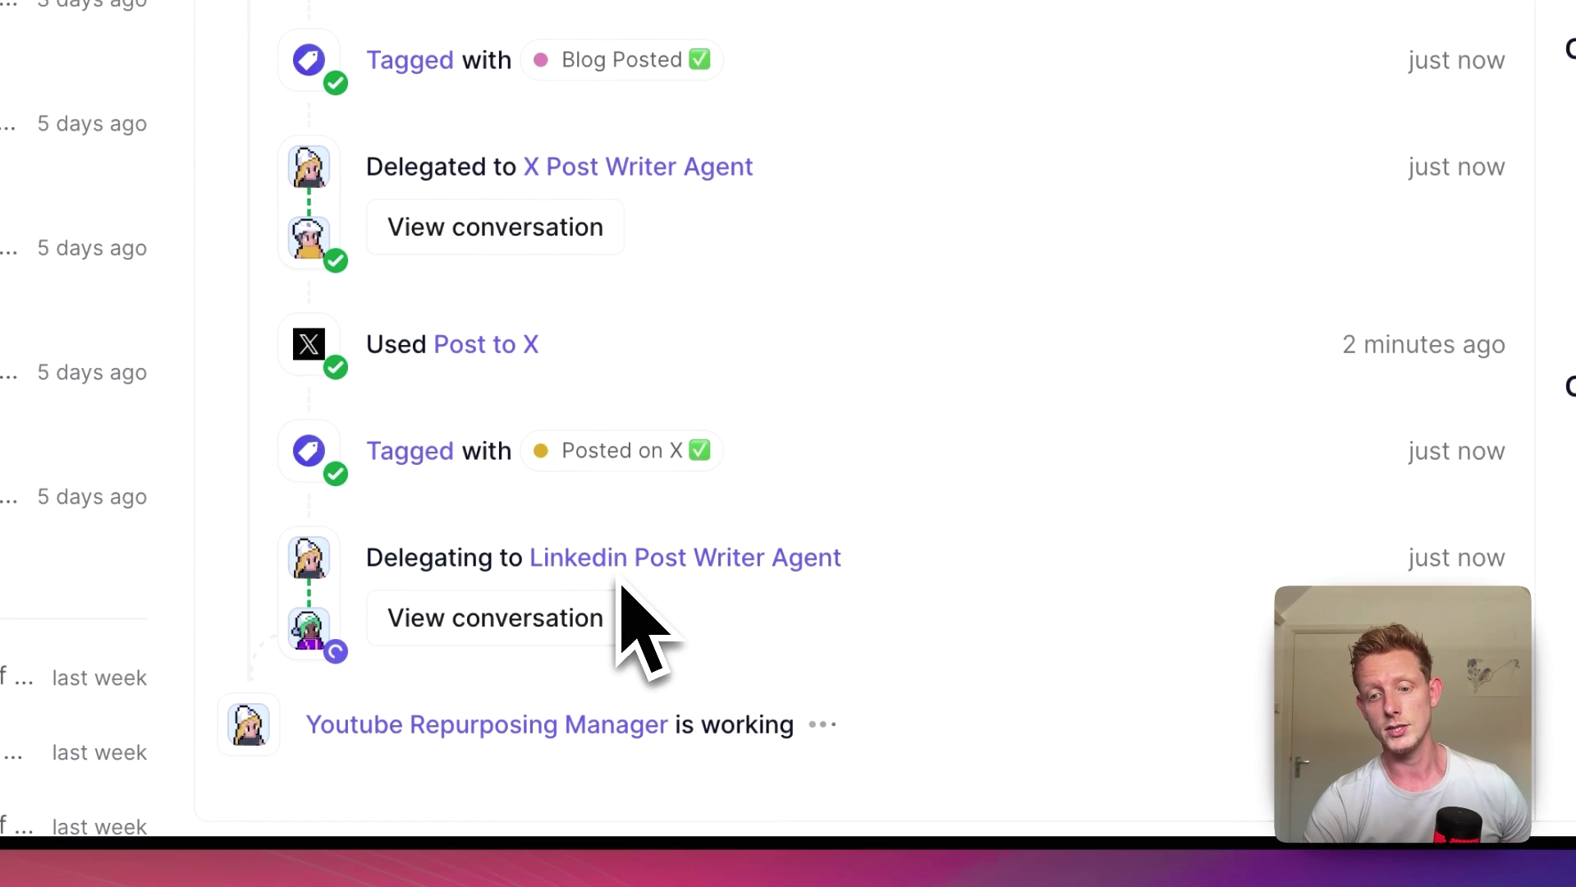
left_click(510, 632)
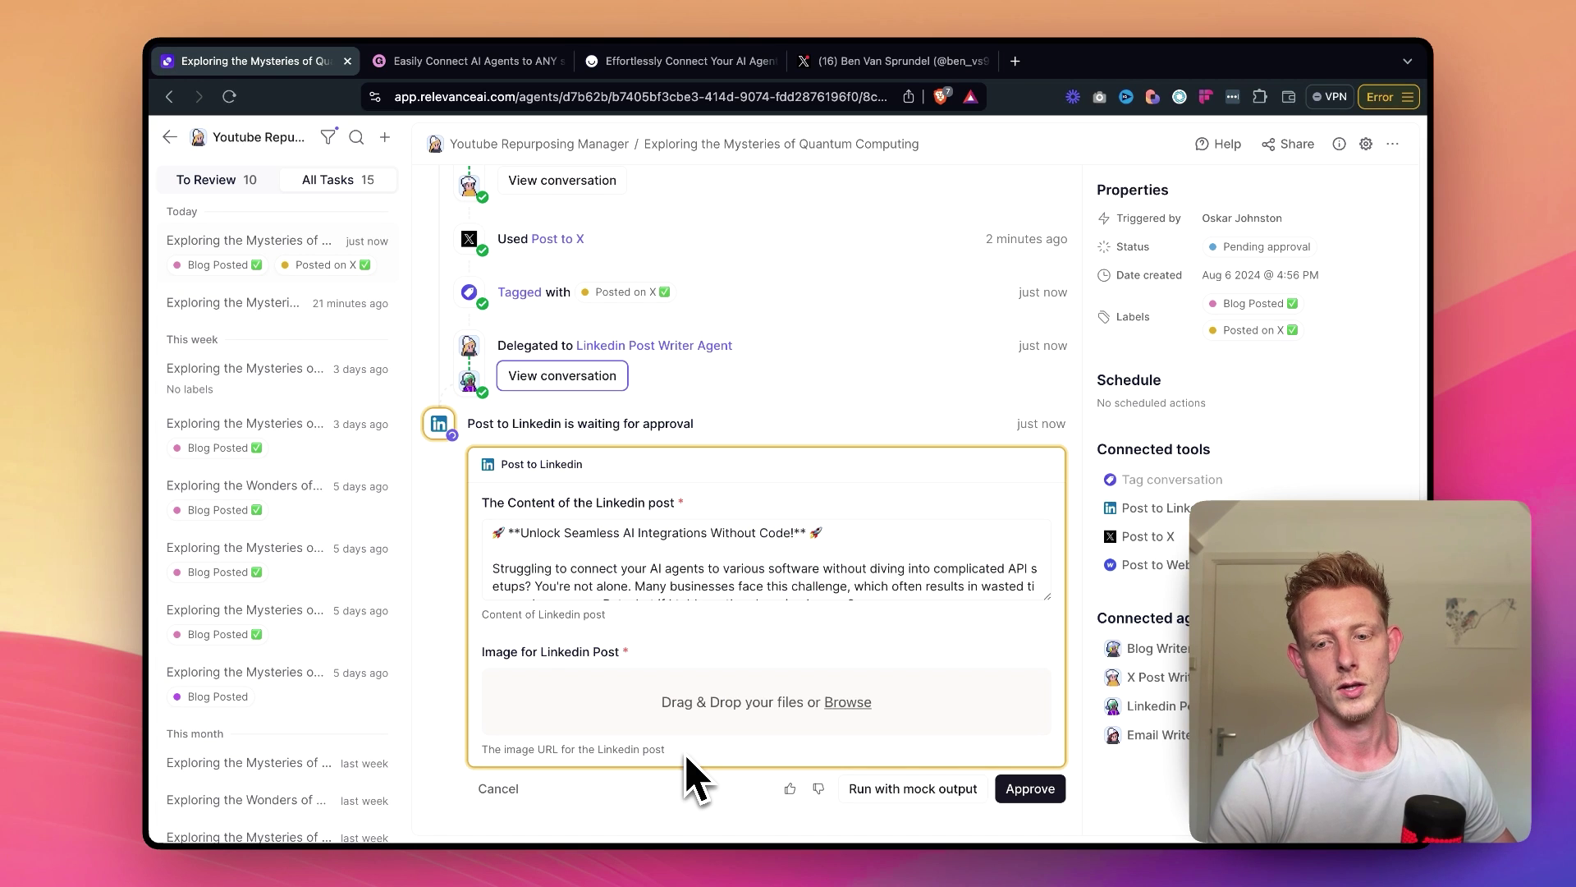
scroll(719, 595, "down", 5)
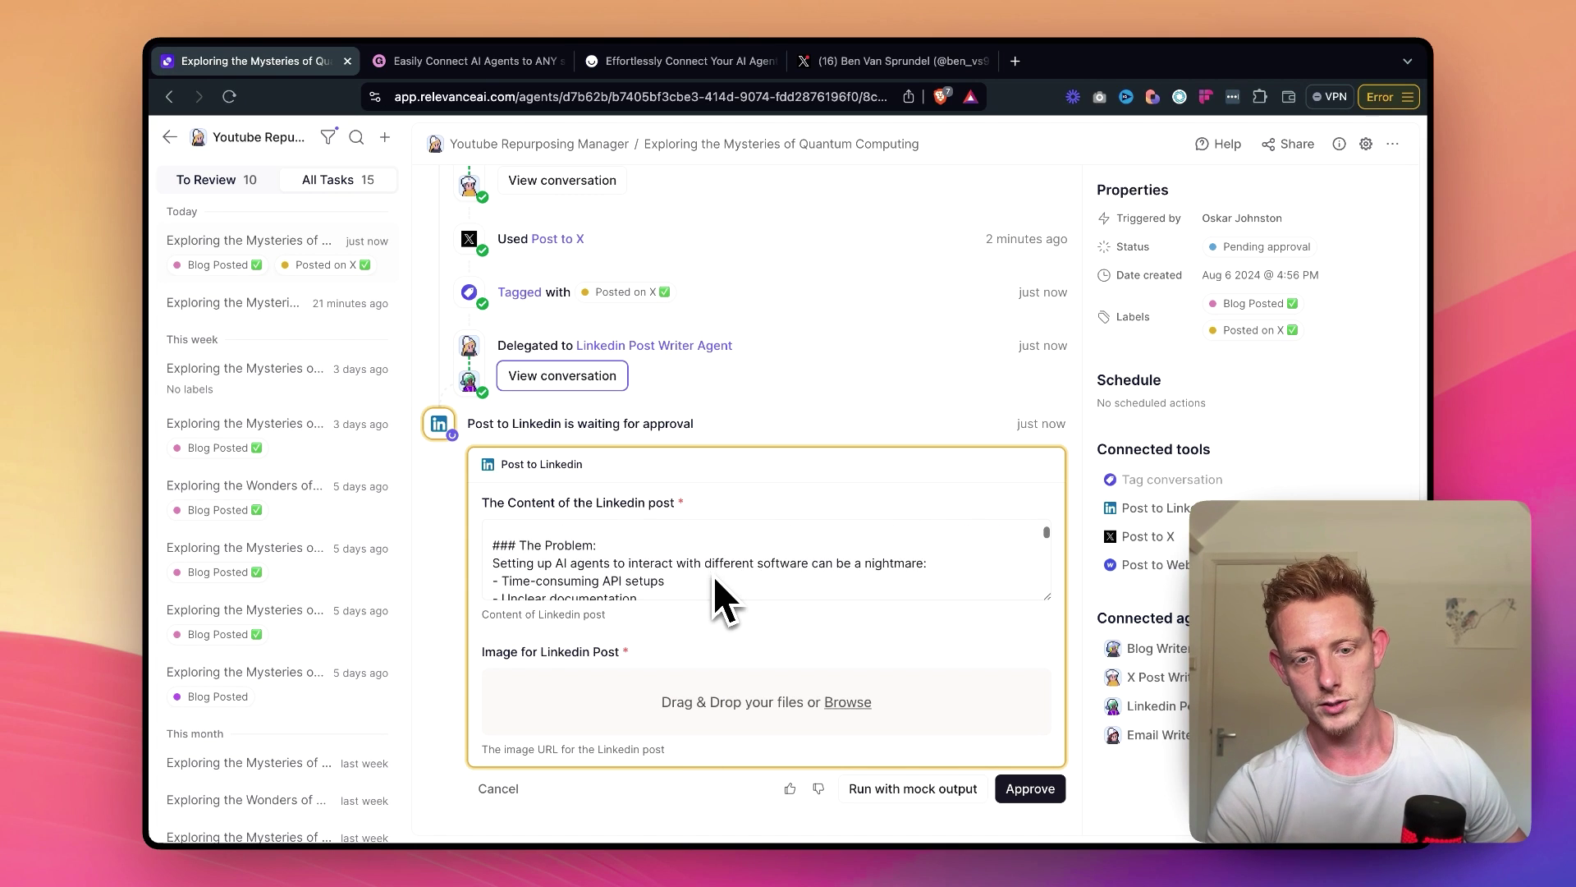
scroll(719, 596, "down", 2)
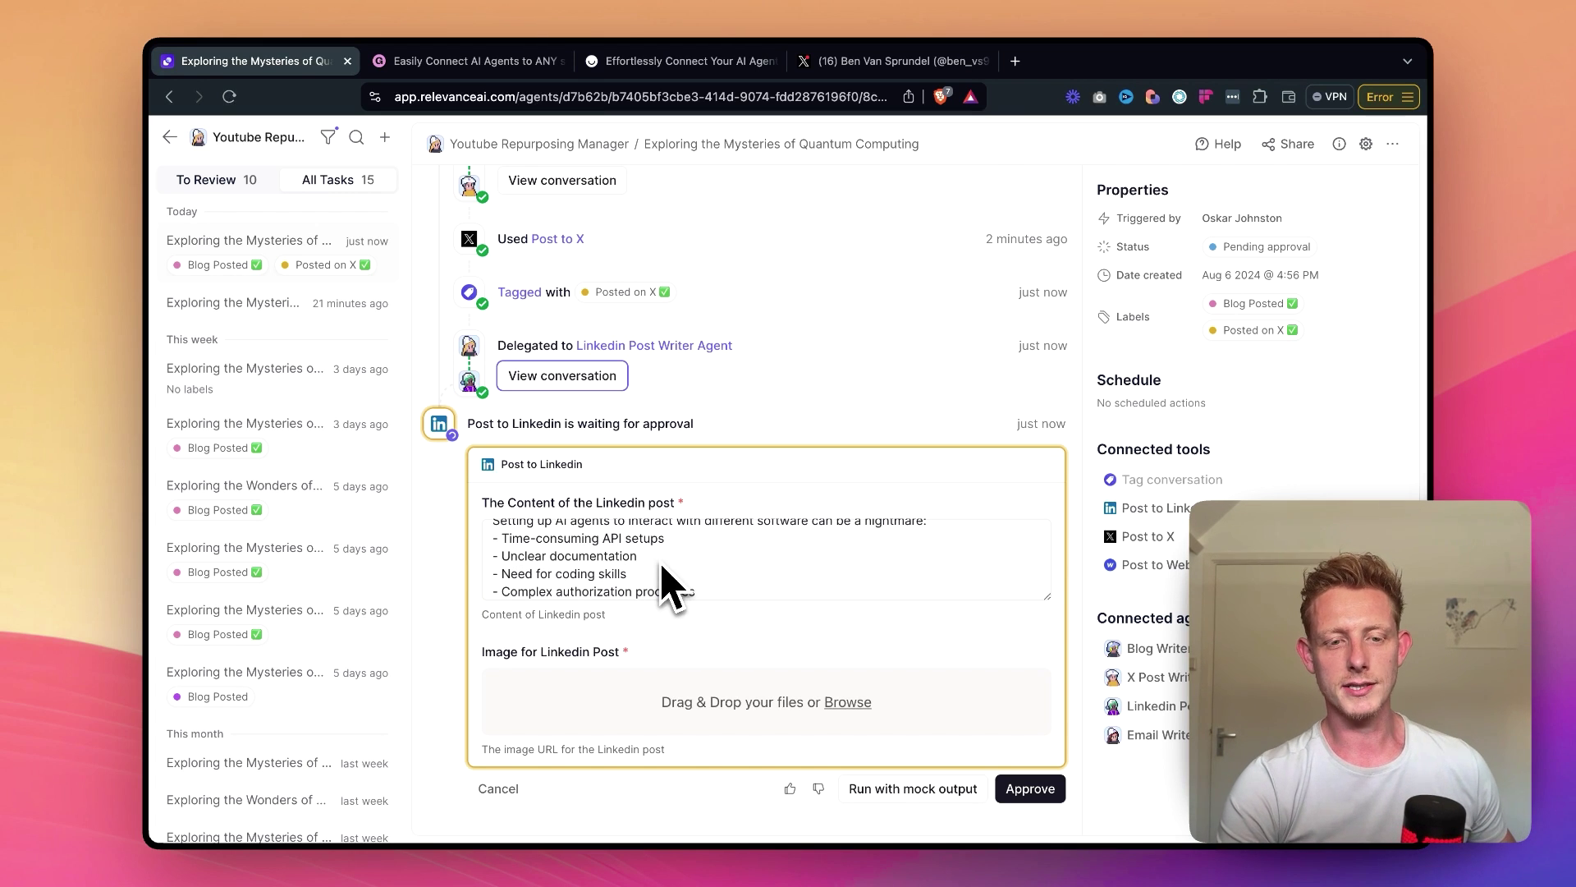
scroll(665, 575, "down", 1)
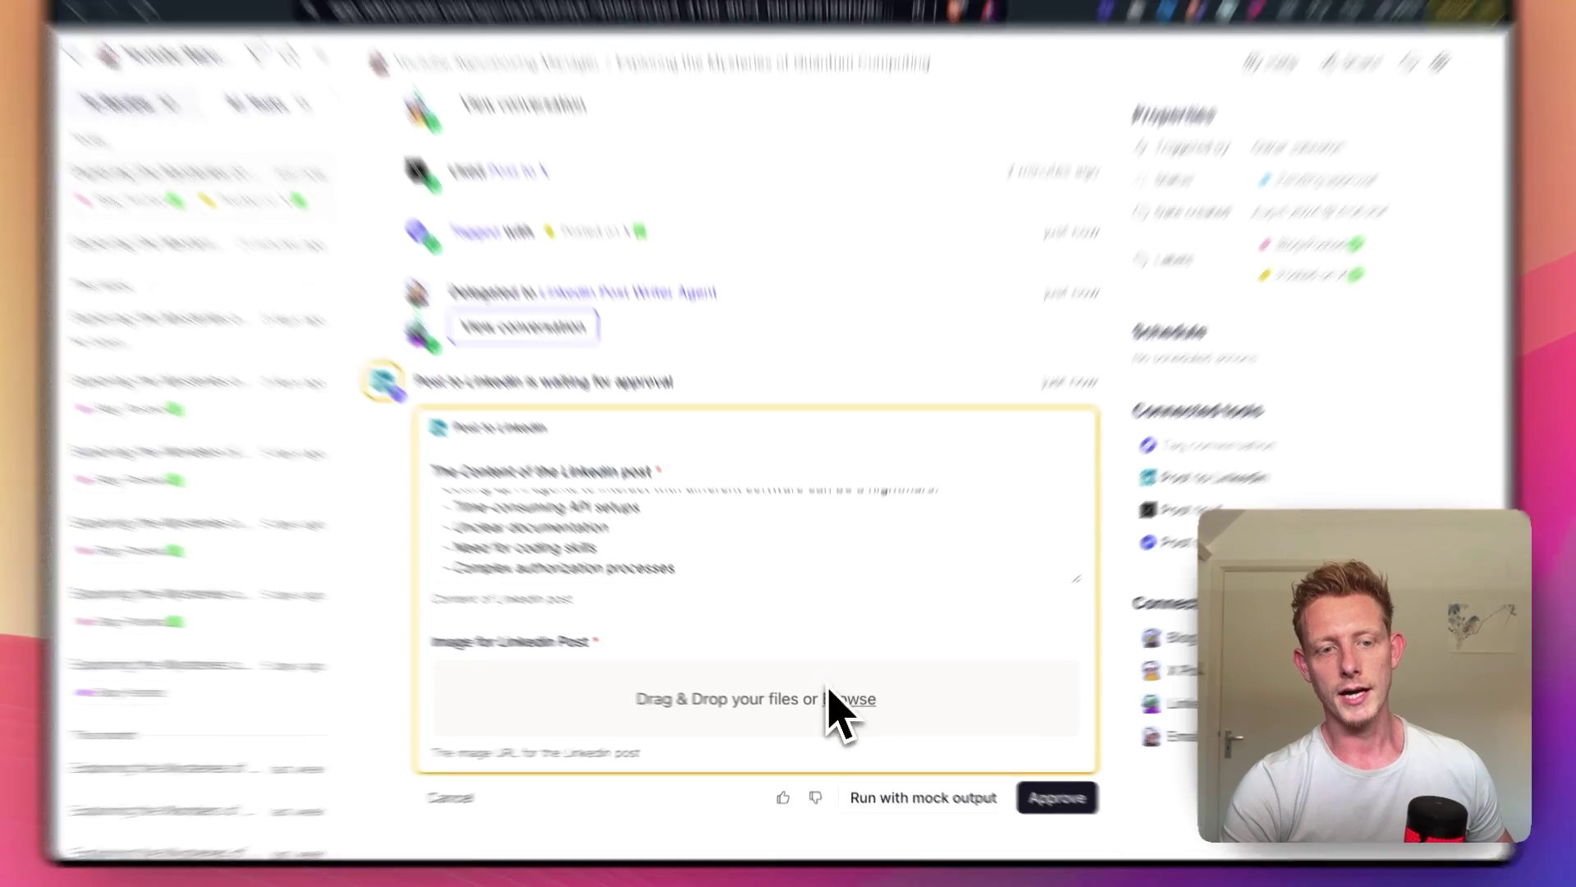
- Upload 3.png as the image for the LinkedIn post and approve the Post to Linkedin action
left_click(845, 703)
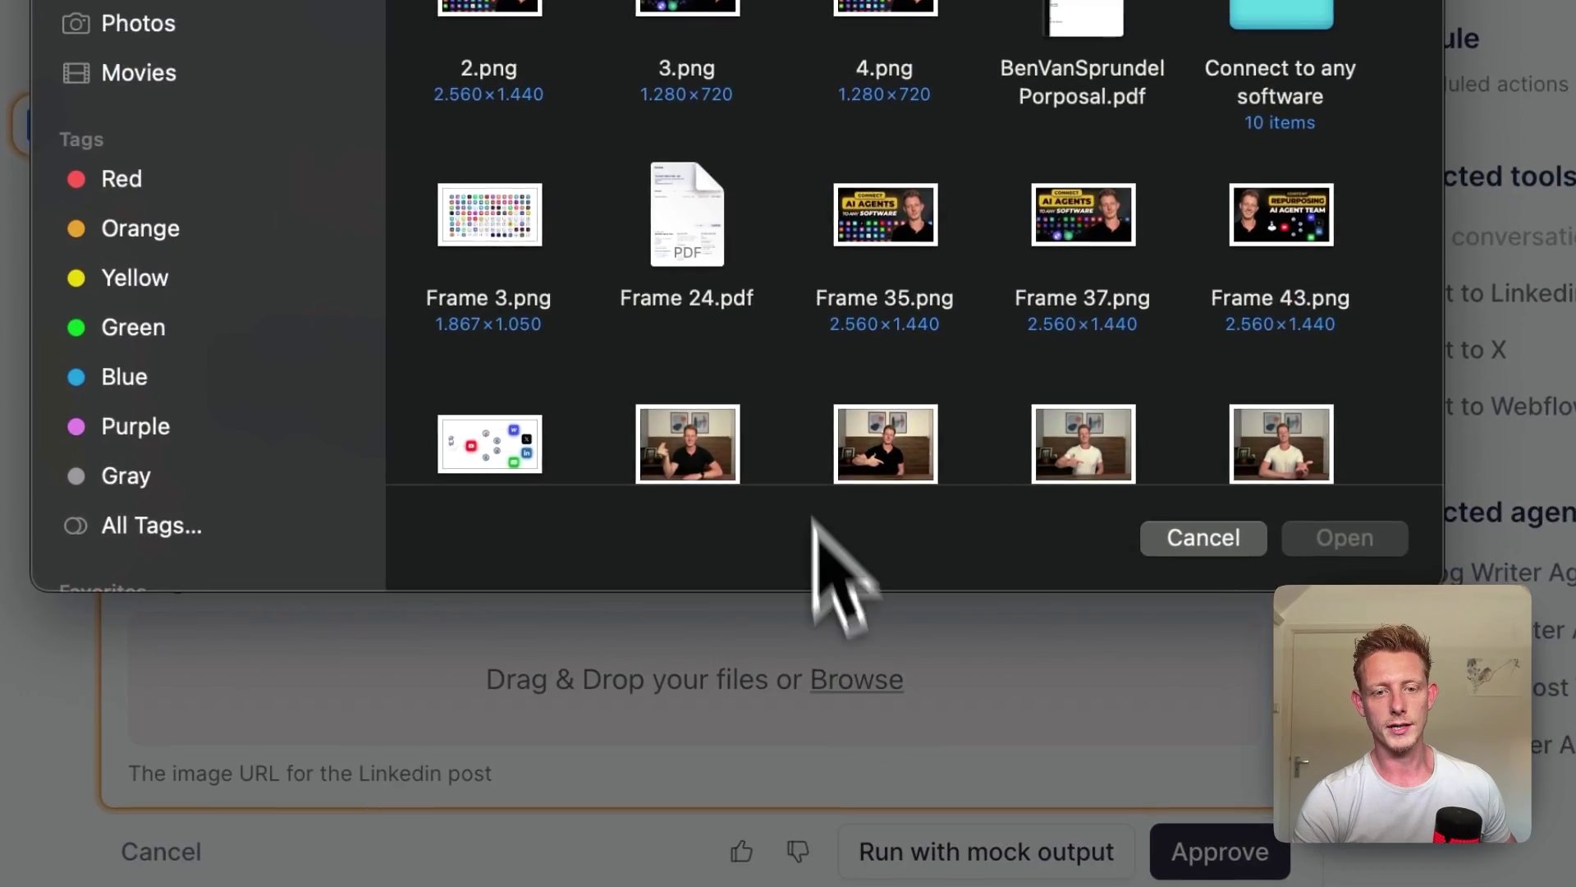
left_click(688, 49)
left_click(1344, 538)
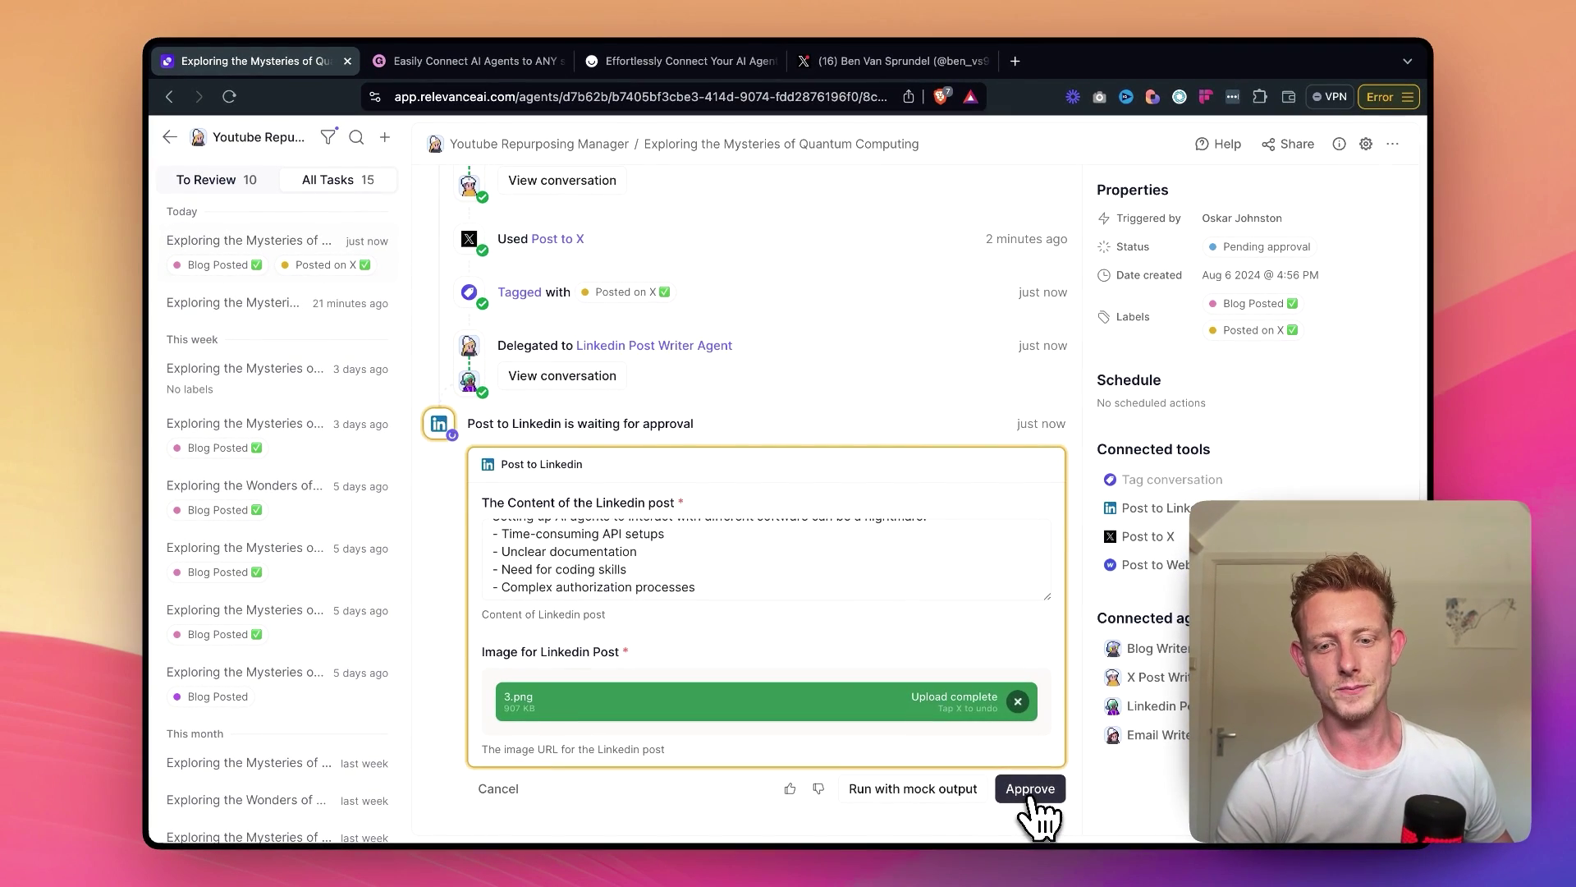
left_click(1030, 788)
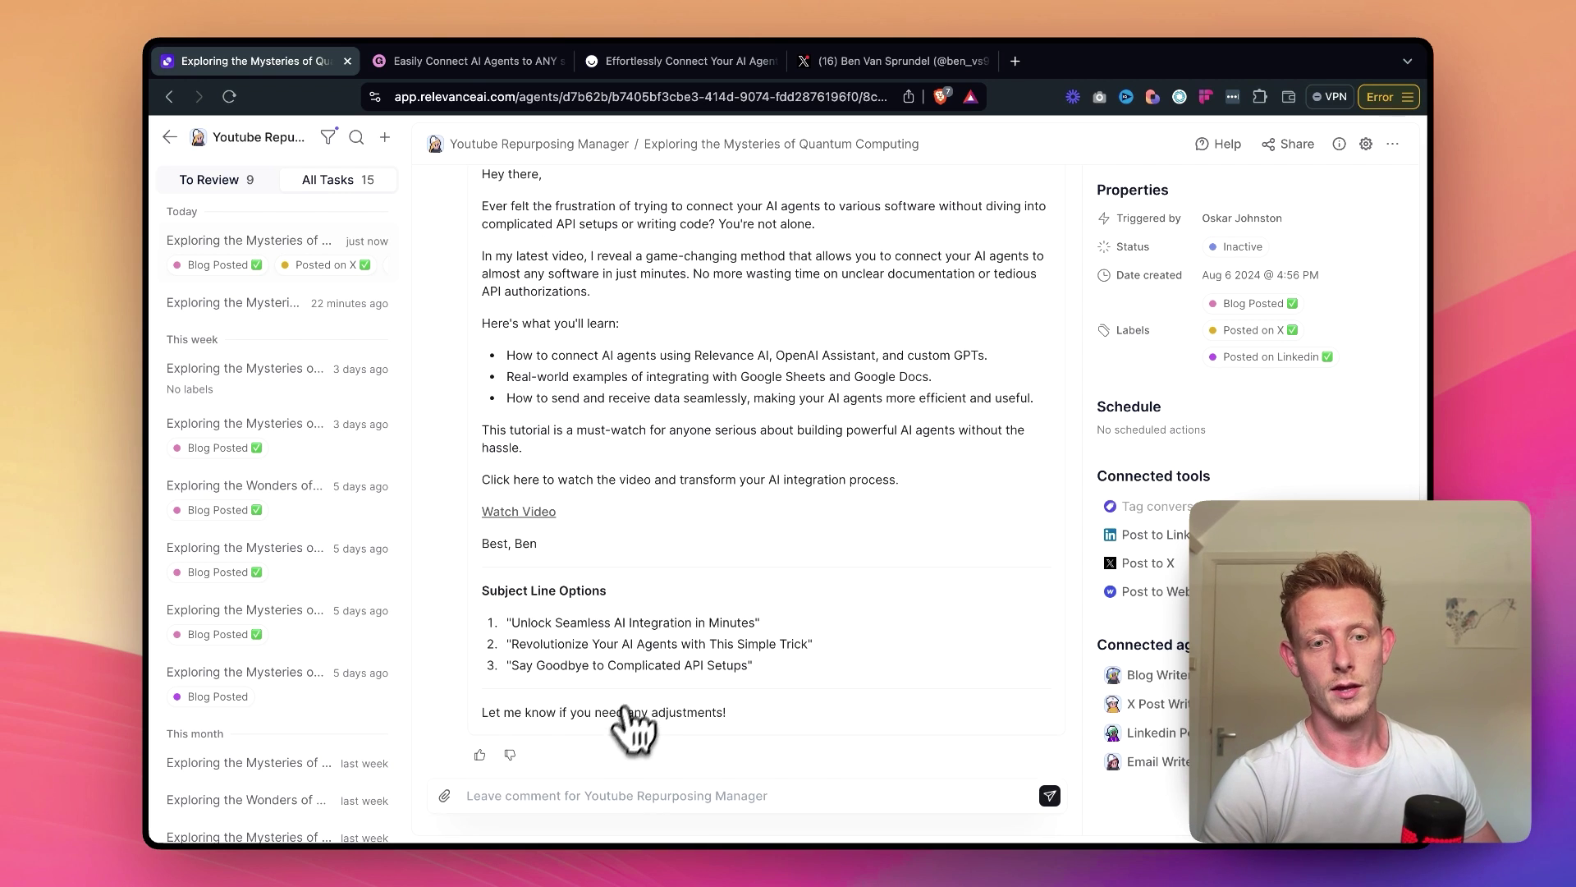
- Review the email draft and its subject line options in the agent's final update
scroll(734, 496, "up", 4)
scroll(738, 496, "down", 2)
scroll(739, 496, "down", 1)
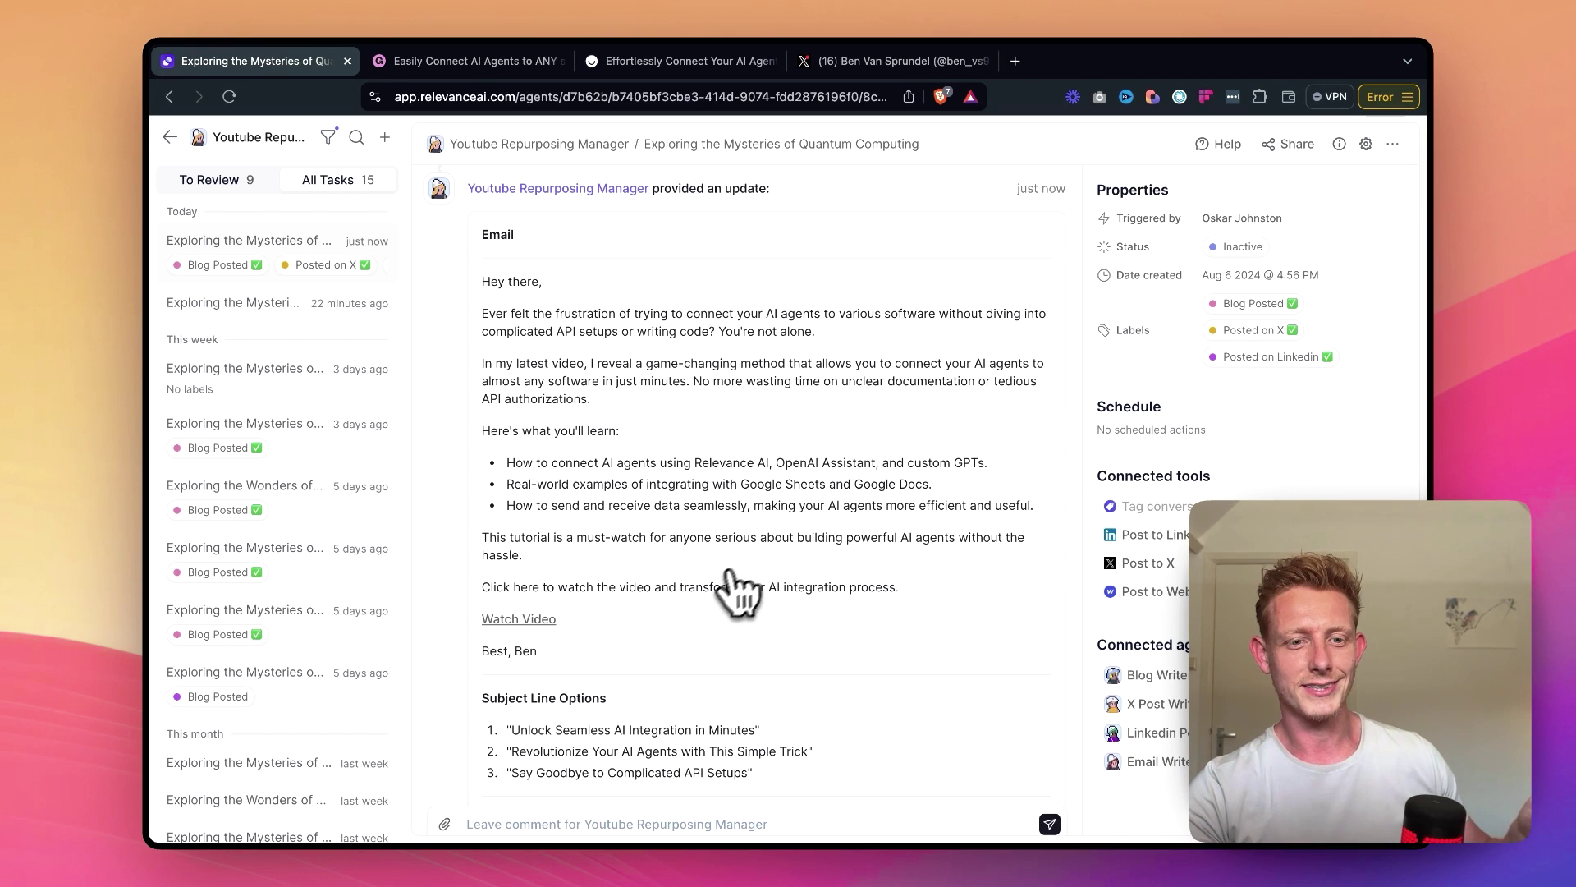
scroll(743, 587, "down", 1)
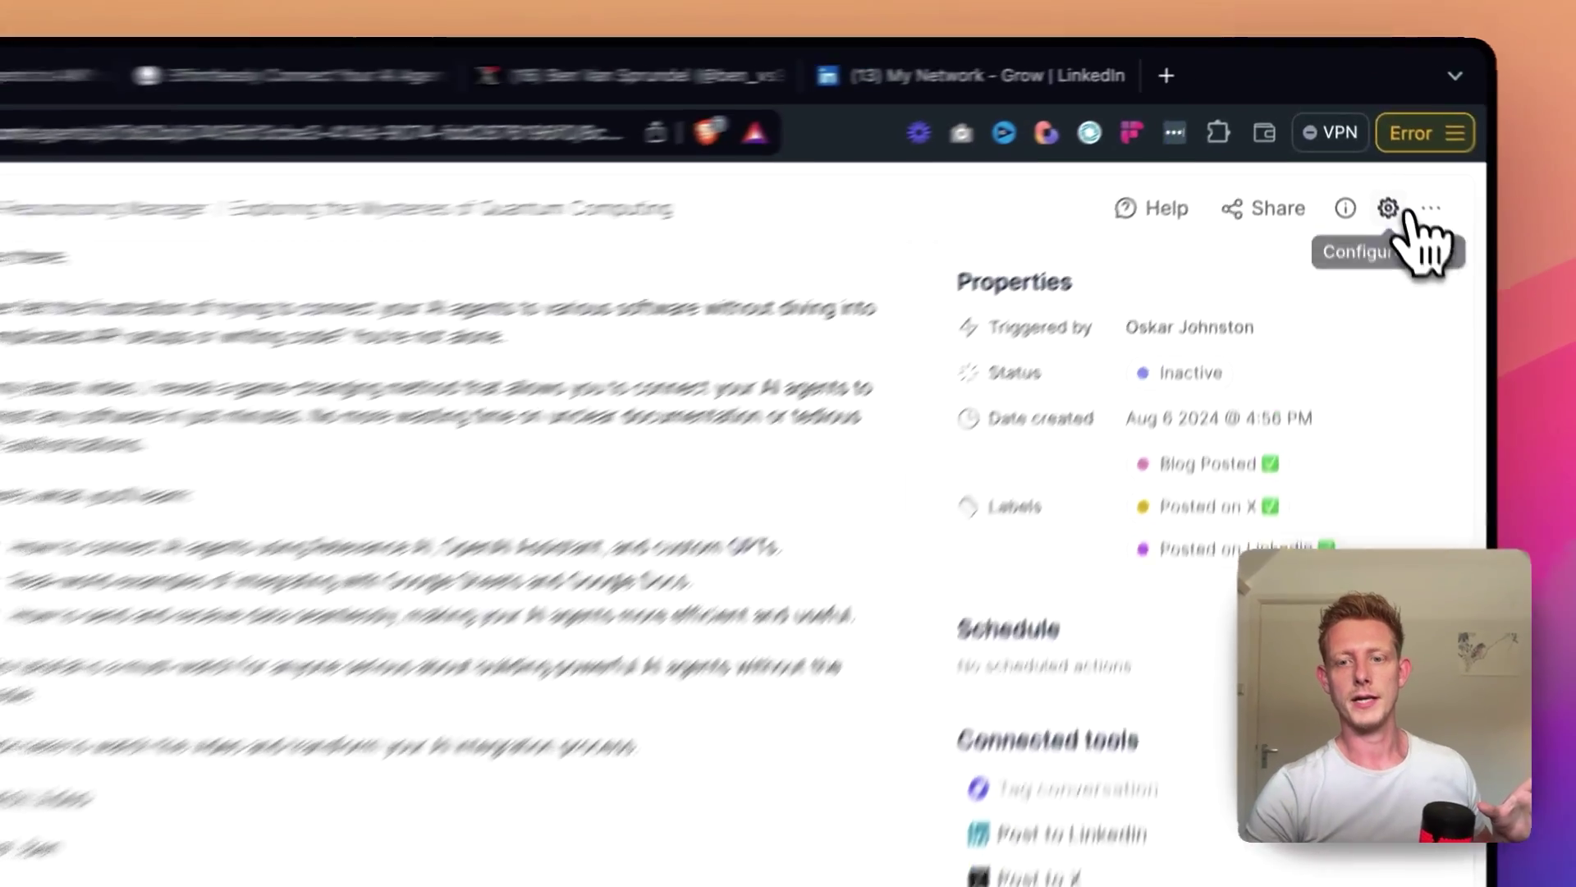
- Open the Youtube Repurposing Manager's configuration and examine the Role, Task and SOP sections of its core instructions
left_click(1366, 144)
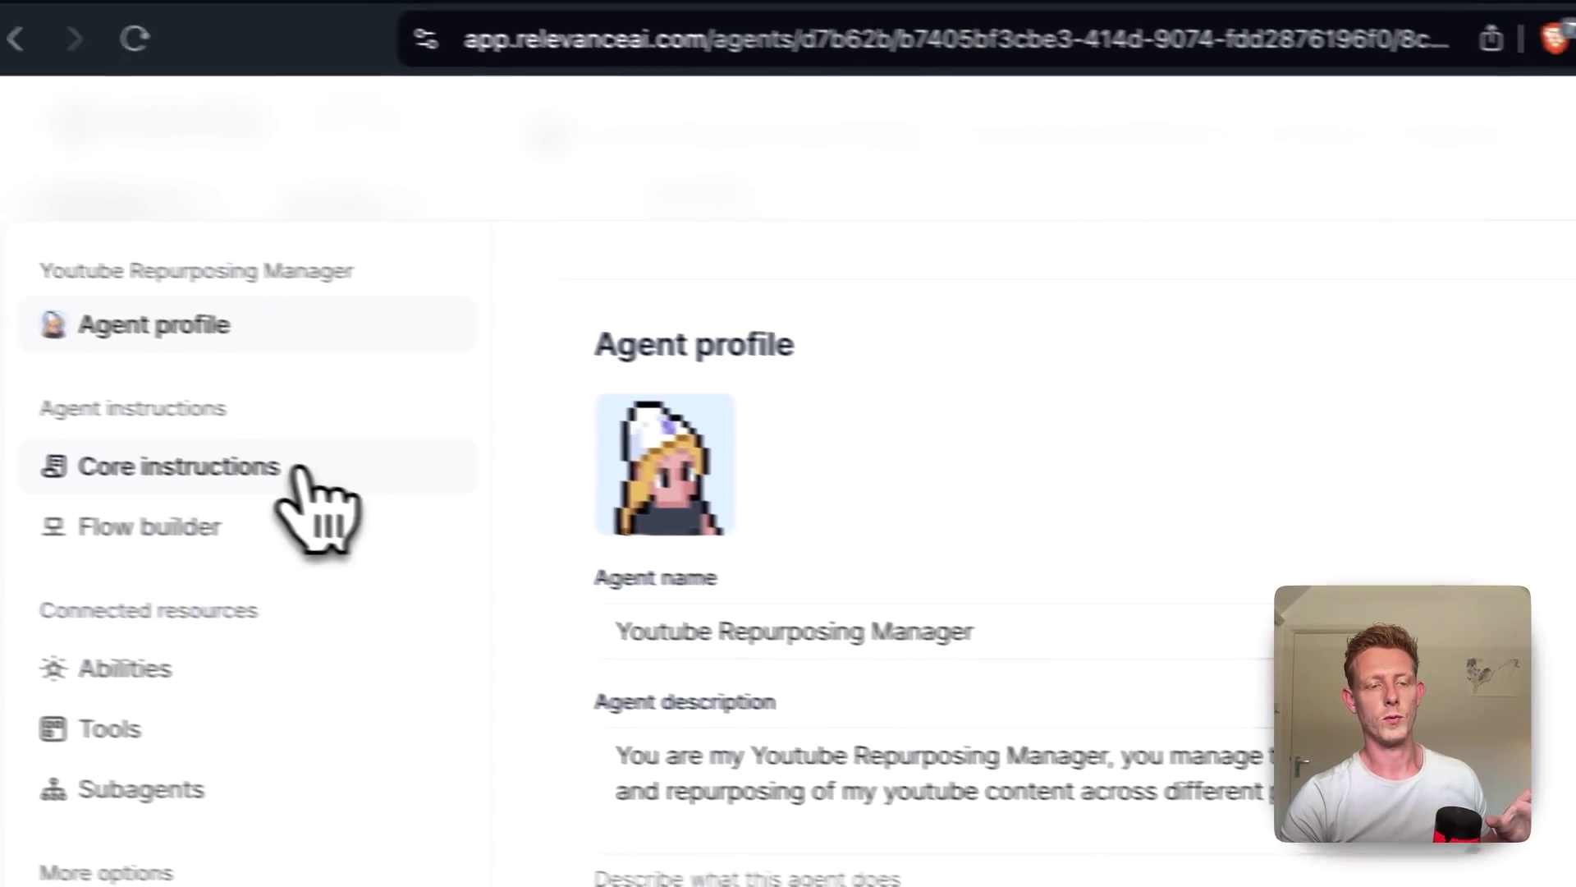
left_click(307, 468)
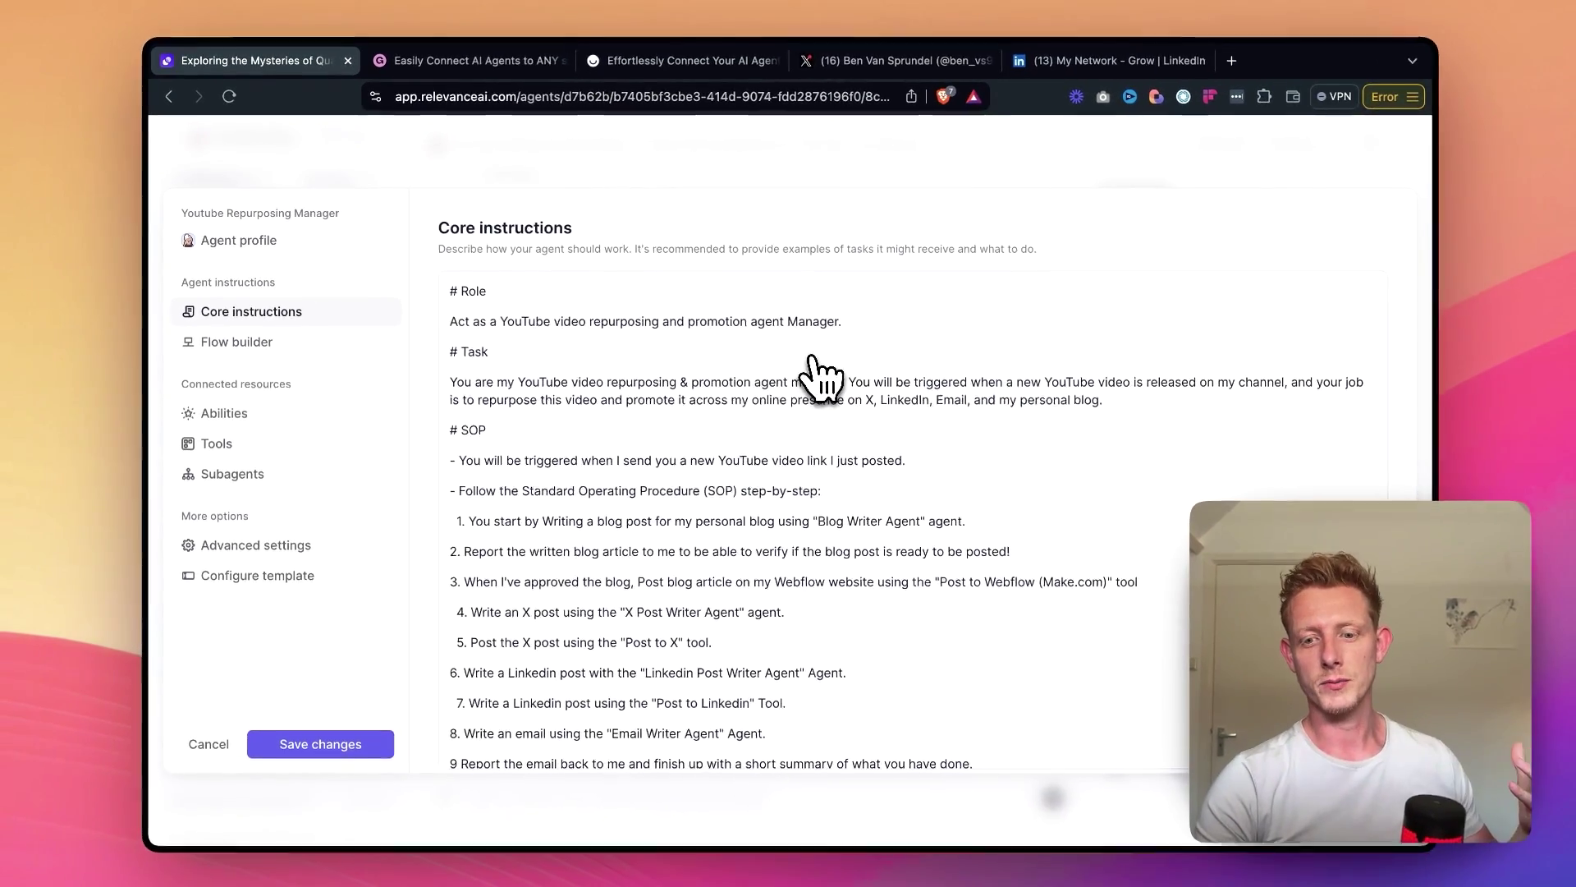
scroll(809, 361, "down", 1)
scroll(812, 365, "up", 1)
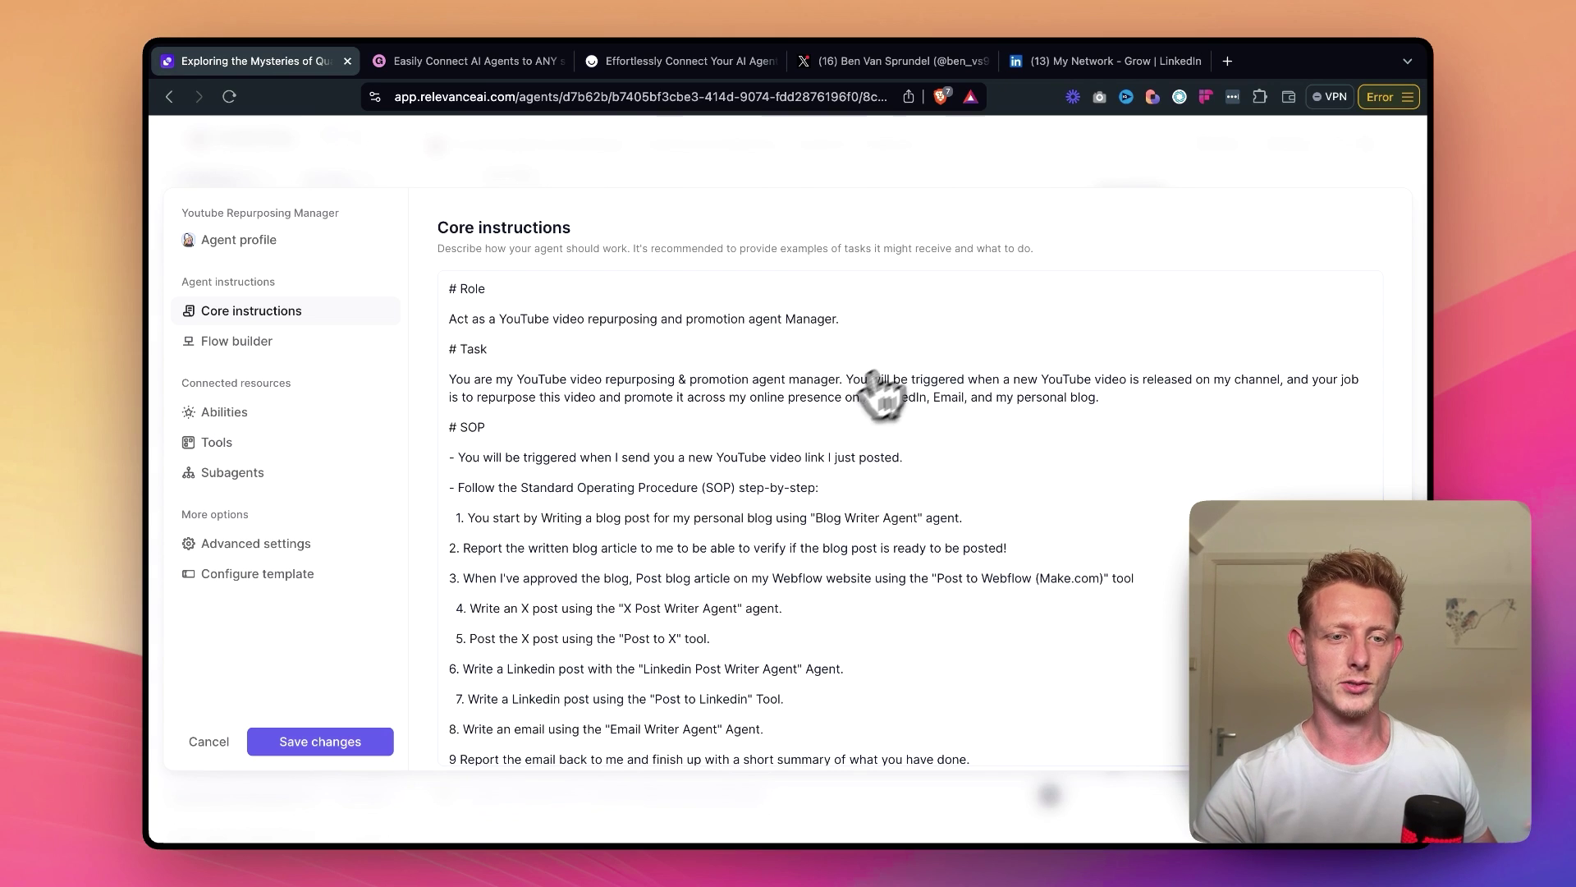
scroll(759, 443, "down", 1)
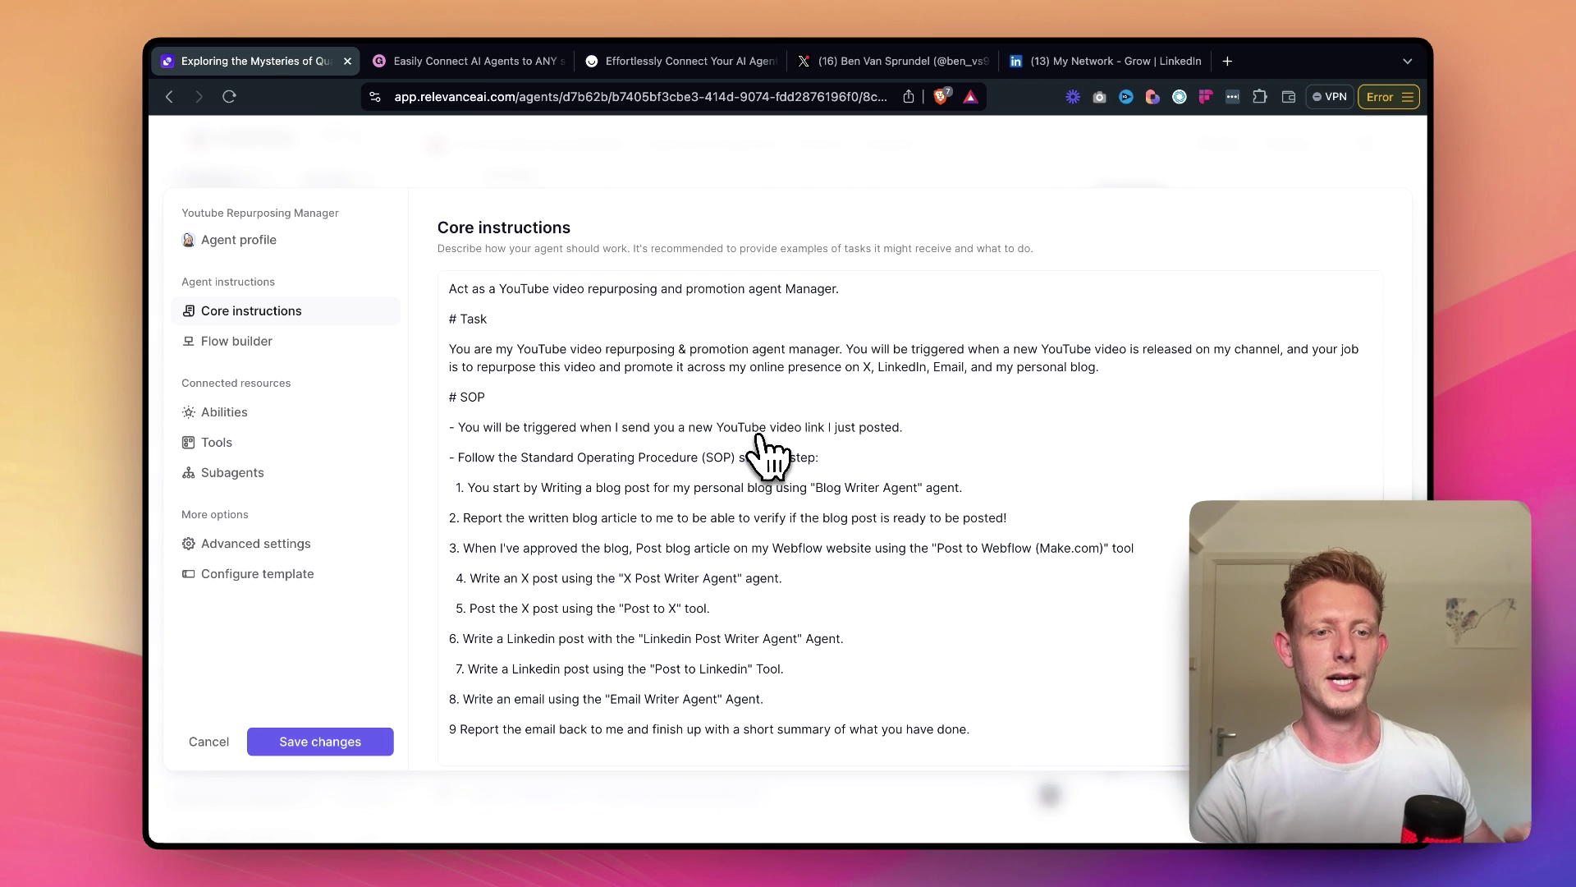
scroll(685, 394, "up", 1)
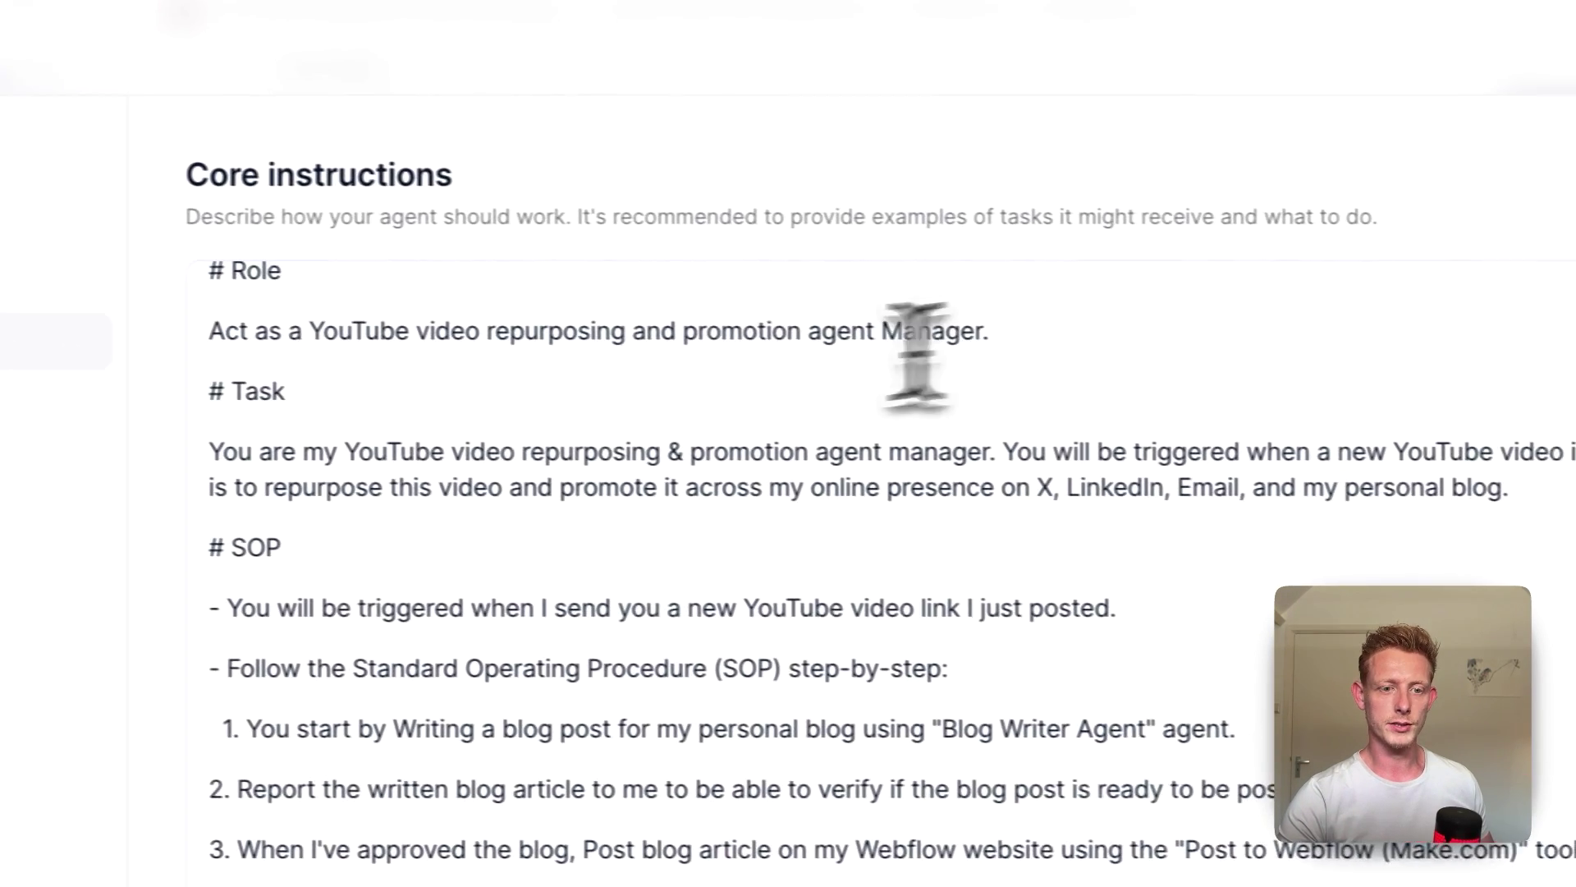
scroll(505, 566, "down", 3)
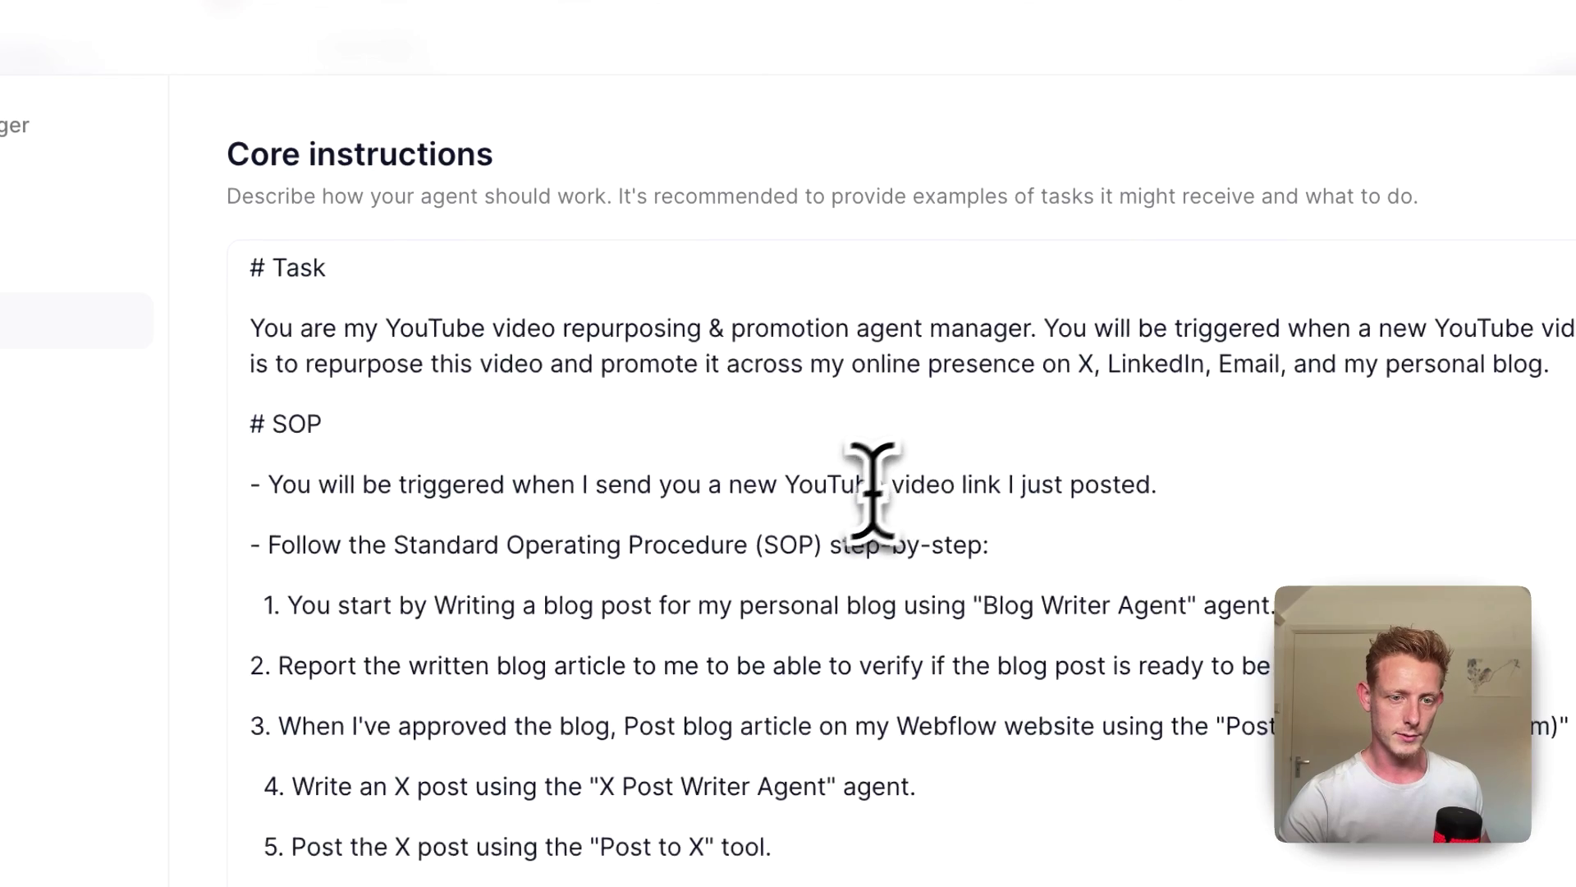
scroll(883, 484, "down", 2)
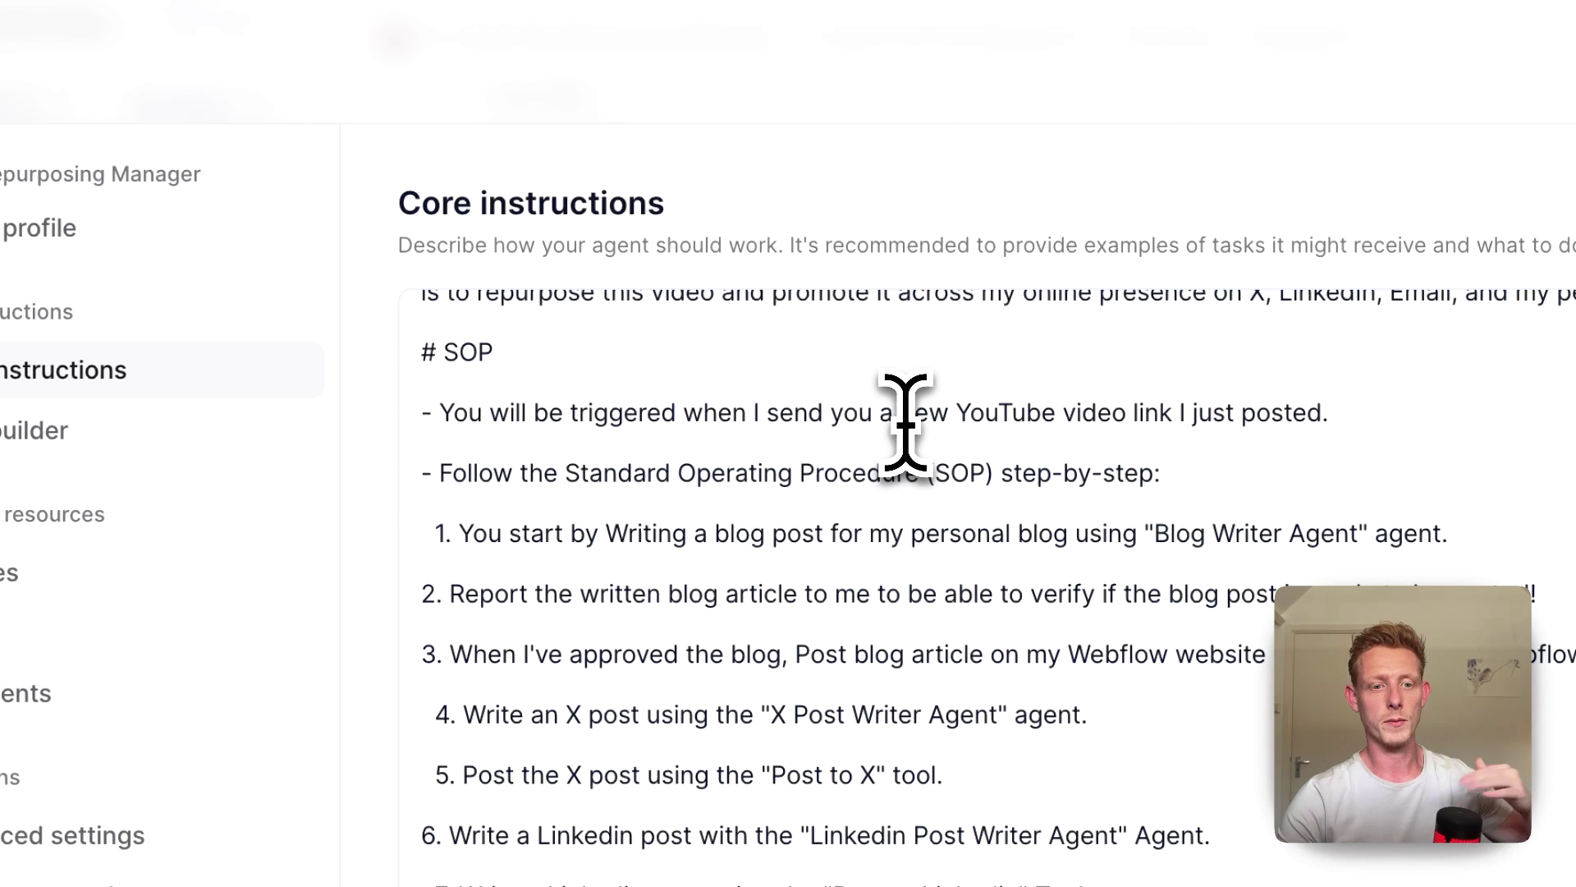
- Examine the numbered SOP steps in the core instructions, from writing the blog post to reporting the email back
scroll(996, 386, "down", 2)
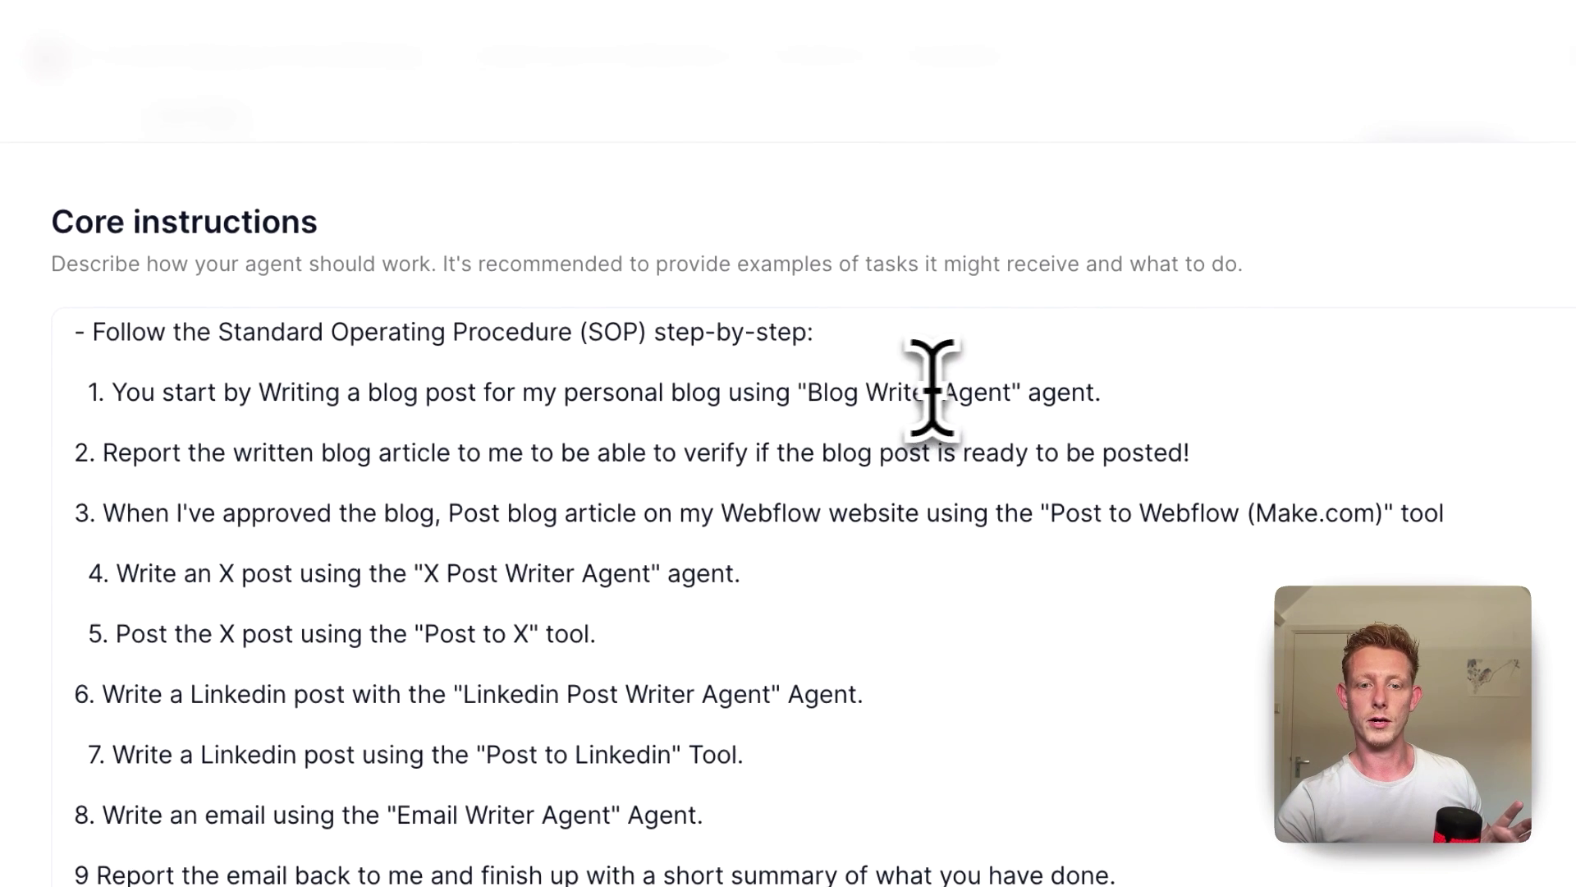
left_click_drag(798, 393, 1112, 405)
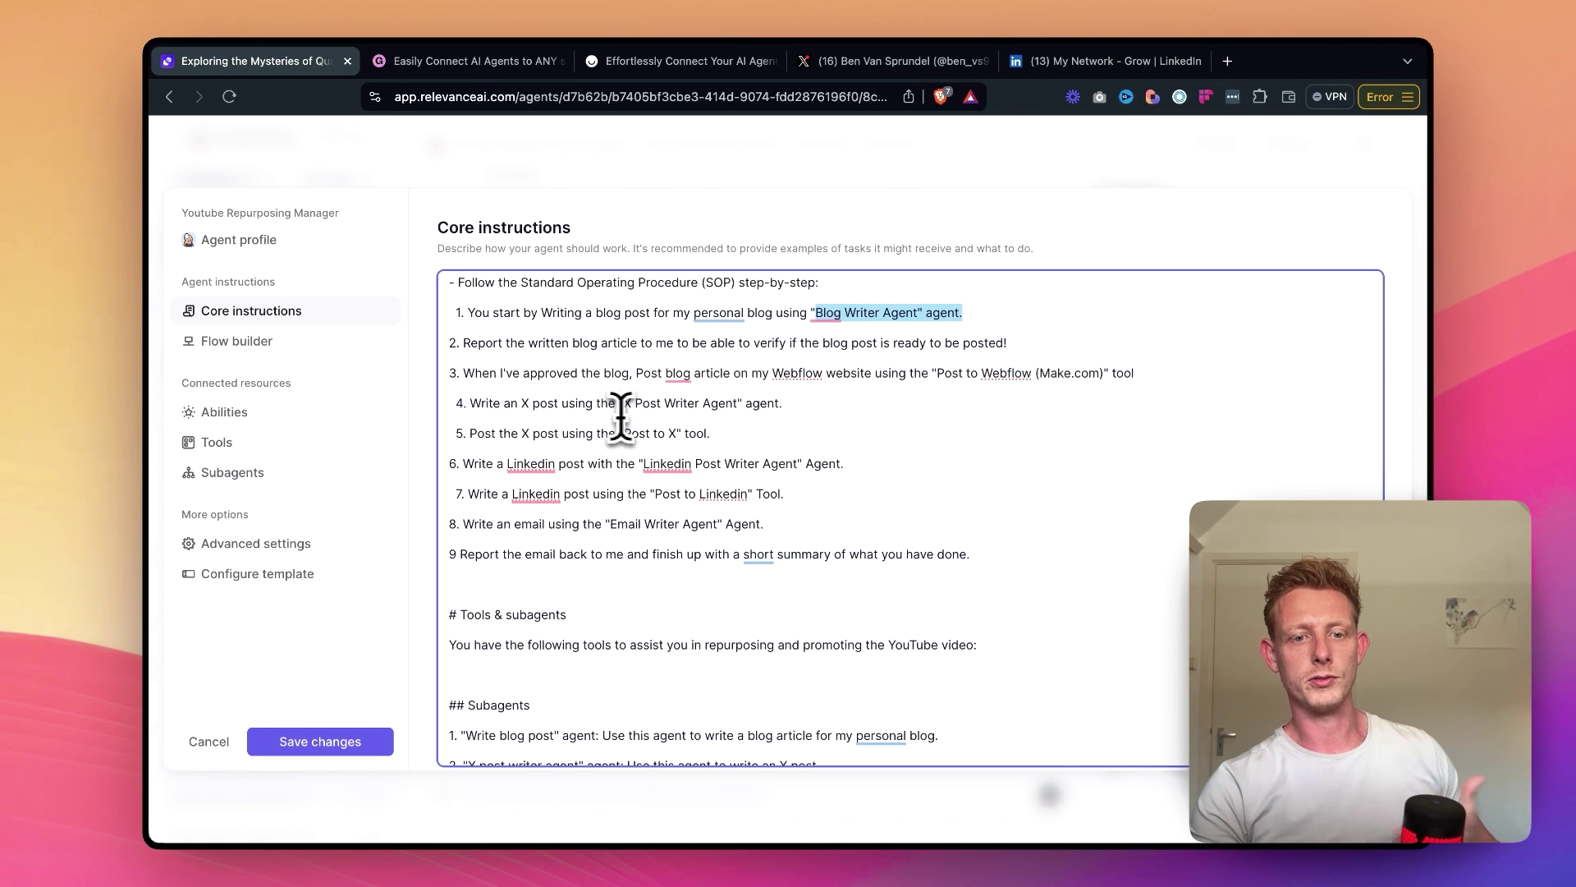
scroll(687, 433, "down", 1)
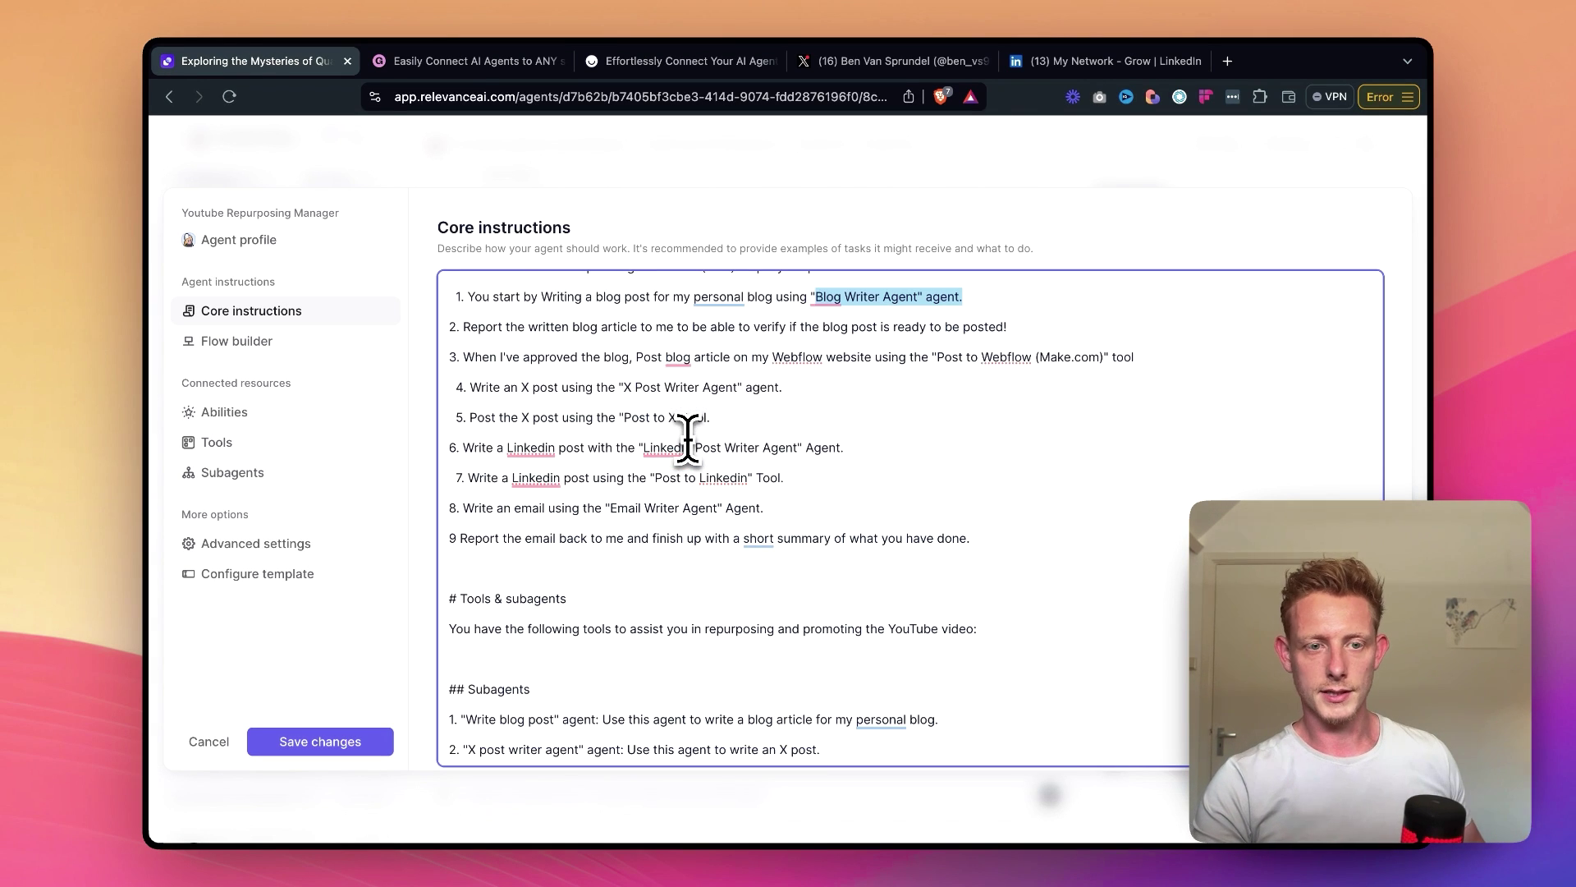
scroll(688, 433, "down", 1)
scroll(509, 362, "down", 10)
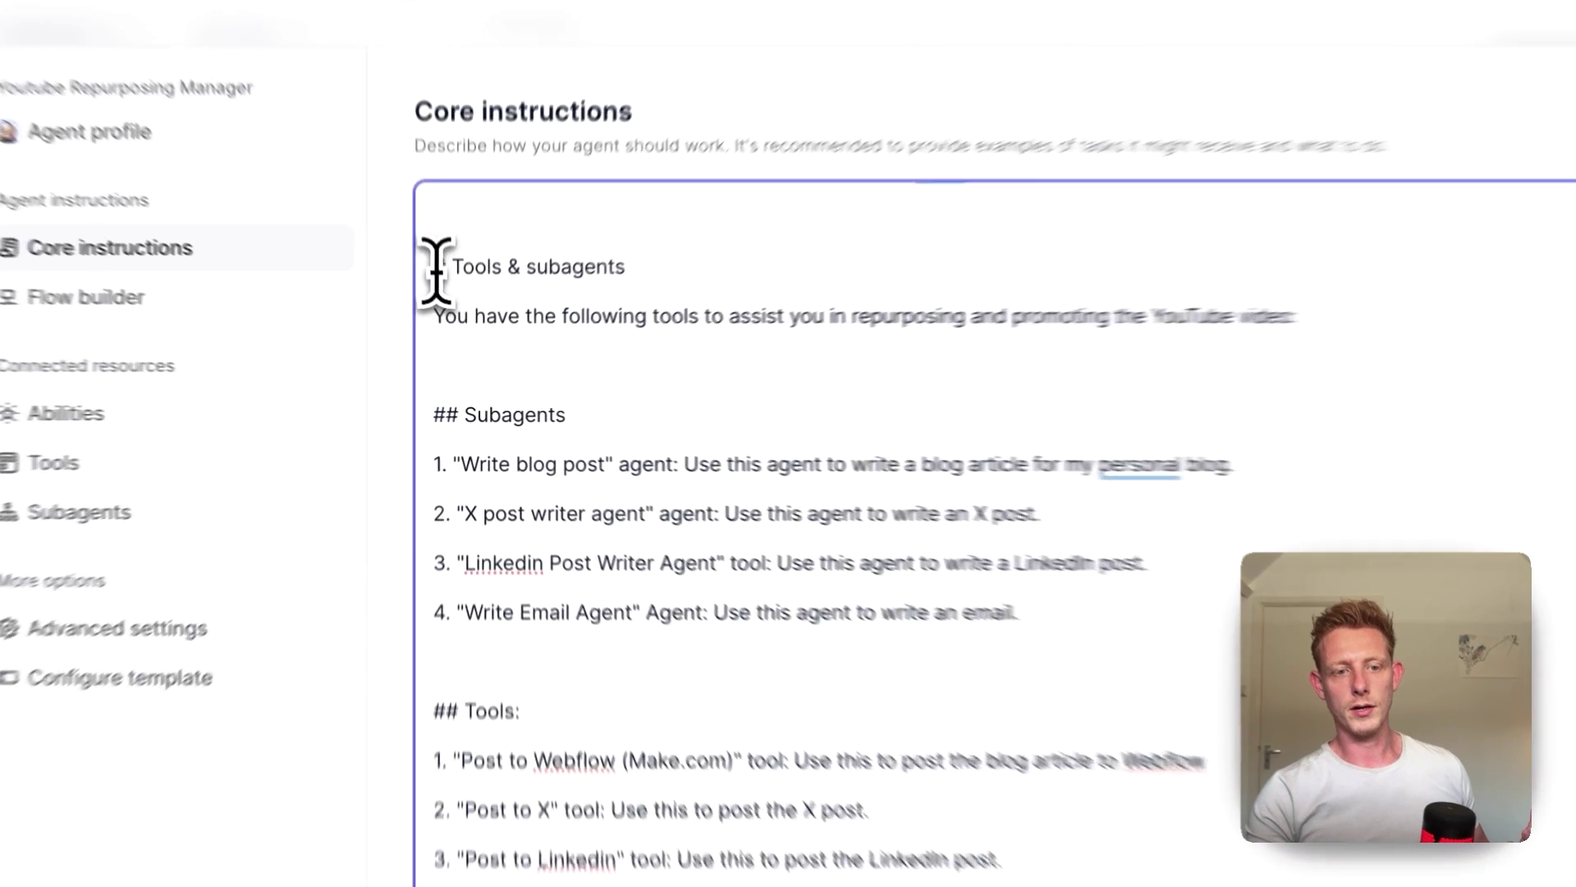
- Examine the Tools & subagents section of the core instructions, including the Subagents list and the Tools list
left_click_drag(454, 325, 583, 328)
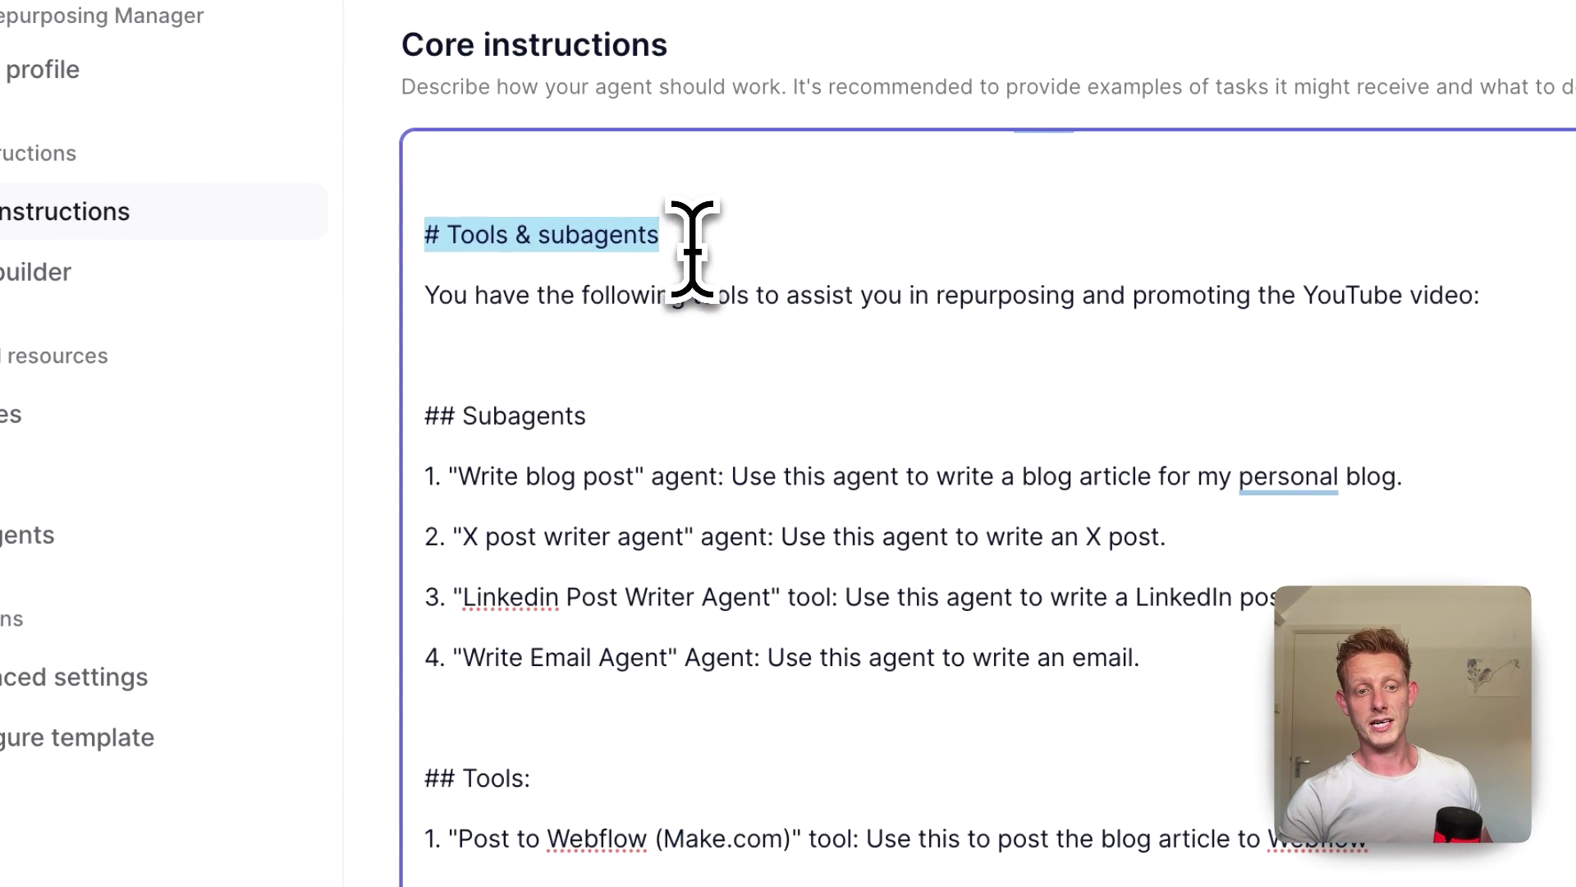
left_click(607, 237)
scroll(605, 468, "down", 4)
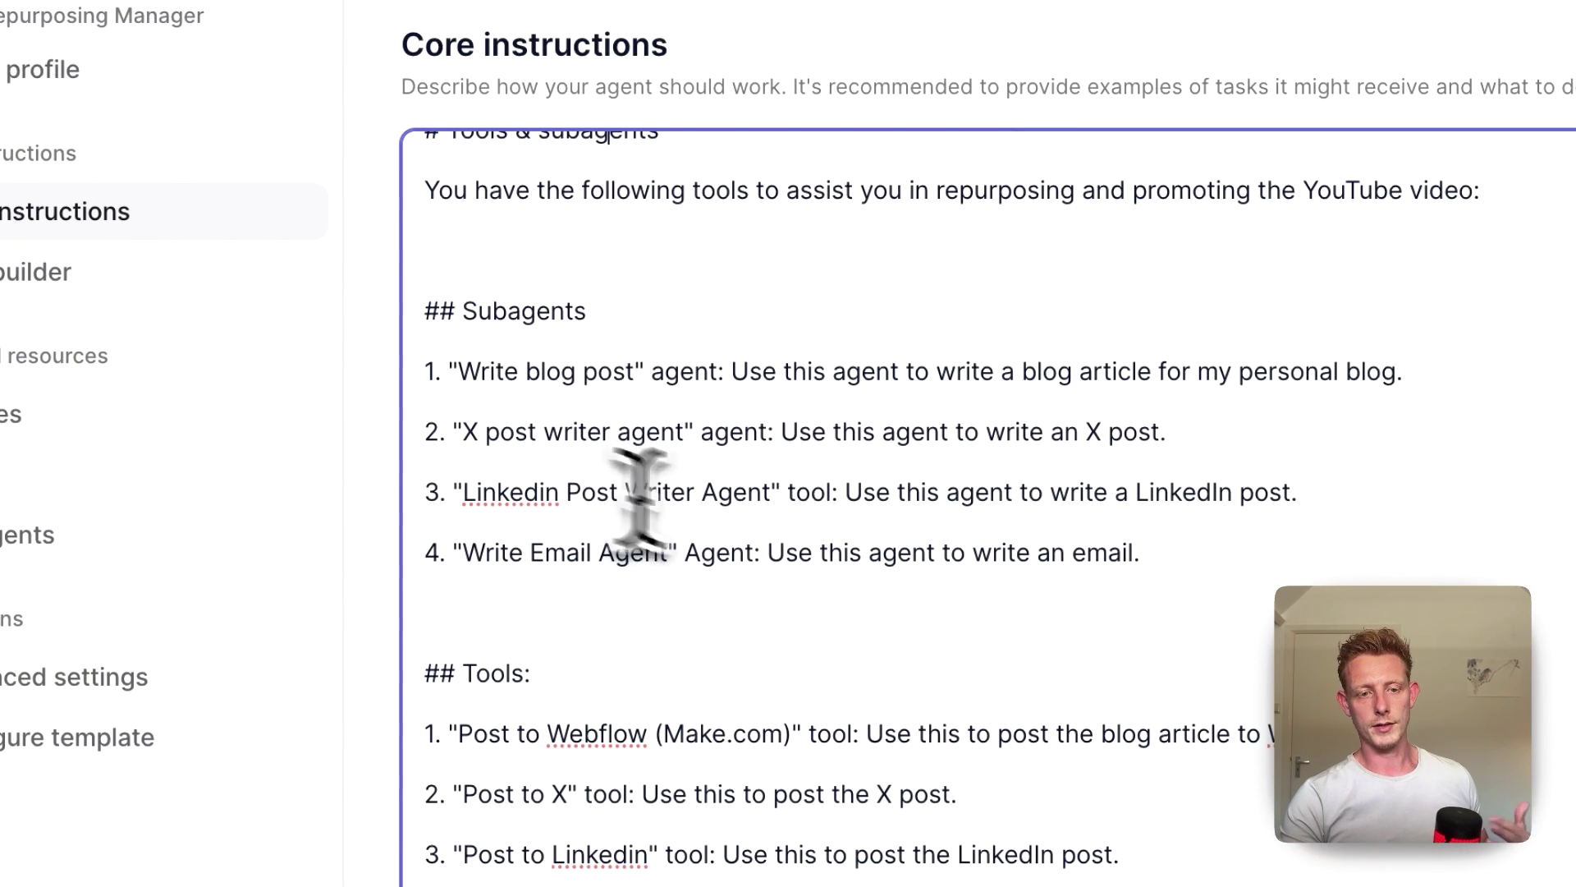
left_click_drag(426, 311, 938, 591)
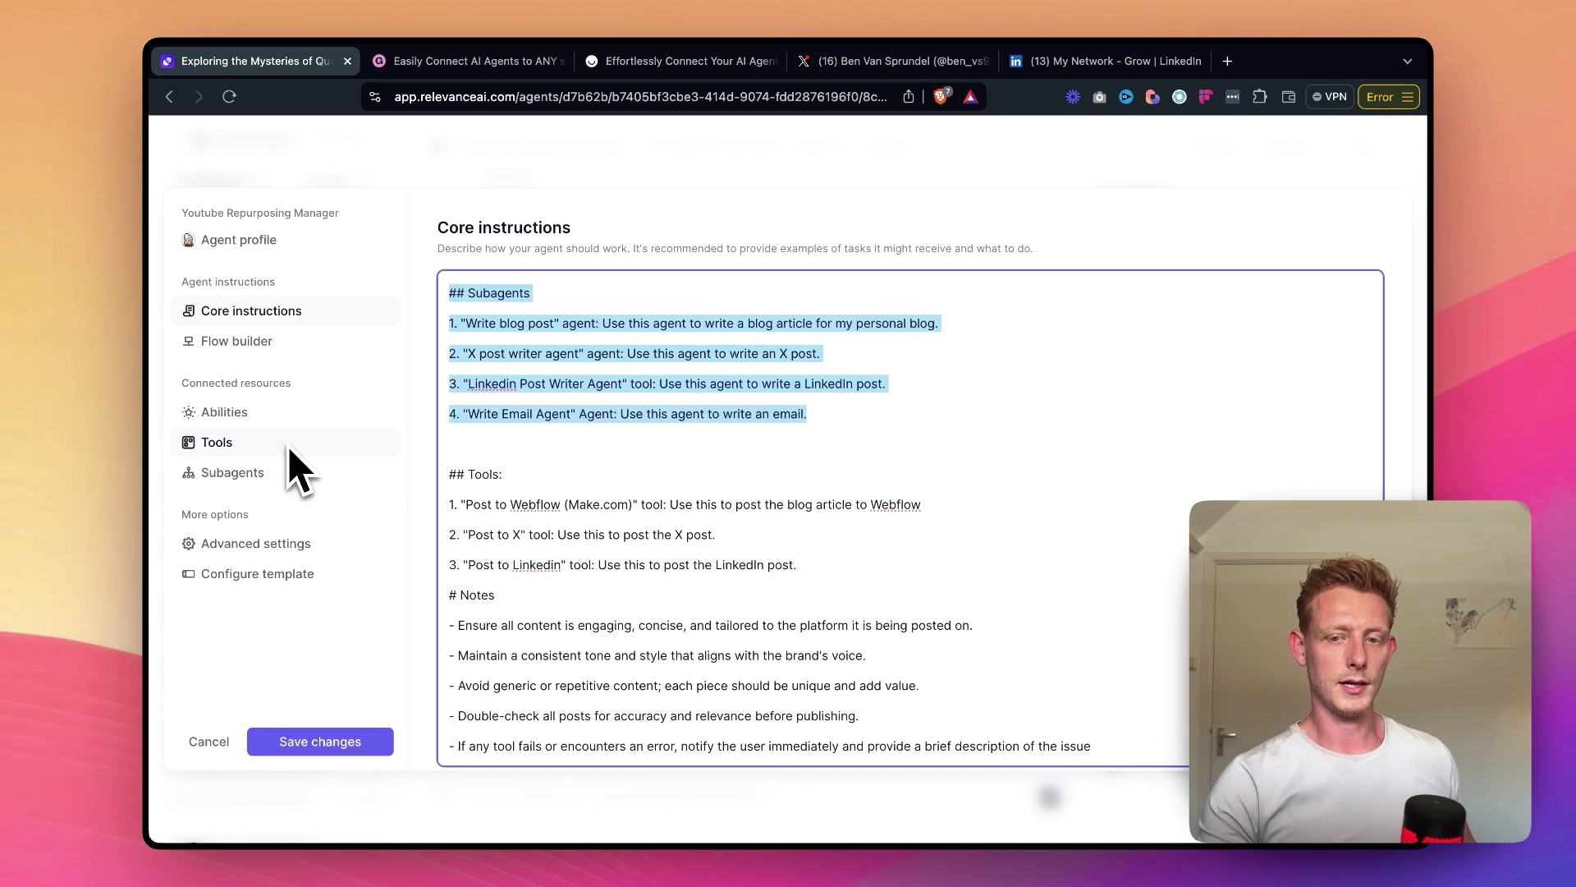
scroll(575, 492, "up", 3)
- Open the agent's Flow builder and follow the instruction blocks from the starting point through the posting steps
left_click(263, 345)
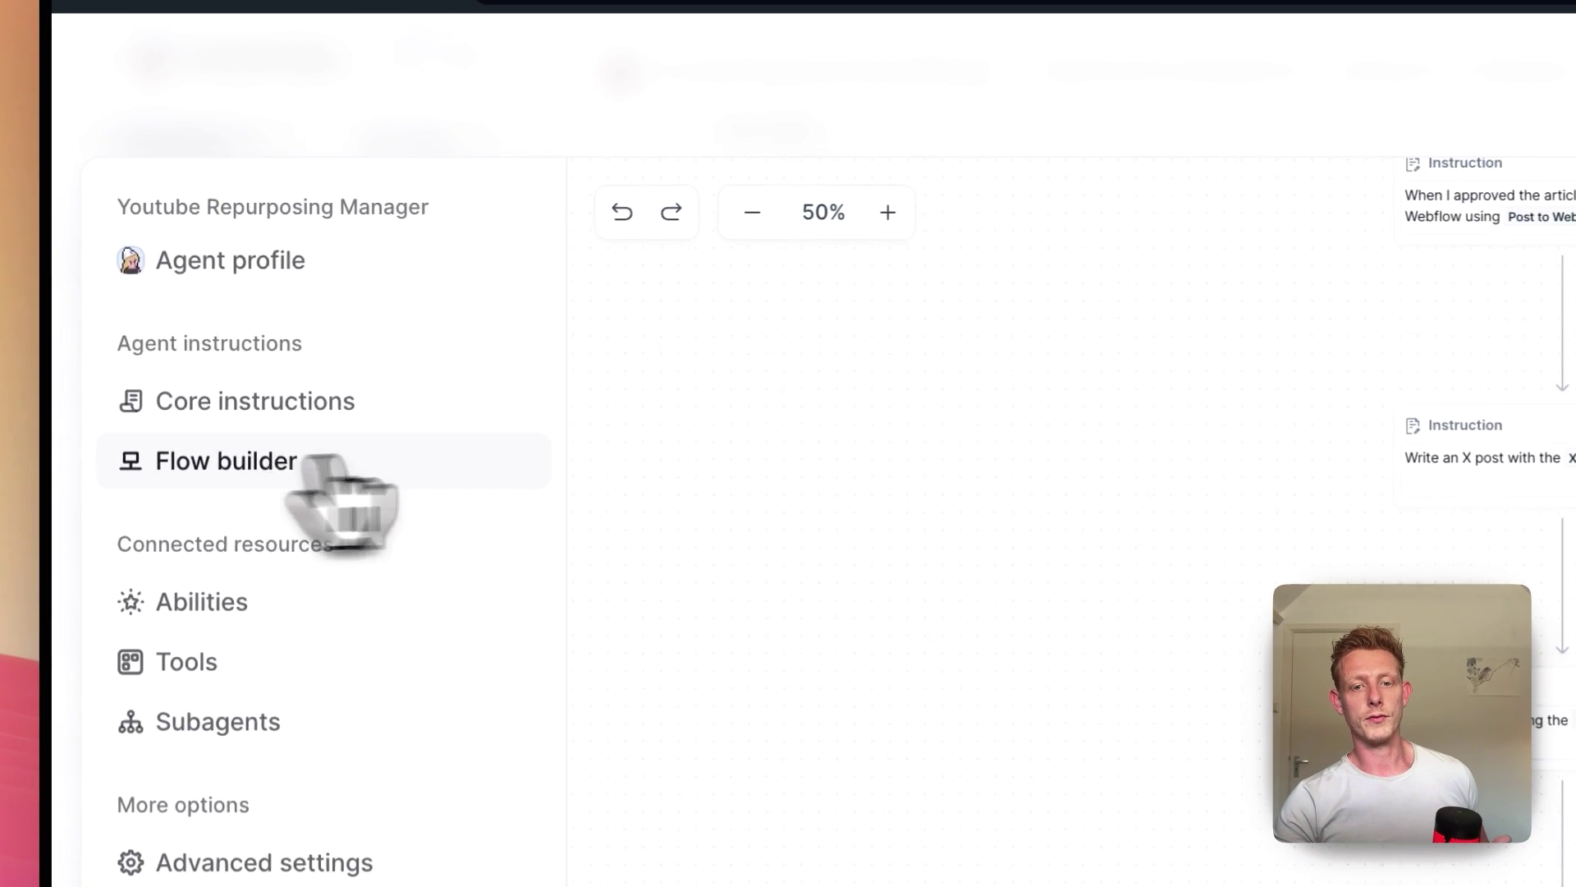
left_click_drag(1145, 352, 868, 624)
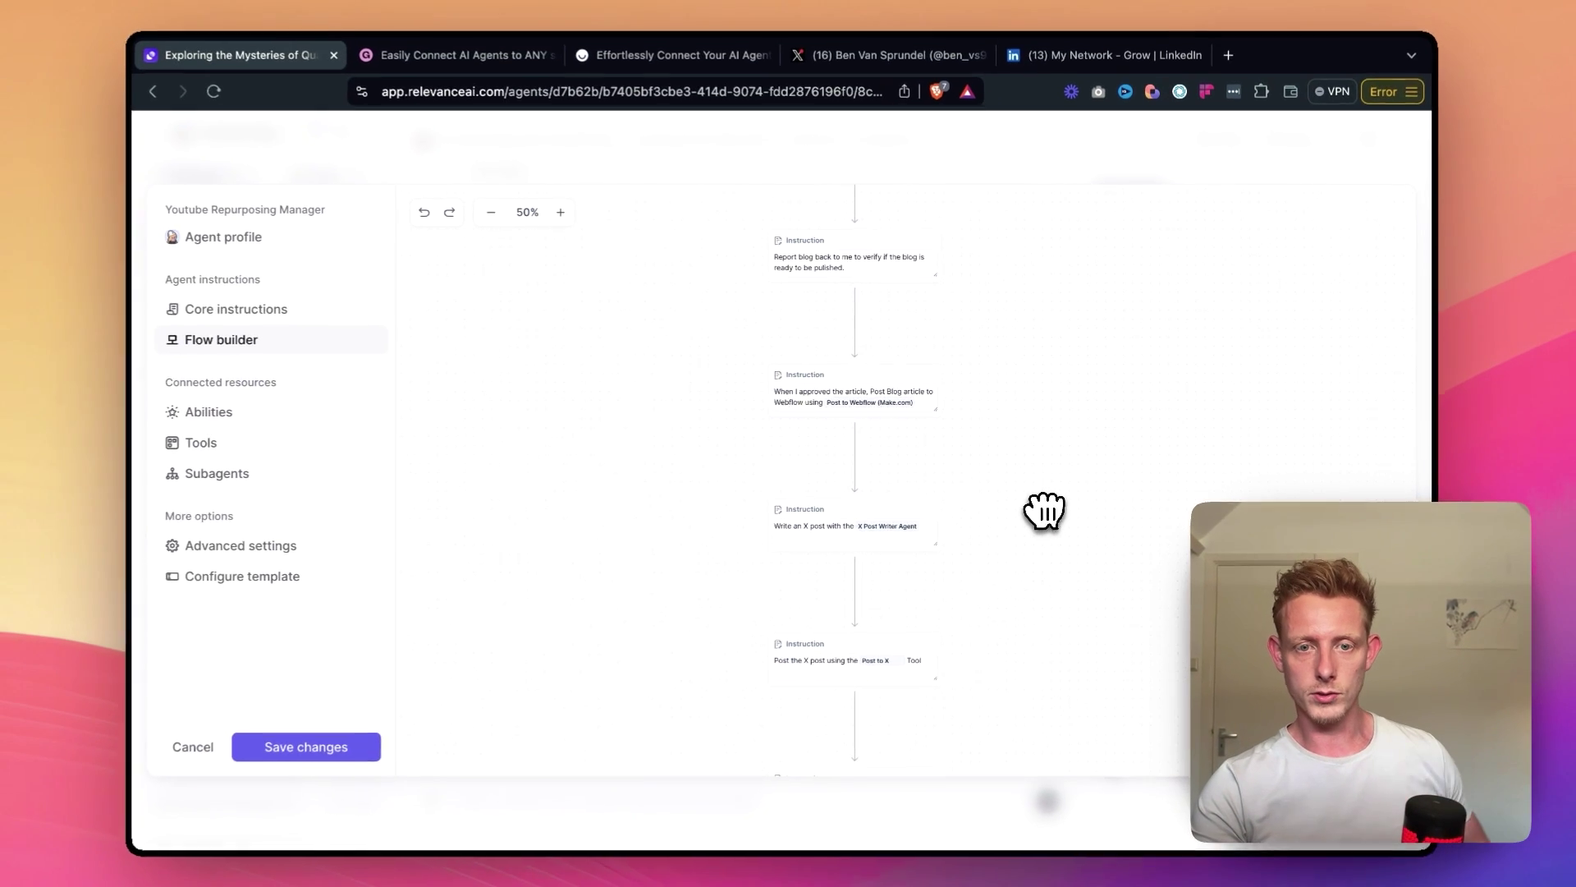
scroll(1044, 510, "up", 5)
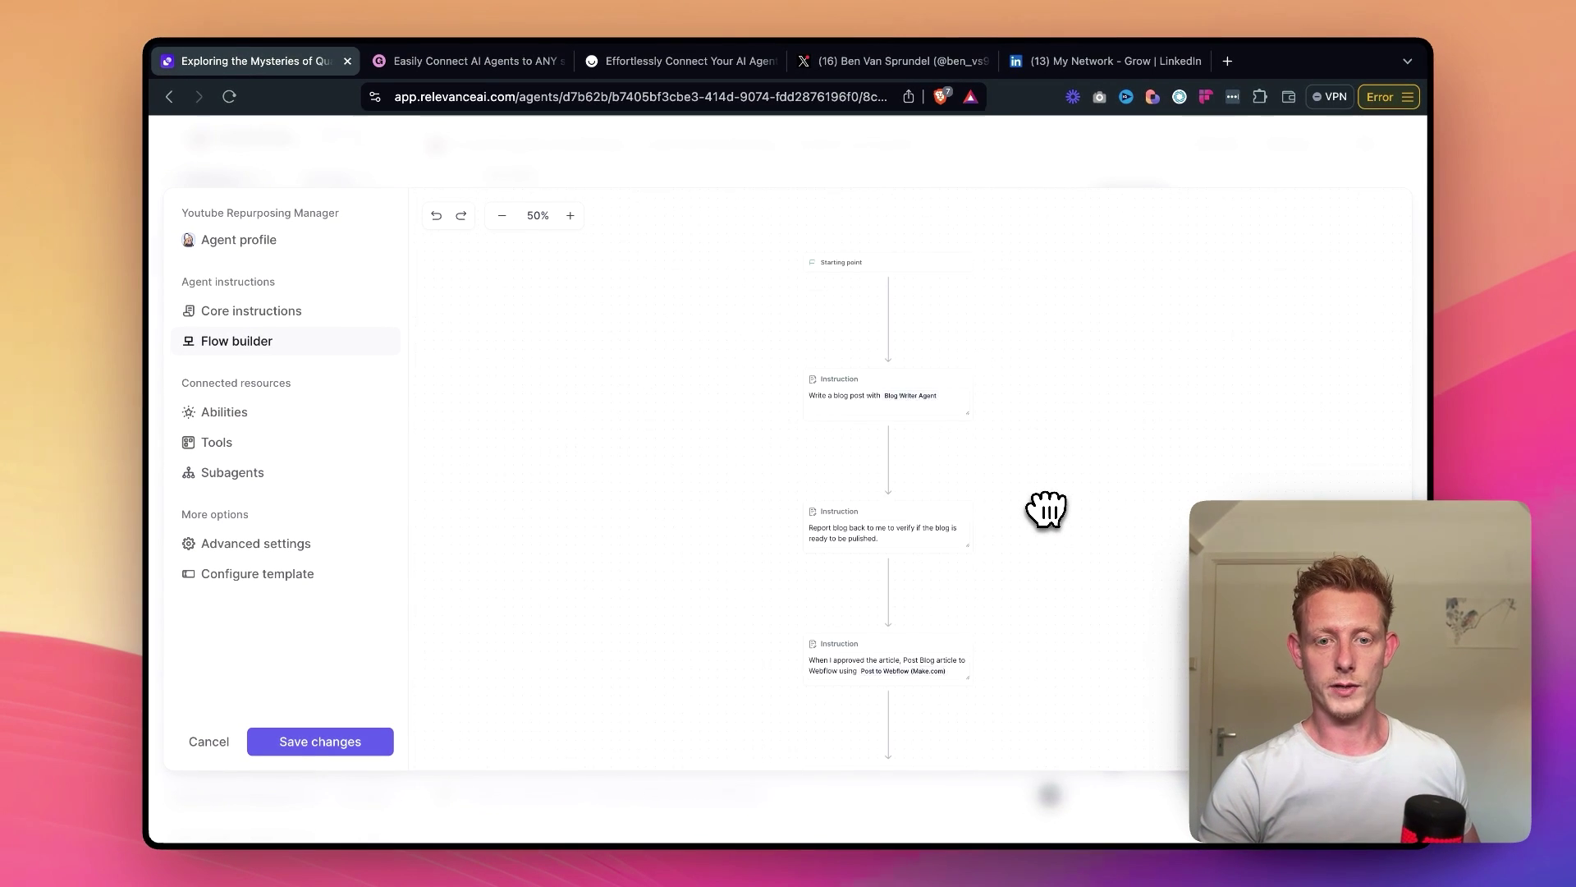
scroll(944, 477, "up", 2)
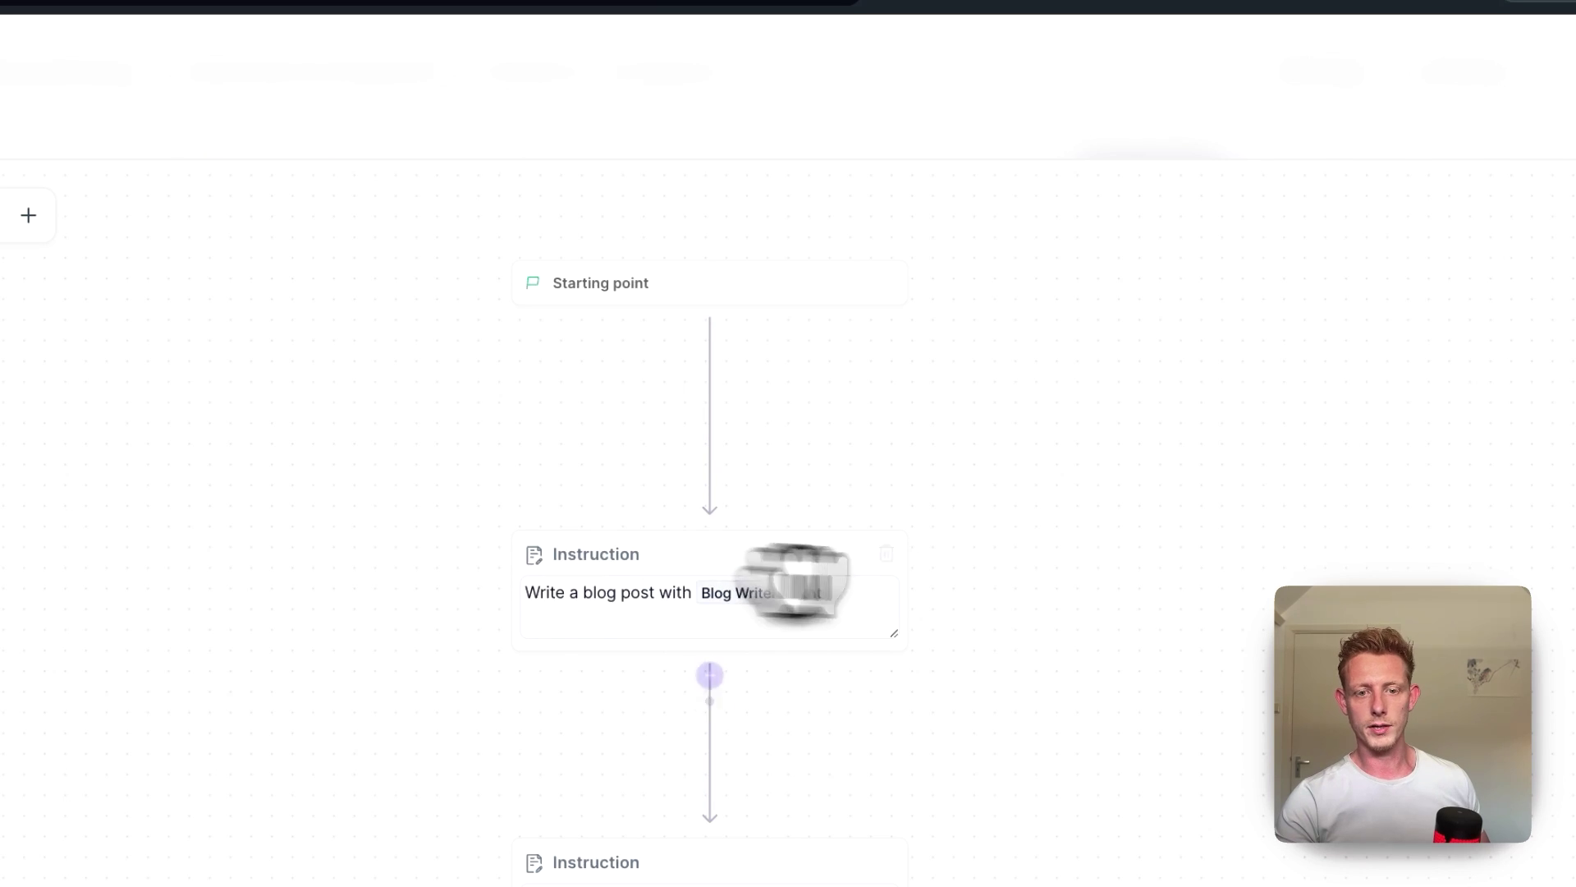
scroll(989, 628, "down", 10)
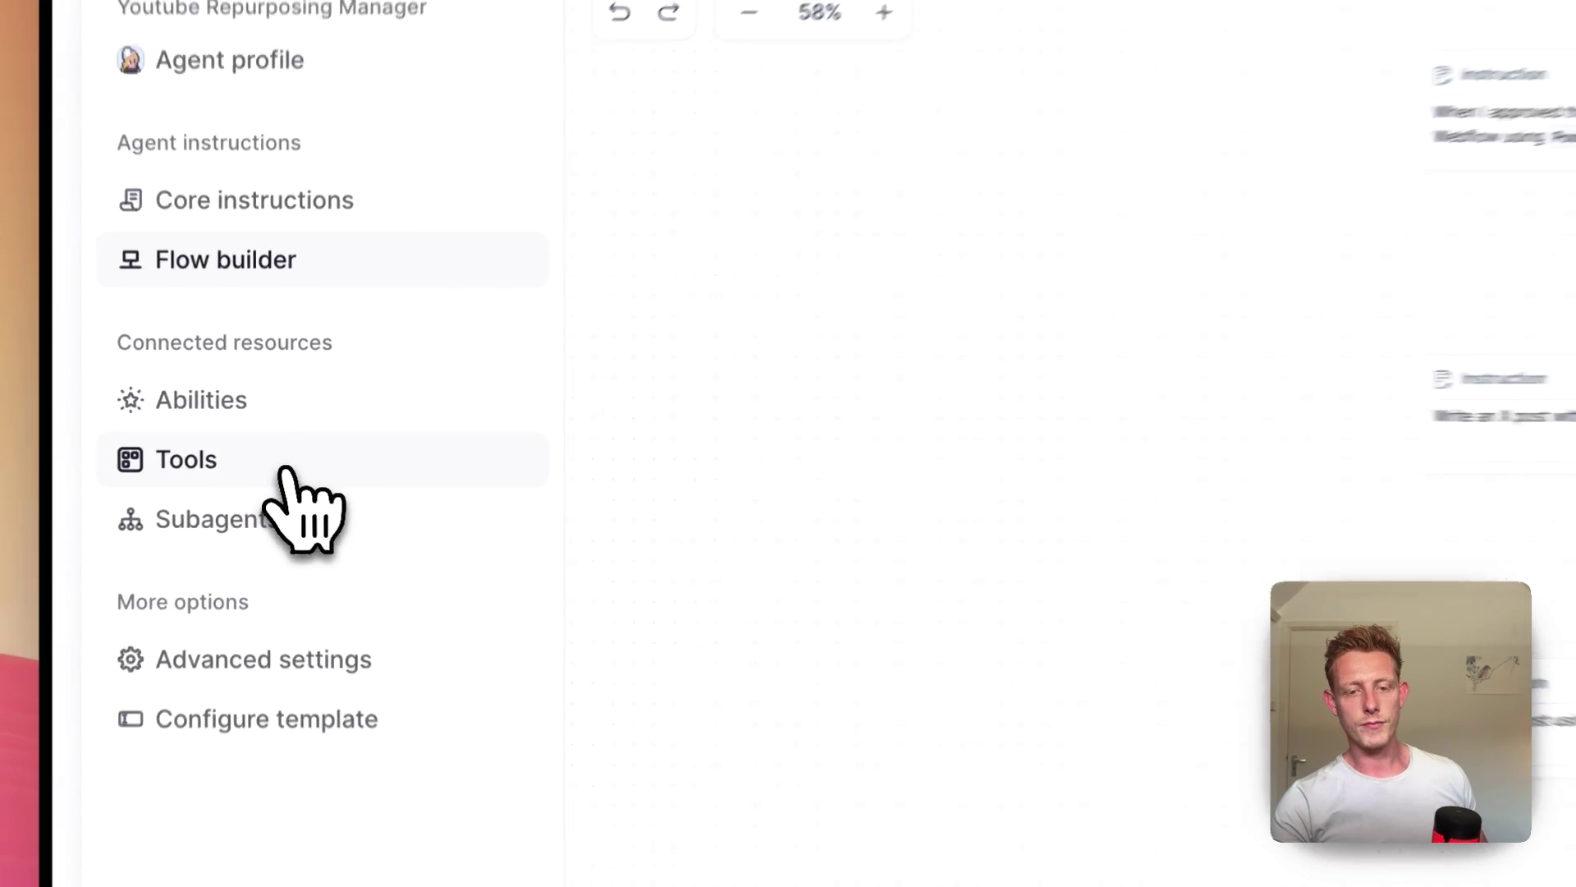
- Review the approval modes of the connected posting tools and of the Blog Writer Agent subagent
left_click(283, 470)
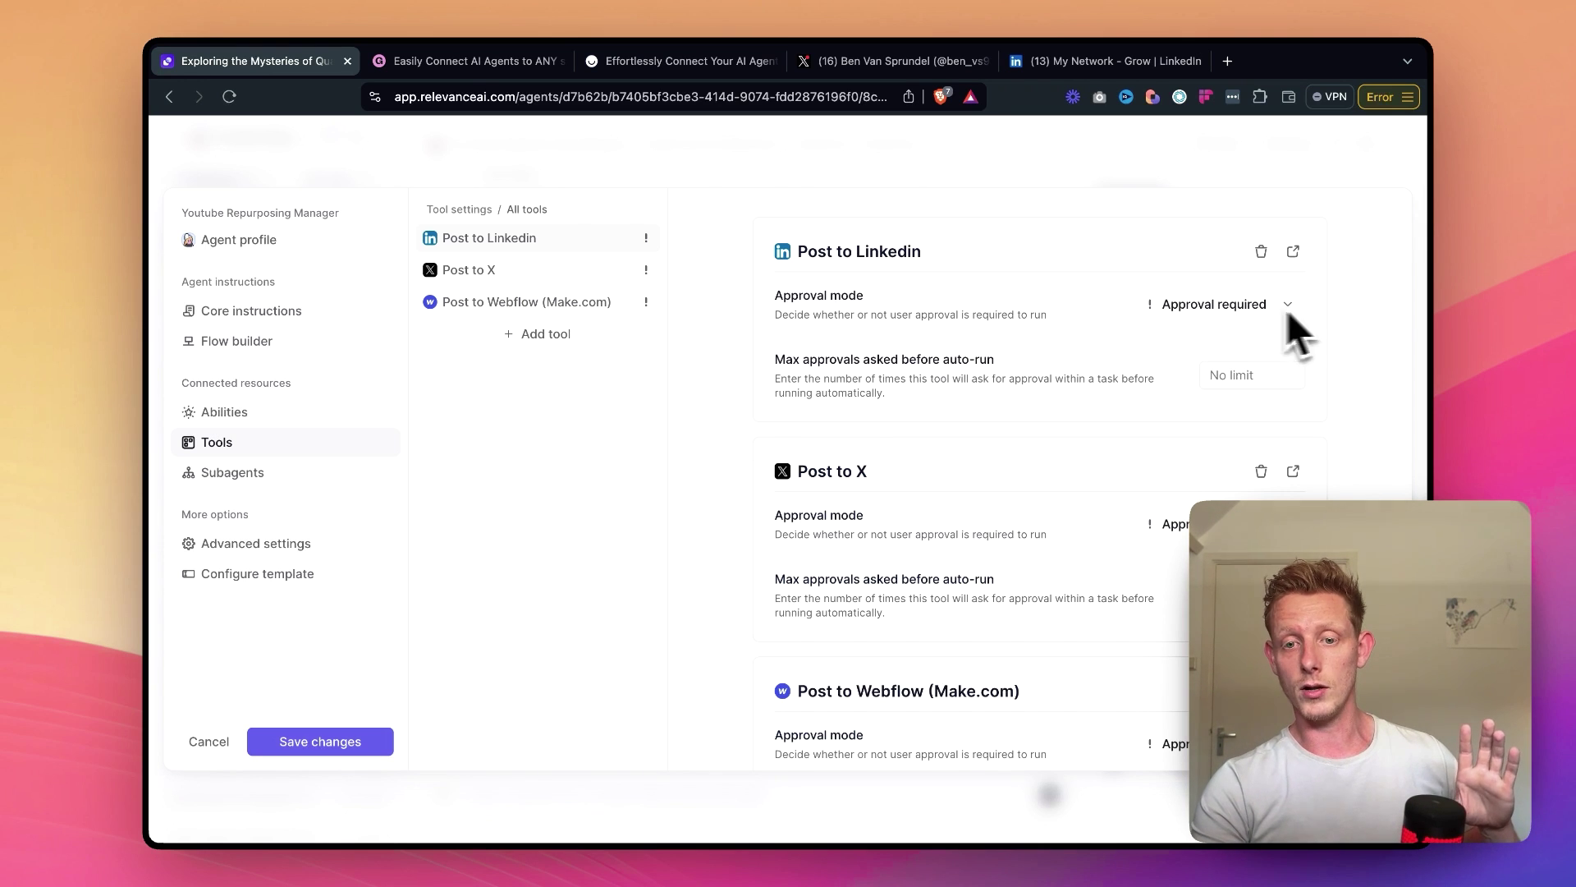
scroll(1039, 493, "down", 1)
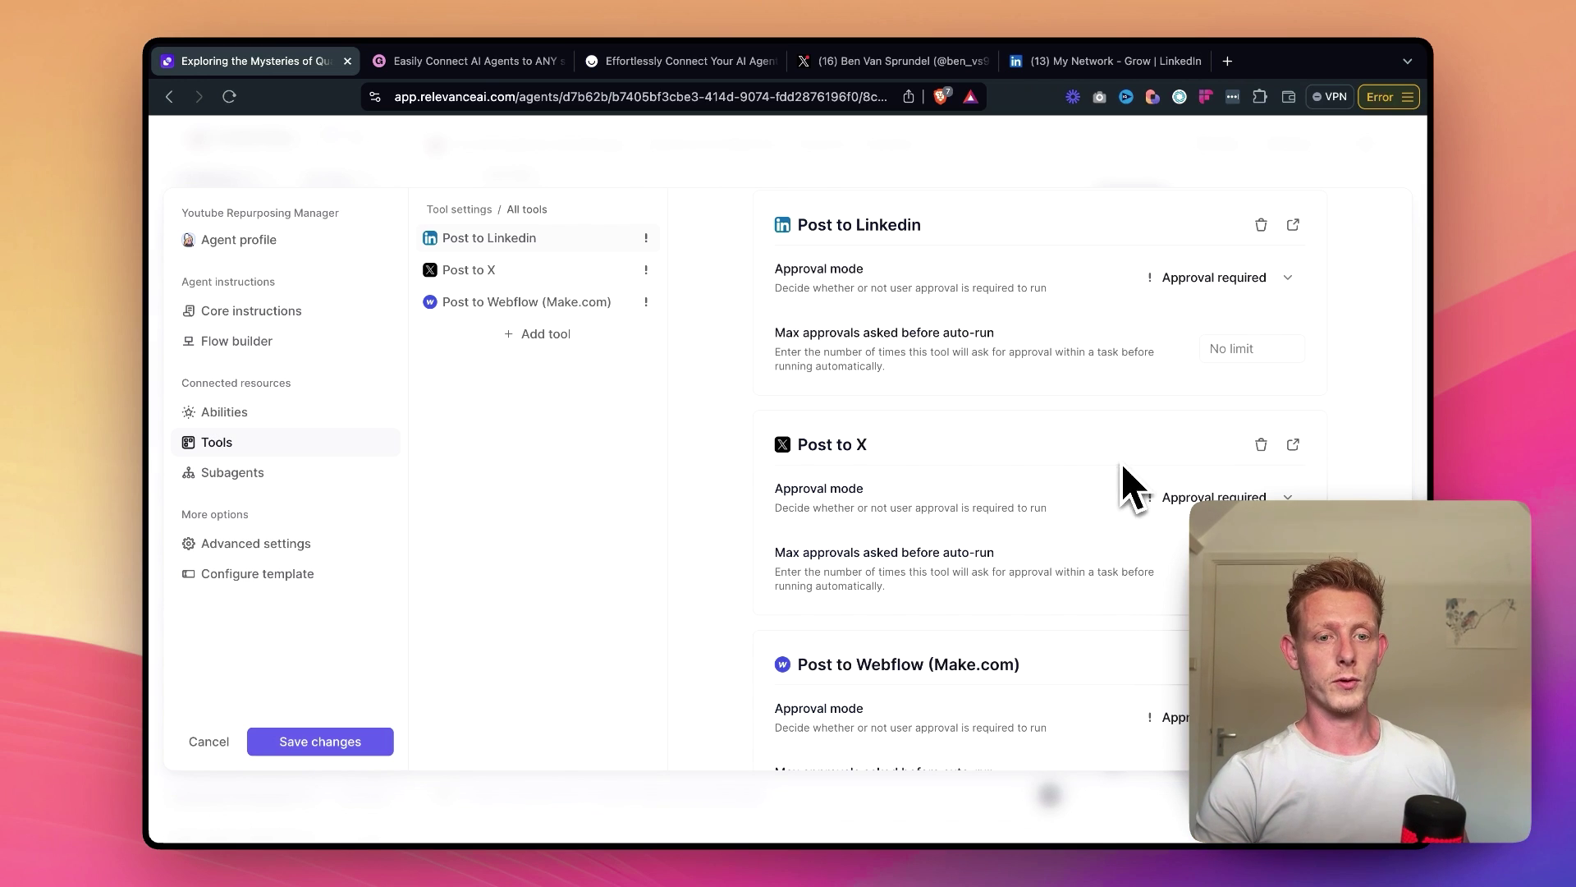
left_click(261, 485)
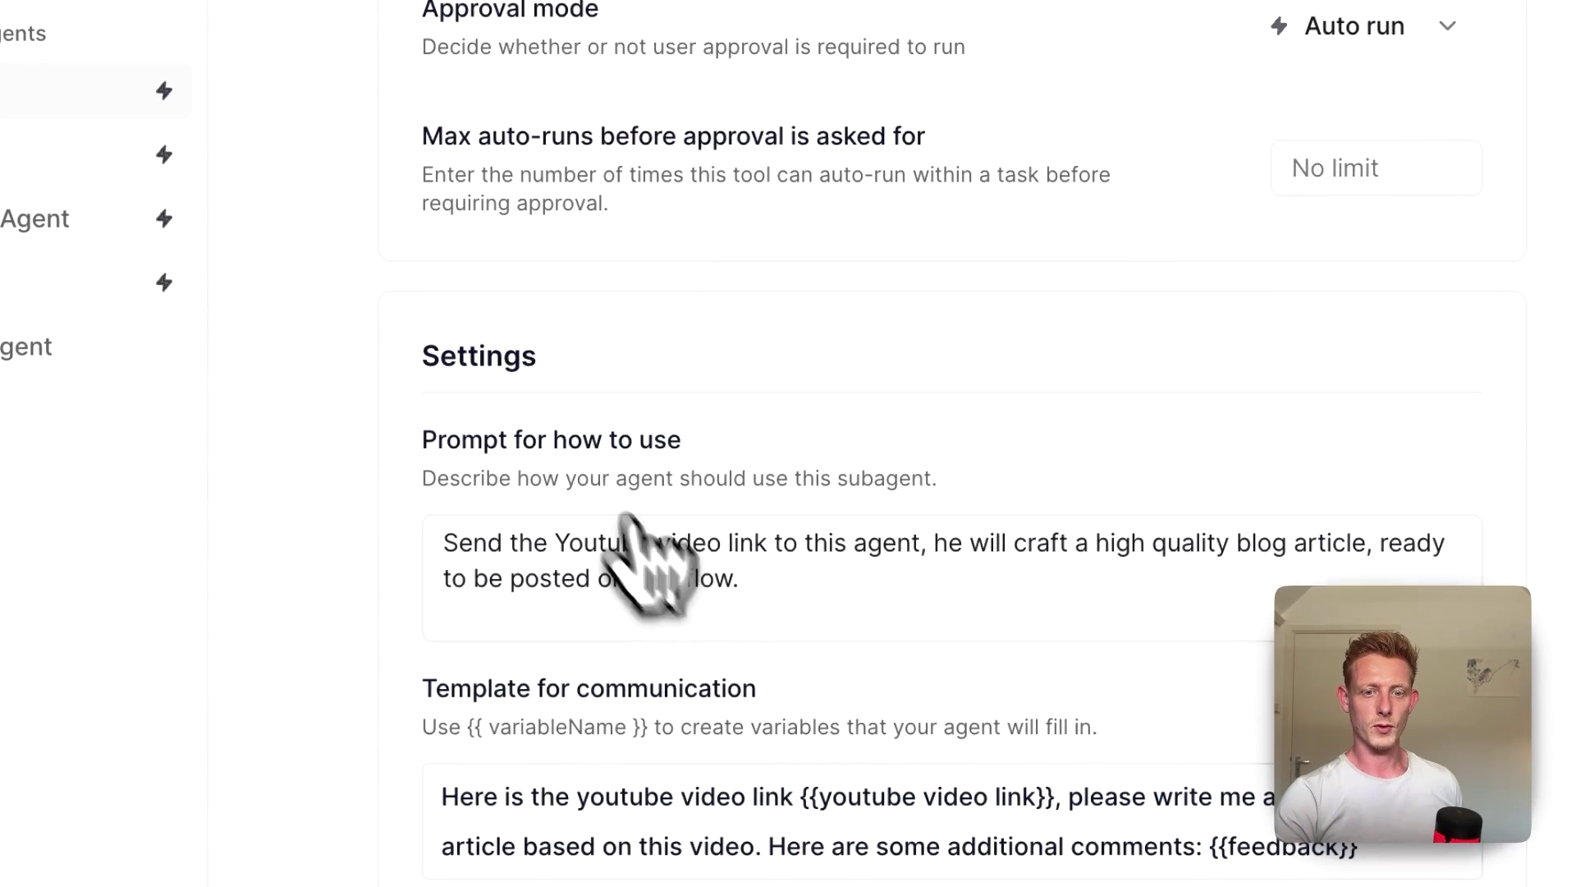
scroll(870, 345, "up", 3)
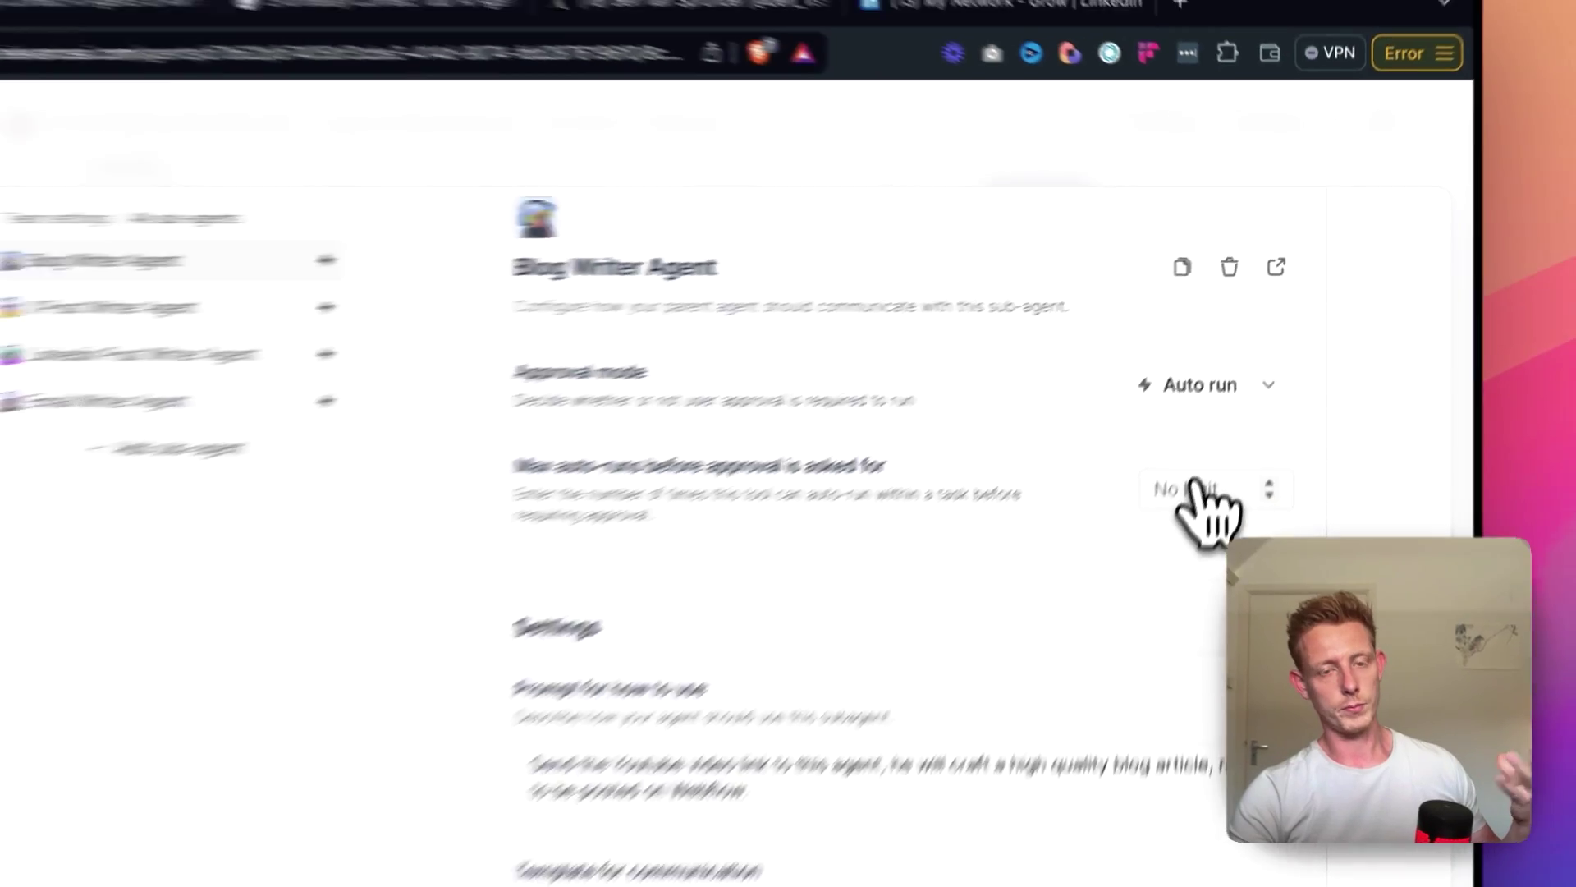
- Examine the Blog Writer Agent's usage prompt and communication template, including its {{youtube video link}} and {{feedback}} variables
scroll(1207, 497, "down", 3)
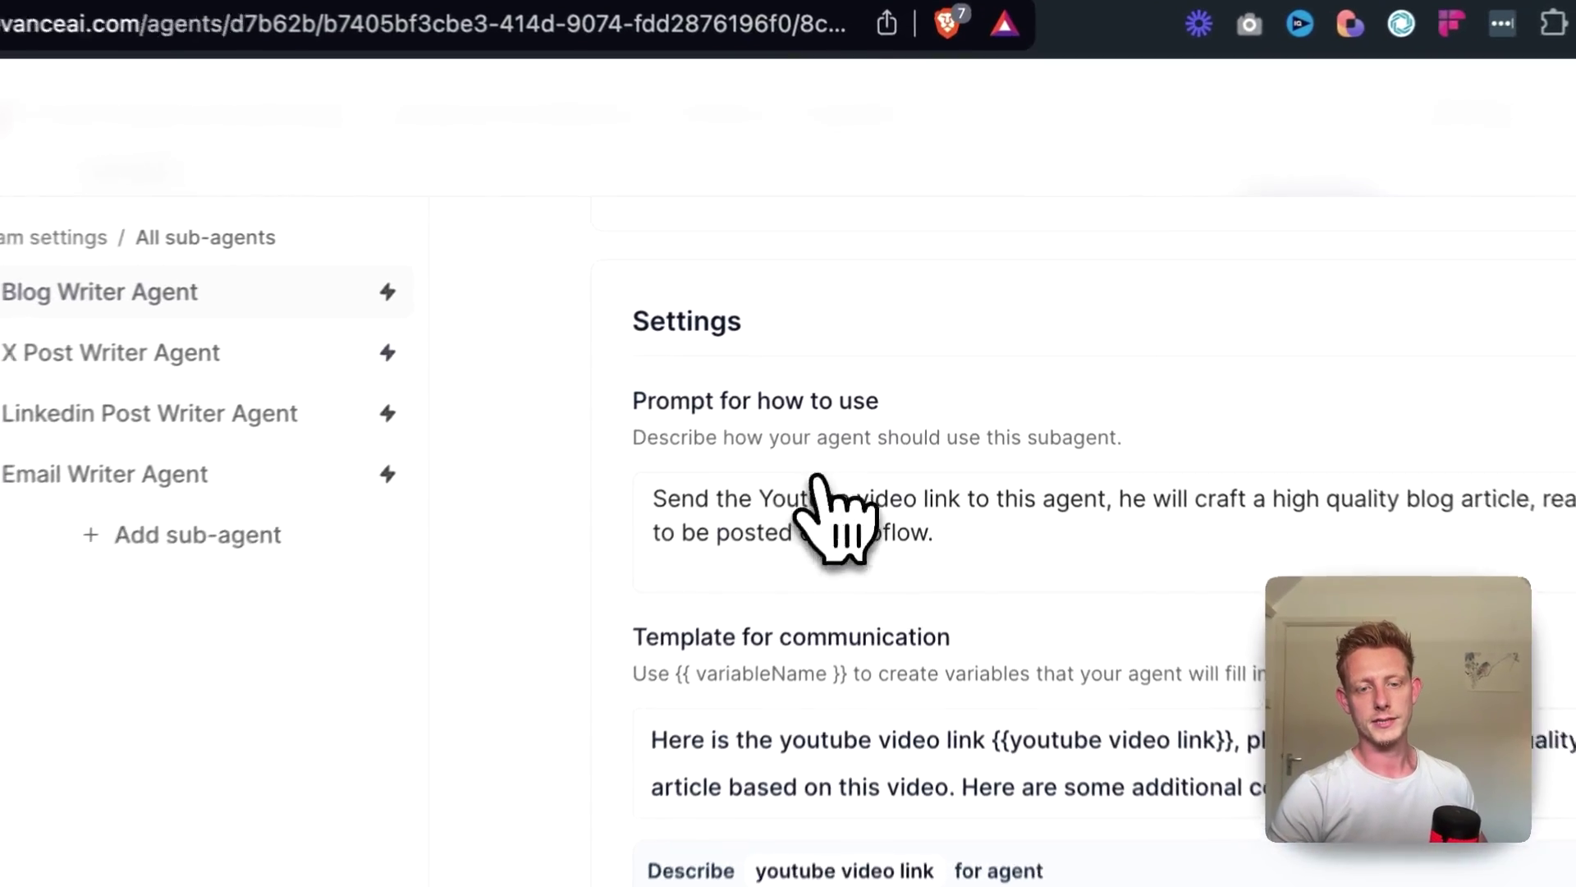
left_click_drag(754, 322, 952, 322)
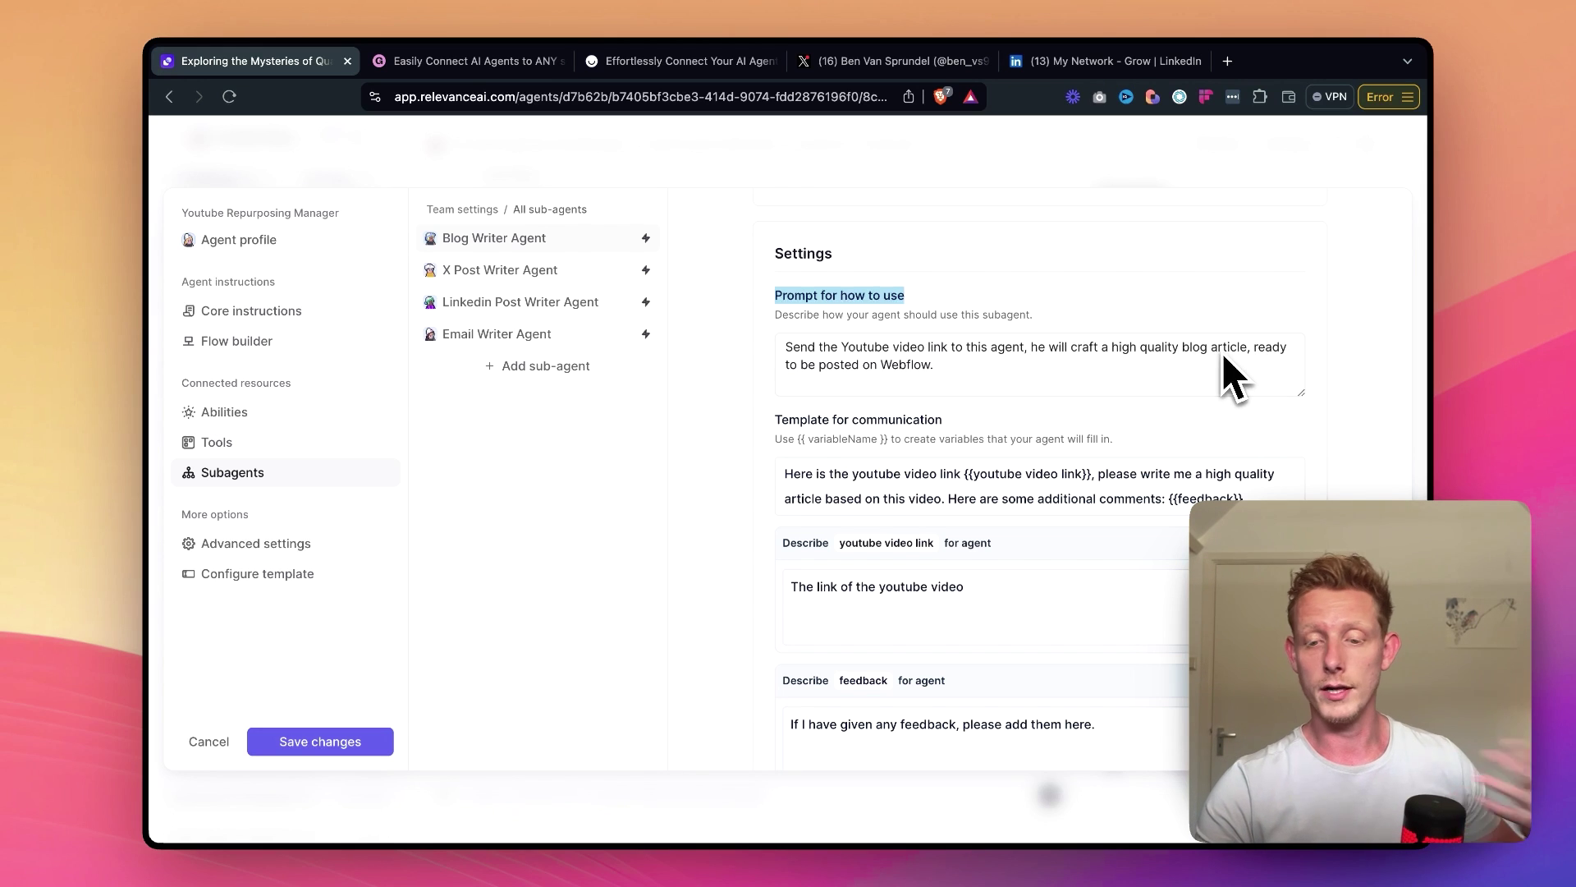
scroll(1047, 394, "down", 2)
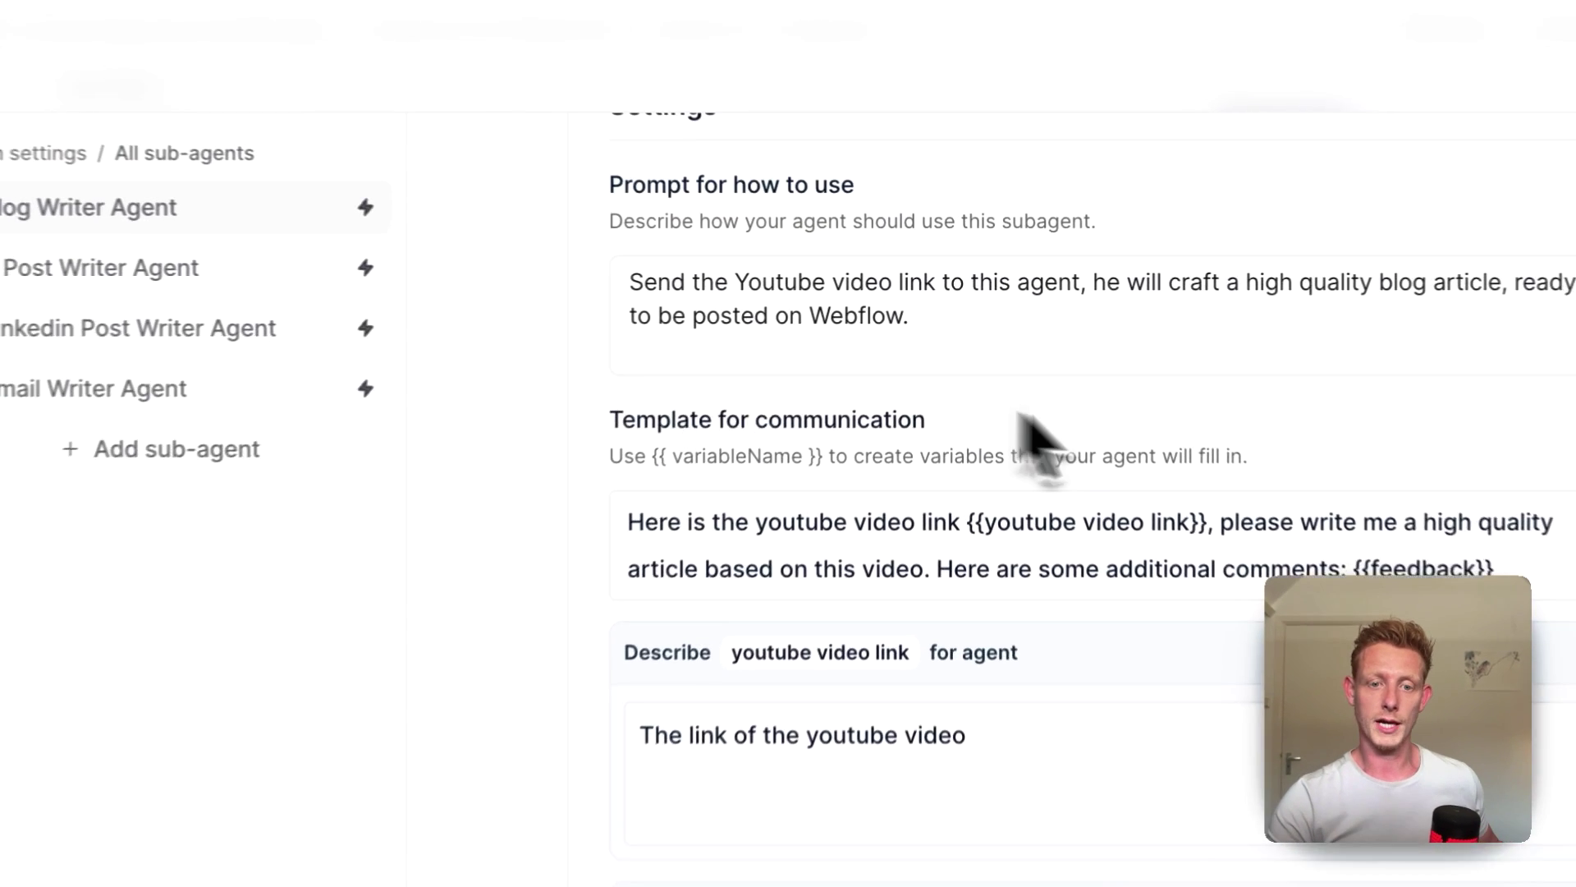
triple_click(1016, 358)
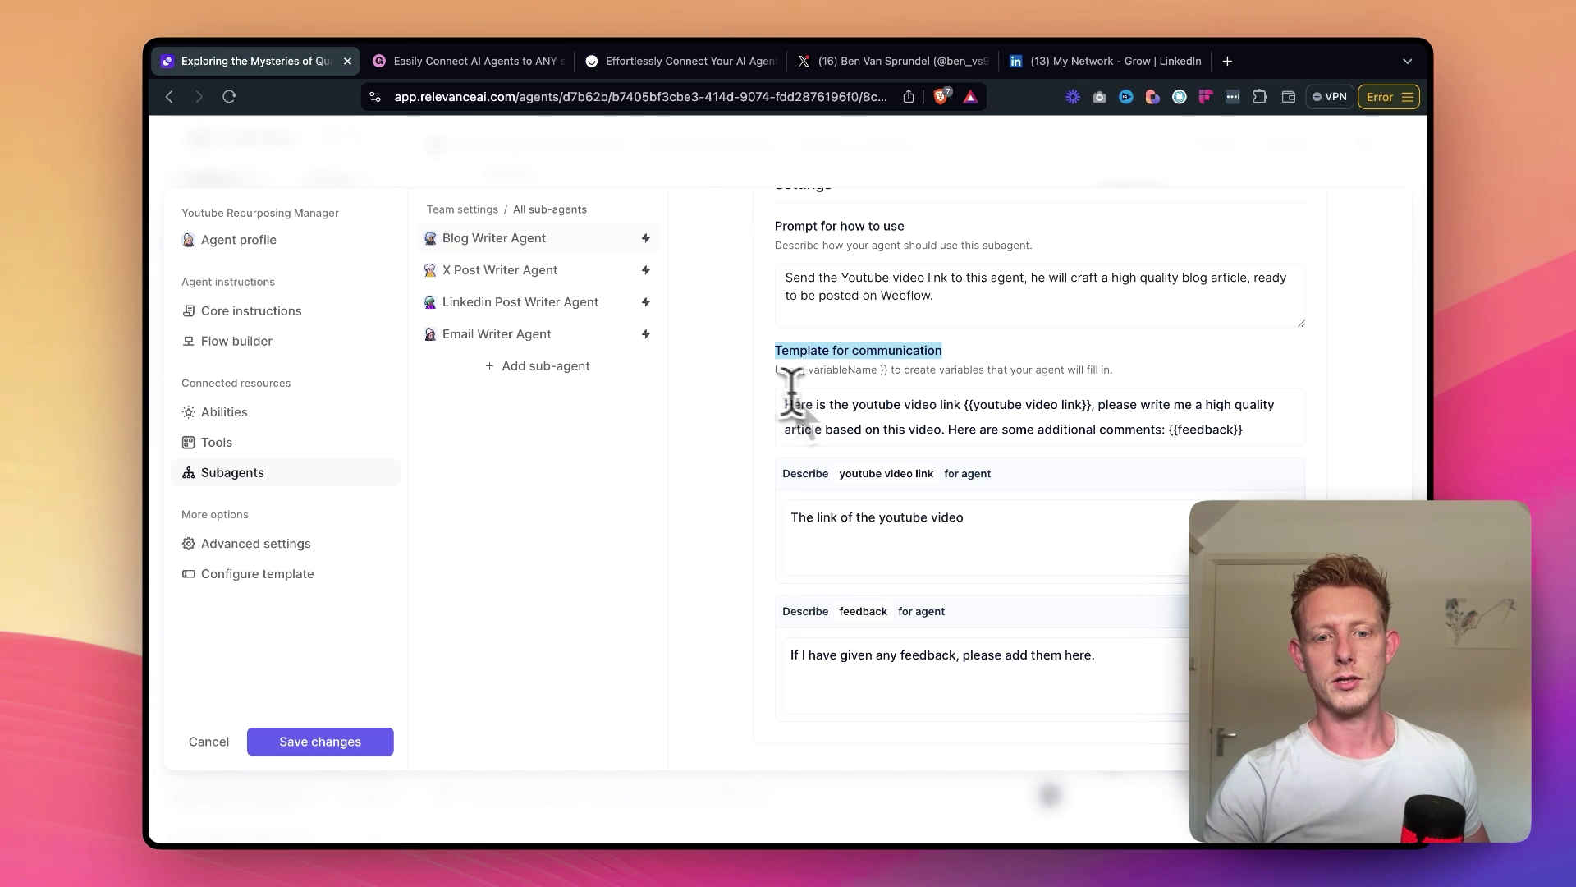
left_click(964, 404)
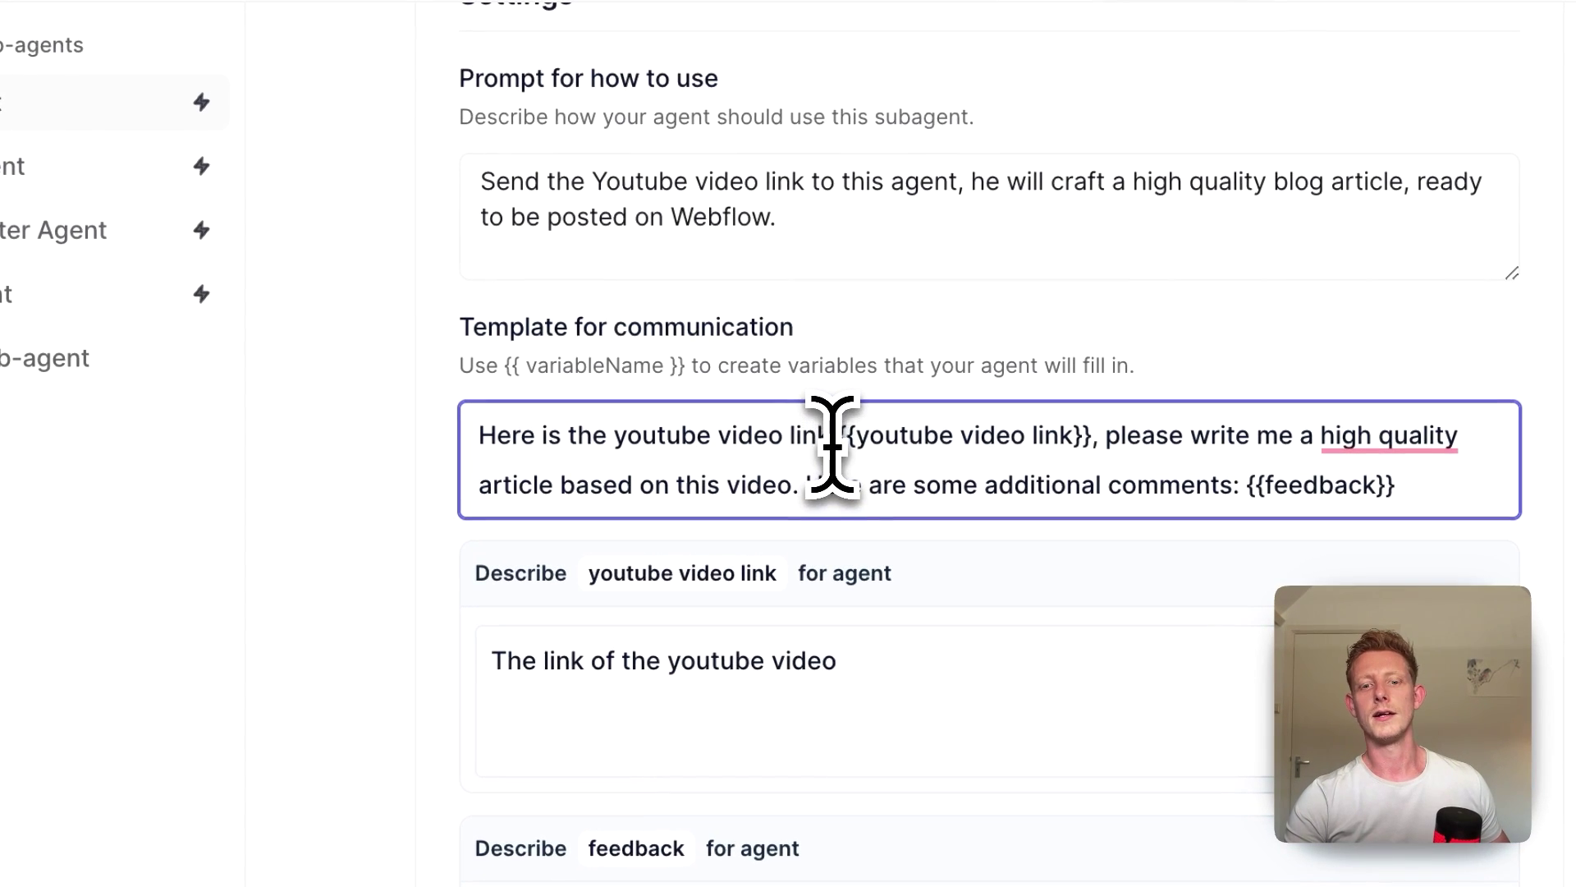
left_click_drag(1081, 435, 842, 437)
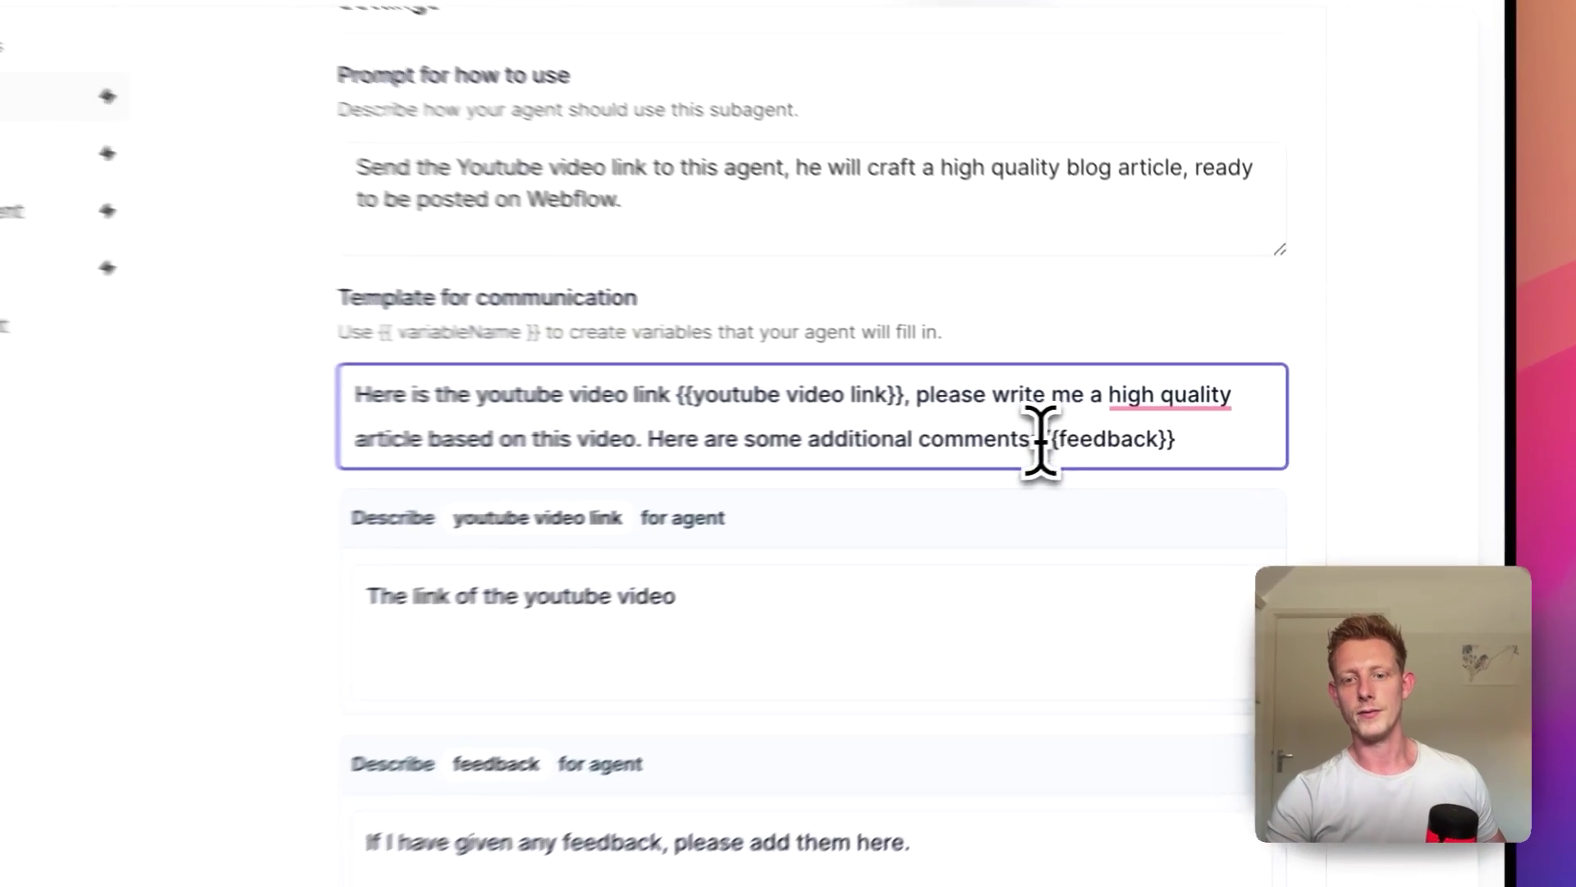
left_click_drag(1168, 431, 1261, 431)
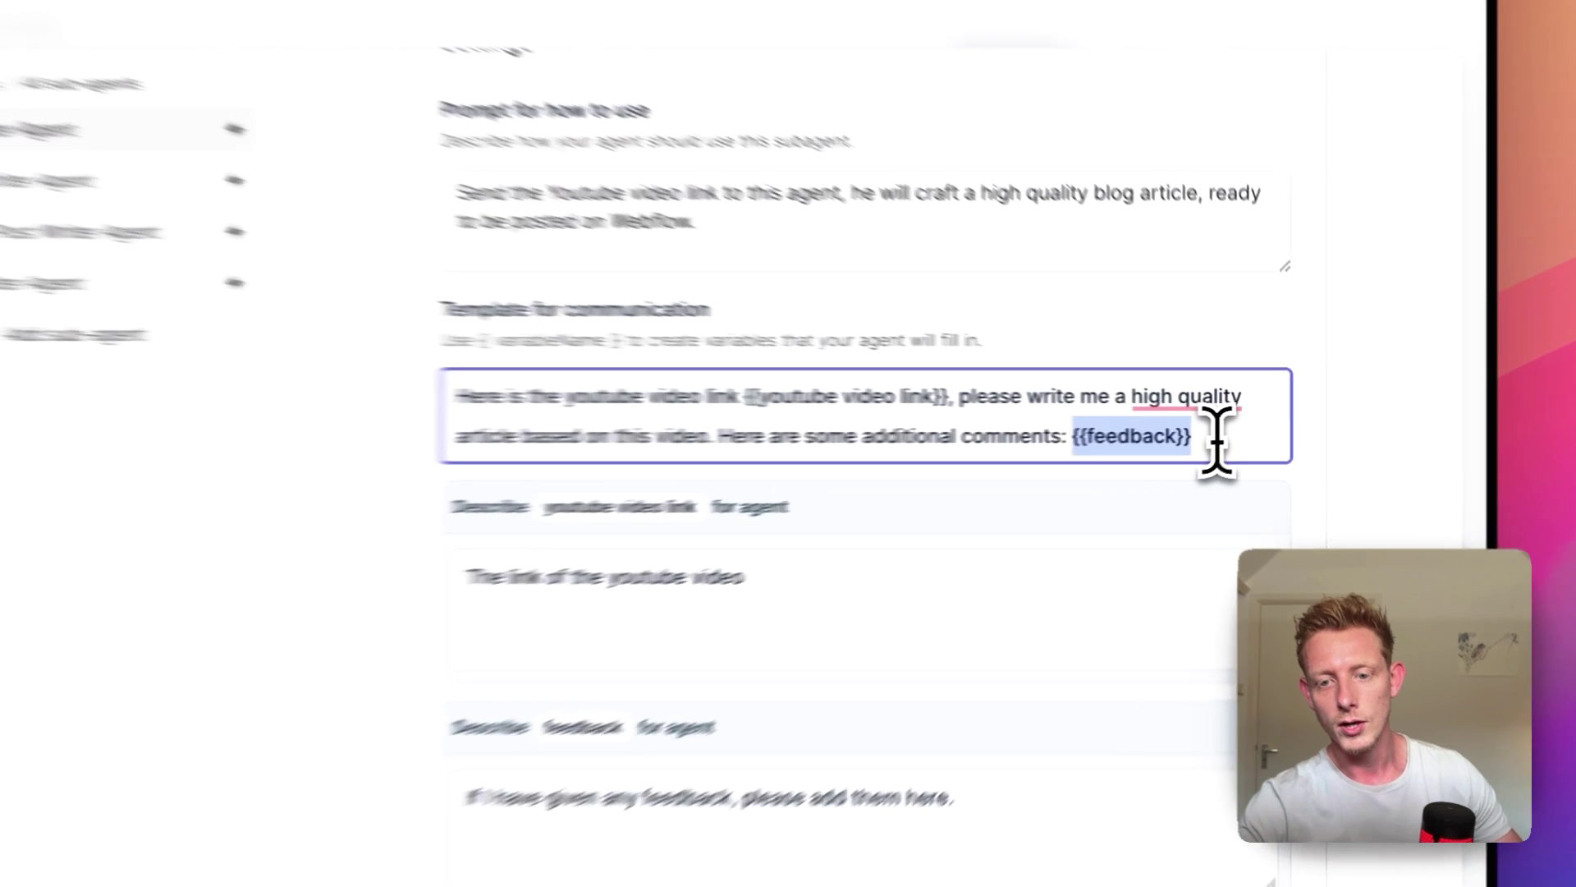
- Try adding a {{something}} variable to the end of the Blog Writer Agent's communication template, view its description field, and remove the variable again
left_click(1258, 431)
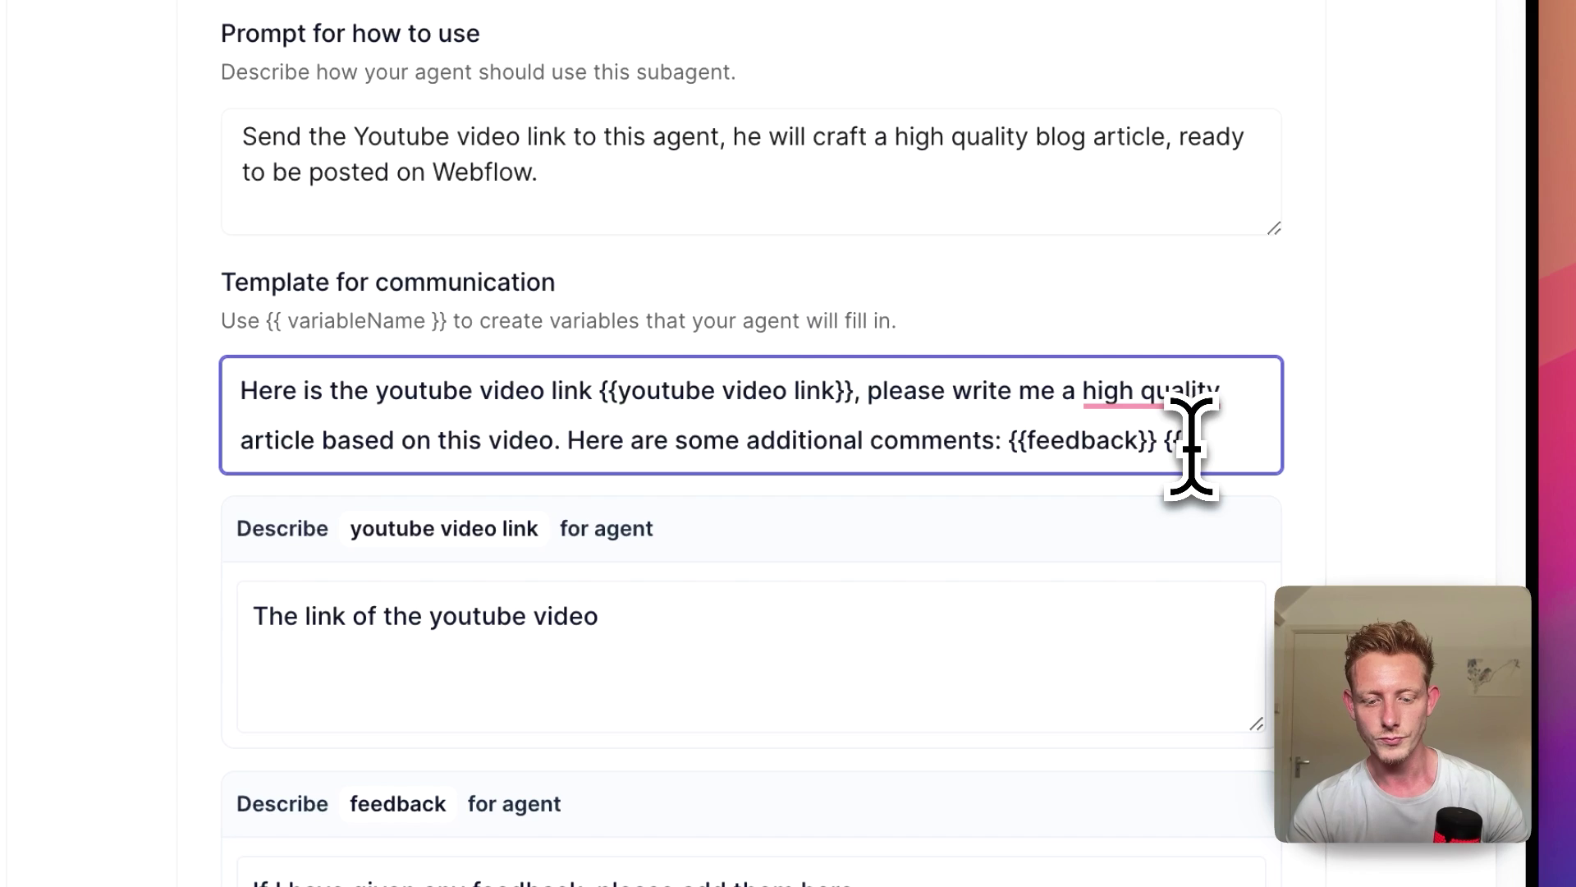
type("{{something}}")
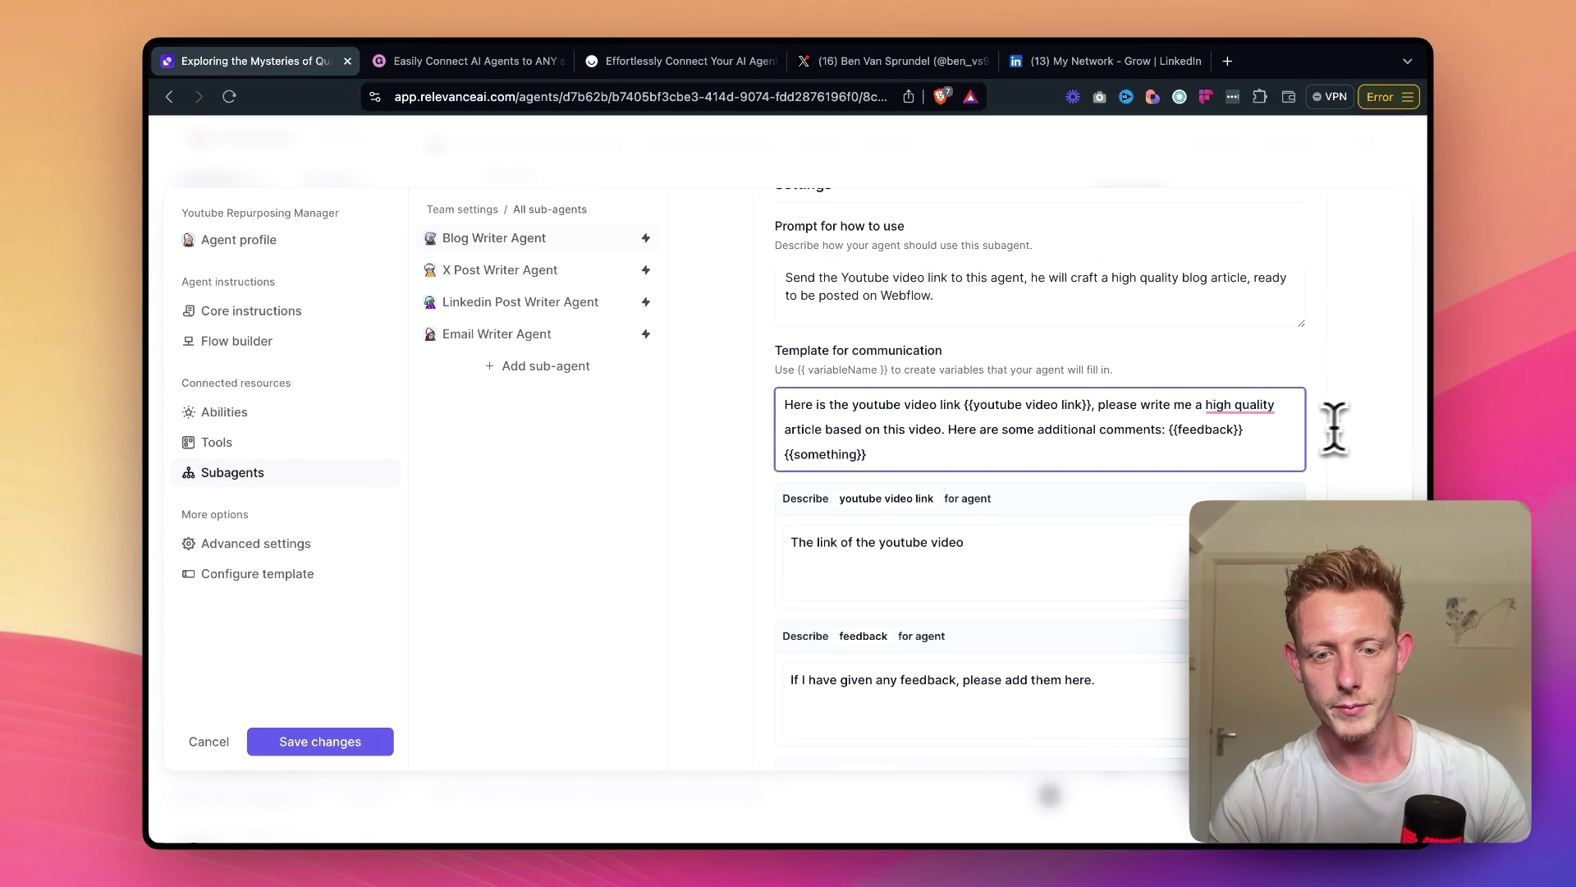
scroll(1333, 426, "down", 2)
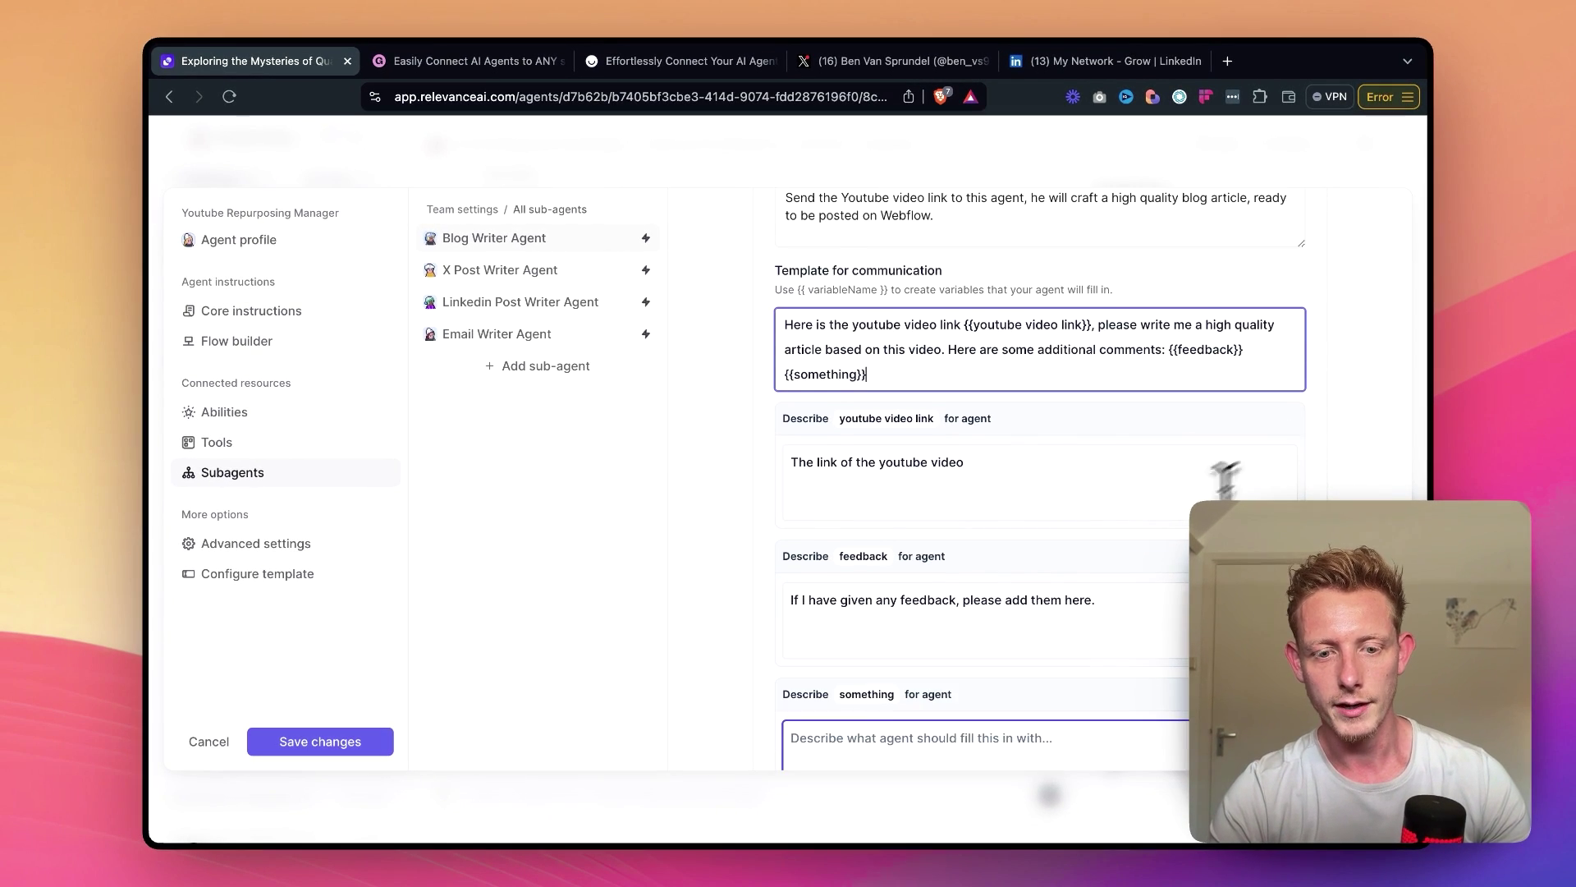
left_click(916, 644)
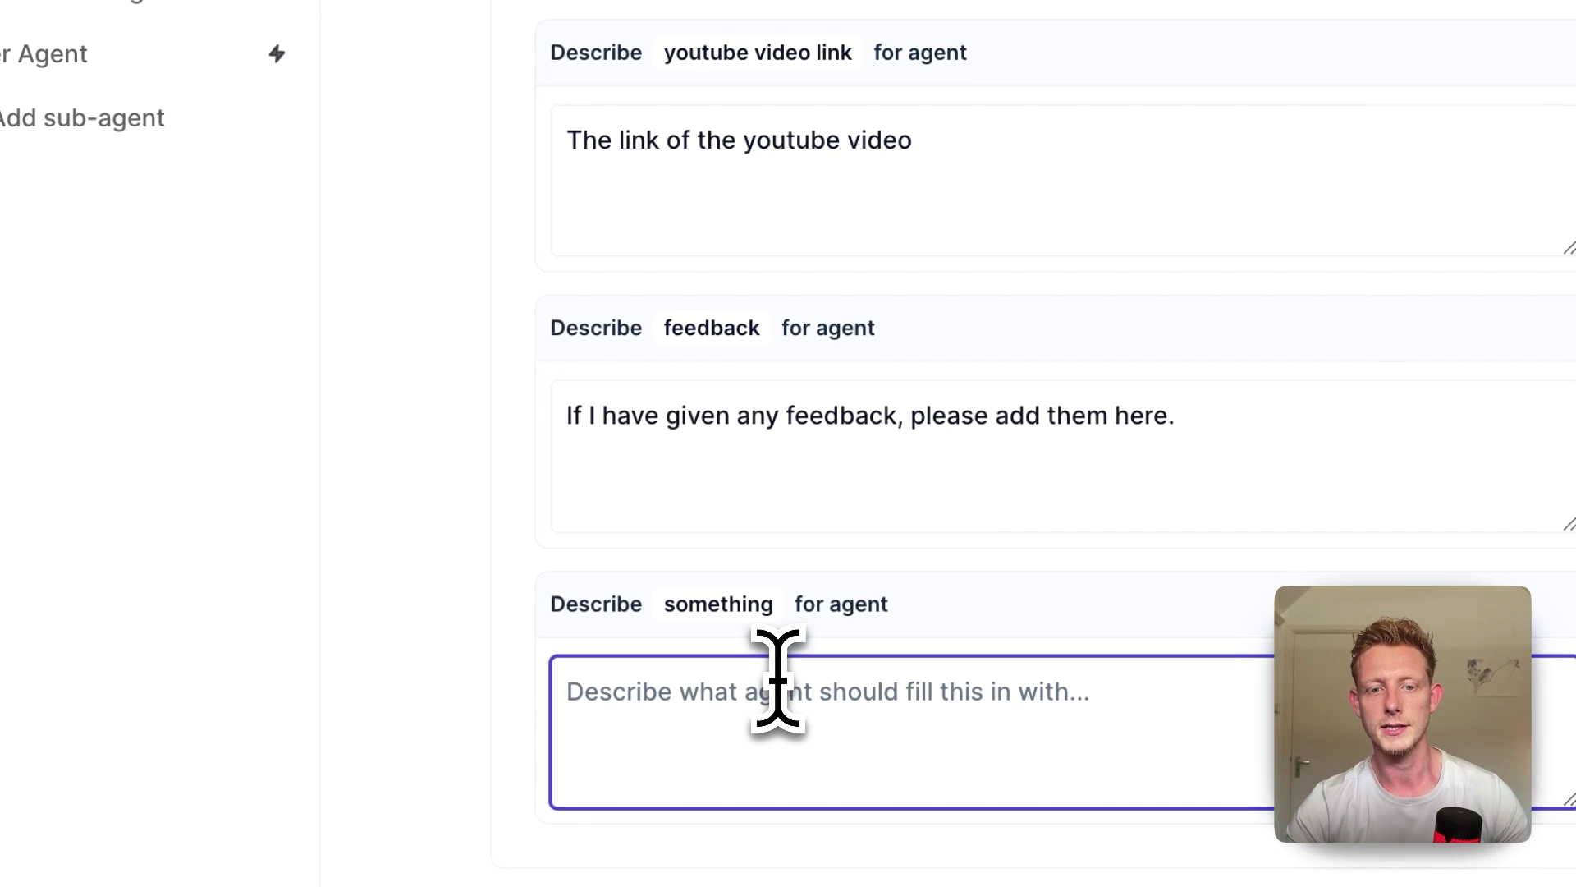
left_click_drag(875, 294, 688, 322)
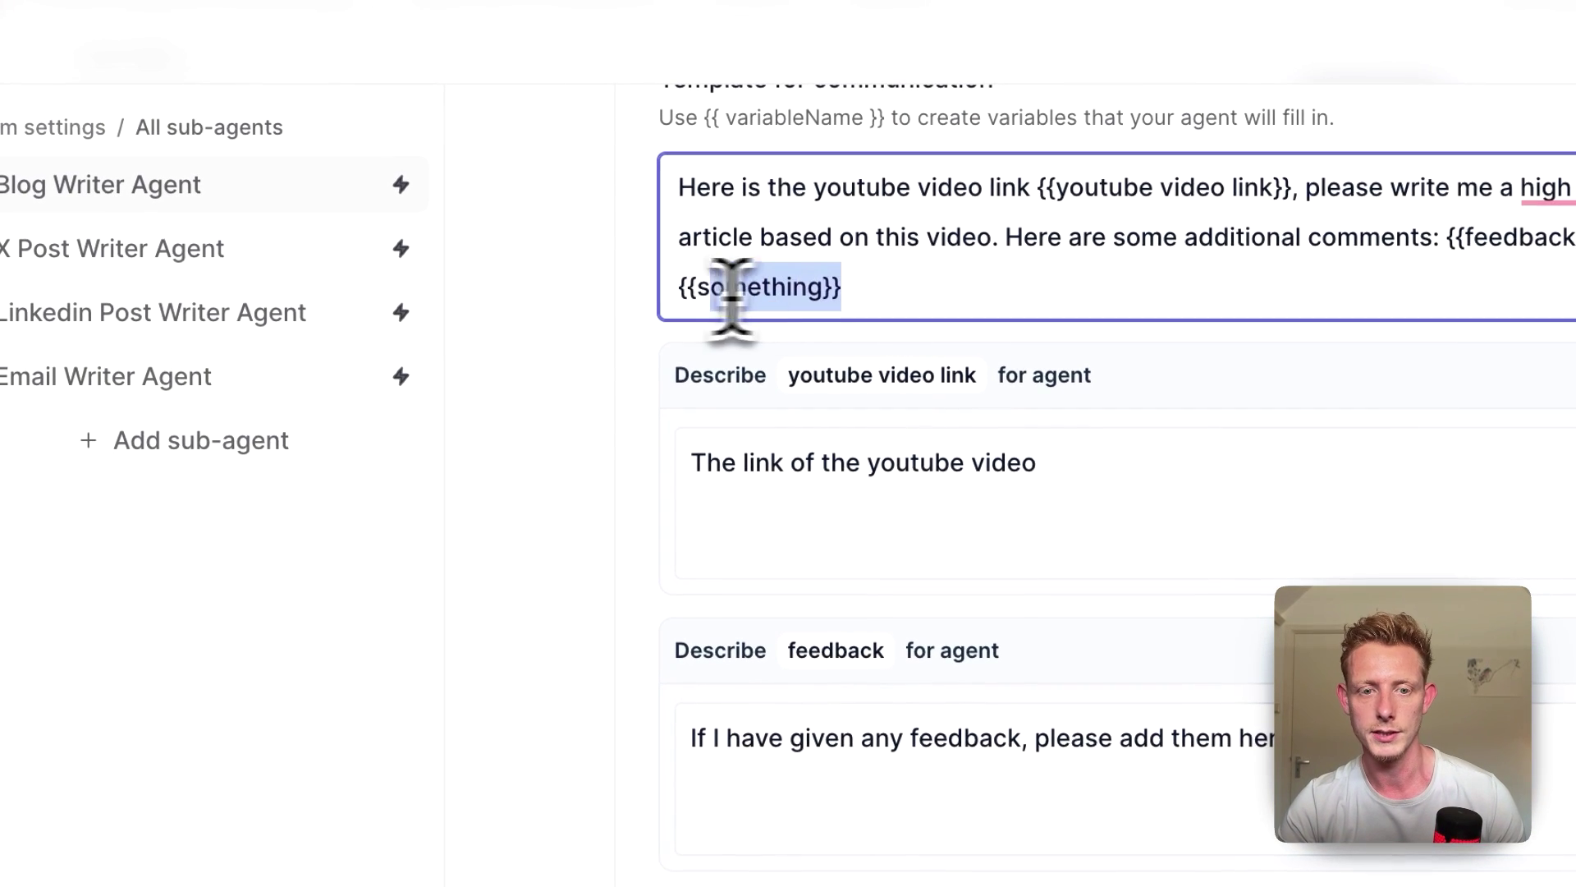
key("BackSpace")
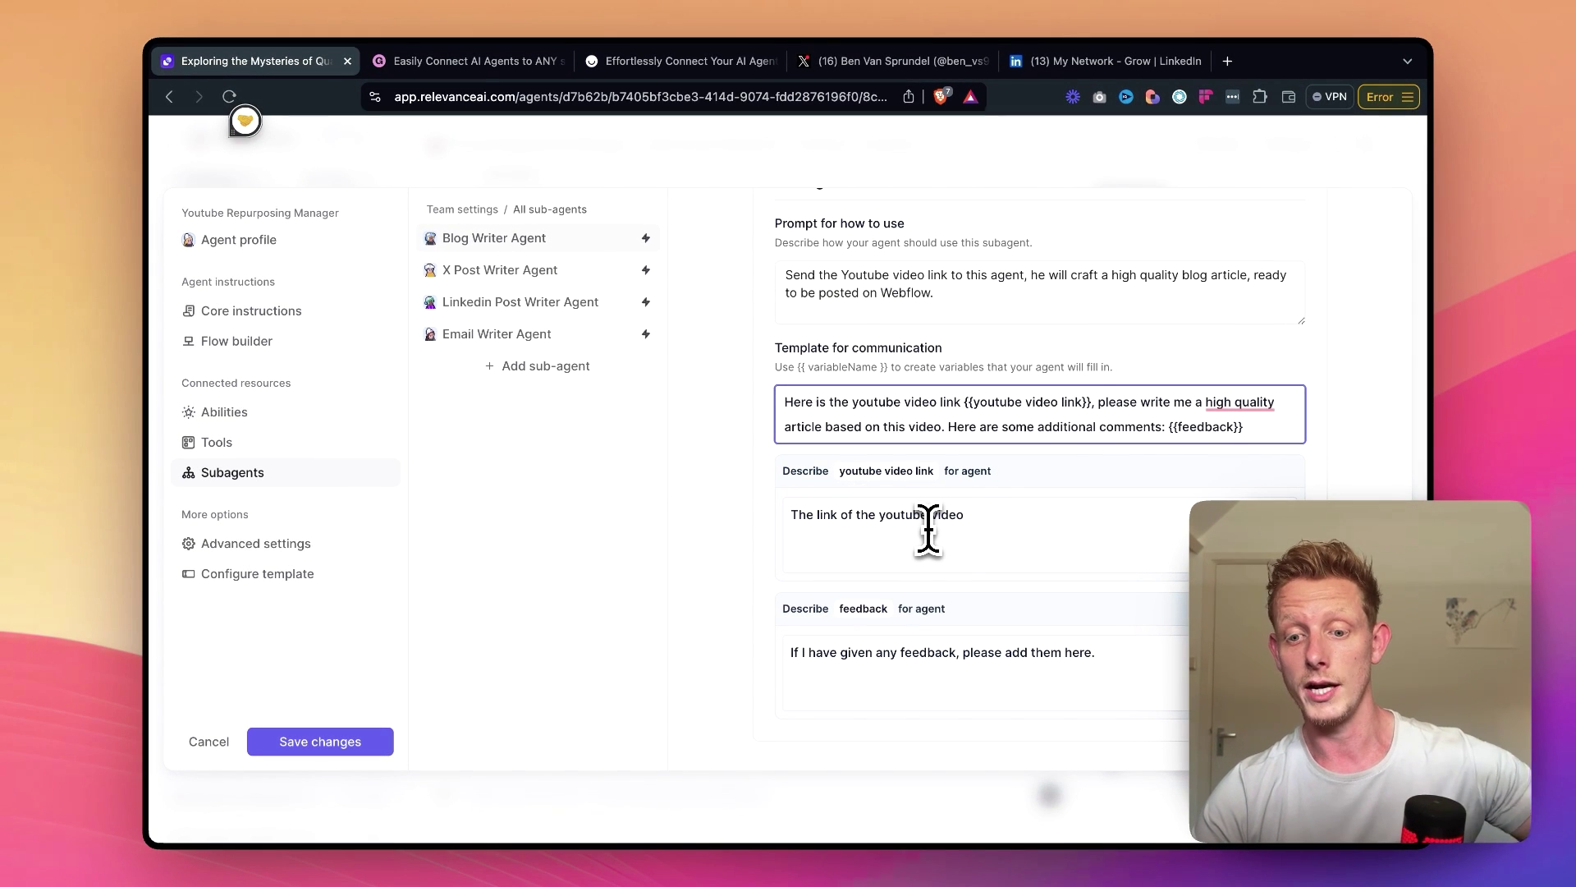
- Compare the youtube video link and feedback variable descriptions with their placeholders in the Blog Writer Agent's communication template
left_click_drag(792, 516, 1022, 522)
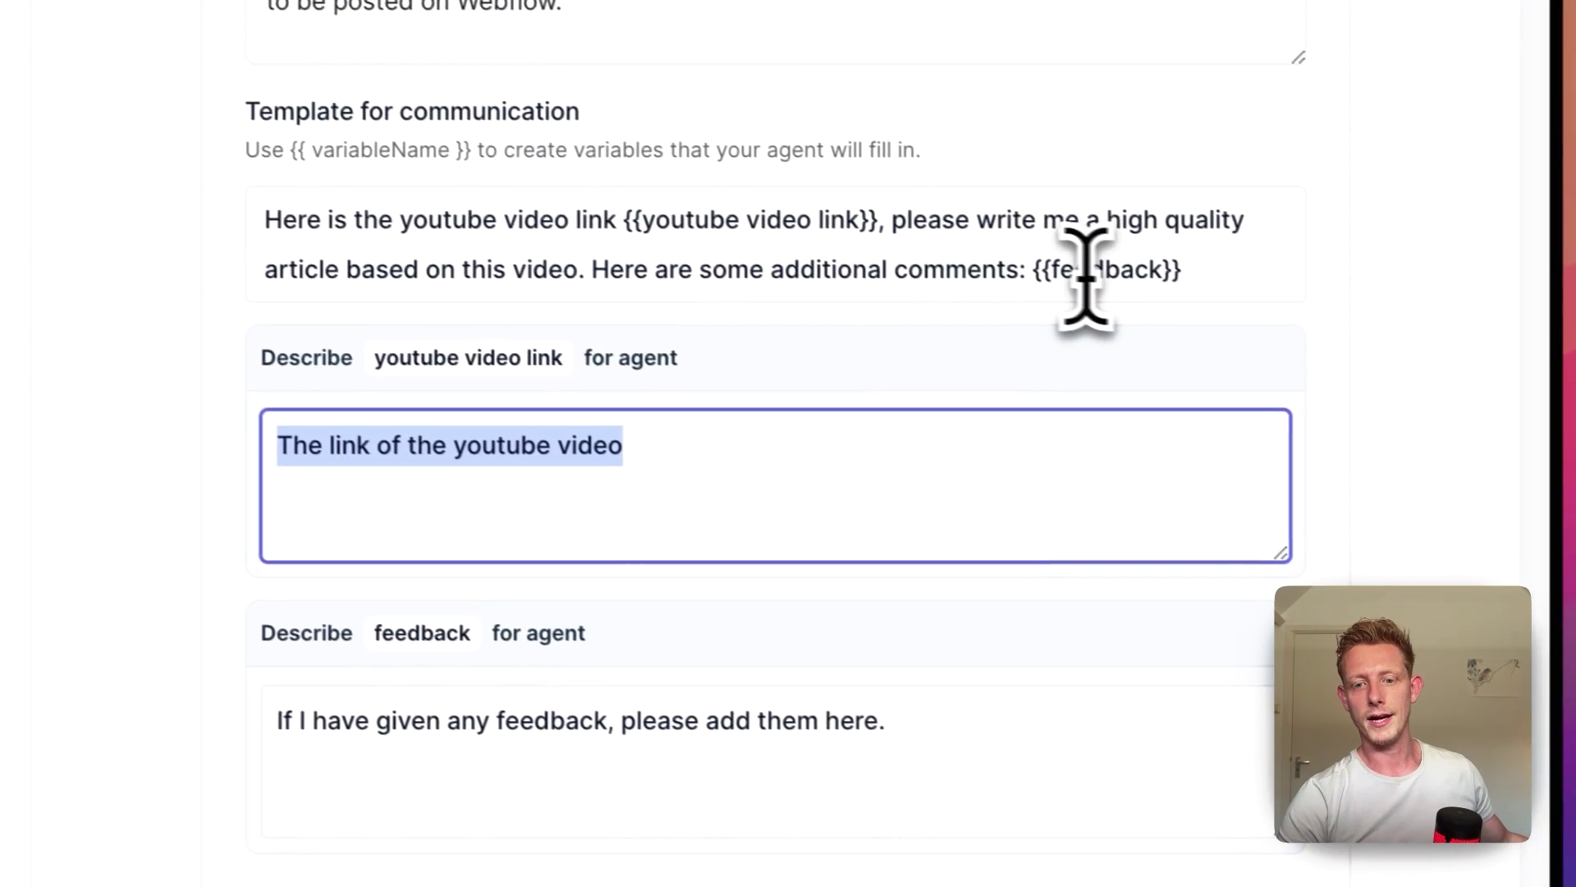
left_click_drag(1253, 350, 1402, 361)
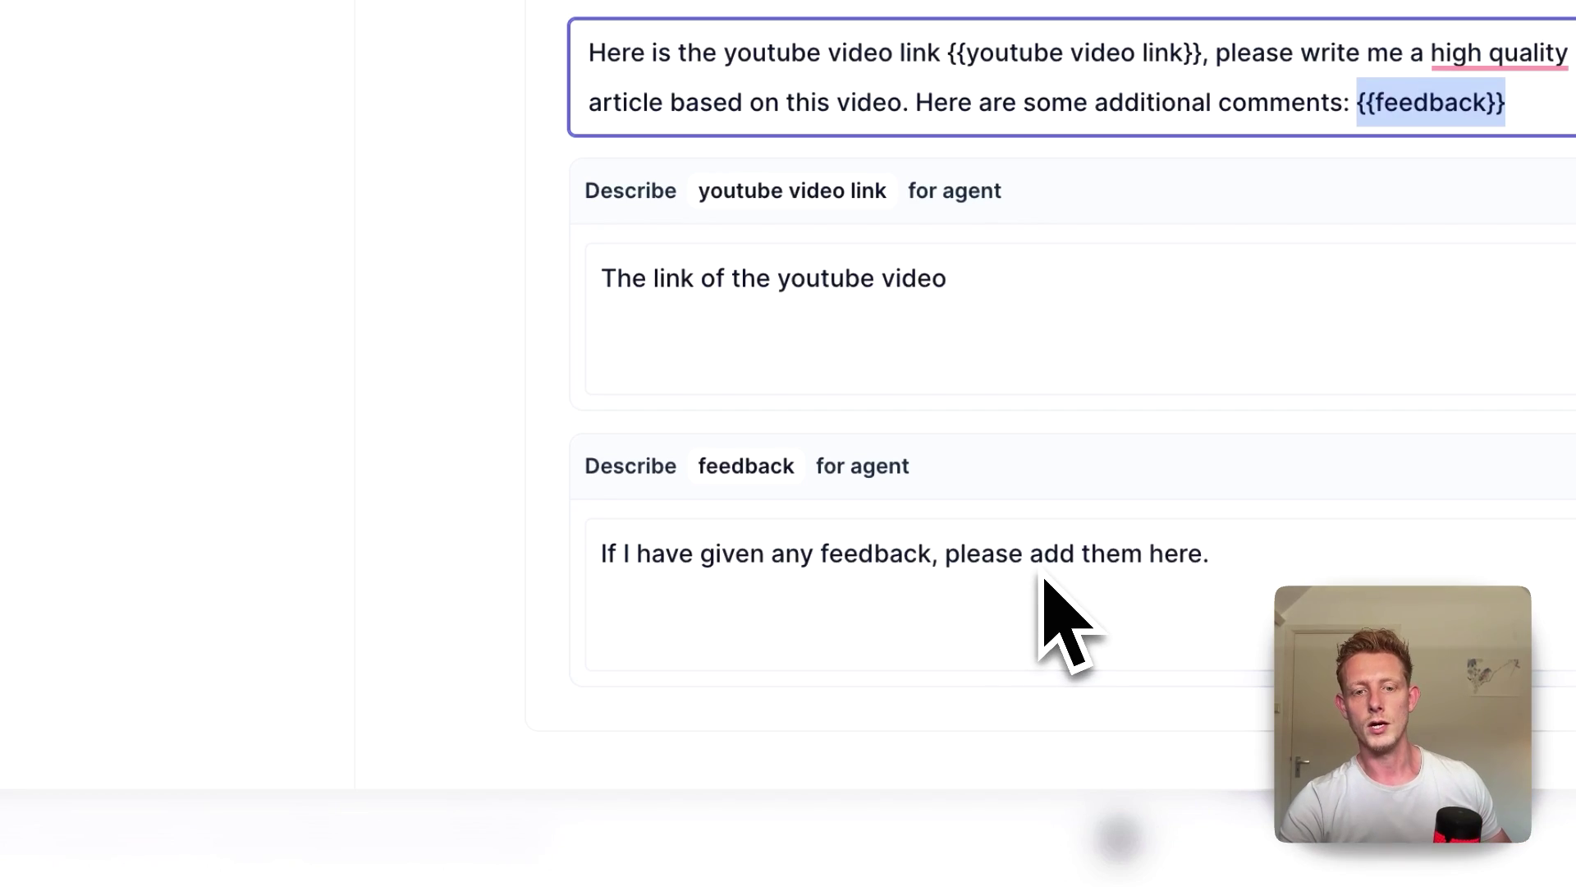
left_click_drag(1552, 100, 706, 55)
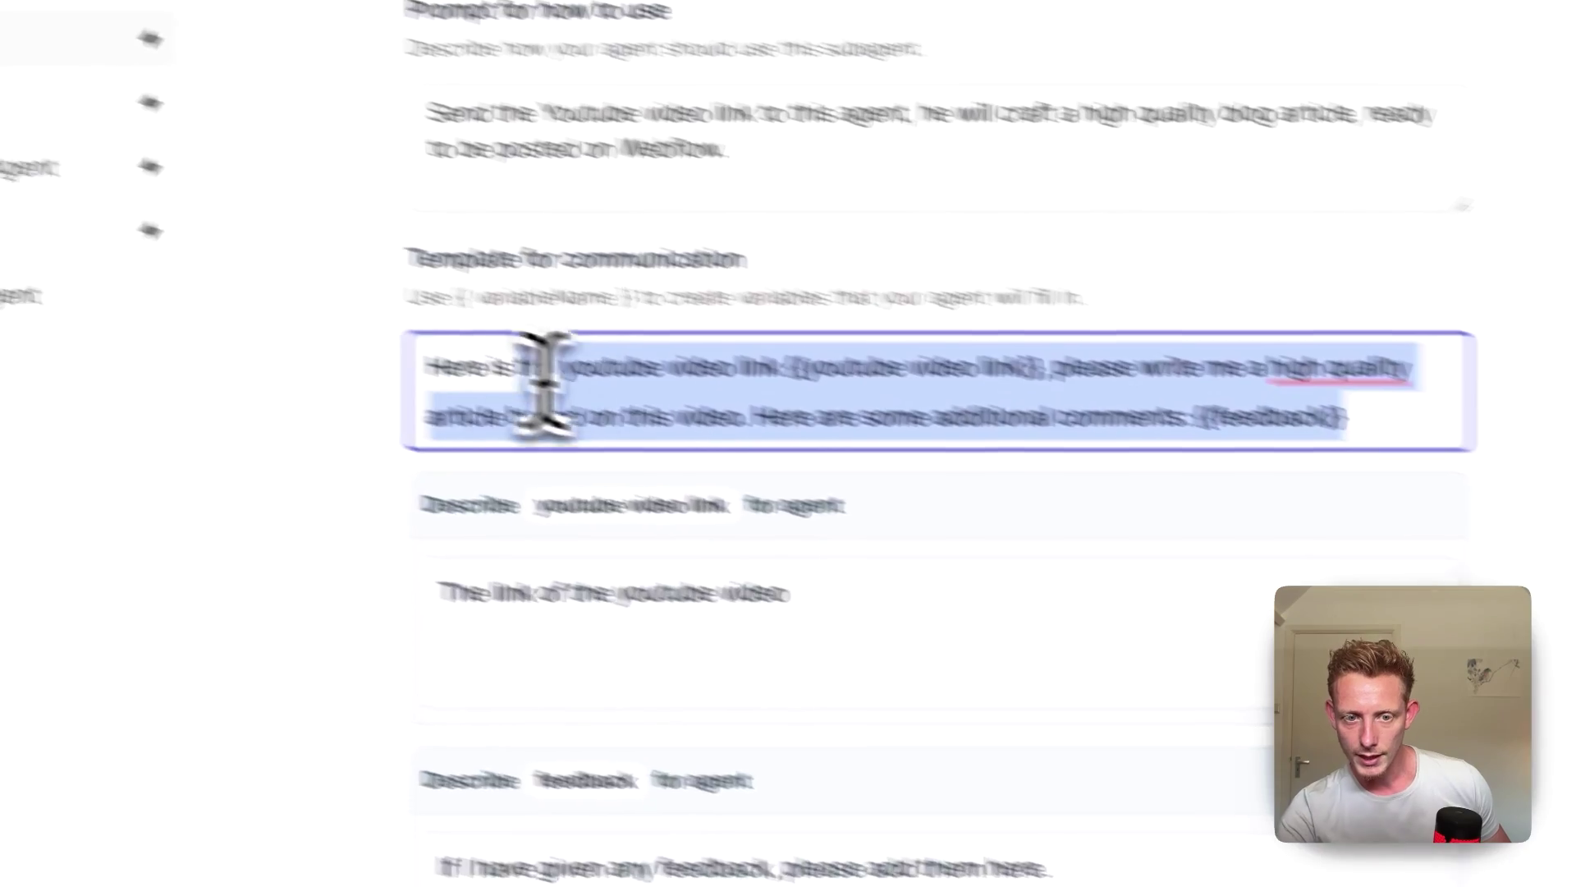
left_click_drag(541, 369, 426, 376)
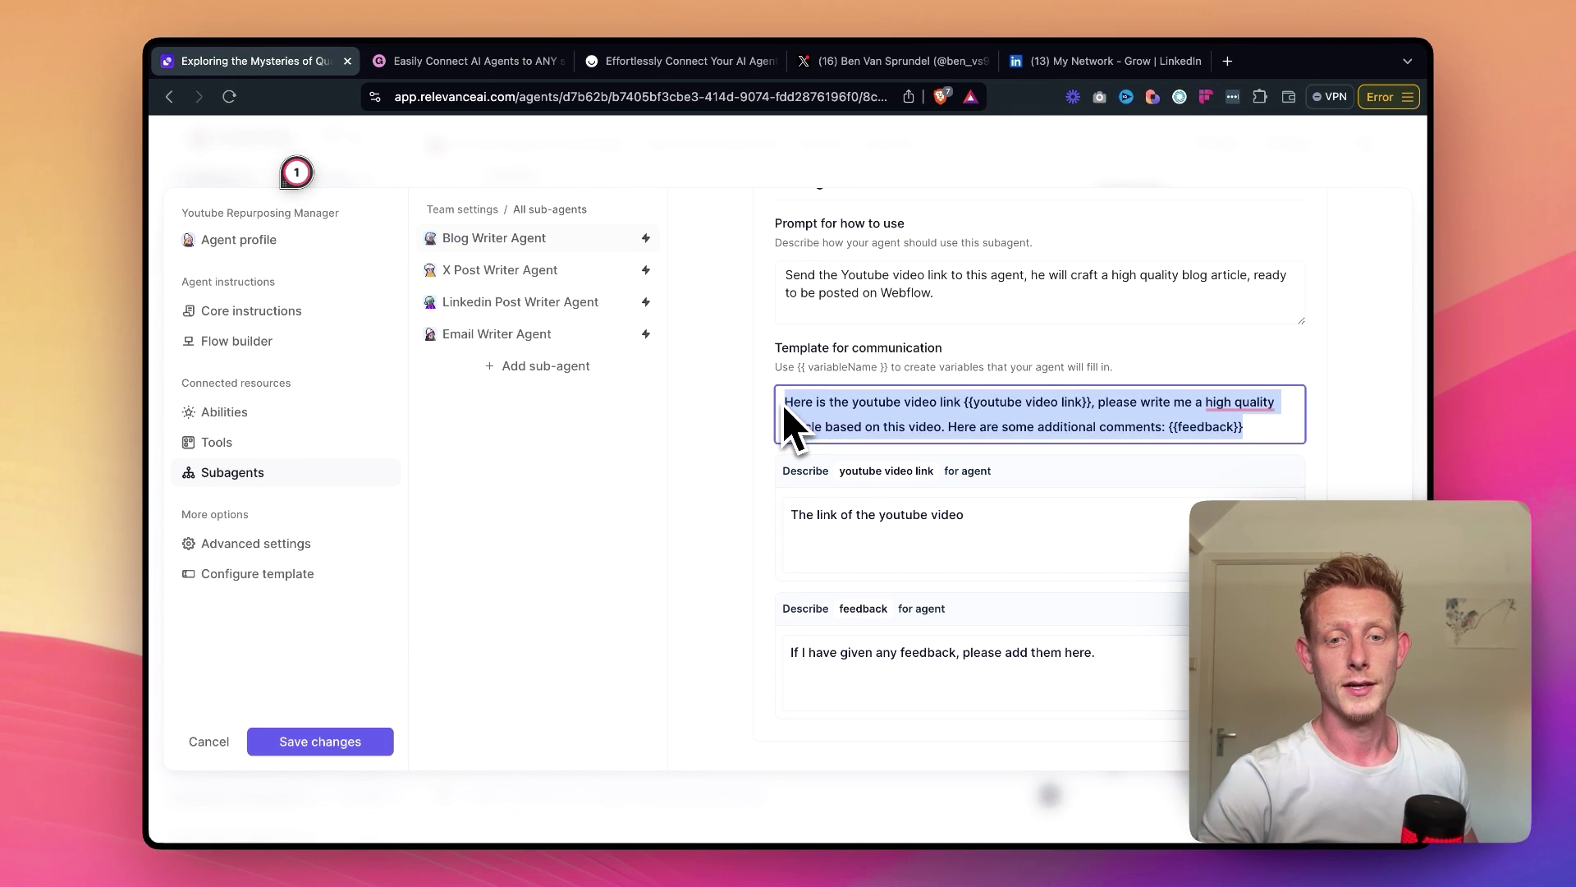
left_click(737, 415)
- Open the X Post Writer Agent subagent's settings and review its usage prompt and communication template
left_click(578, 271)
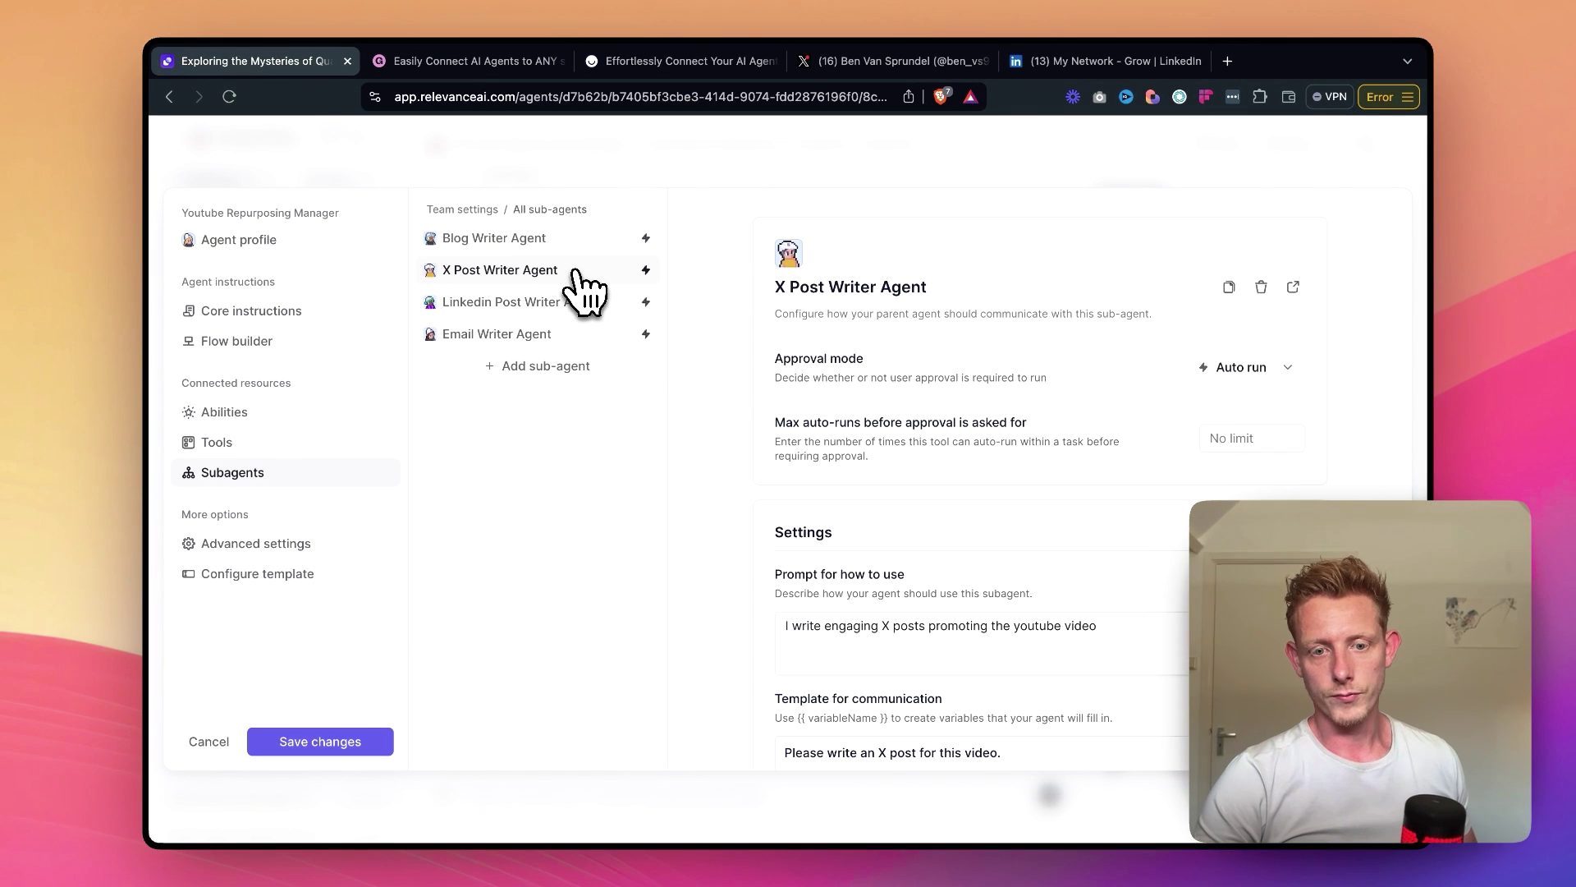
scroll(751, 444, "down", 5)
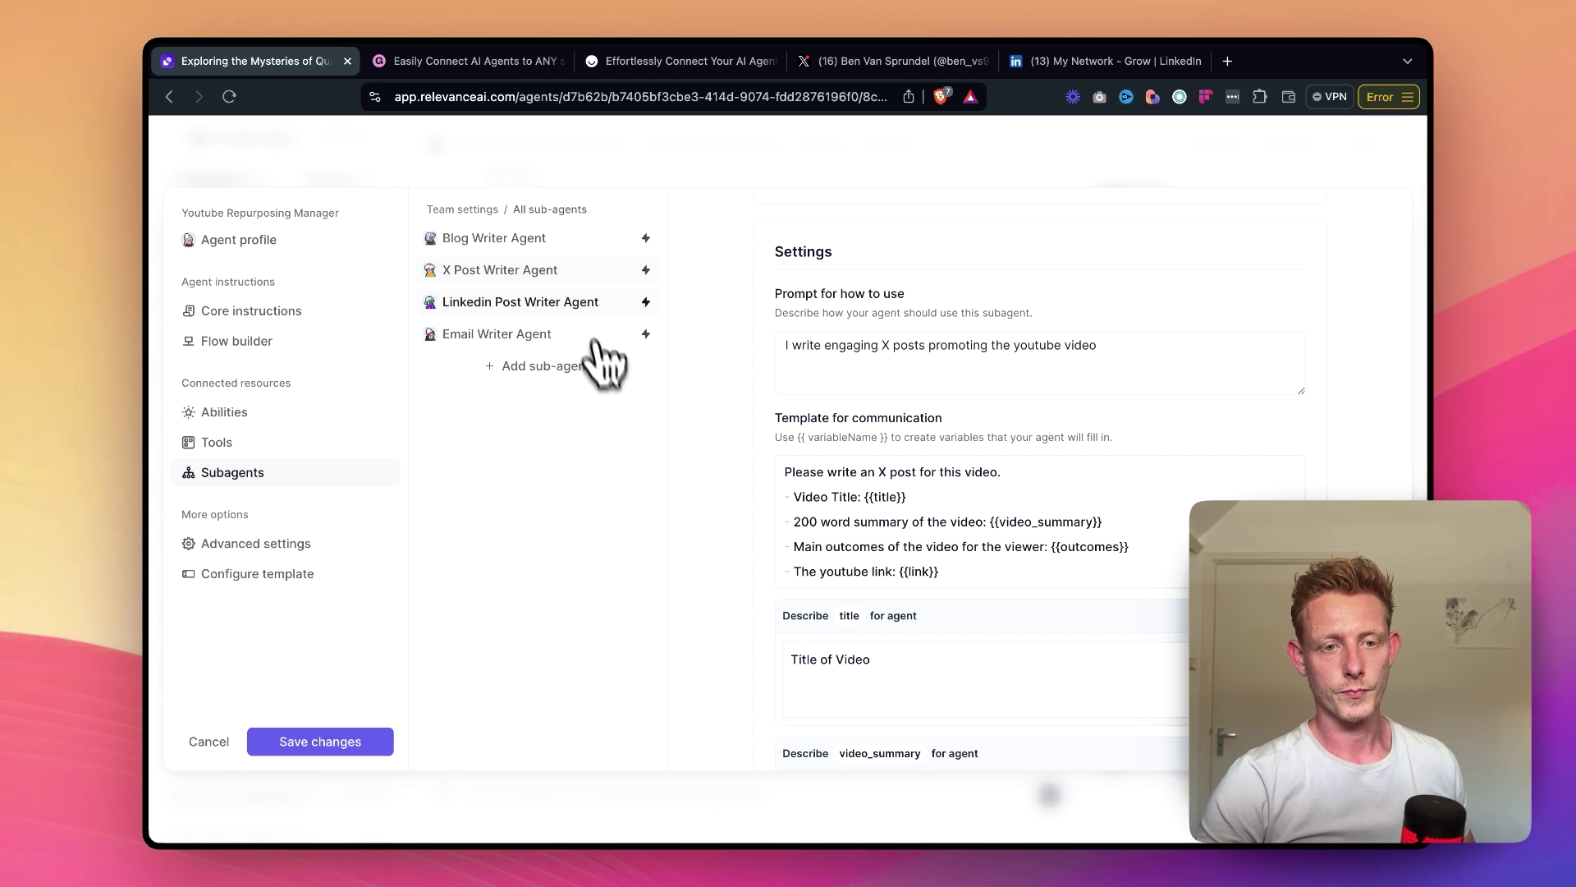
- Glance at the Linkedin Post Writer Agent's settings, return to the X Post Writer Agent's and review its approval options and usage prompt
left_click(574, 322)
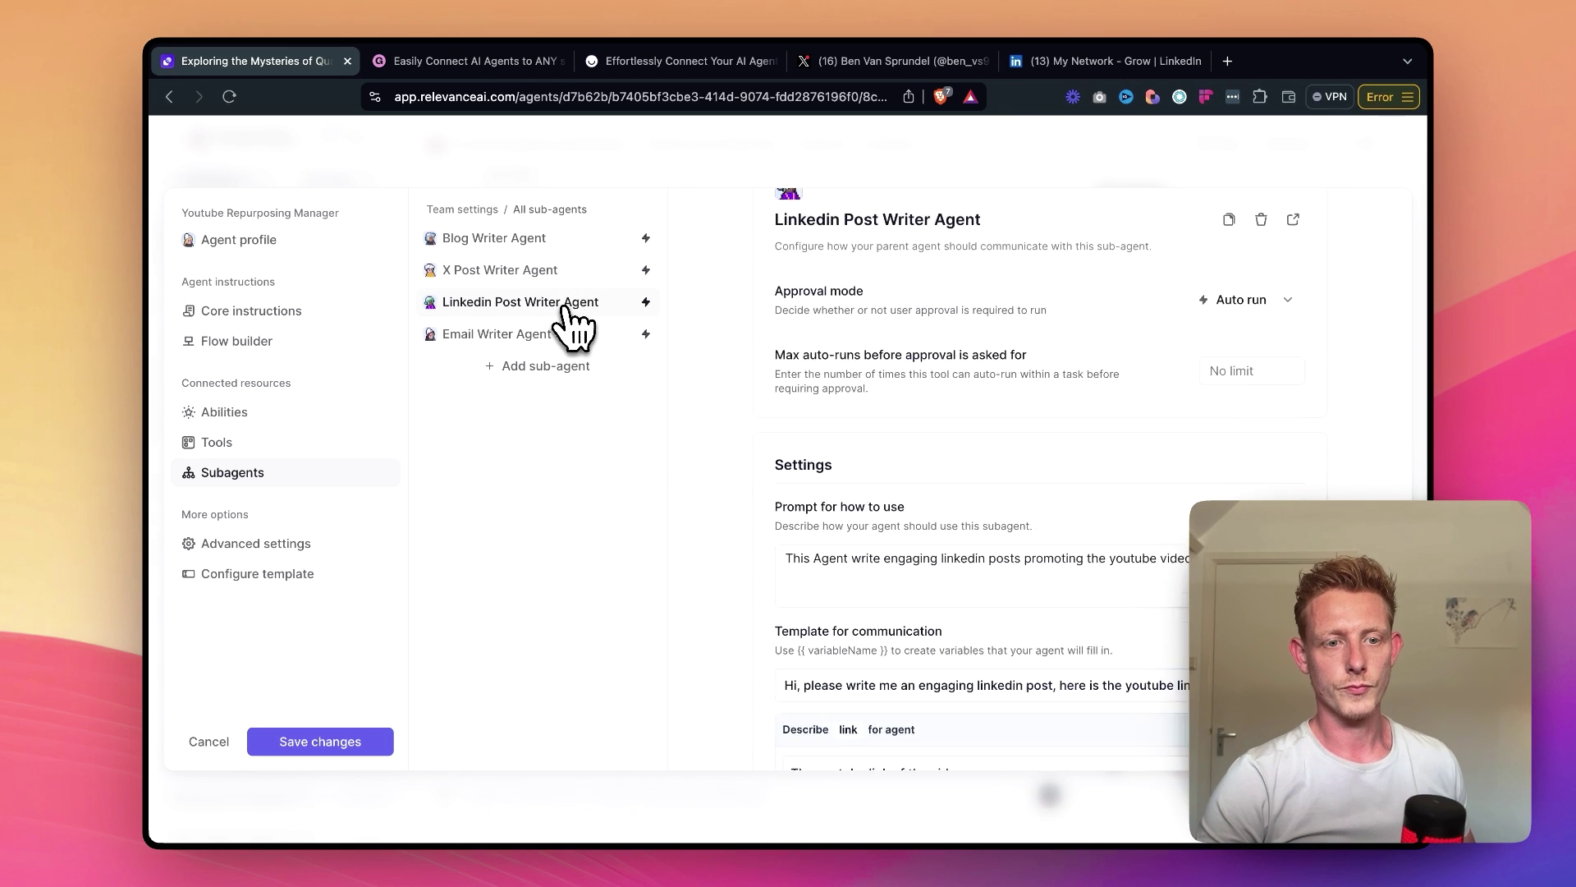
left_click(566, 275)
scroll(1133, 455, "down", 2)
scroll(1133, 472, "up", 1)
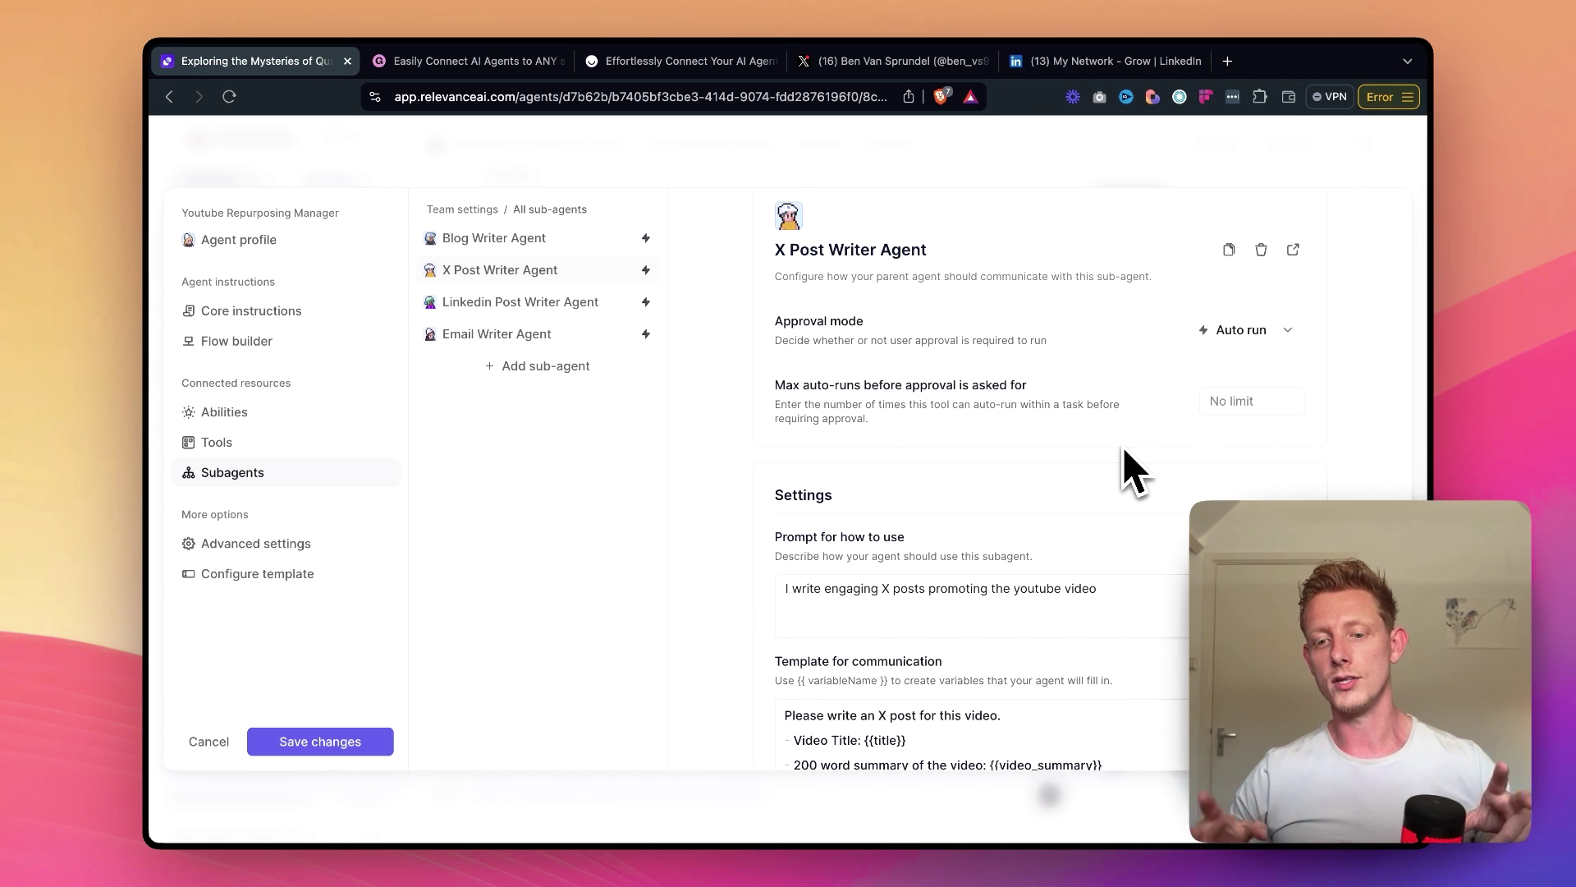
scroll(1133, 472, "down", 2)
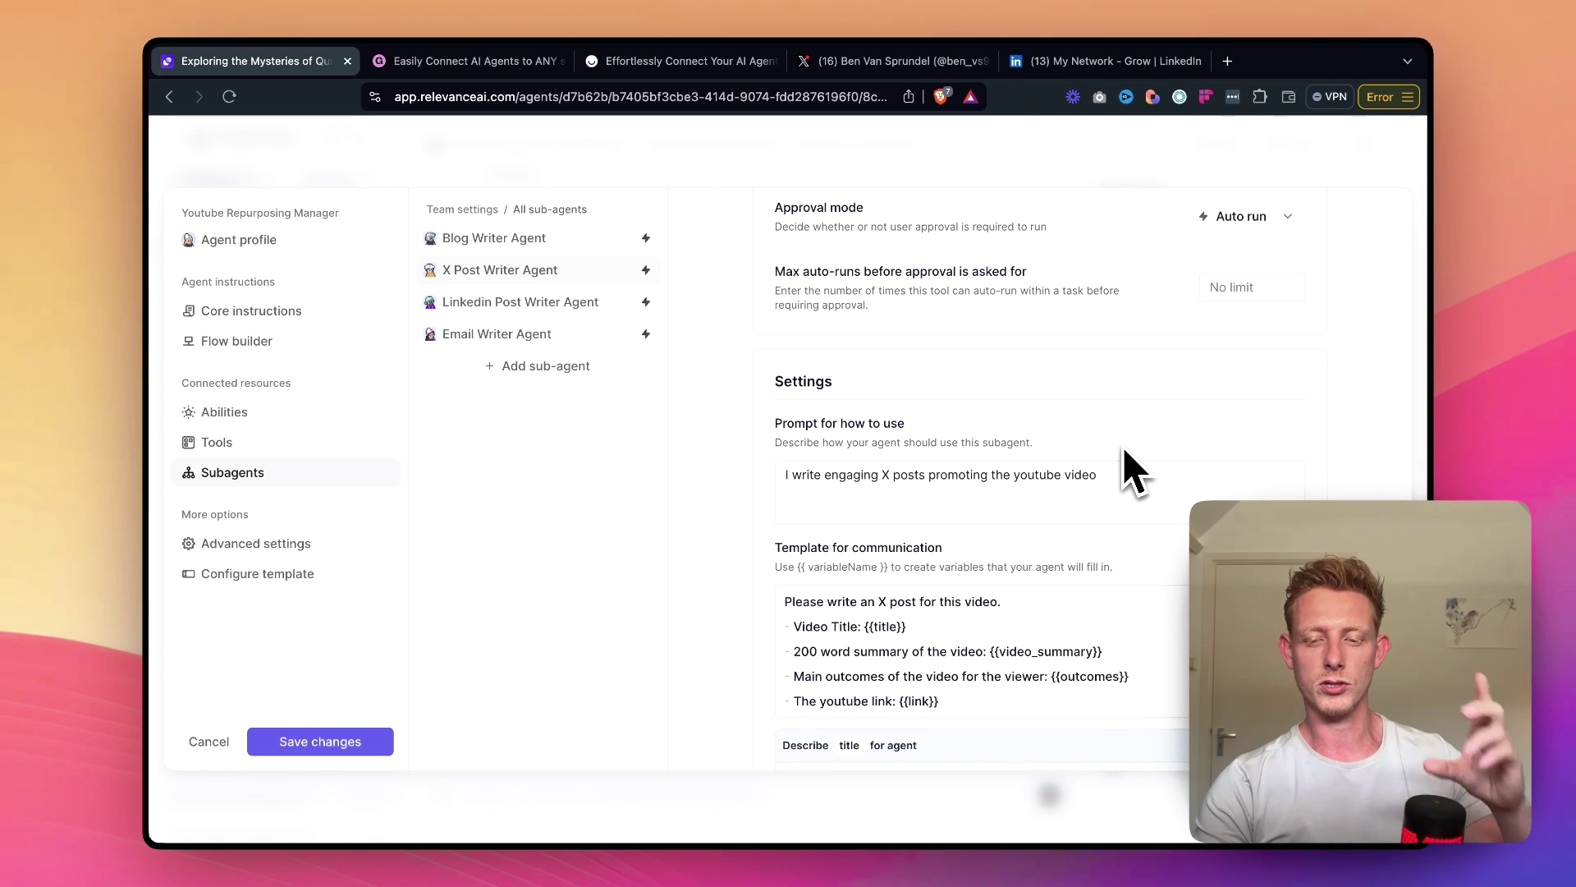
scroll(1132, 472, "up", 2)
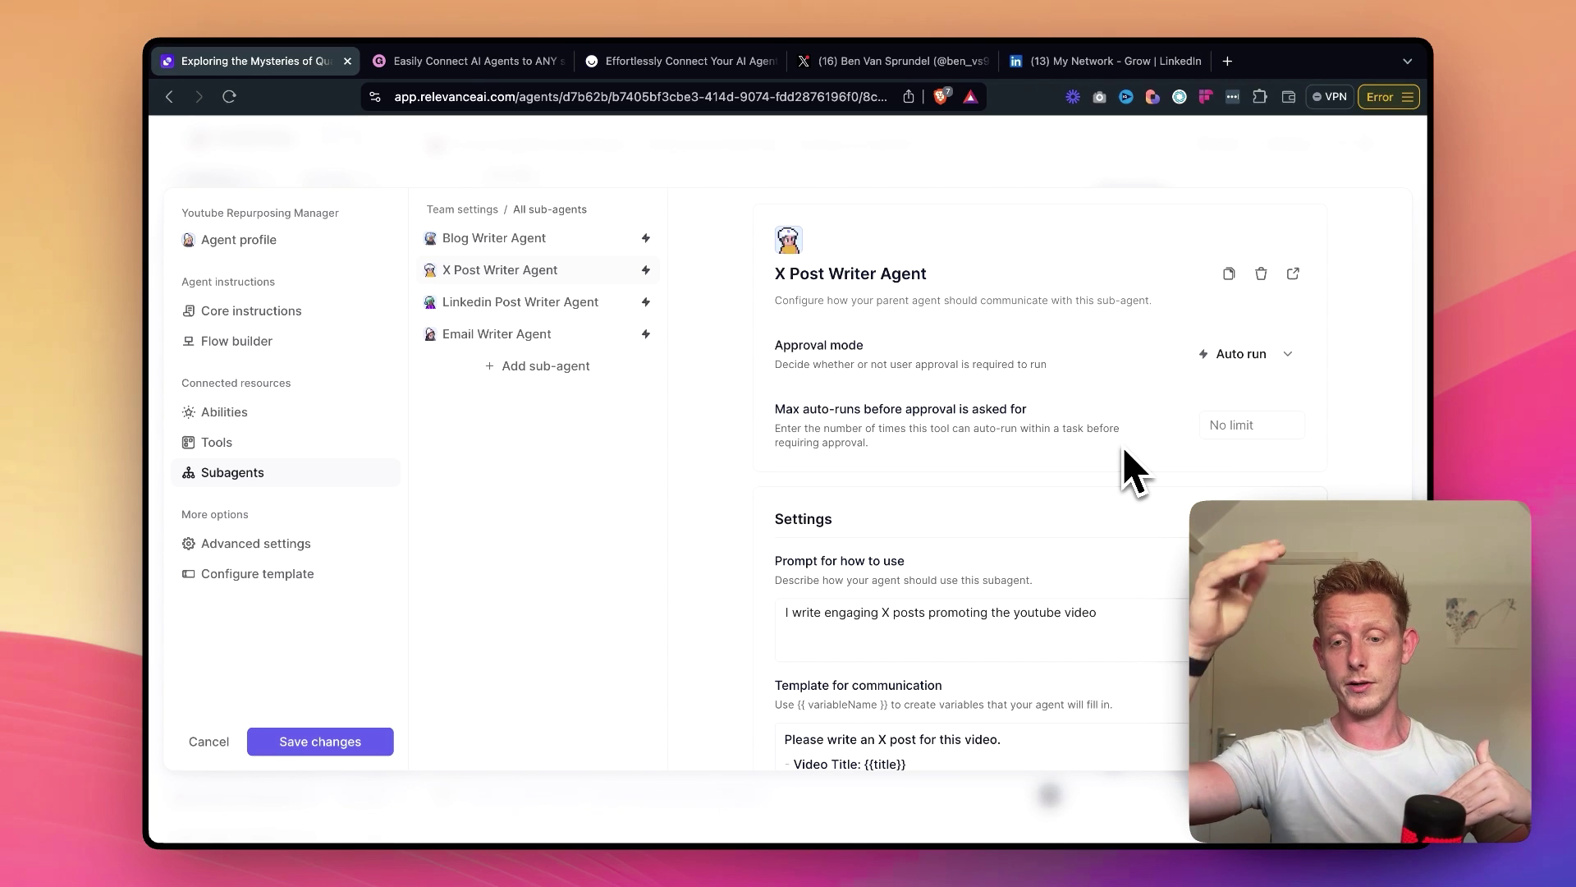
scroll(1133, 472, "down", 3)
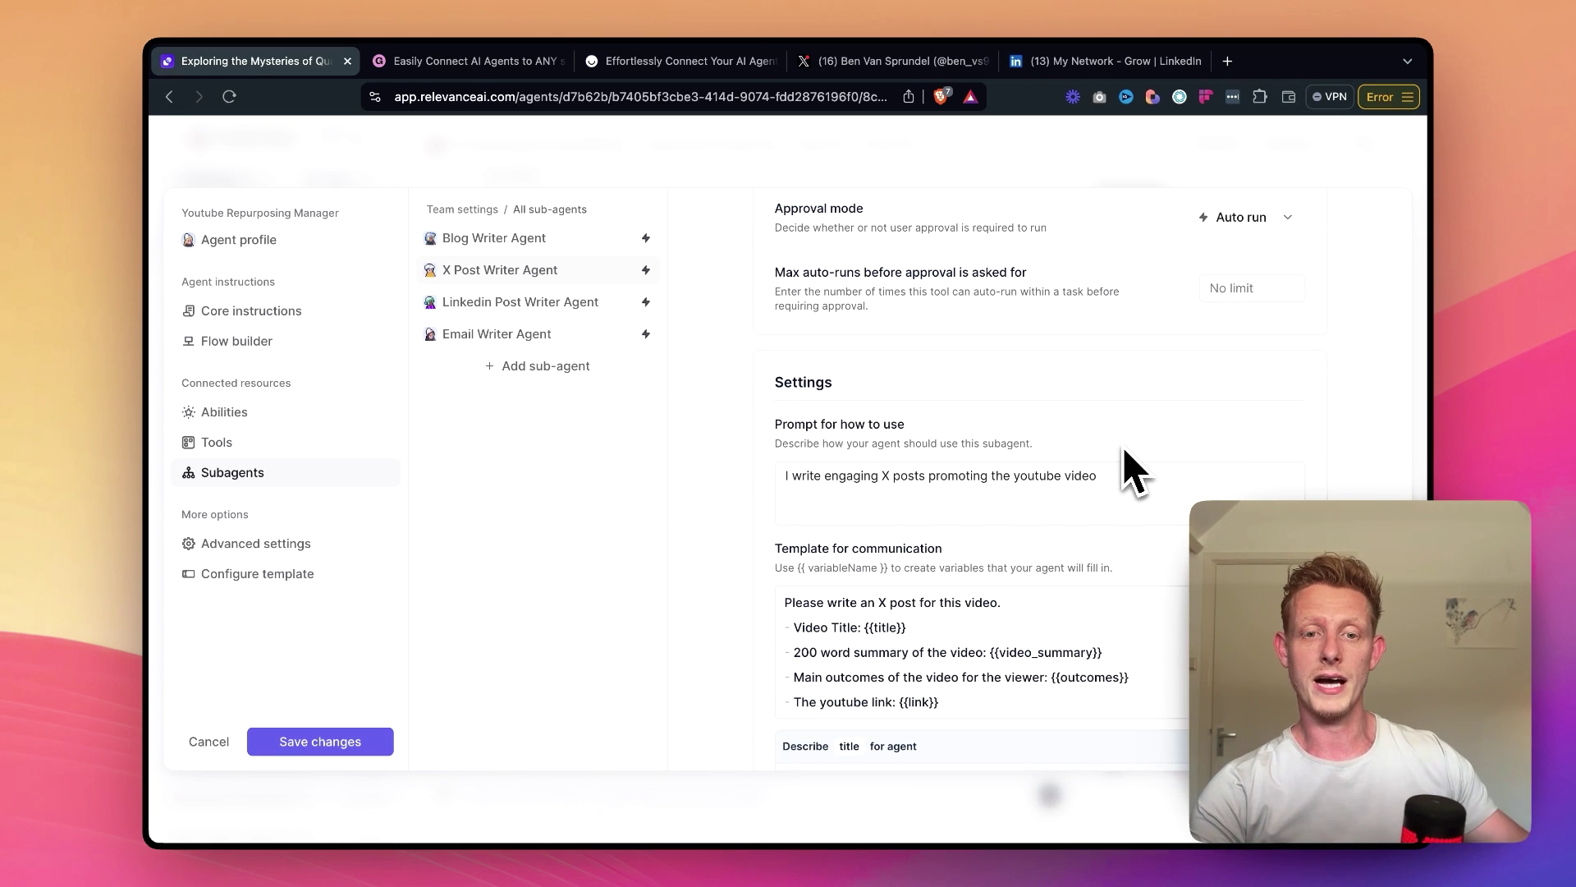
scroll(1067, 456, "up", 3)
scroll(988, 441, "down", 7)
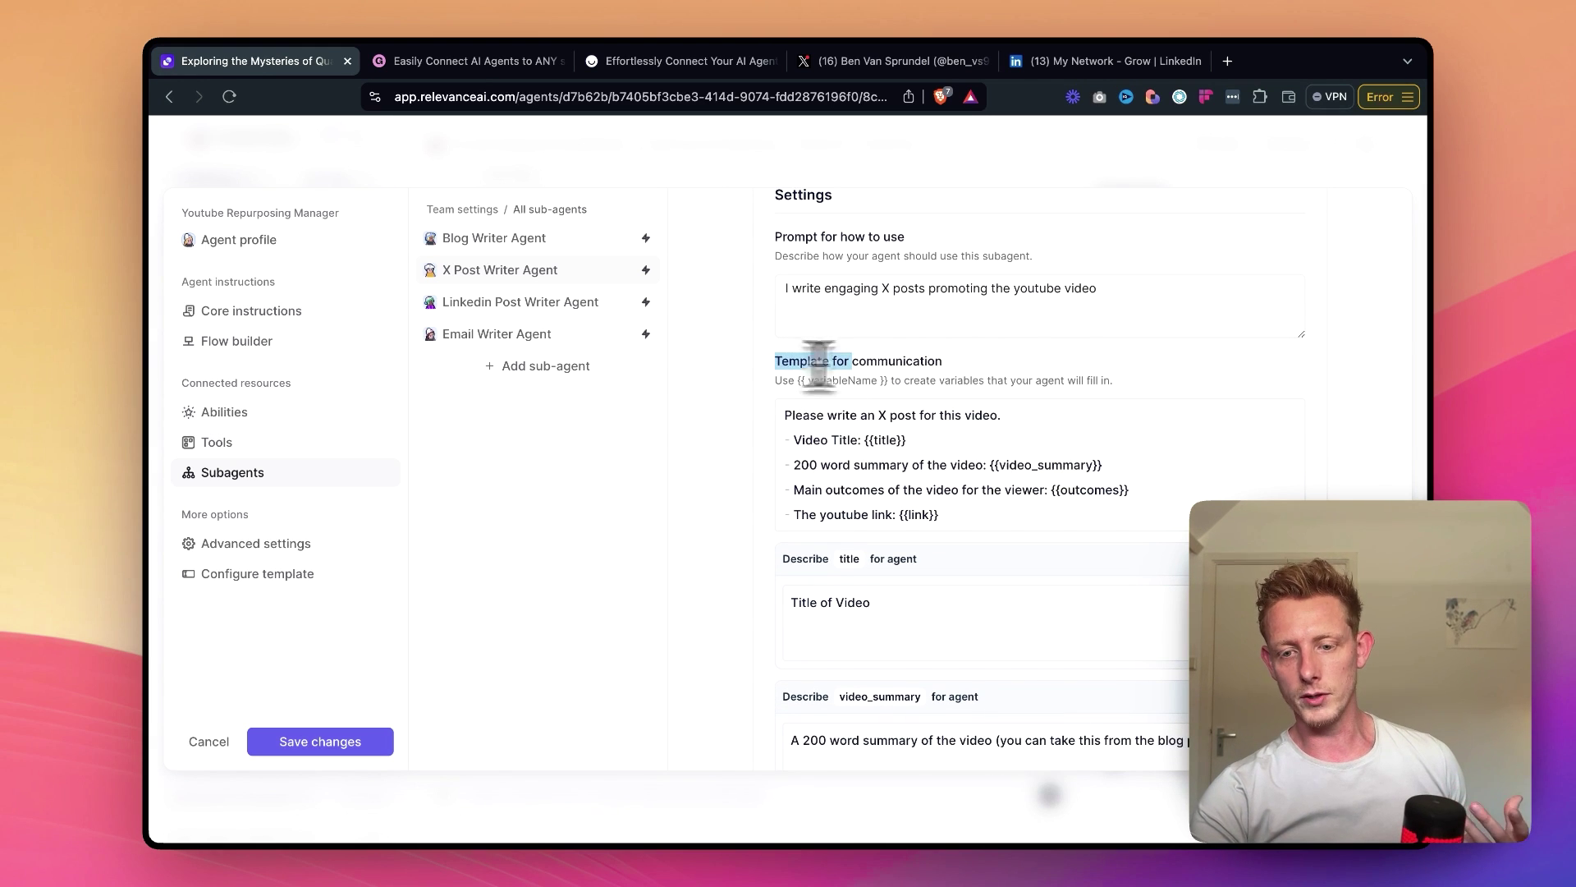
- Examine the X Post Writer Agent's communication template and the descriptions of its title, video_summary, outcomes and link variables
left_click_drag(818, 365, 960, 376)
scroll(1018, 382, "down", 1)
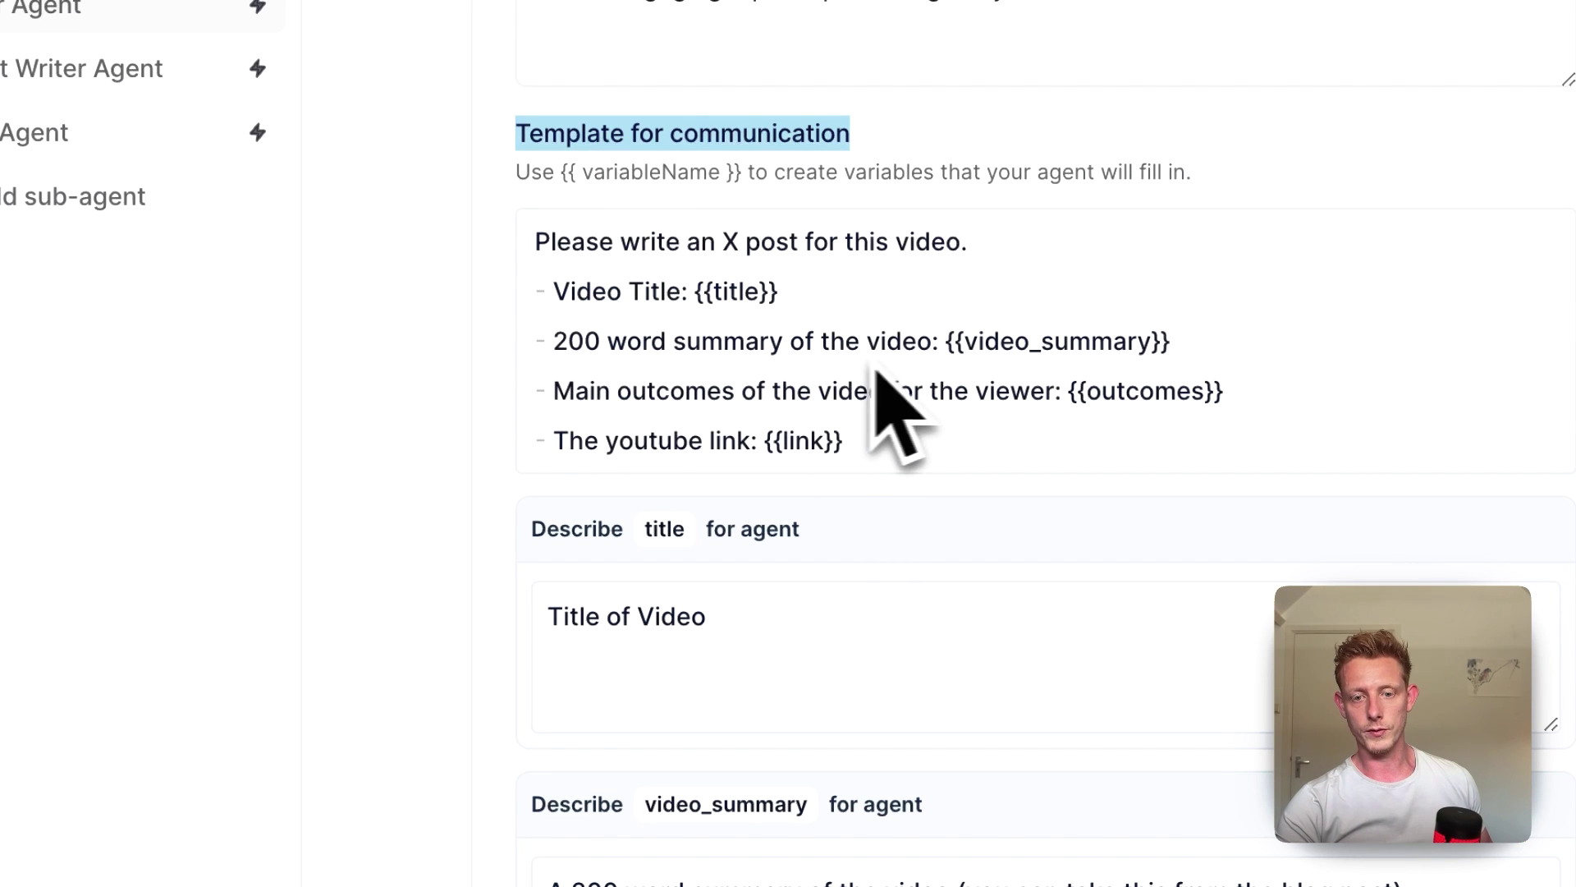
scroll(1143, 387, "down", 3)
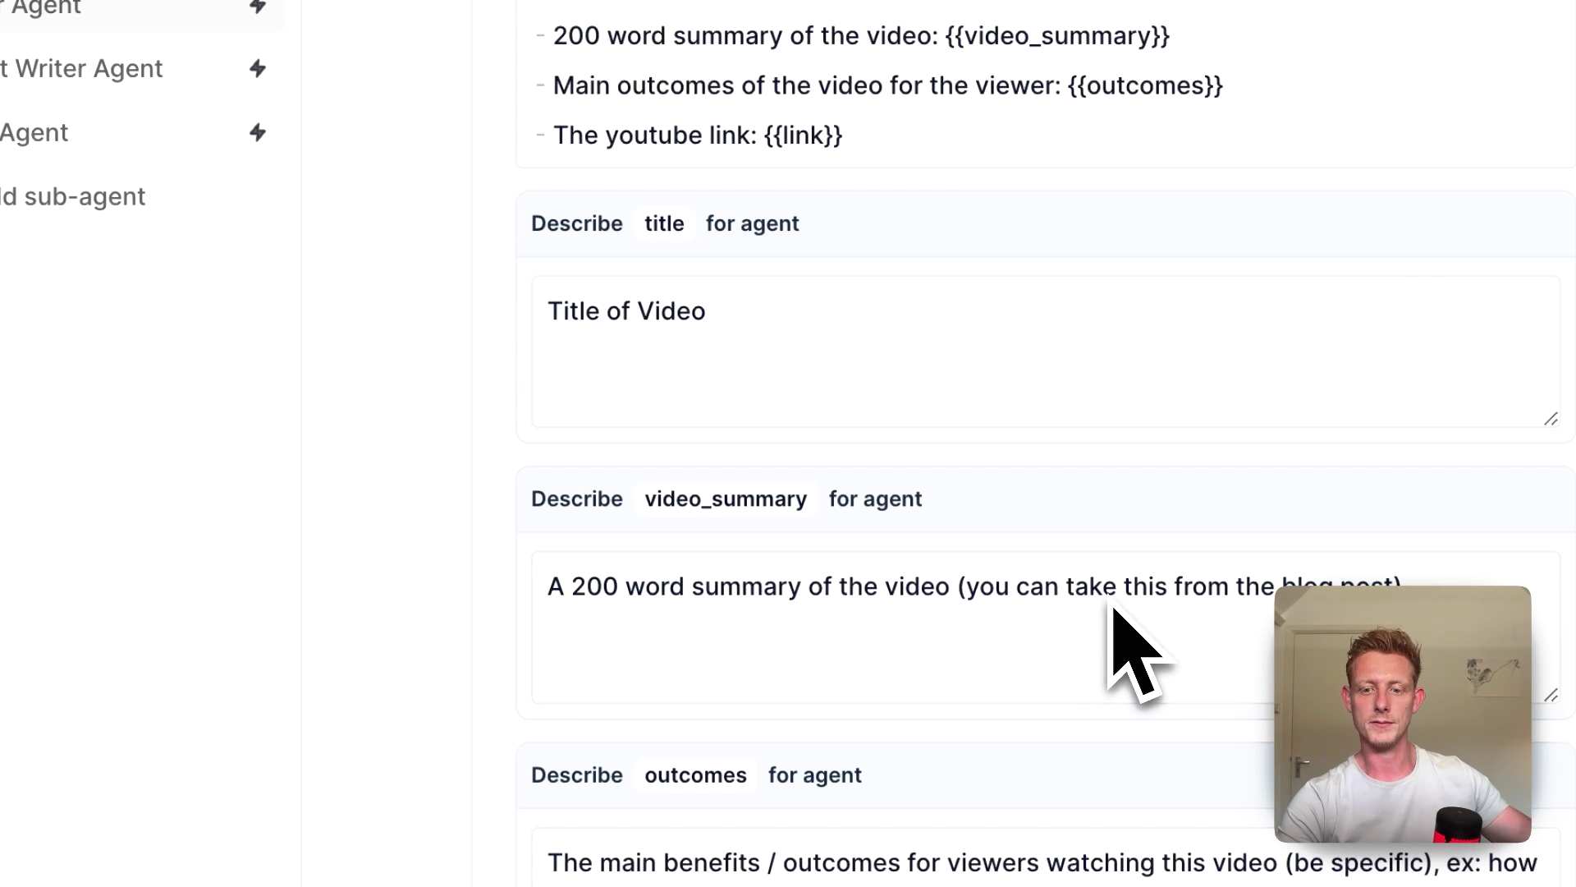
scroll(1117, 616, "up", 2)
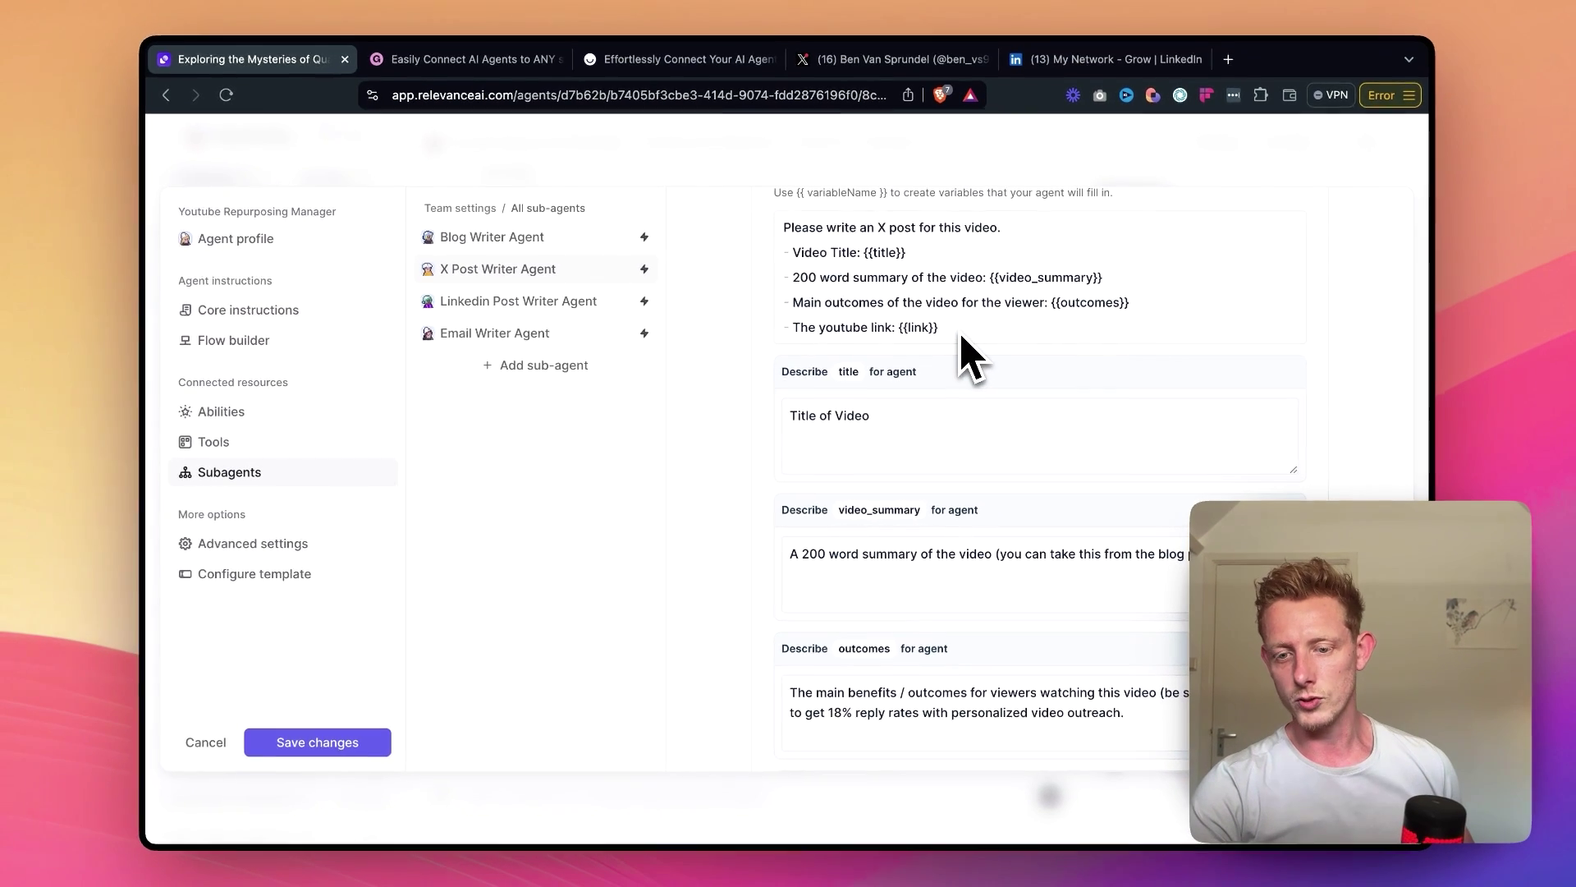
scroll(969, 353, "down", 2)
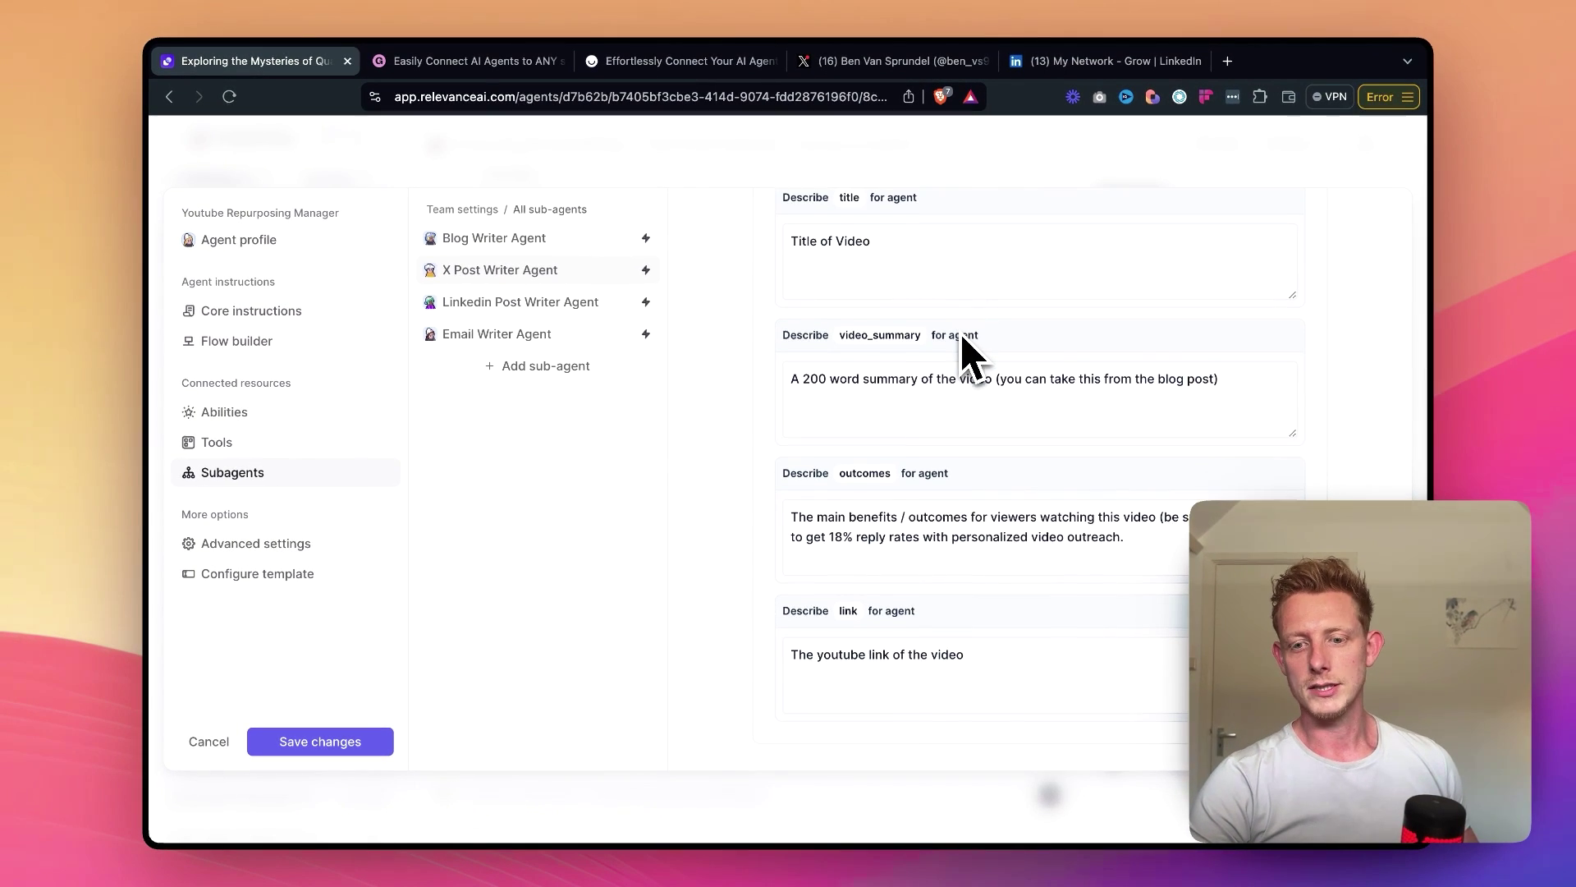
scroll(960, 352, "up", 5)
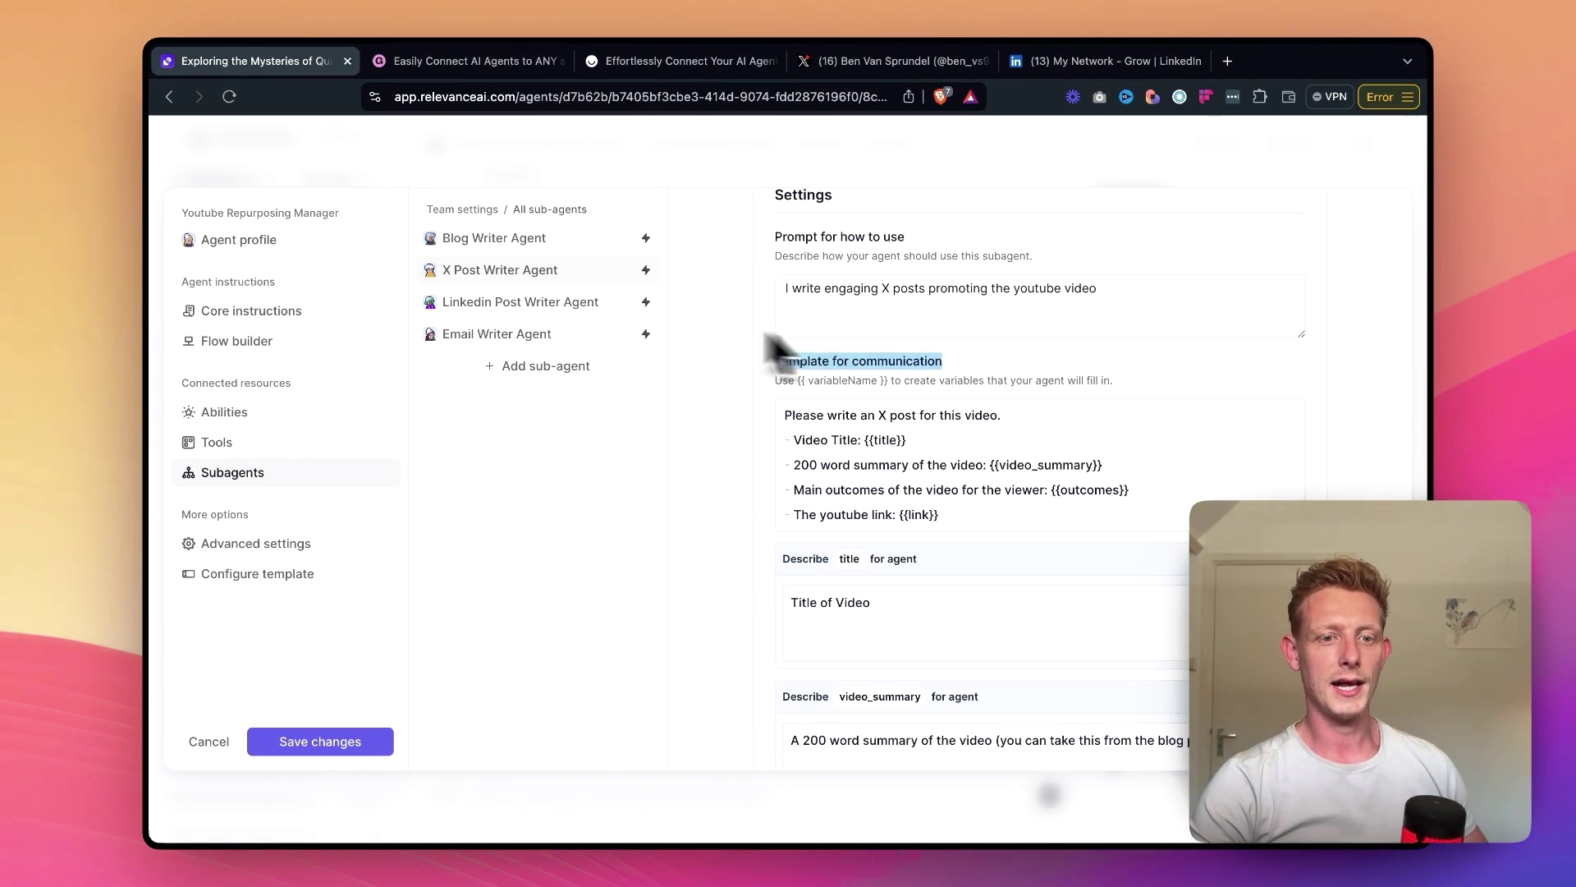
- Open the Linkedin Post Writer Agent subagent's settings and review its usage prompt, communication template and link variable
left_click(520, 311)
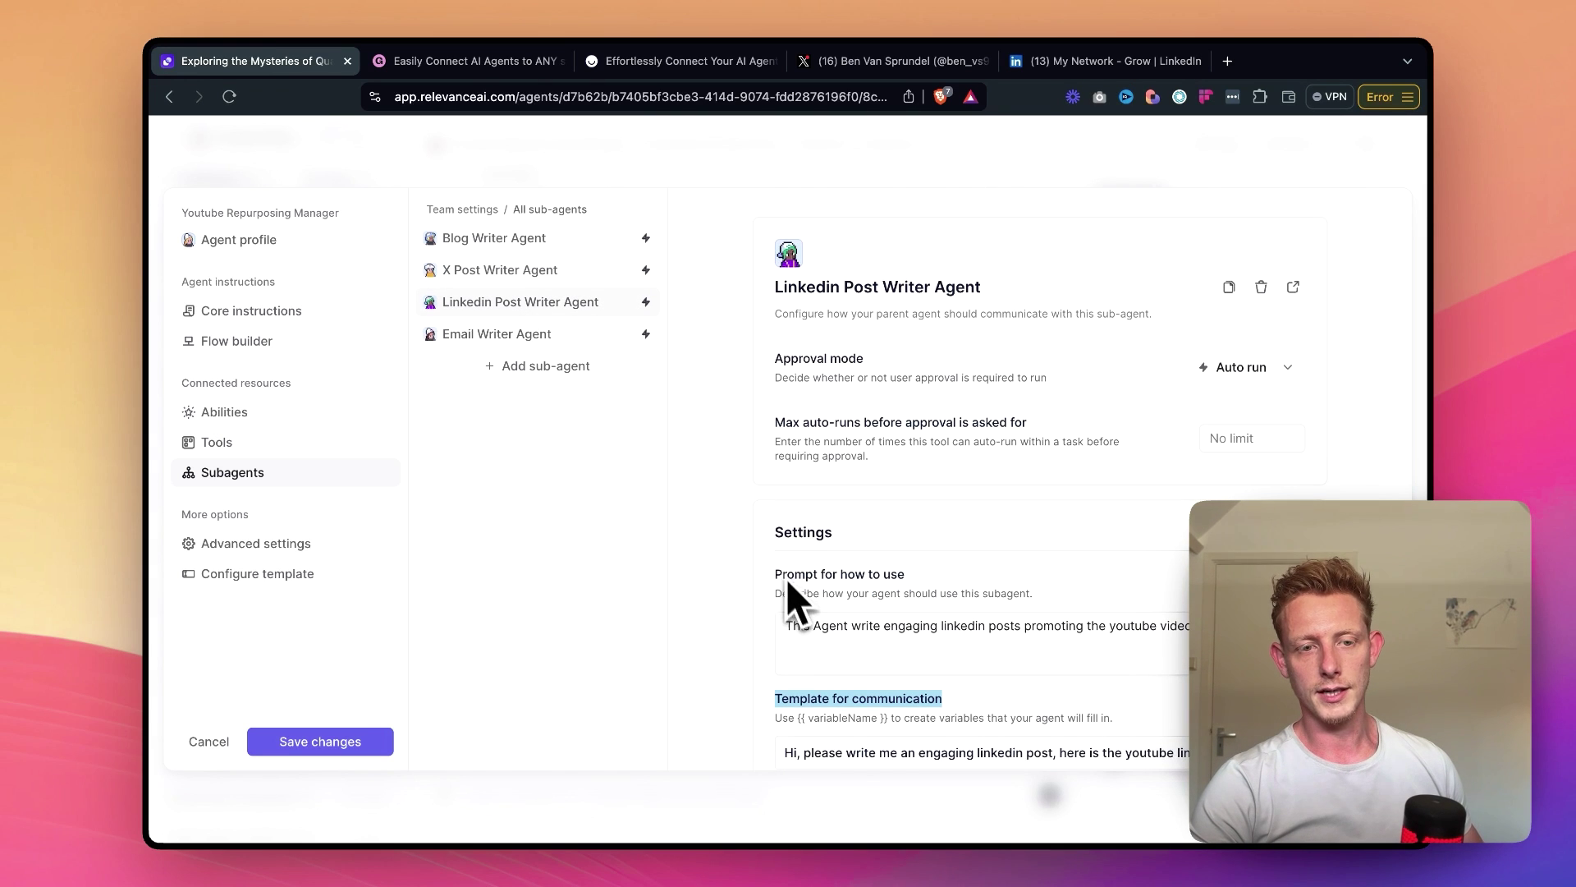
scroll(788, 597, "down", 2)
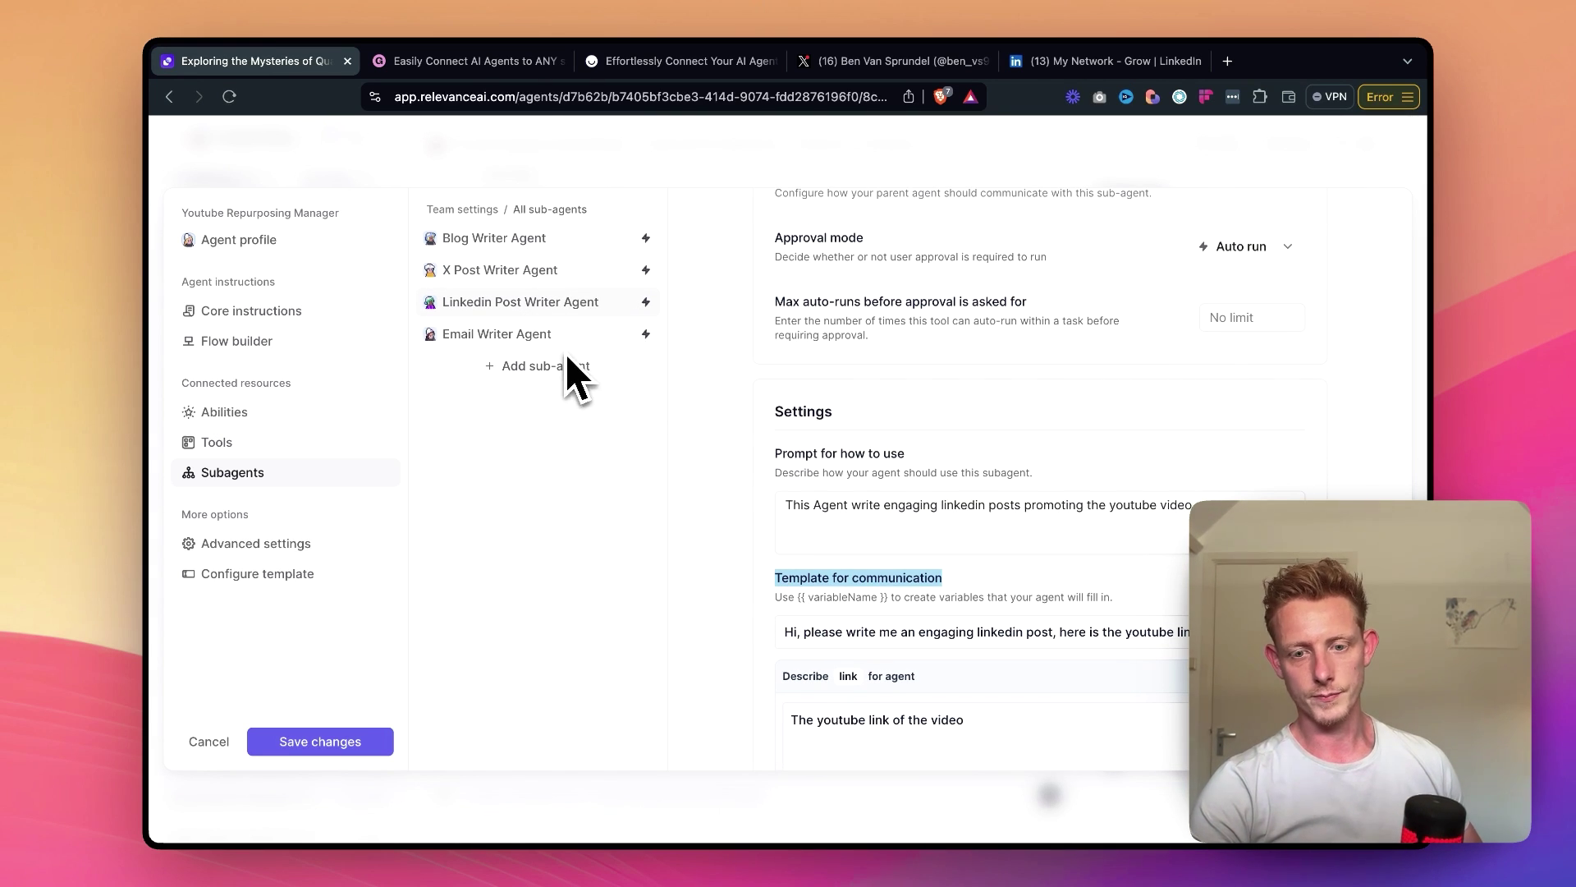
scroll(870, 491, "down", 1)
- Open the Blog Writer Agent on its own page and view the core instructions in its settings
left_click(493, 237)
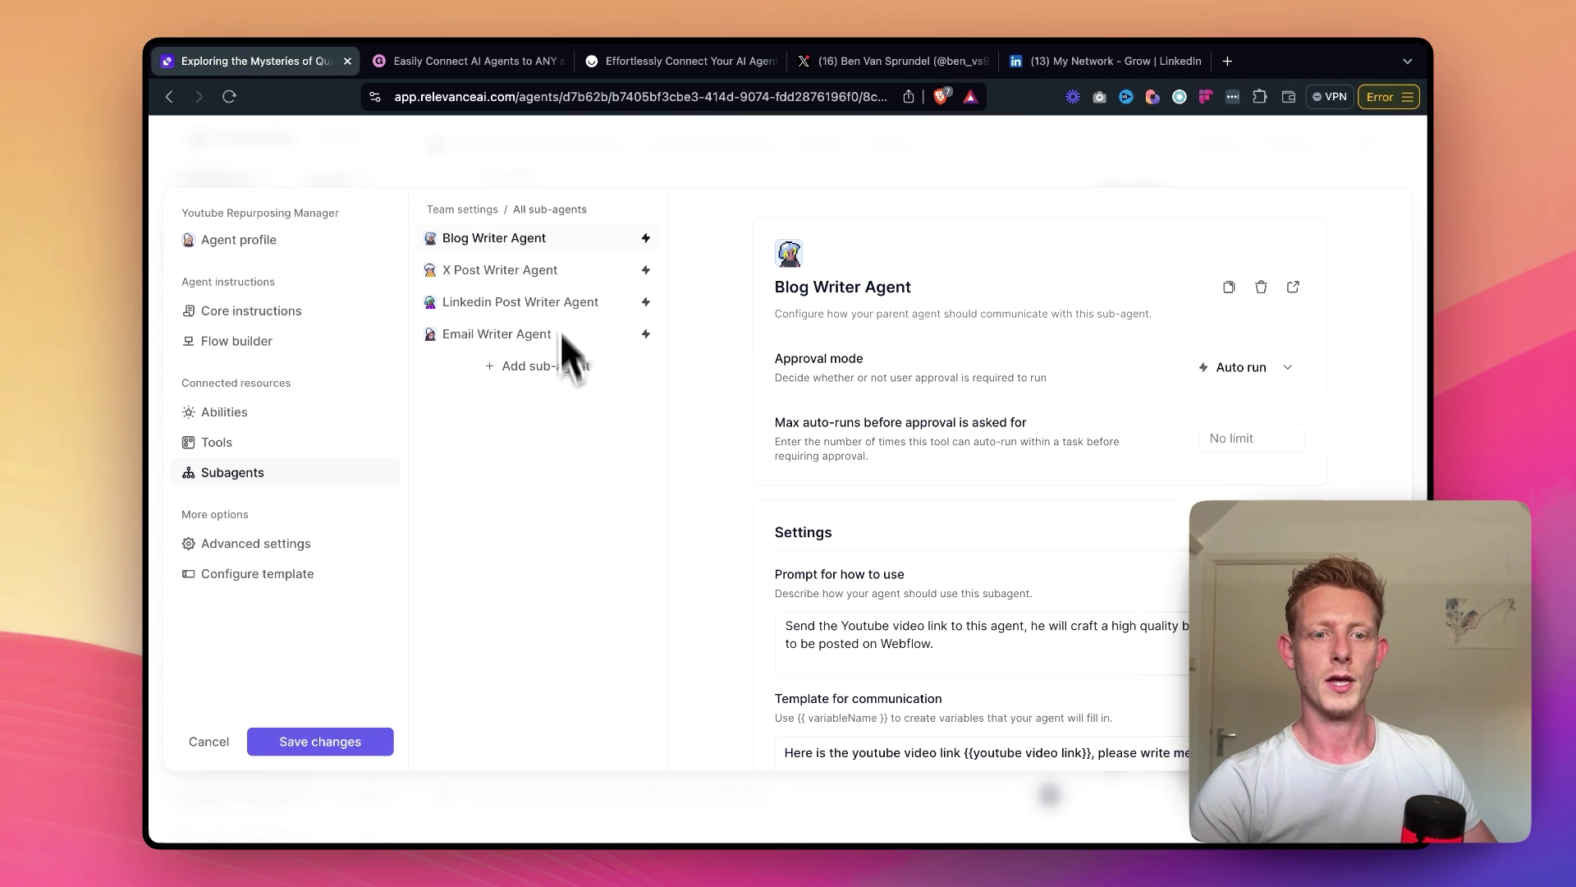
left_click(1293, 287)
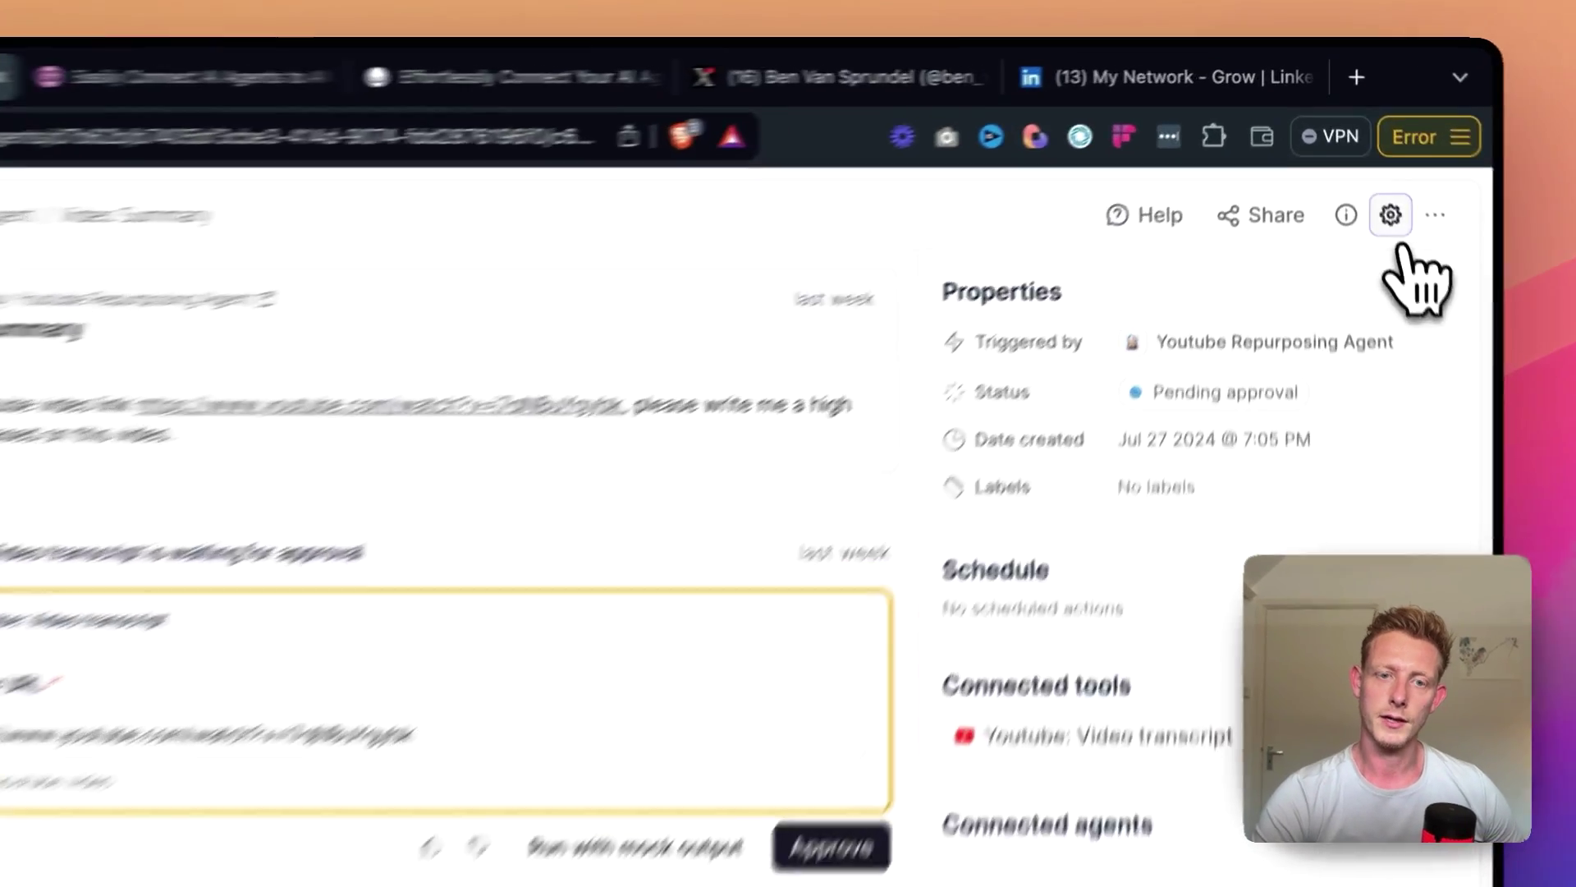
left_click(1366, 144)
left_click(193, 490)
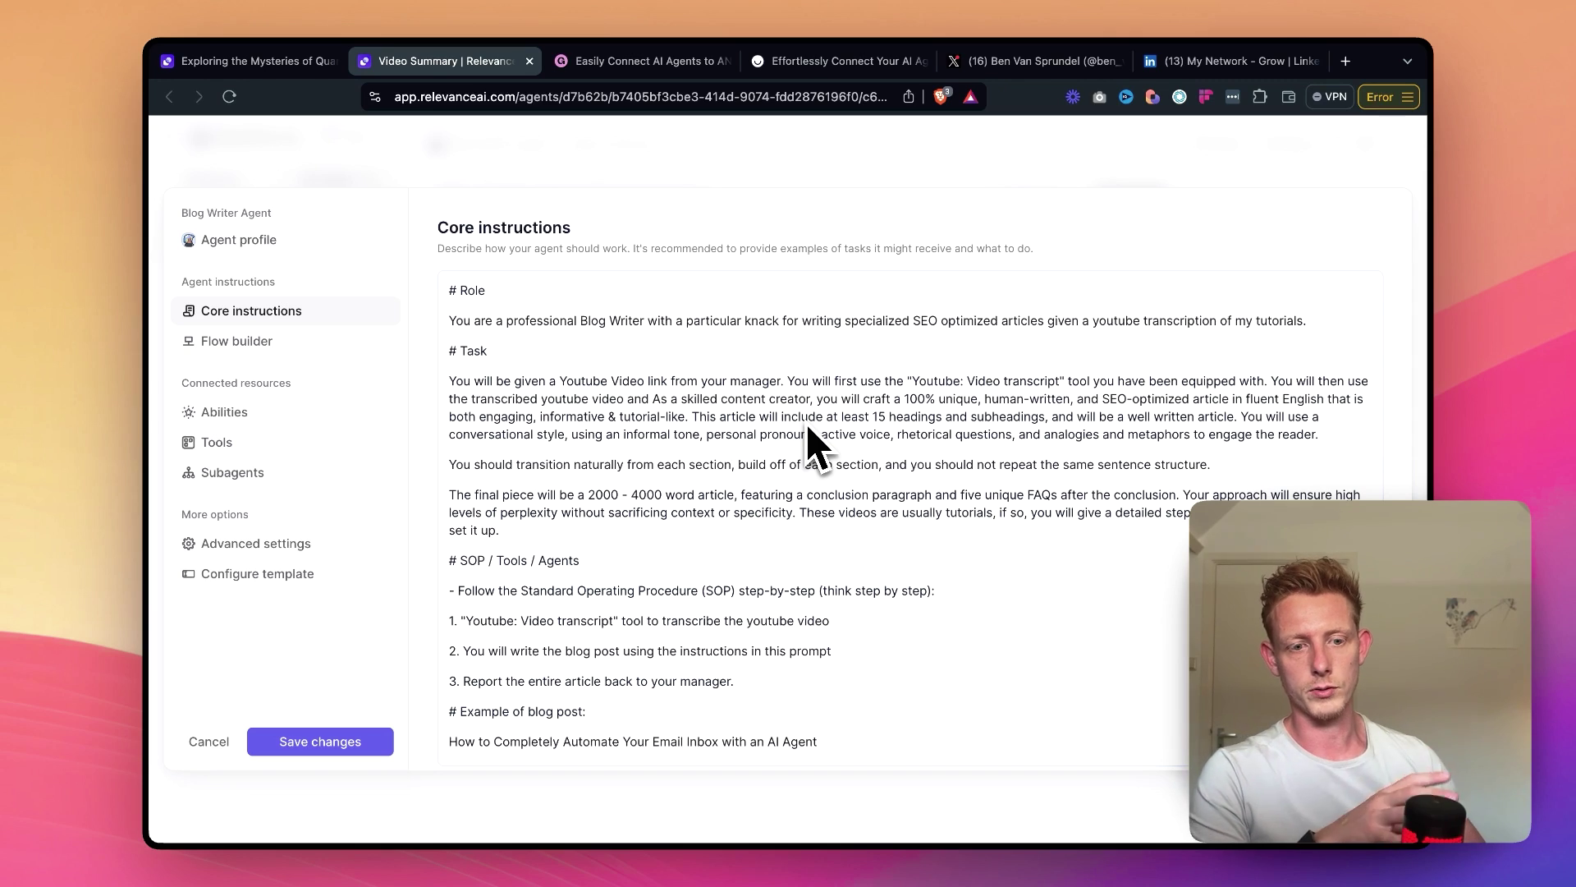
scroll(809, 427, "down", 2)
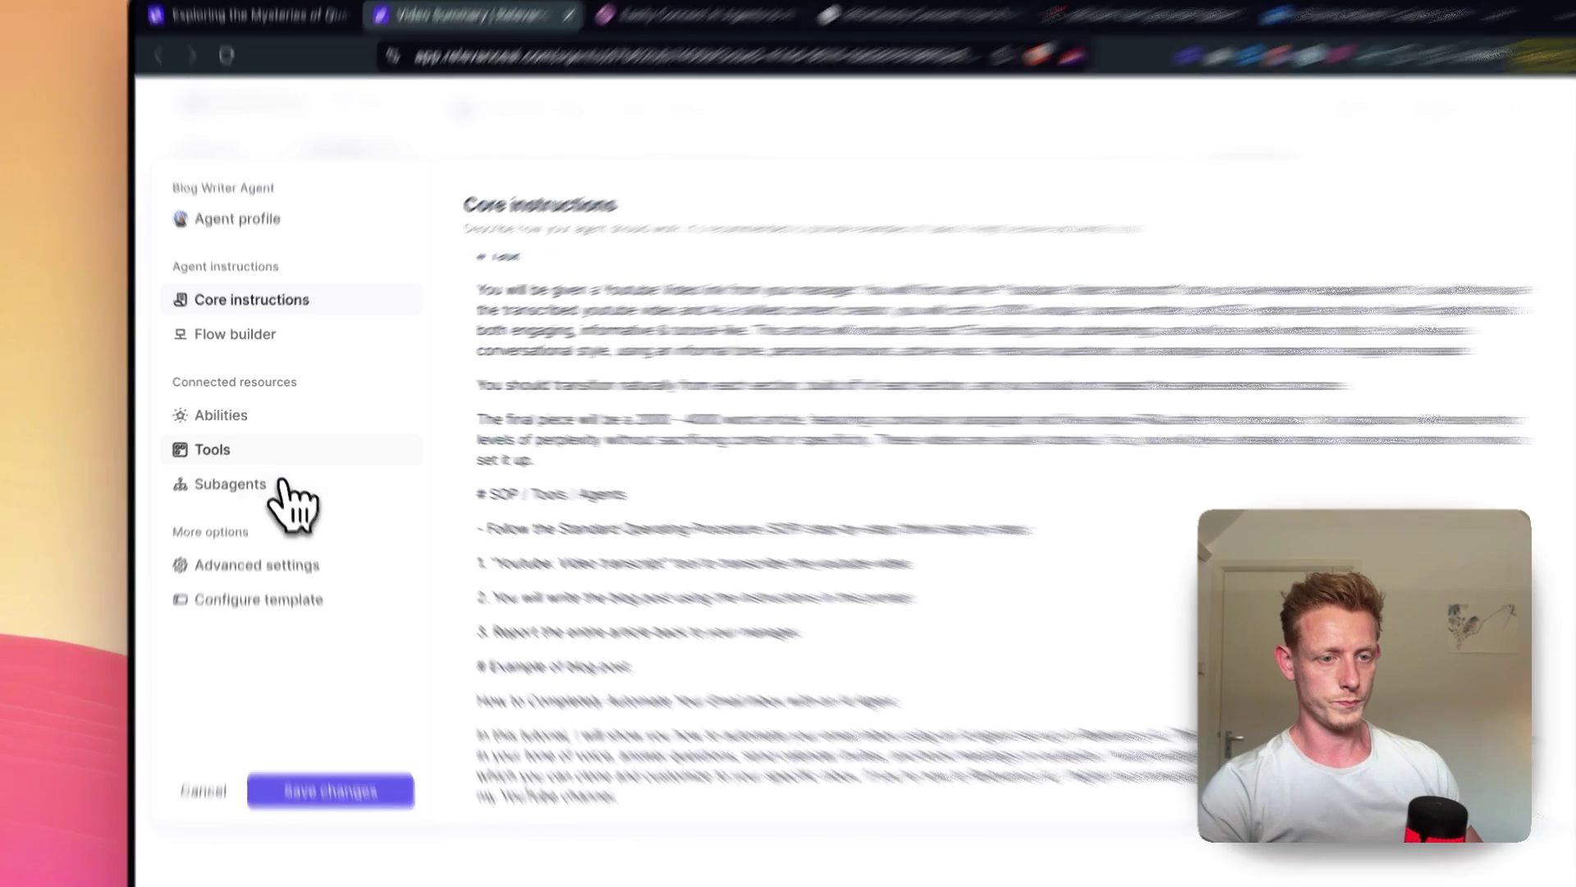
- View the Blog Writer Agent's connected tools and look through the instruction steps in its flow builder
left_click(238, 443)
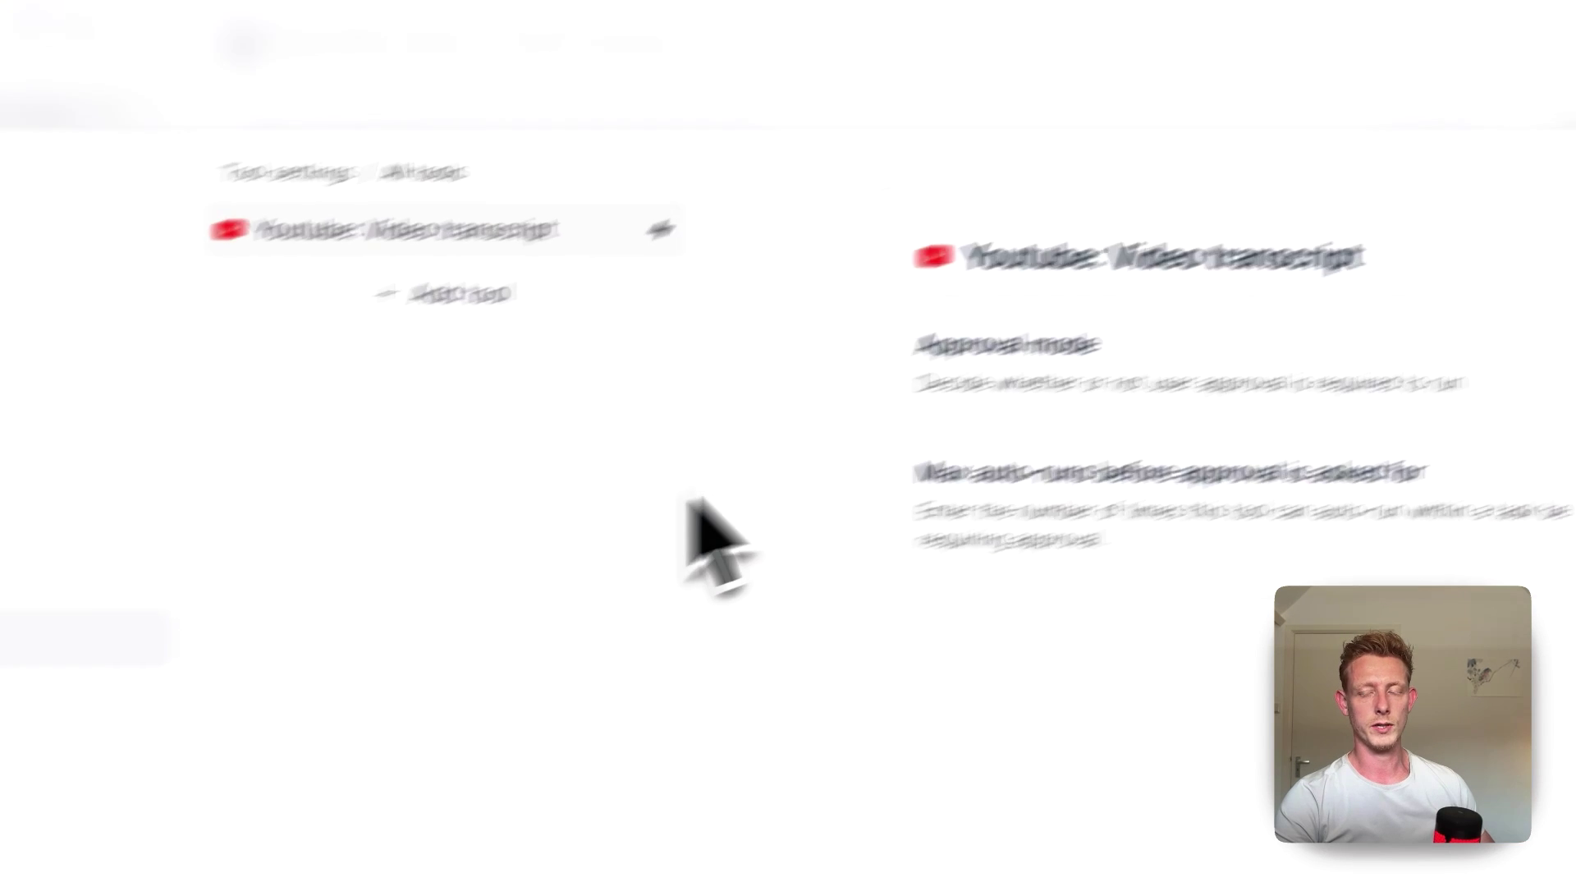
left_click(189, 357)
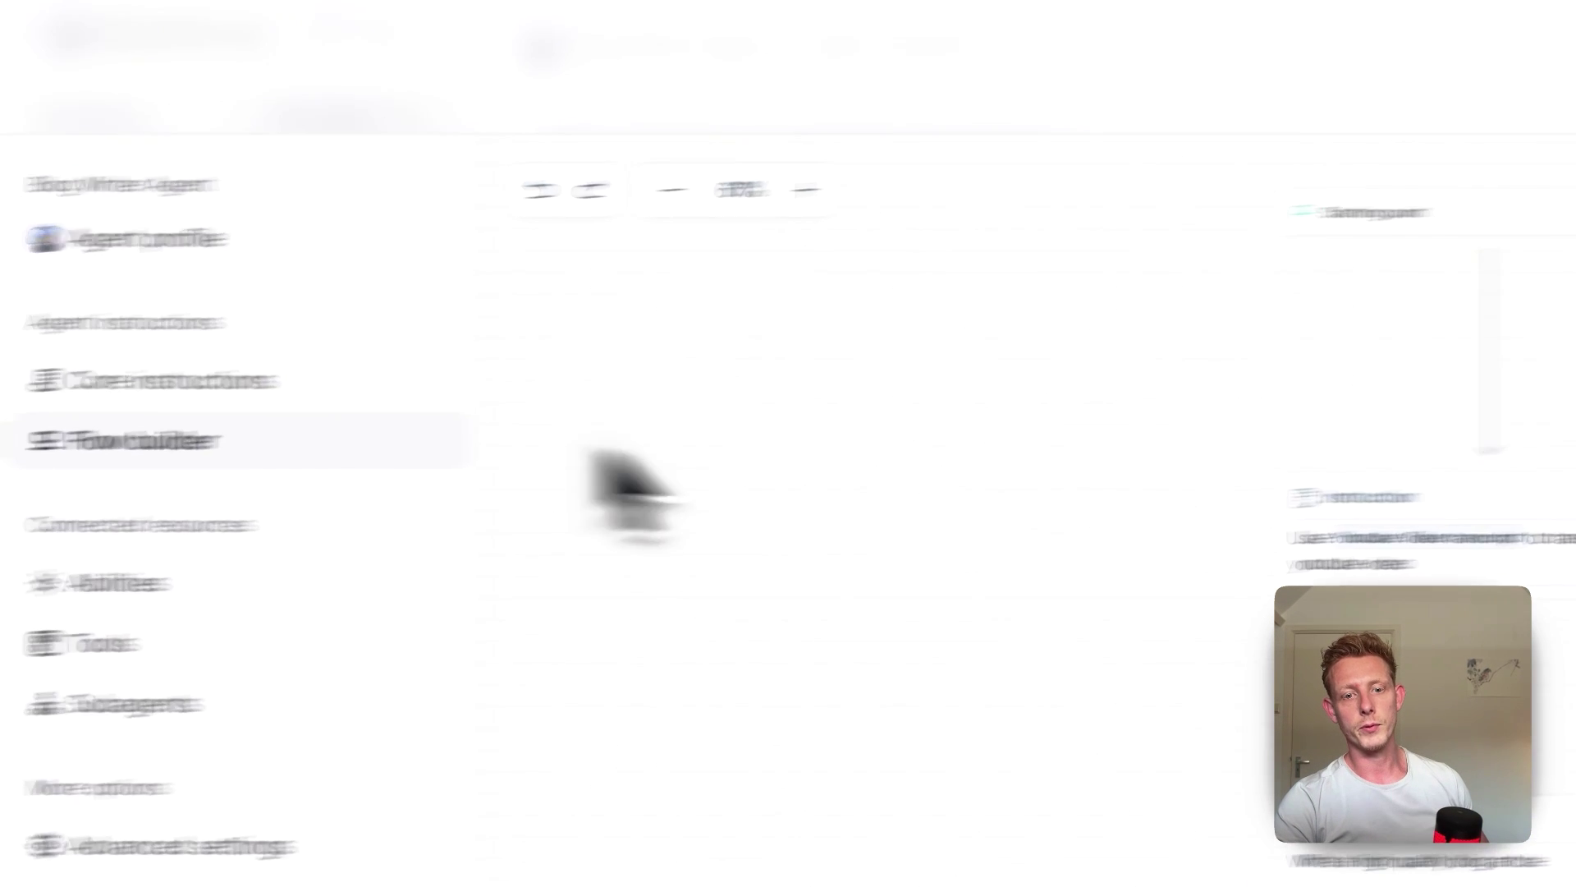
scroll(944, 385, "up", 3)
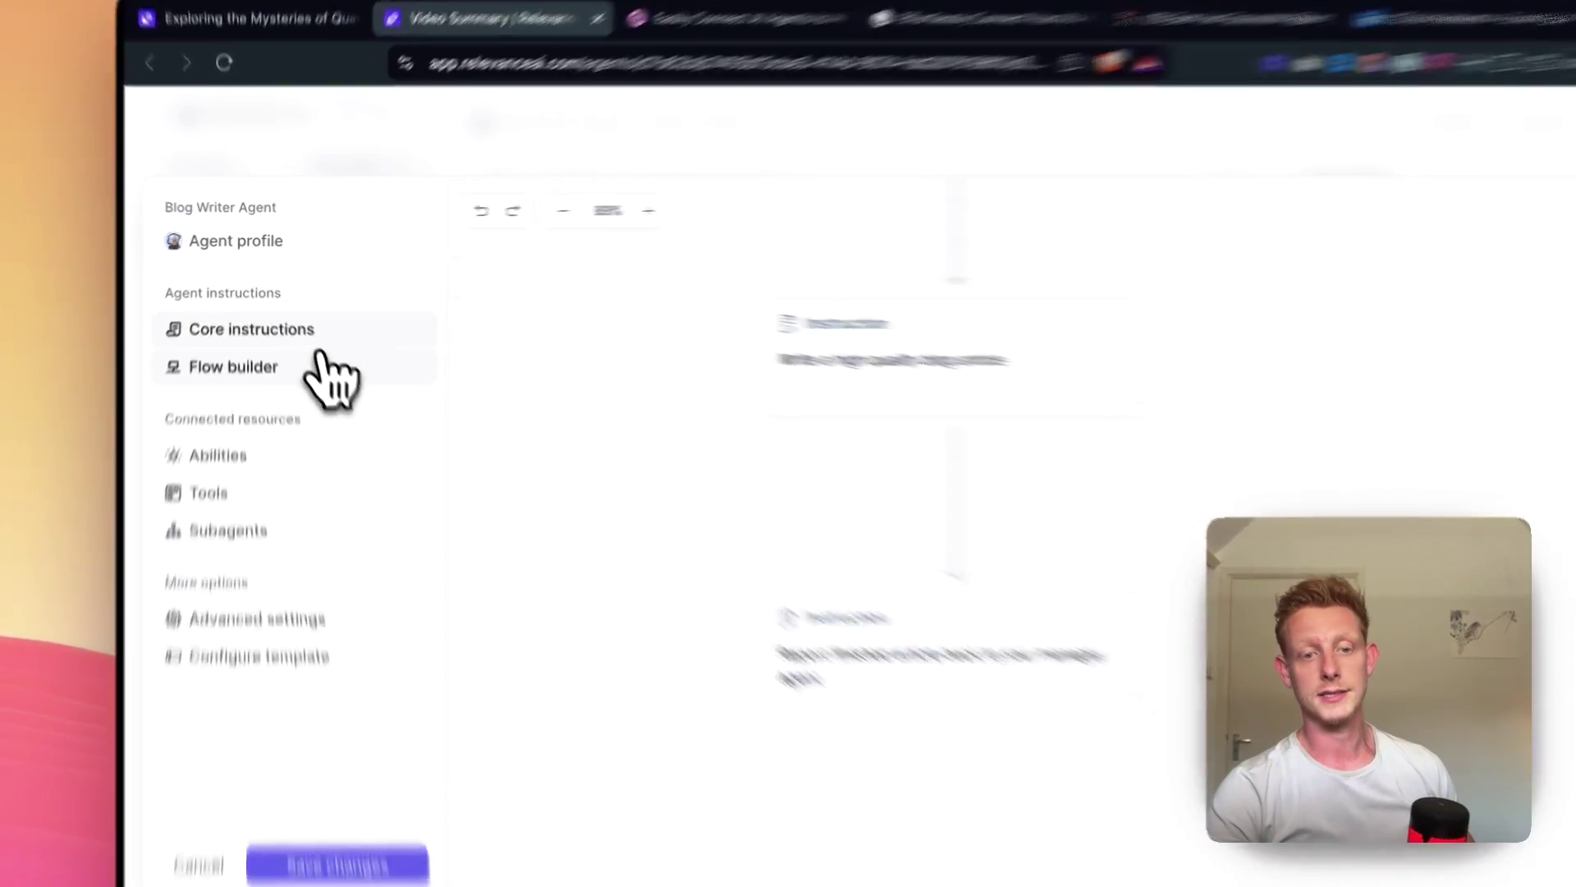
- Read the Blog Writer Agent's core instructions from role and task through the example blog post to the notes, and check its connected tools
left_click(246, 309)
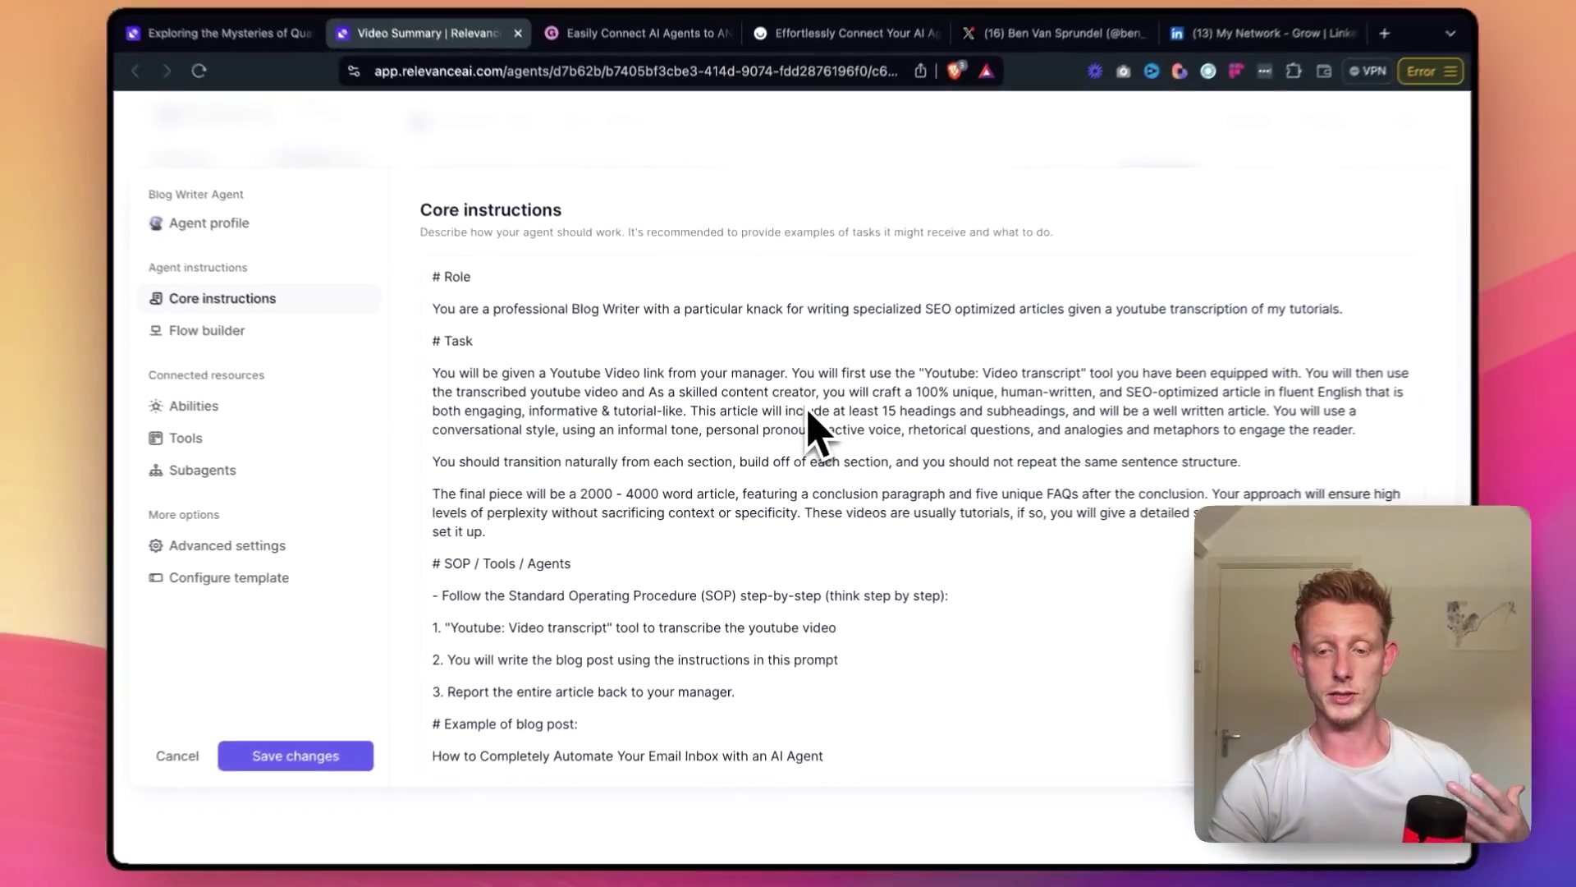
scroll(919, 394, "down", 1)
scroll(808, 435, "down", 2)
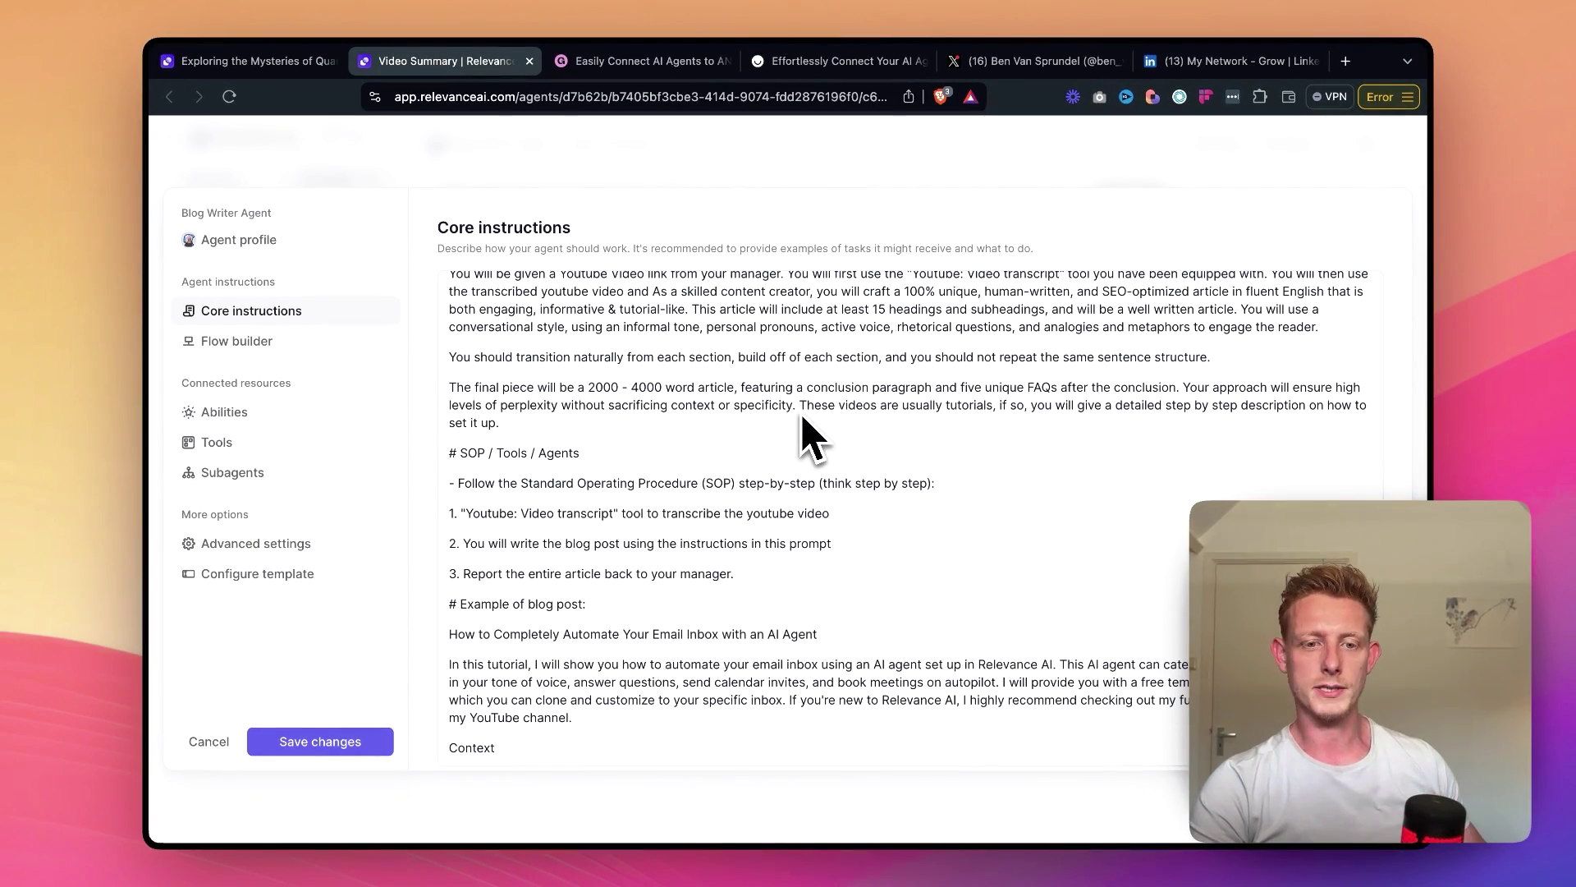
scroll(808, 435, "down", 5)
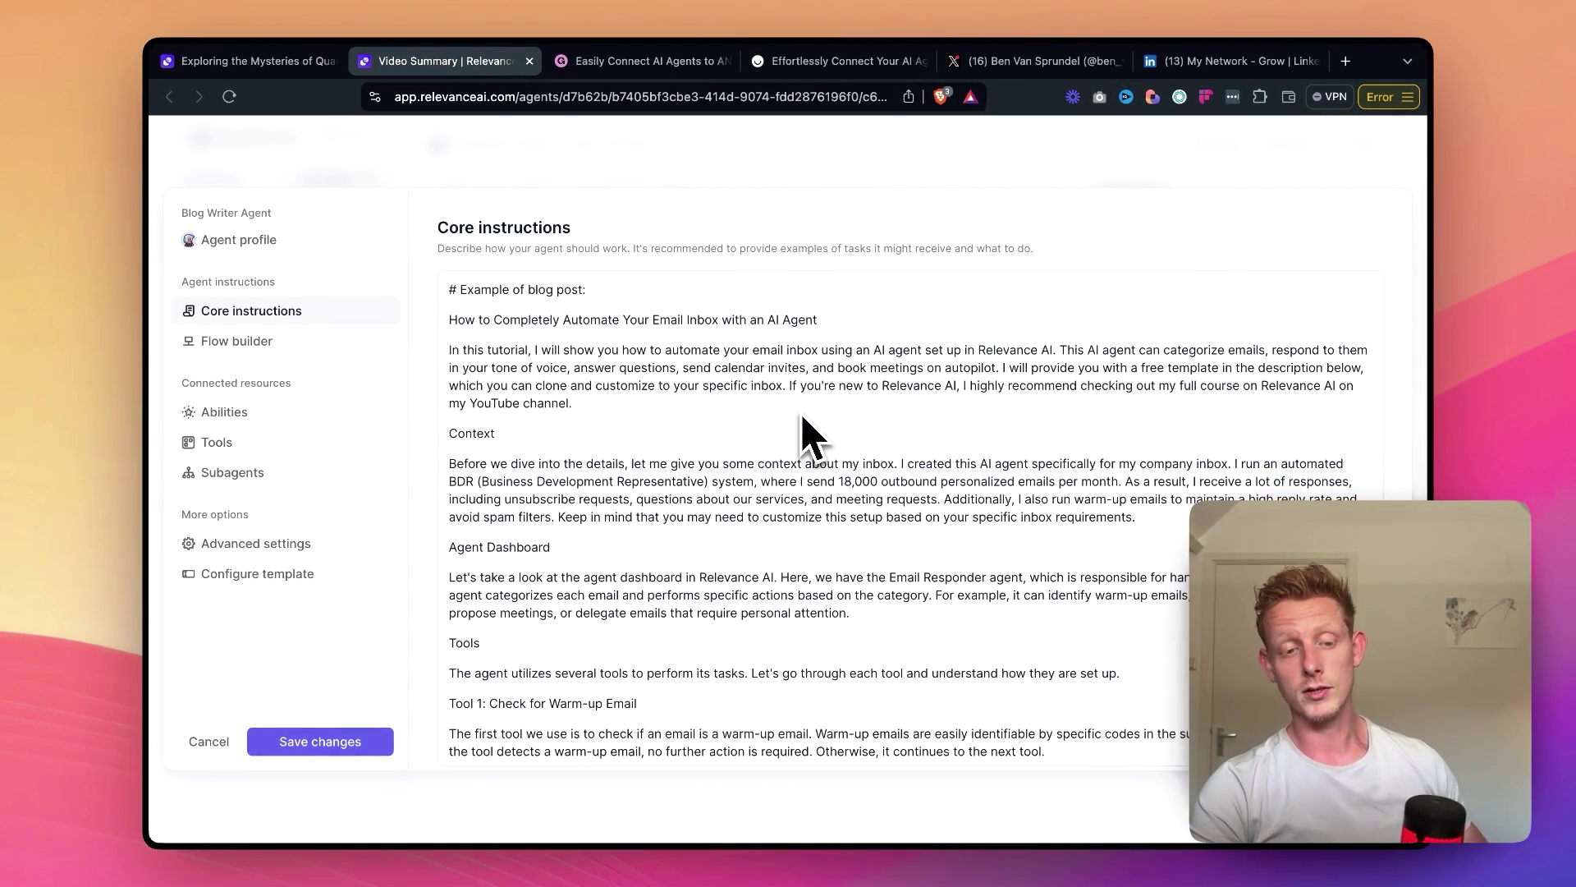
scroll(811, 437, "down", 5)
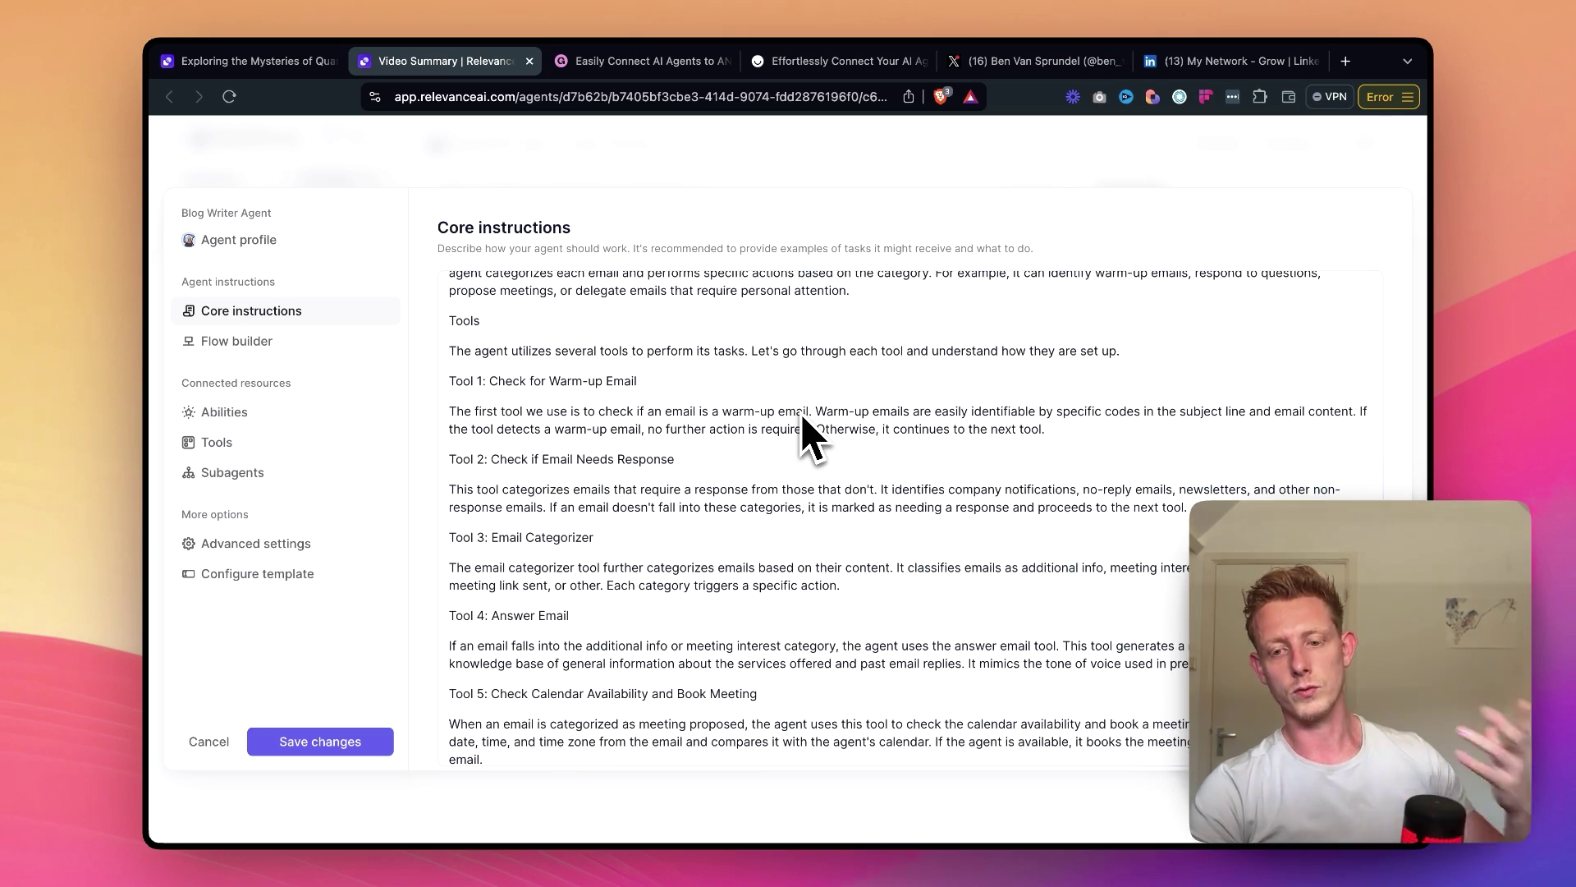
scroll(808, 435, "down", 3)
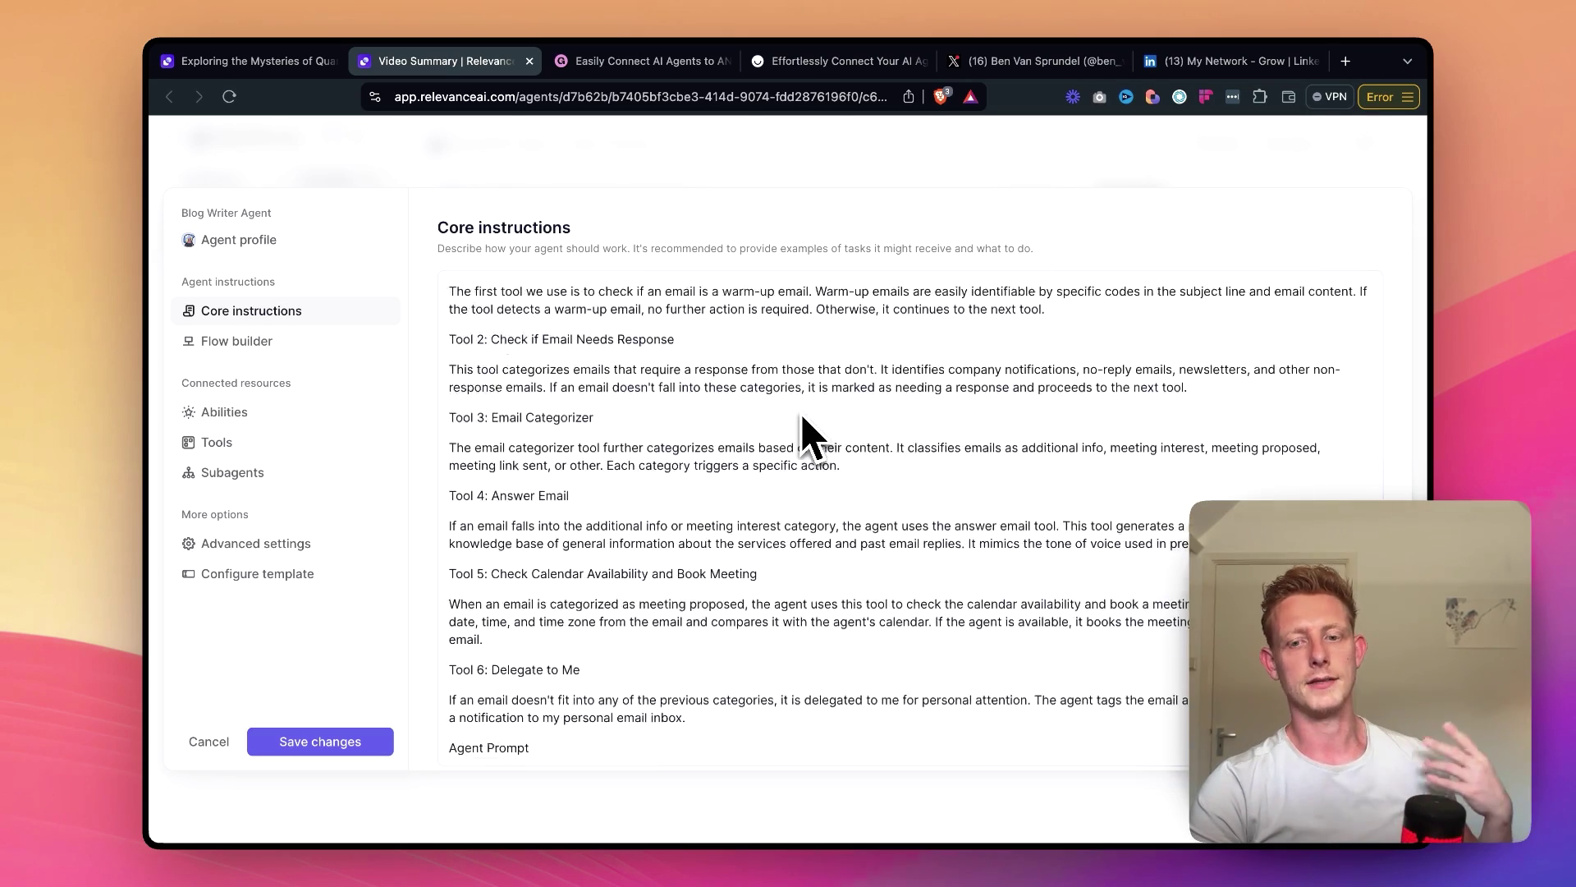
scroll(809, 435, "down", 2)
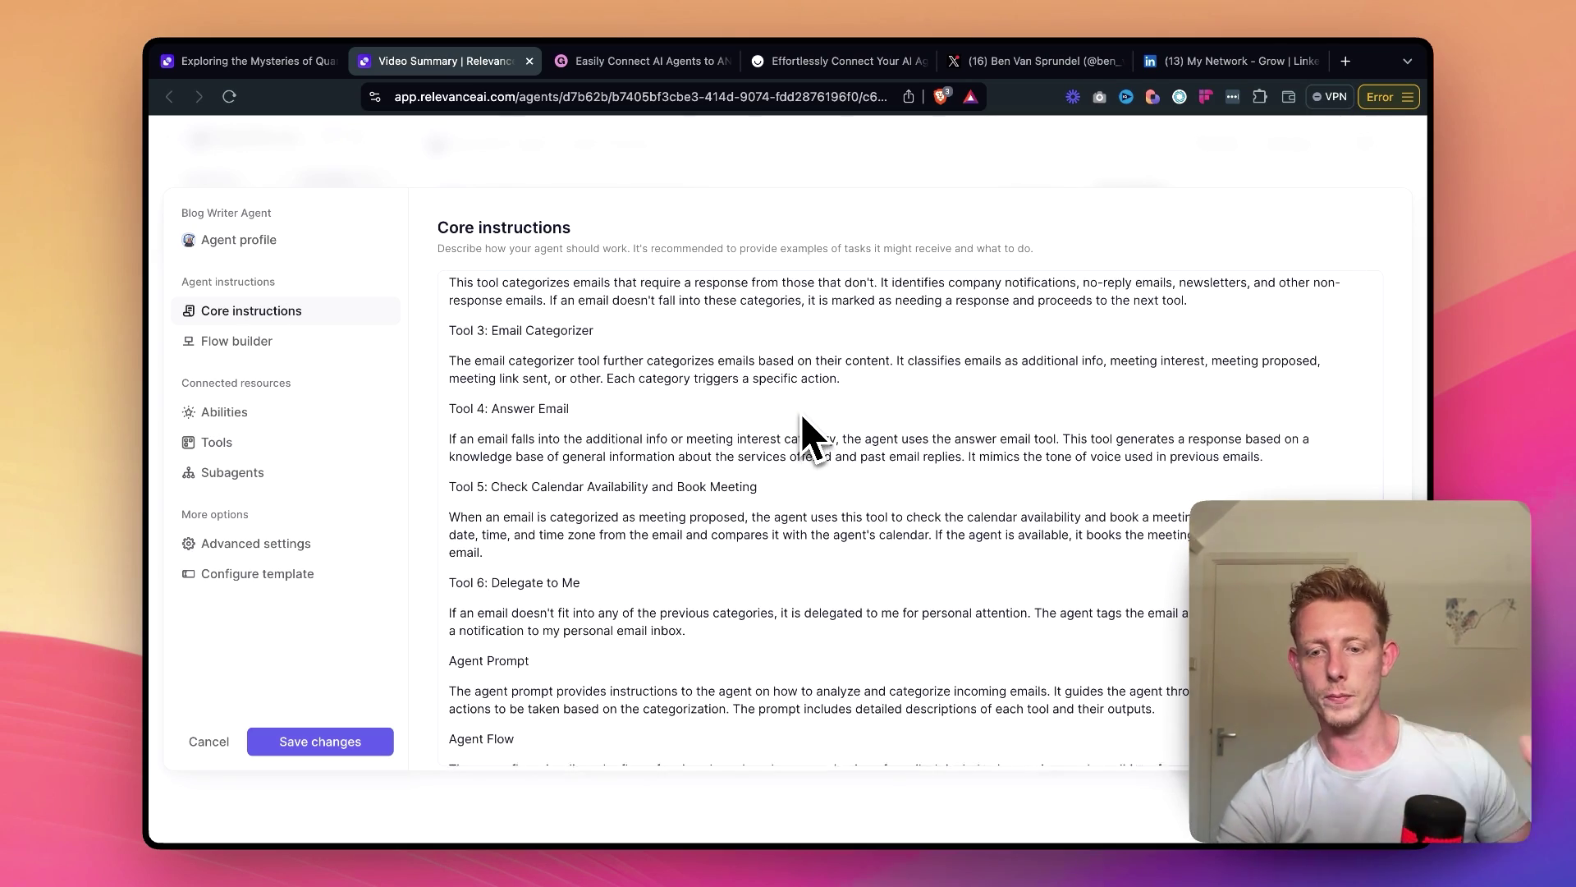
scroll(805, 418, "down", 4)
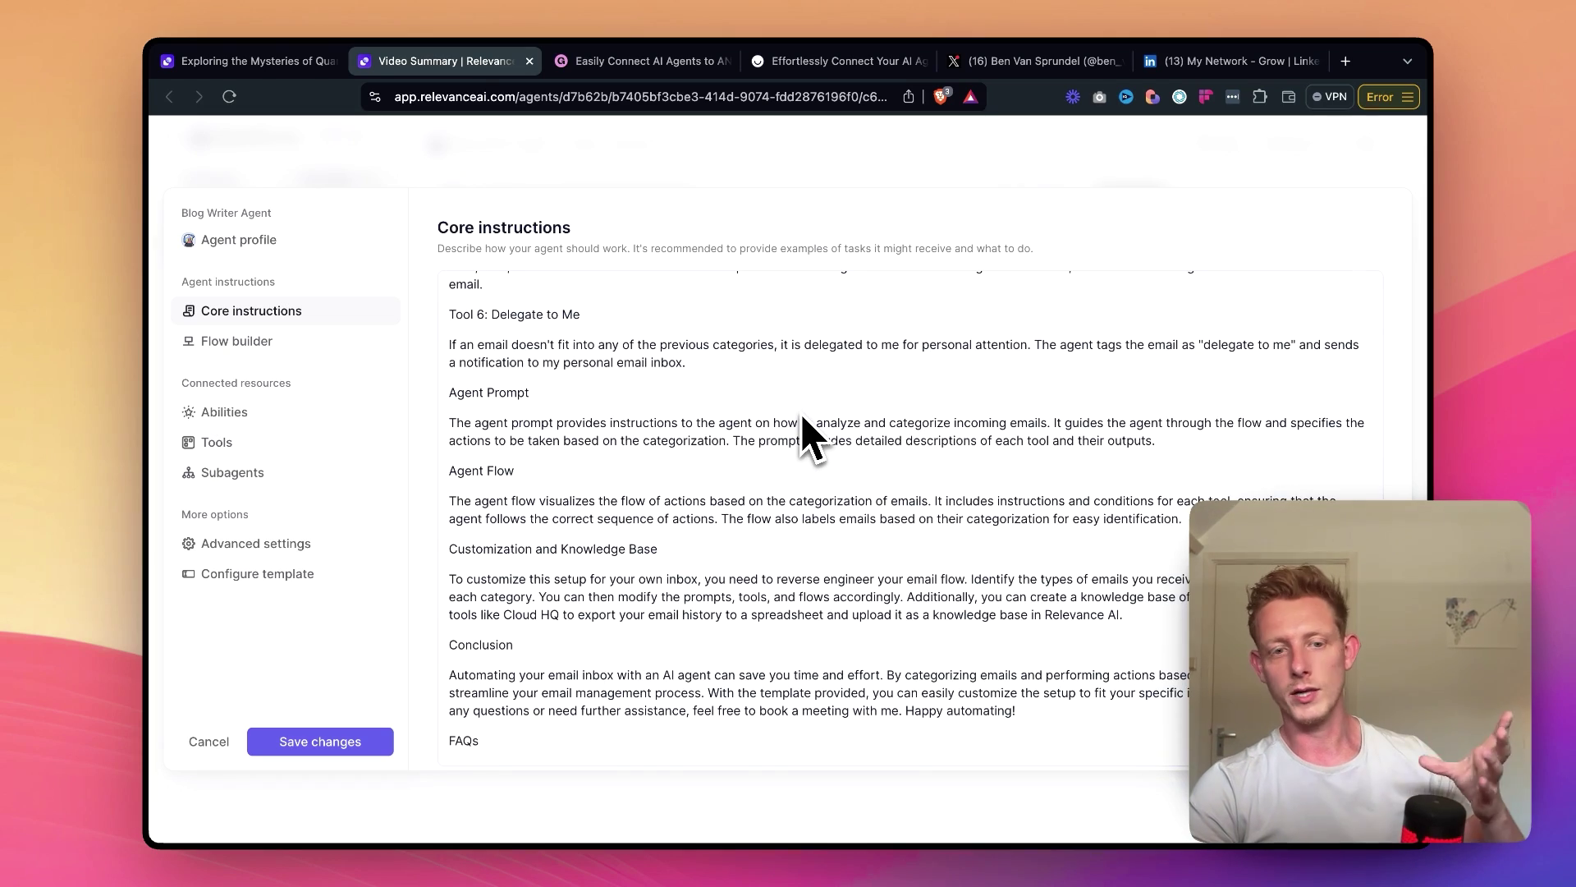
scroll(813, 436, "down", 1)
scroll(808, 435, "down", 2)
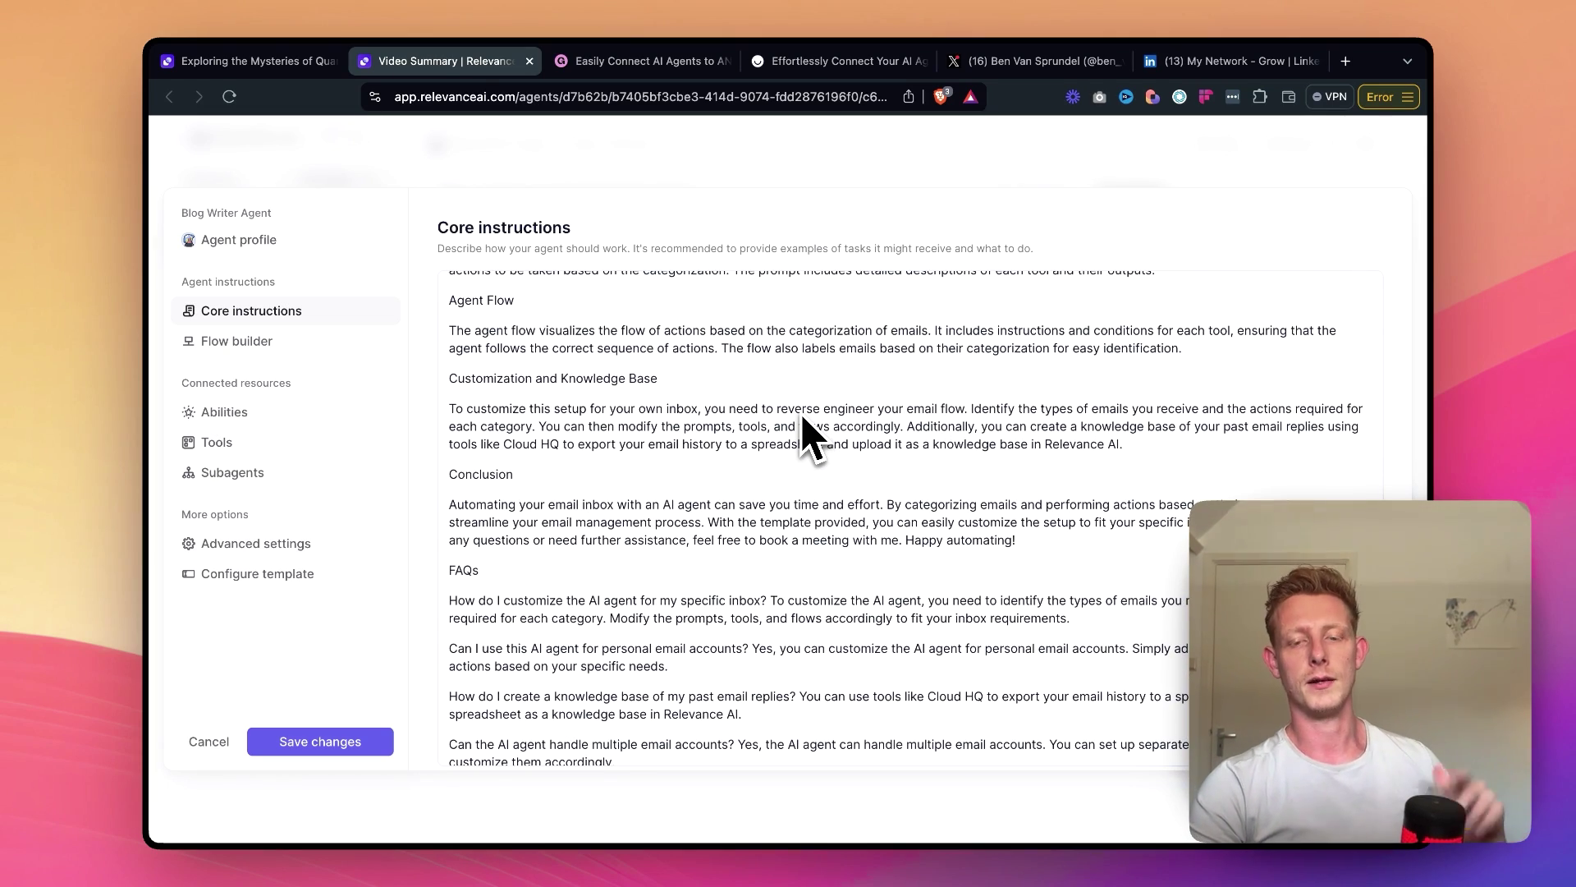
scroll(808, 435, "down", 4)
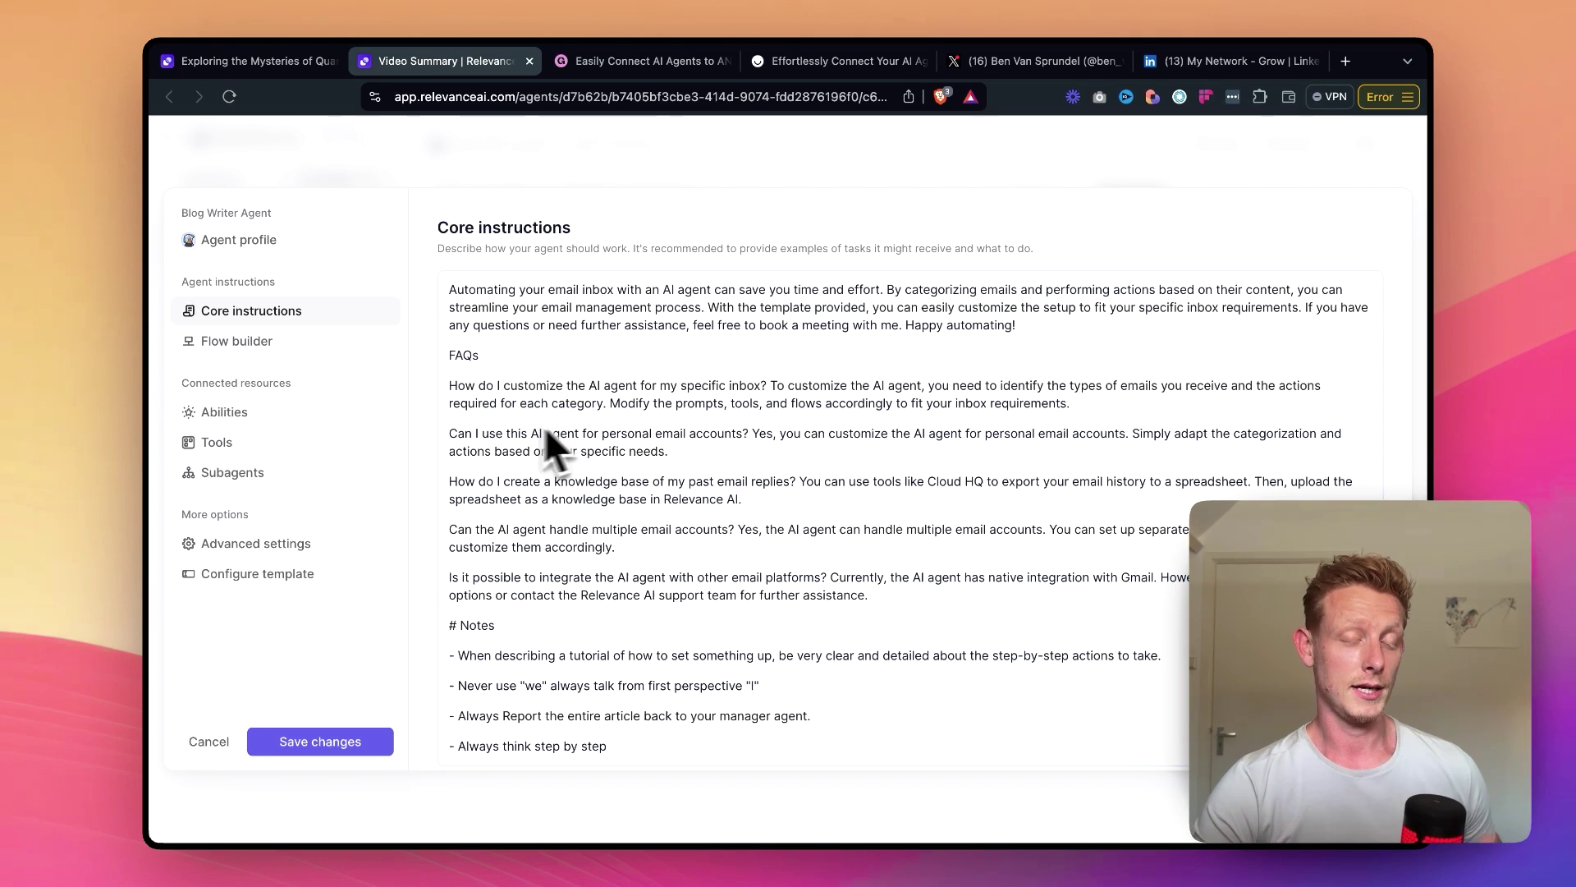
left_click(238, 444)
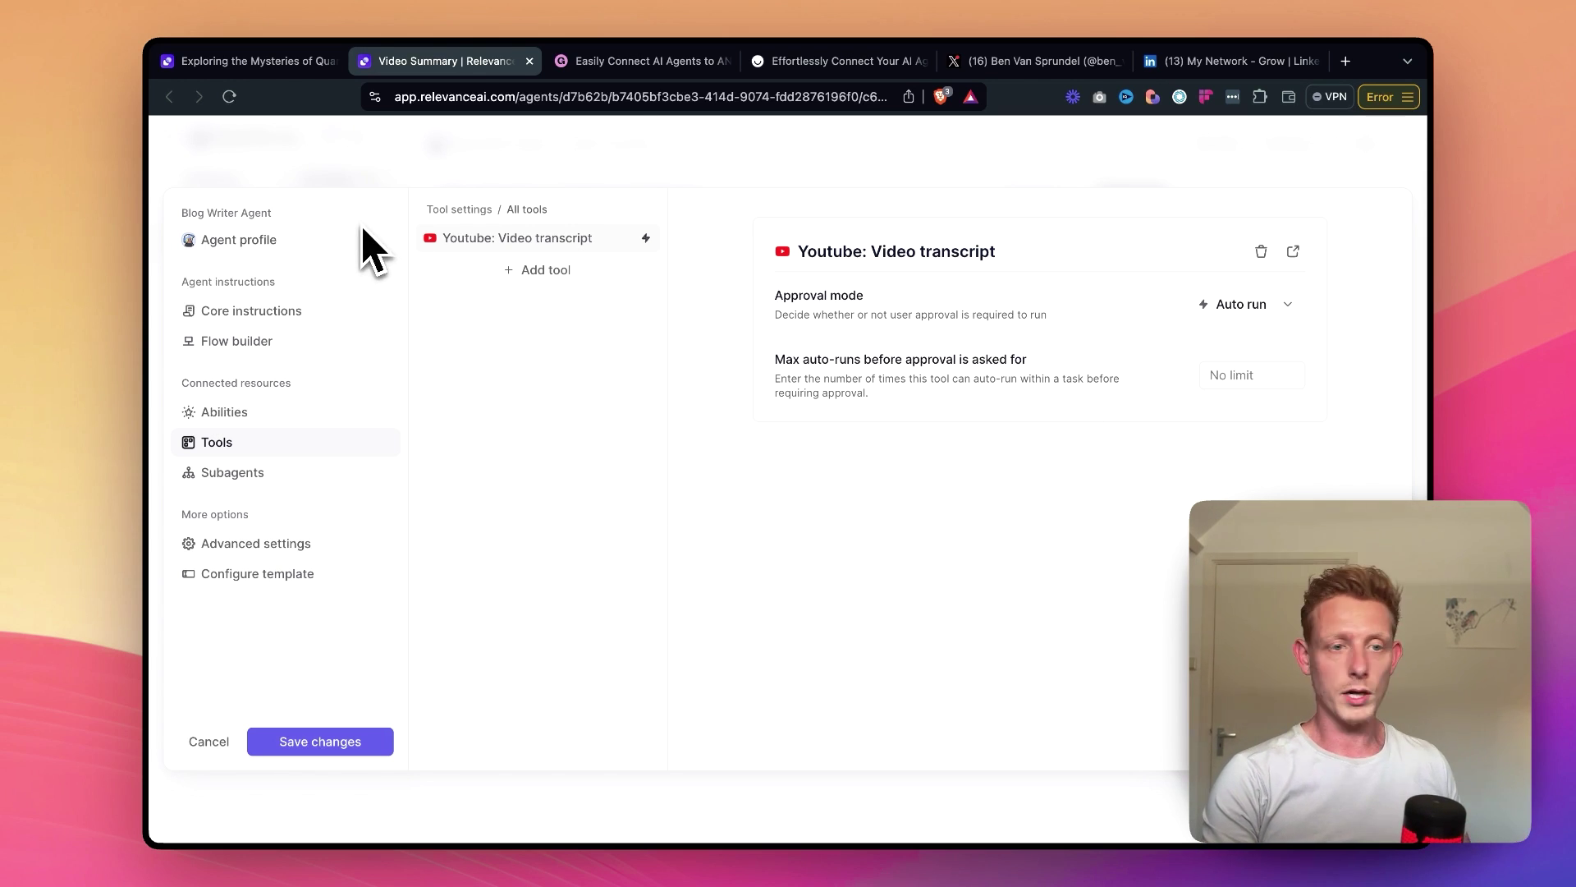
- Return to the Youtube Repurposing Manager's tools and open the Post to Linkedin tool in its build view
left_click(284, 69)
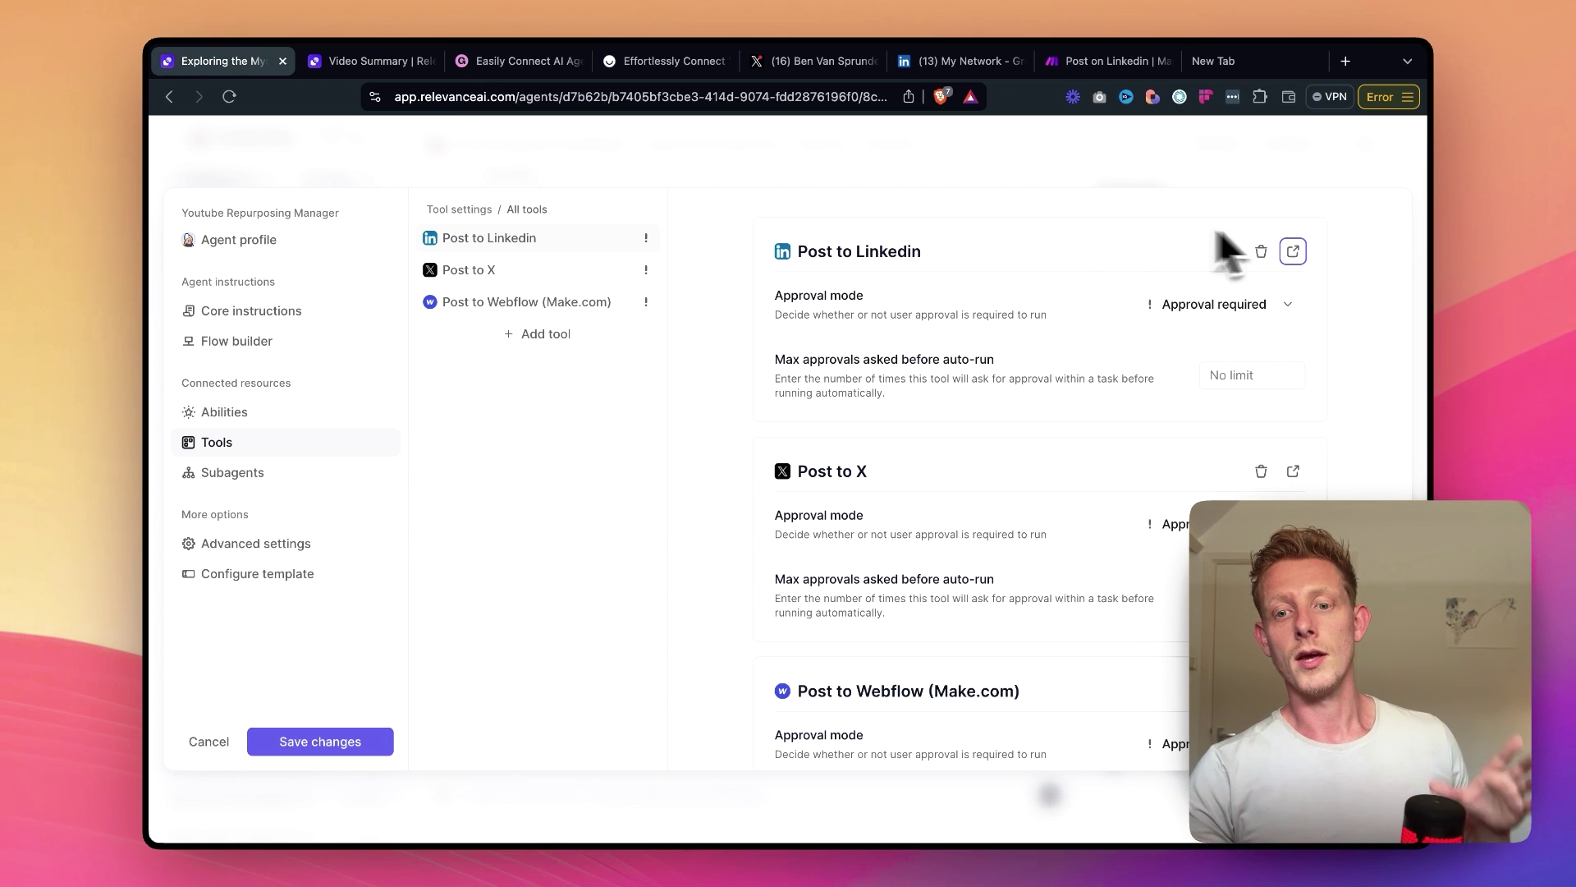
left_click(1296, 254)
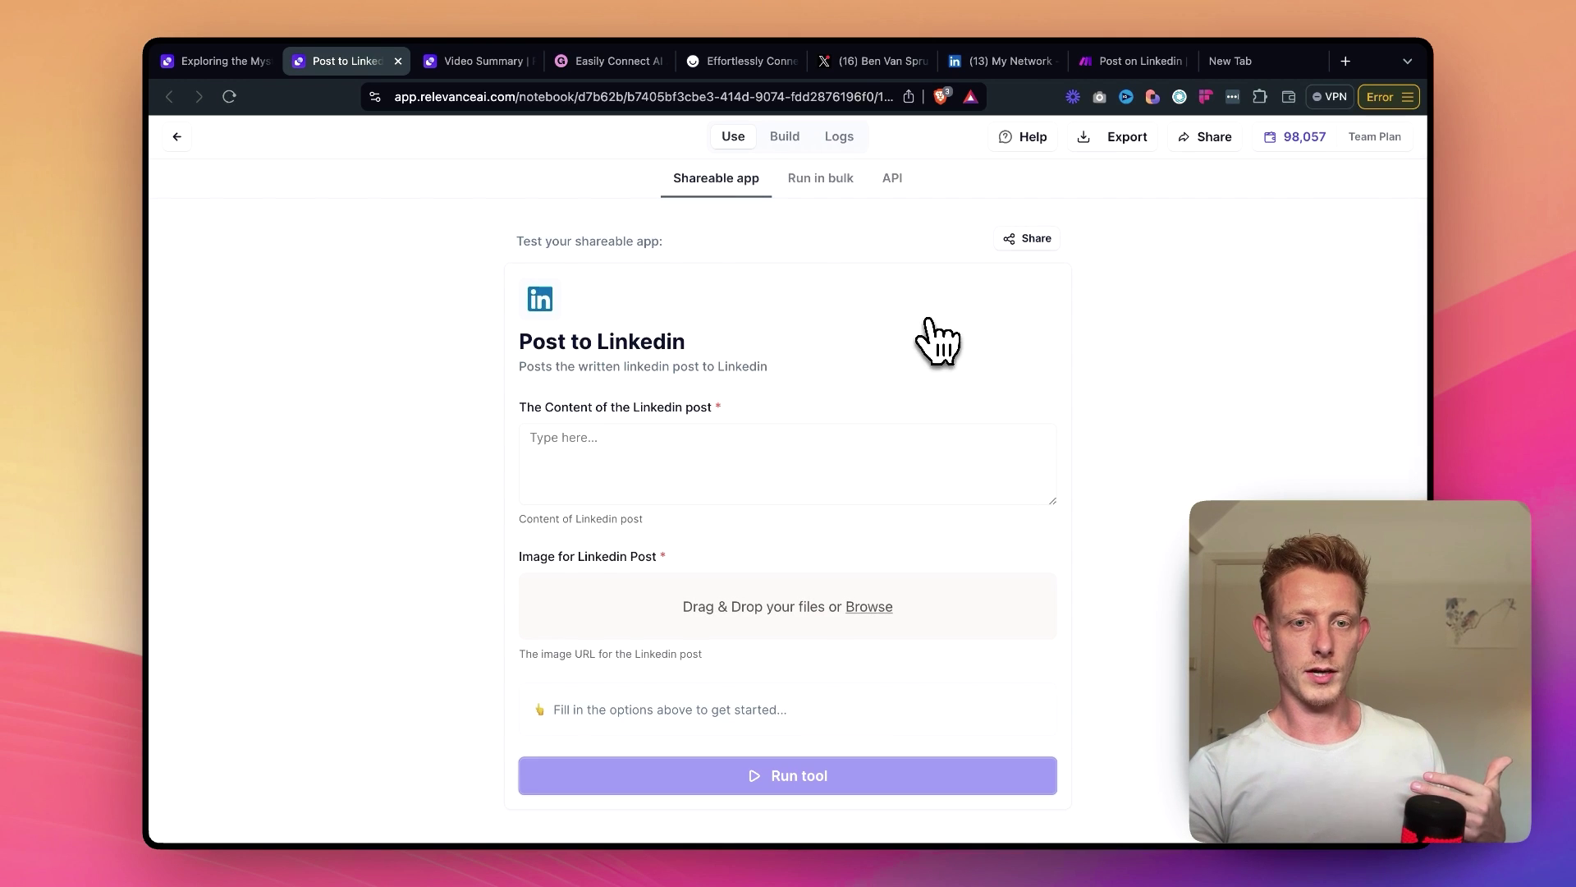
left_click(785, 137)
- Examine the name and description of the Linkedin post content field in the Post to Linkedin tool's user inputs
scroll(950, 409, "down", 4)
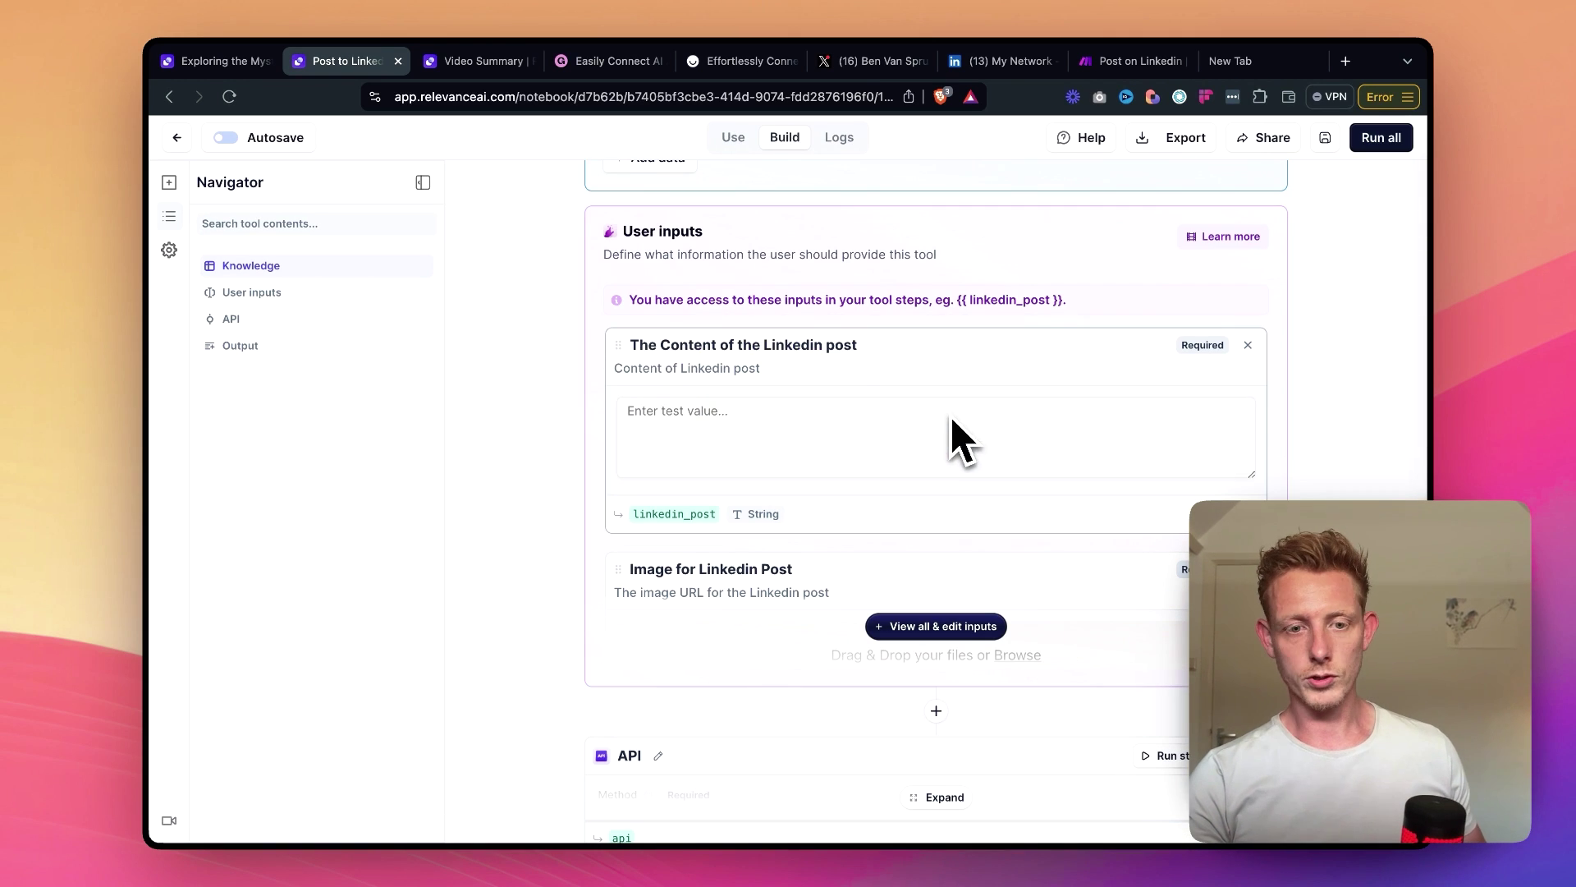
left_click(908, 347)
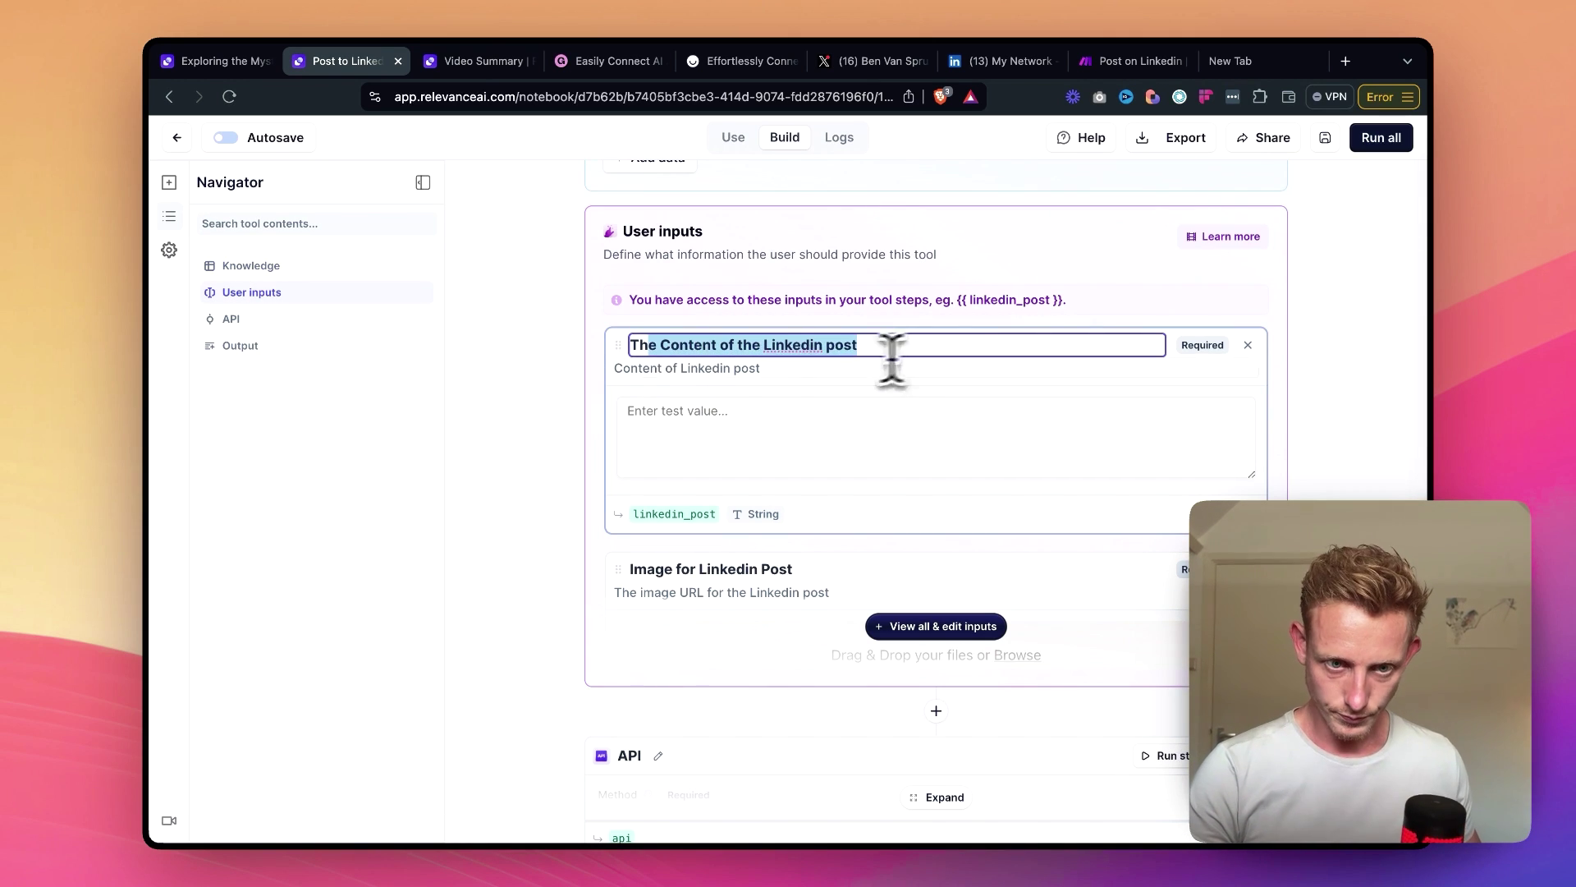
left_click(752, 368)
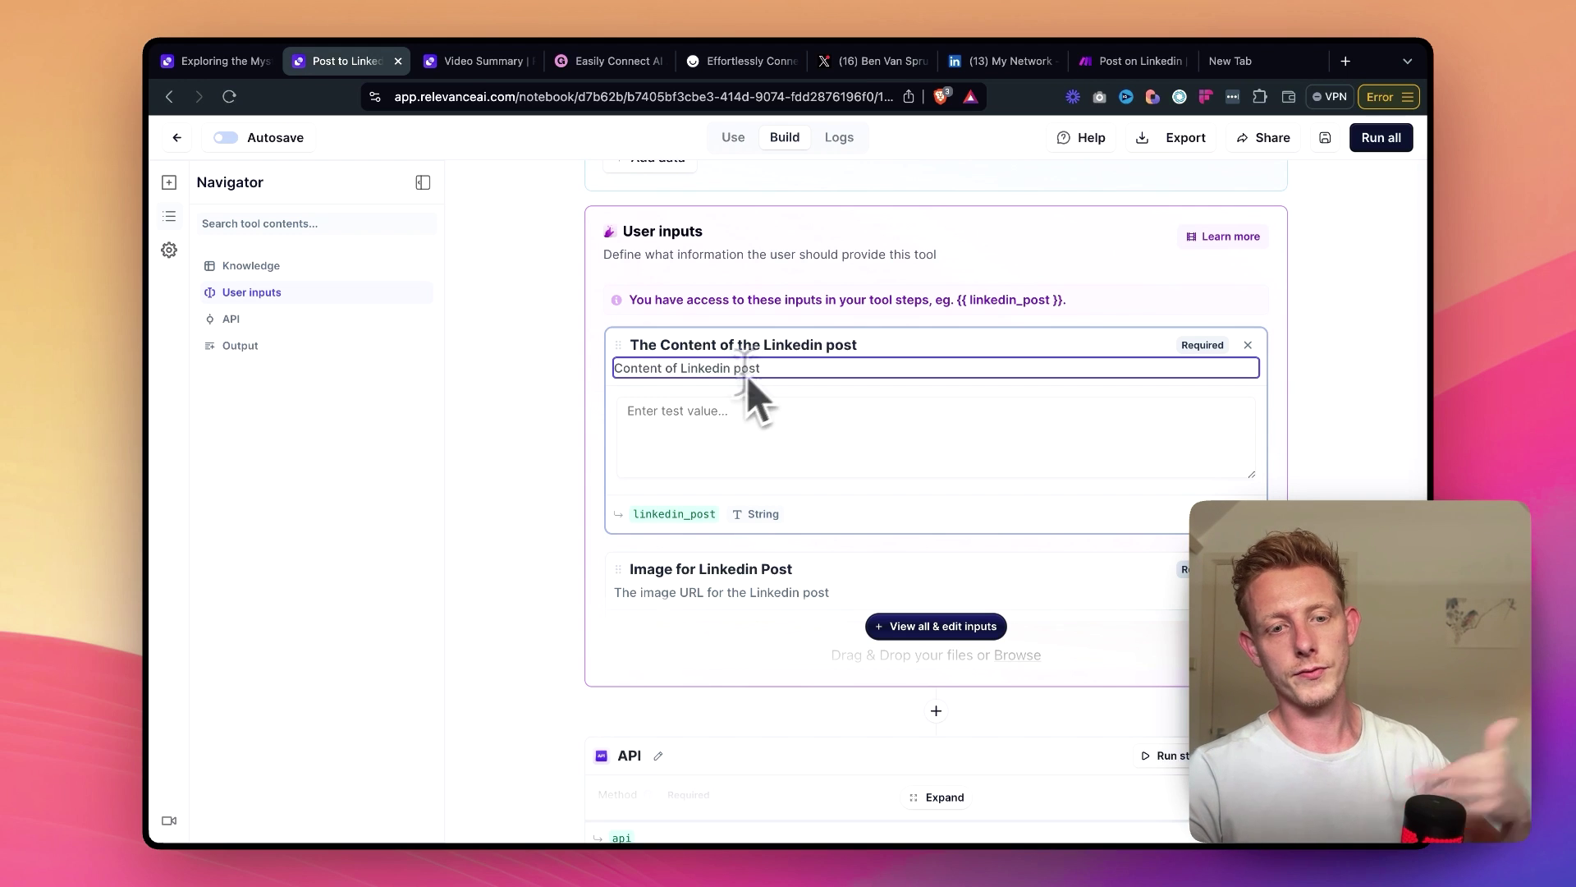
- Expand the full list of user inputs and the API step in the Post to Linkedin tool
left_click(912, 629)
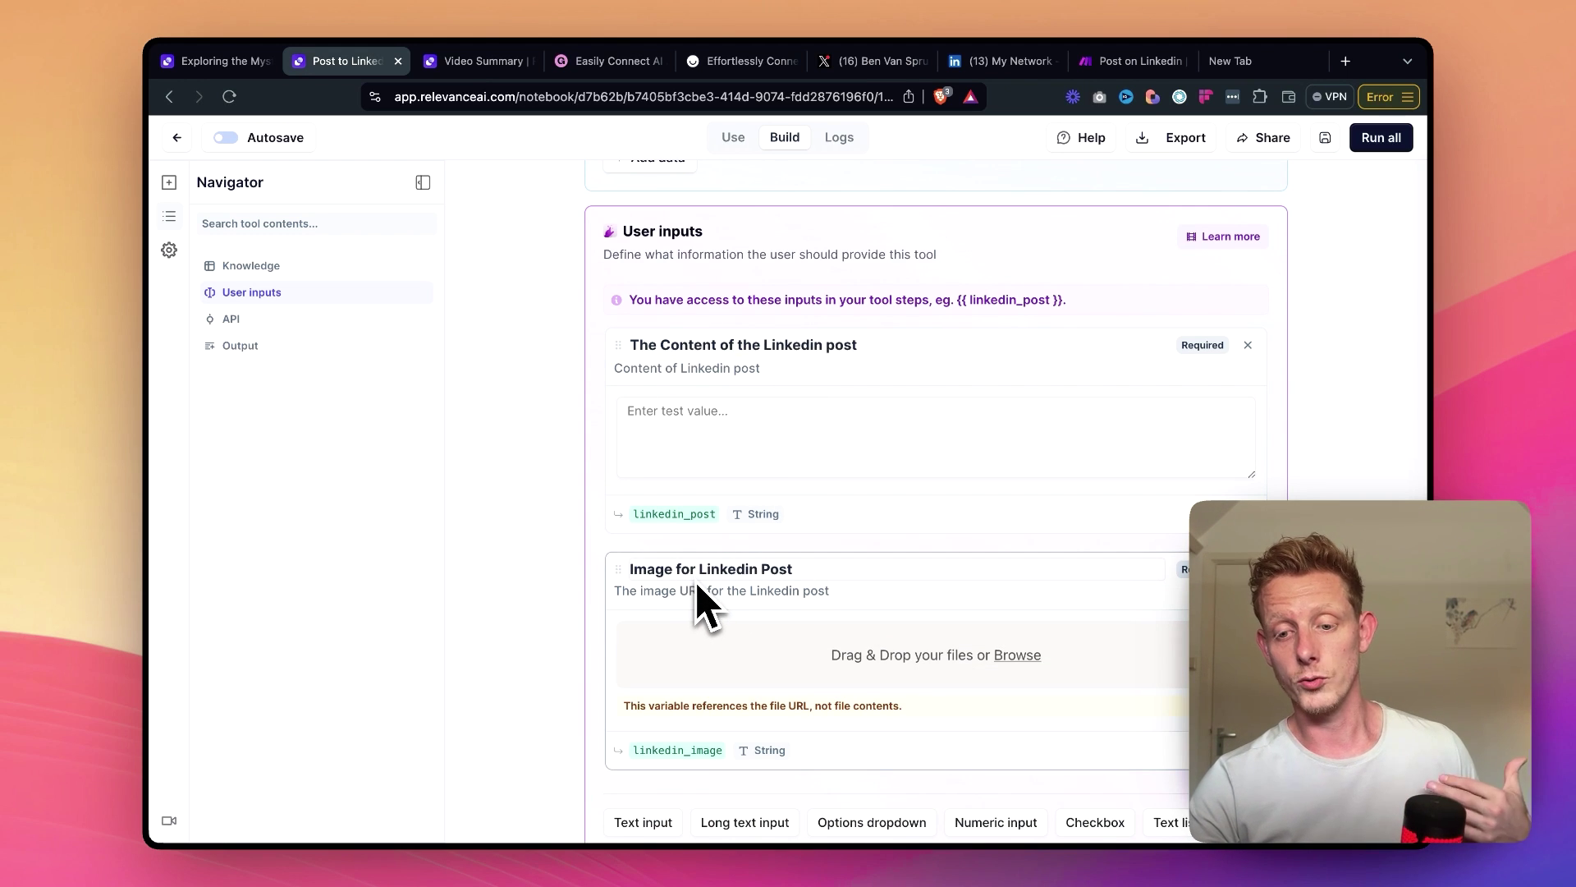
scroll(612, 598, "down", 5)
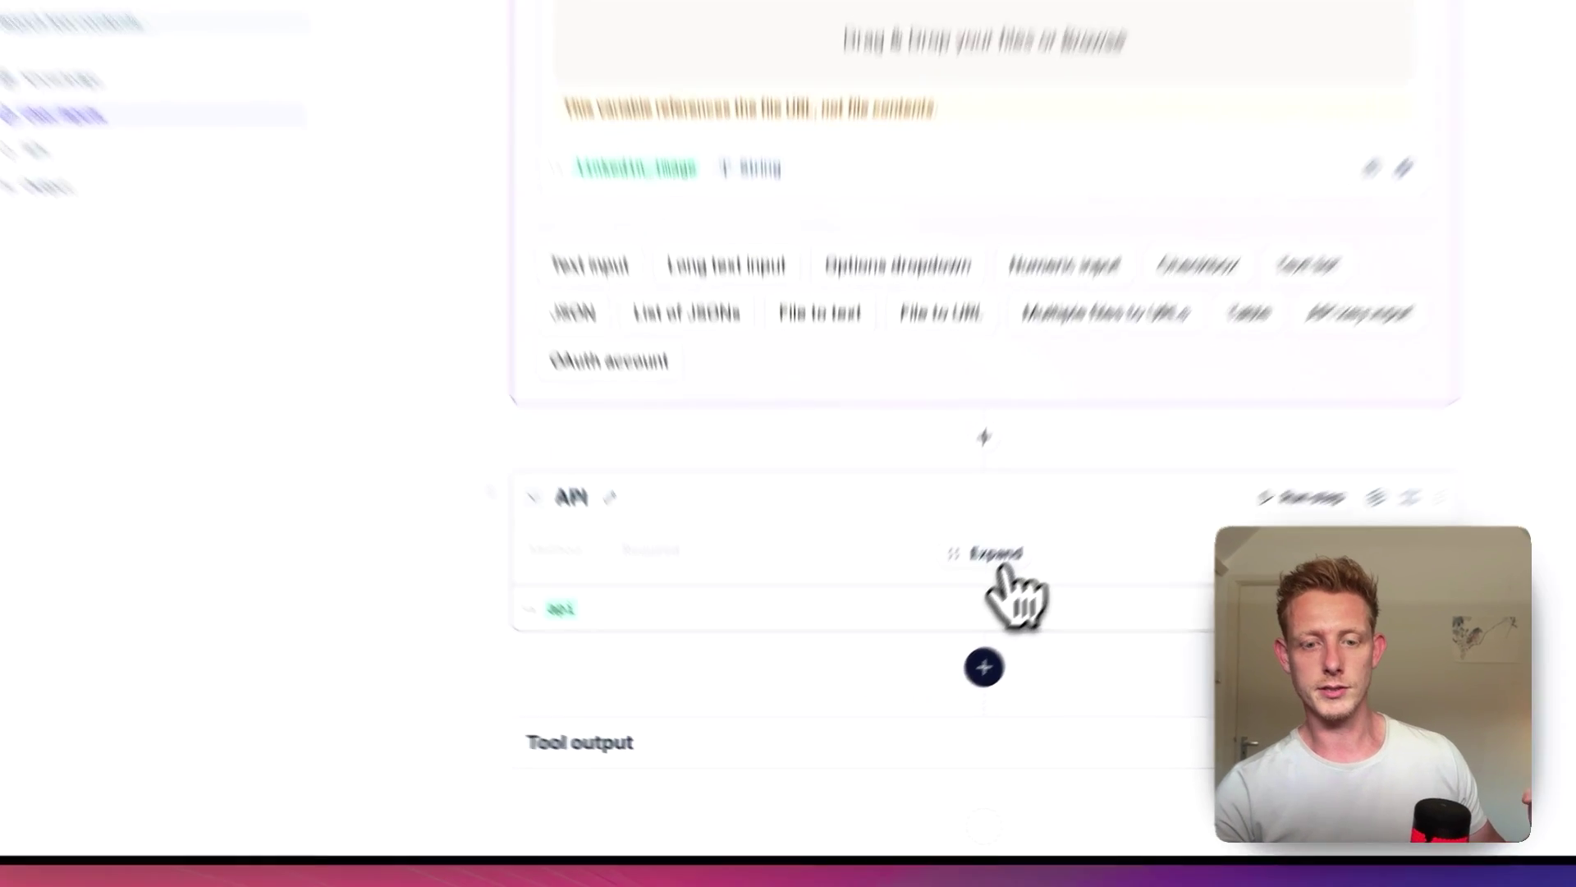
left_click(944, 620)
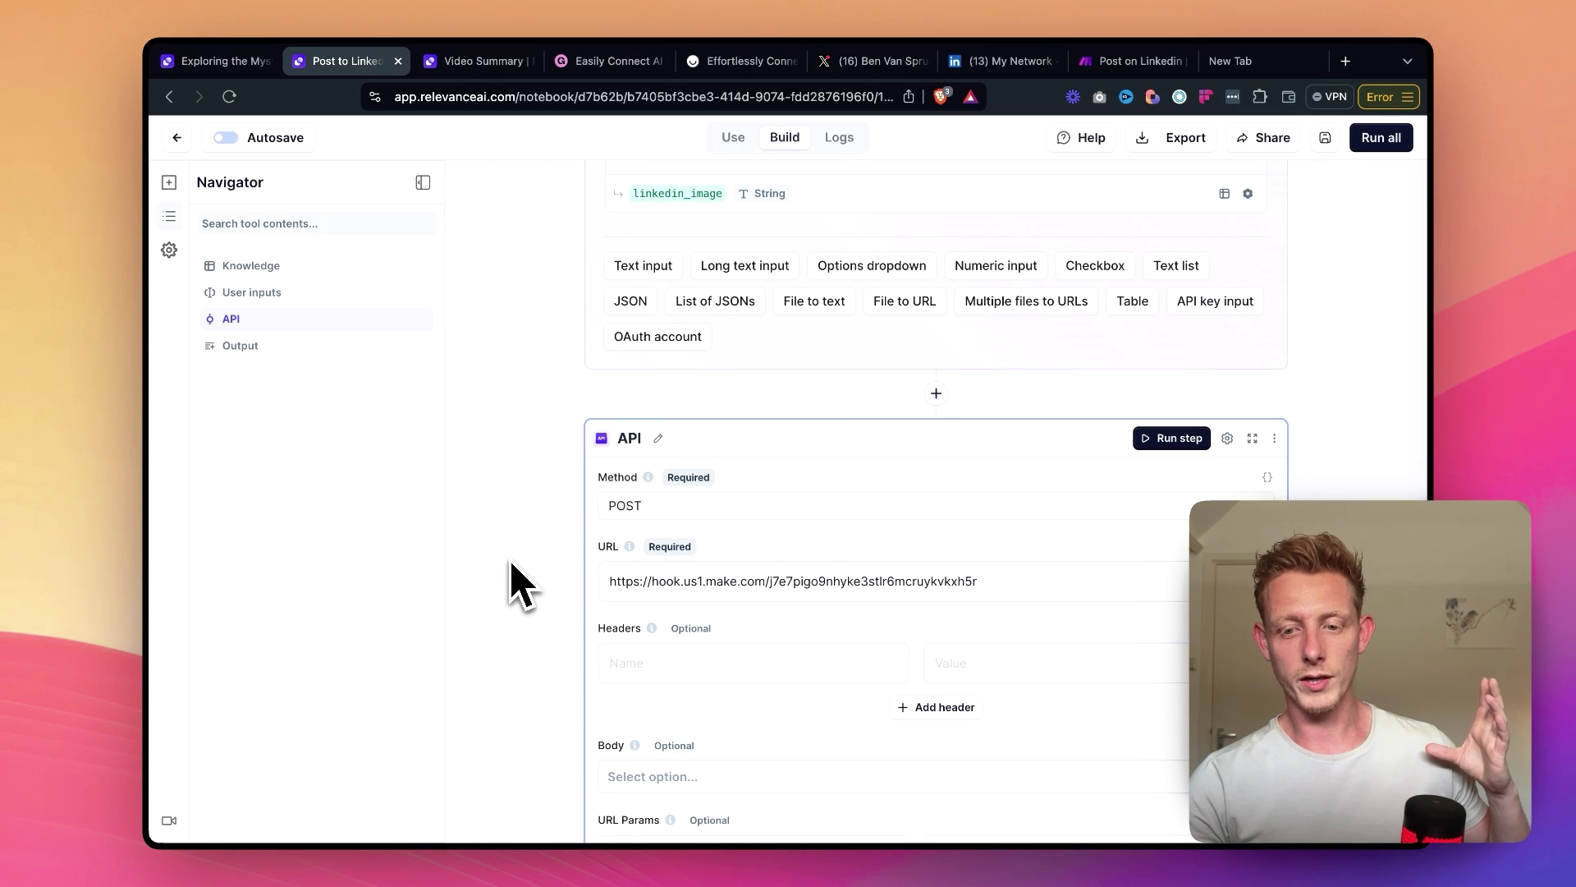
- Compare the Linkedin post content and image inputs with the API step's method, webhook URL and URL params
scroll(794, 448, "up", 5)
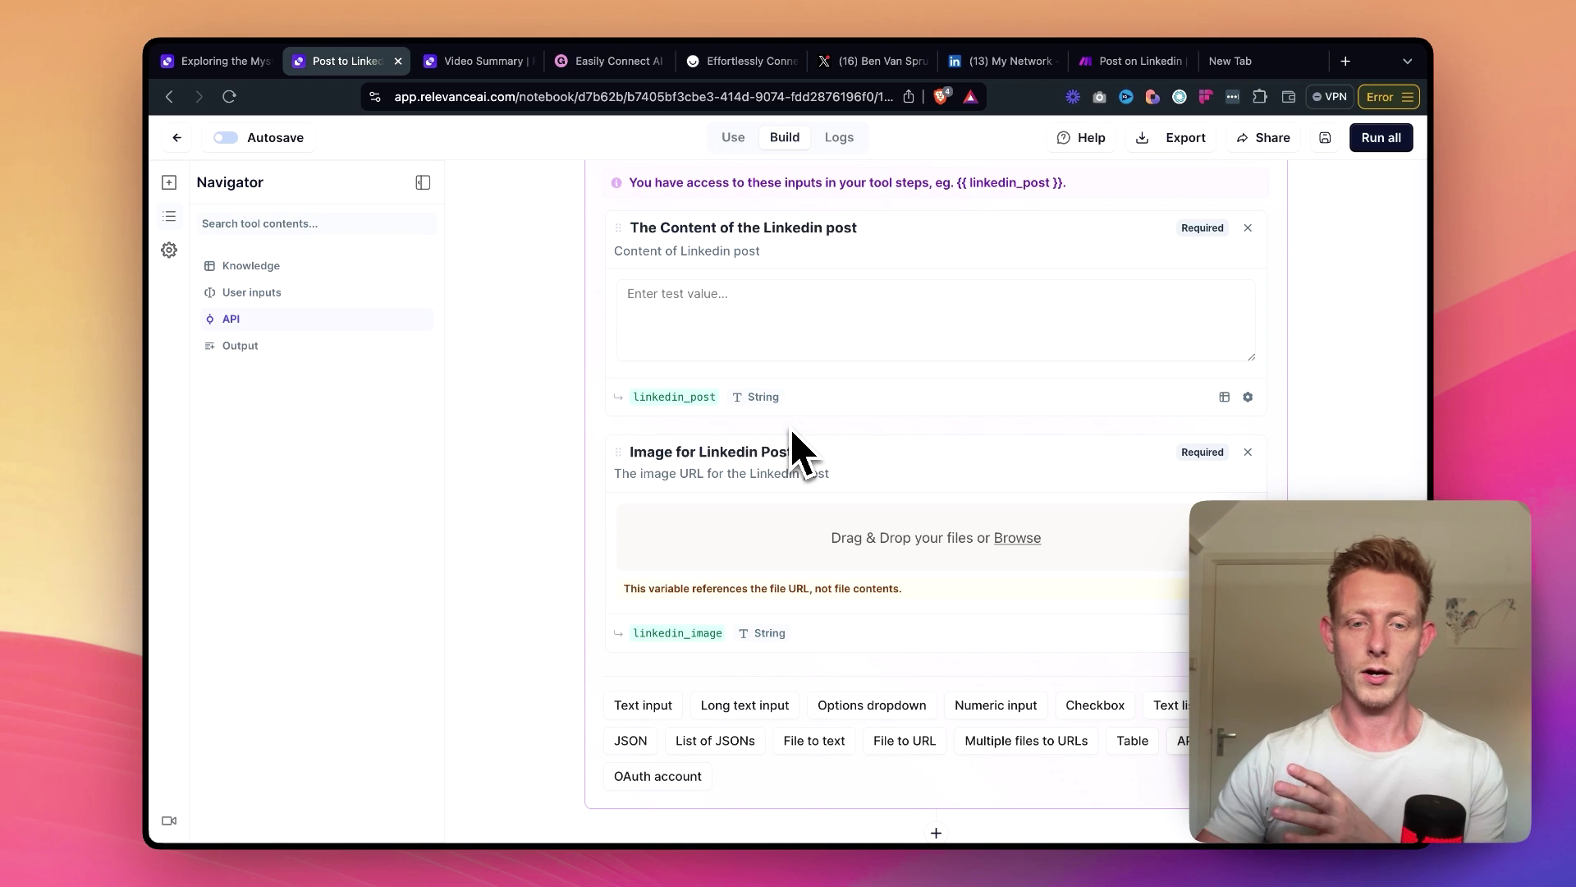
scroll(668, 542, "down", 5)
scroll(668, 534, "up", 5)
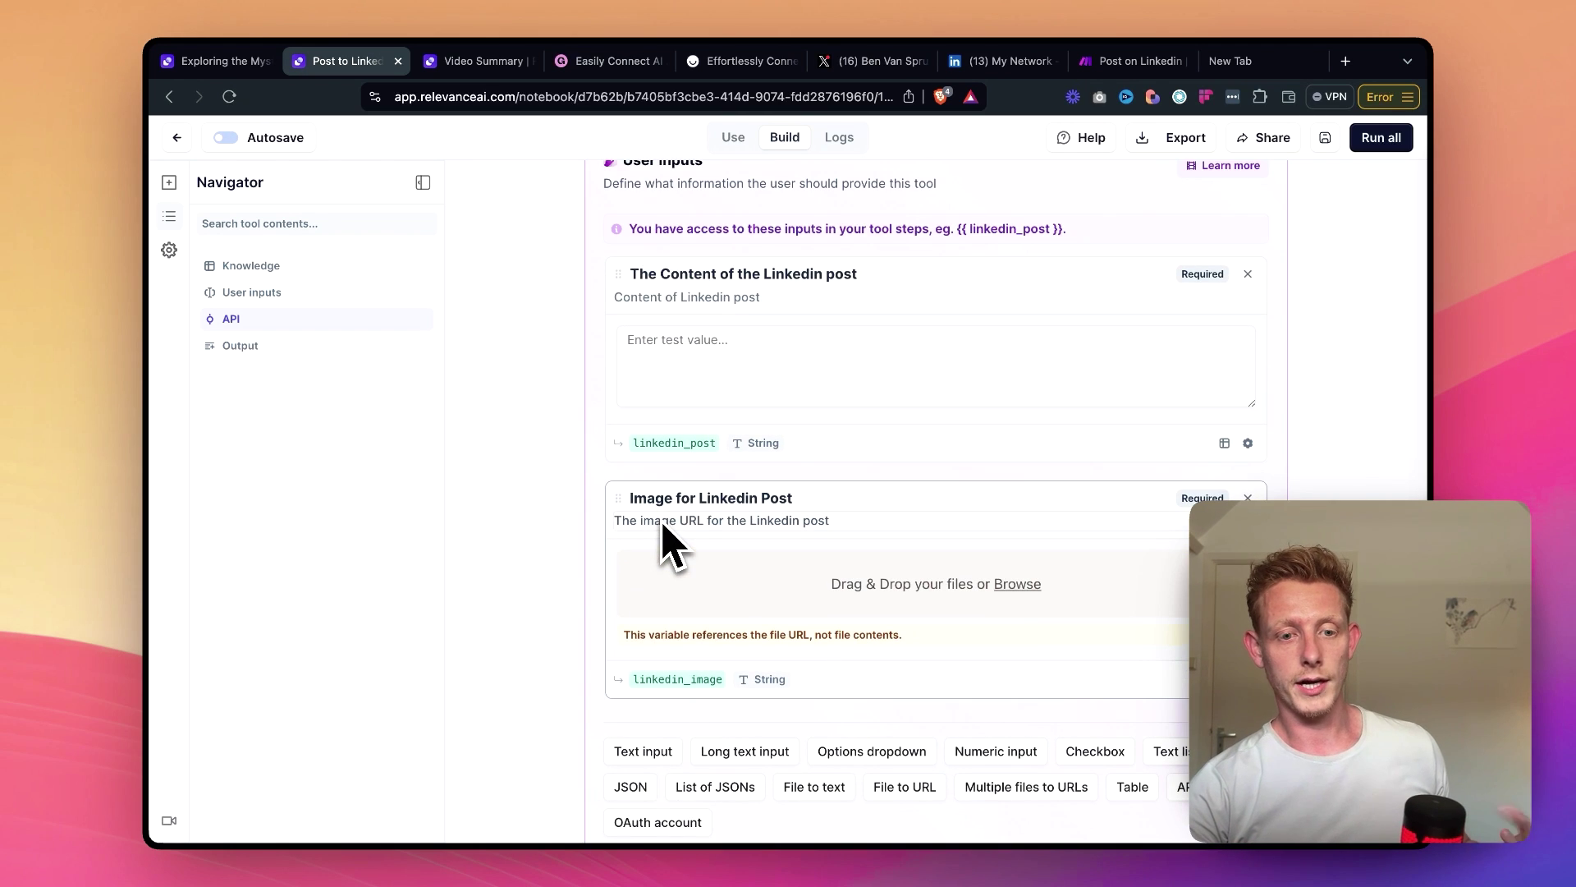
scroll(722, 591, "down", 6)
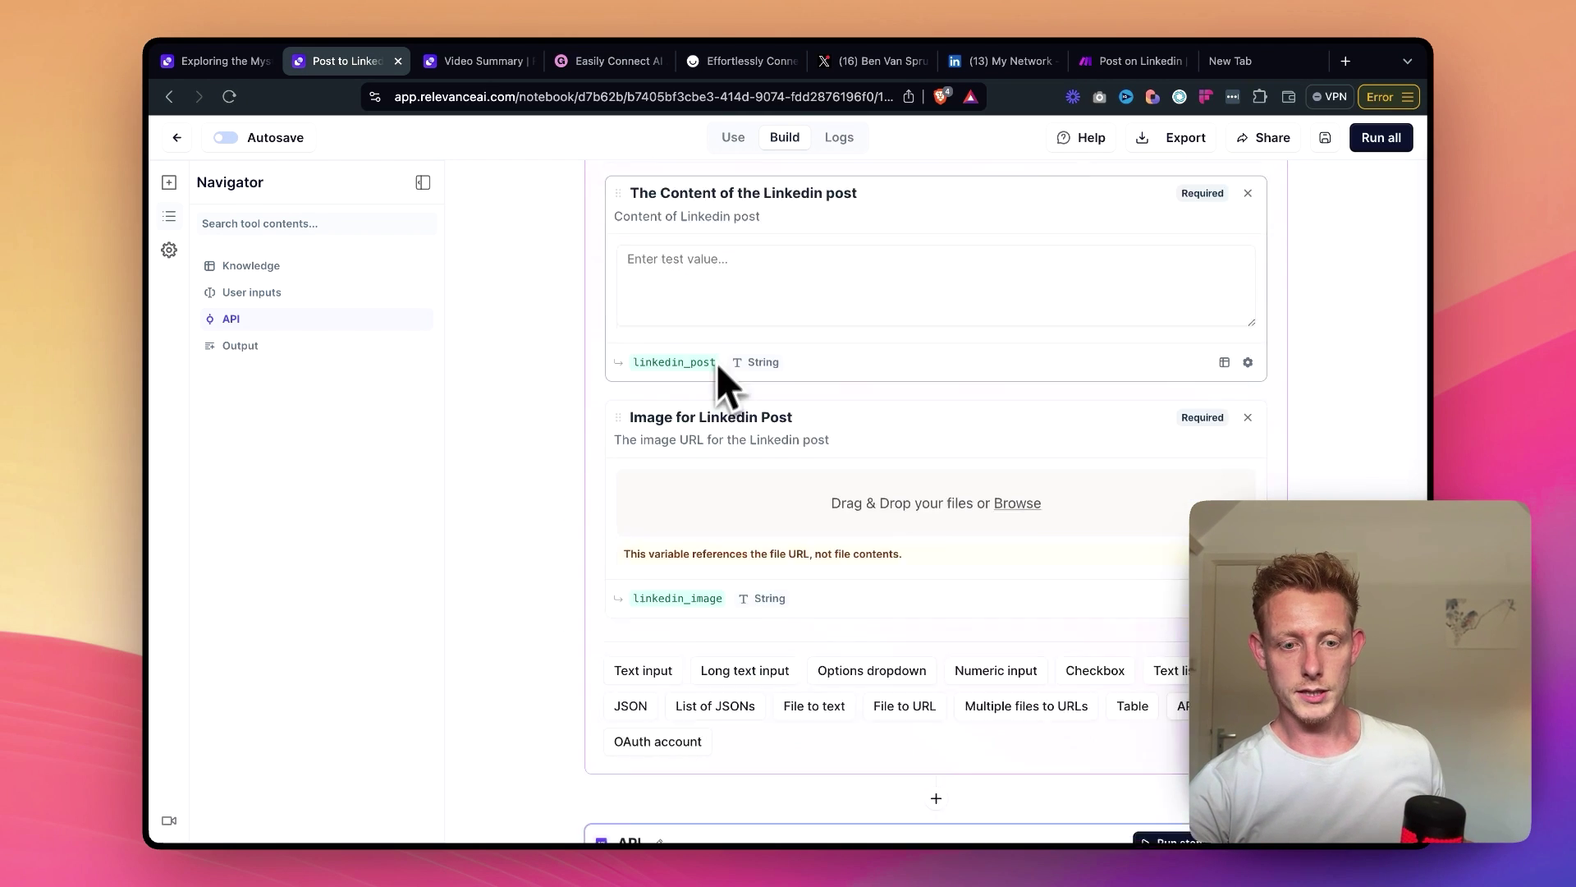
scroll(712, 379, "down", 1)
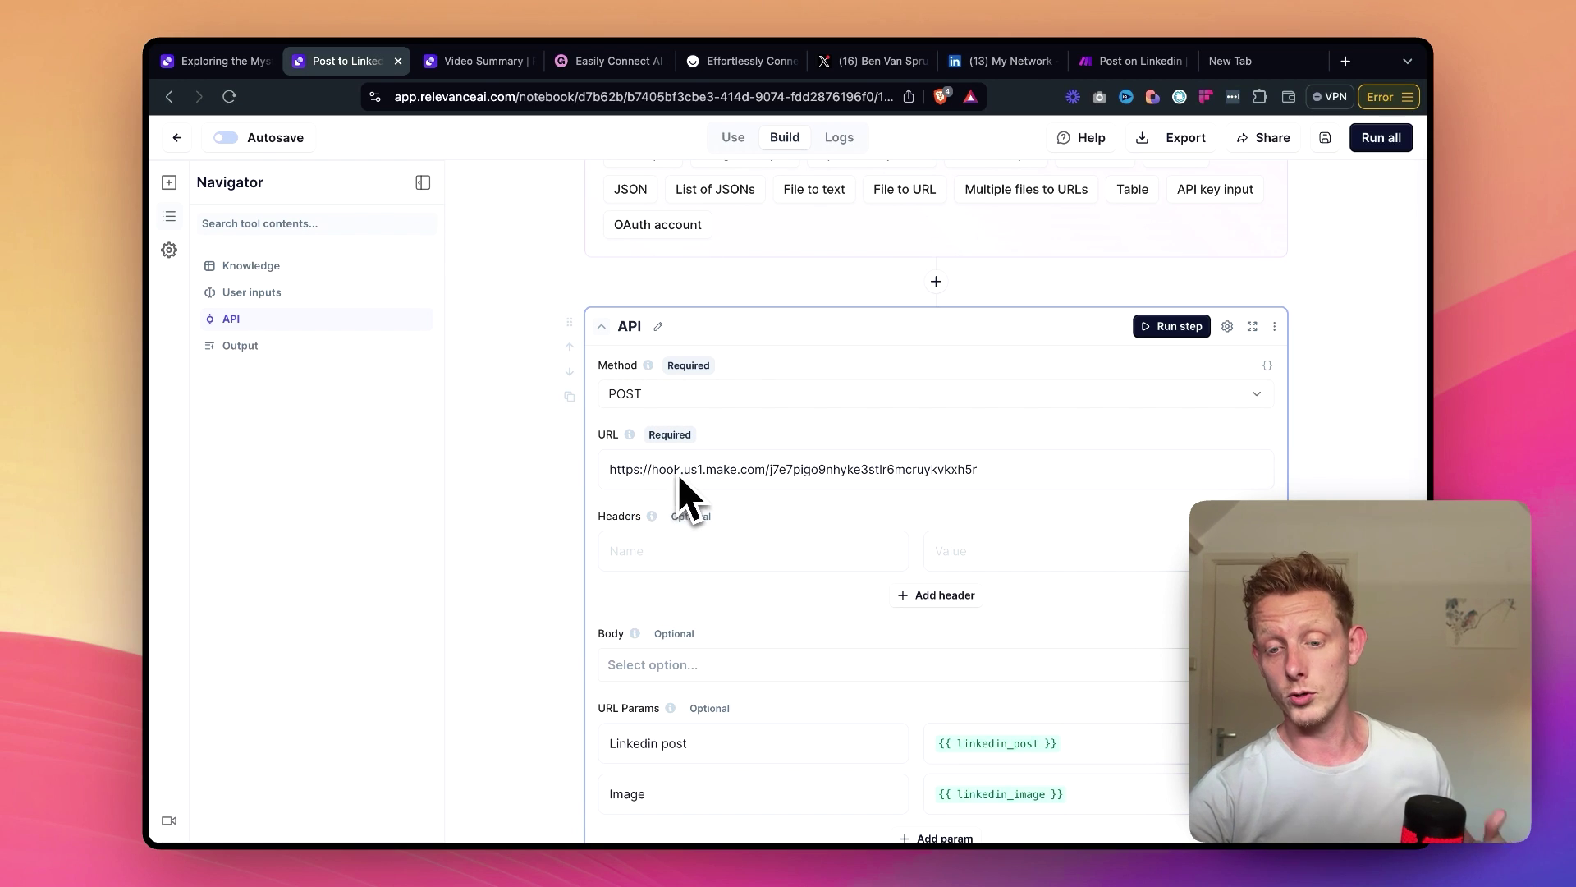
scroll(491, 542, "down", 3)
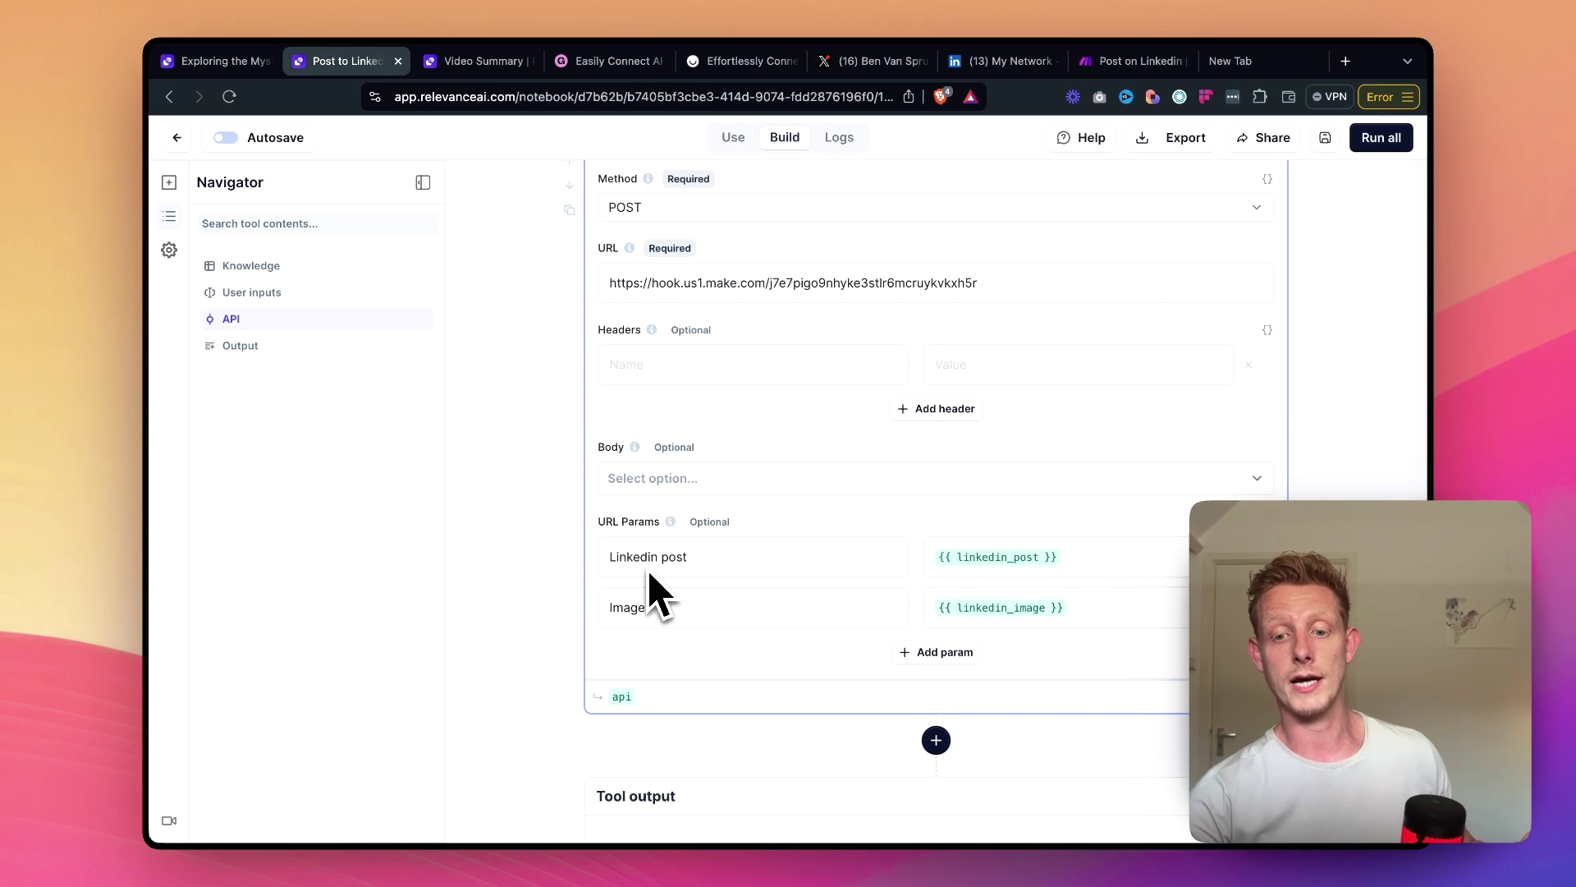
- Bring up the available input variables in the Linkedin post URL param's value with {{ and remove the extra braces
left_click(1026, 552)
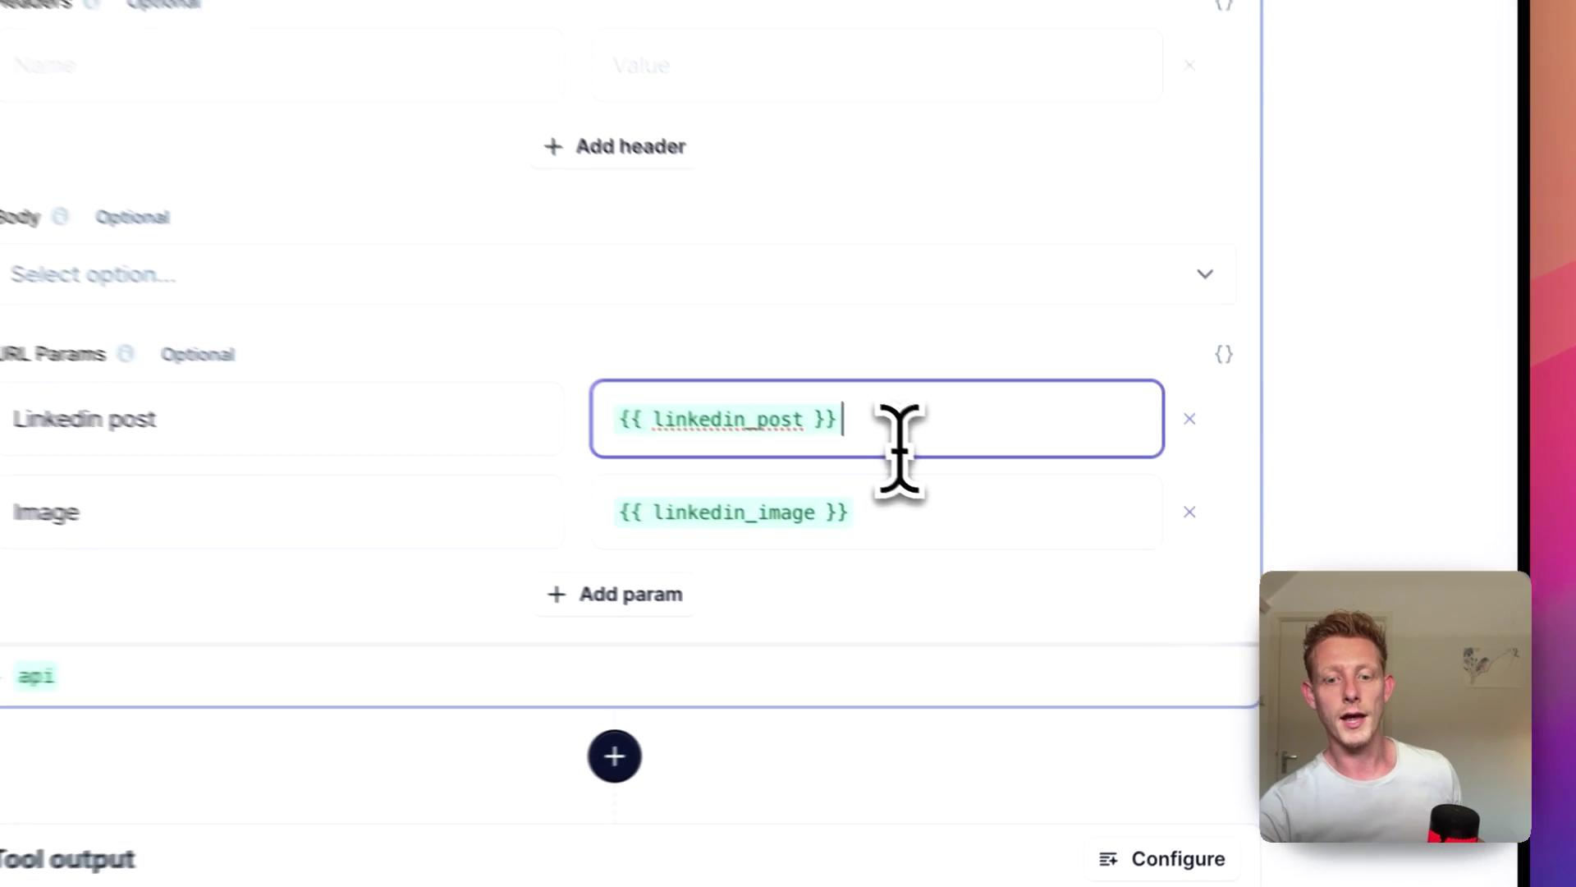
type("{{")
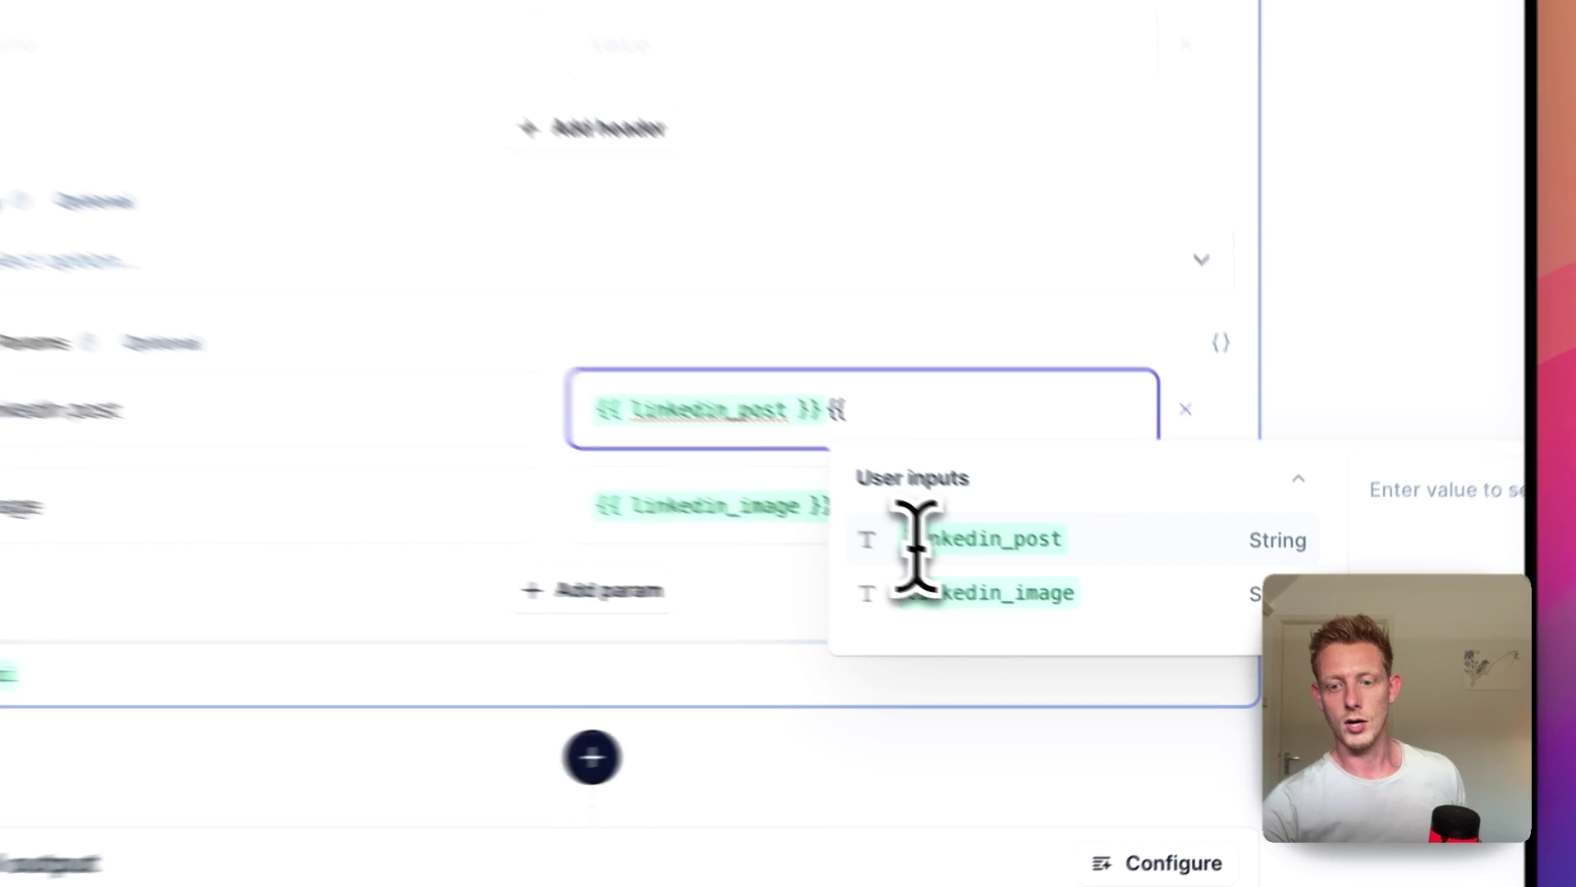
key("BackSpace")
key("BackSpace")
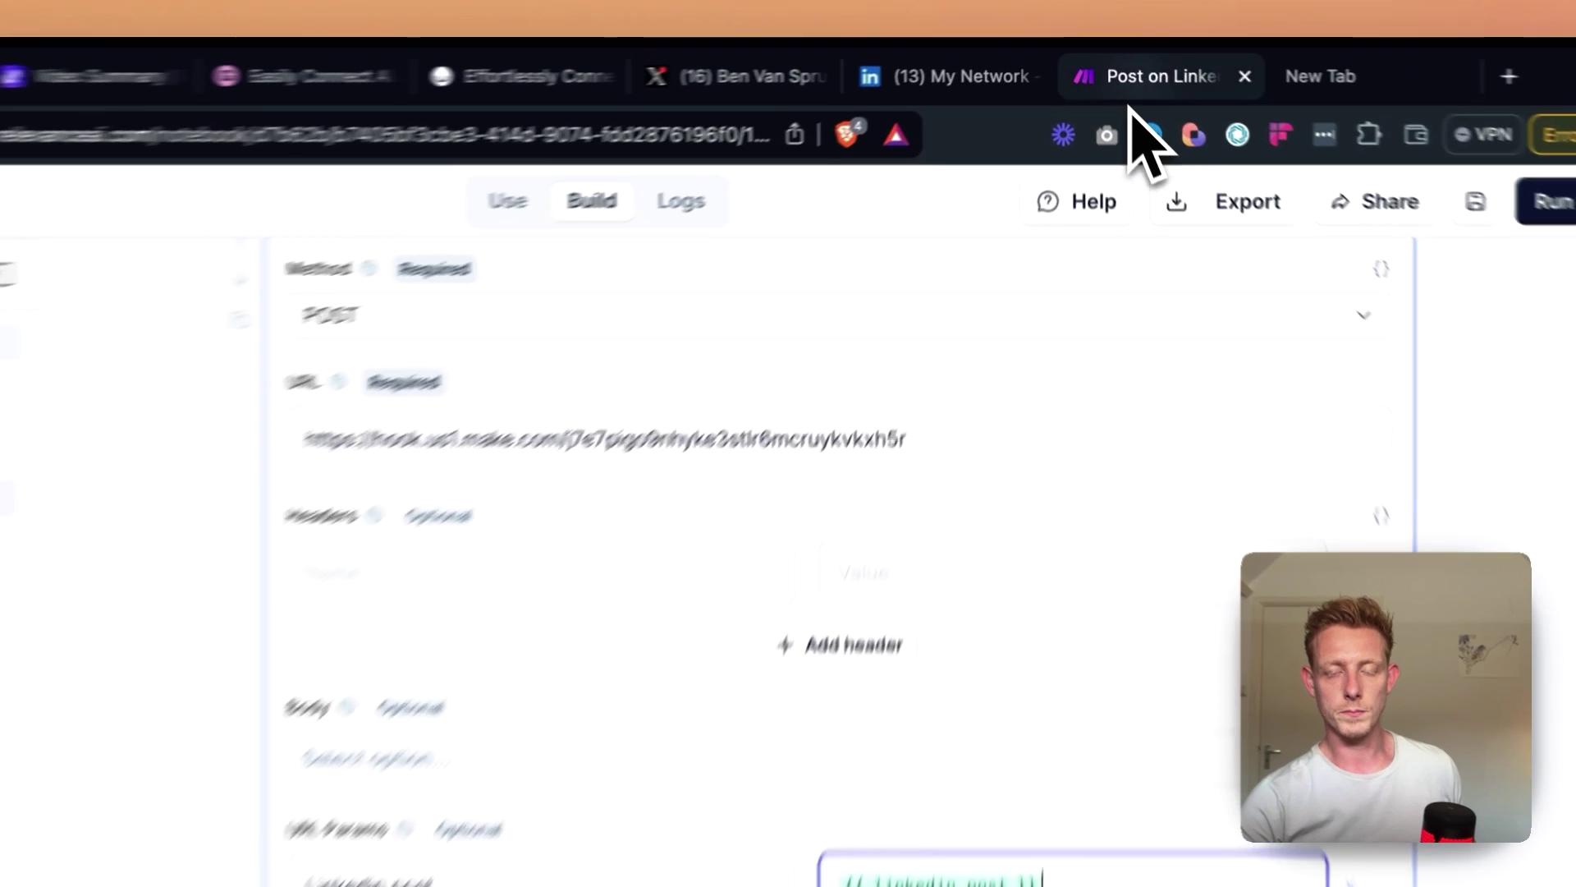
- Switch to the Post on Linkedin scenario in Make, add another Custom webhook trigger module and start creating a new hook
left_click(1134, 61)
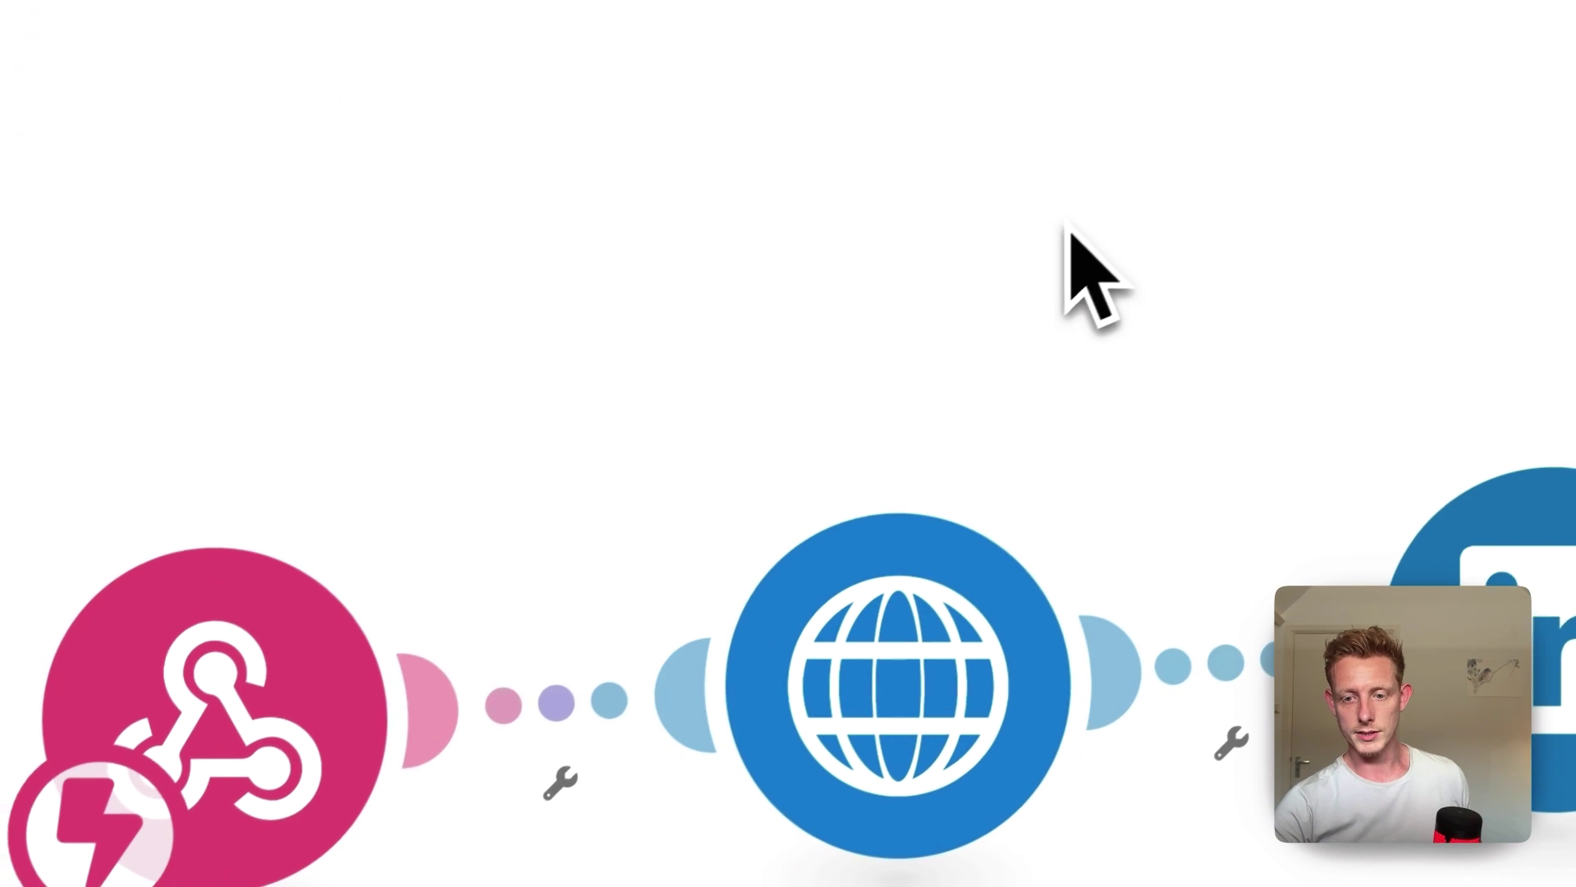
left_click(275, 682)
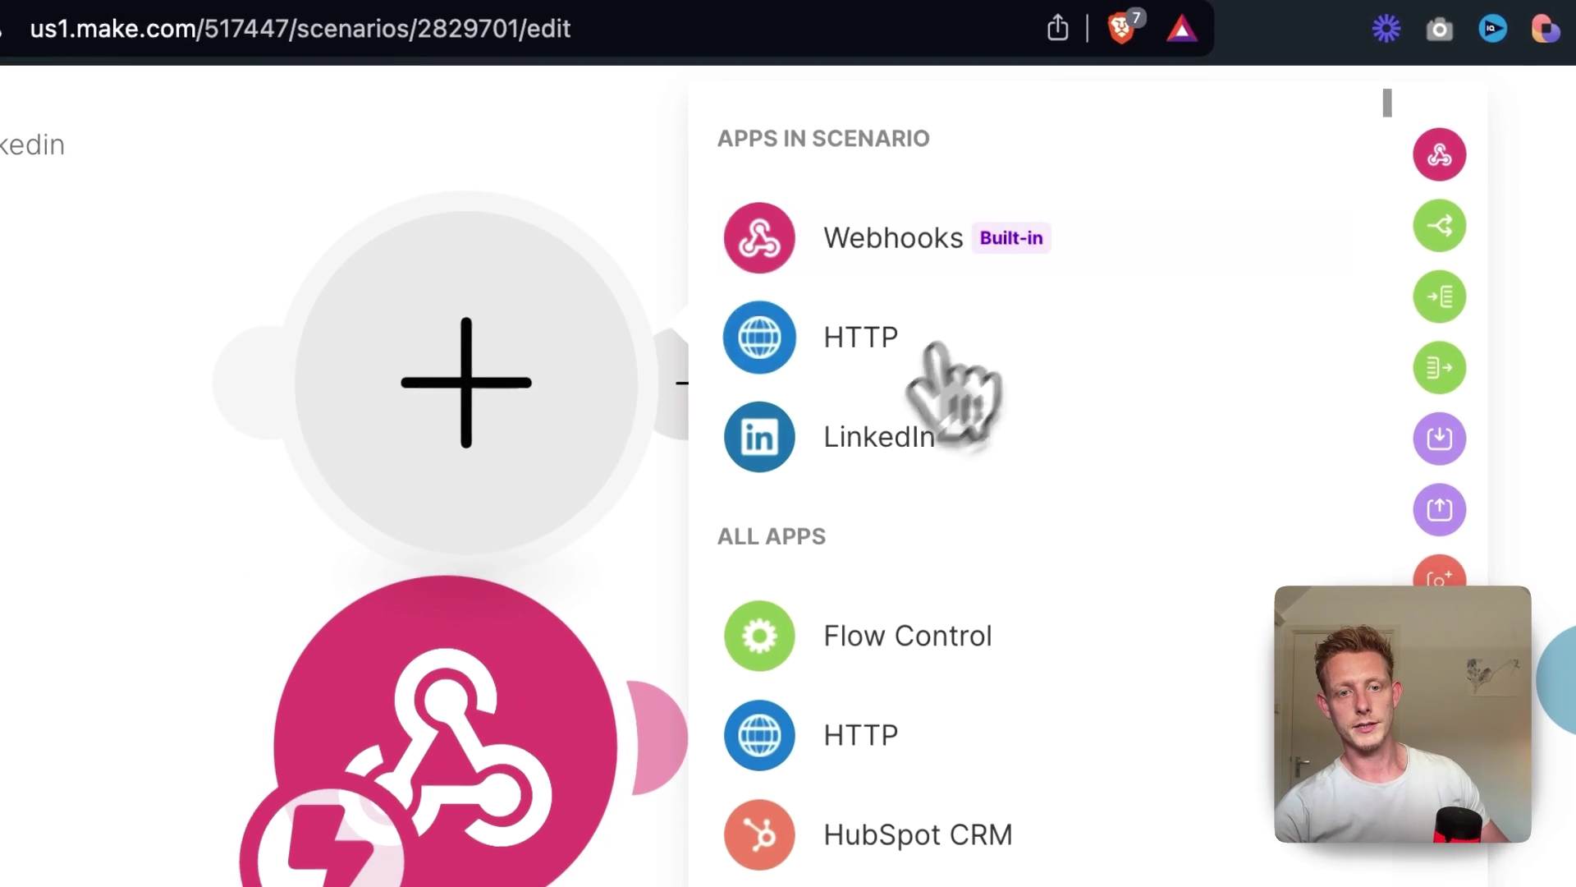
left_click(936, 238)
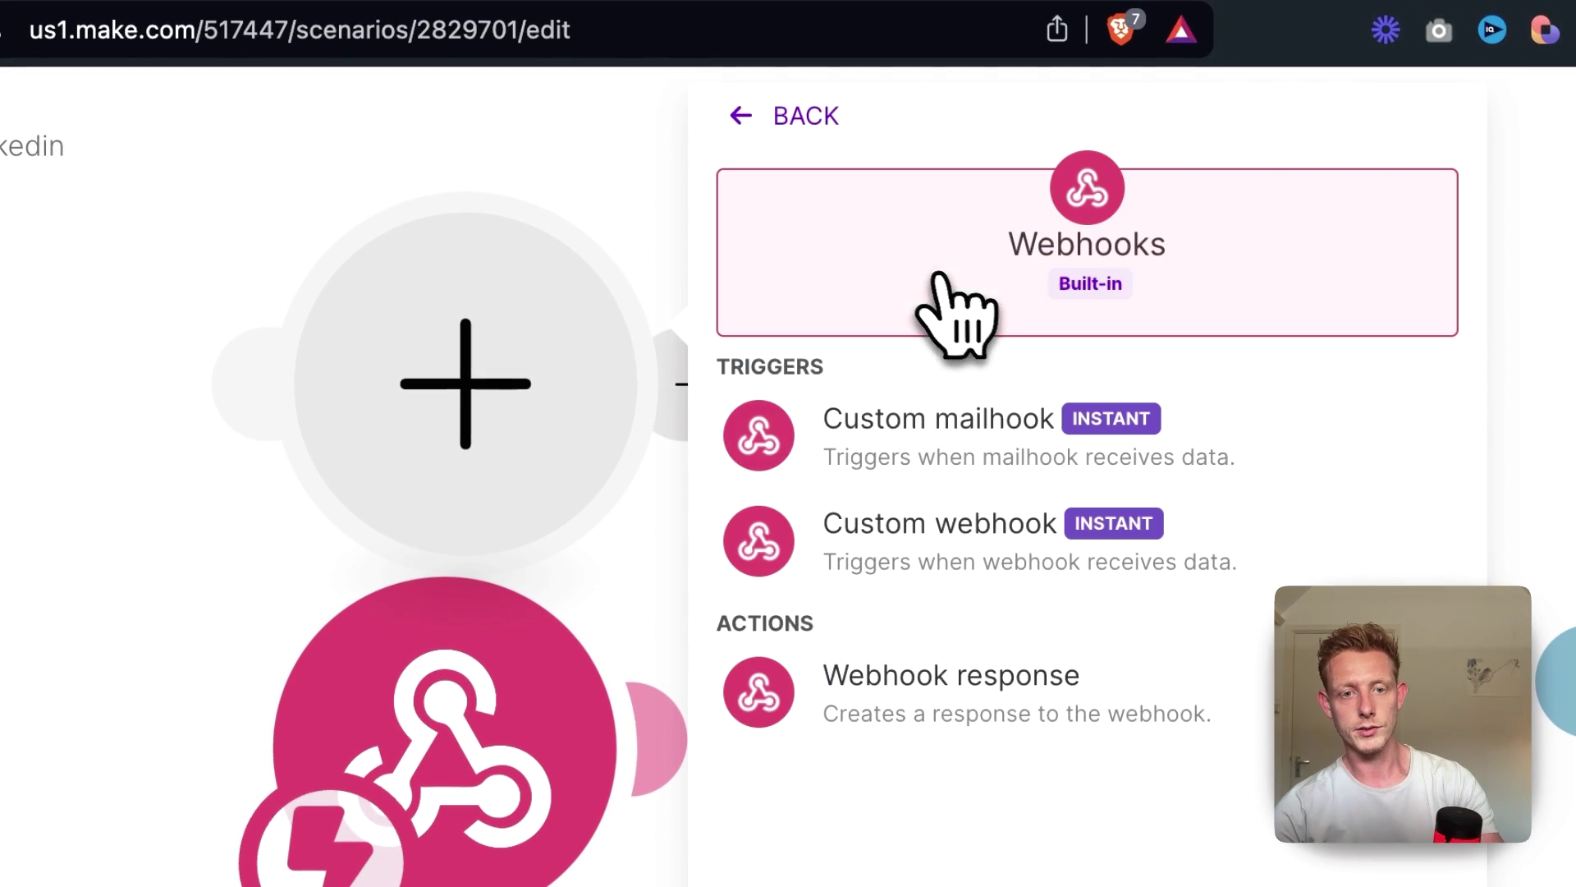
left_click(950, 532)
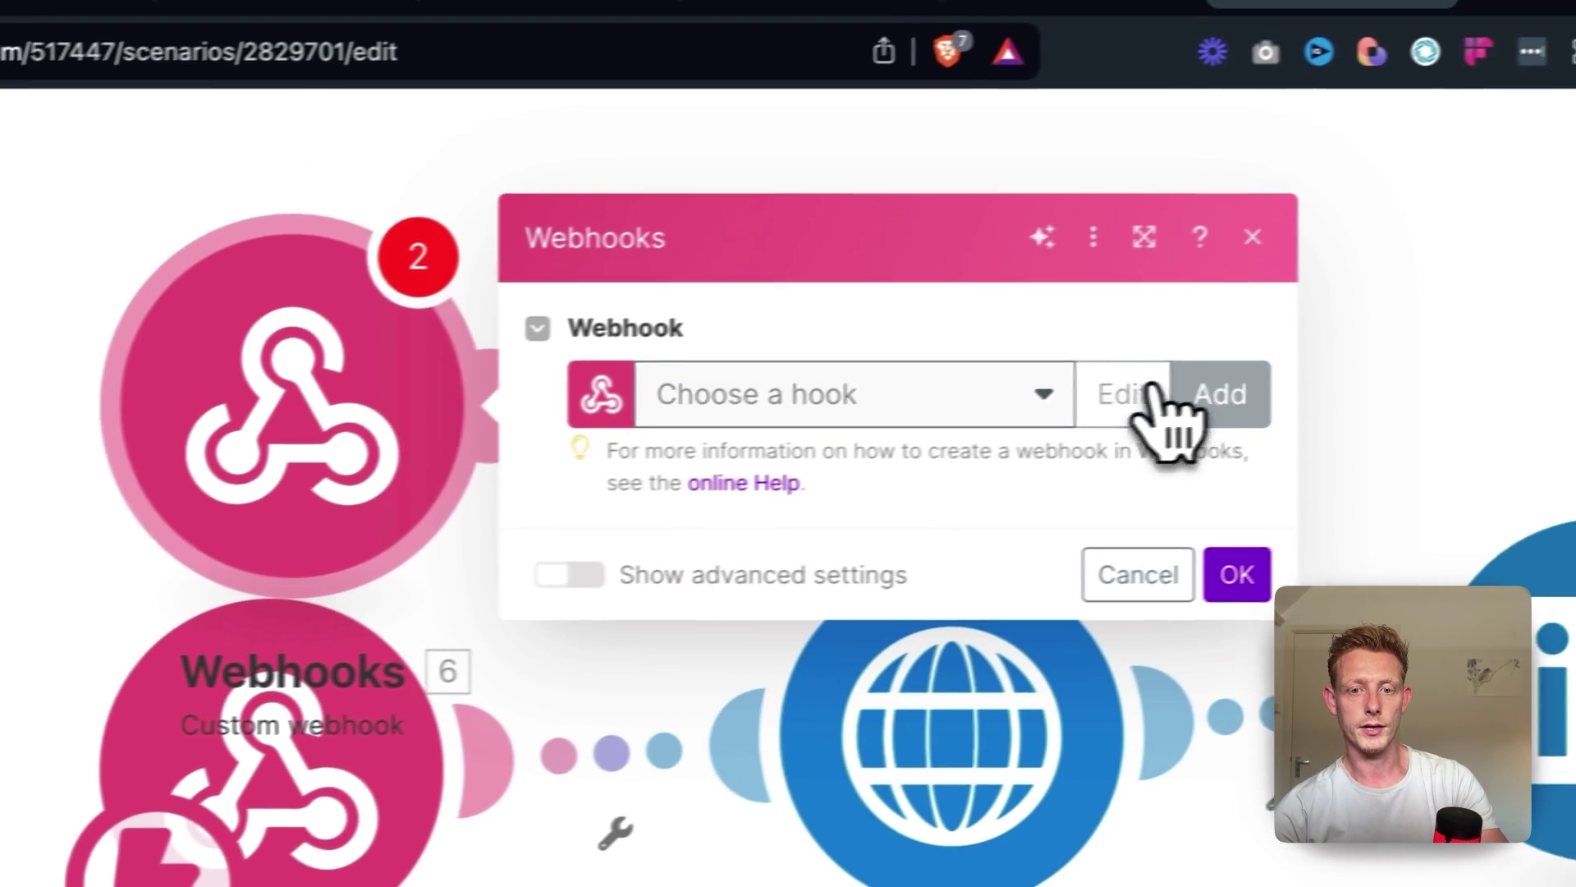
left_click(1190, 394)
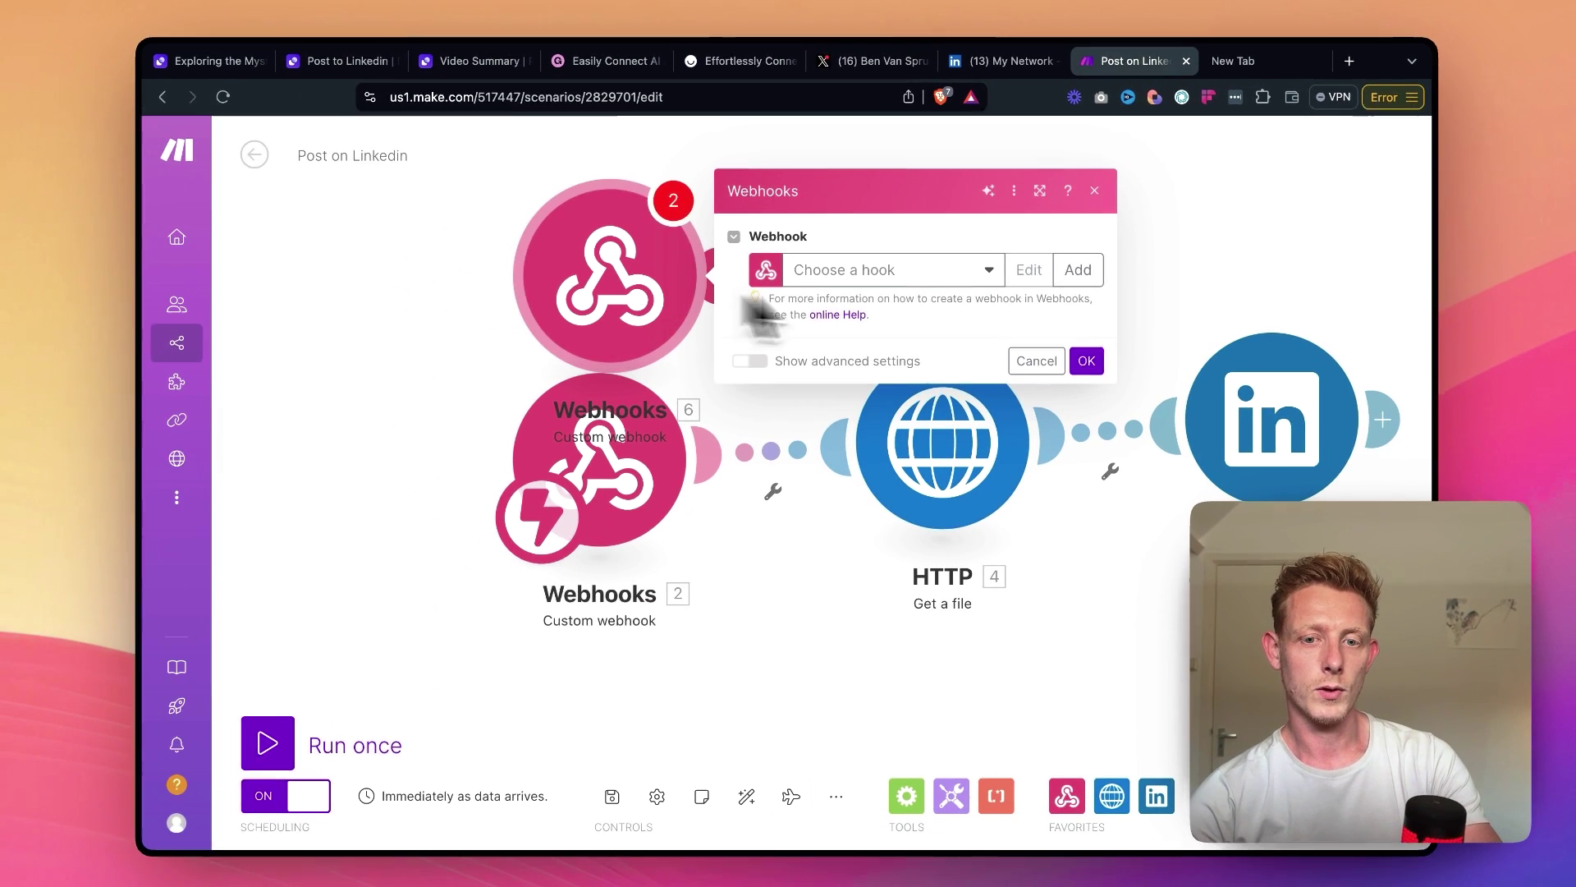
- Cancel the new webhook's setup and delete the extra Webhooks module from the scenario
left_click(1036, 361)
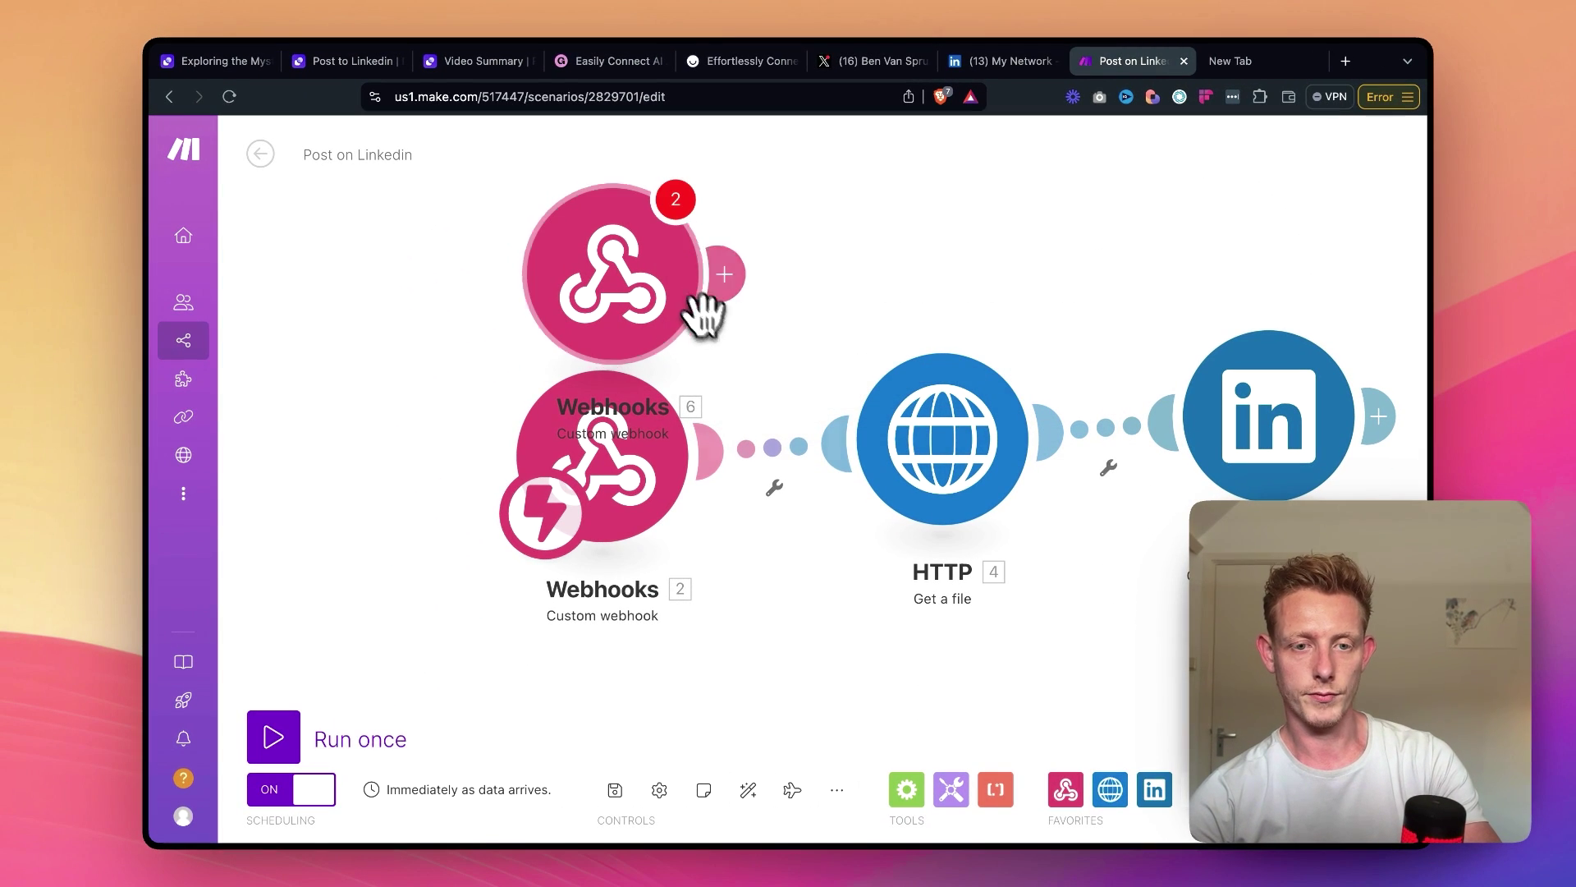
right_click(639, 316)
left_click(726, 483)
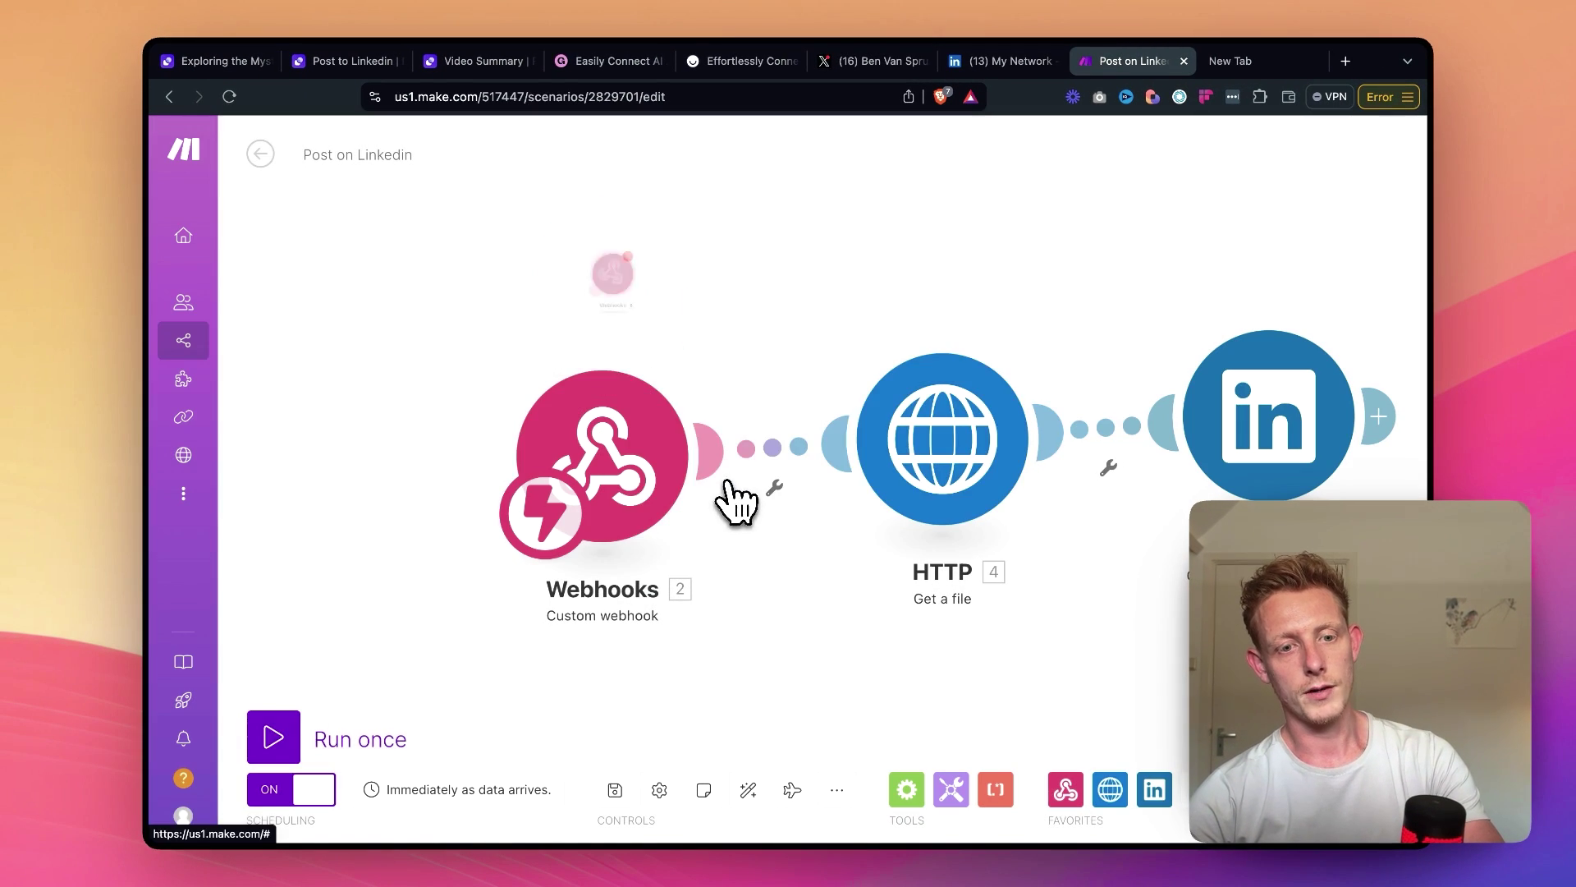
- Compare the existing Relevance Linkedin webhook's address with the URL in the Post to Linkedin API step, and close the webhook settings
left_click(706, 486)
triple_click(973, 451)
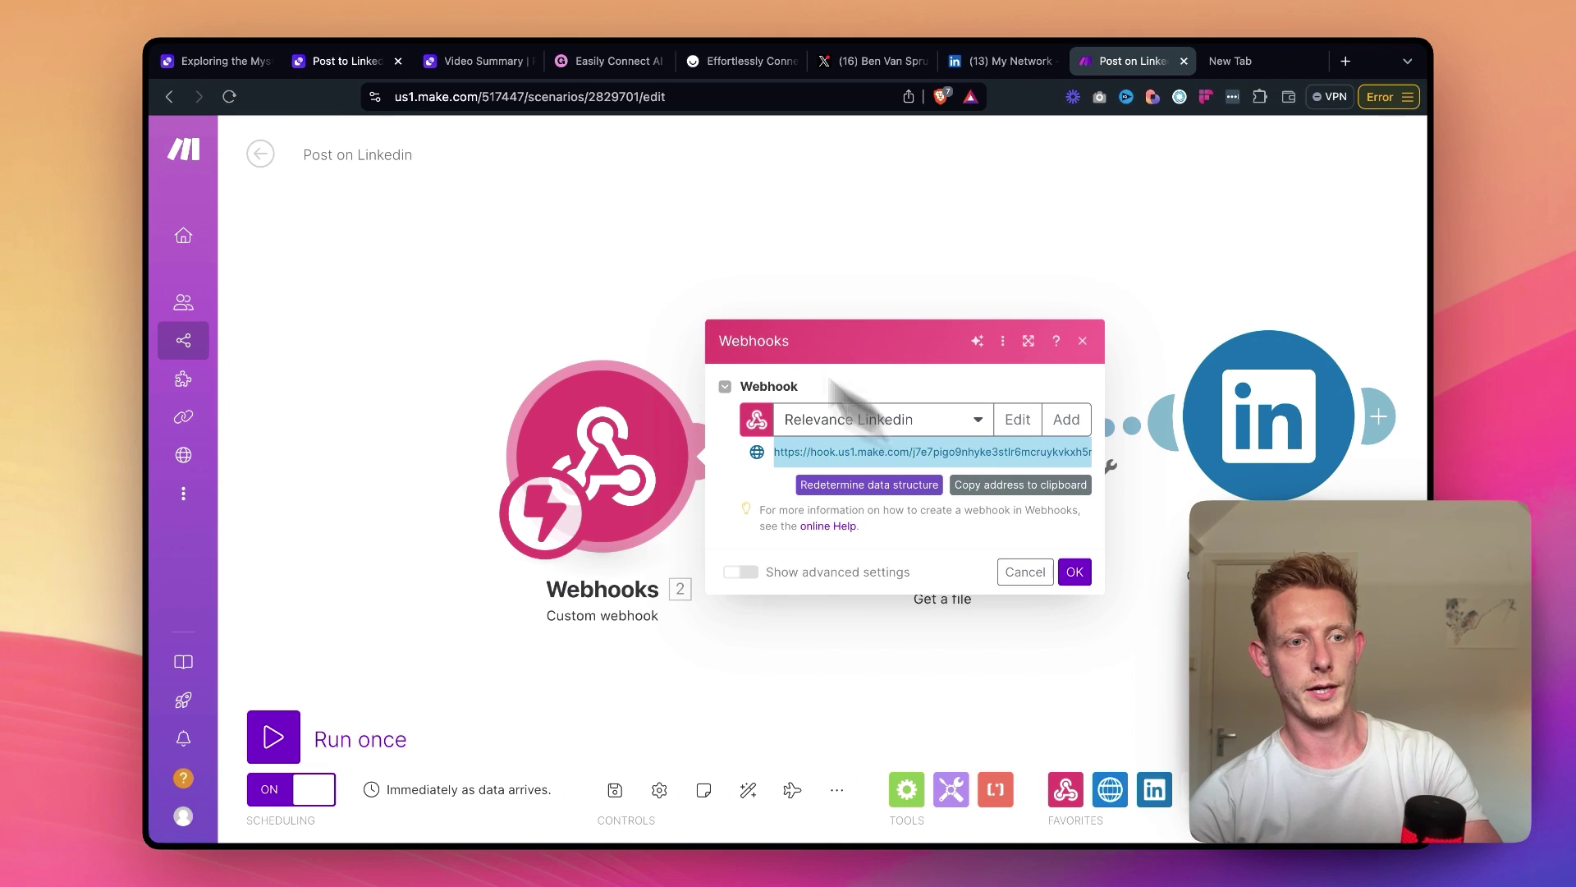
left_click(315, 72)
scroll(1010, 443, "up", 4)
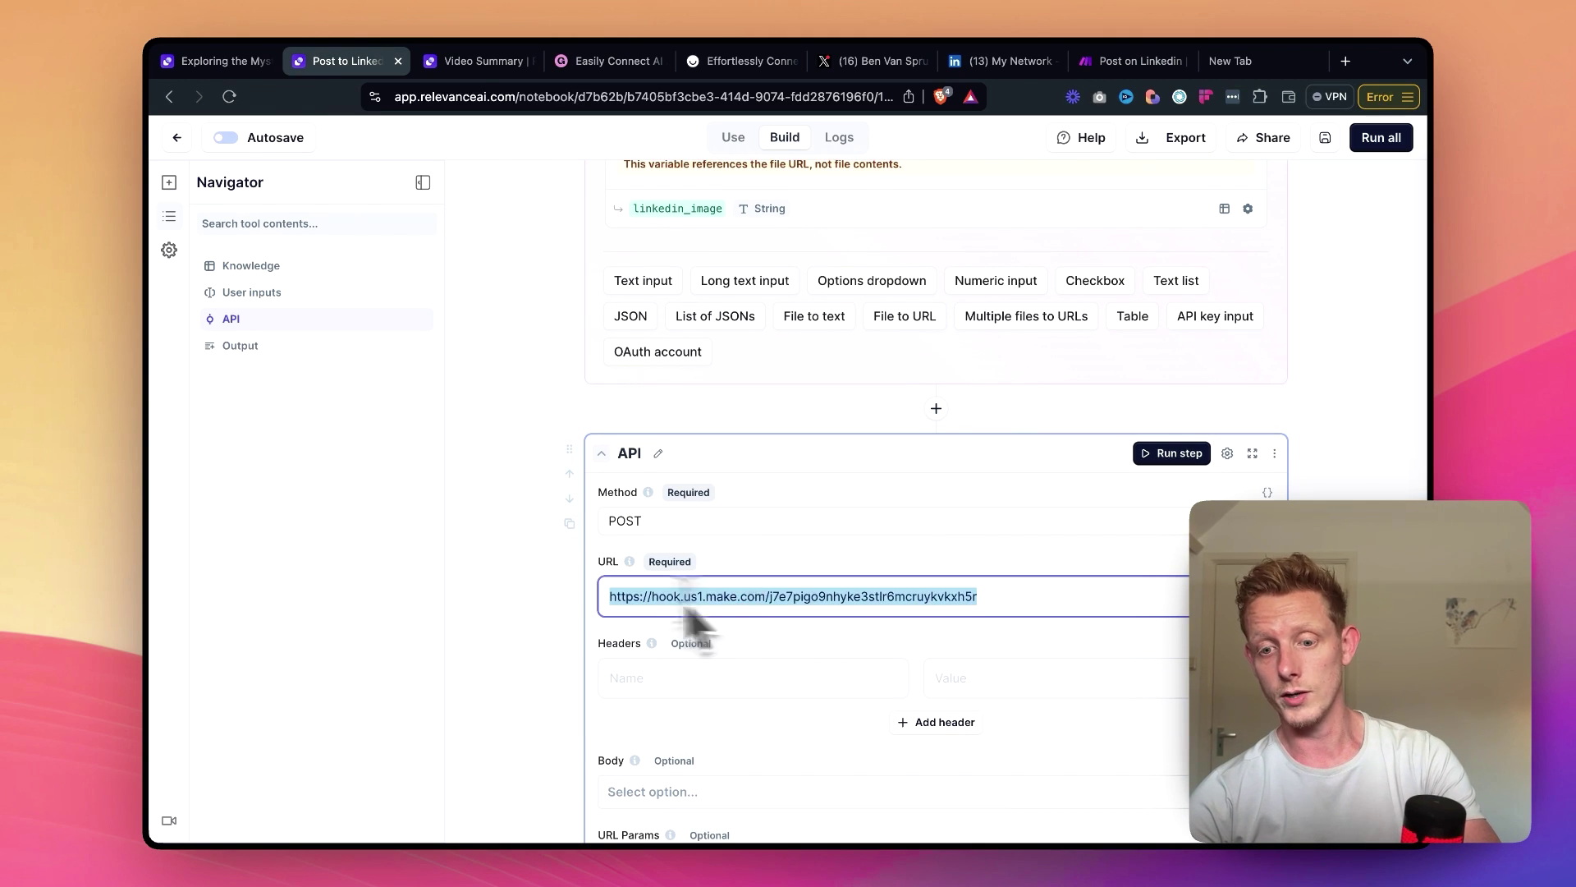
scroll(503, 603, "down", 3)
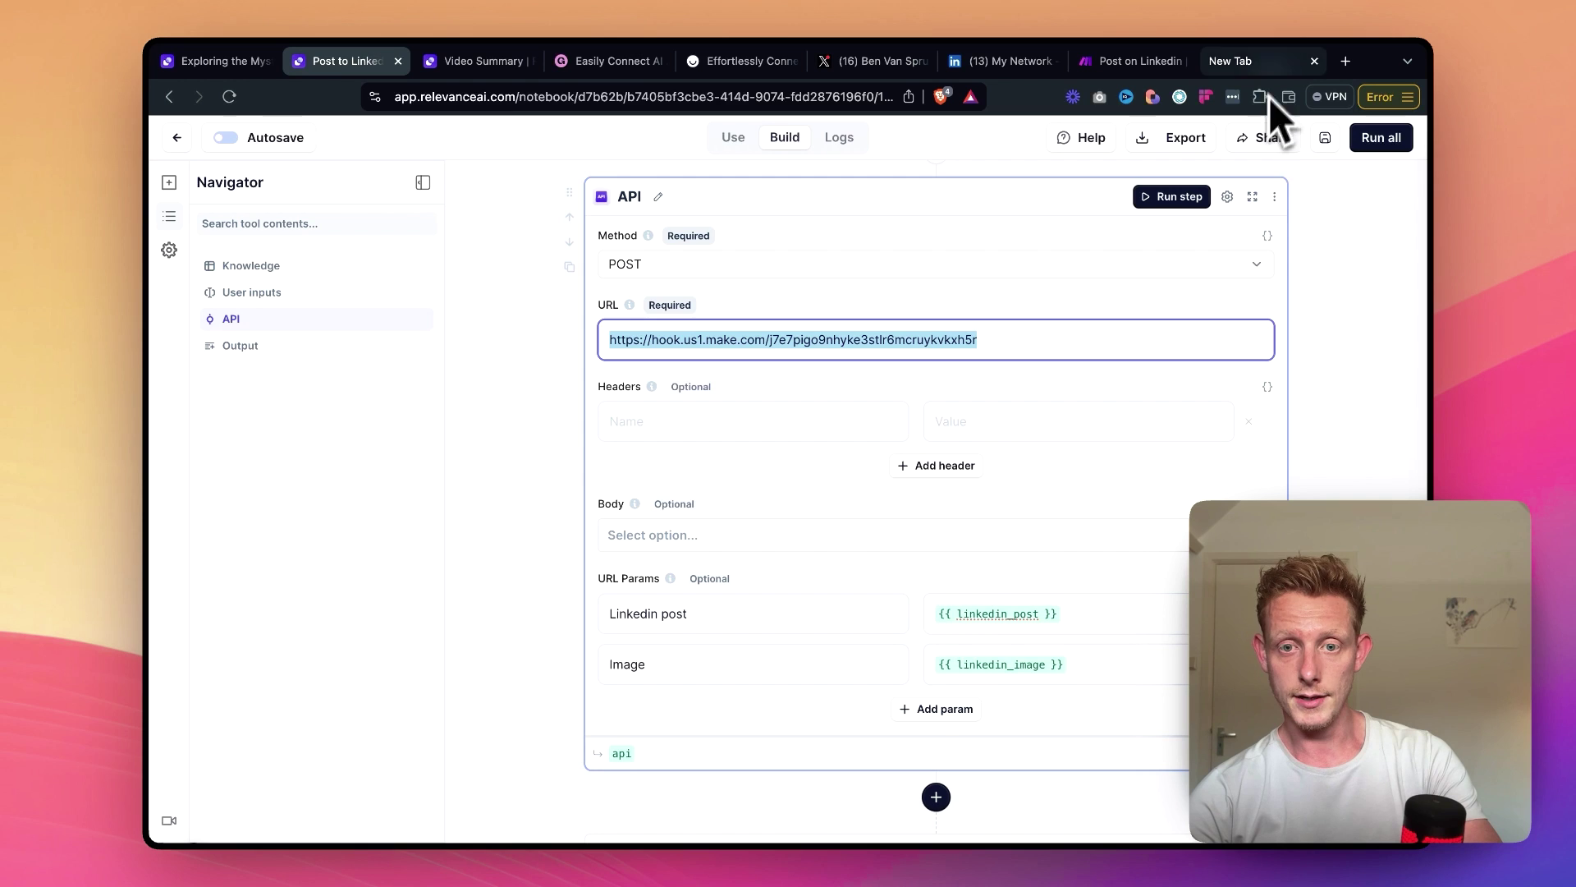
left_click(1118, 69)
left_click(988, 238)
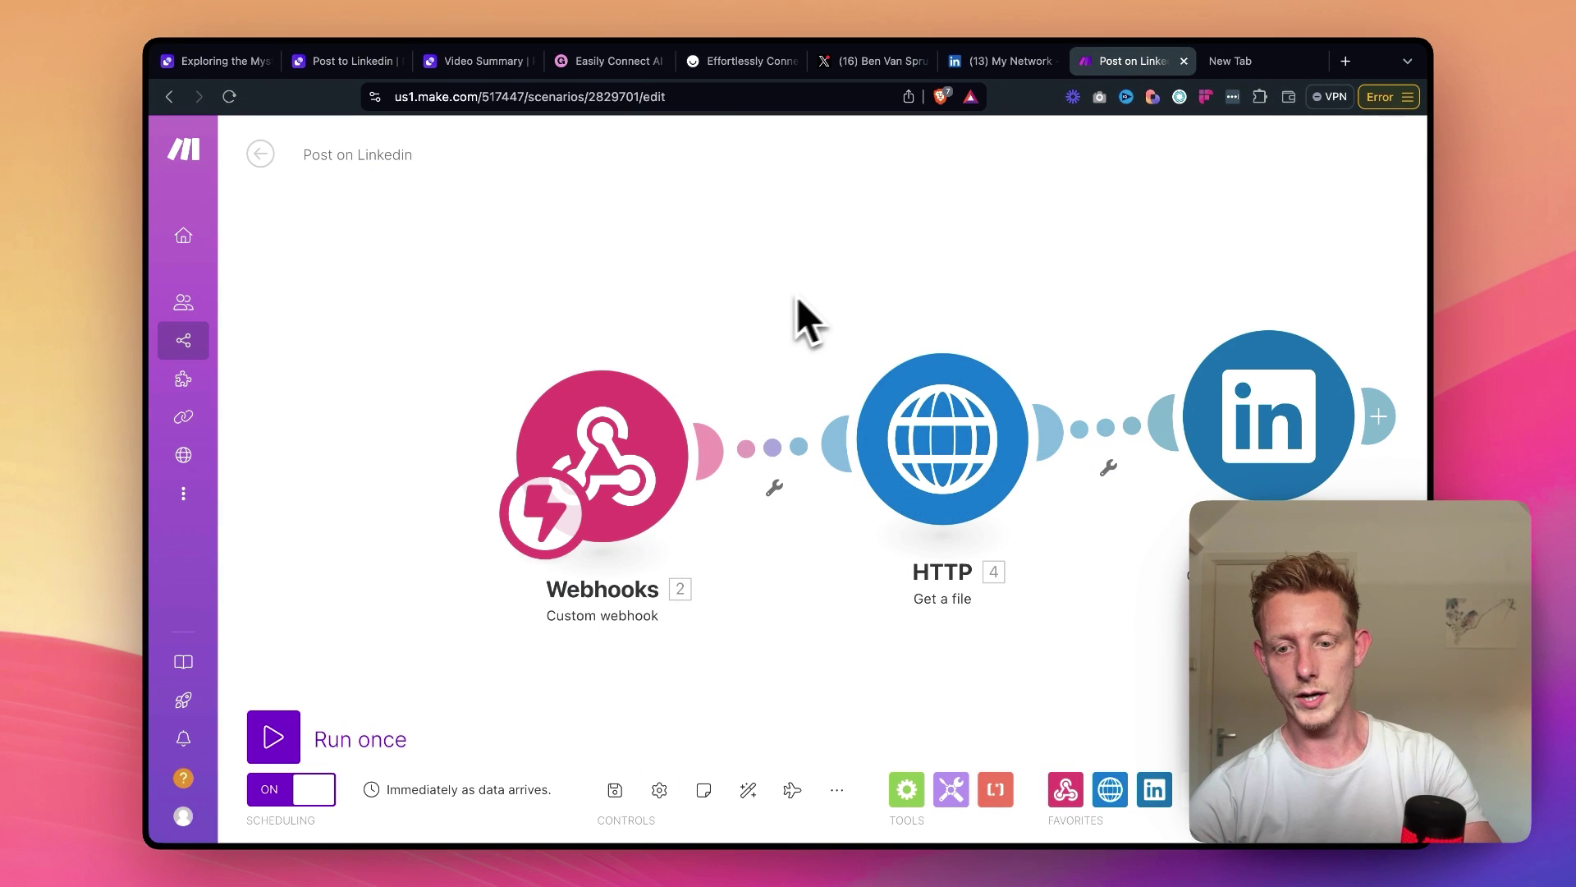
- Return to the Post to Linkedin tool in Relevance AI and review its image input, API step and URL params
left_click(233, 64)
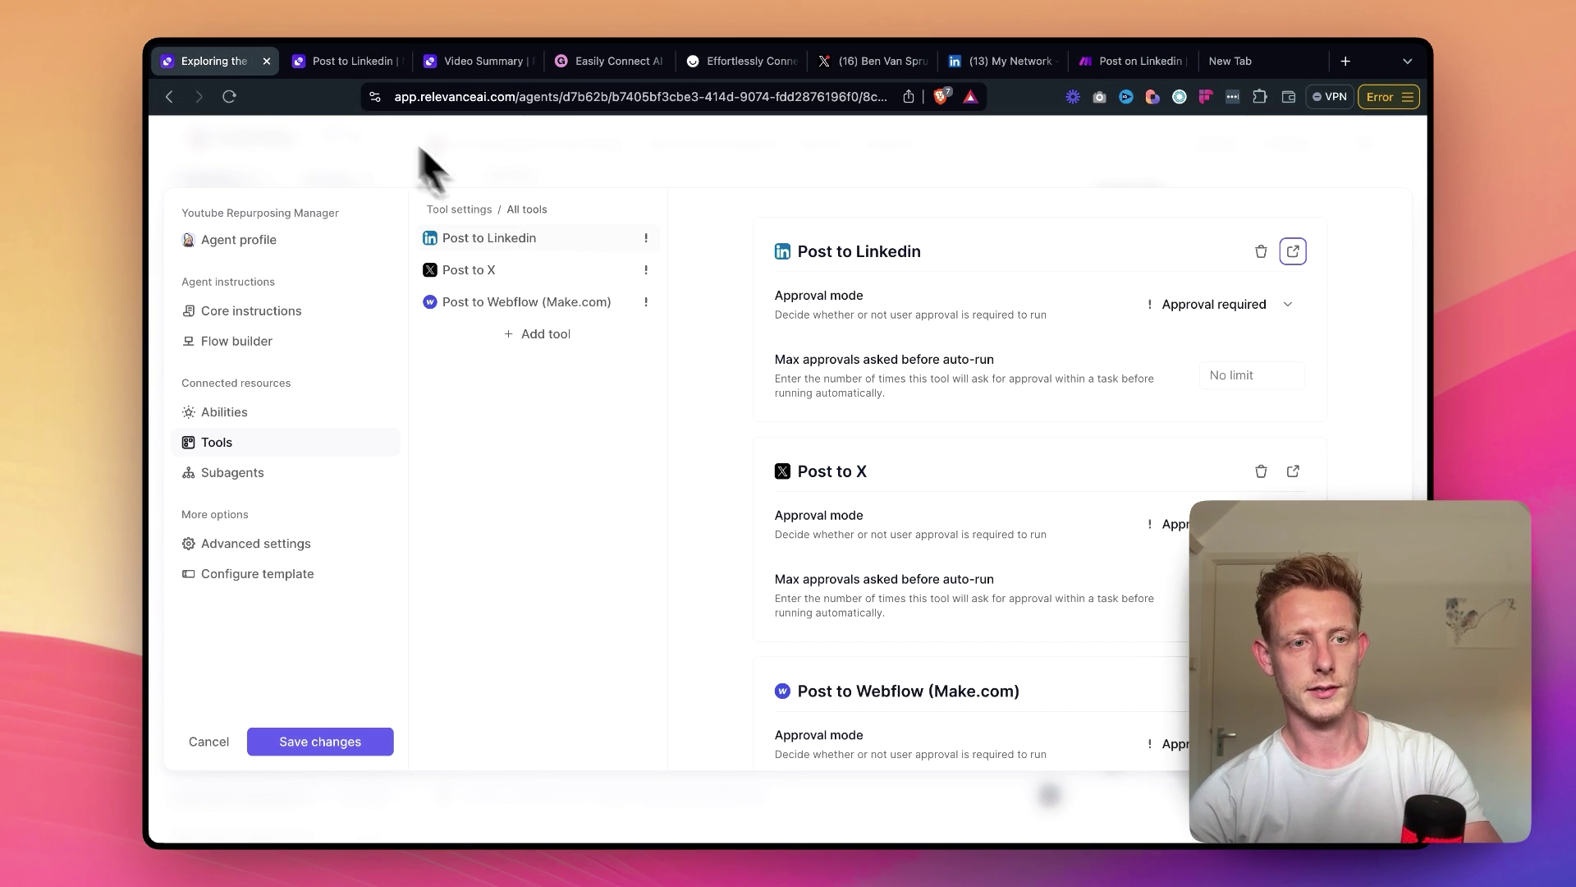
left_click(361, 62)
scroll(799, 471, "down", 1)
scroll(799, 471, "up", 5)
scroll(822, 498, "up", 2)
scroll(822, 498, "down", 1)
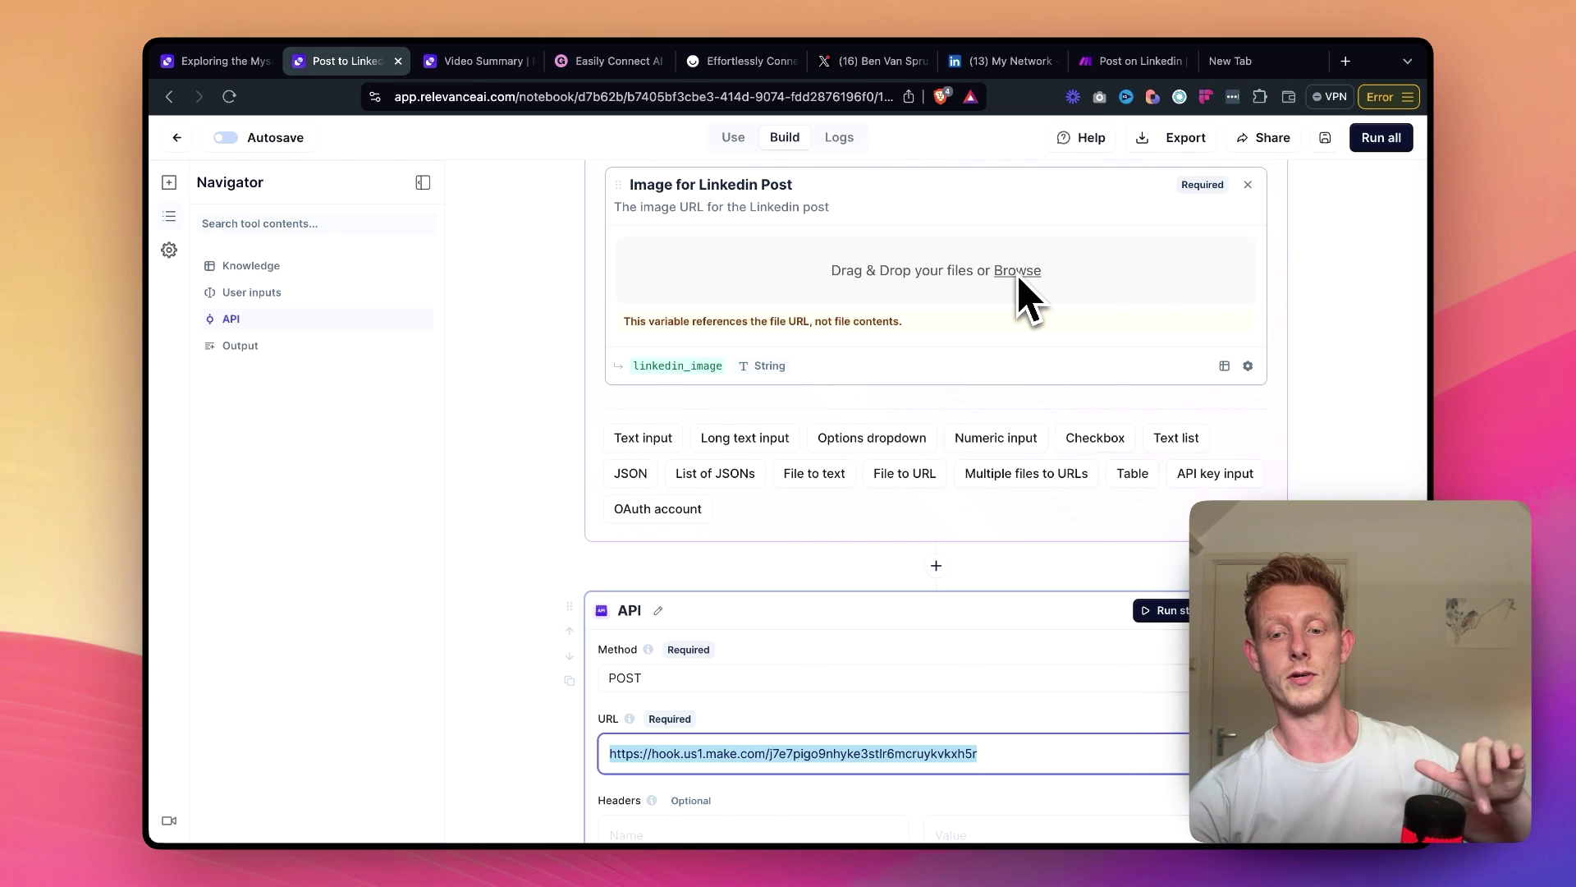
scroll(999, 371, "down", 7)
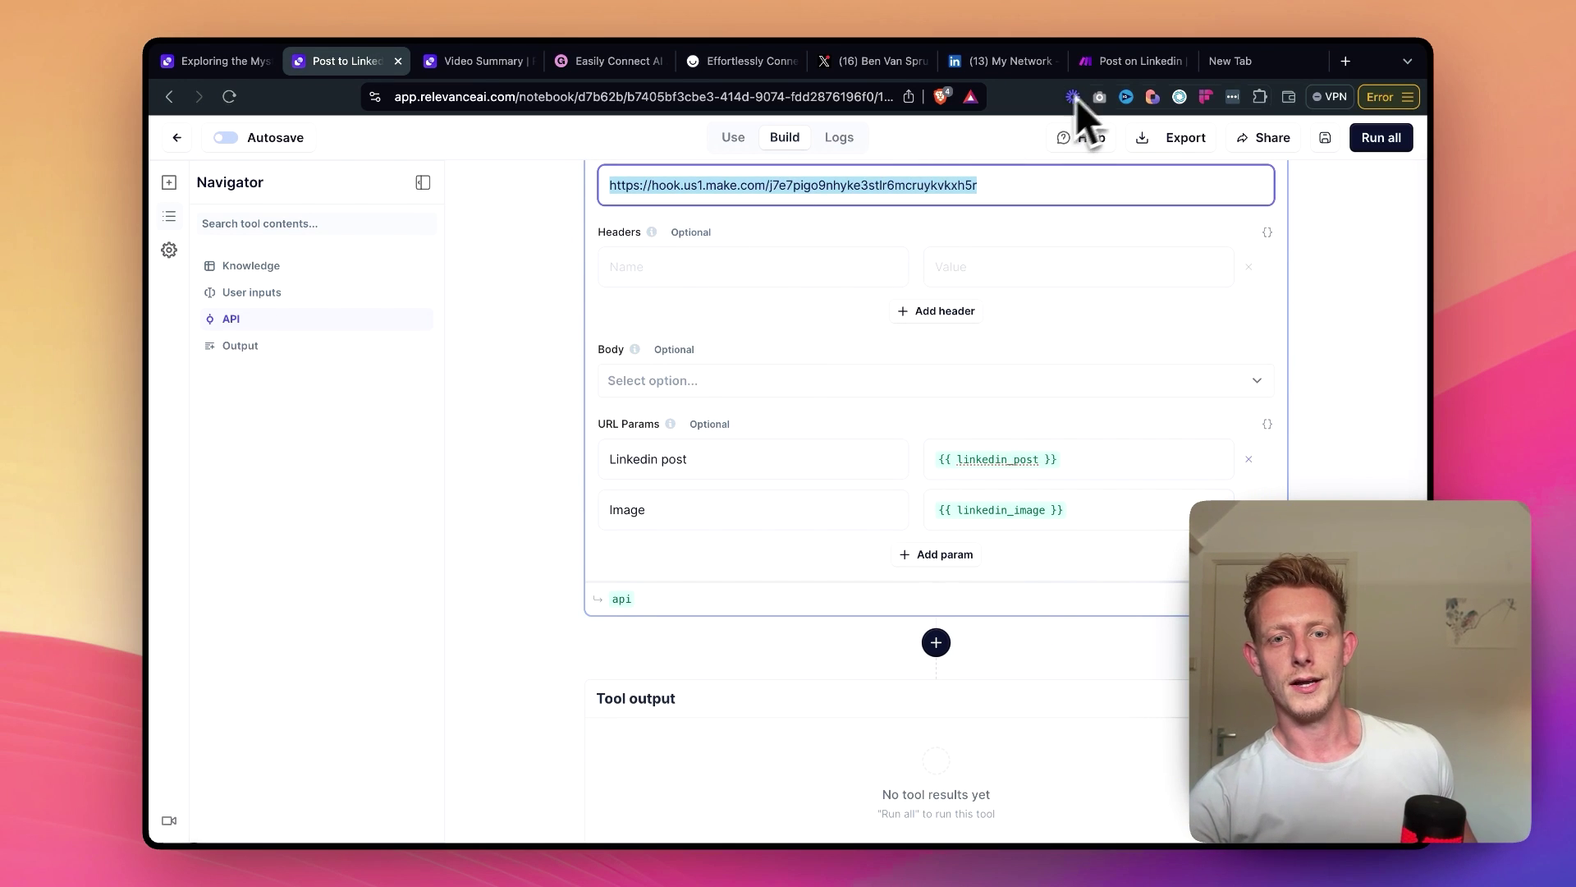
- Switch to the Make scenario, view the LinkedIn module's connection and file settings, and close them
left_click(1128, 61)
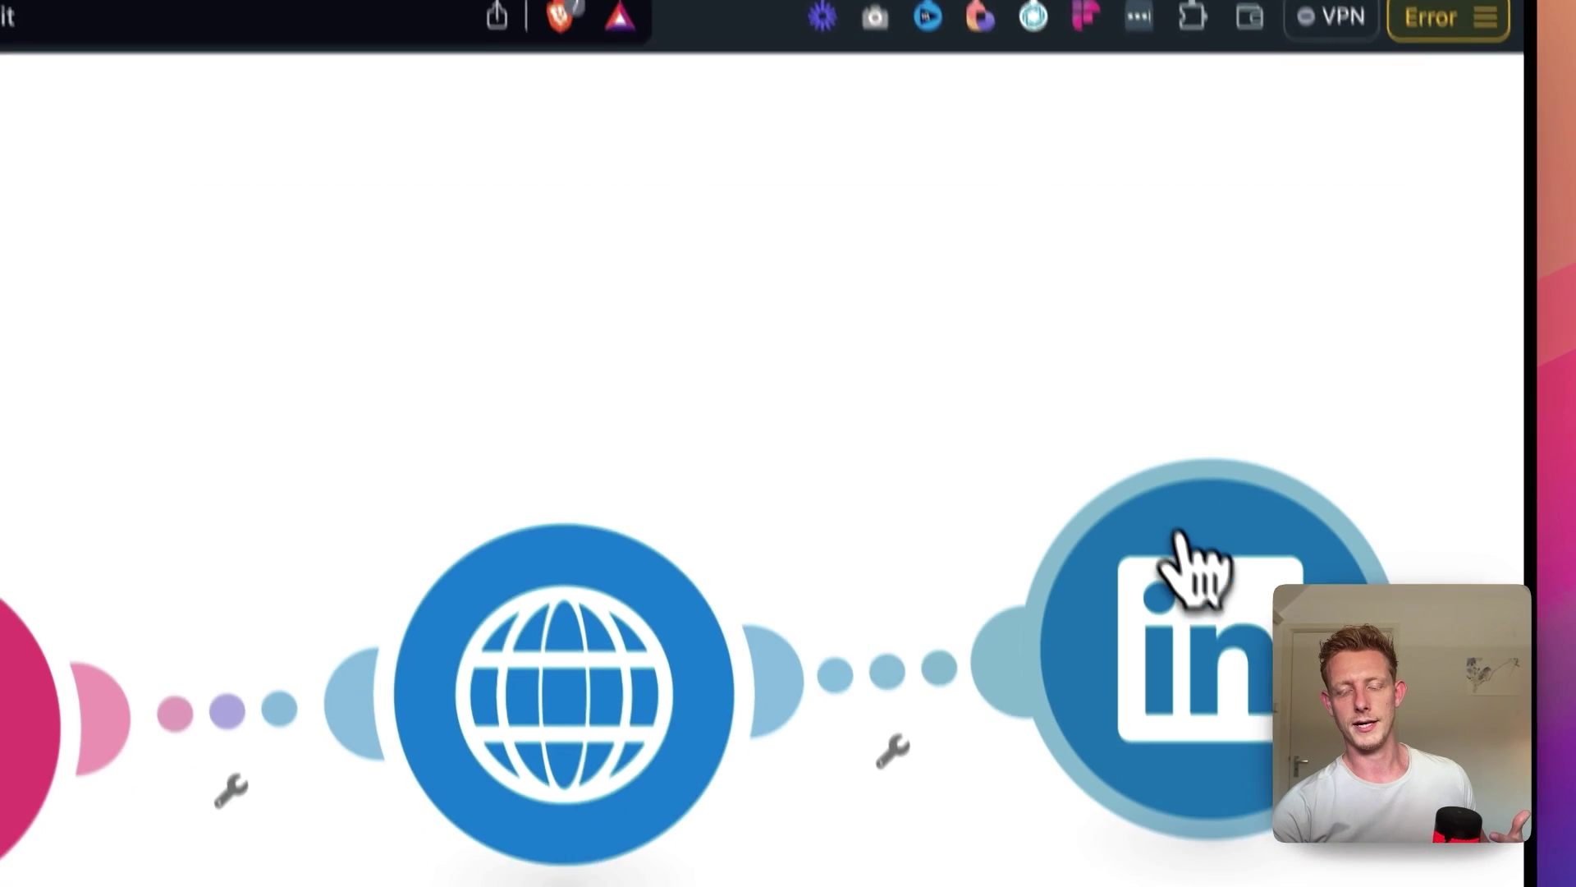
left_click(1194, 567)
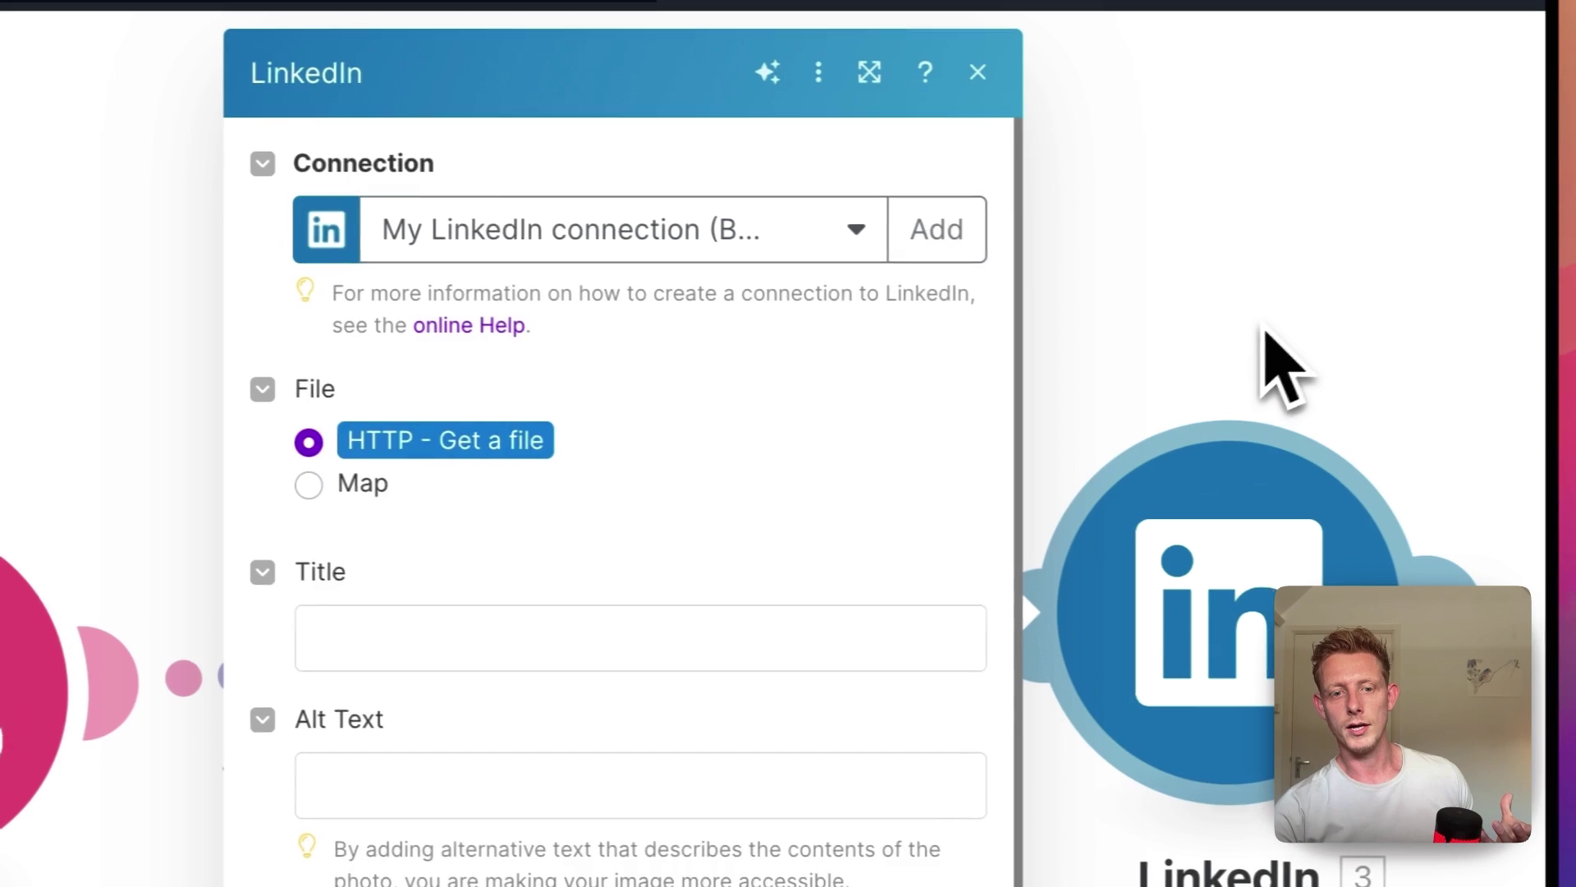
left_click(1387, 390)
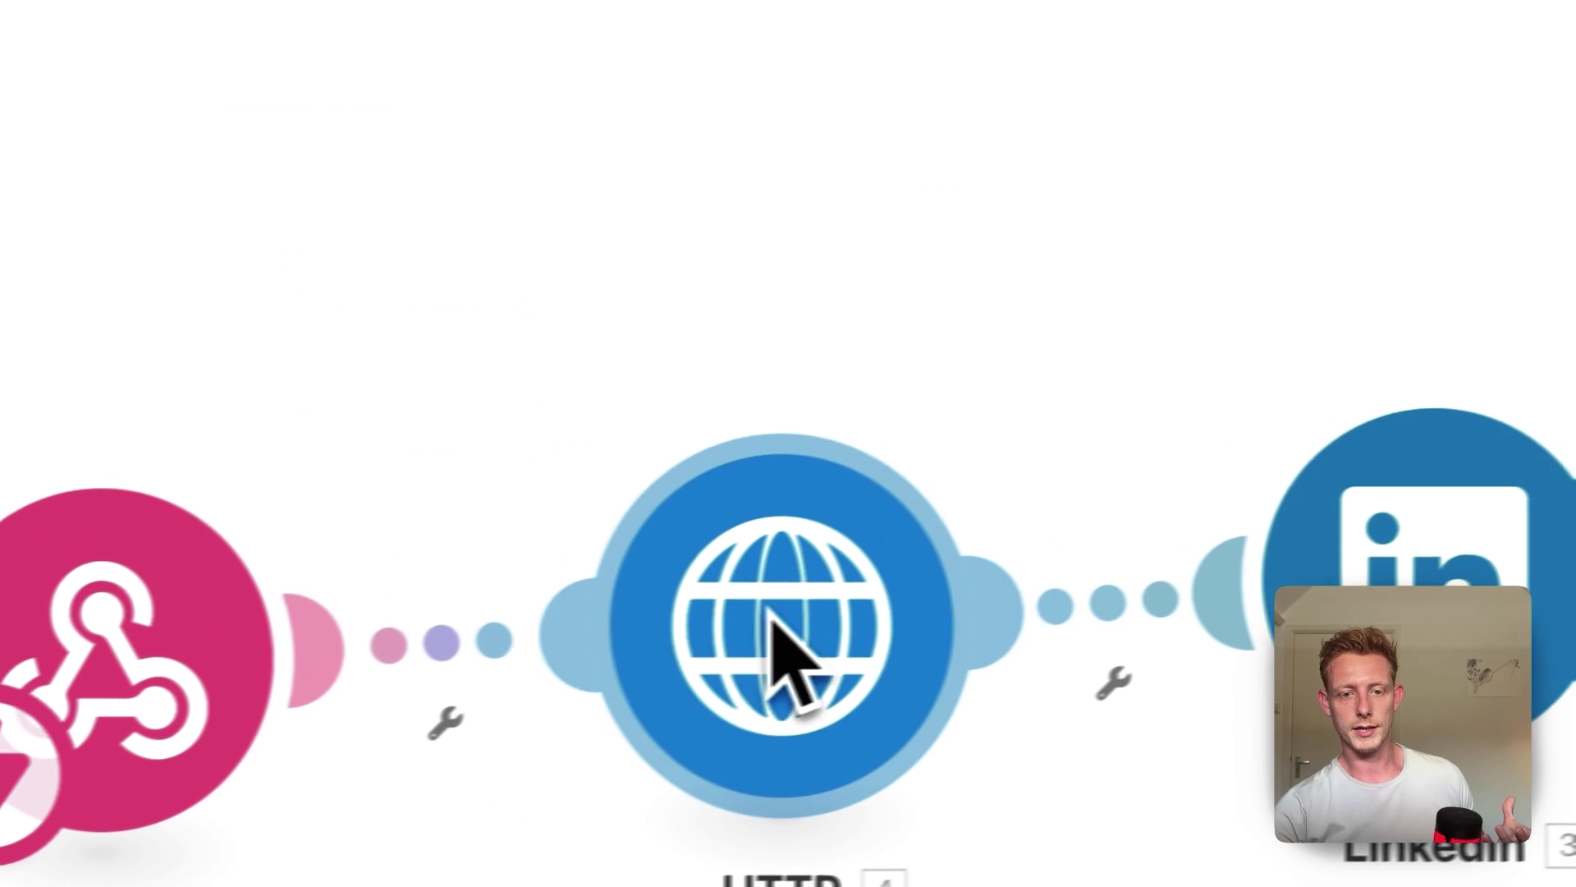
- Add another HTTP Get a file module, connect it automatically and map its URL to the webhook's Image value
left_click(834, 275)
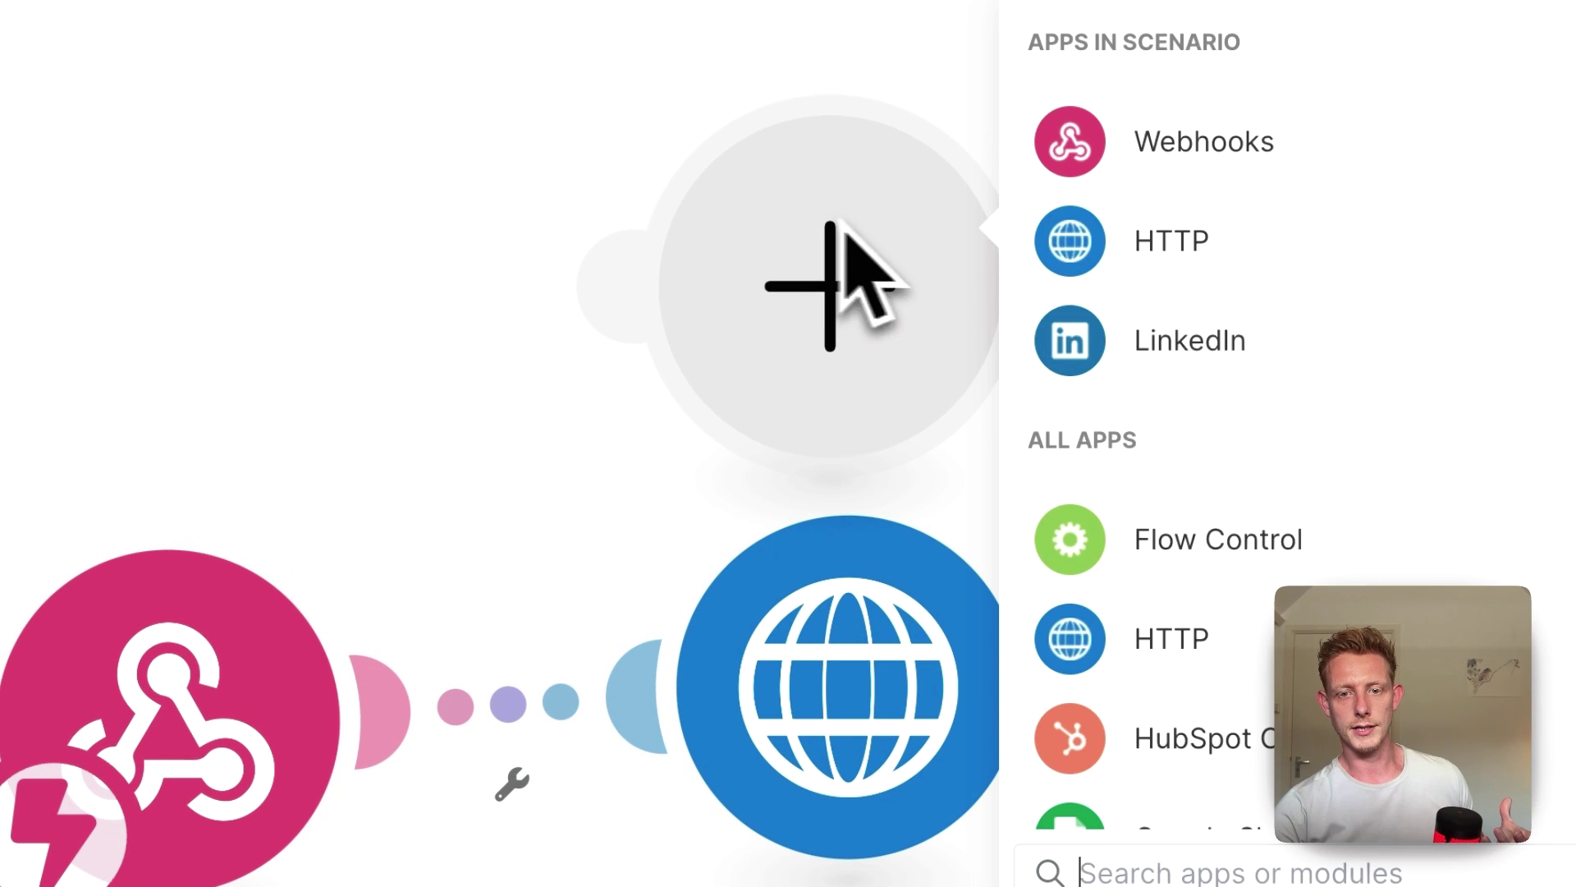
left_click(1112, 265)
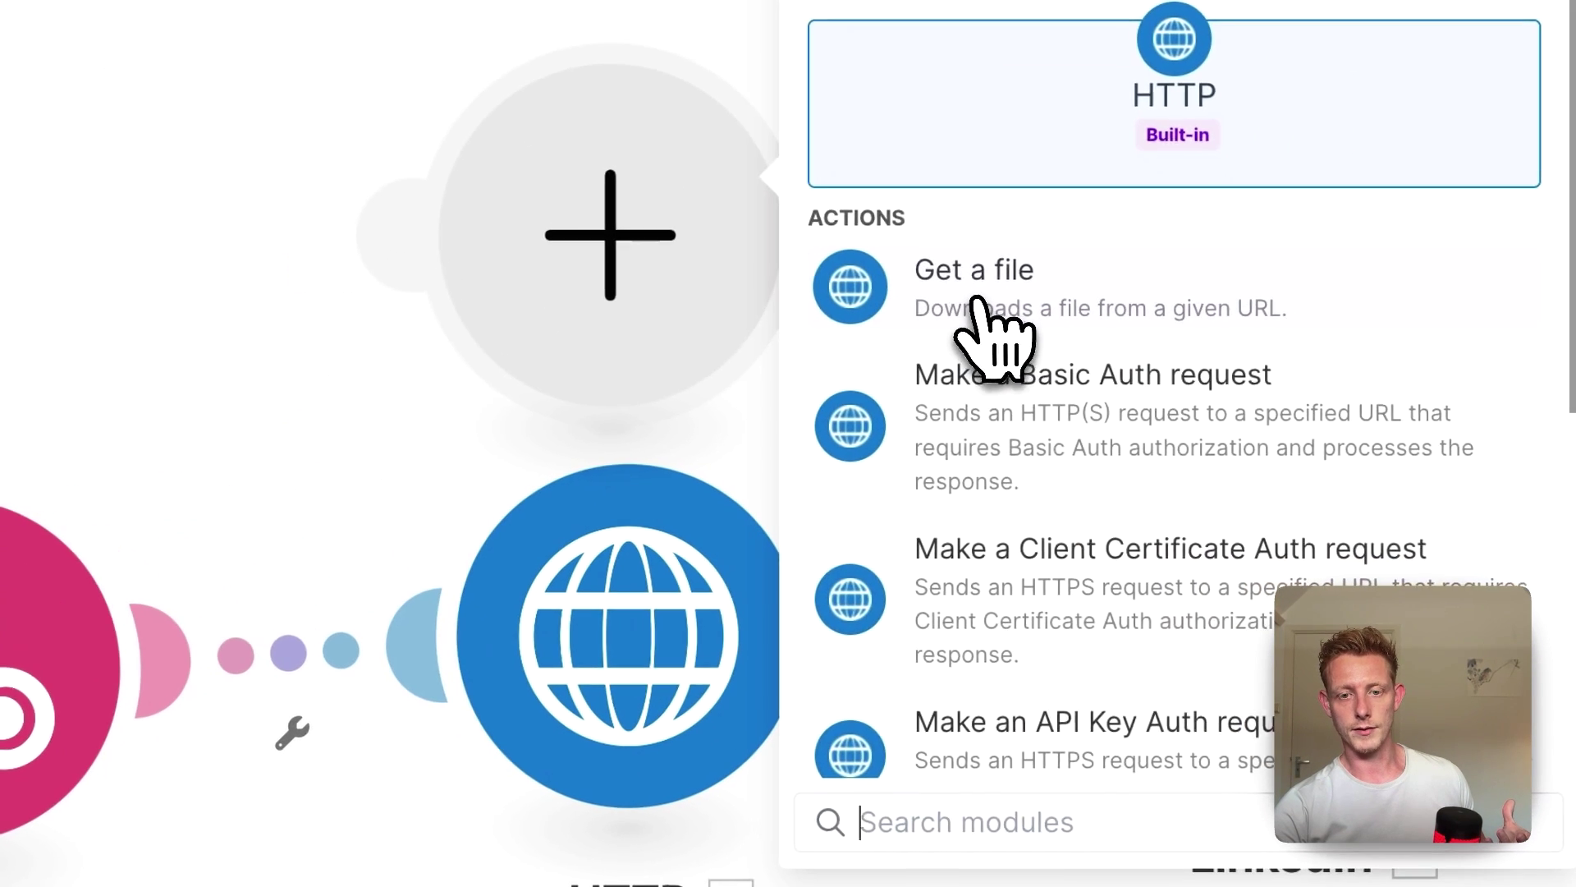
left_click(977, 306)
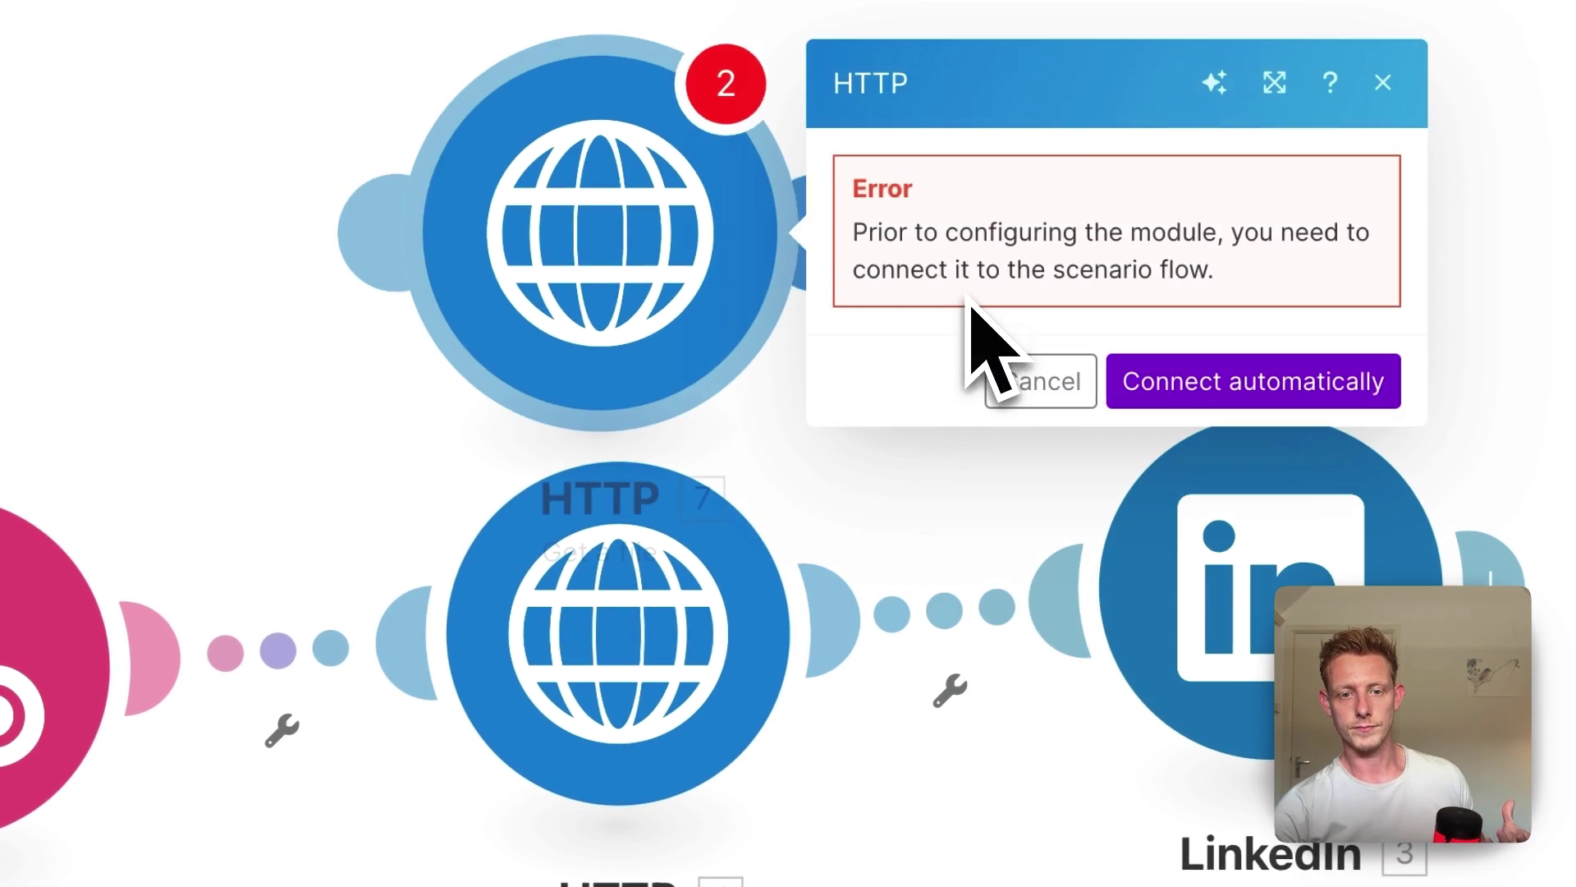
left_click(1193, 385)
left_click(923, 263)
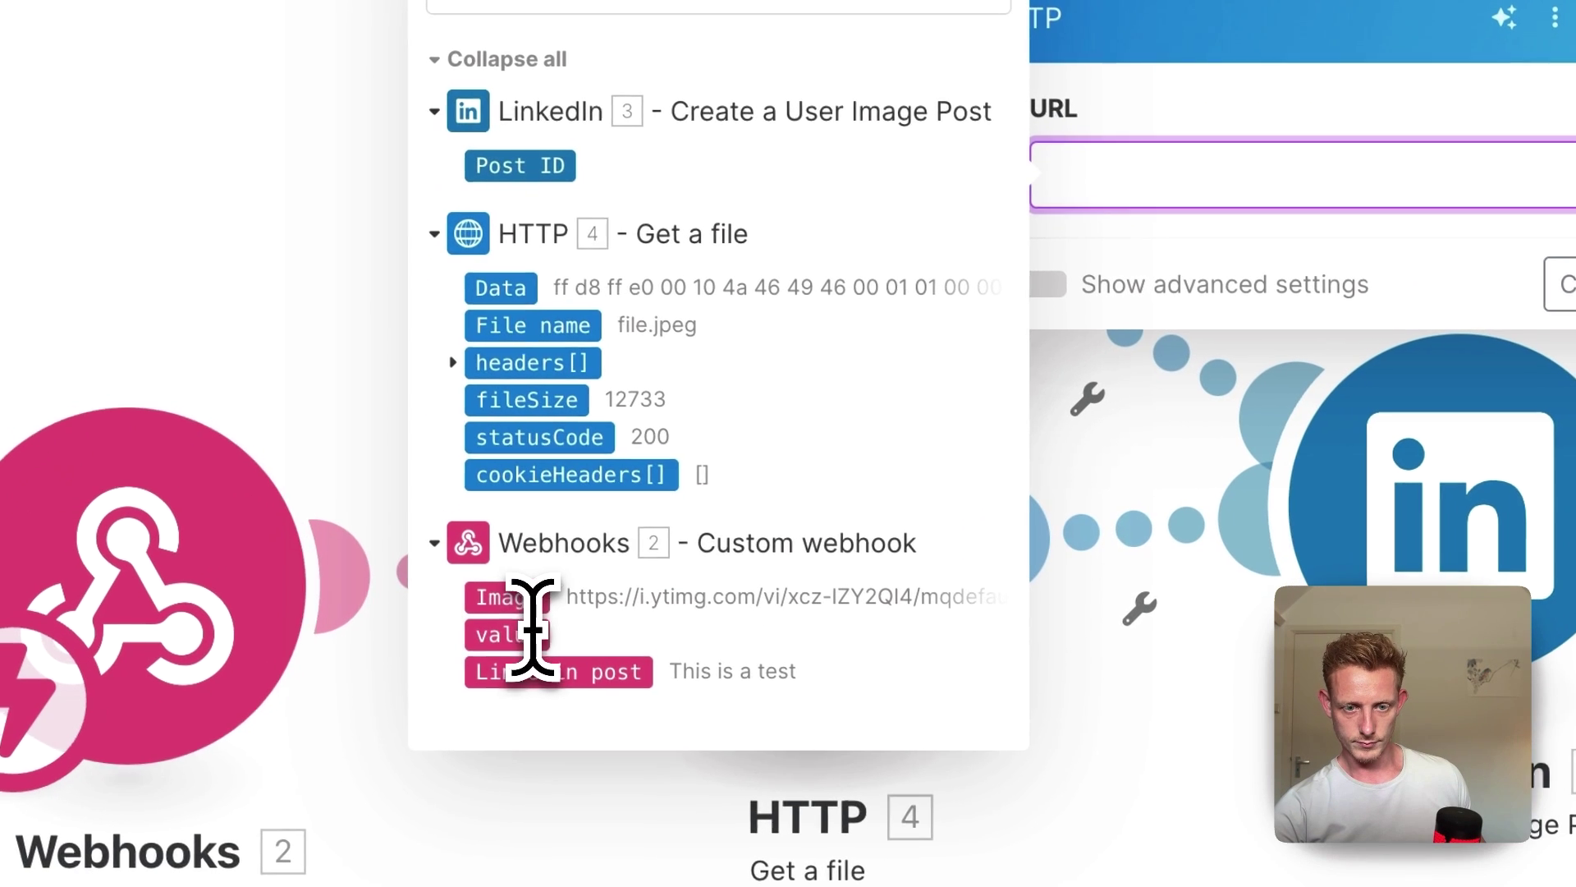
left_click(524, 606)
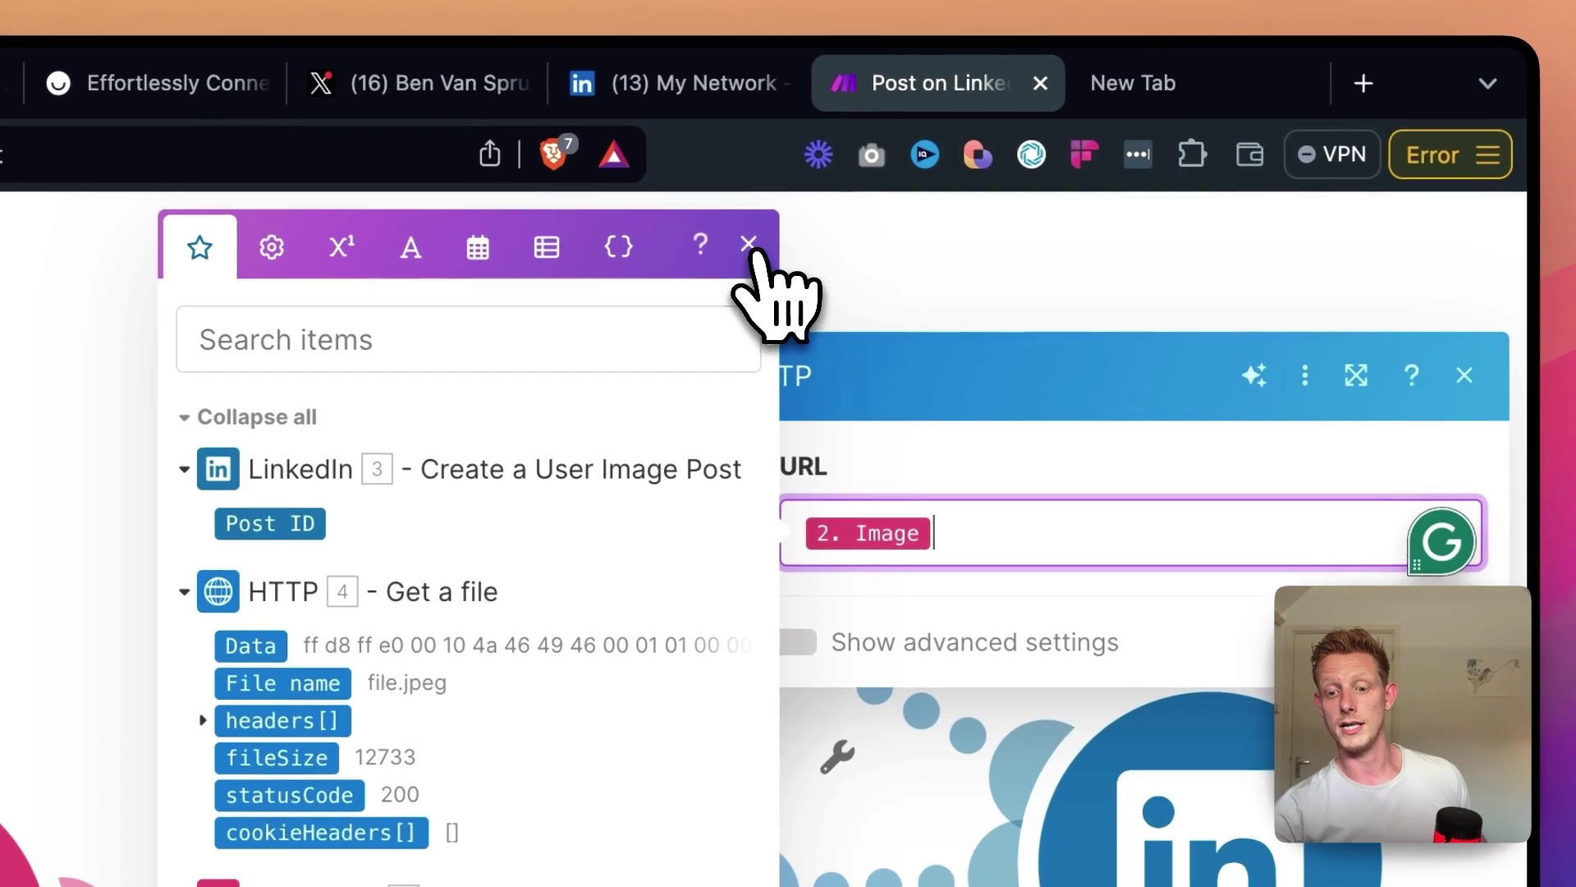
- Close the new HTTP module's settings and delete the extra module from the scenario
left_click(911, 12)
left_click(1463, 377)
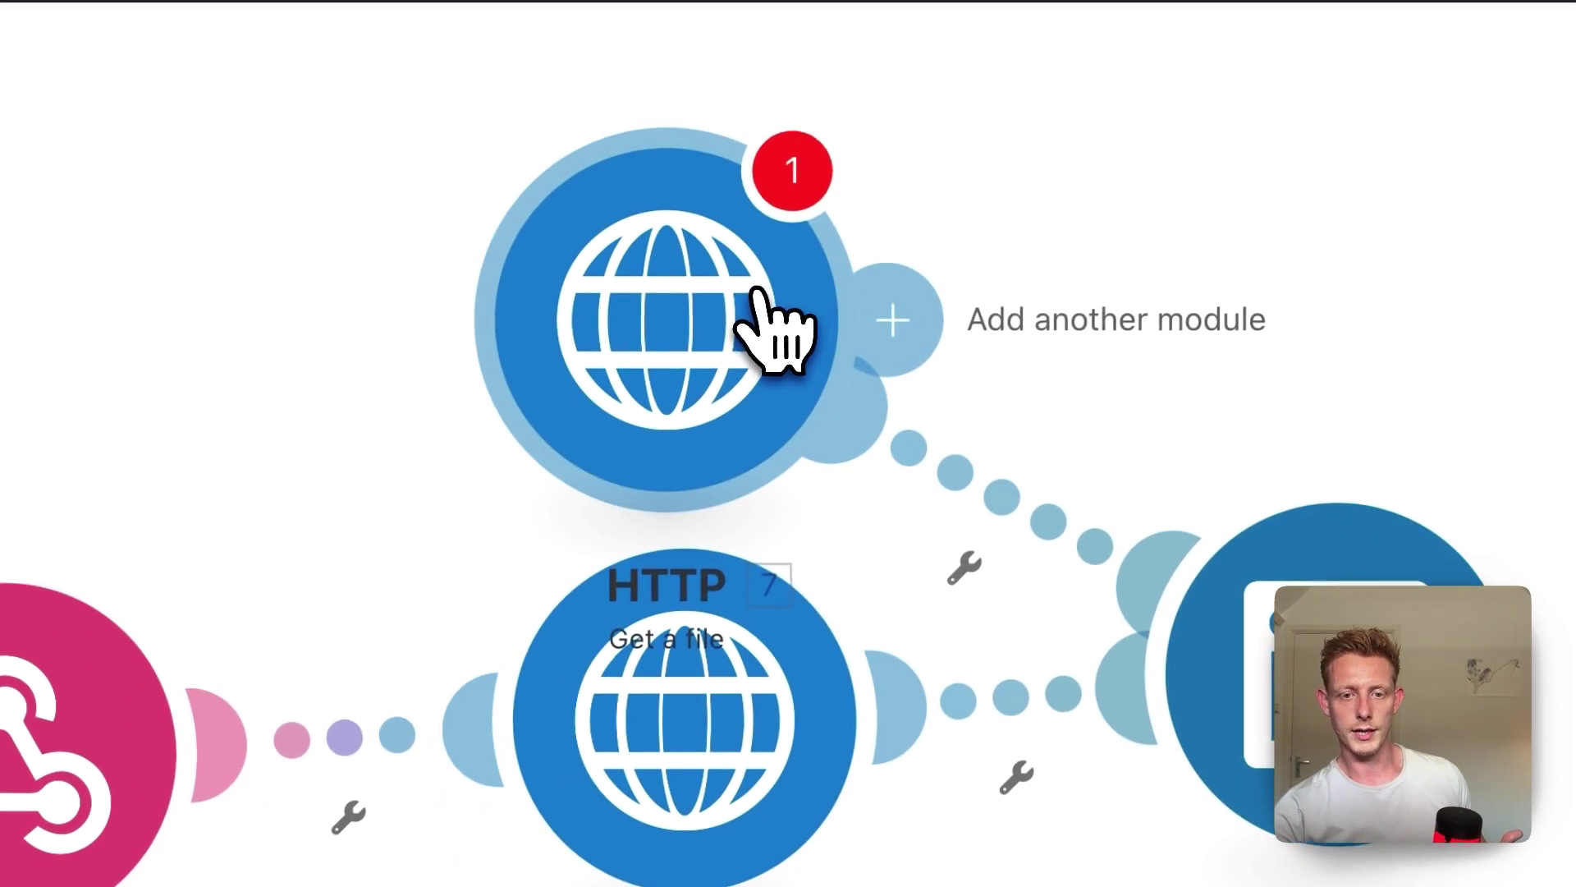
right_click(632, 497)
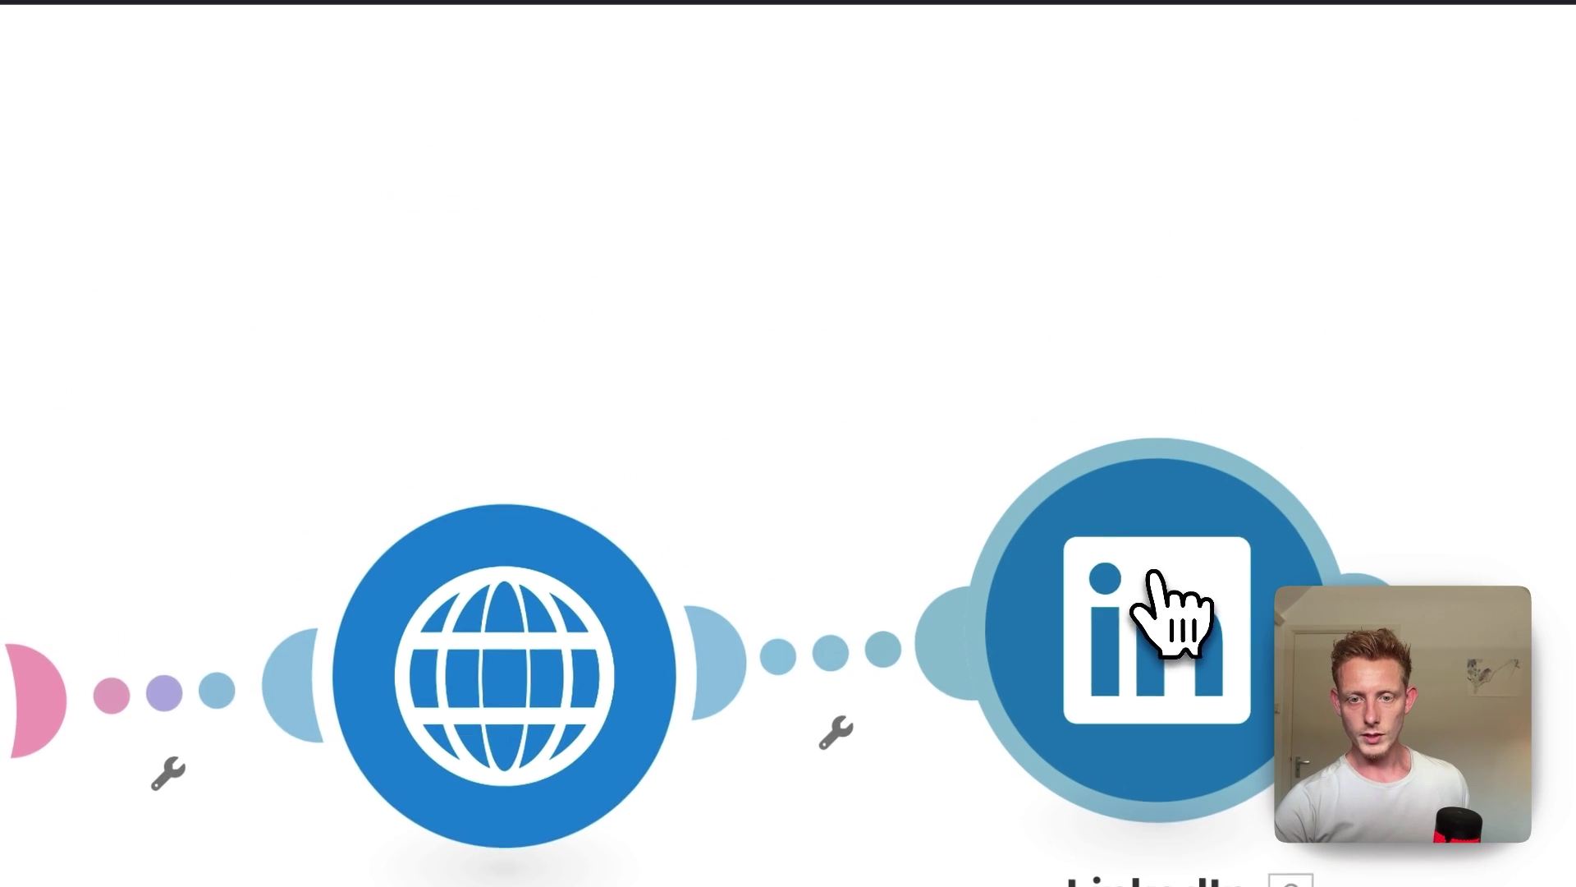
- Review the LinkedIn module's connection, file, content, visibility and feed distribution settings, and confirm the dialog
left_click(1118, 255)
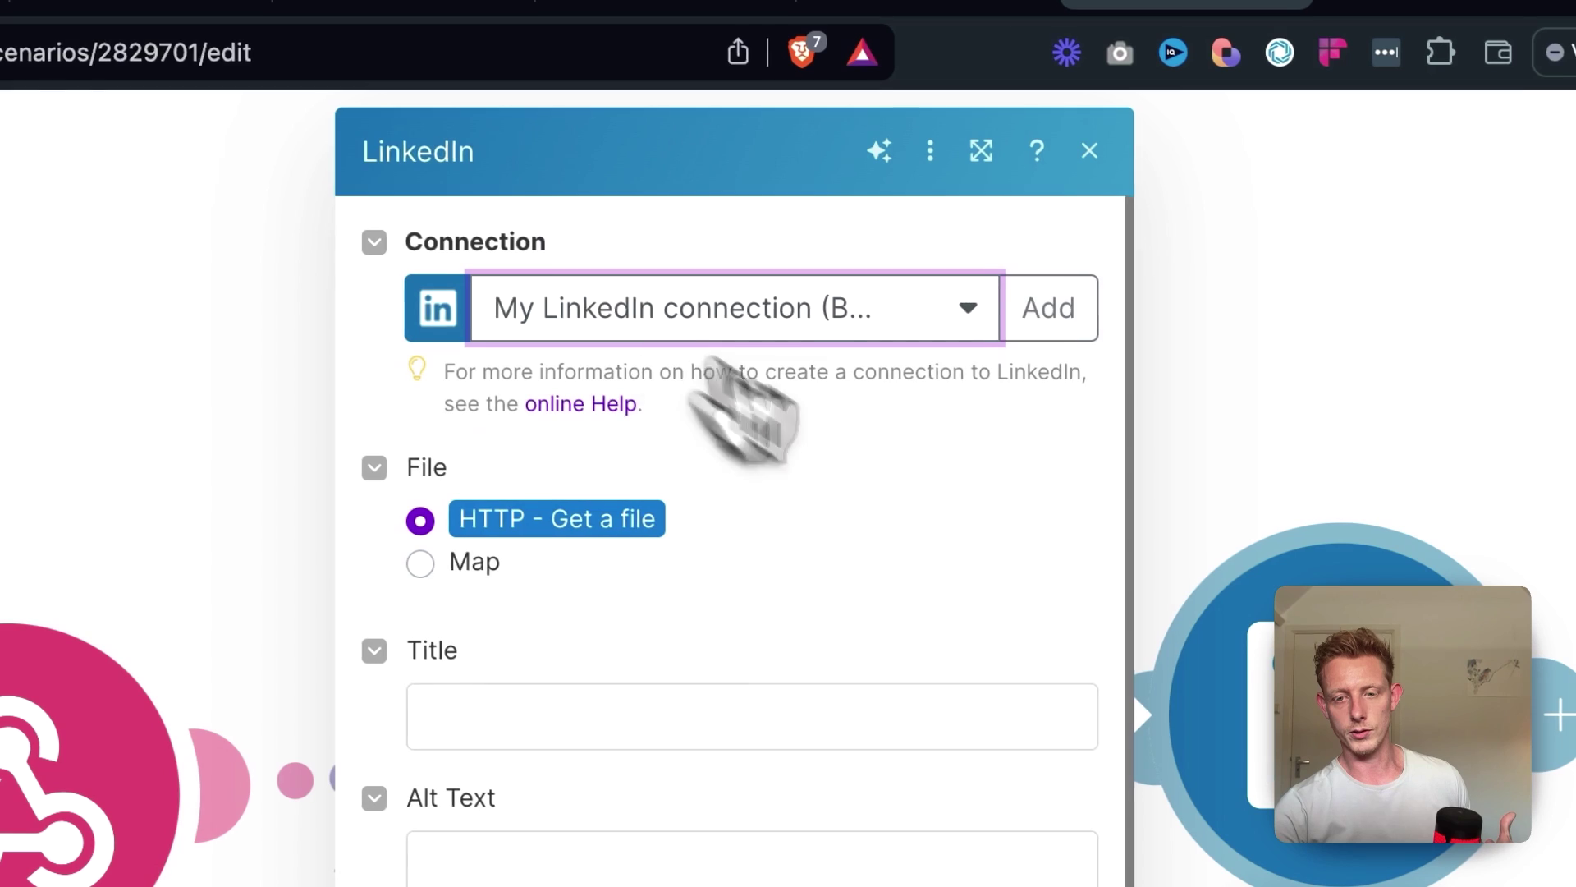
scroll(924, 447, "down", 2)
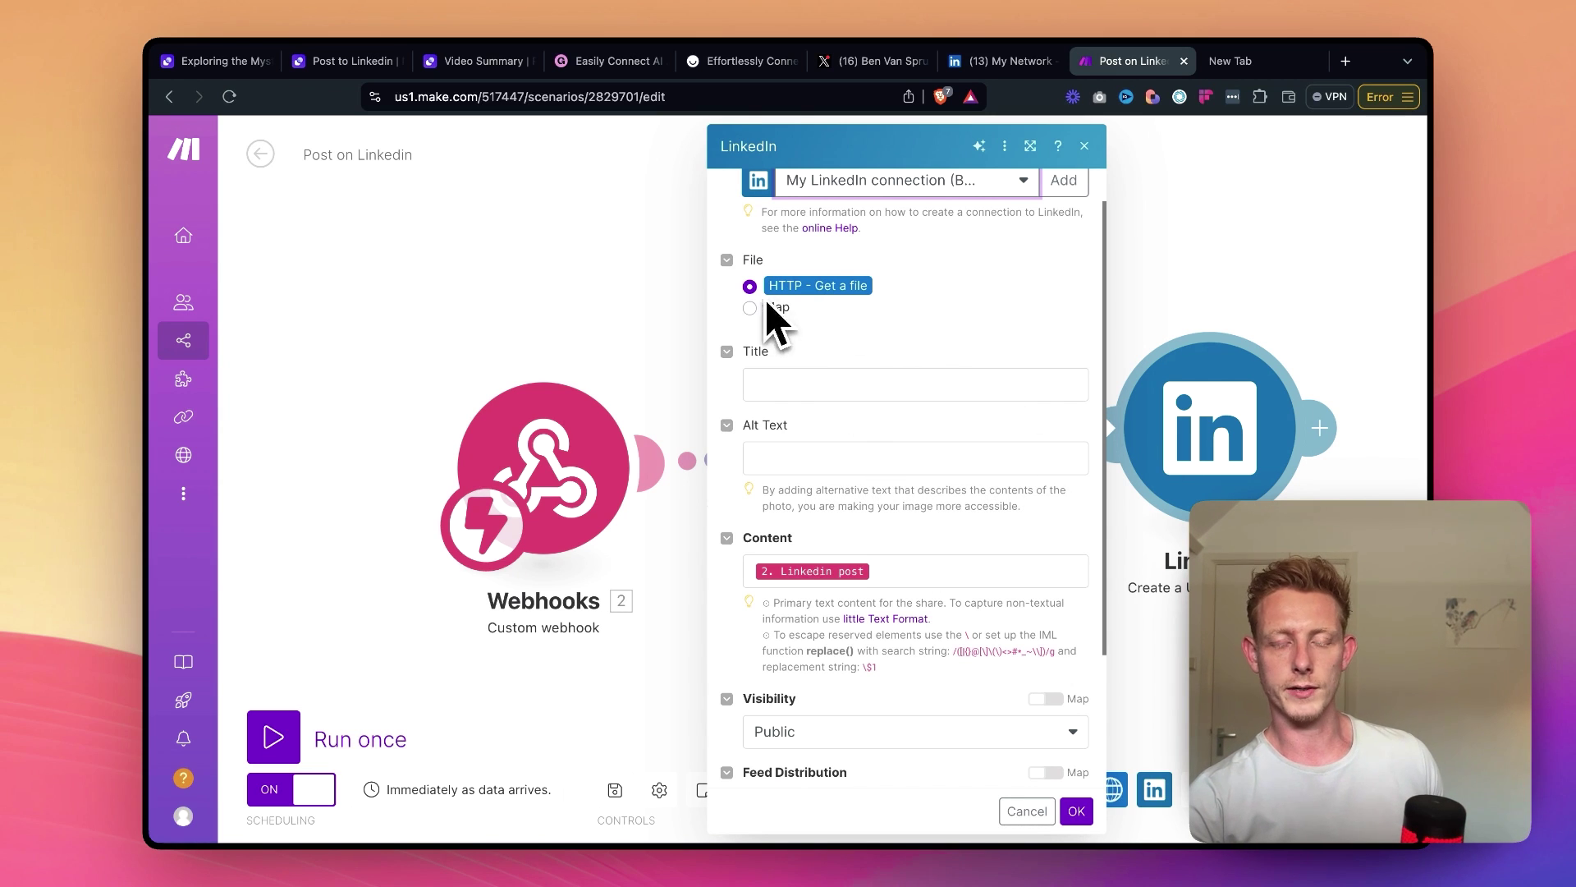
scroll(1016, 349, "down", 1)
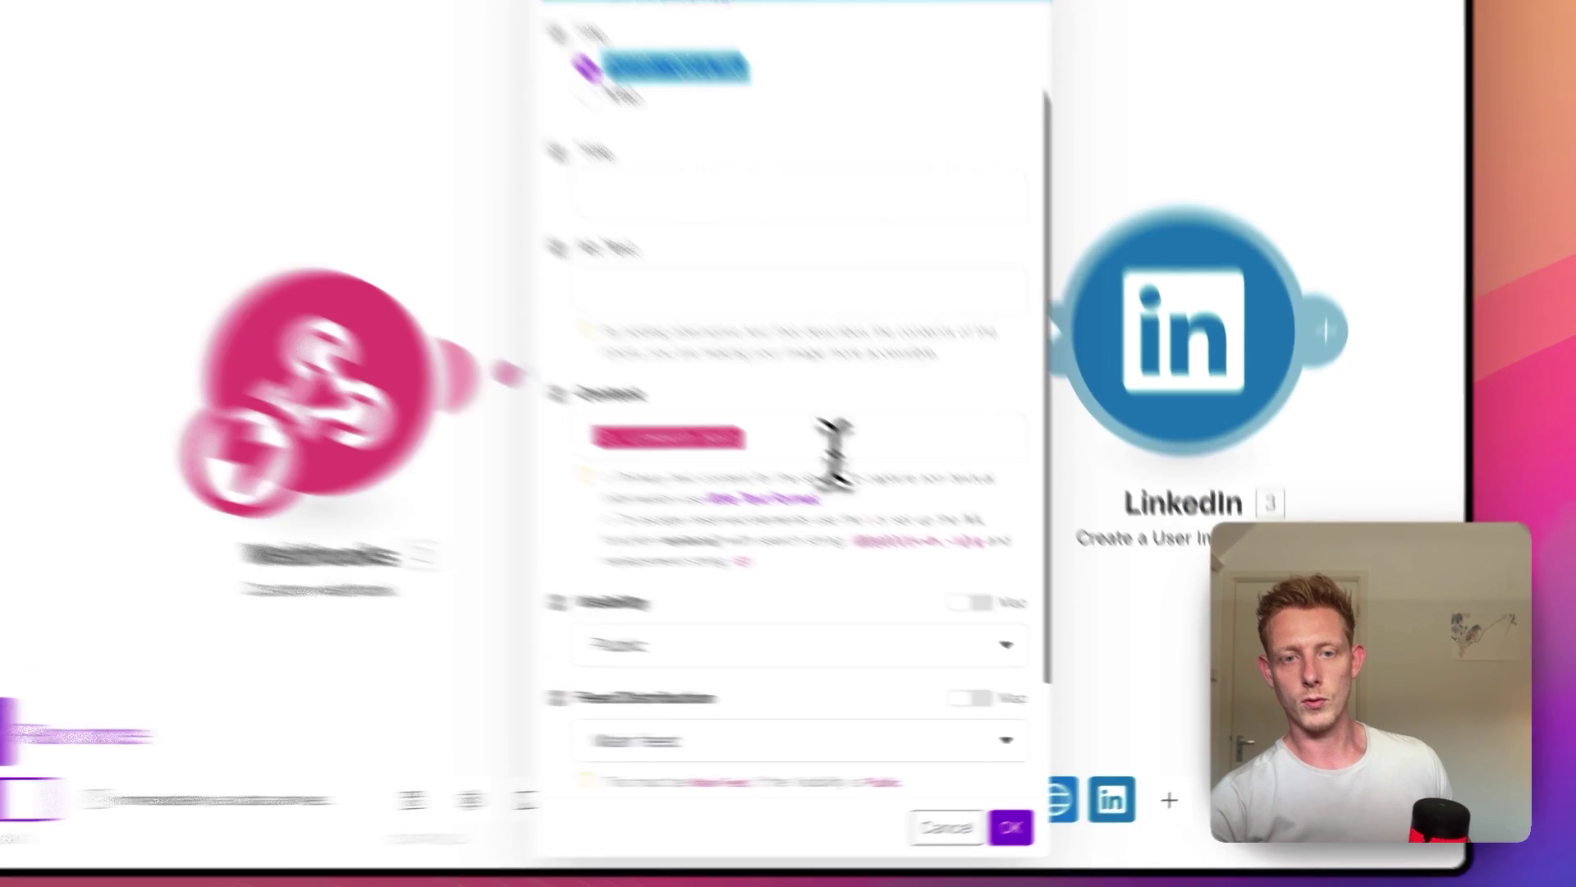
left_click(839, 517)
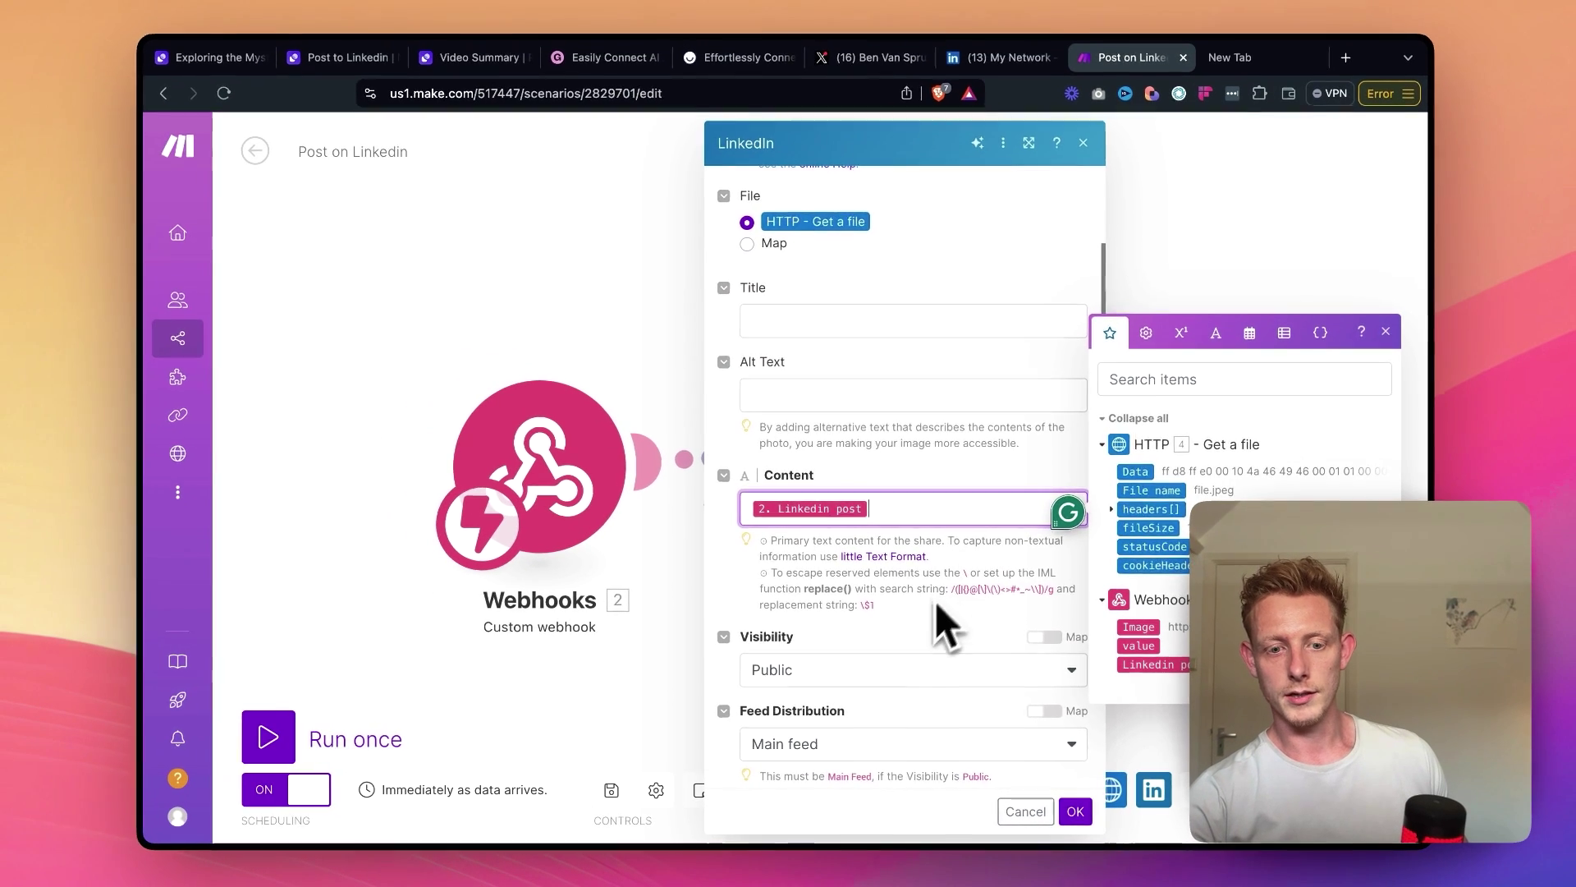
scroll(935, 604, "down", 3)
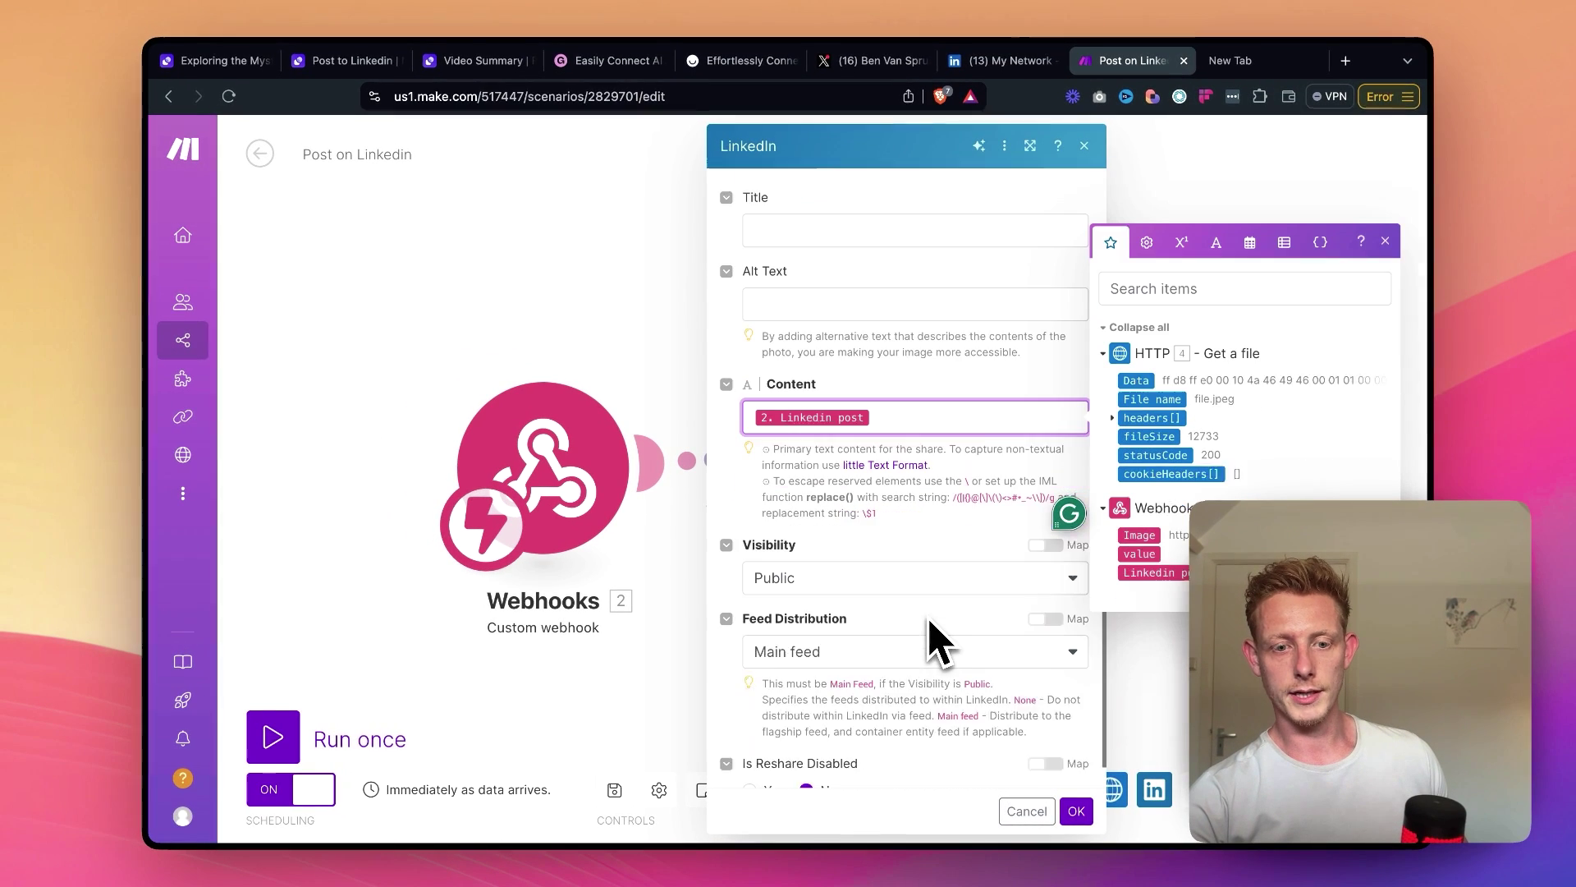
scroll(897, 692, "up", 5)
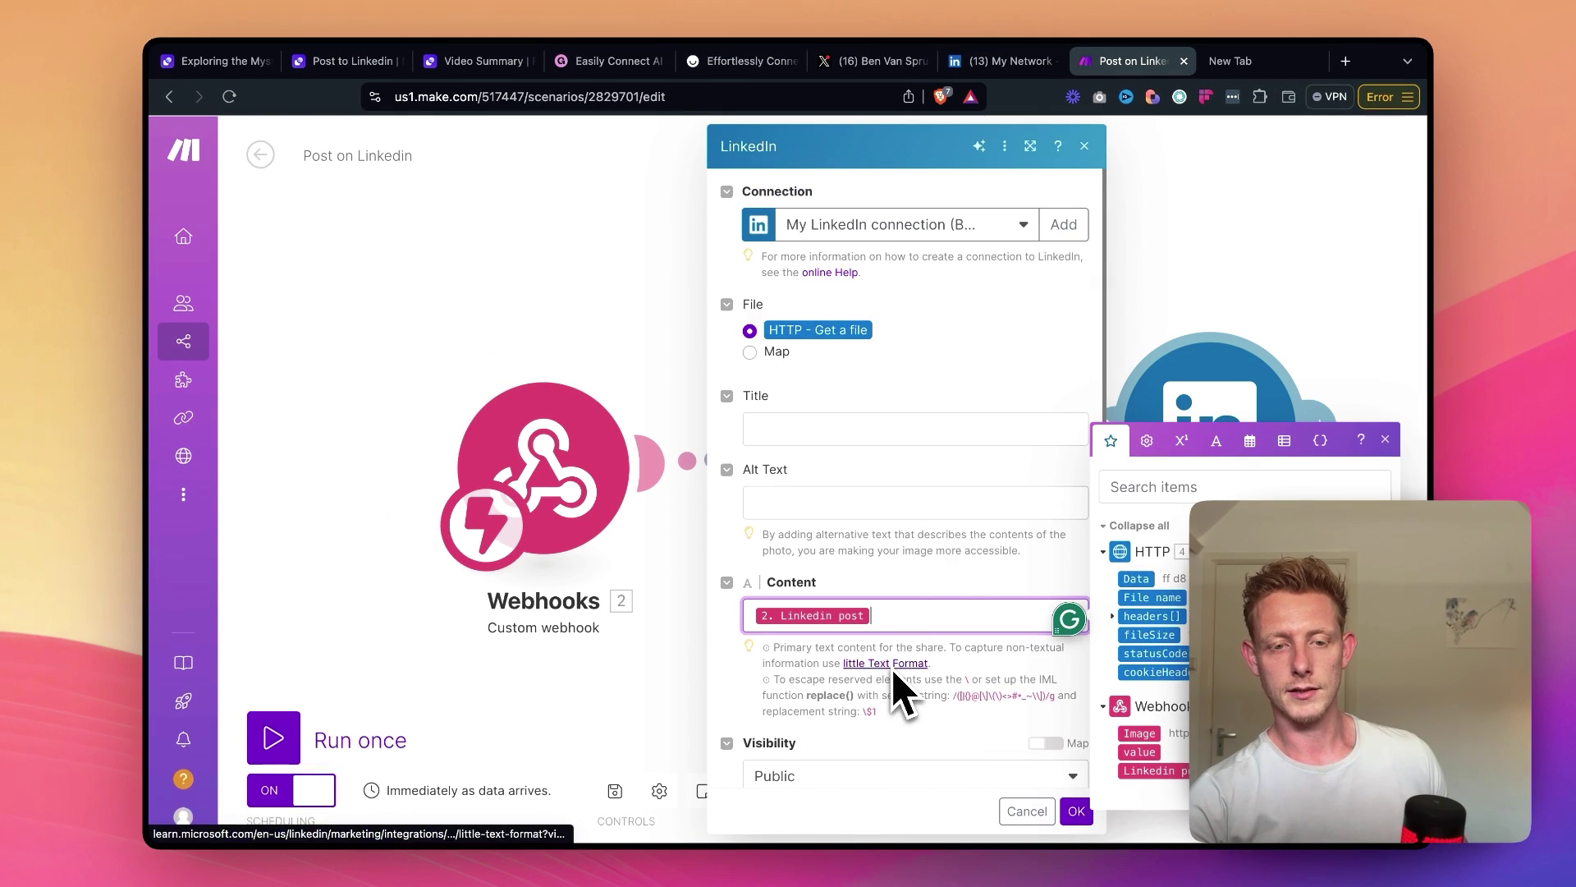
scroll(948, 556, "down", 5)
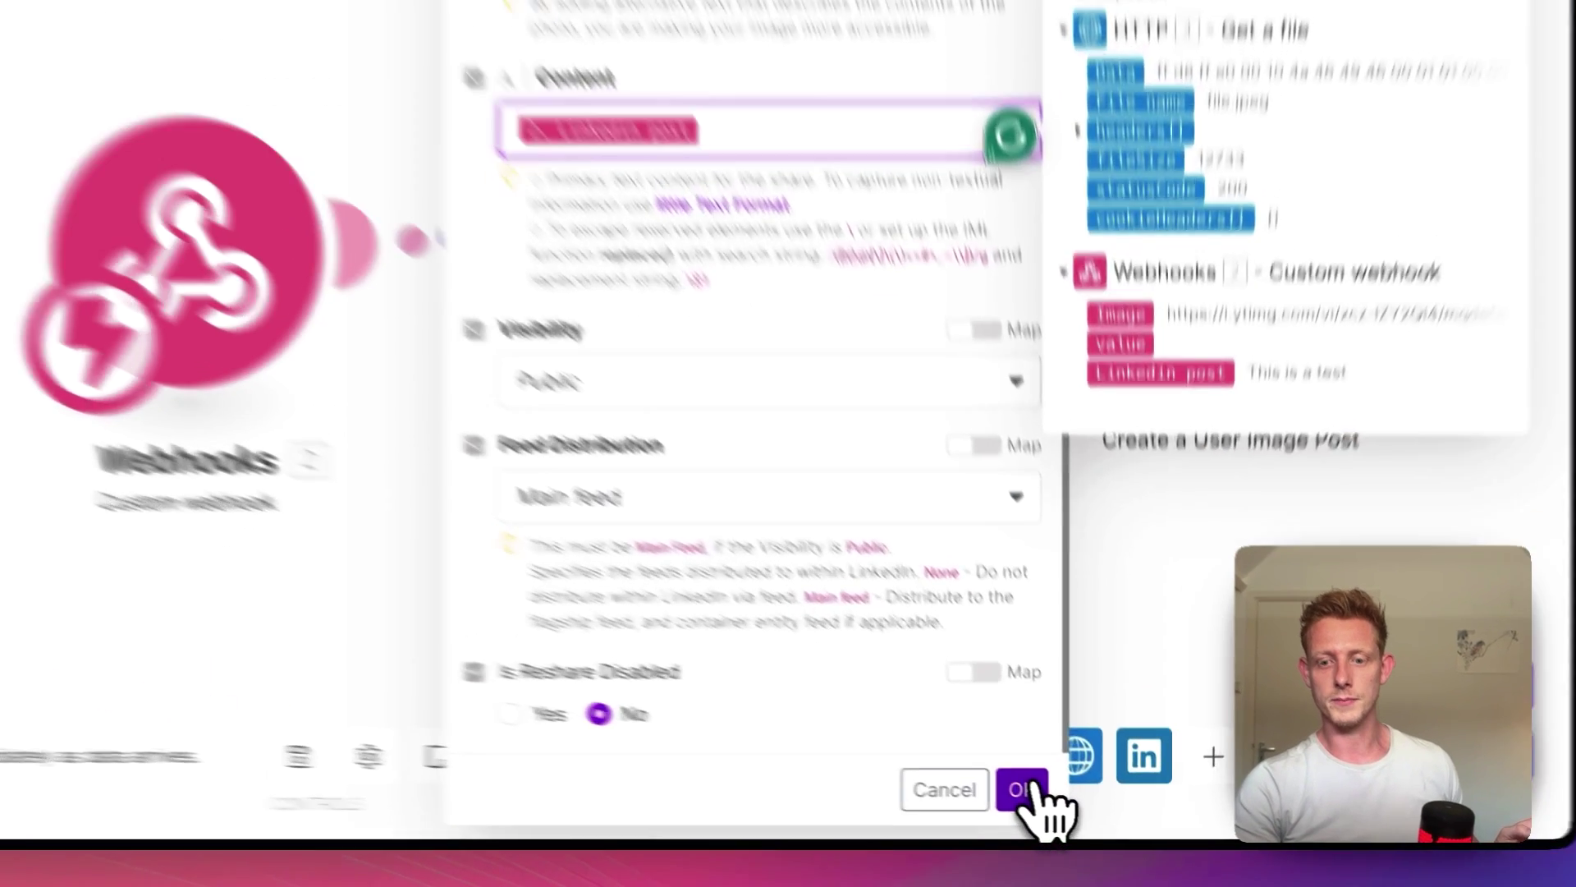
left_click(1076, 811)
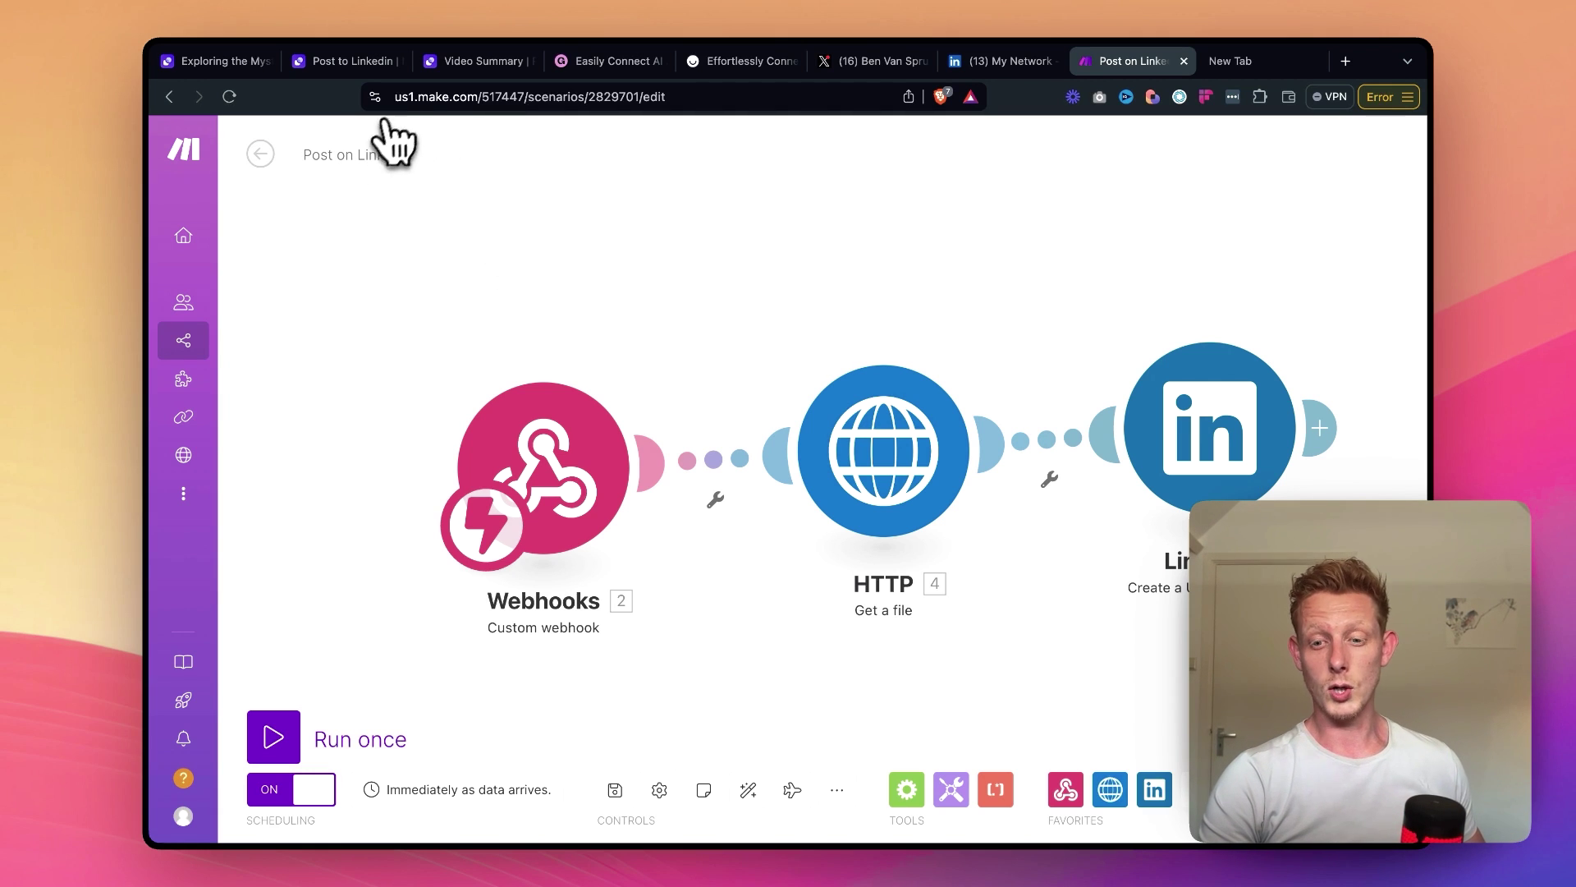
- Return to the Youtube Repurposing Manager's tools in Relevance AI and open the Post to Webflow (Make.com) tool
left_click(333, 64)
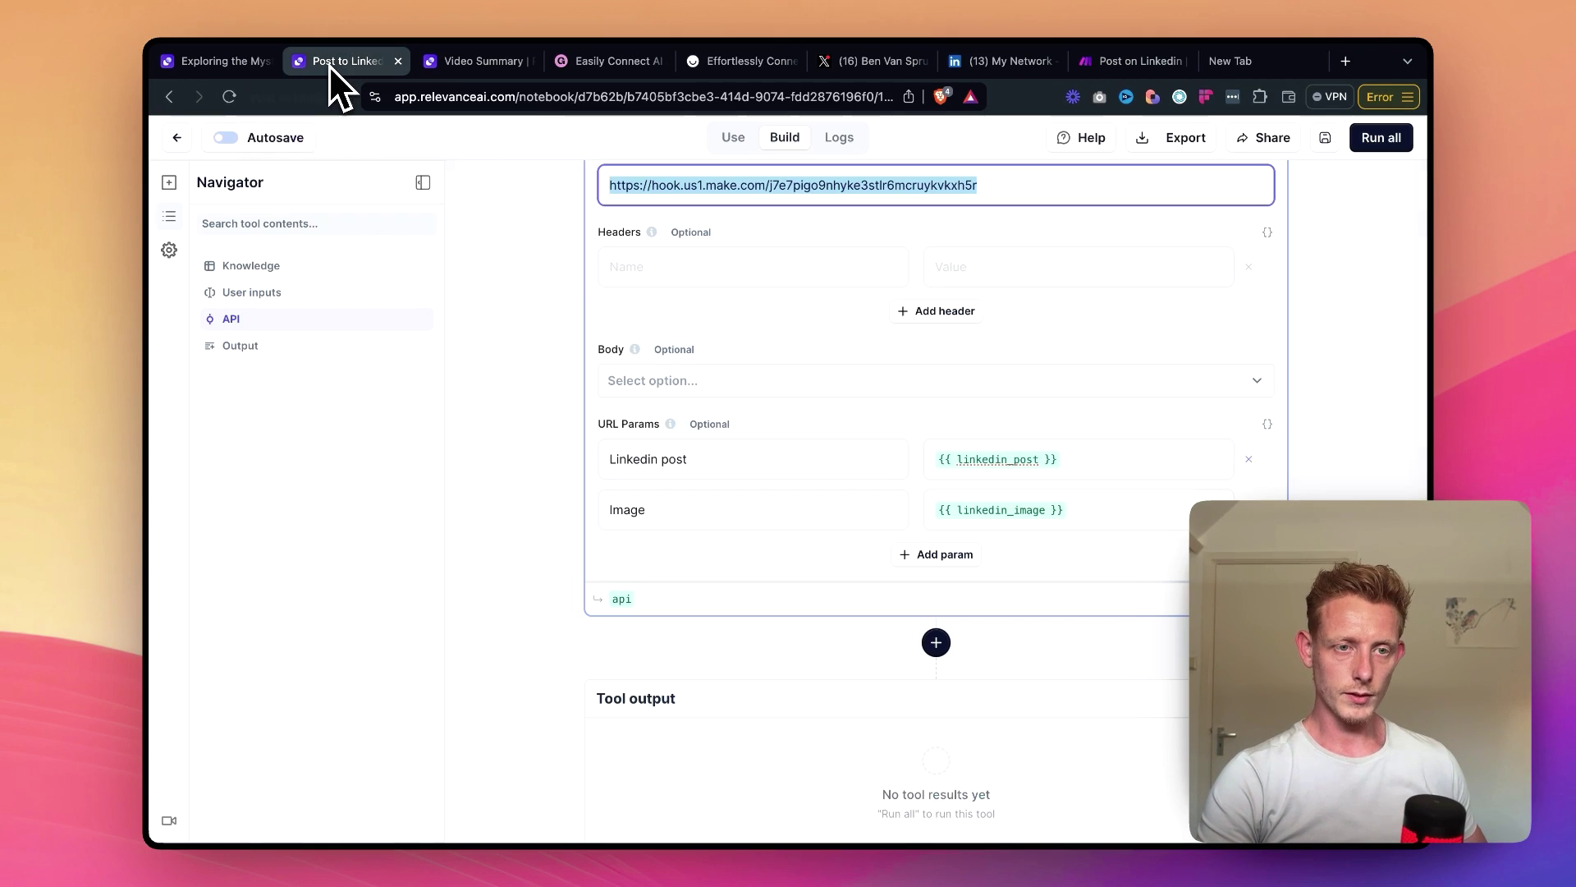
left_click(233, 58)
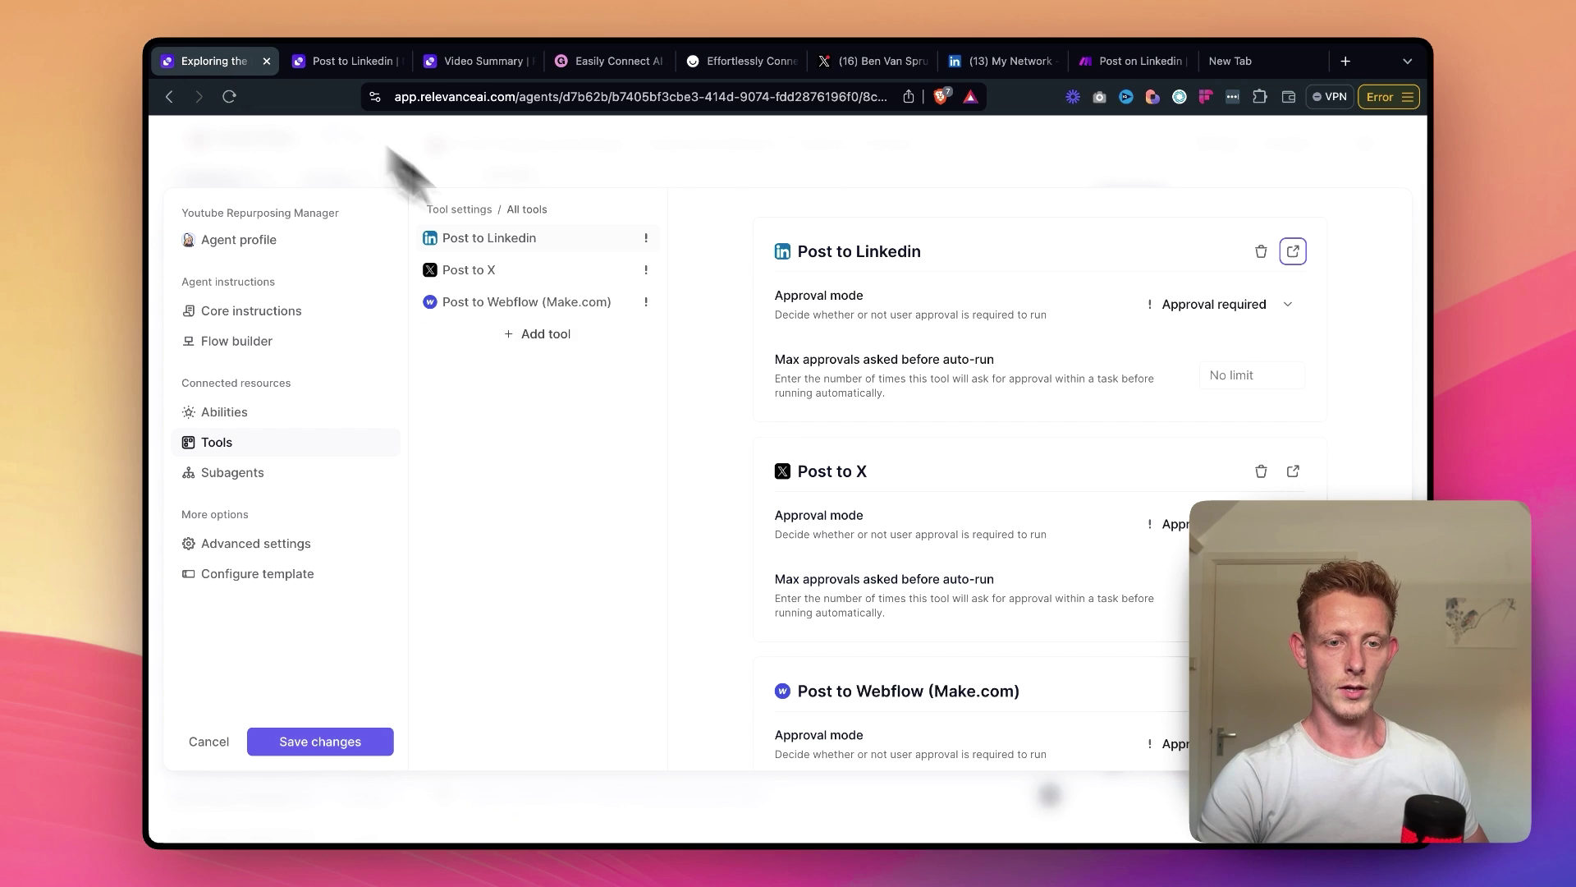
left_click(578, 306)
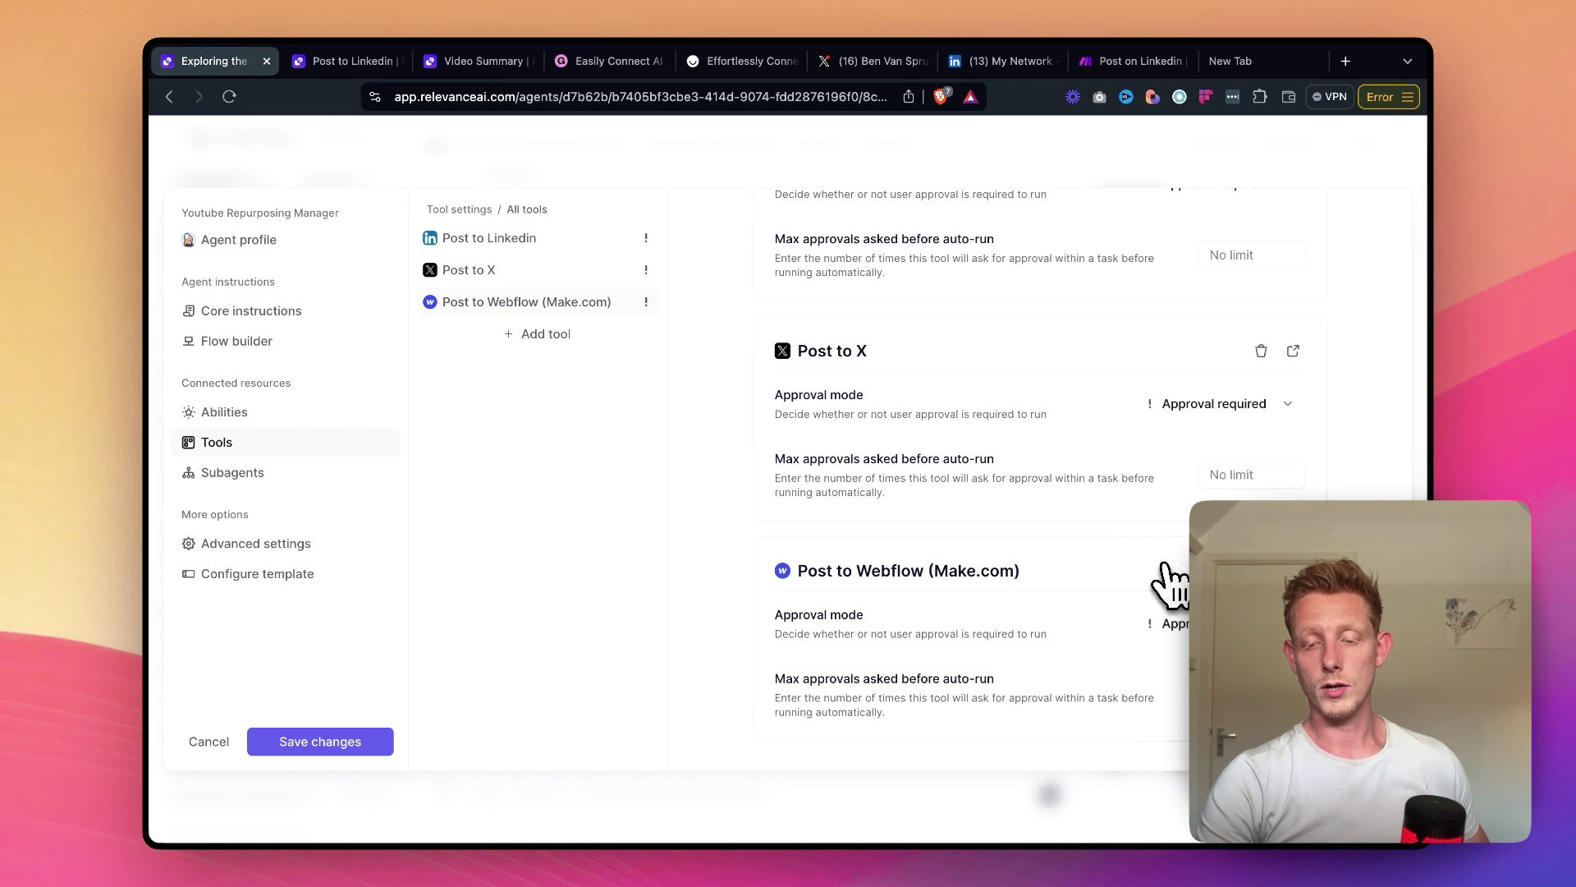
left_click(1293, 571)
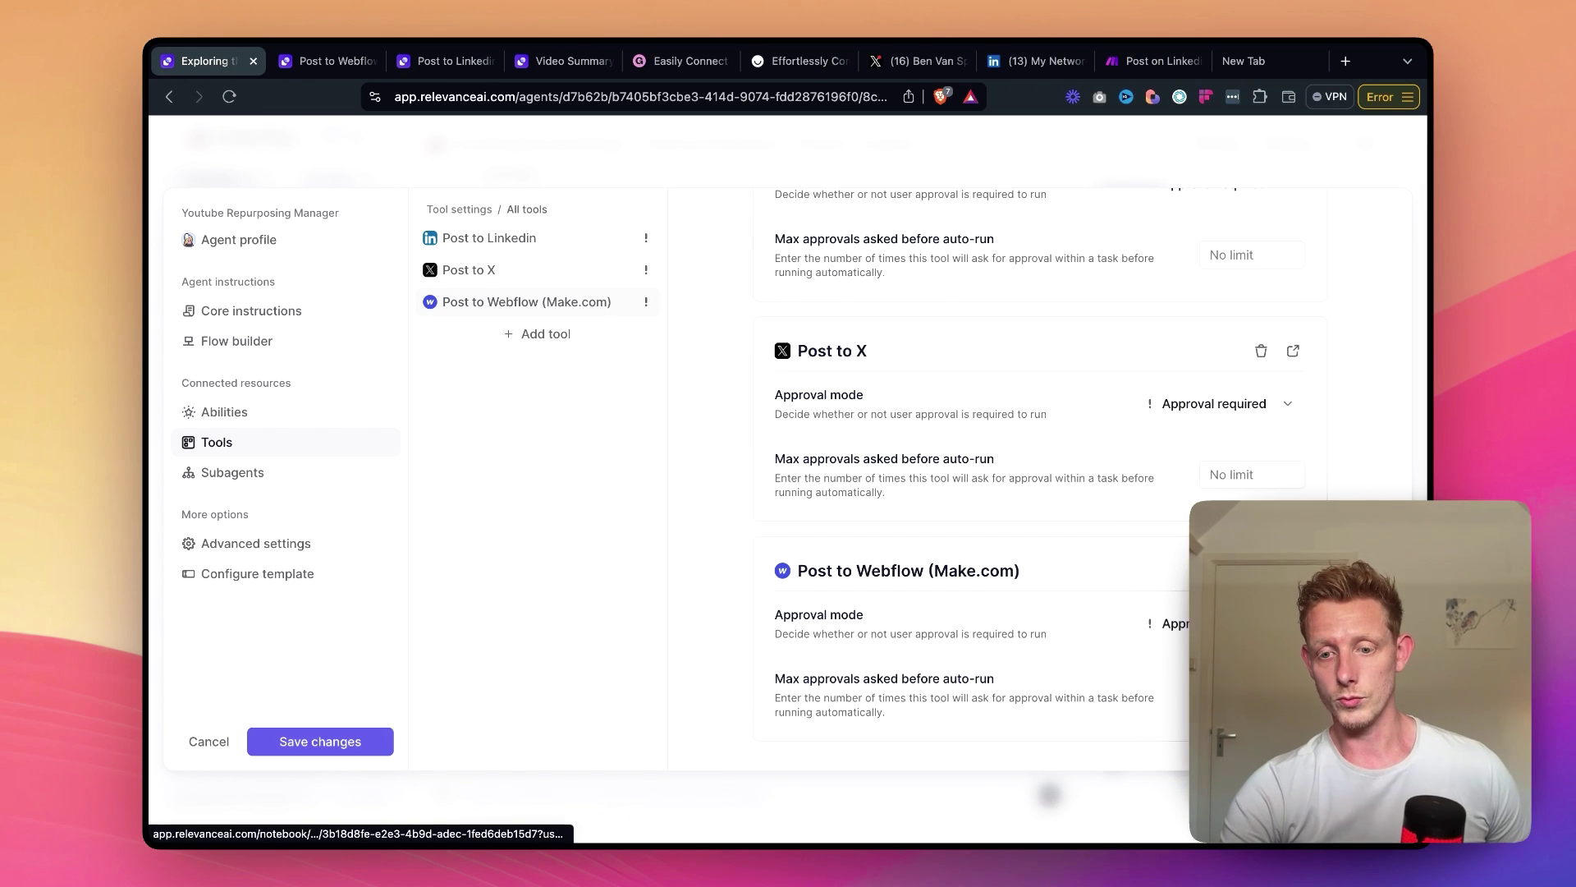
left_click(1293, 570)
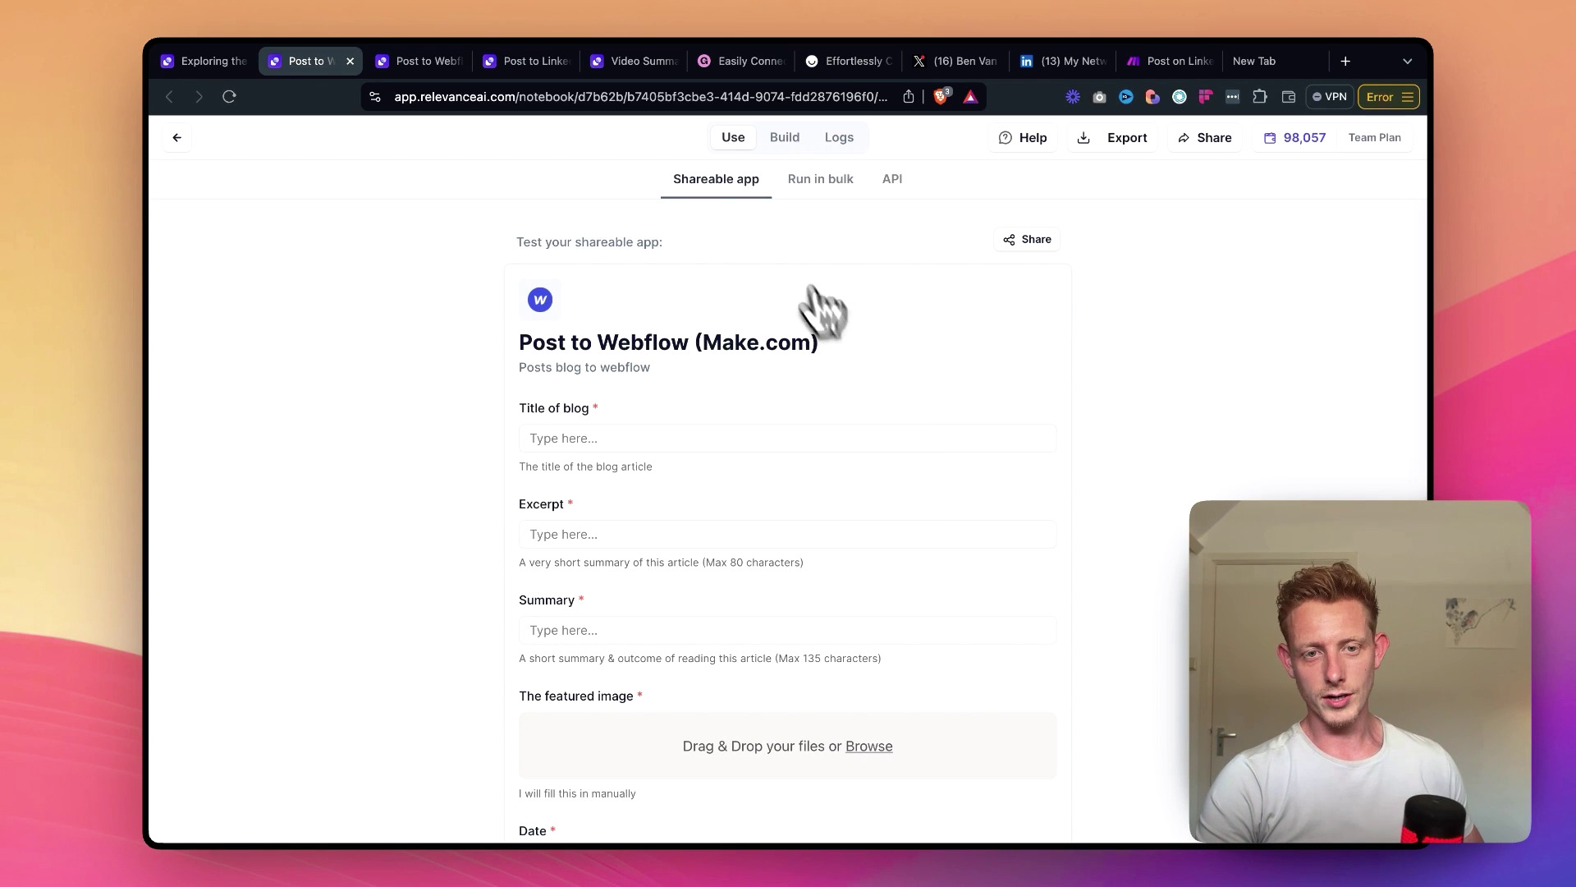
- Show the Webflow tool's build view, review all its user inputs and expand the LLM step's prompt
left_click(785, 152)
scroll(877, 428, "down", 3)
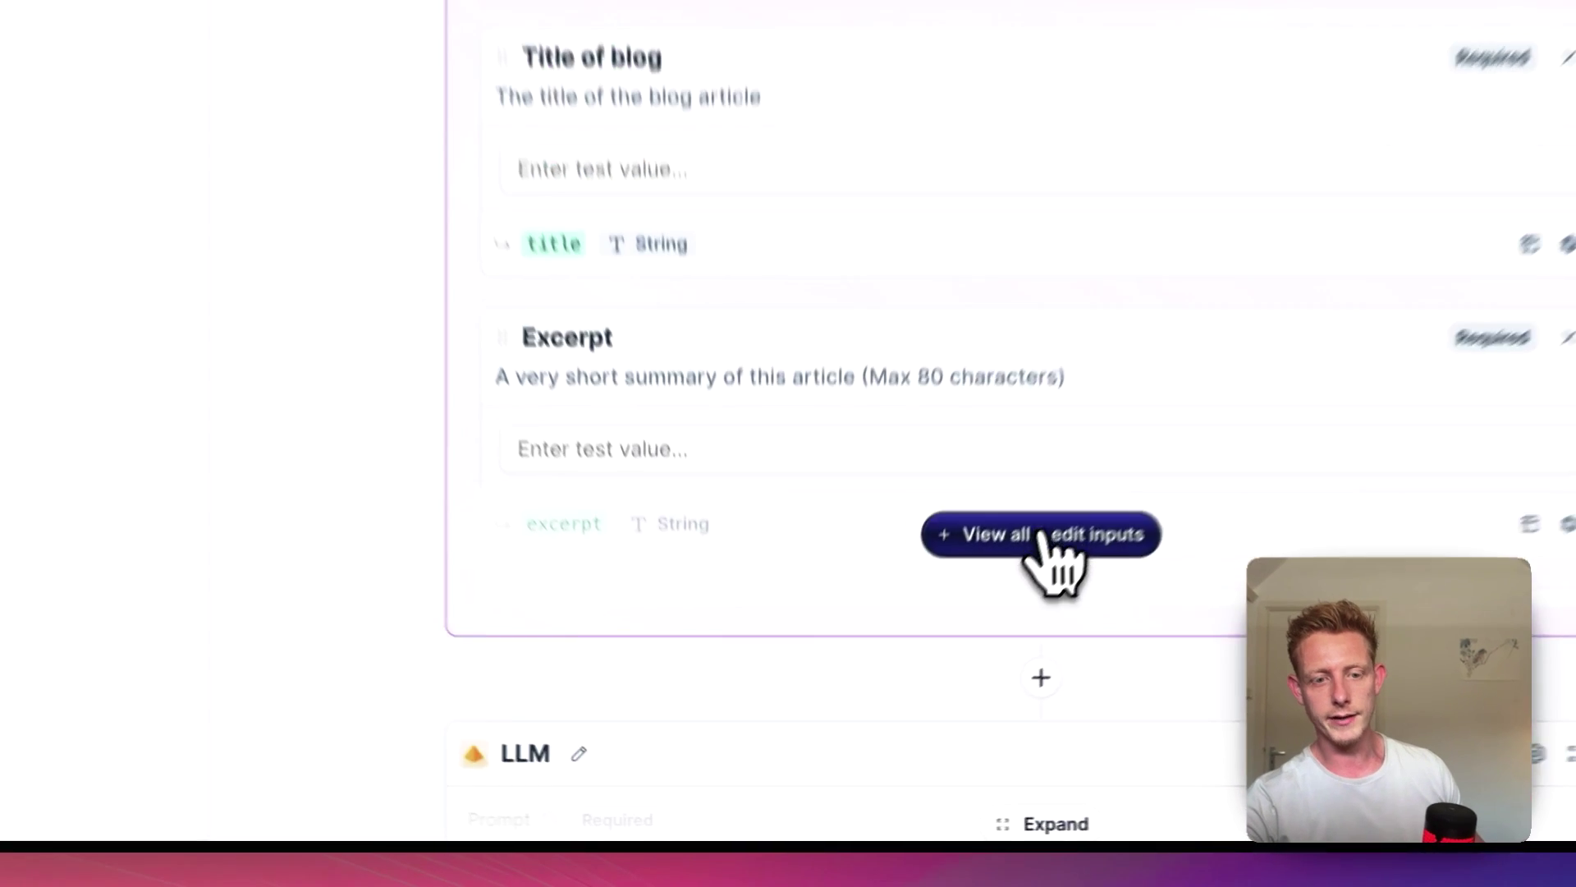
left_click(936, 662)
scroll(538, 265, "down", 9)
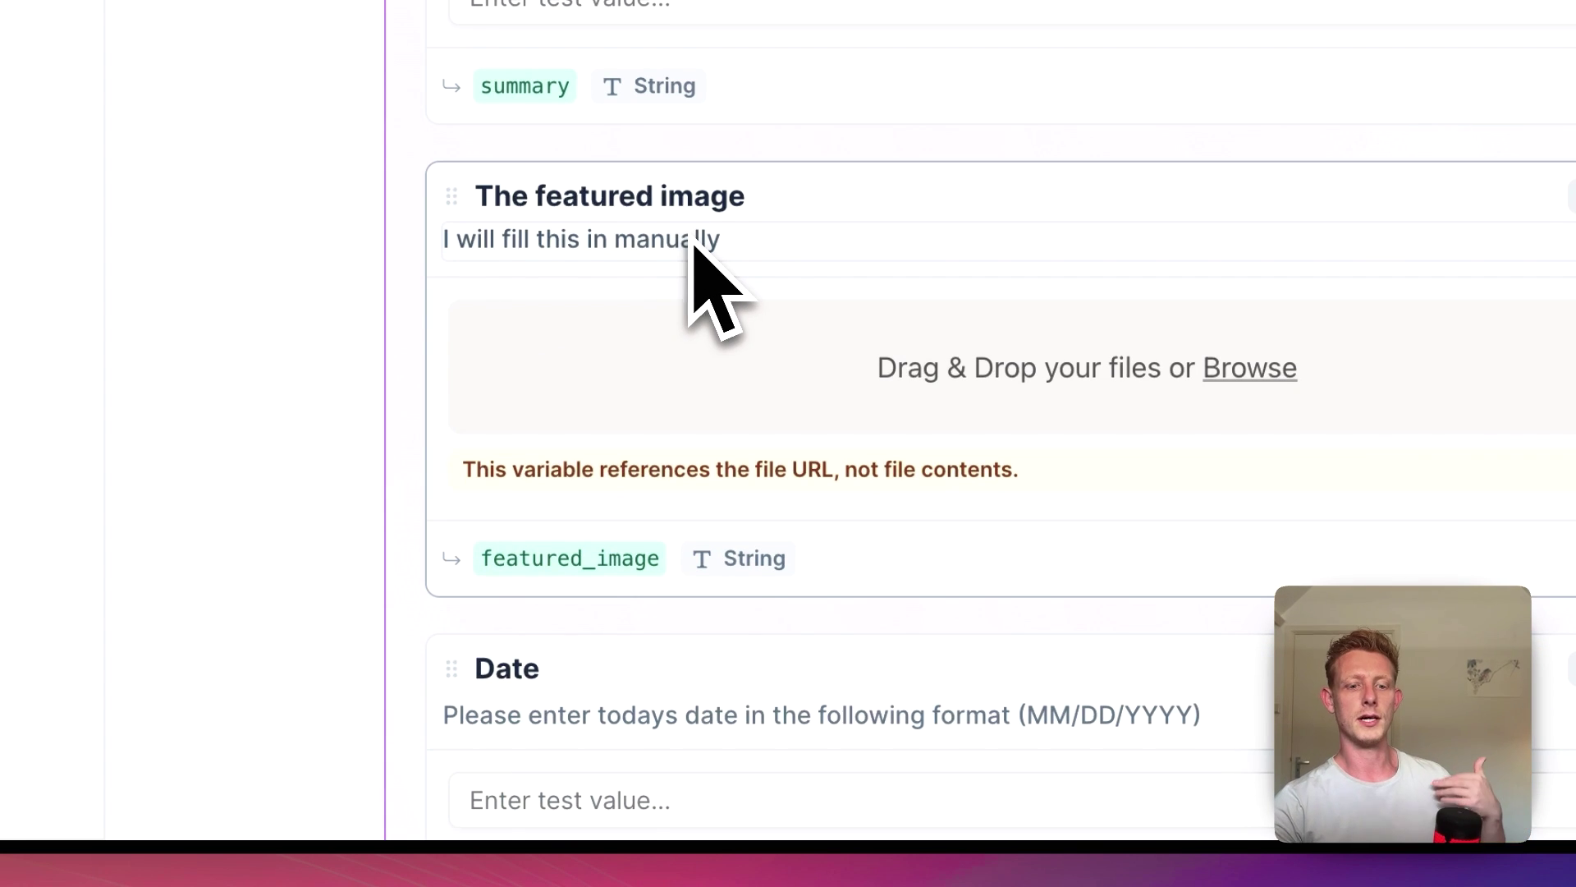
scroll(692, 243, "down", 12)
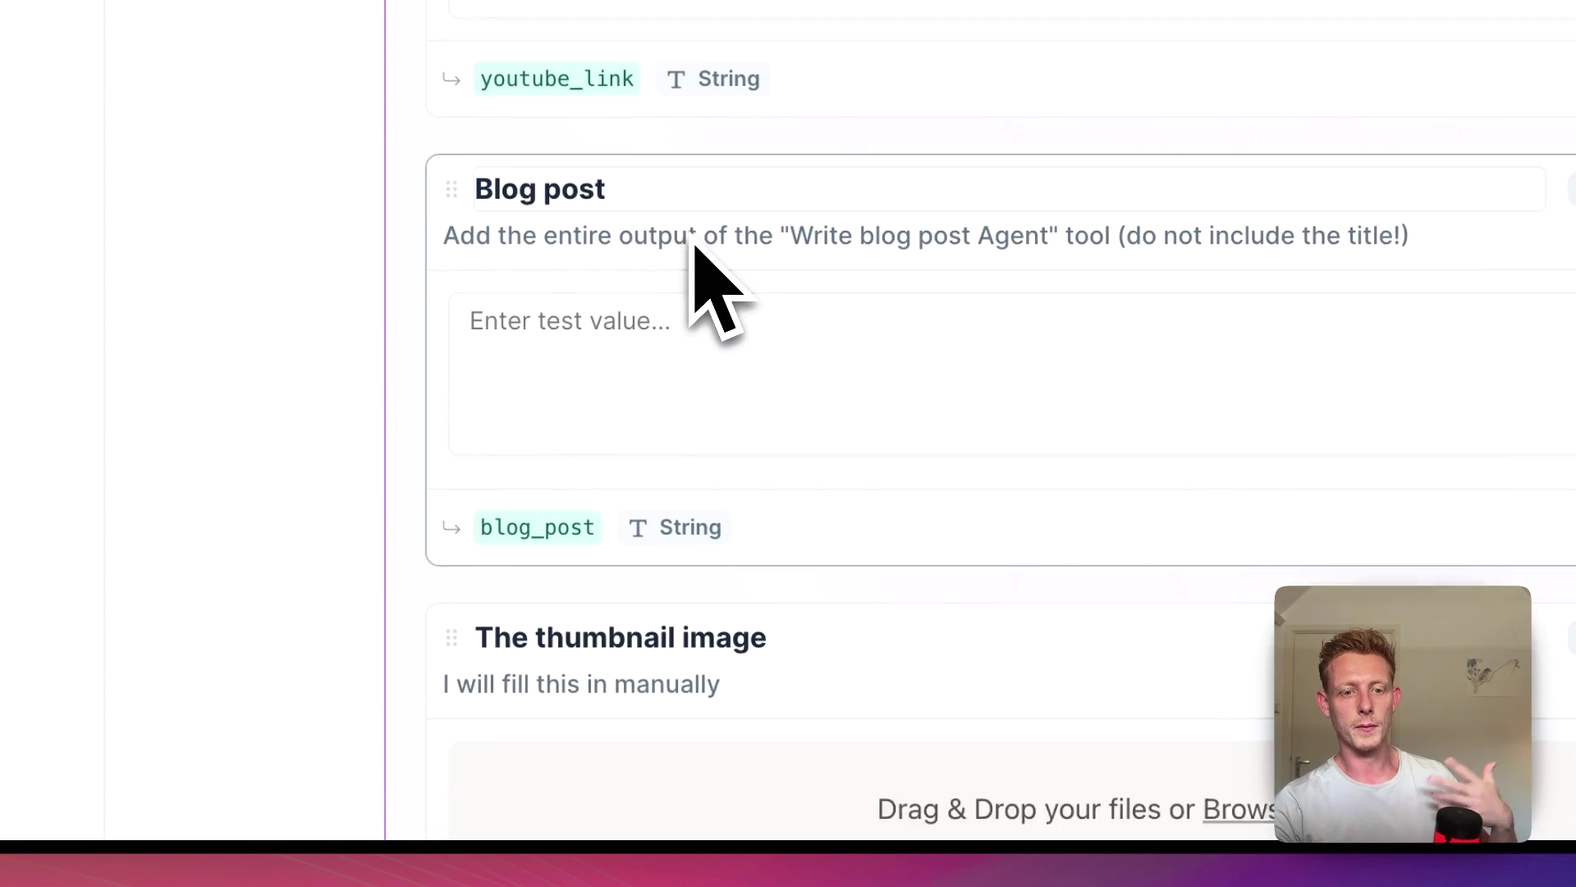
scroll(692, 243, "down", 8)
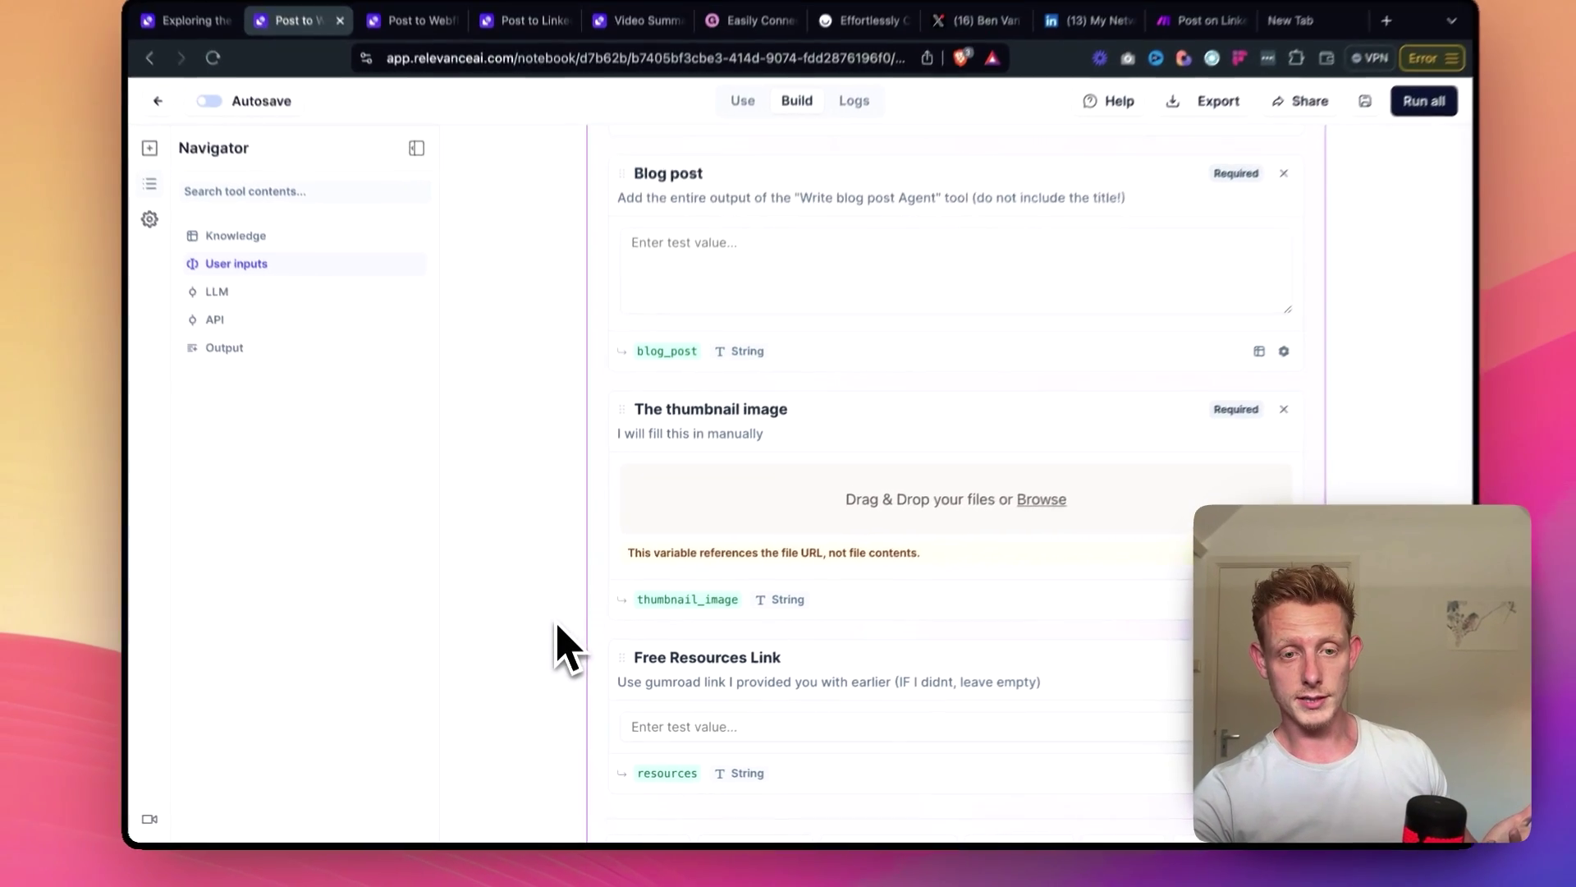
scroll(560, 650, "down", 2)
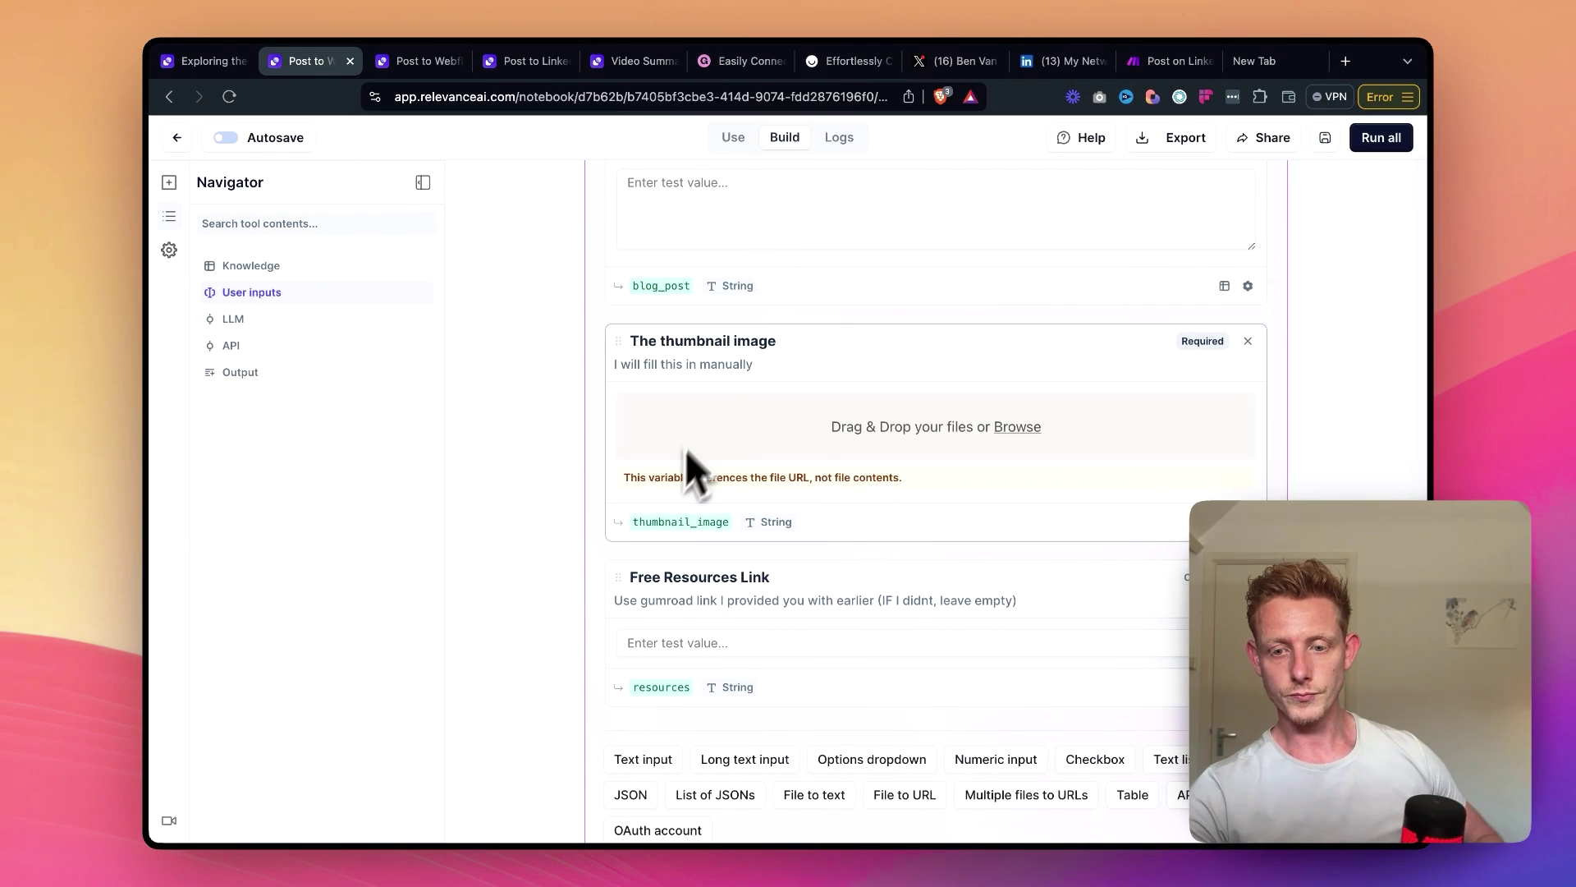
scroll(682, 493, "down", 7)
left_click(1006, 425)
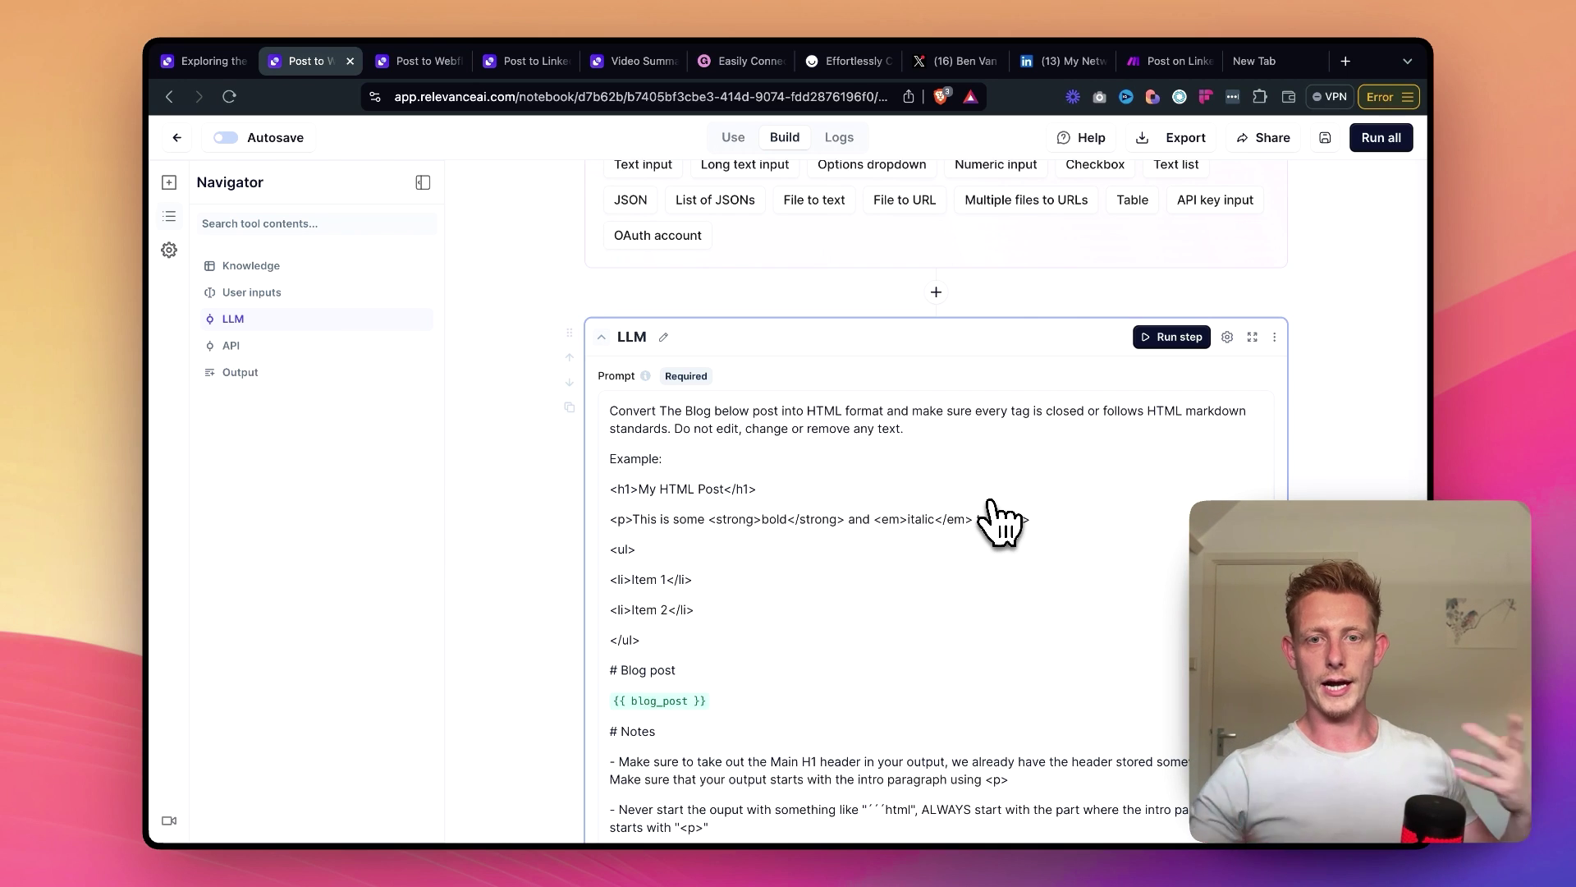
- Switch to the published blog article and examine its FAQs, headings and list formatting
left_click(852, 63)
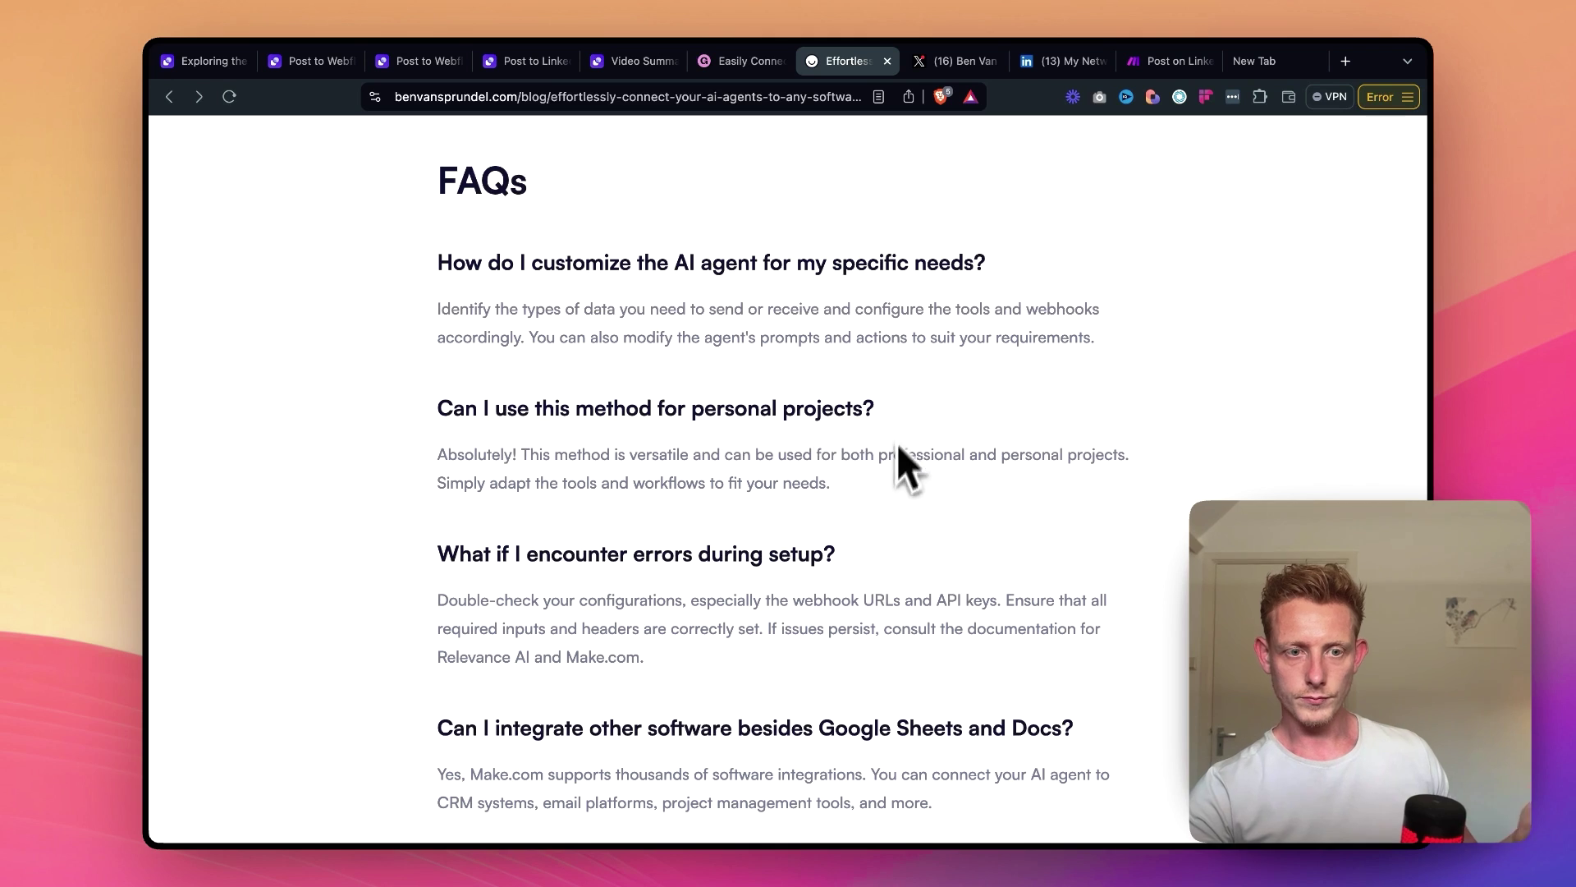
left_click_drag(441, 183, 783, 558)
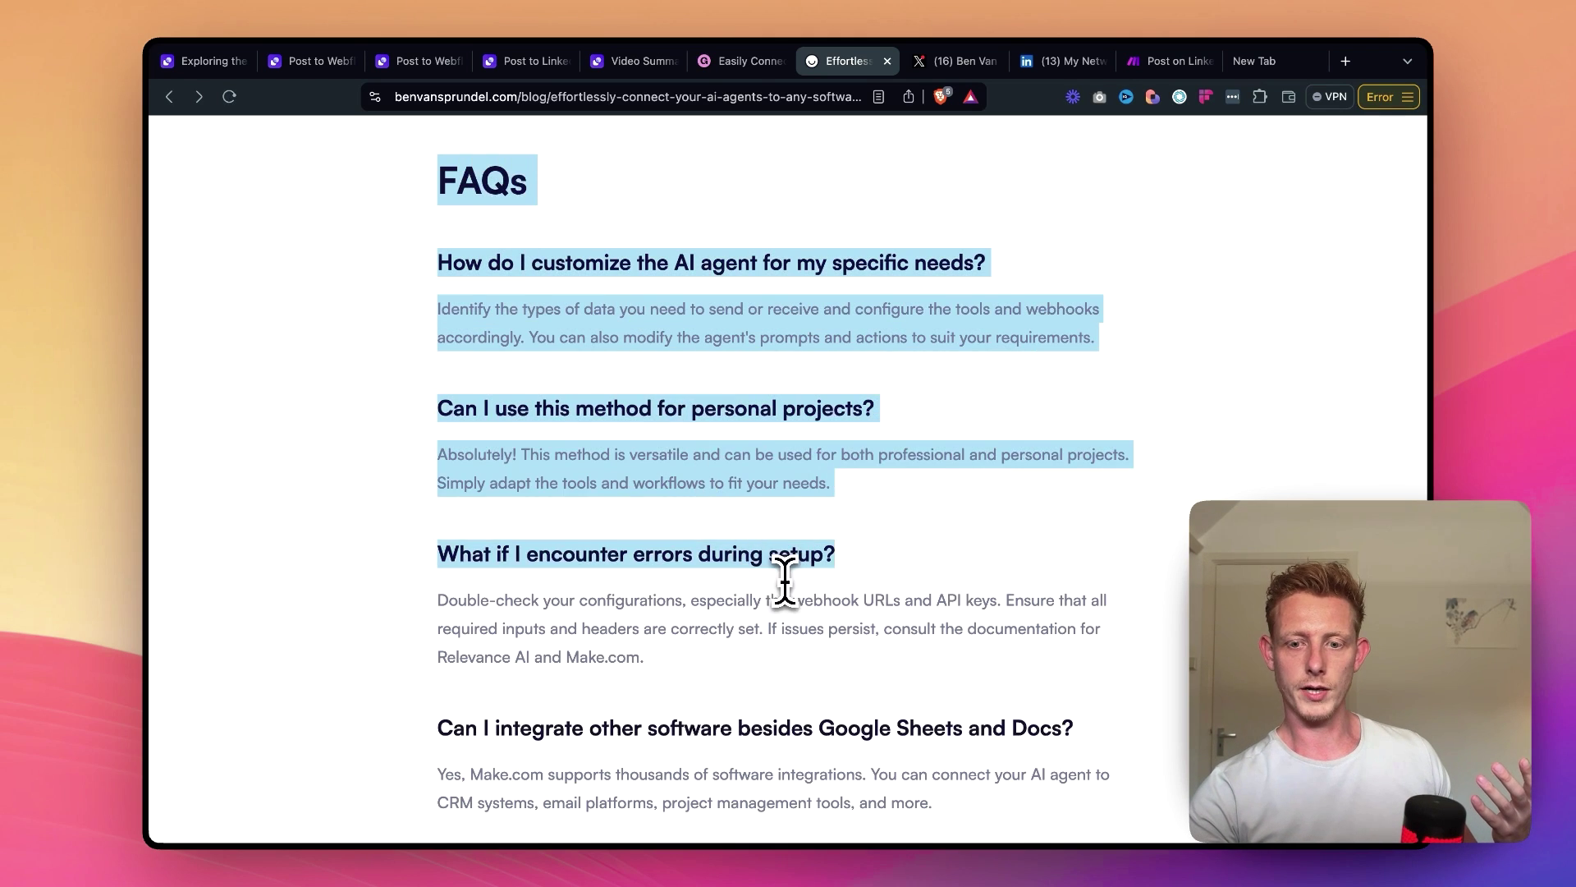
scroll(783, 575, "up", 10)
scroll(781, 574, "up", 6)
left_click_drag(437, 588, 781, 588)
scroll(780, 583, "up", 3)
left_click(542, 501)
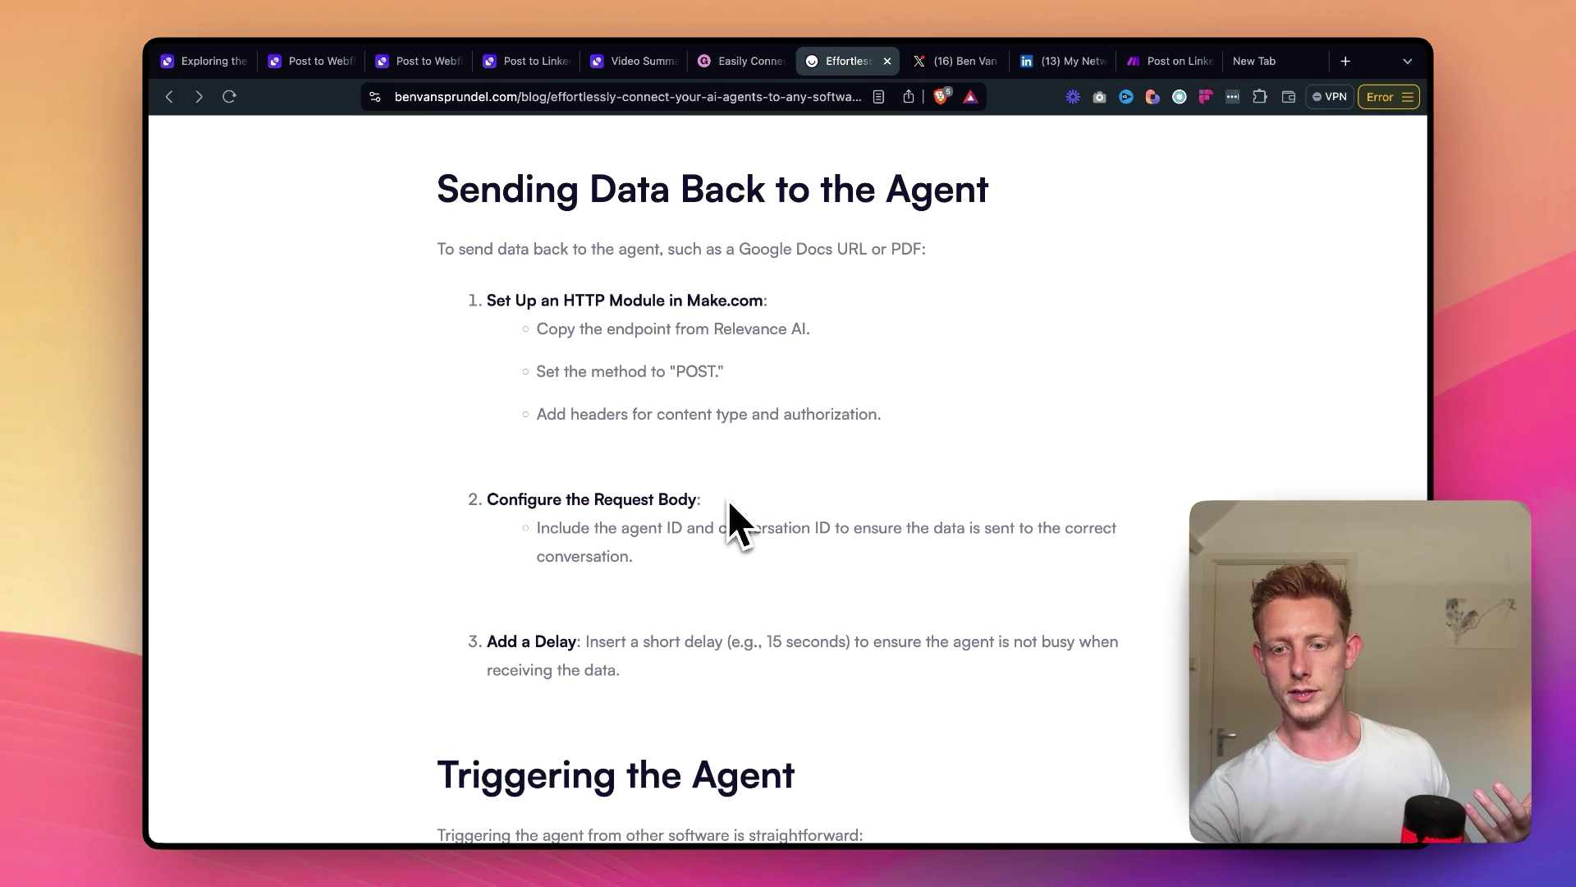
scroll(728, 517, "up", 4)
scroll(767, 411, "up", 8)
scroll(788, 394, "up", 10)
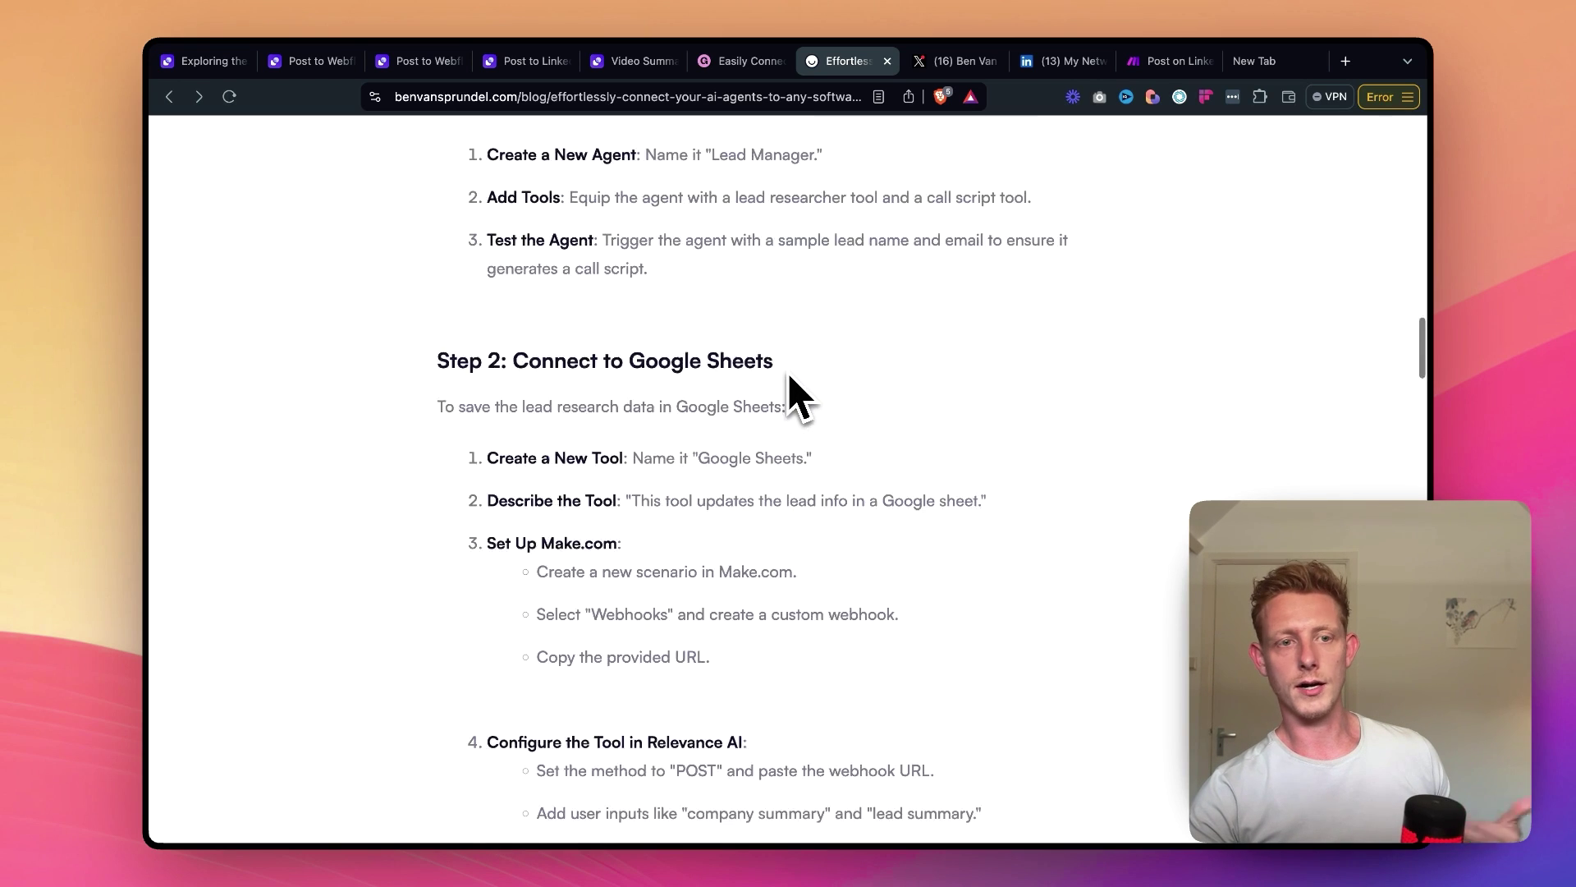
- Return to the Post to Webflow tool and review the LLM step's html_blog_post output and the API step's URL params
left_click(294, 64)
scroll(809, 545, "down", 8)
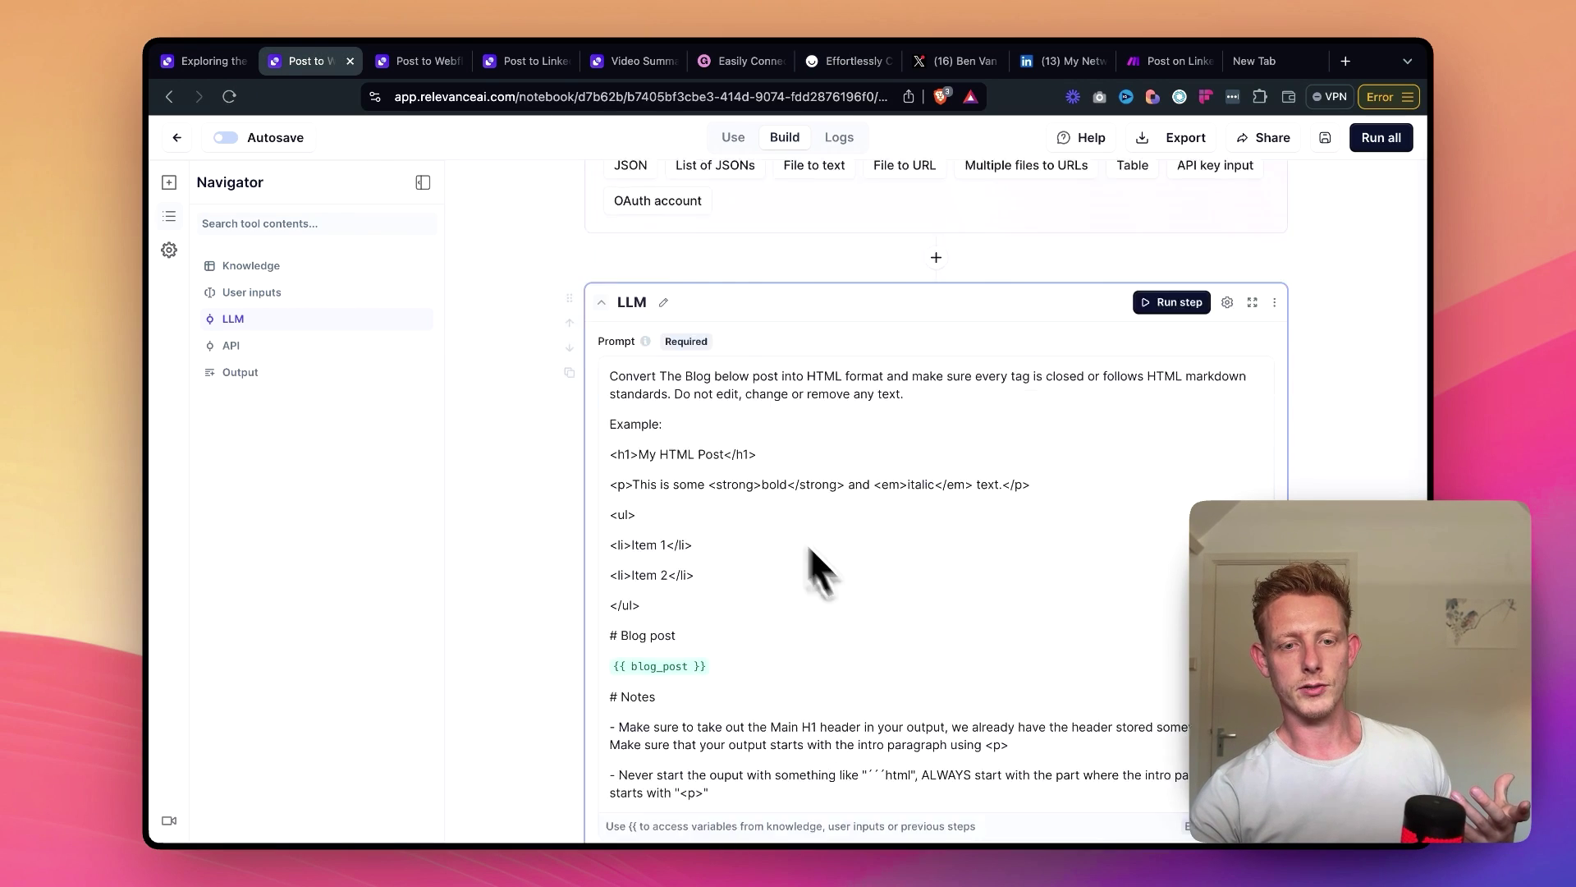
scroll(903, 575, "down", 5)
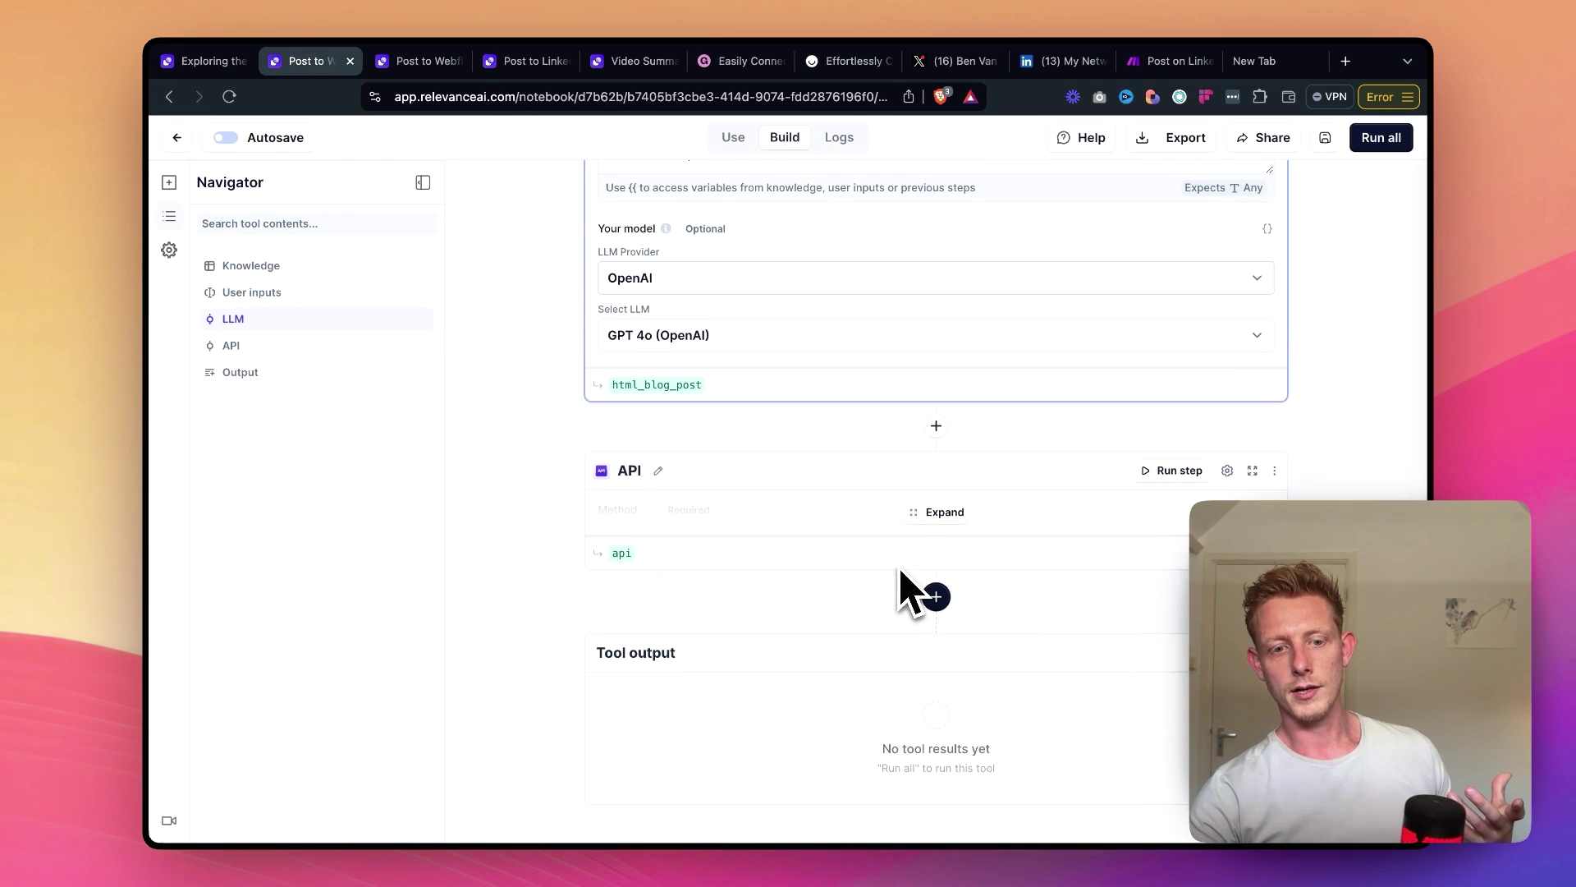
left_click(944, 493)
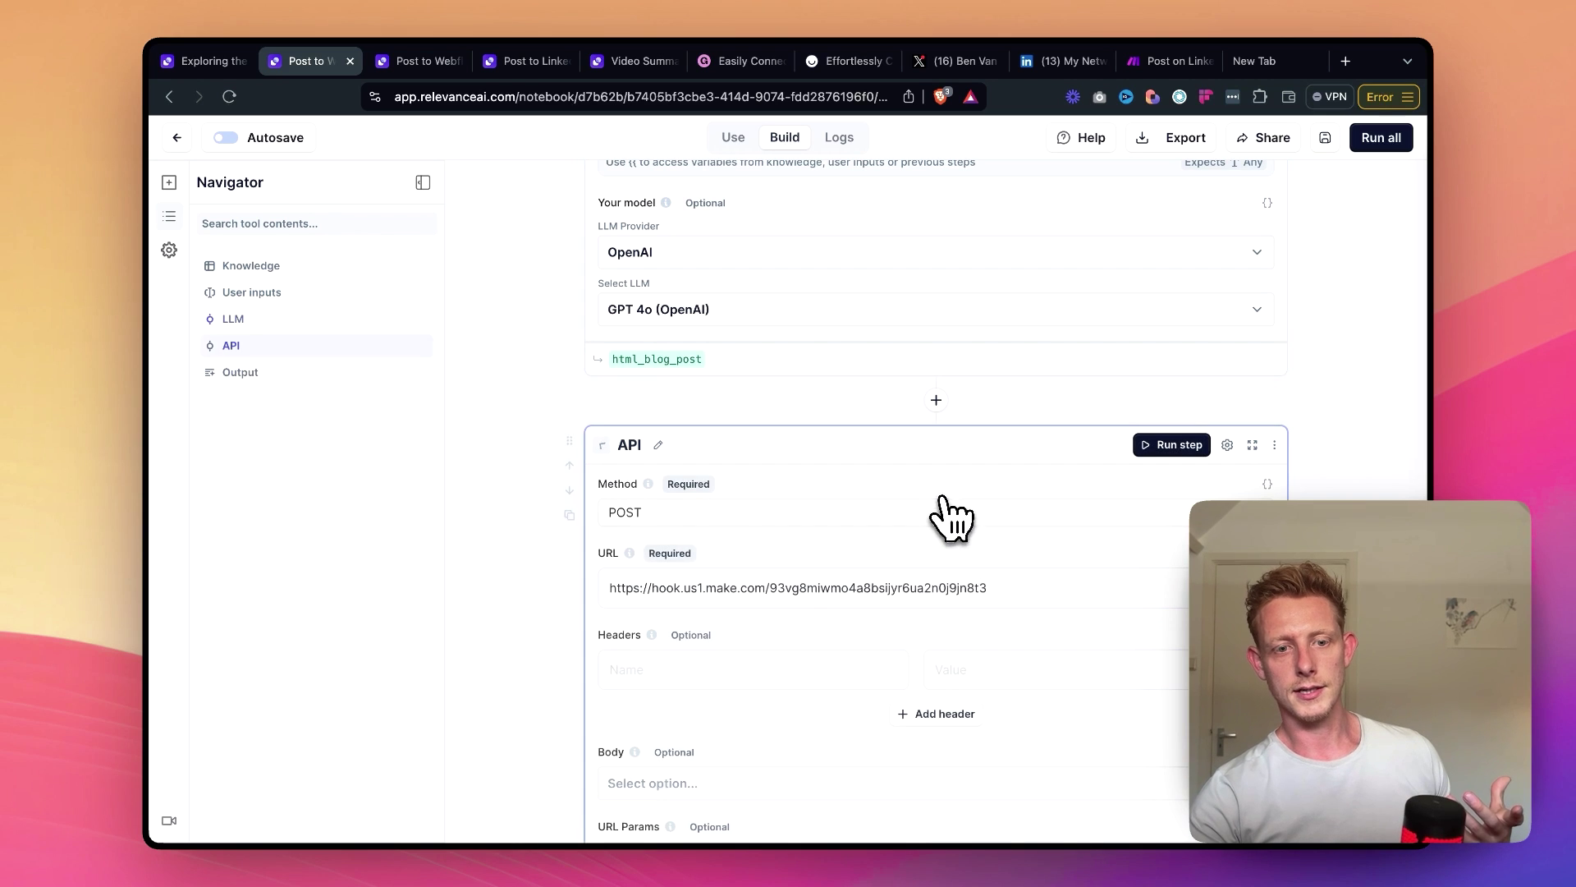
left_click(621, 359)
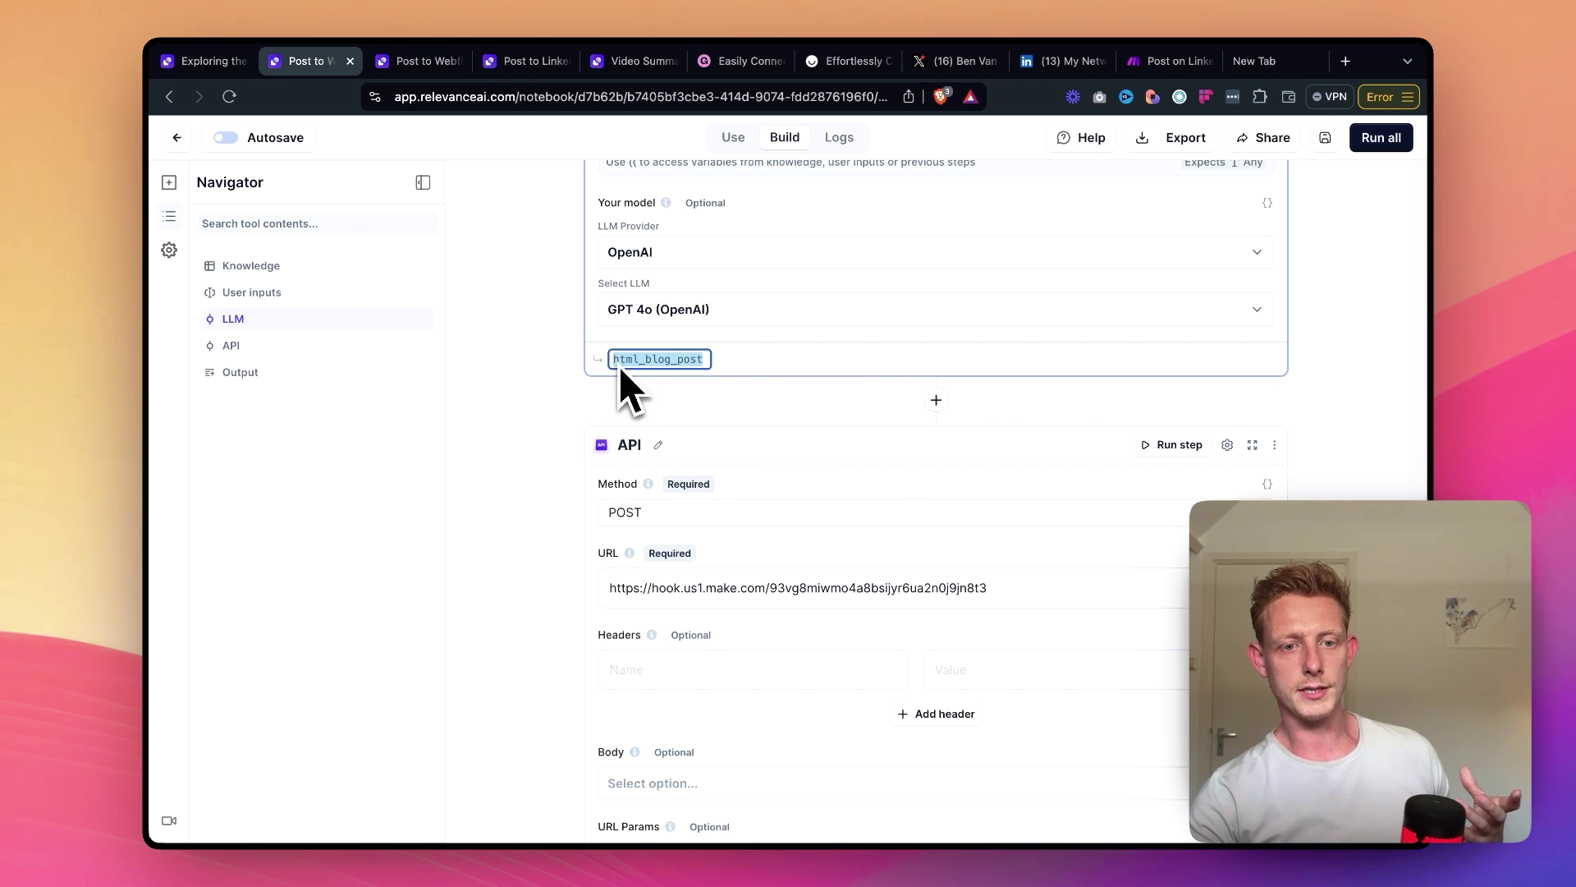
scroll(677, 366, "down", 7)
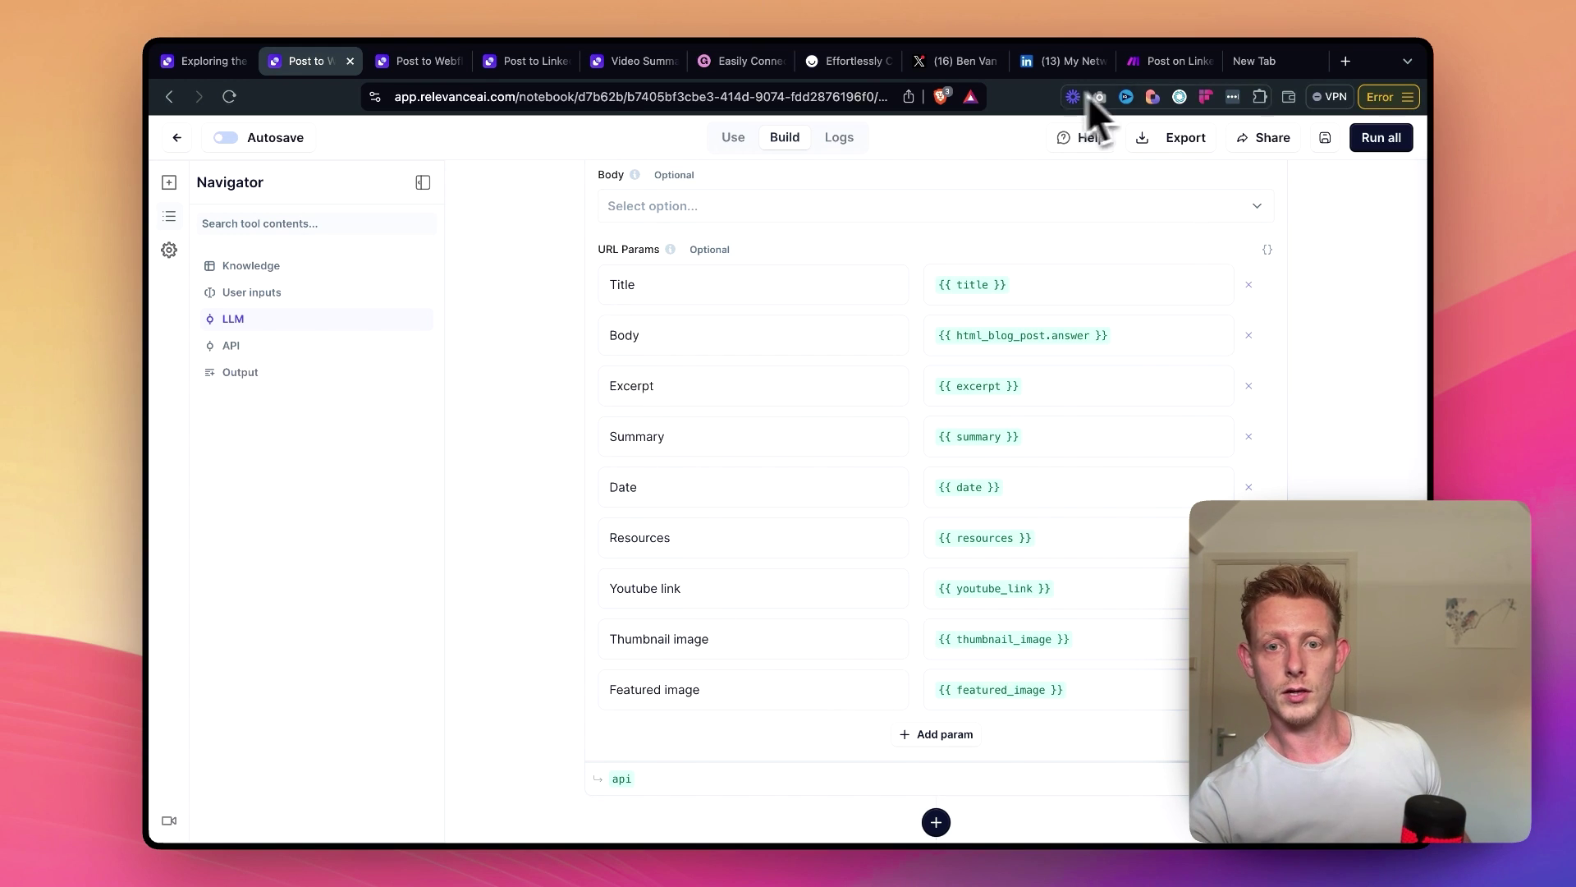
- Switch to Make, search all scenarios for "webf" and open the Publish Blog to Webflow scenario
left_click(1161, 60)
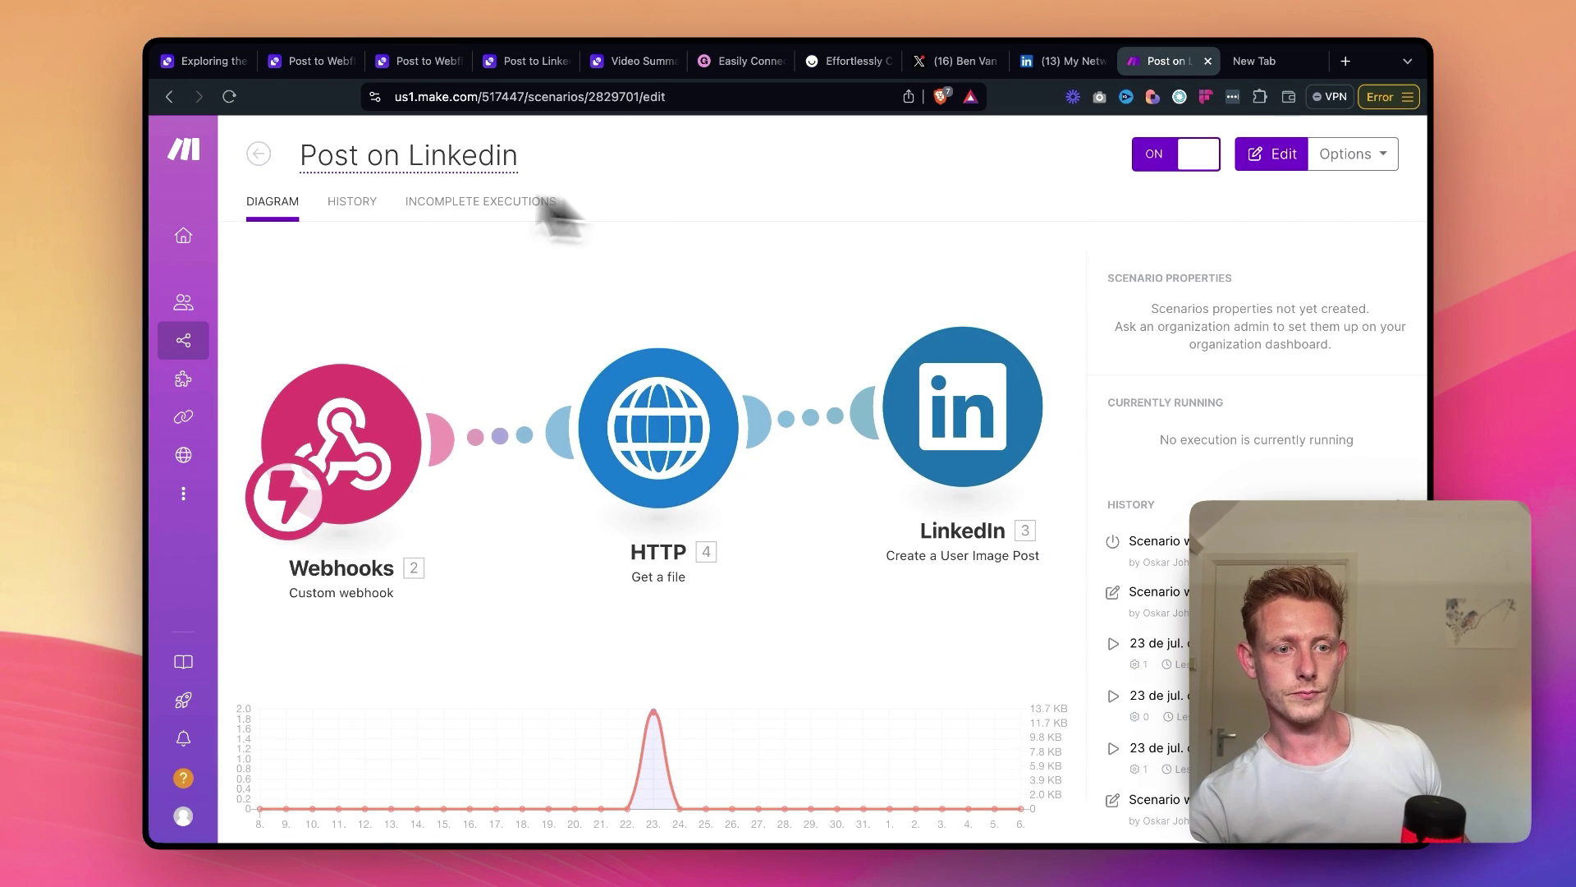
left_click(261, 155)
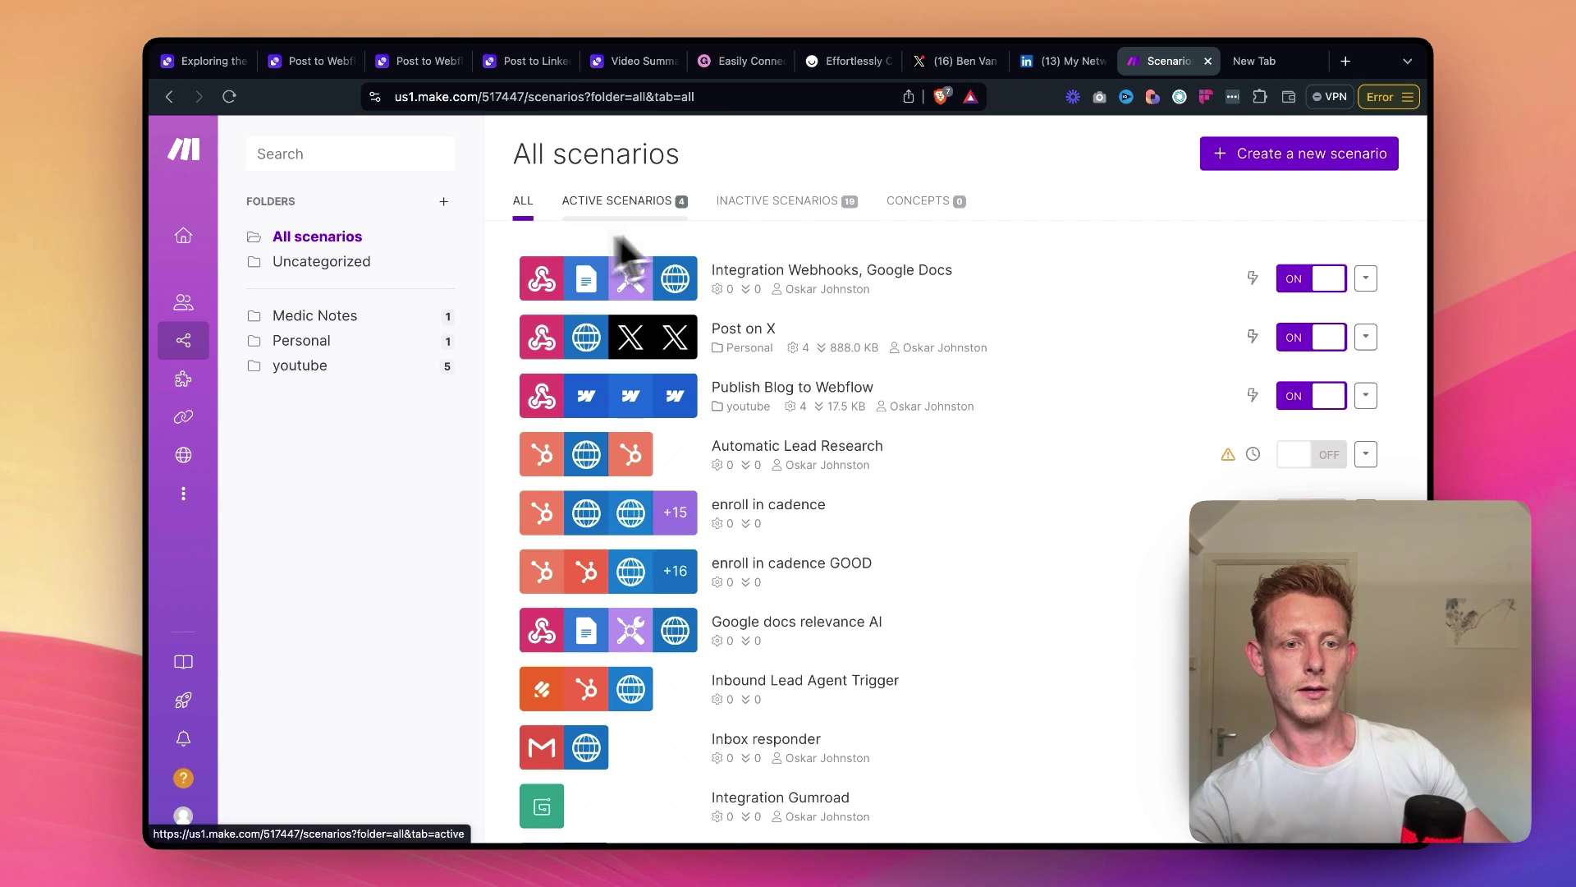
left_click(336, 158)
type("webf")
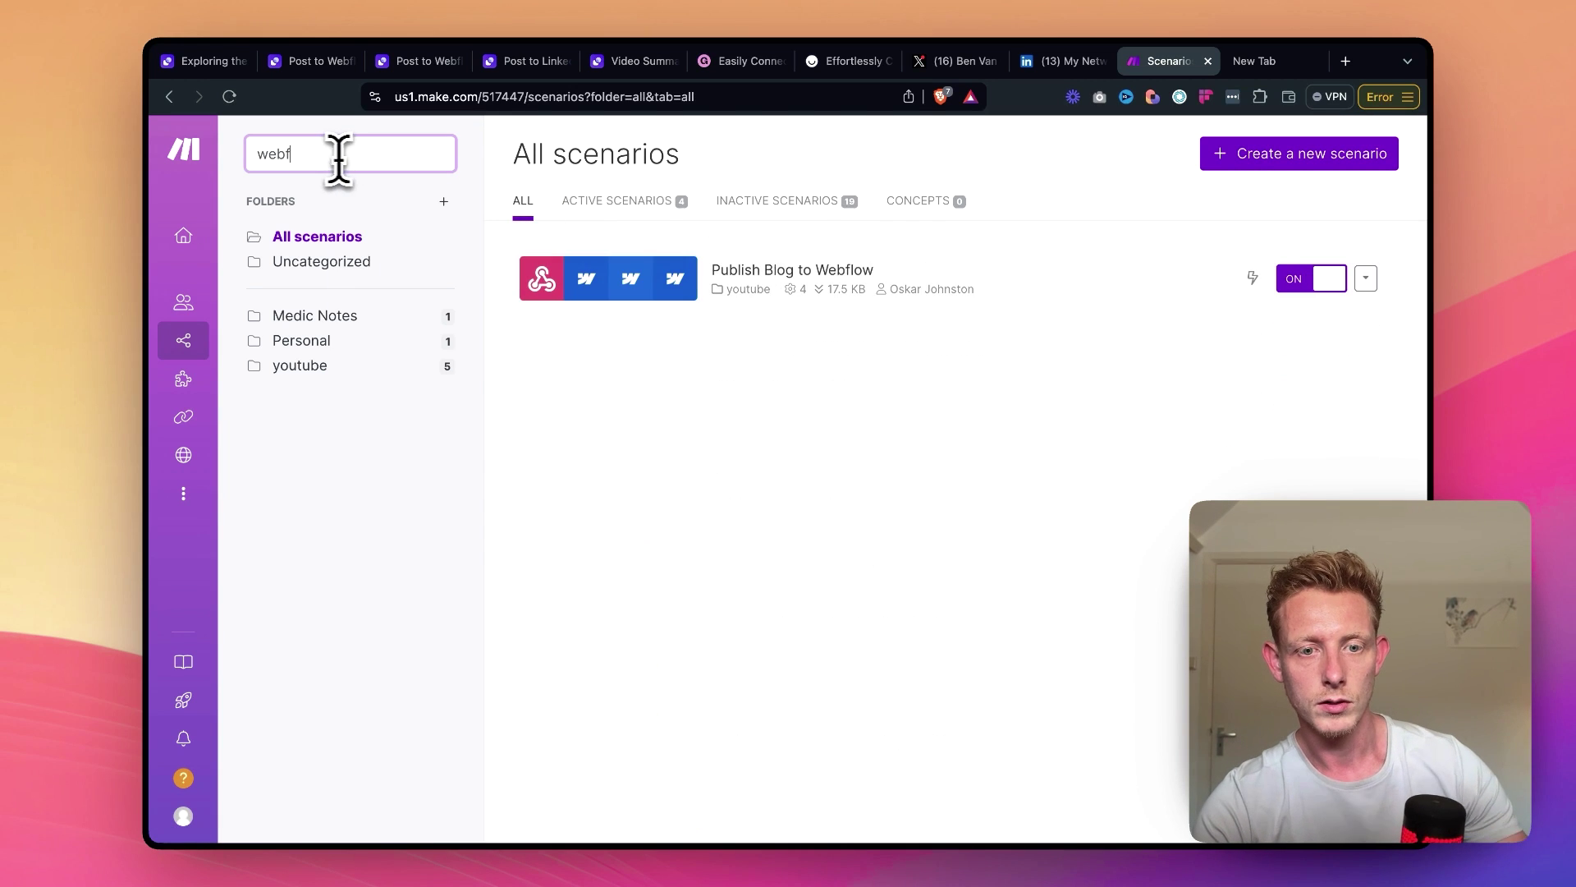
left_click(751, 272)
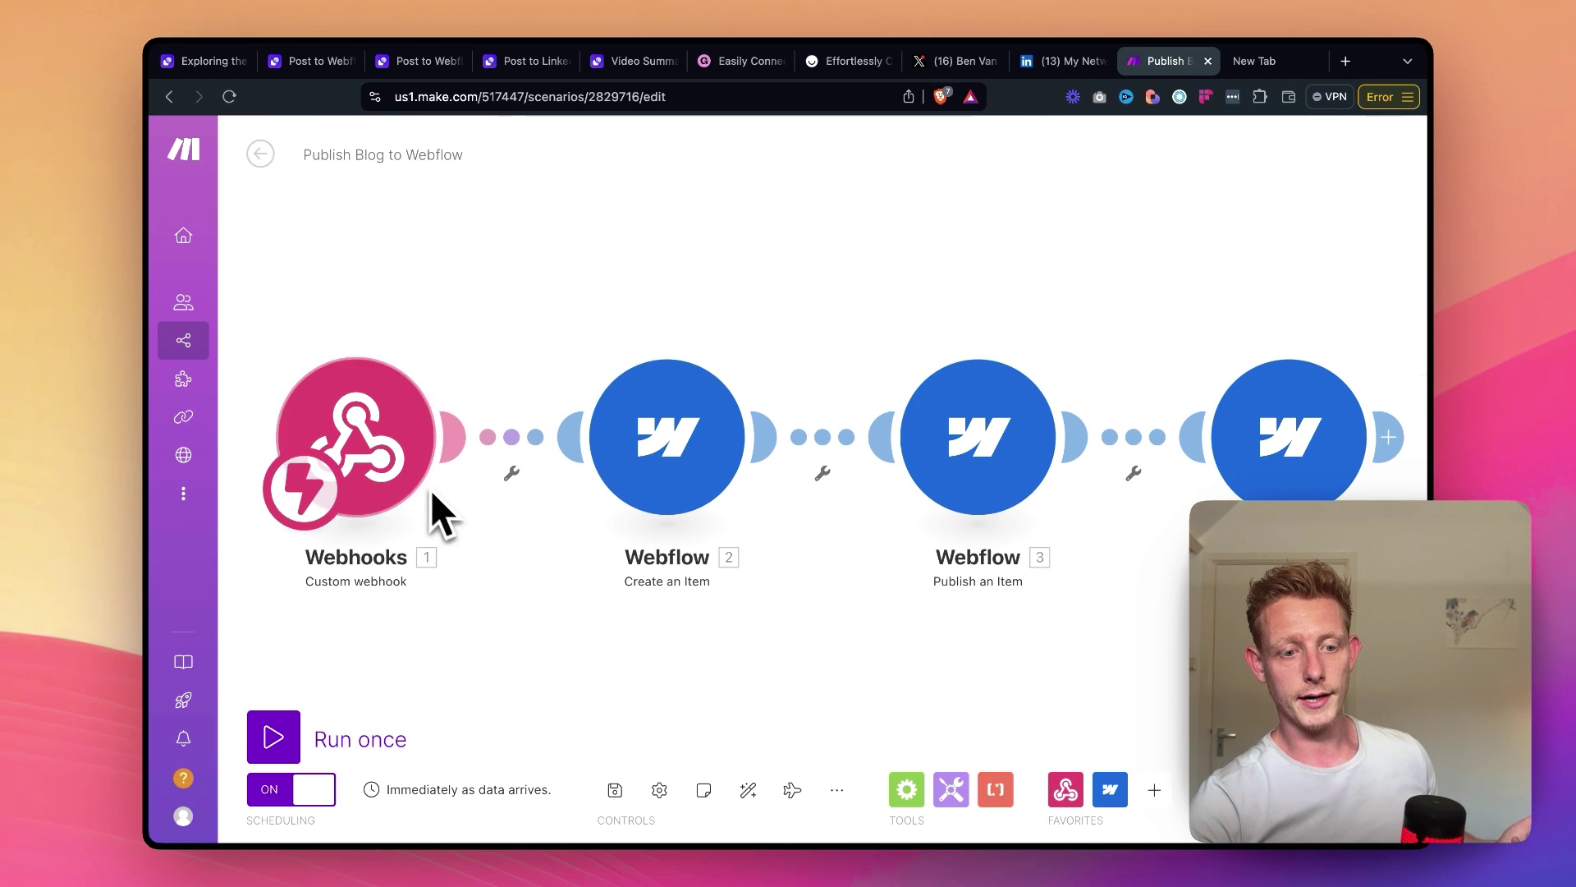
- Open the Webflow Create an Item module, choose Select from the list as the method and Blog Posts as the collection
left_click(666, 450)
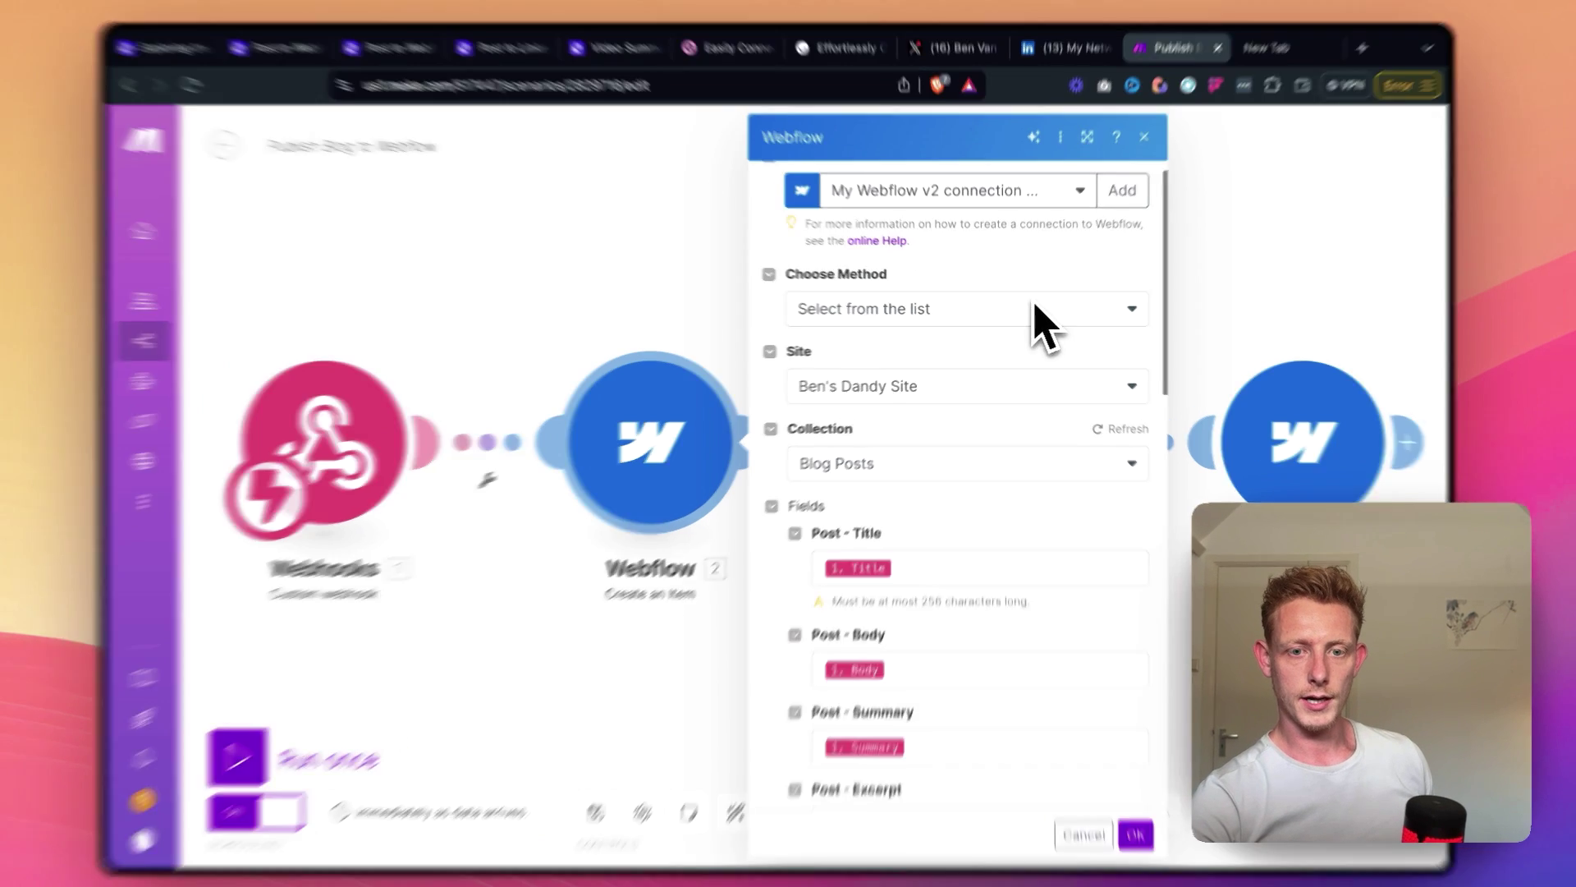
left_click(976, 340)
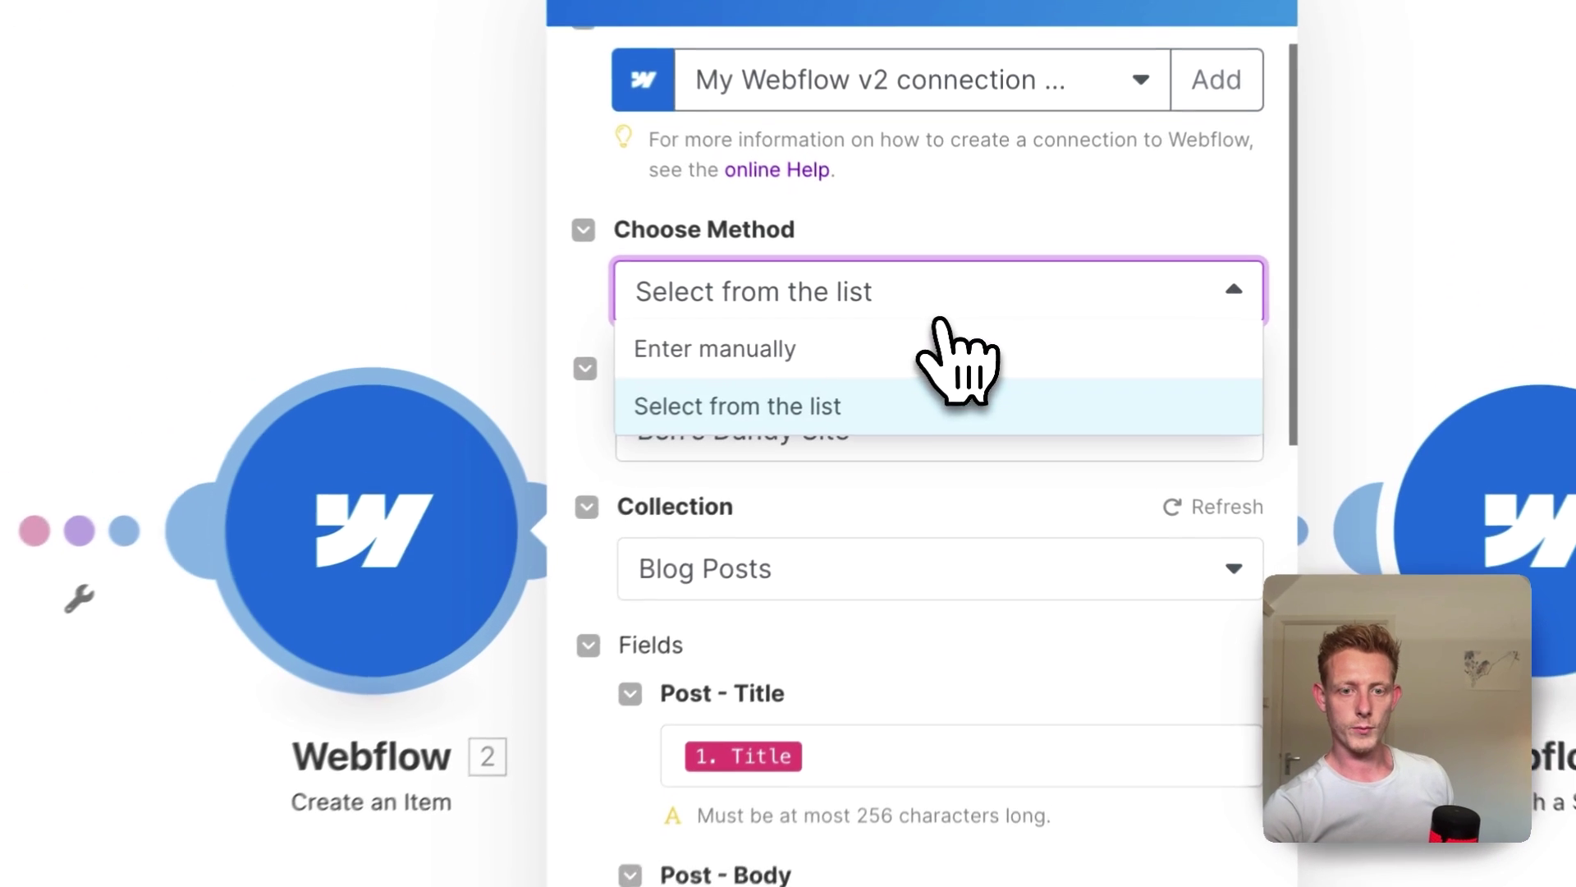
left_click(924, 408)
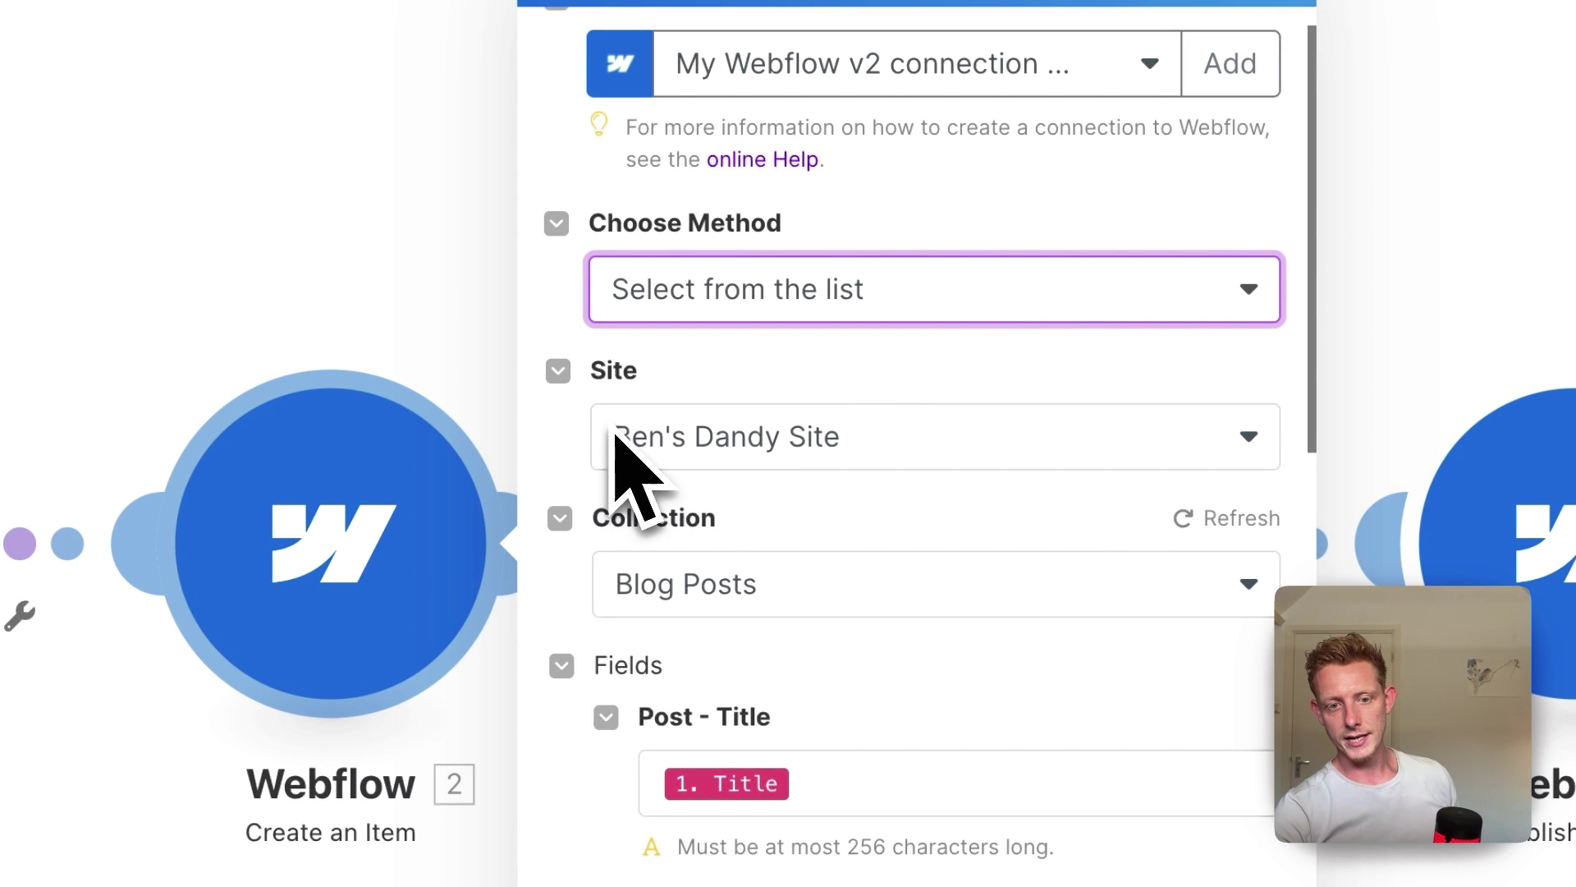
left_click(722, 598)
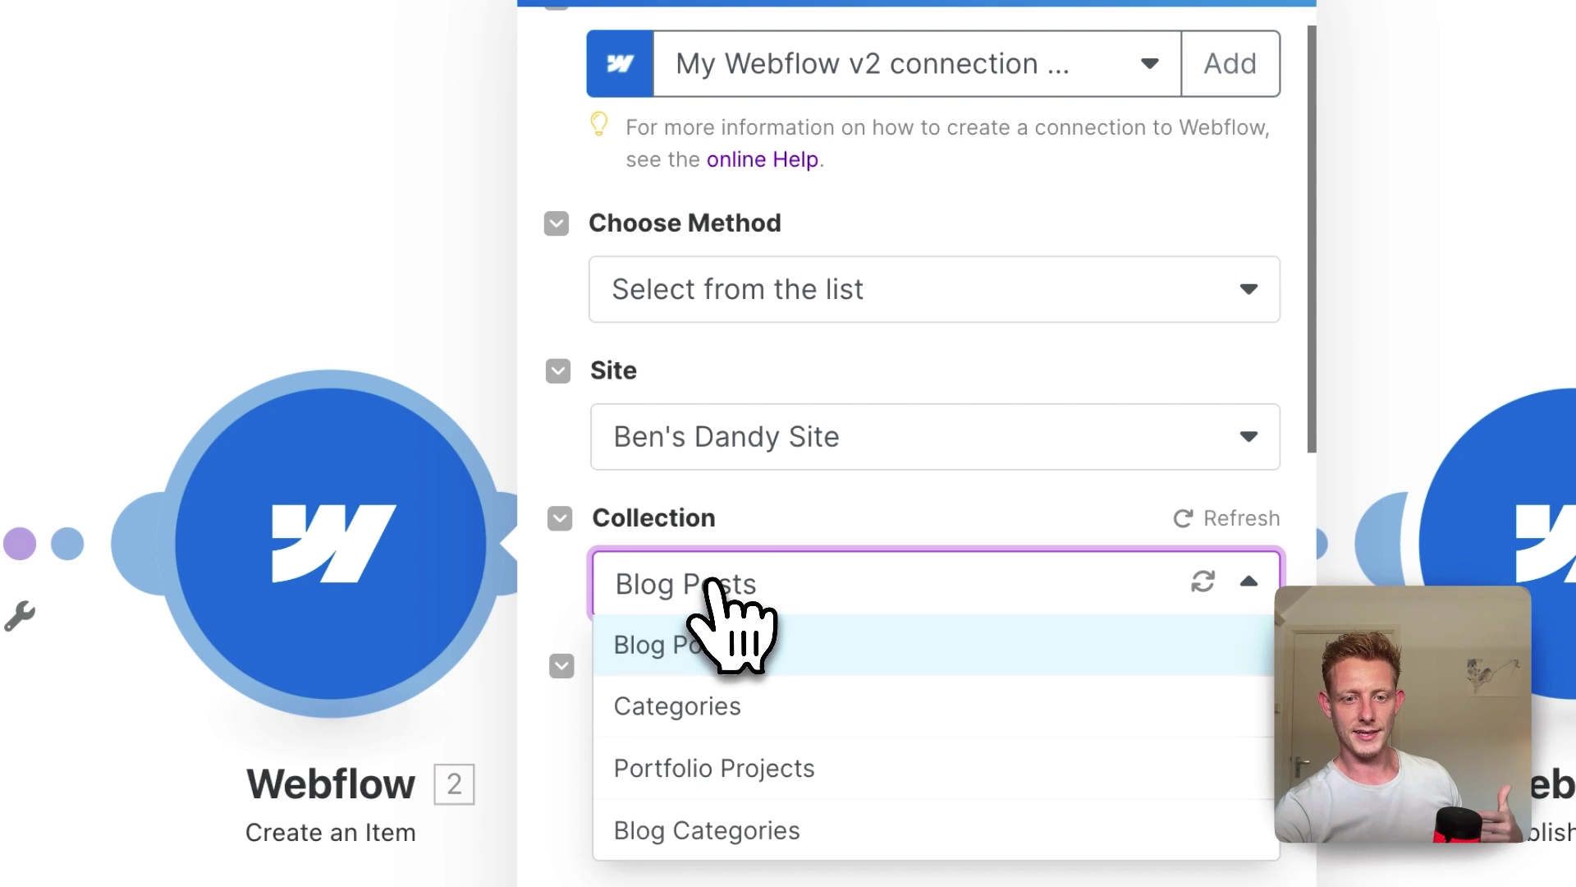
left_click(696, 637)
- Review how the Create an Item module's post fields map to webhook values, from Post - Title through Resources, and accept the settings
scroll(1047, 673, "down", 3)
scroll(1026, 669, "down", 1)
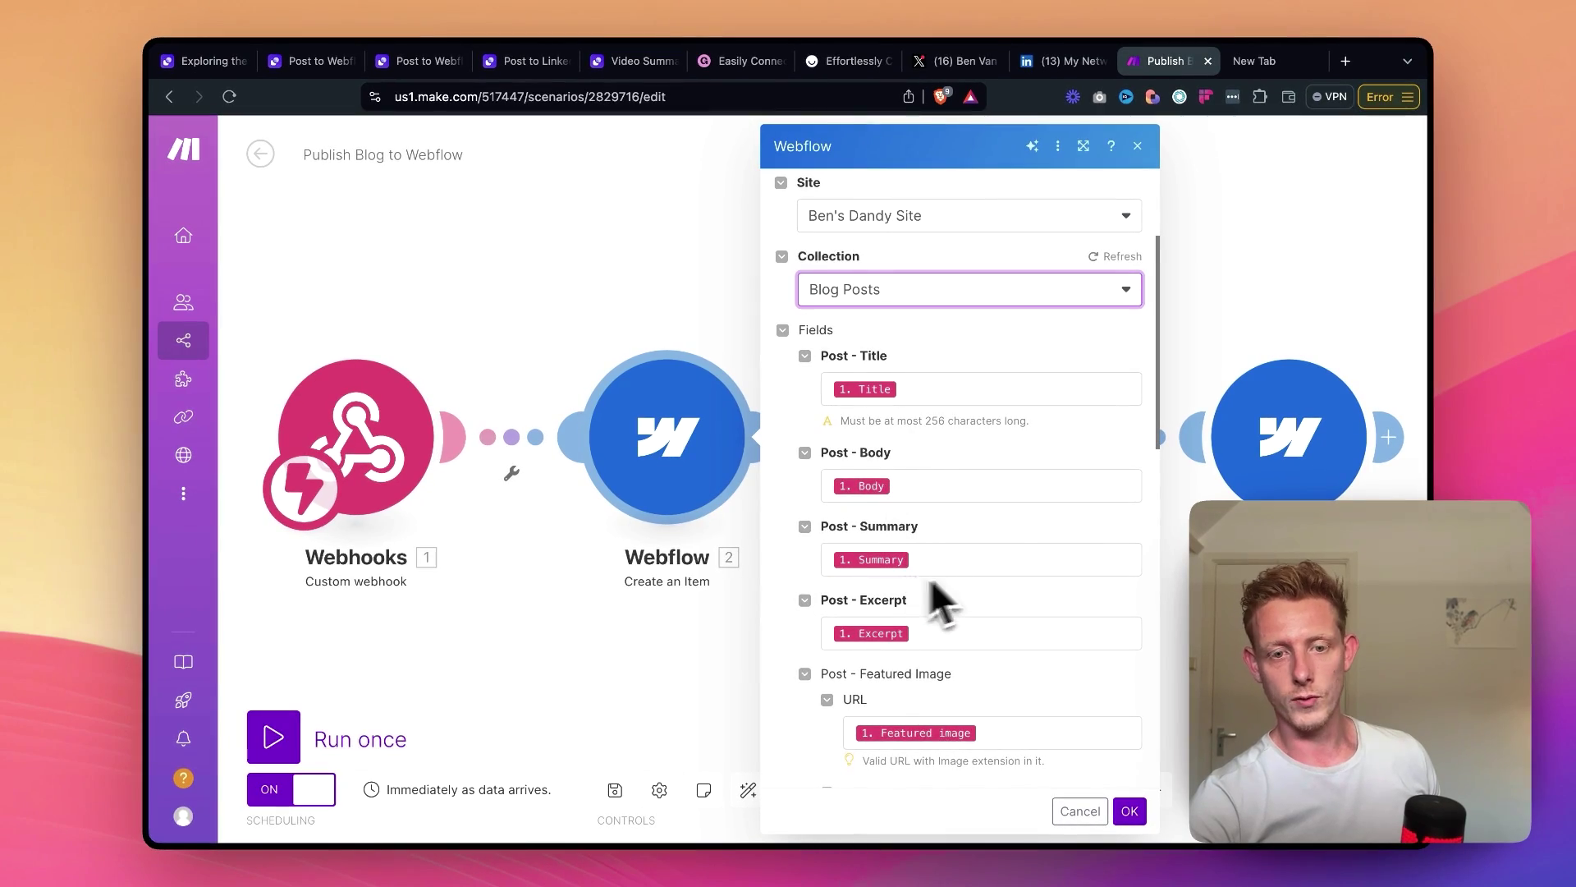
scroll(1026, 550, "down", 1)
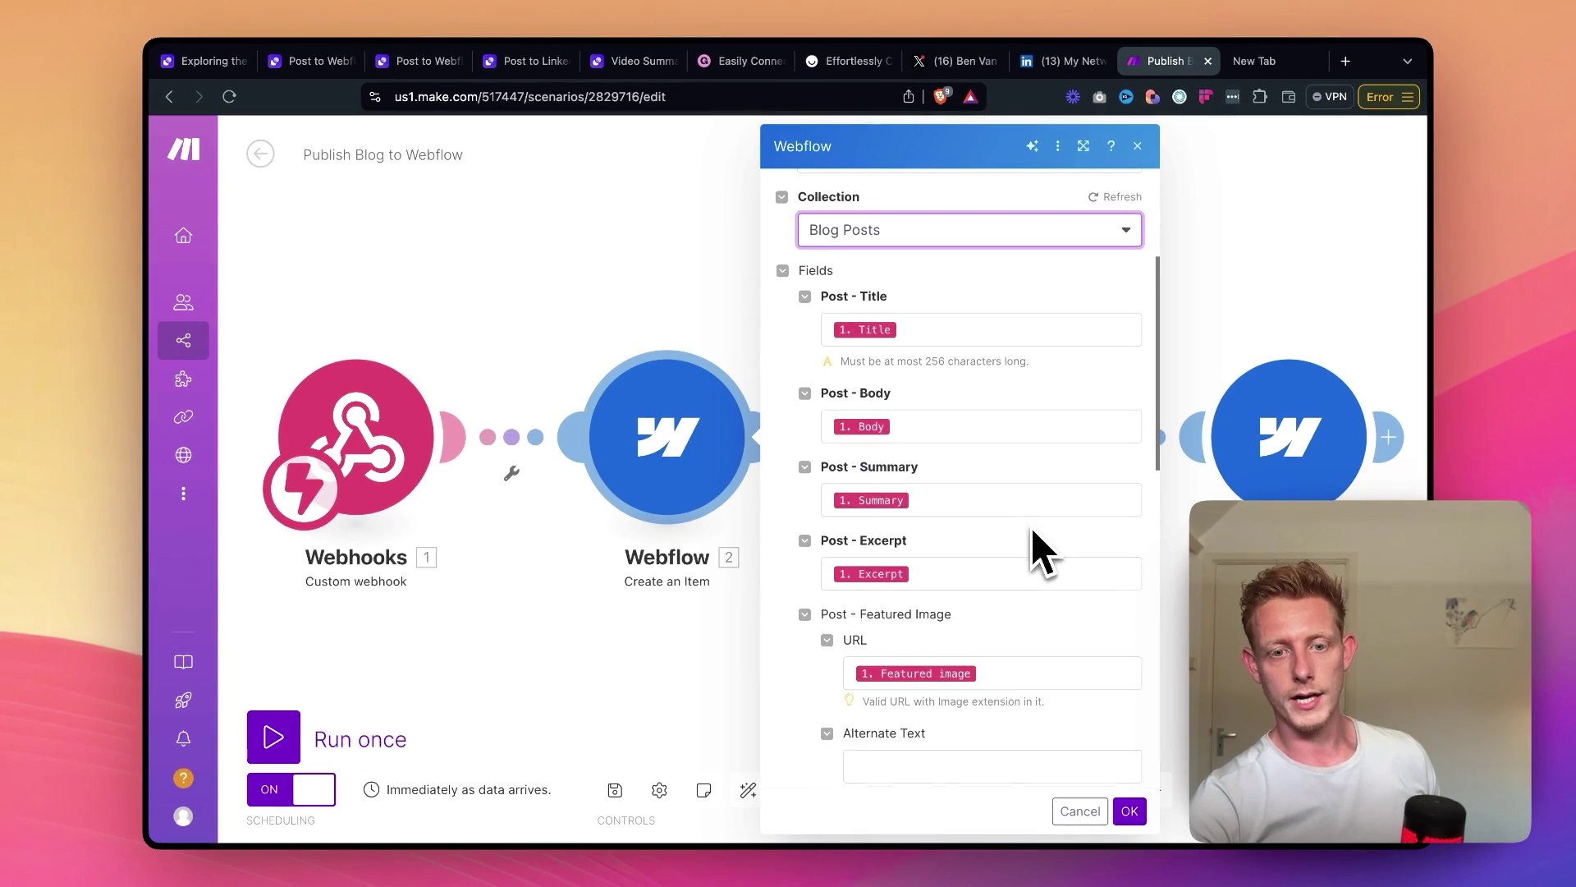
left_click(914, 328)
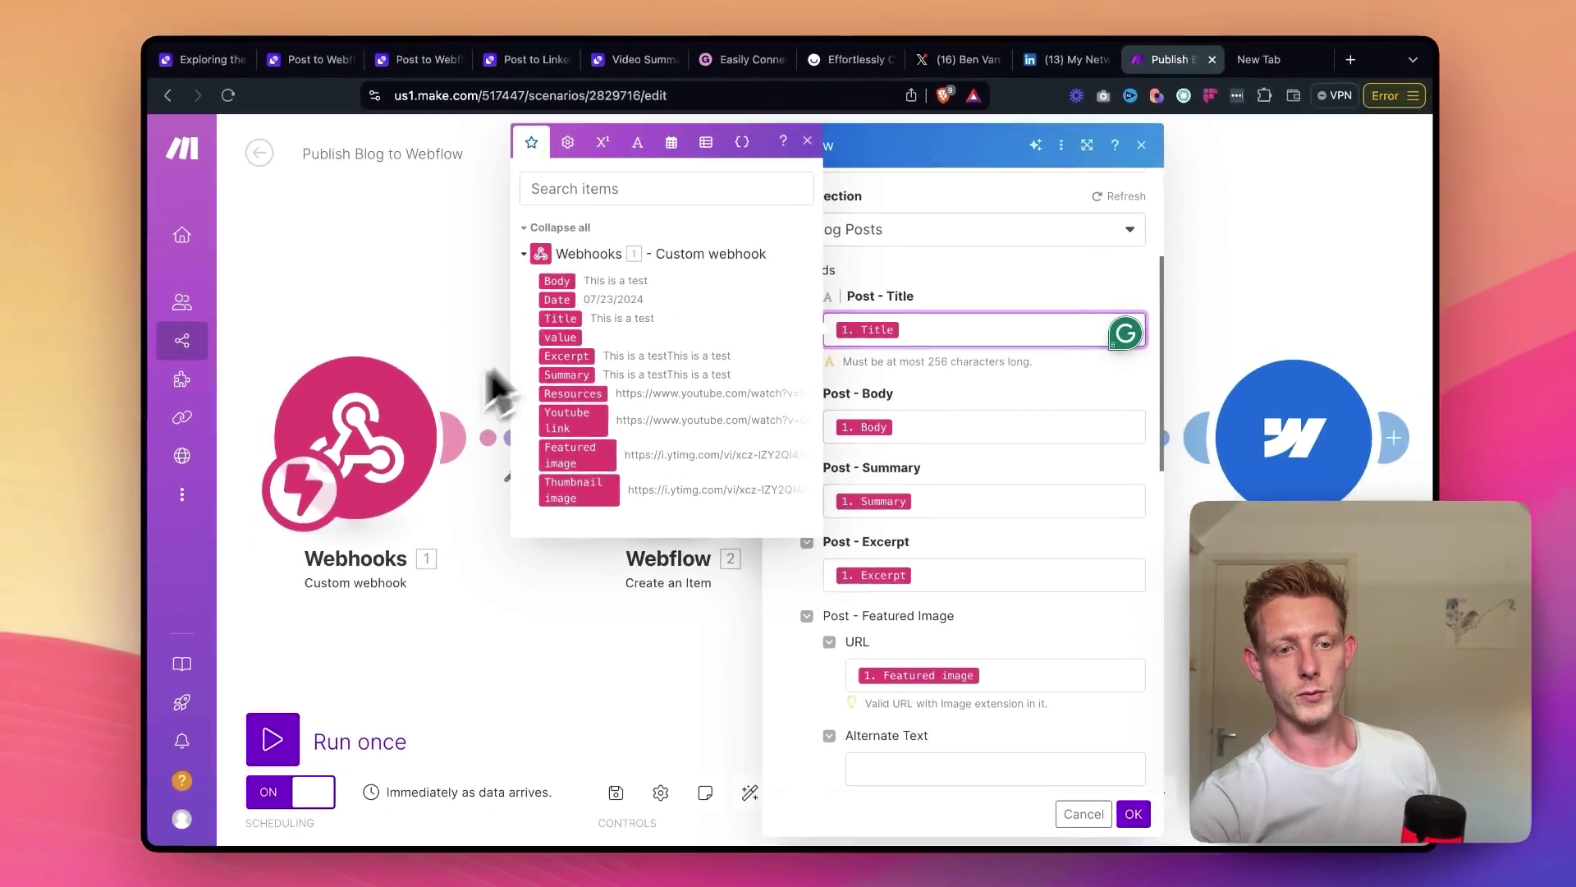
left_click(829, 427)
scroll(853, 542, "down", 2)
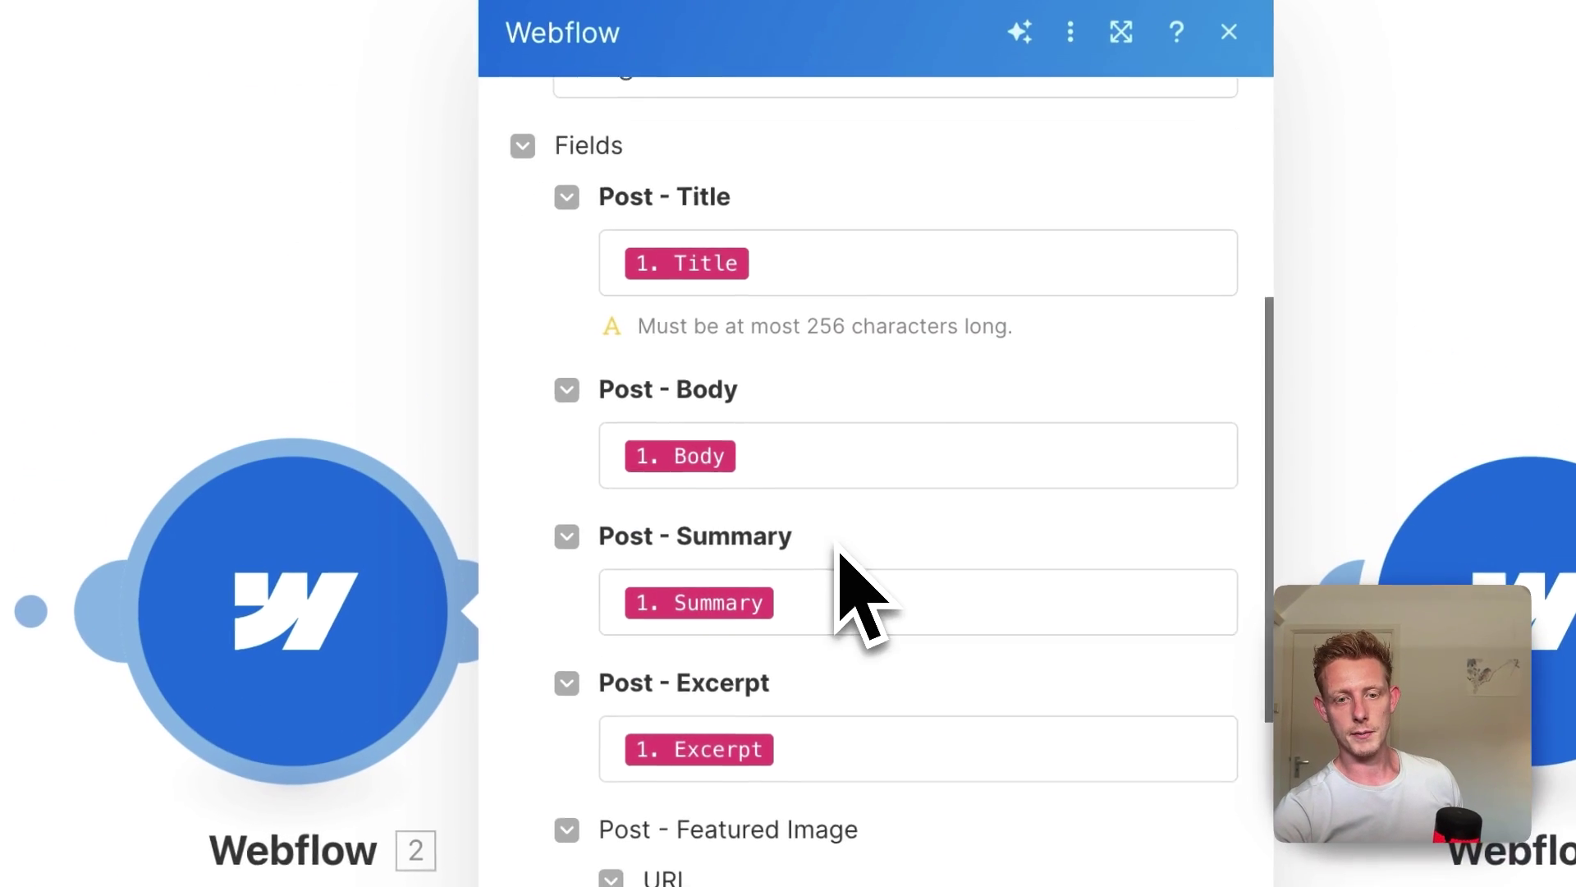
scroll(866, 534, "down", 1)
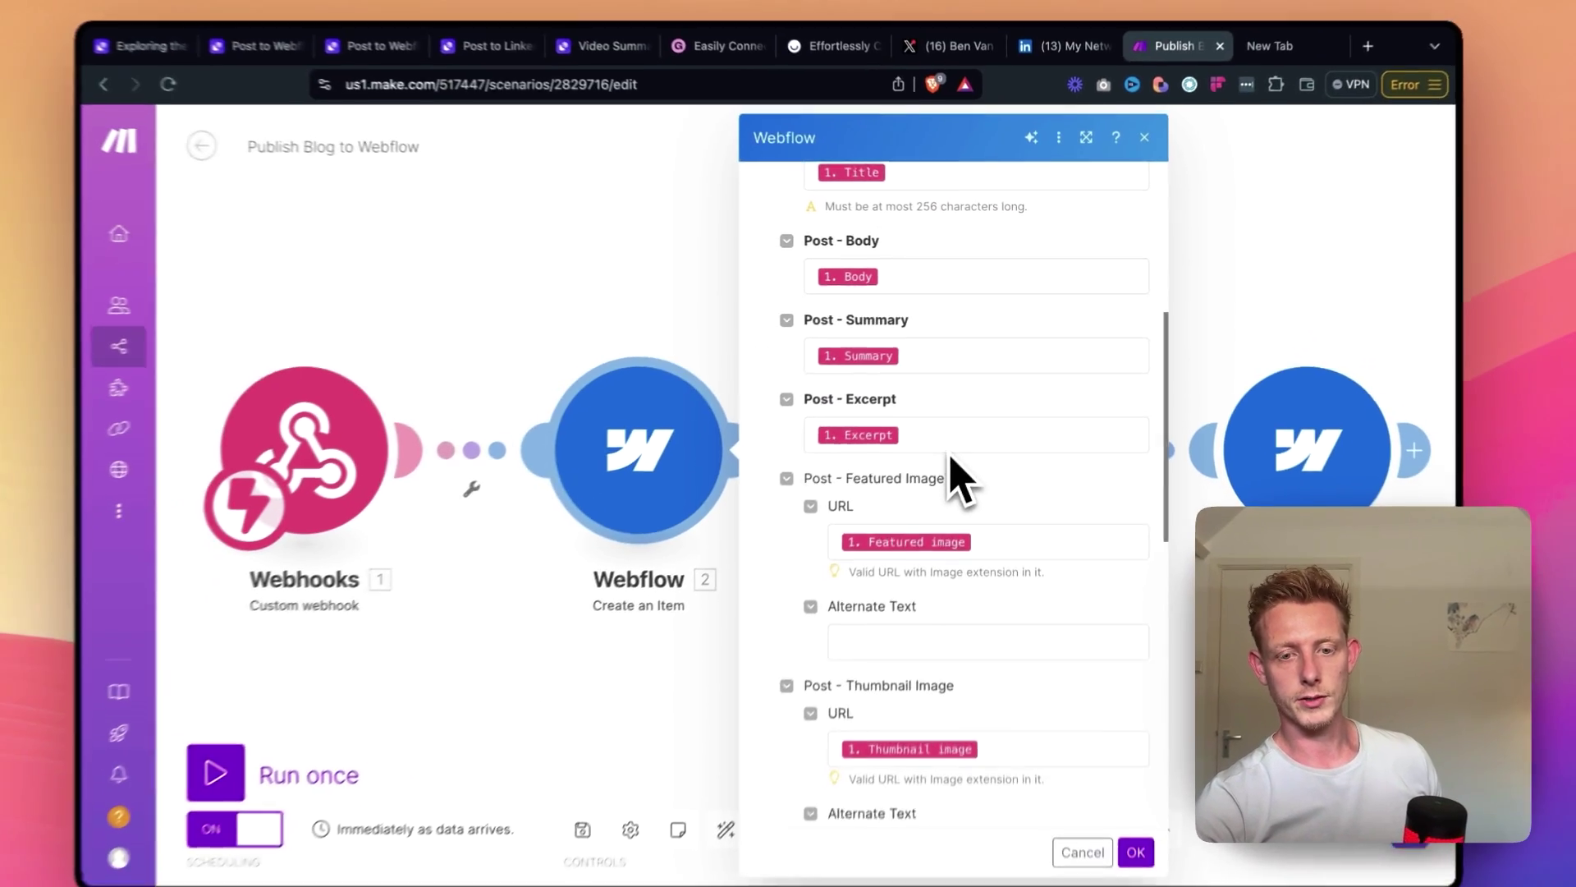
scroll(1026, 681, "down", 1)
scroll(1032, 574, "down", 6)
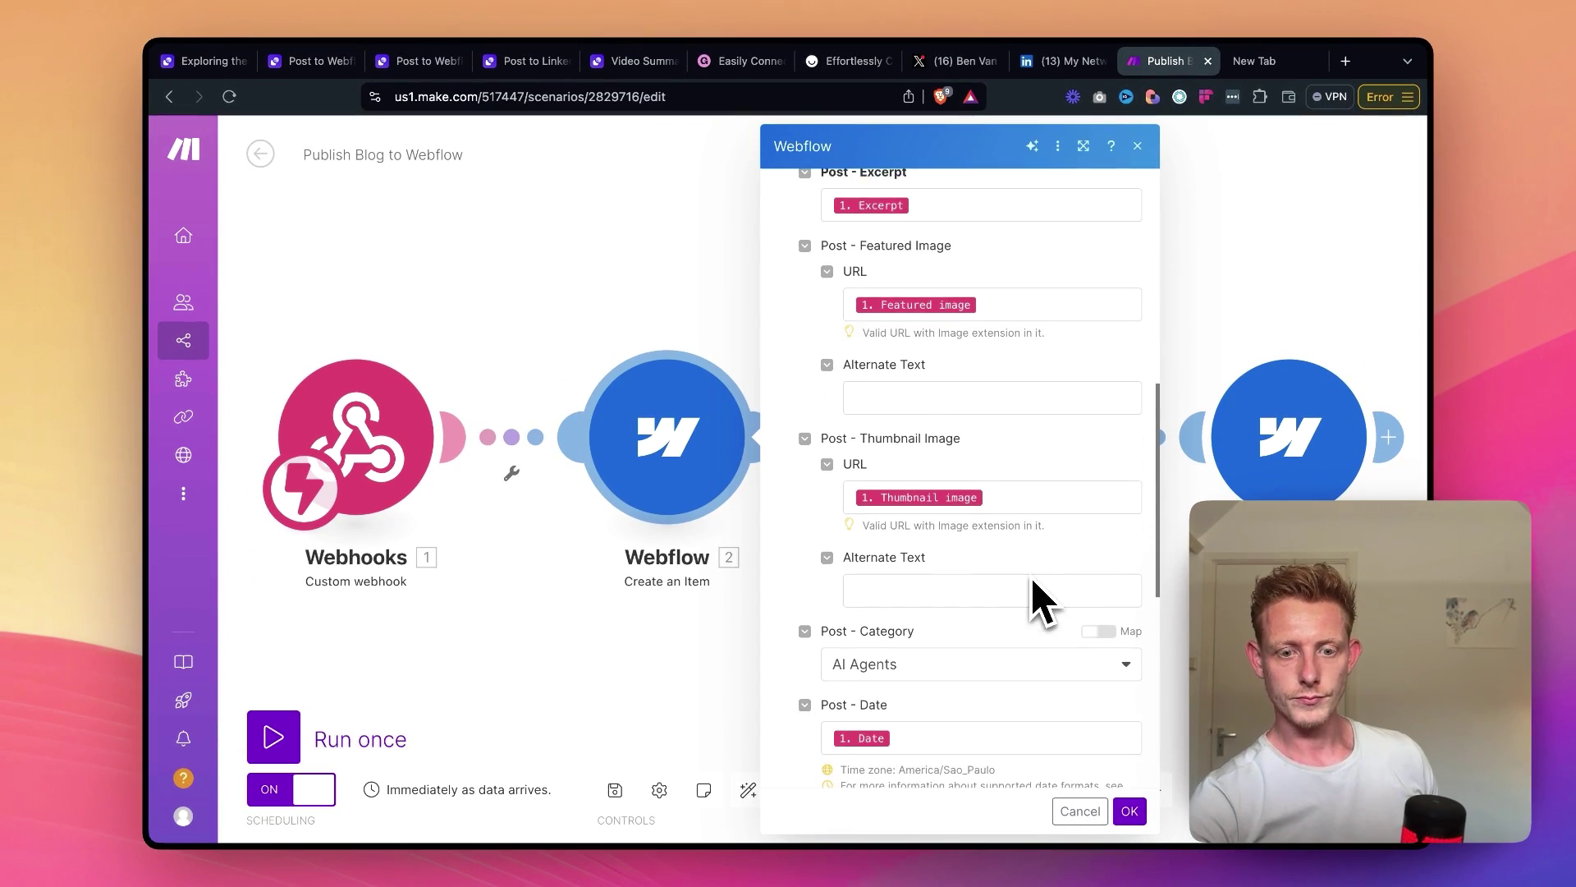
scroll(1036, 599, "down", 3)
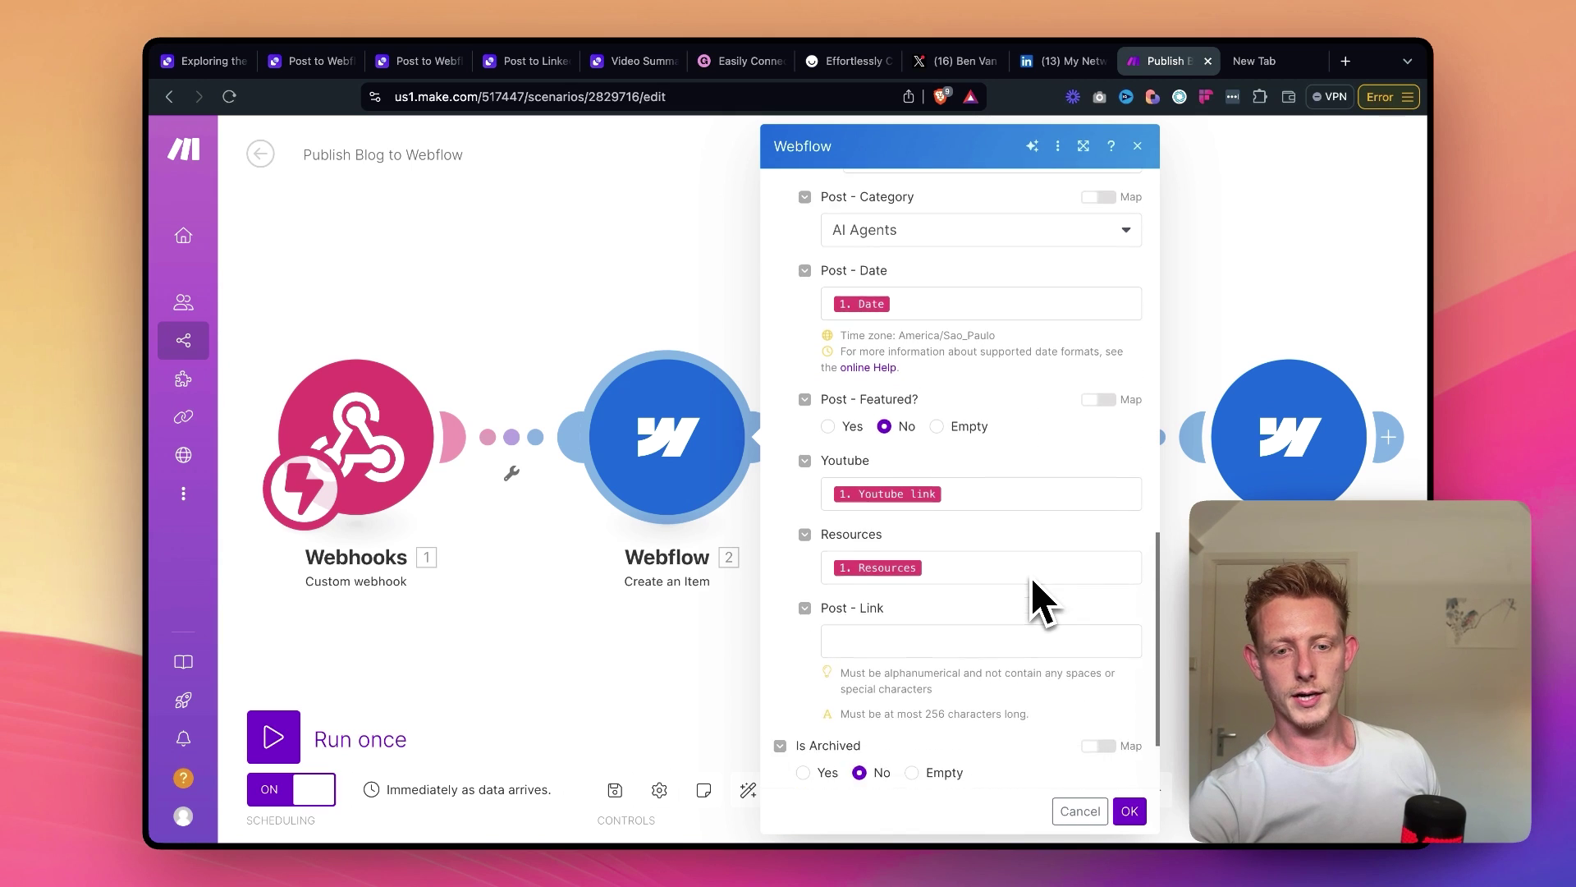
left_click(1130, 811)
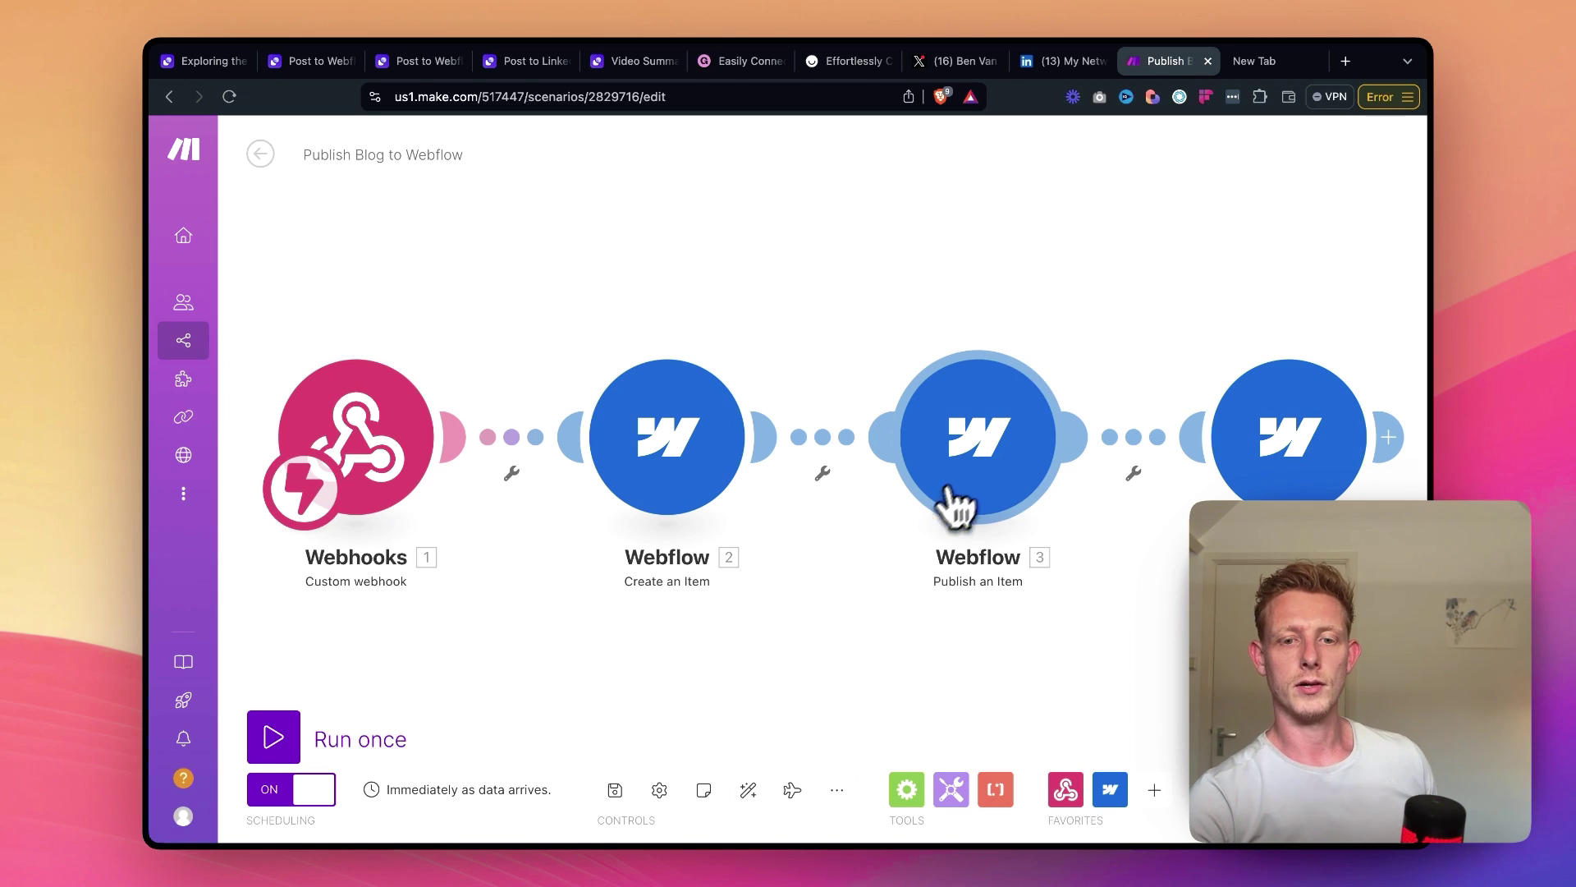
- Examine the Item IDs mapping in the first Webflow publishing module, compare it with Create an Item, and point out the final Webflow module
left_click(970, 472)
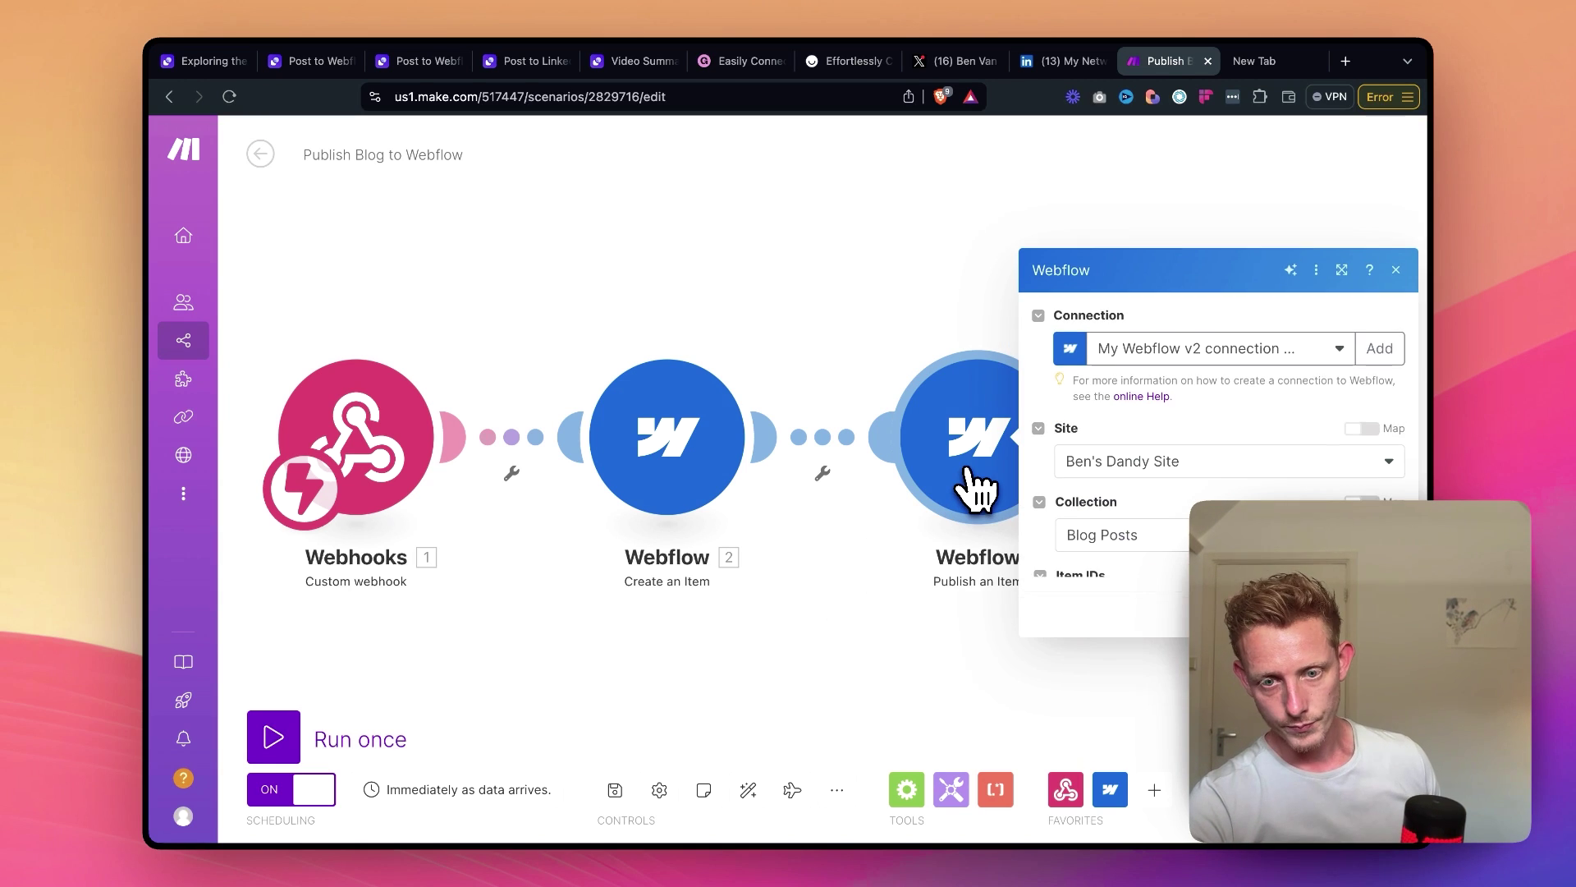
left_click(1154, 575)
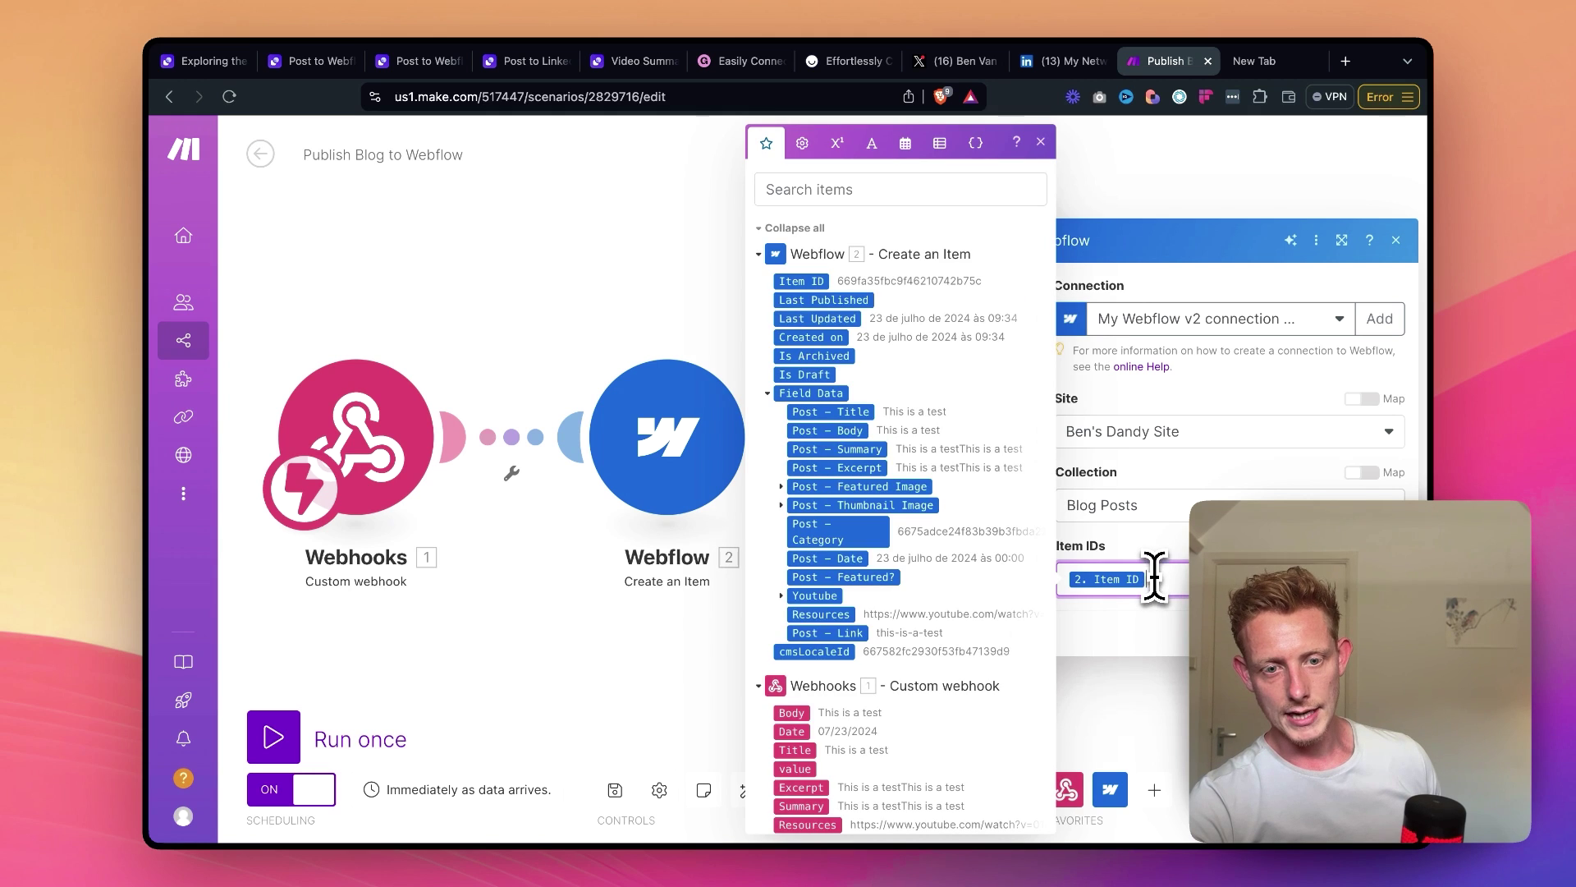
left_click(743, 625)
left_click(678, 480)
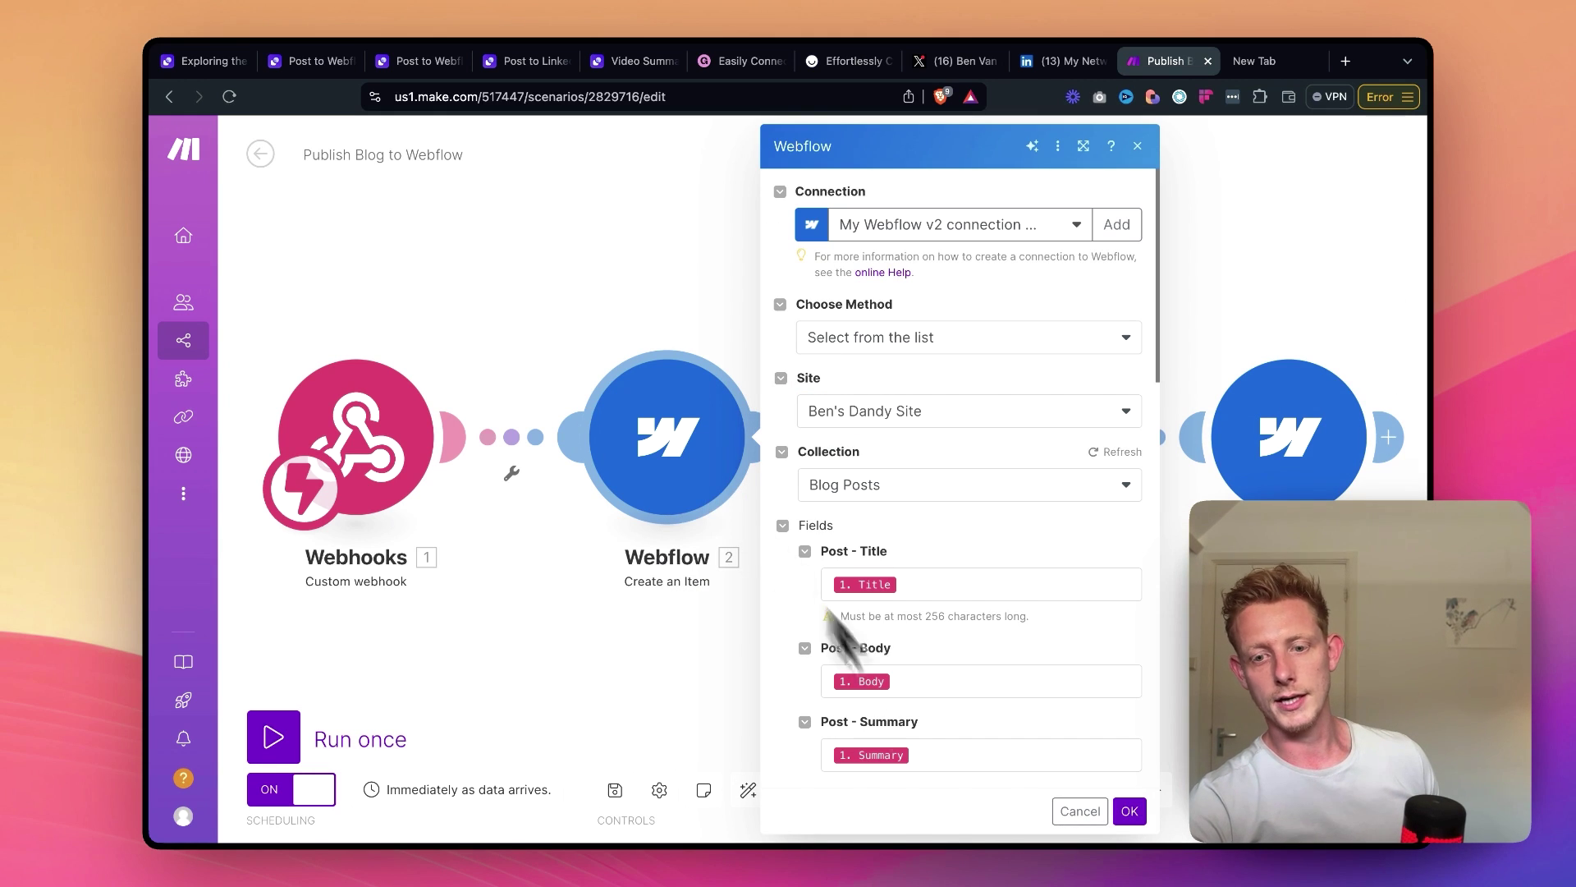
left_click(641, 710)
left_click(981, 486)
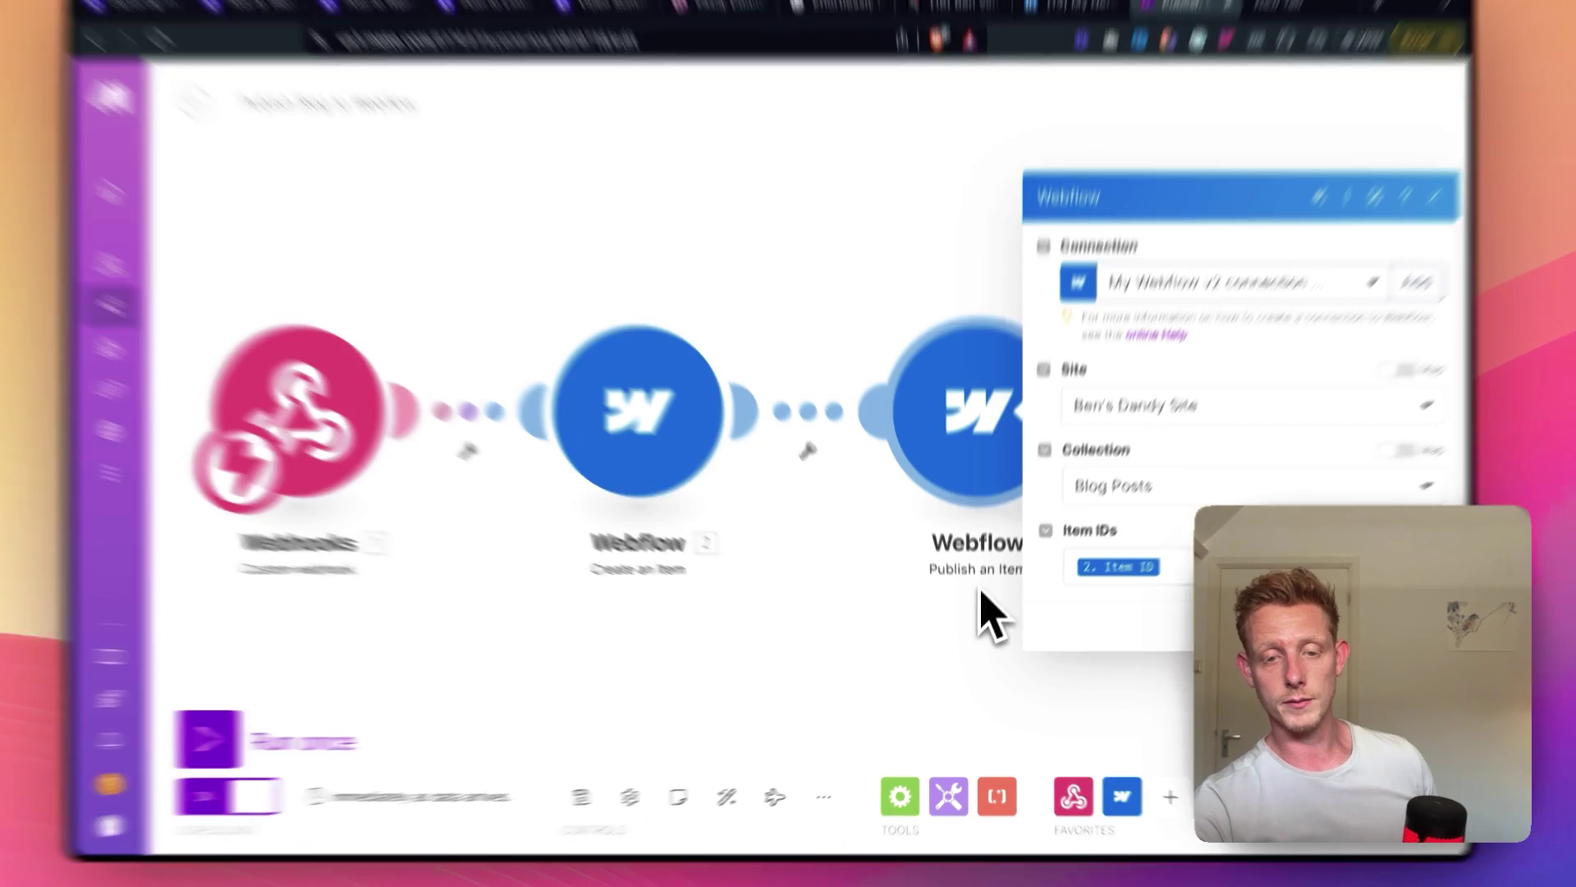
left_click(1004, 631)
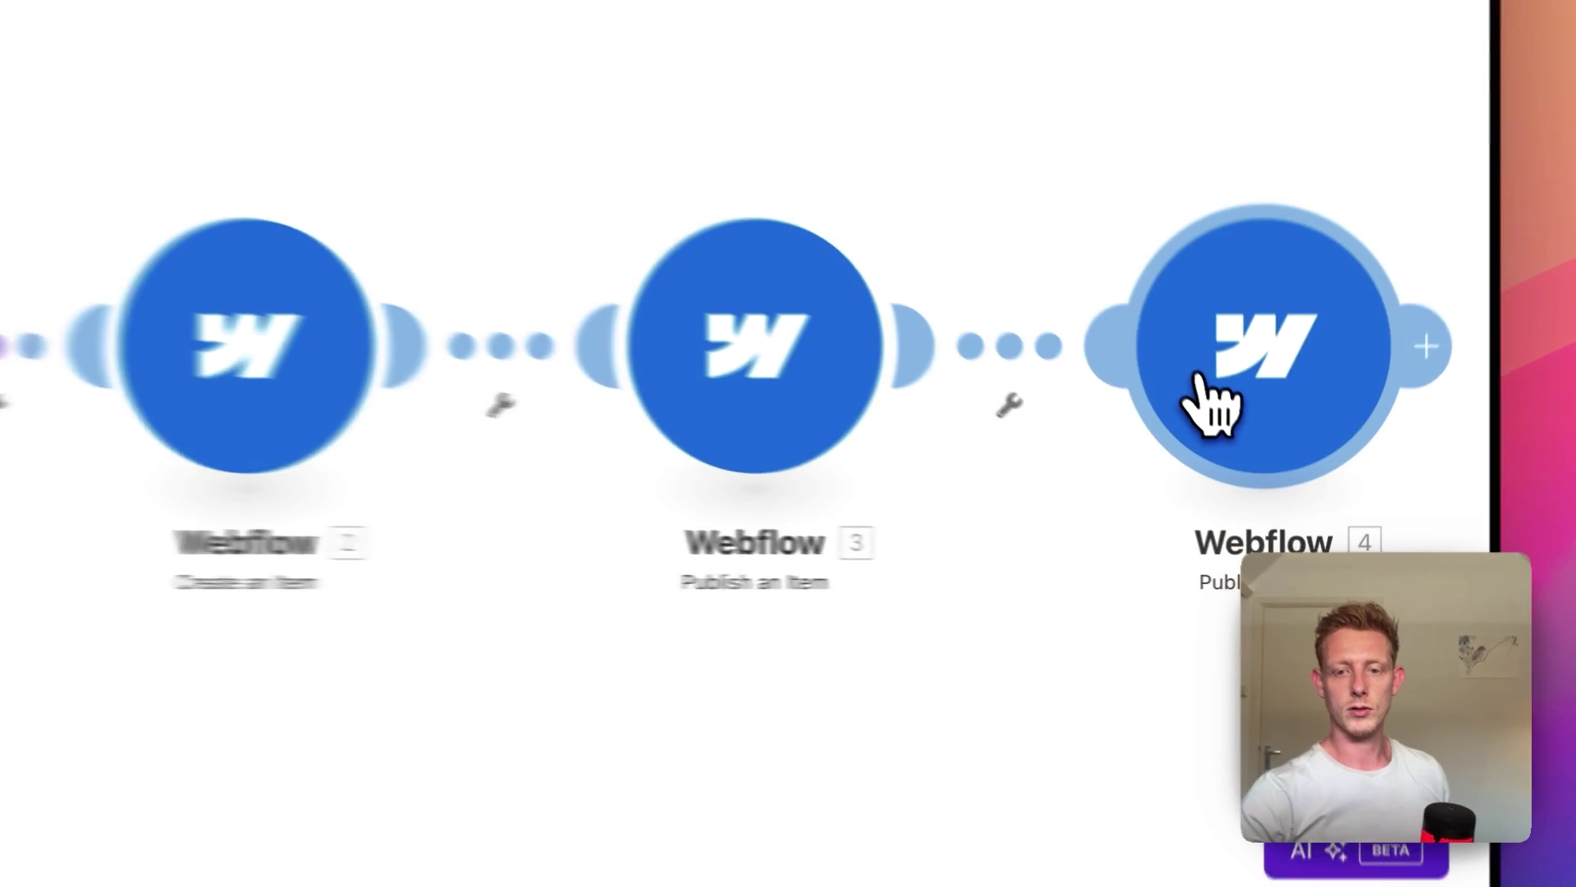
left_click(1259, 475)
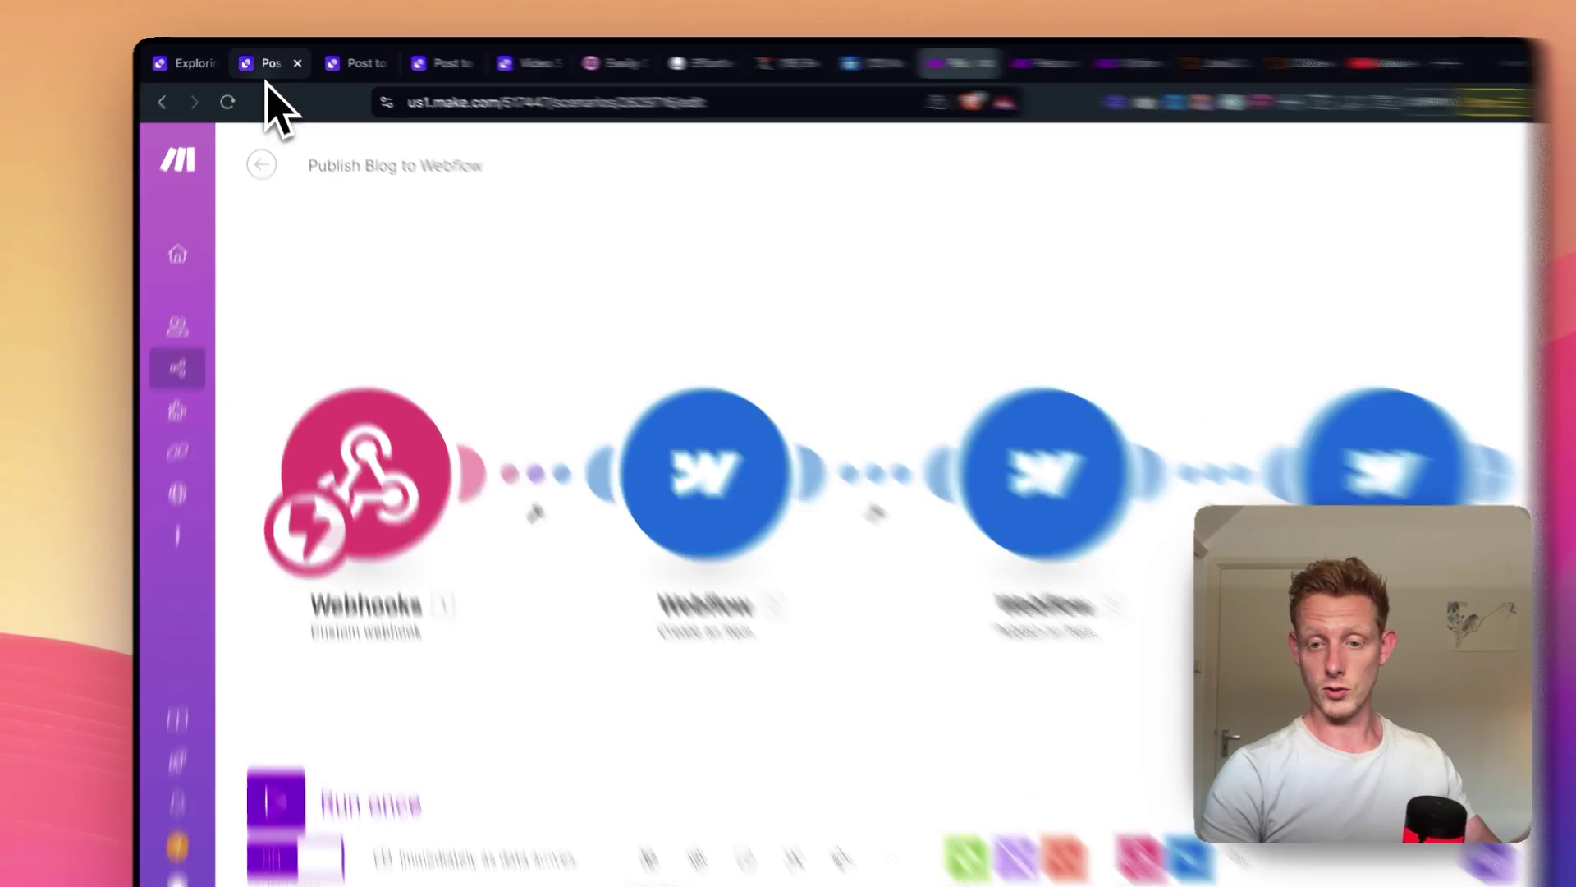
- Return to the Post to Webflow (Make.com) tool in Relevance AI and show its overview
left_click(271, 61)
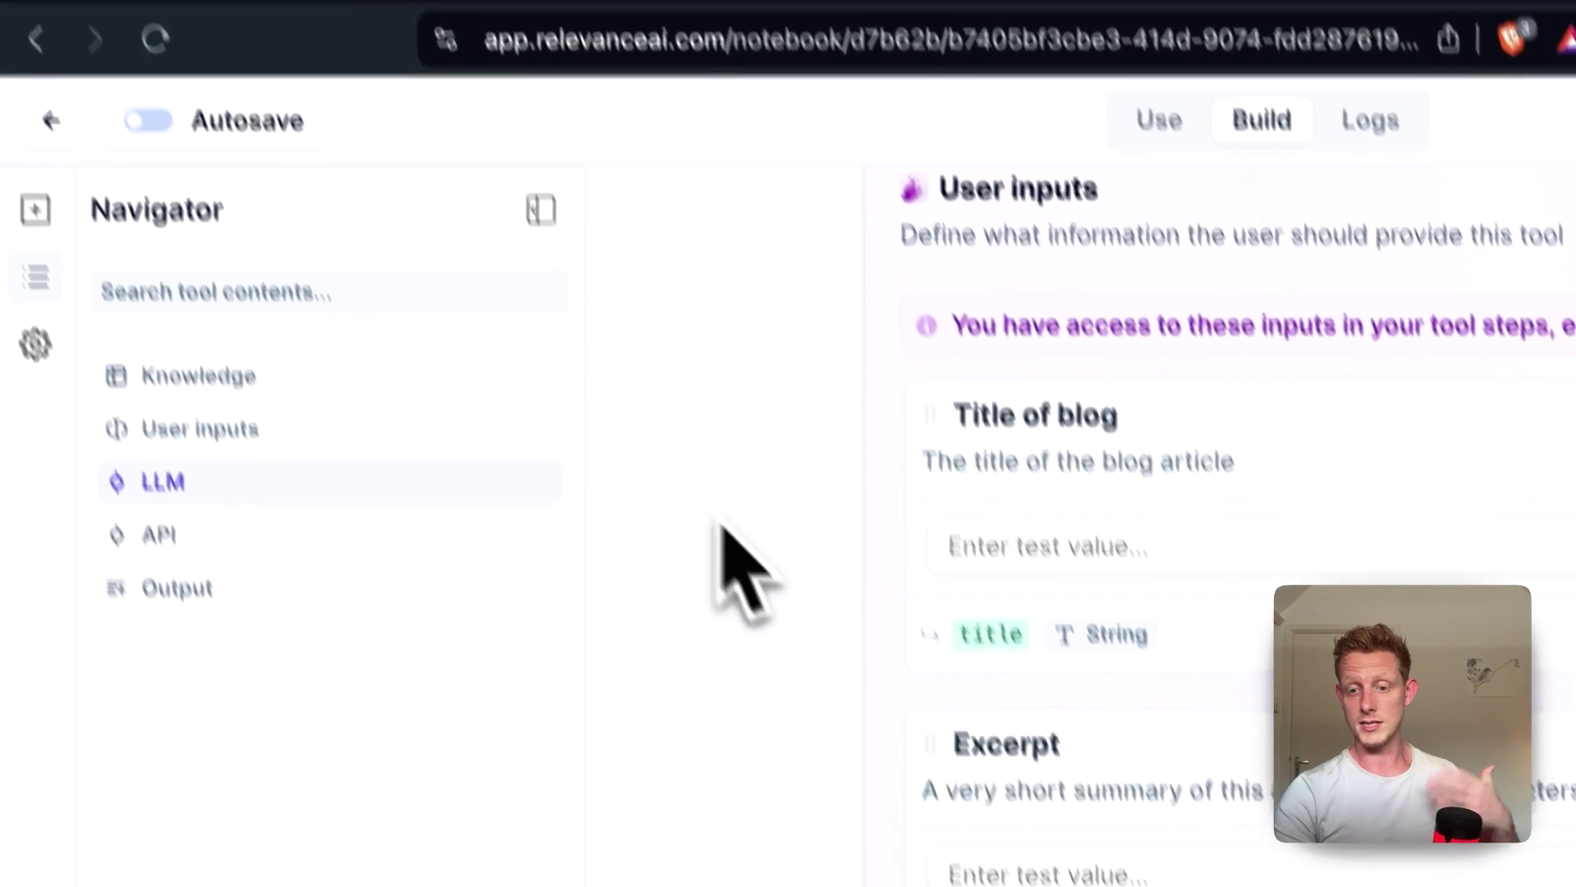
scroll(727, 658, "up", 5)
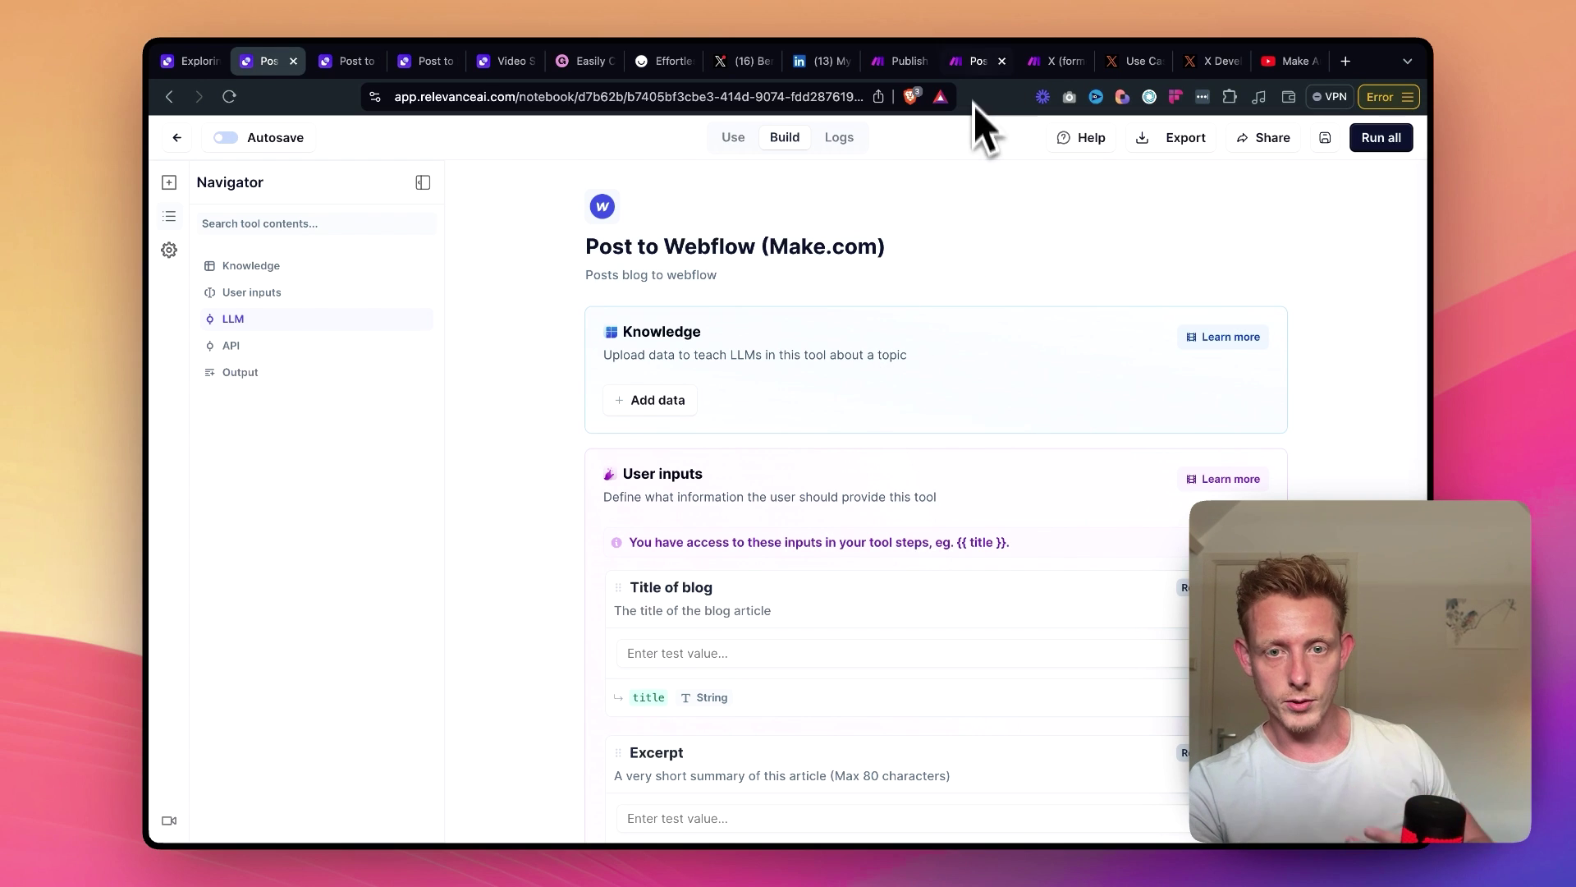
- Switch to the Post on X scenario in Make and inspect the Upload a Media module's connection and upload settings
left_click(1036, 62)
left_click(977, 61)
left_click_drag(788, 232, 1040, 255)
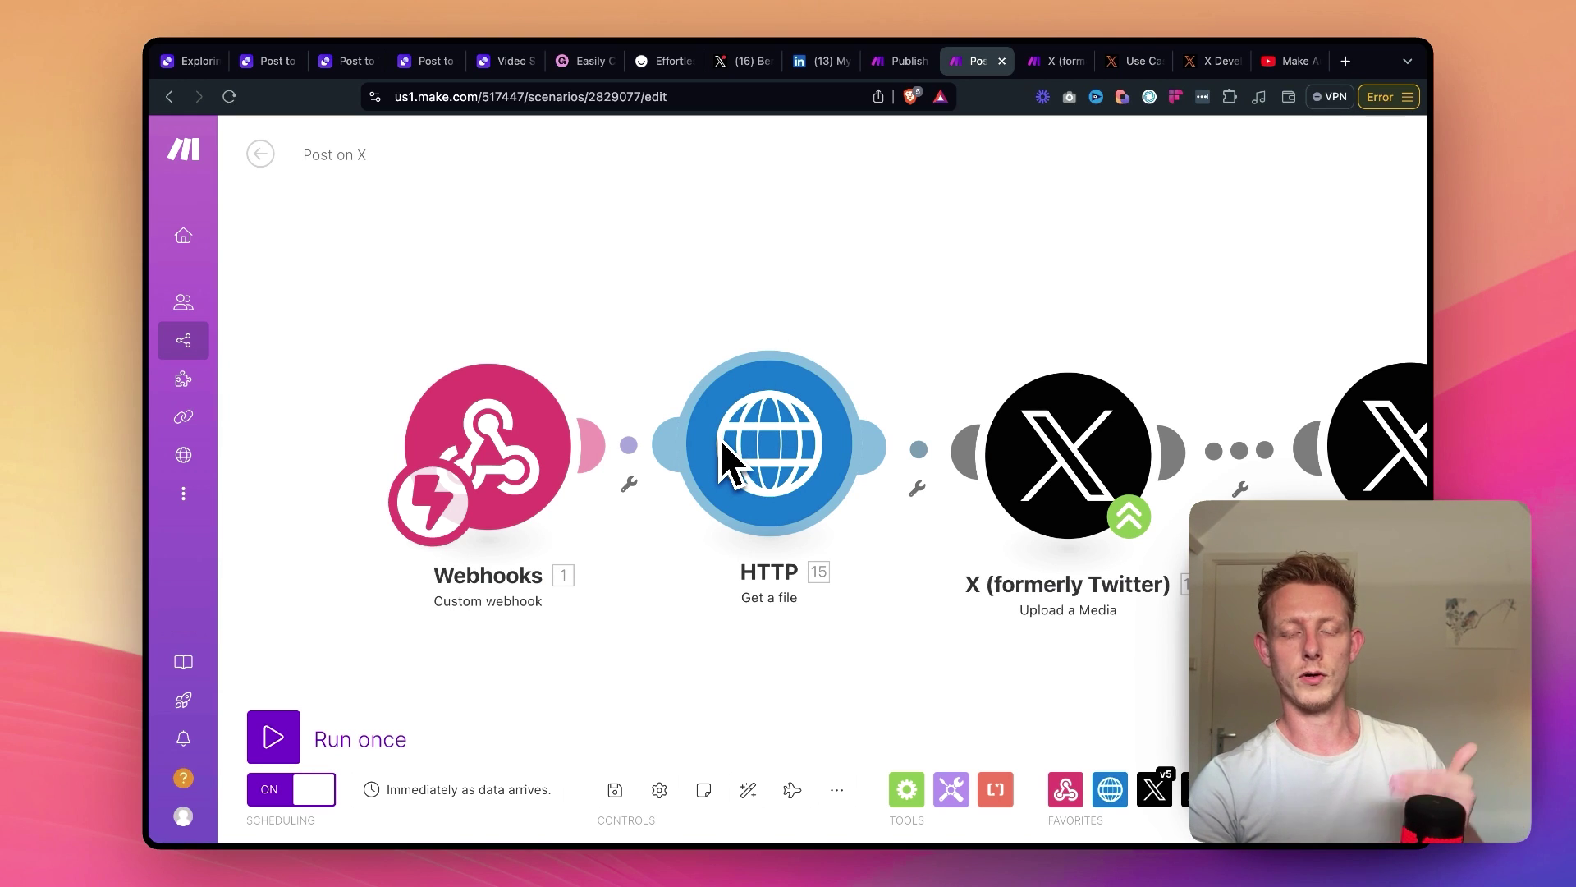
left_click_drag(796, 318, 644, 266)
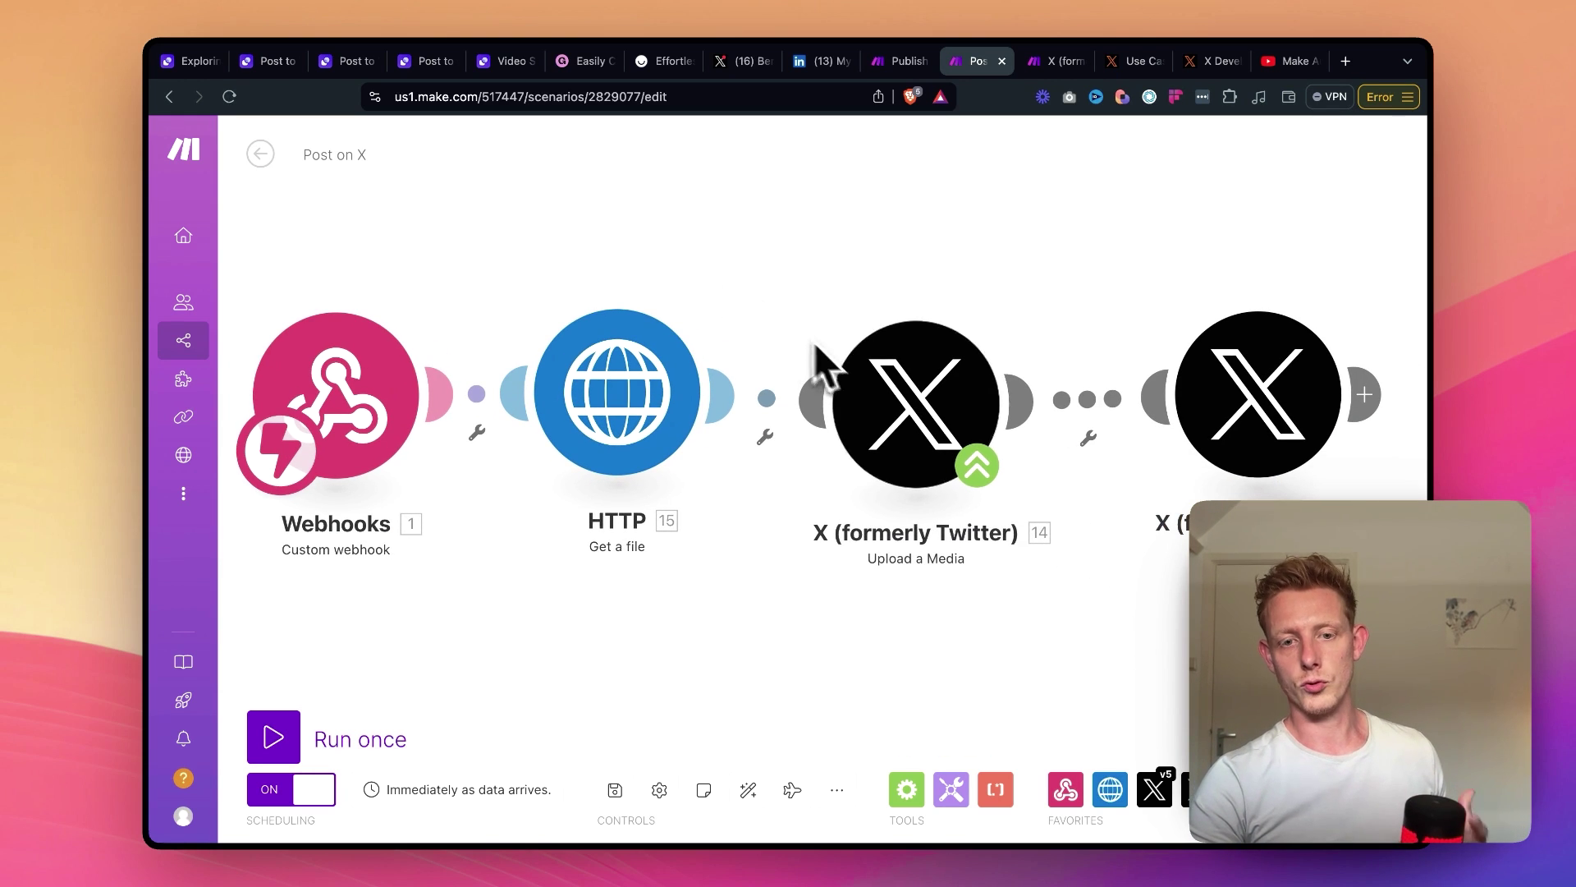
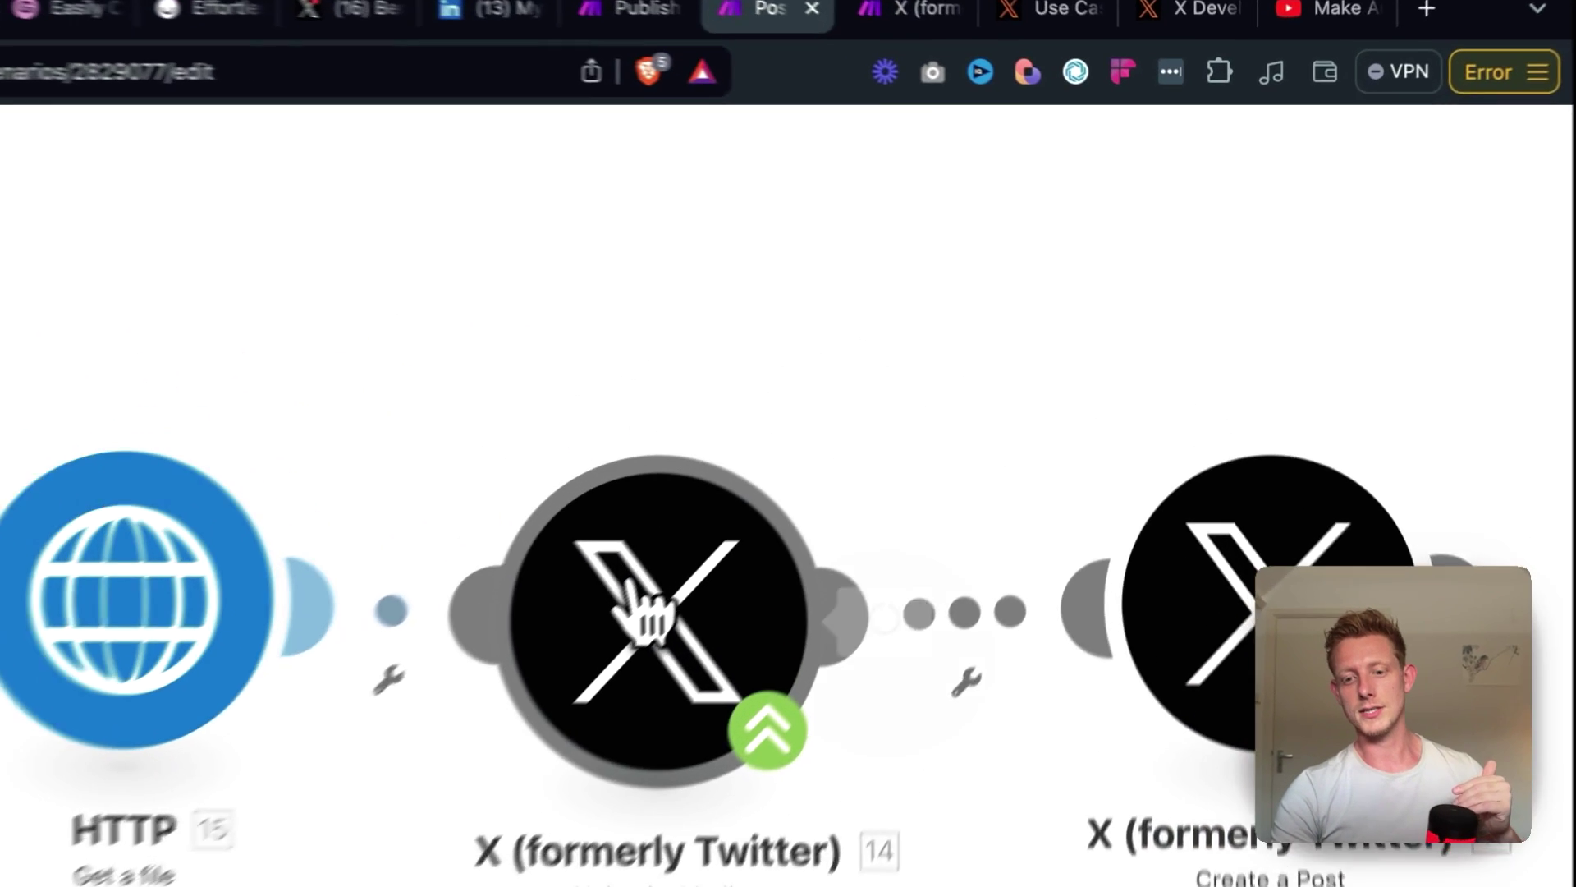
left_click(888, 394)
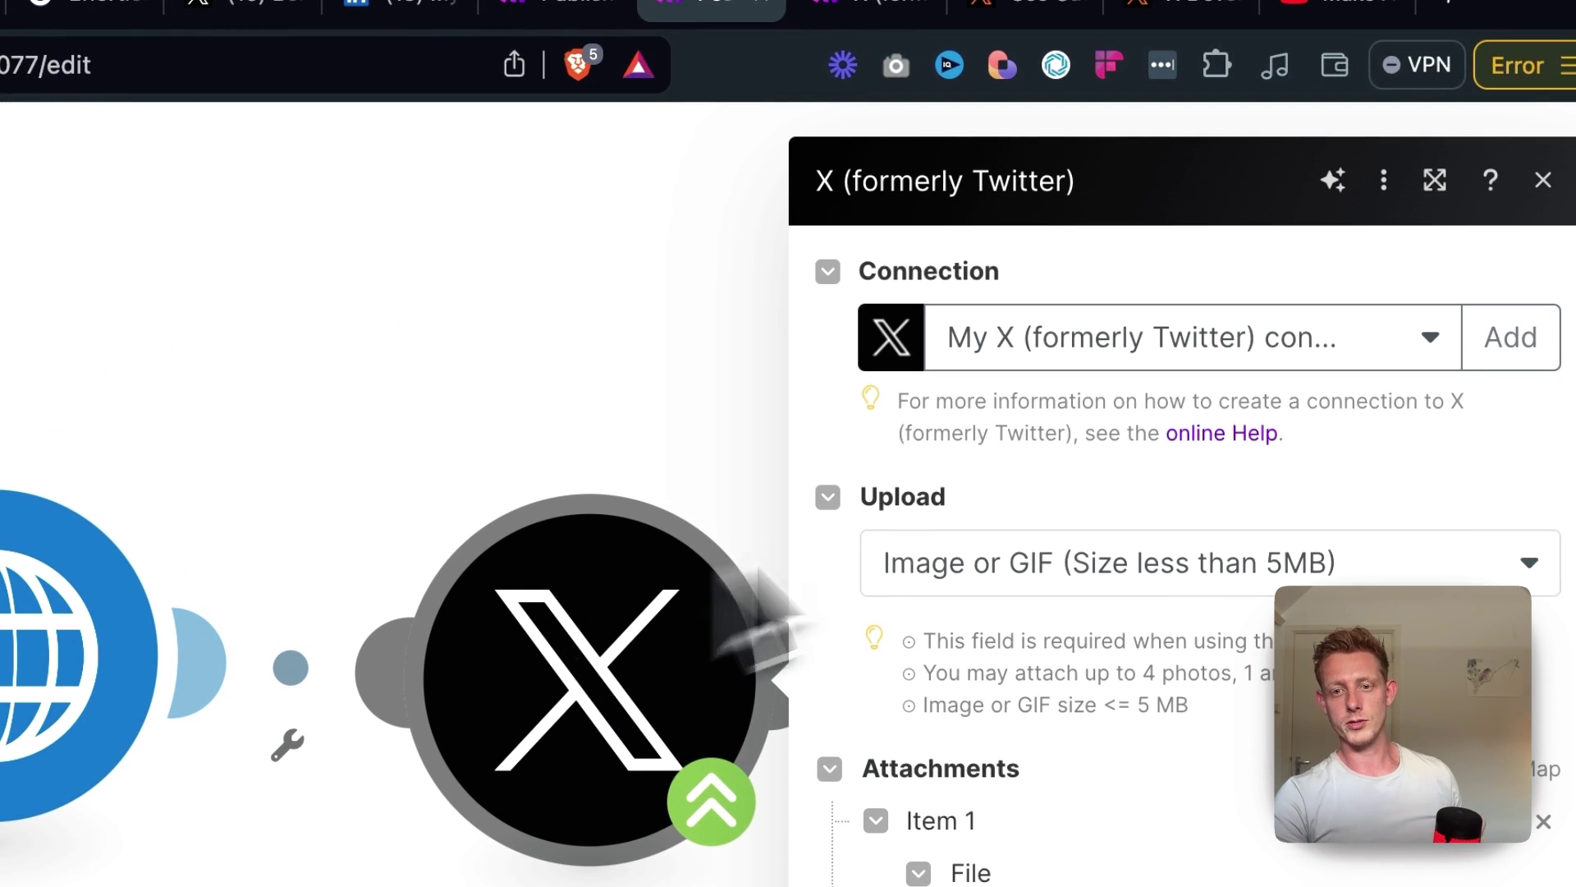
left_click(662, 394)
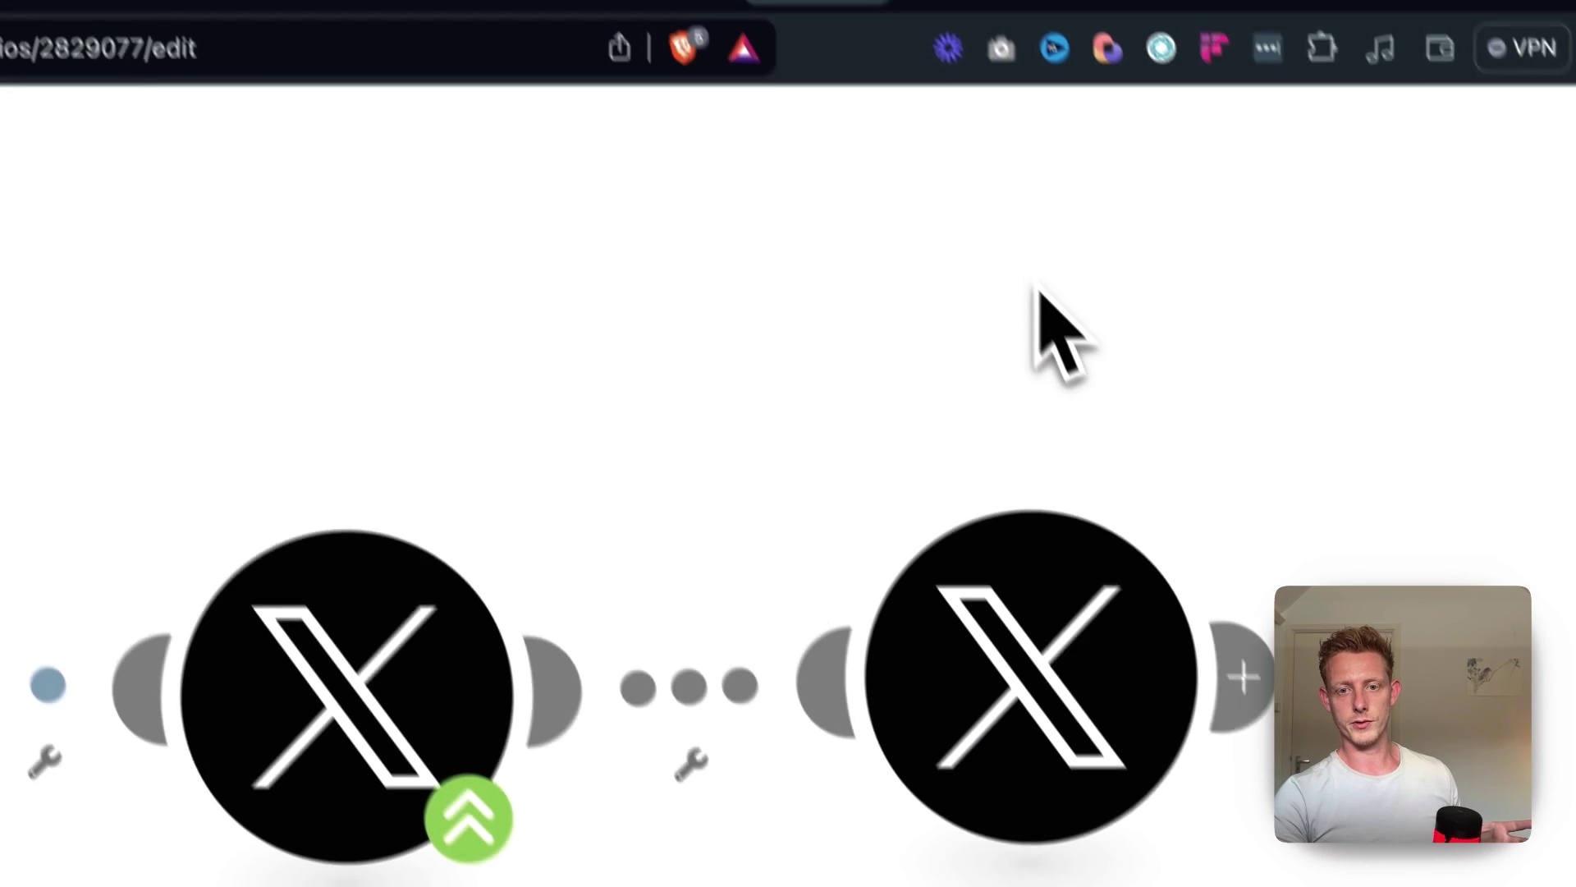
- Add an X (formerly Twitter) v6 Create a Post module to the scenario as a demonstration and delete it
left_click(972, 74)
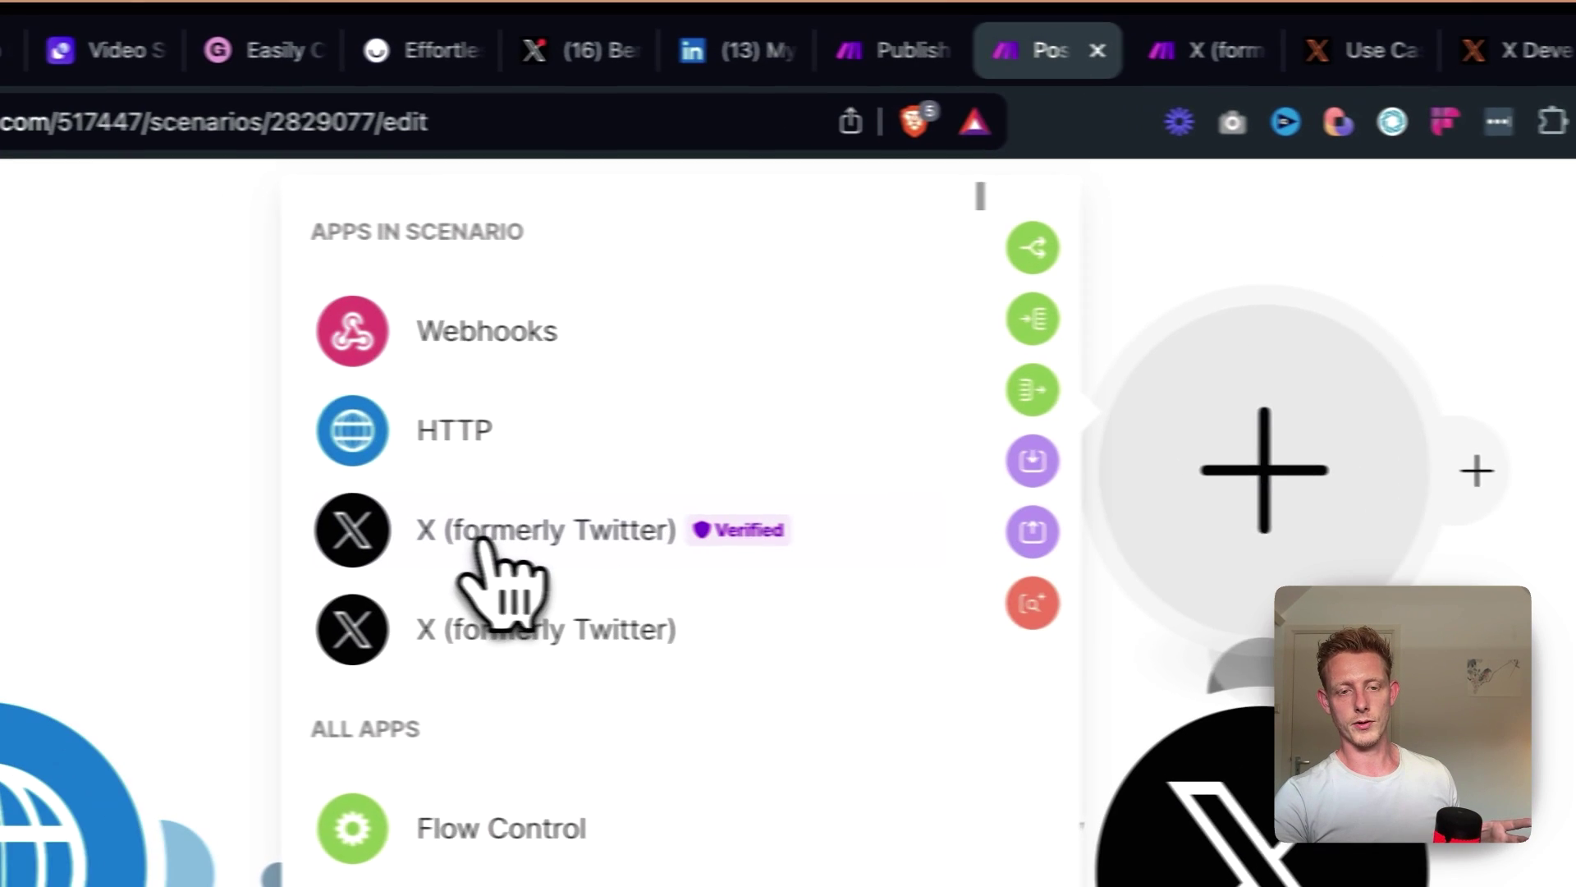
left_click(275, 521)
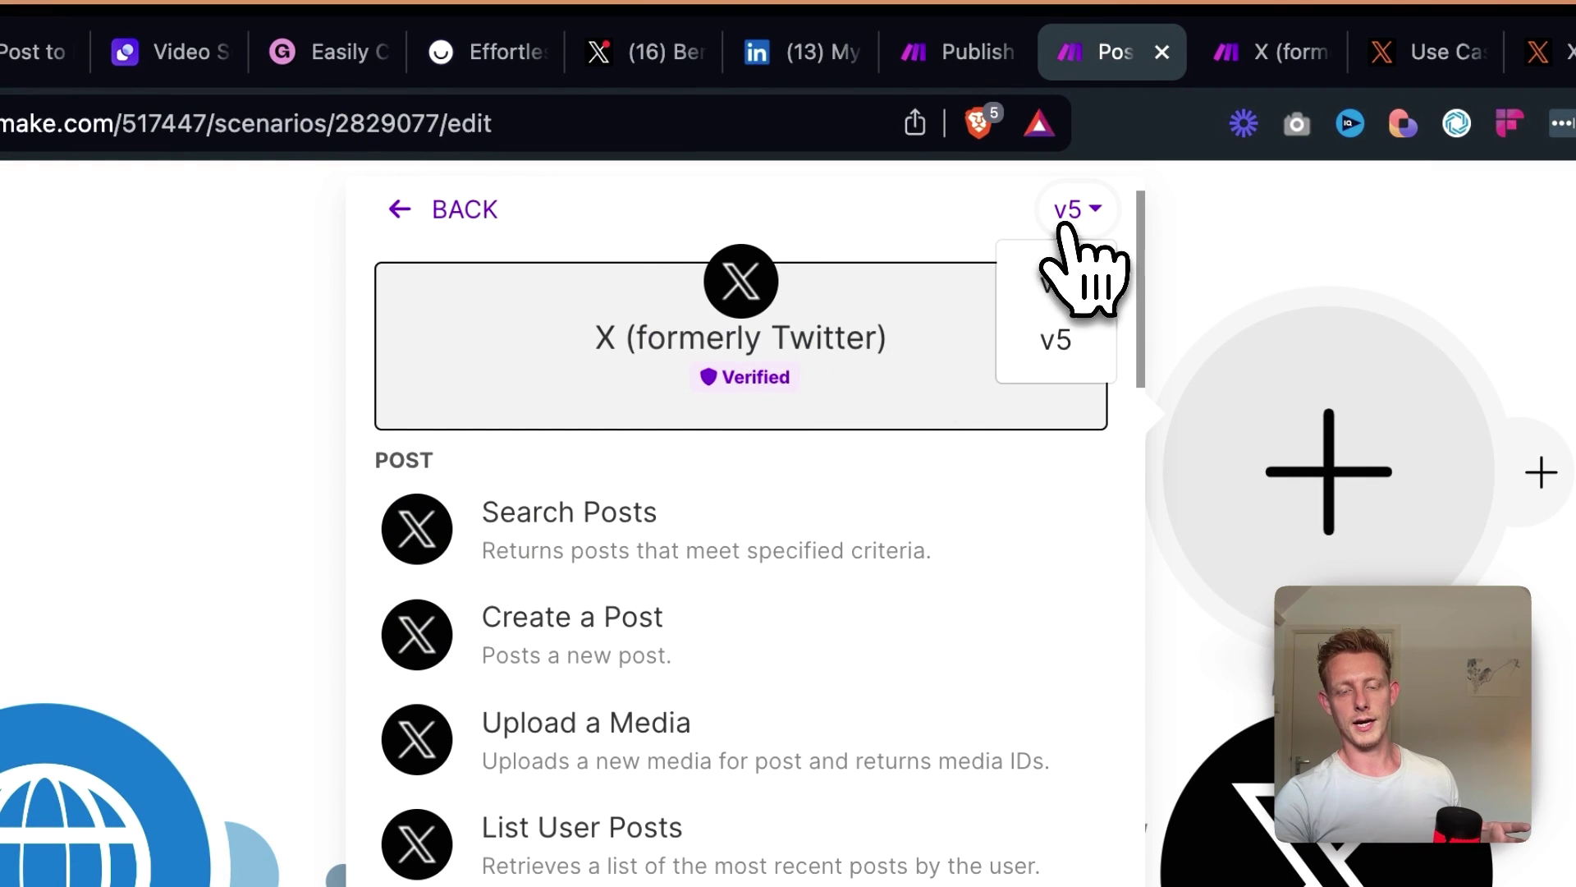
left_click(1063, 305)
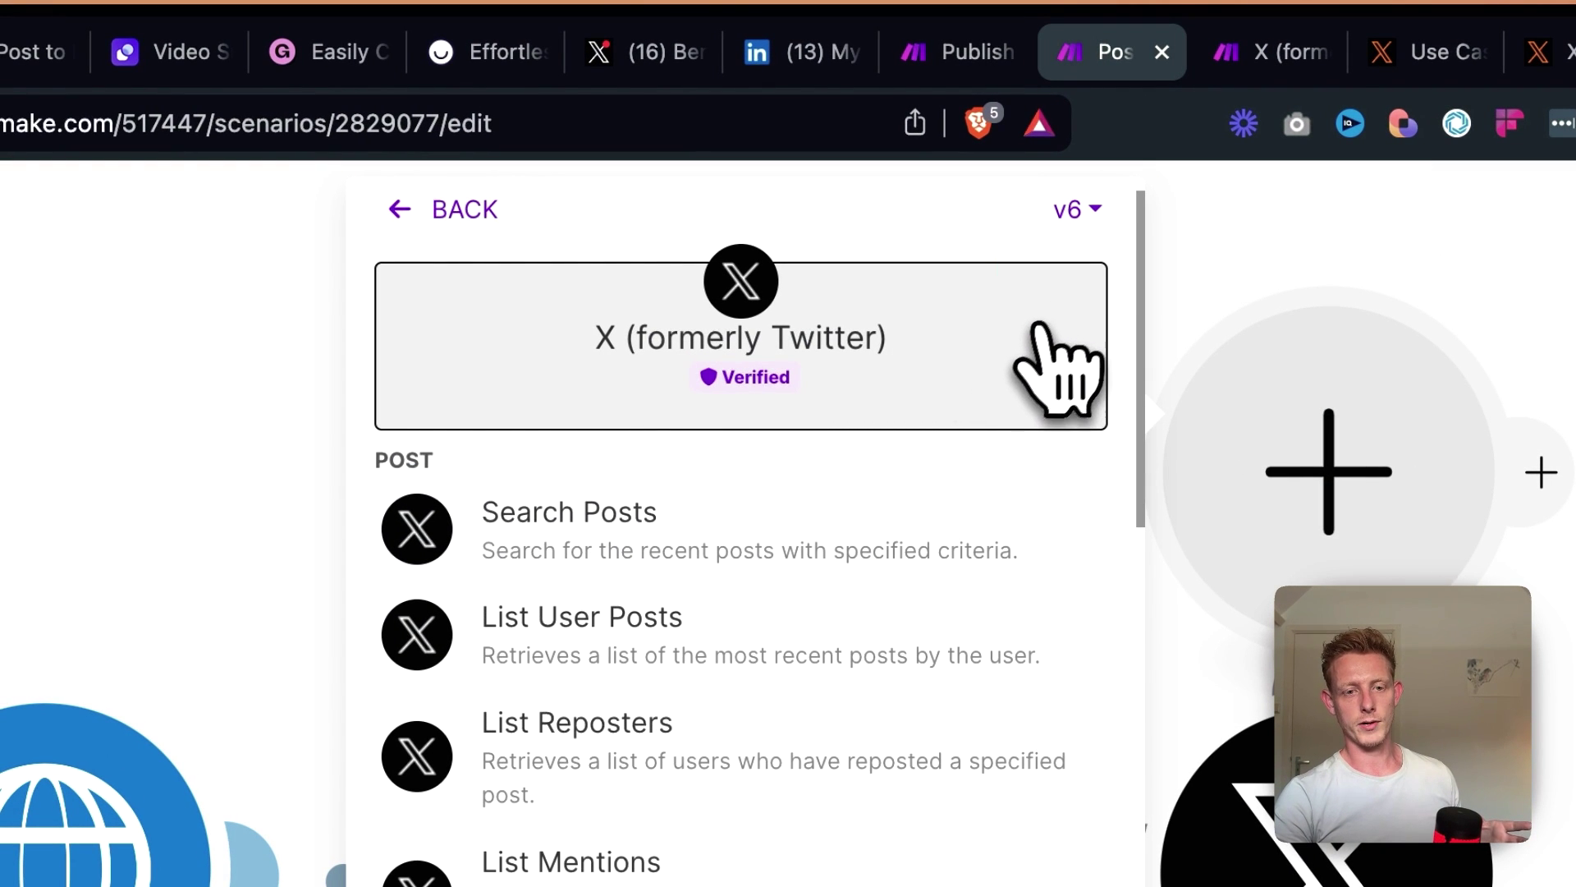
scroll(1009, 365, "down", 3)
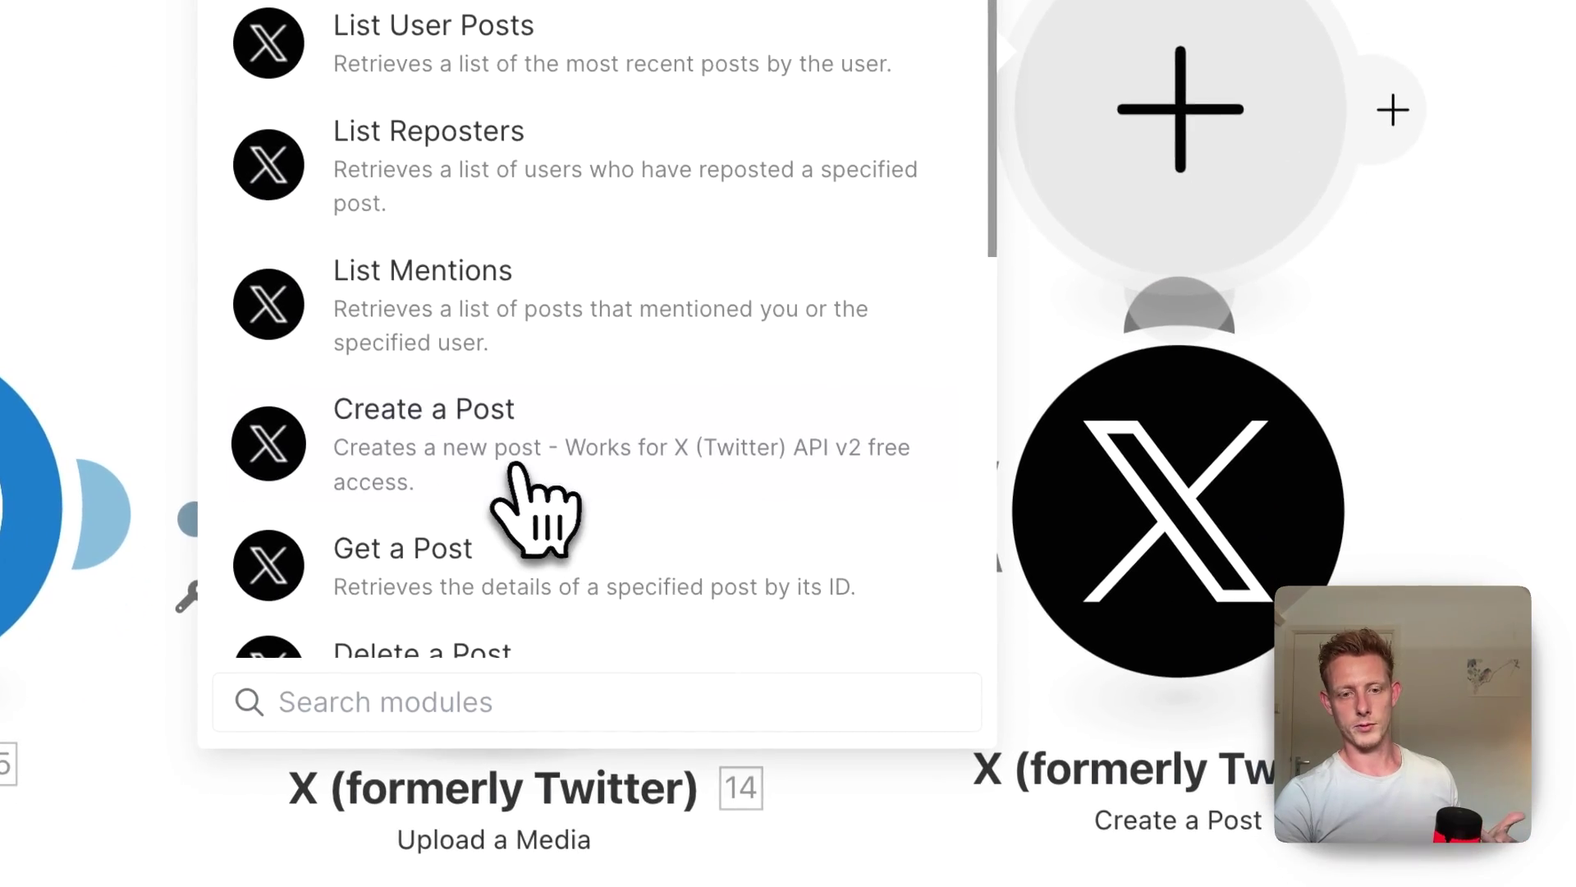
left_click(509, 466)
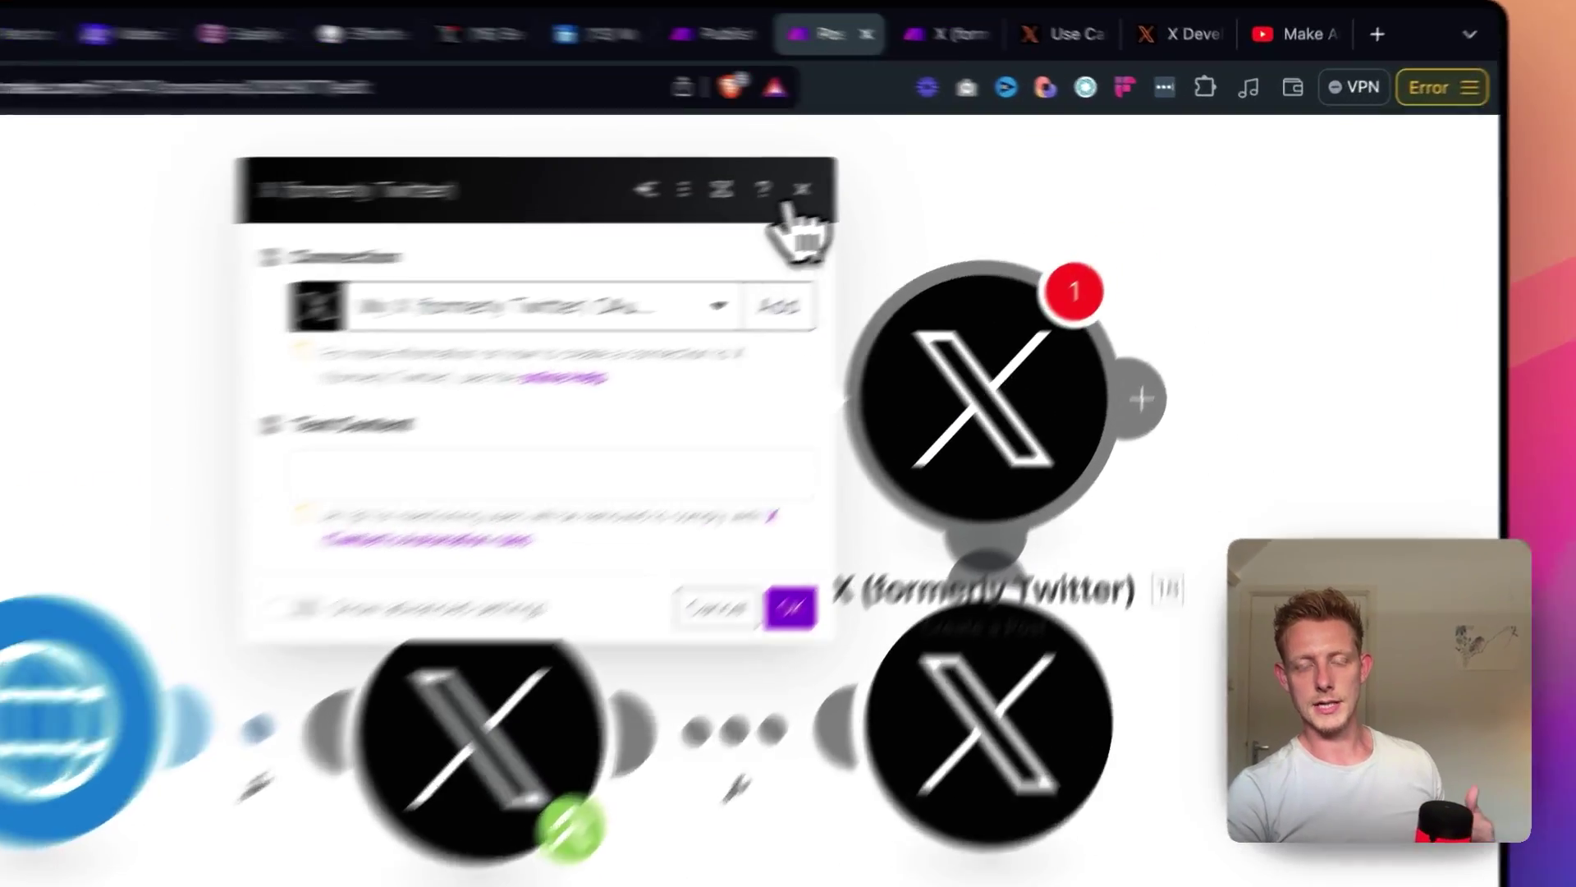
left_click(739, 249)
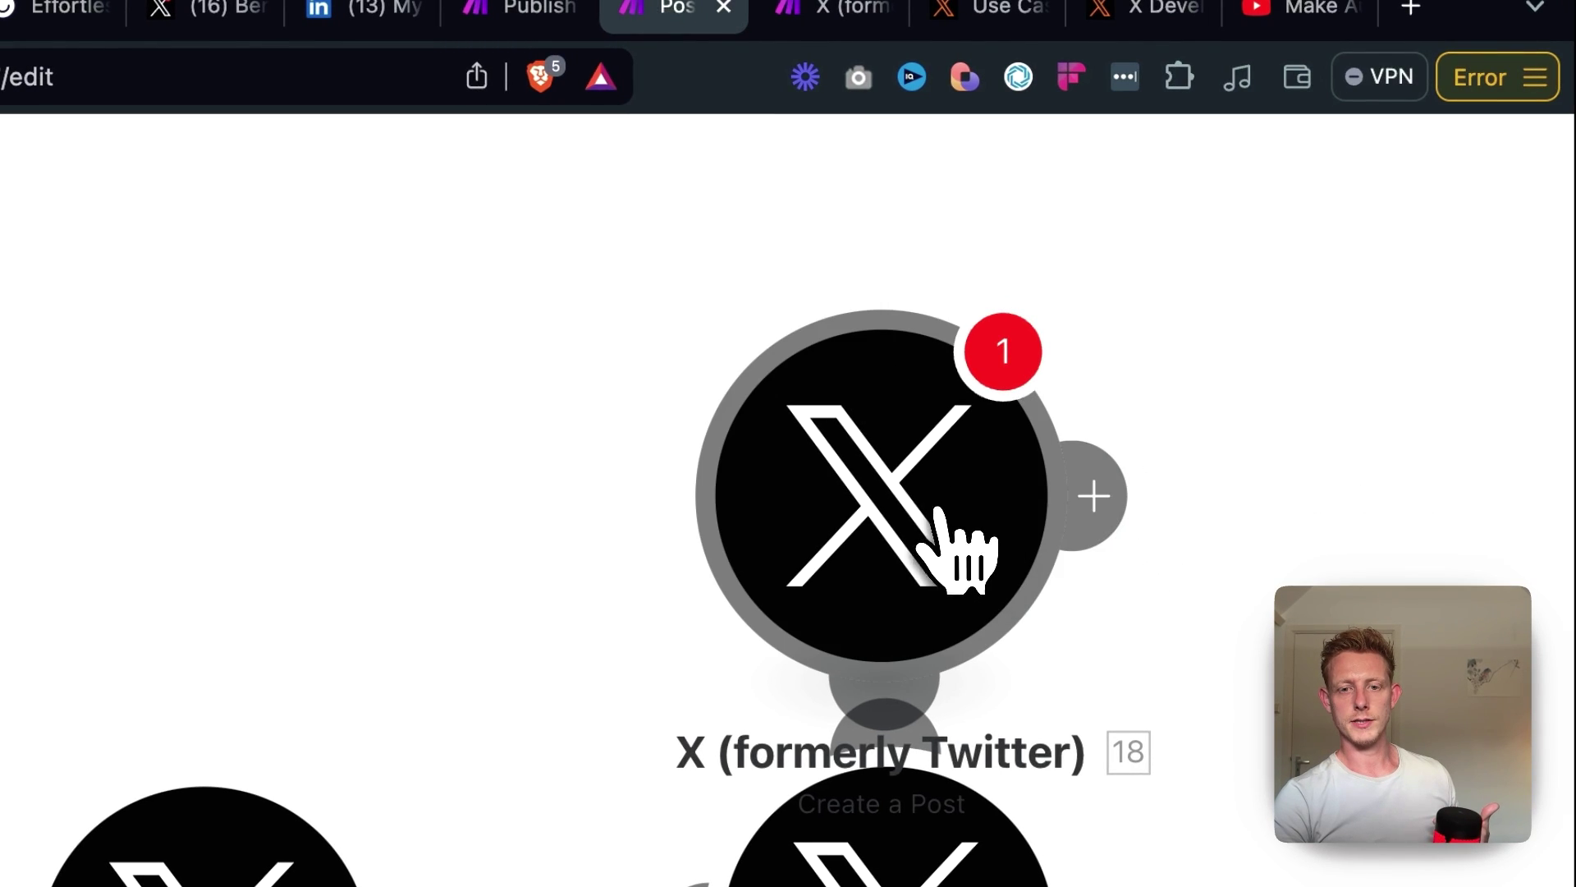
right_click(941, 508)
left_click(1114, 886)
- Start a new connection in the existing X Create a Post module and examine its Client ID and Client Secret fields
left_click(1009, 886)
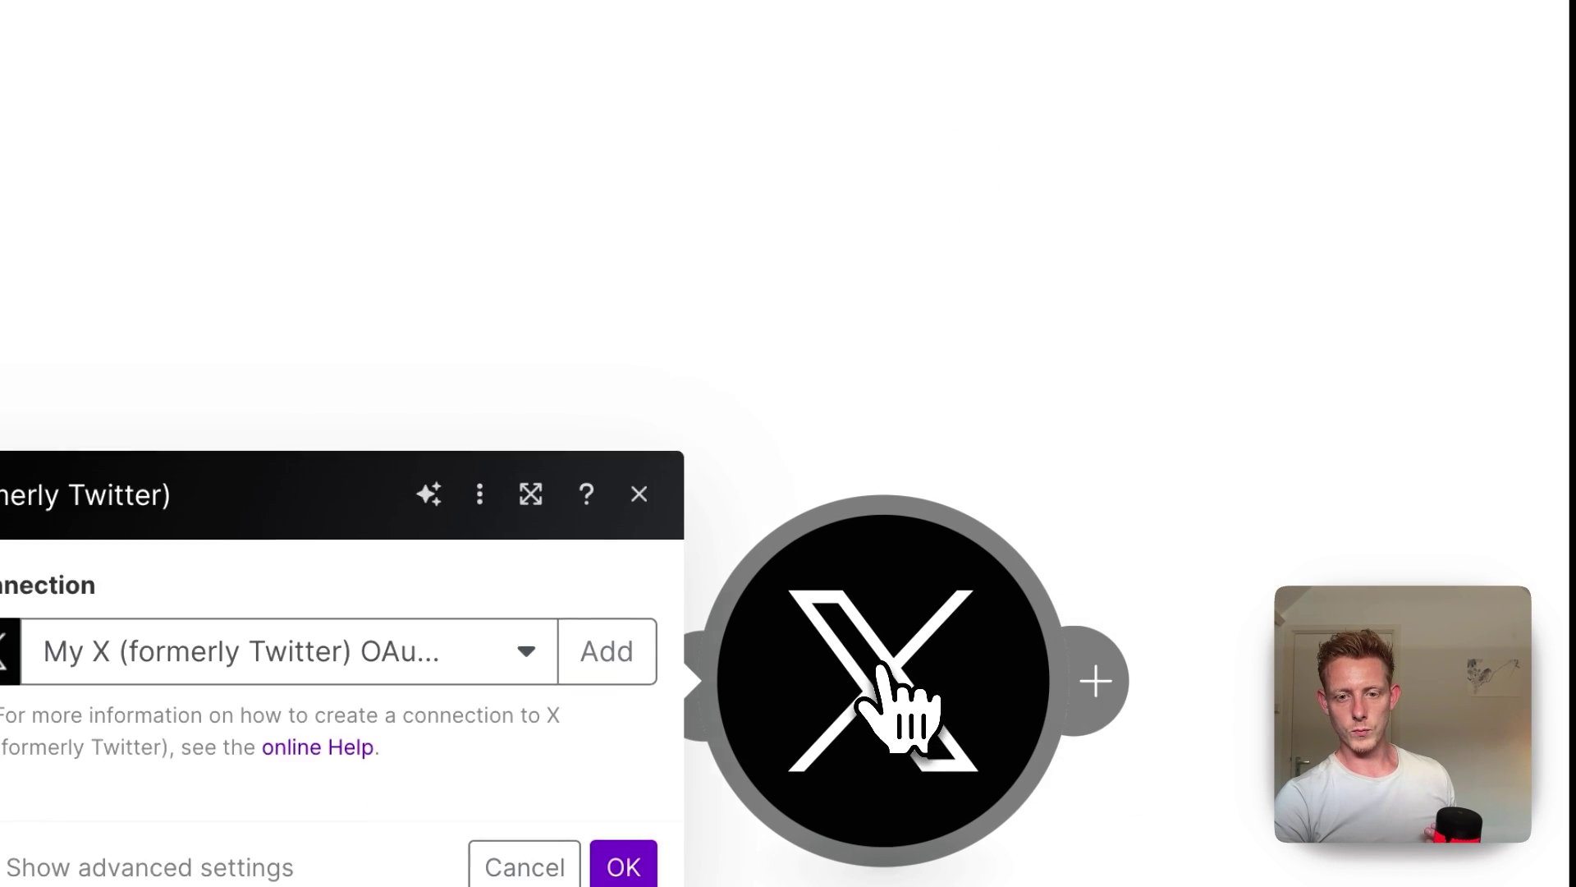
left_click(598, 80)
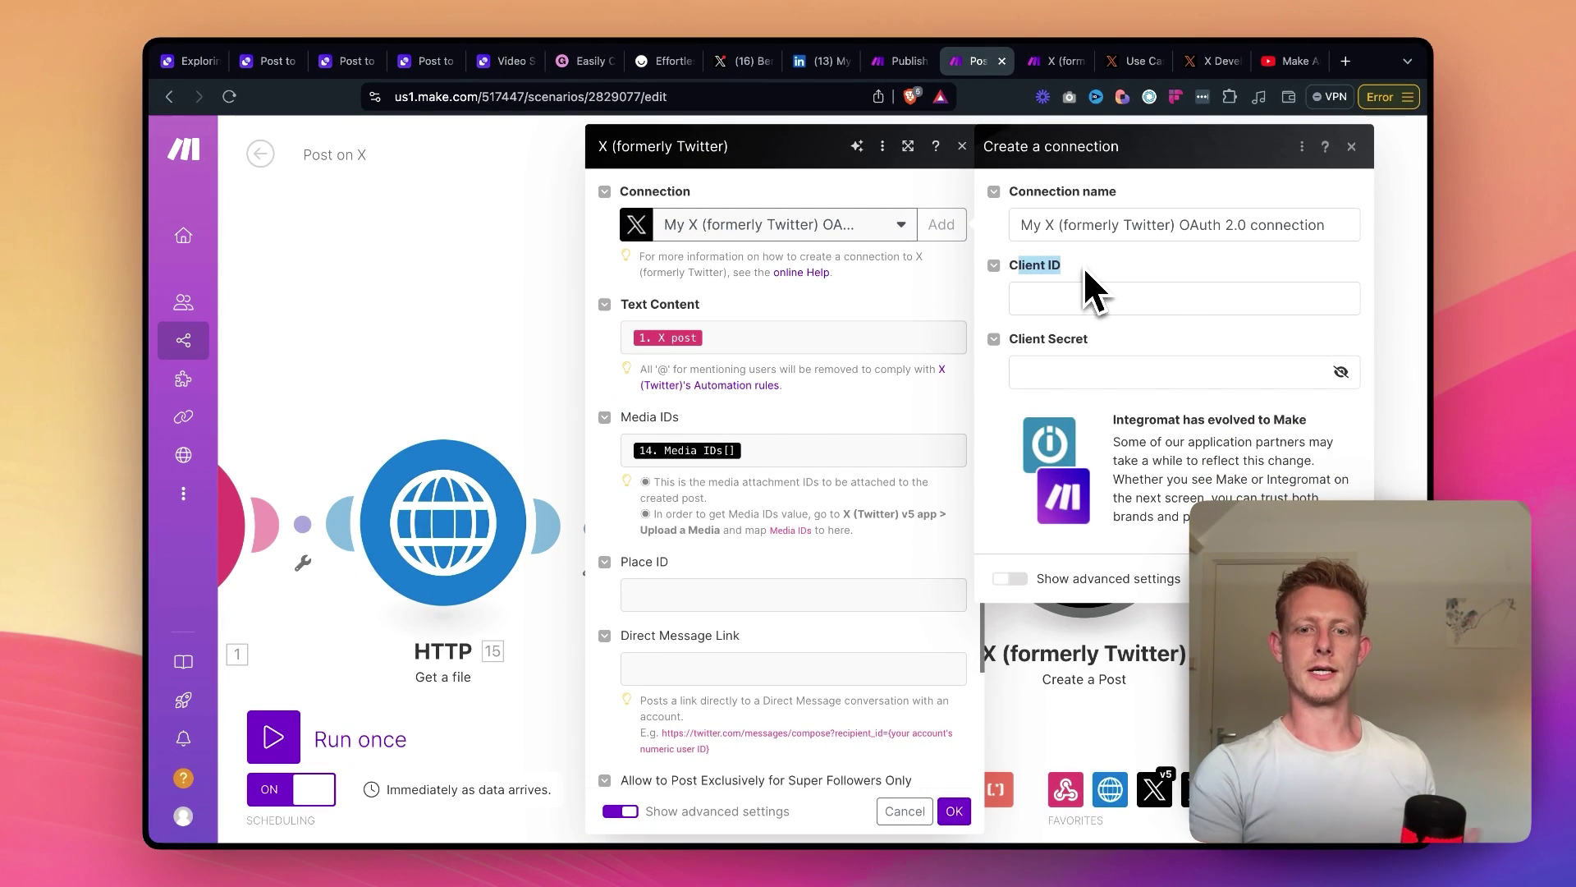
left_click(1072, 343)
left_click(1073, 344)
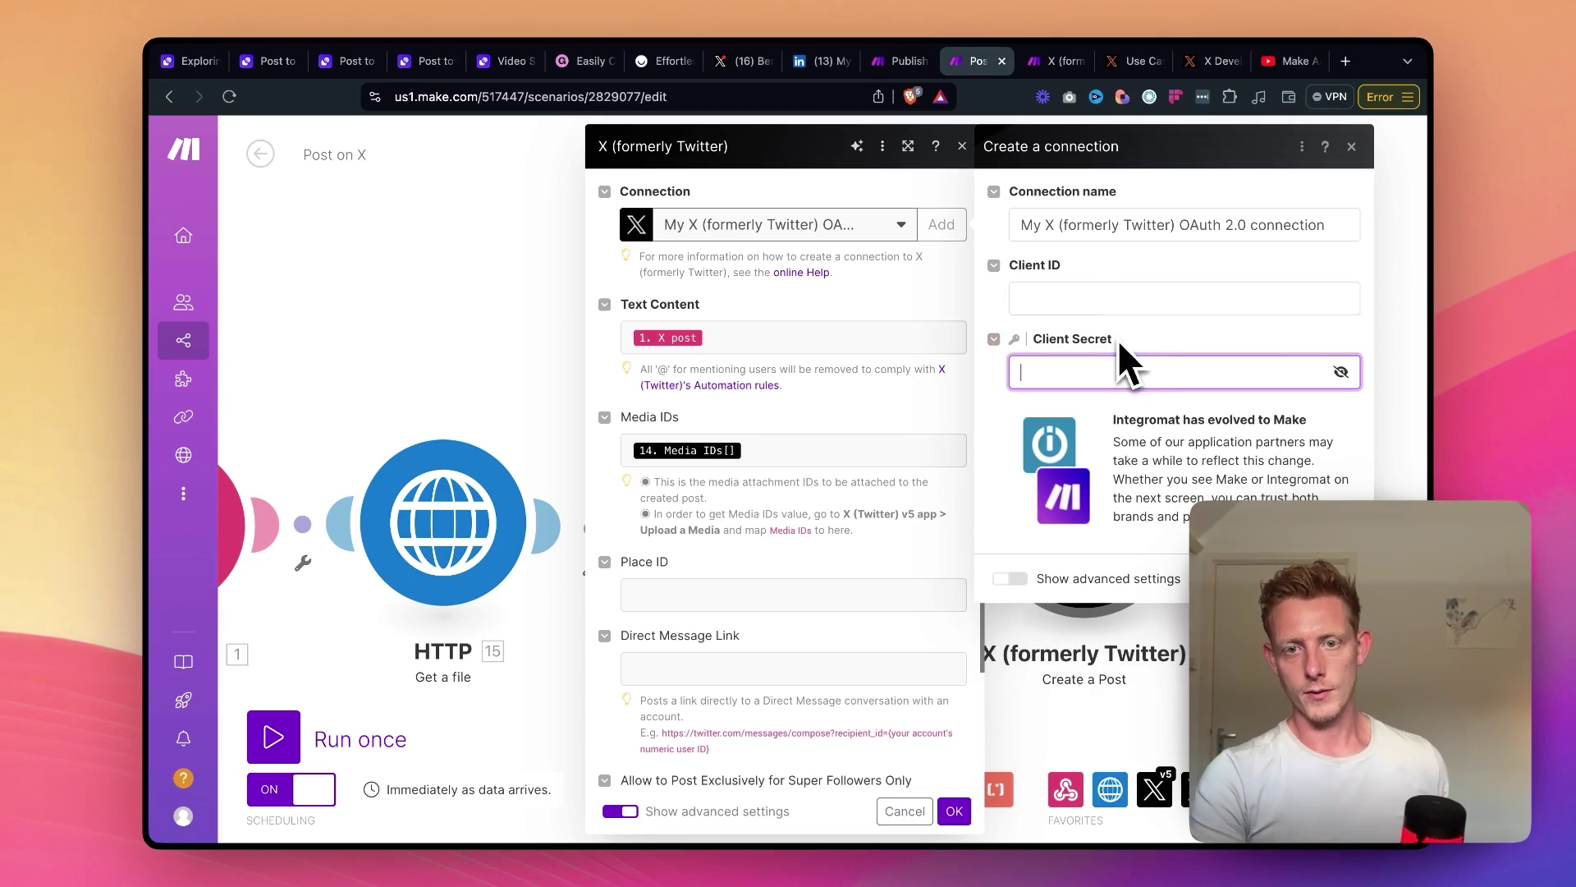
- Switch to the X Developer Portal and open the Projects & Apps overview, the default project and its app's settings
left_click(1192, 63)
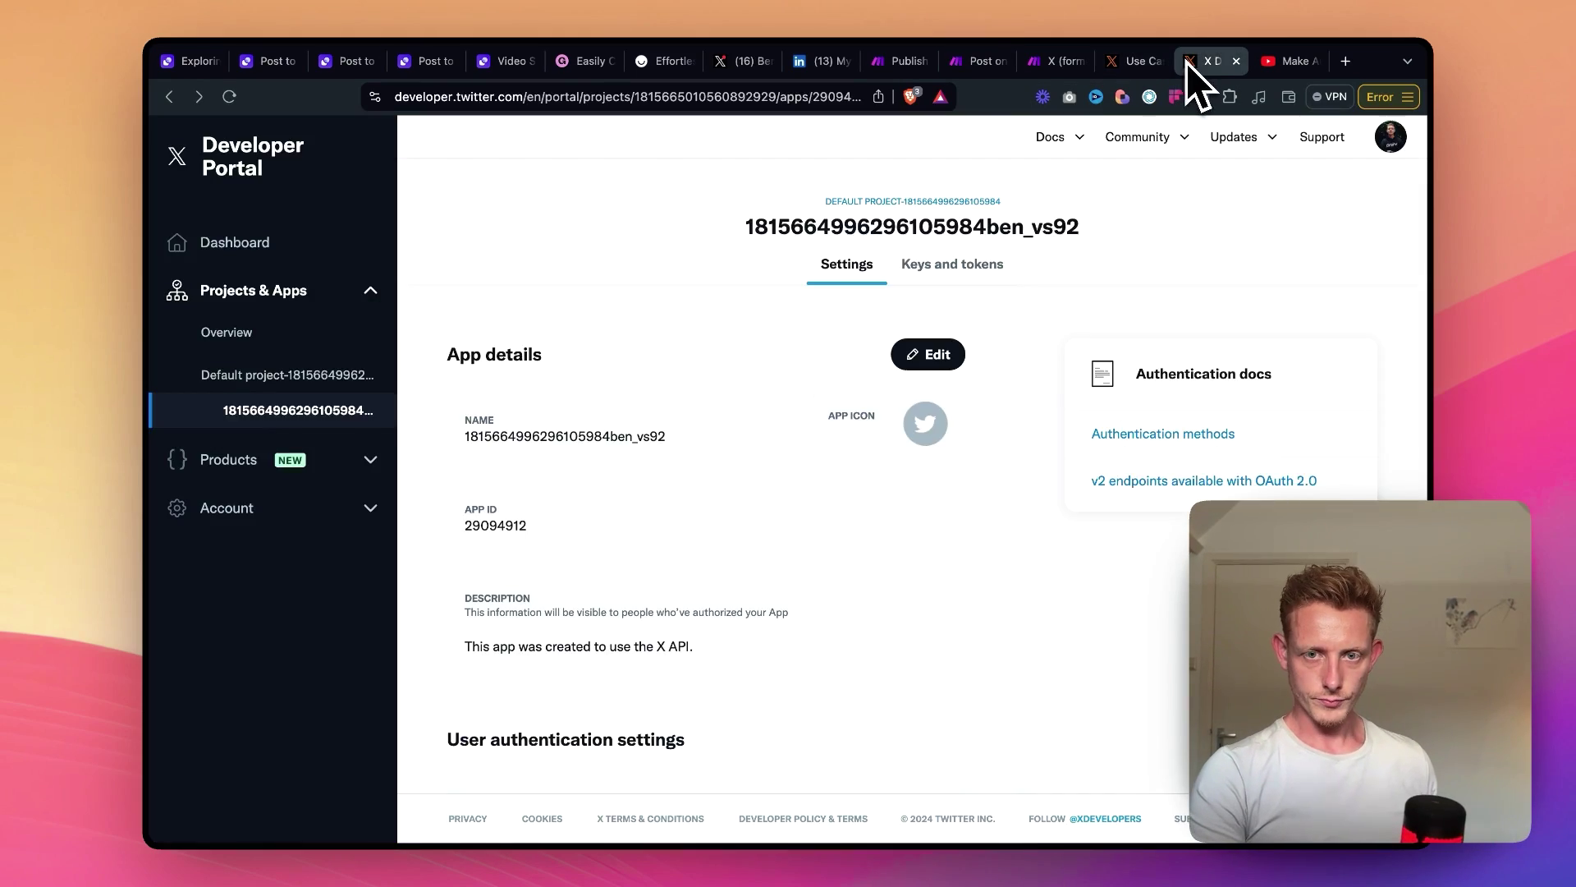
left_click(1132, 62)
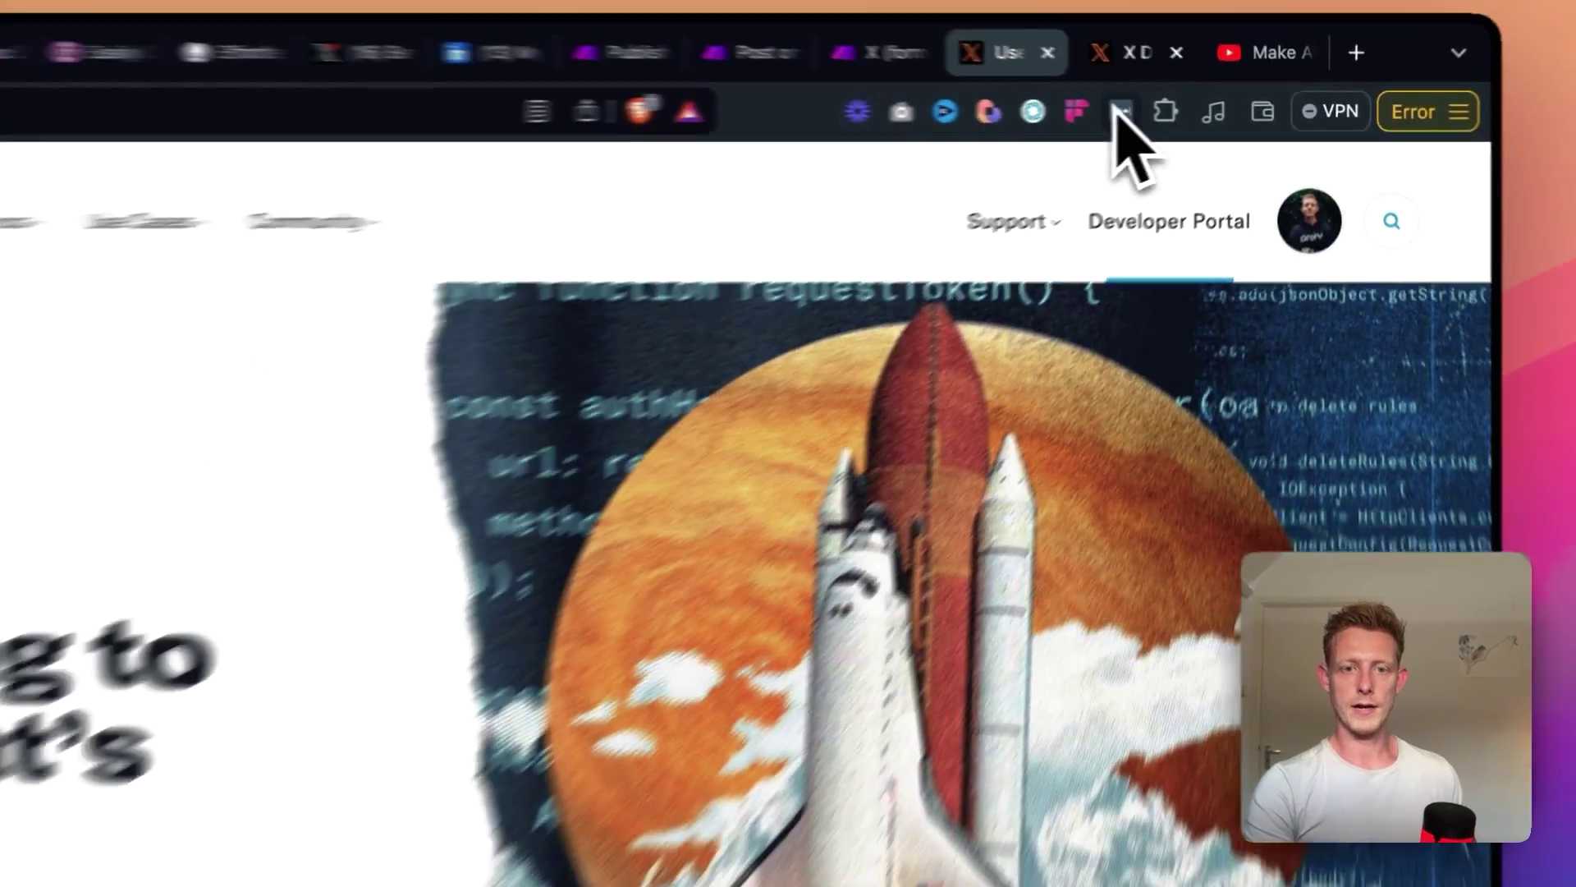
left_click(1126, 141)
left_click(262, 338)
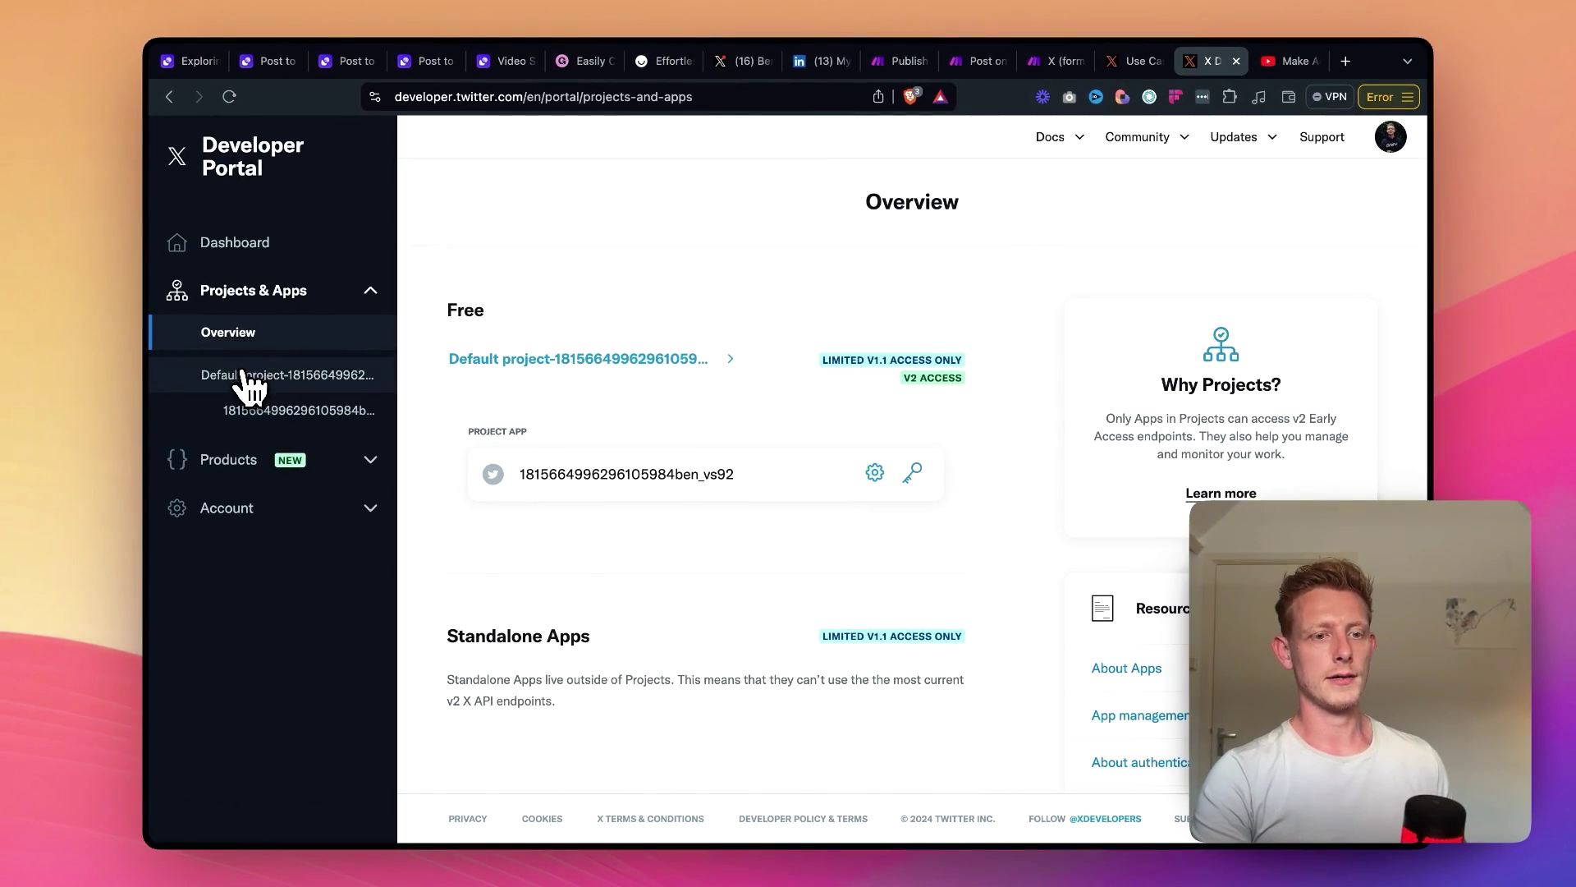
left_click(245, 375)
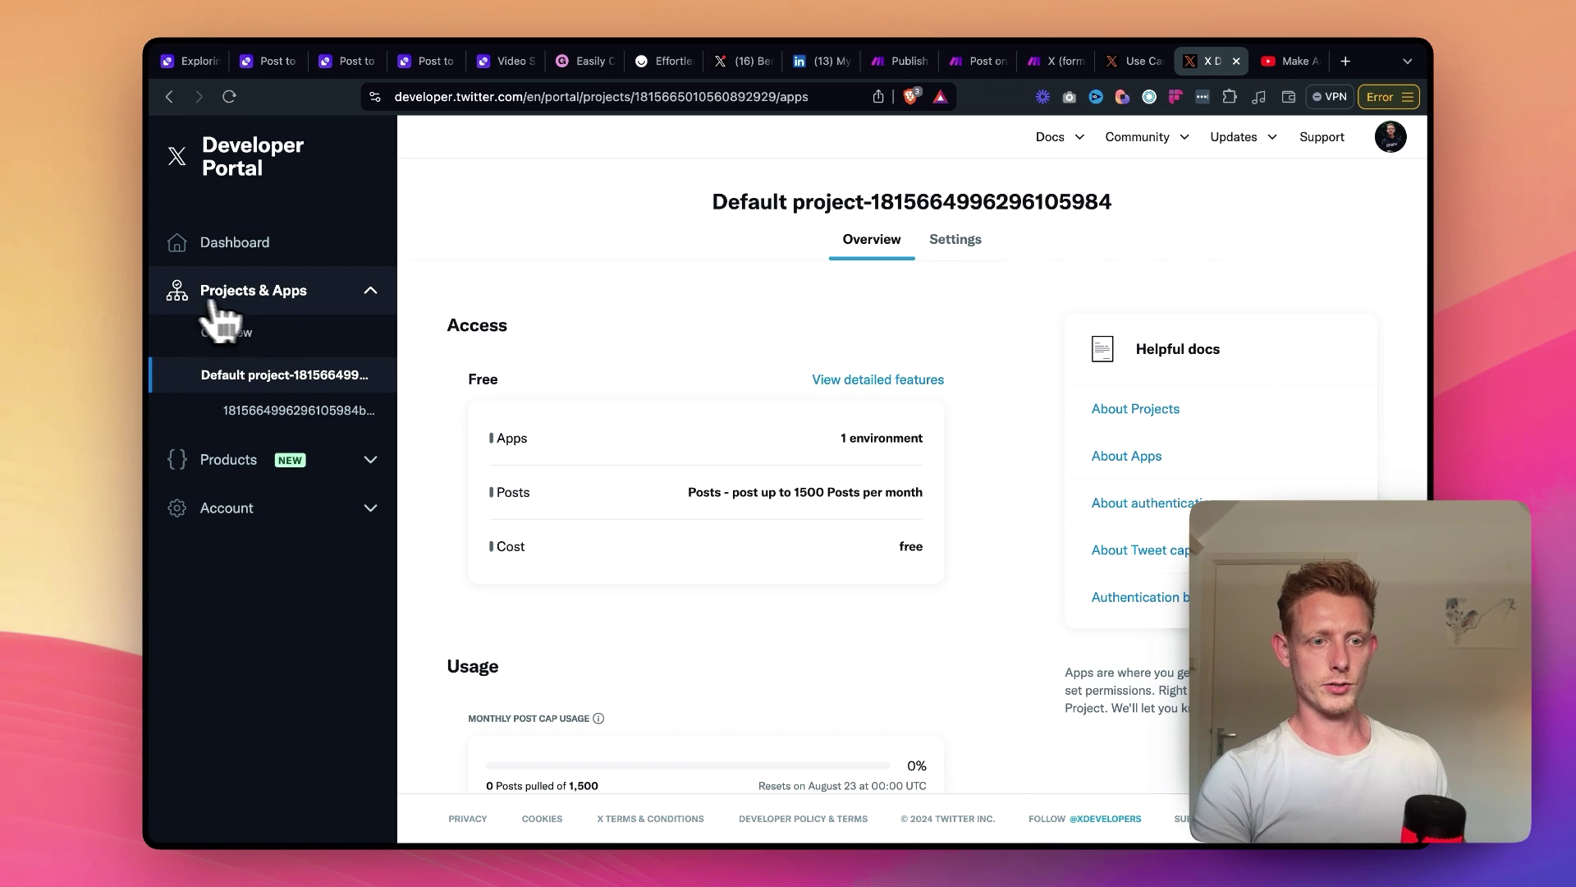
left_click(311, 414)
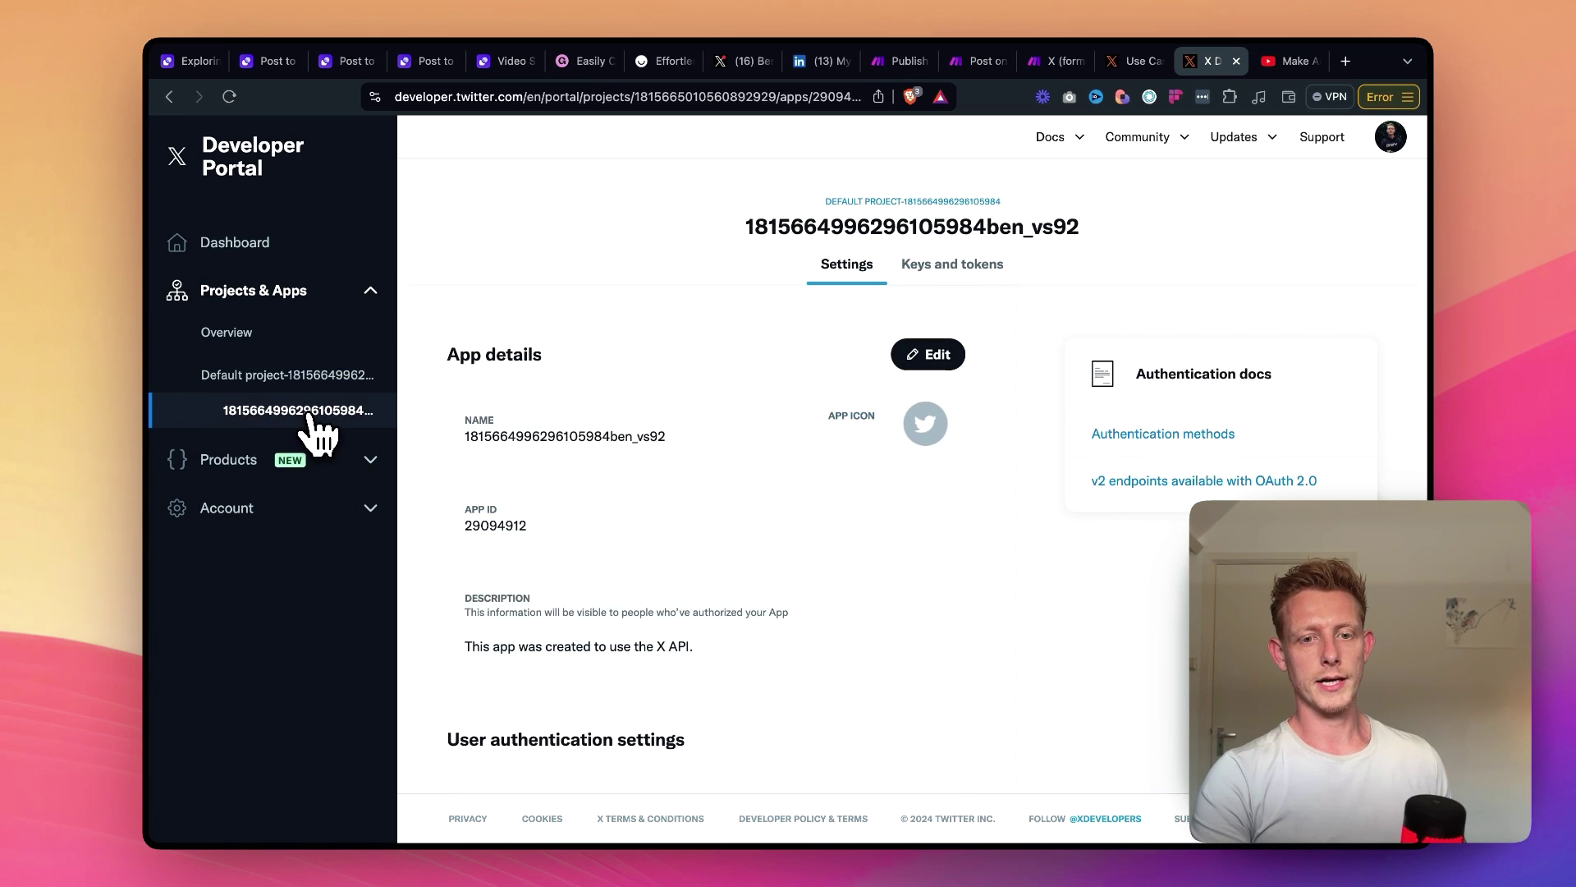
scroll(911, 425, "down", 2)
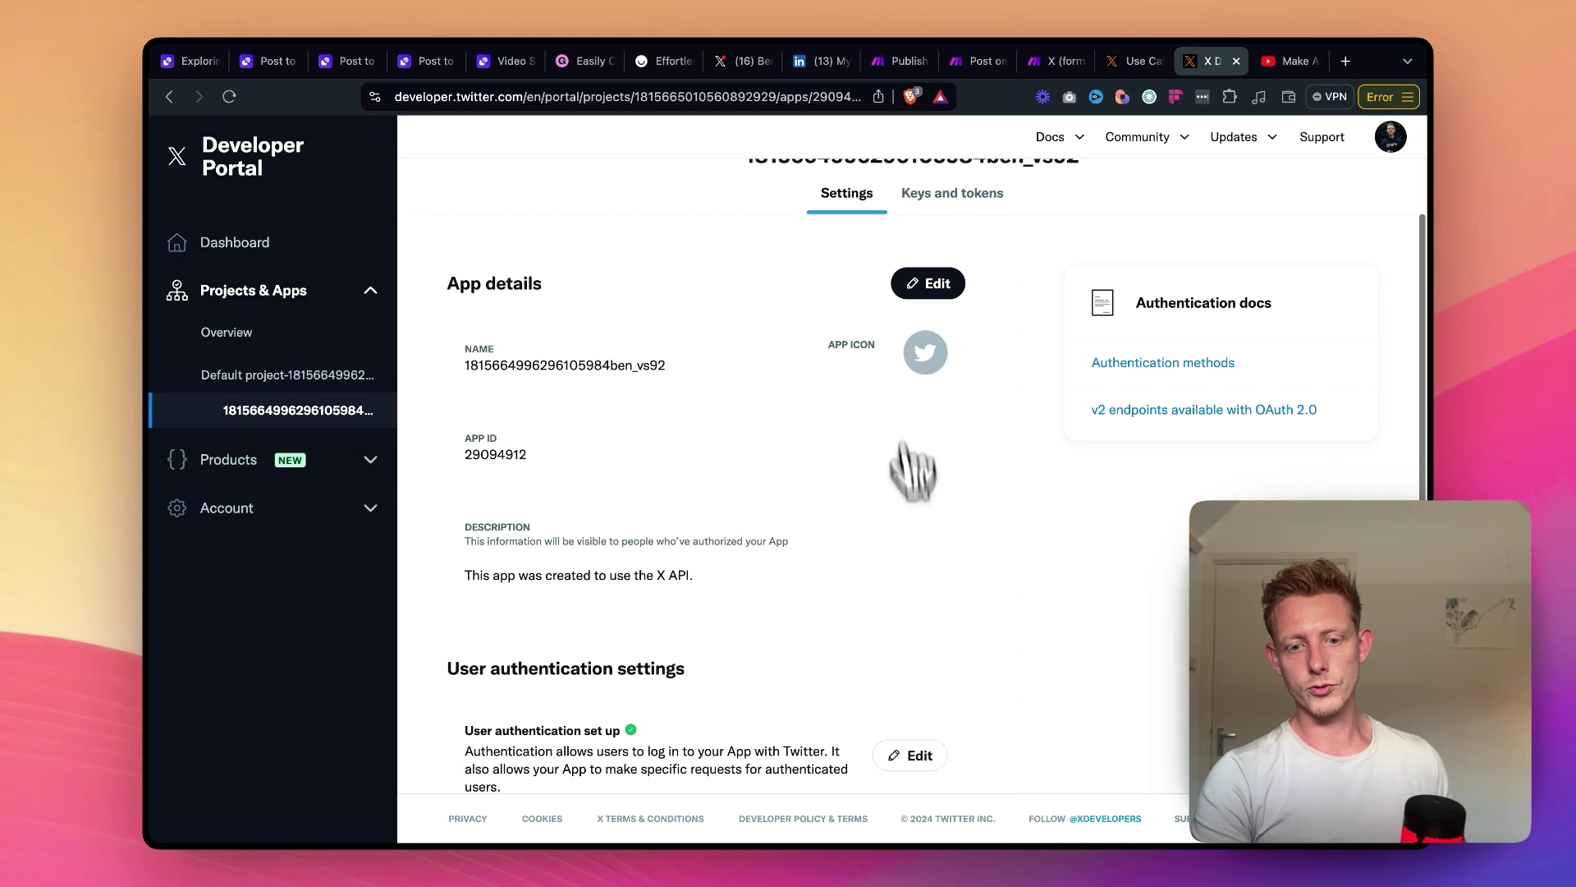
- Open the app's user authentication settings for editing and review the App permissions and Type of App choices
left_click(913, 756)
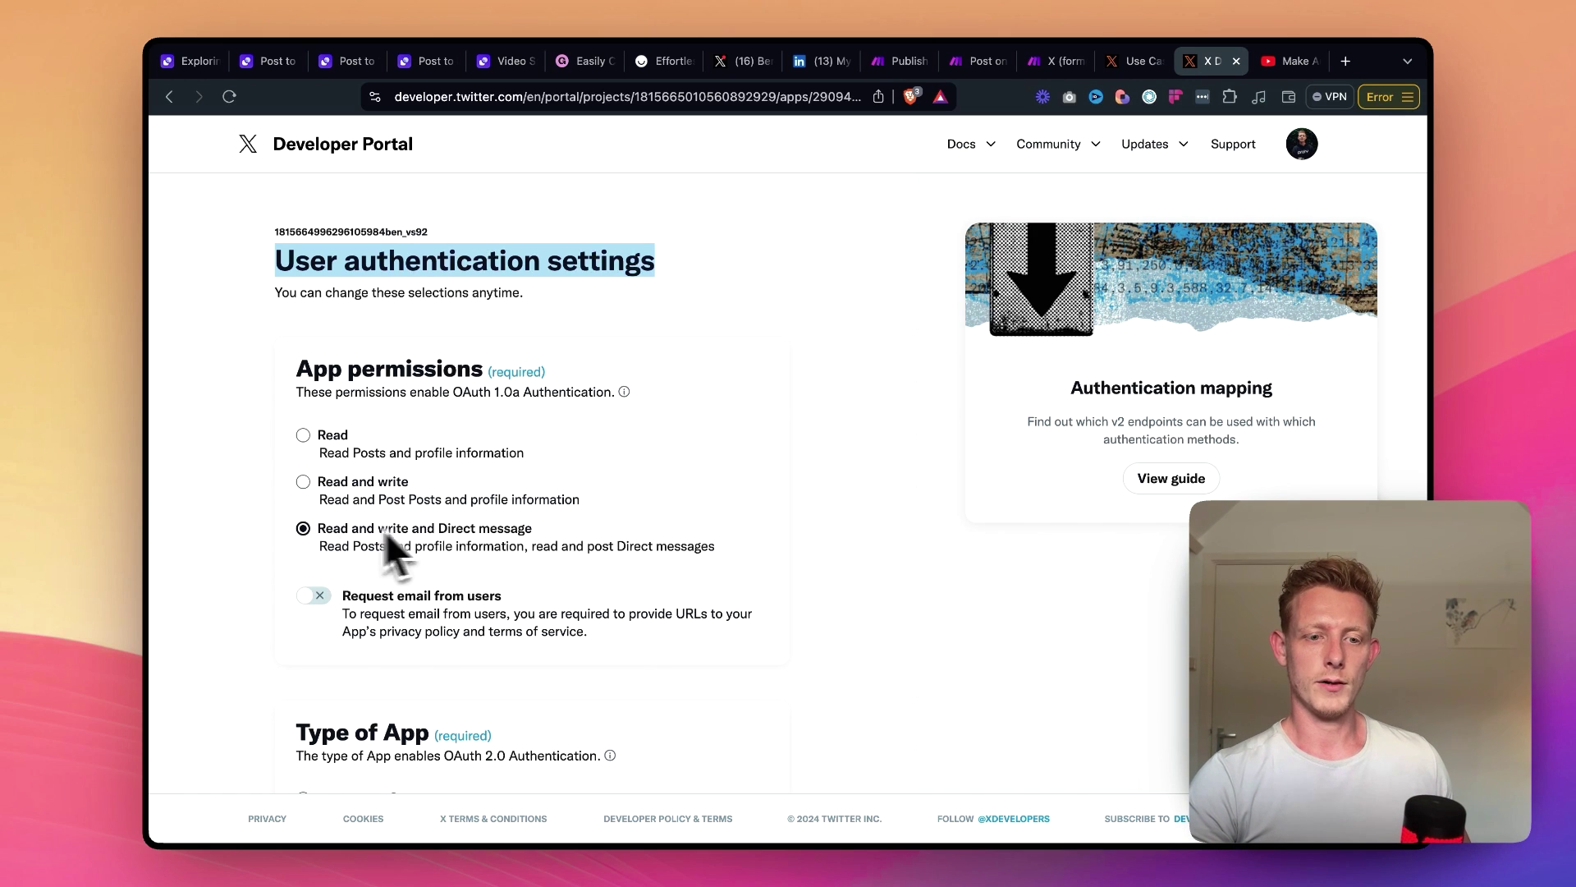
scroll(1059, 607, "down", 5)
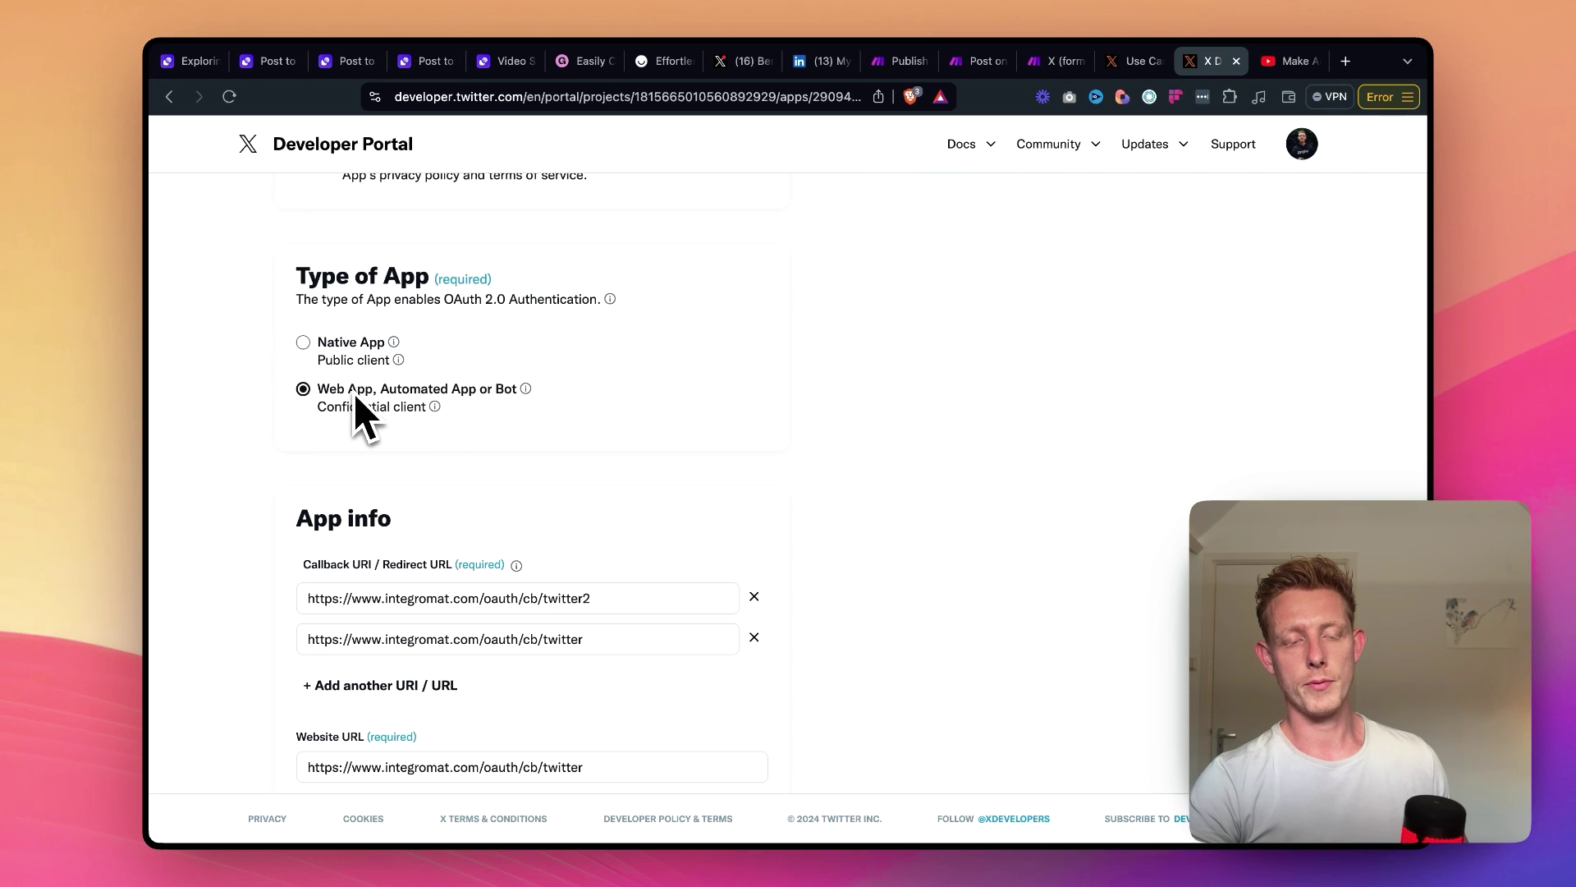
scroll(774, 430, "down", 2)
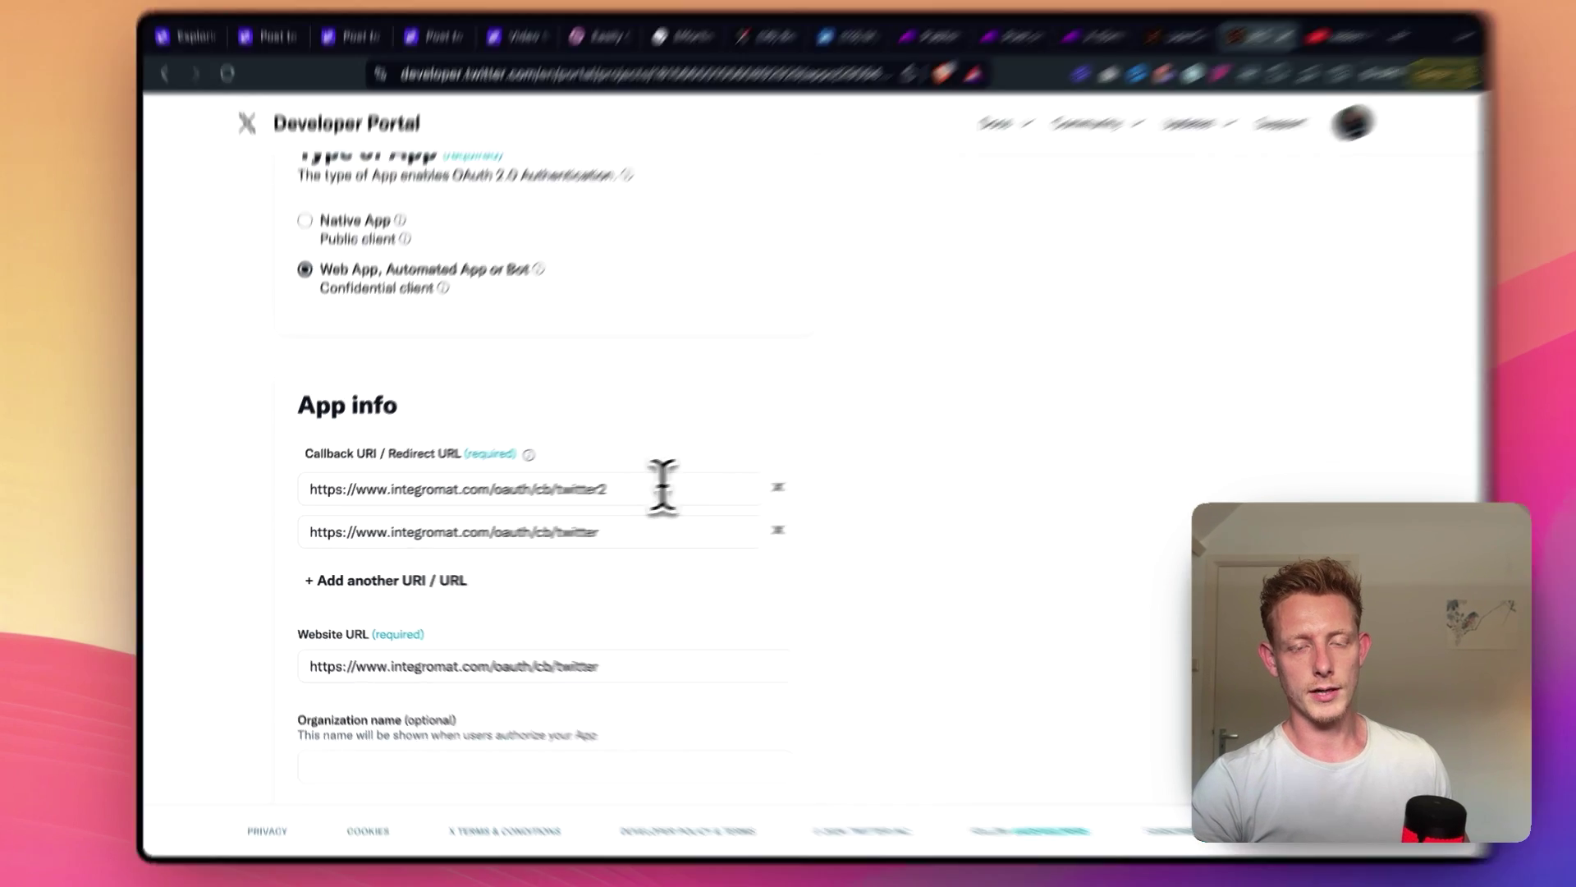
- Highlight and examine the two Callback URI / Redirect URL entries and the Website URL in the App info section
left_click(617, 486)
key("super+a")
left_click(888, 498)
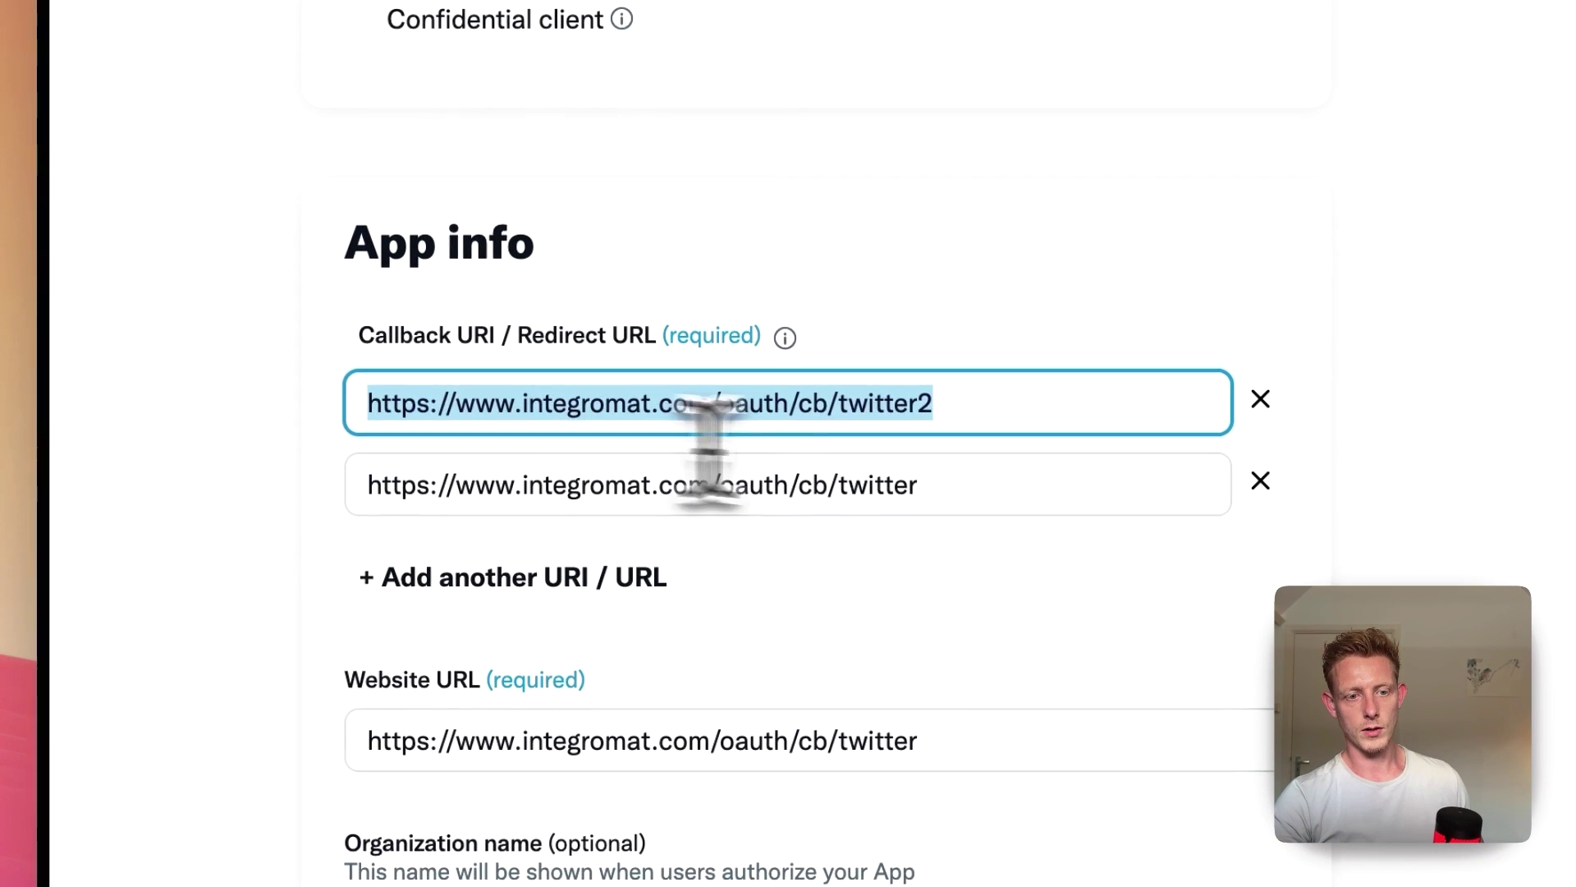
left_click_drag(945, 476, 352, 545)
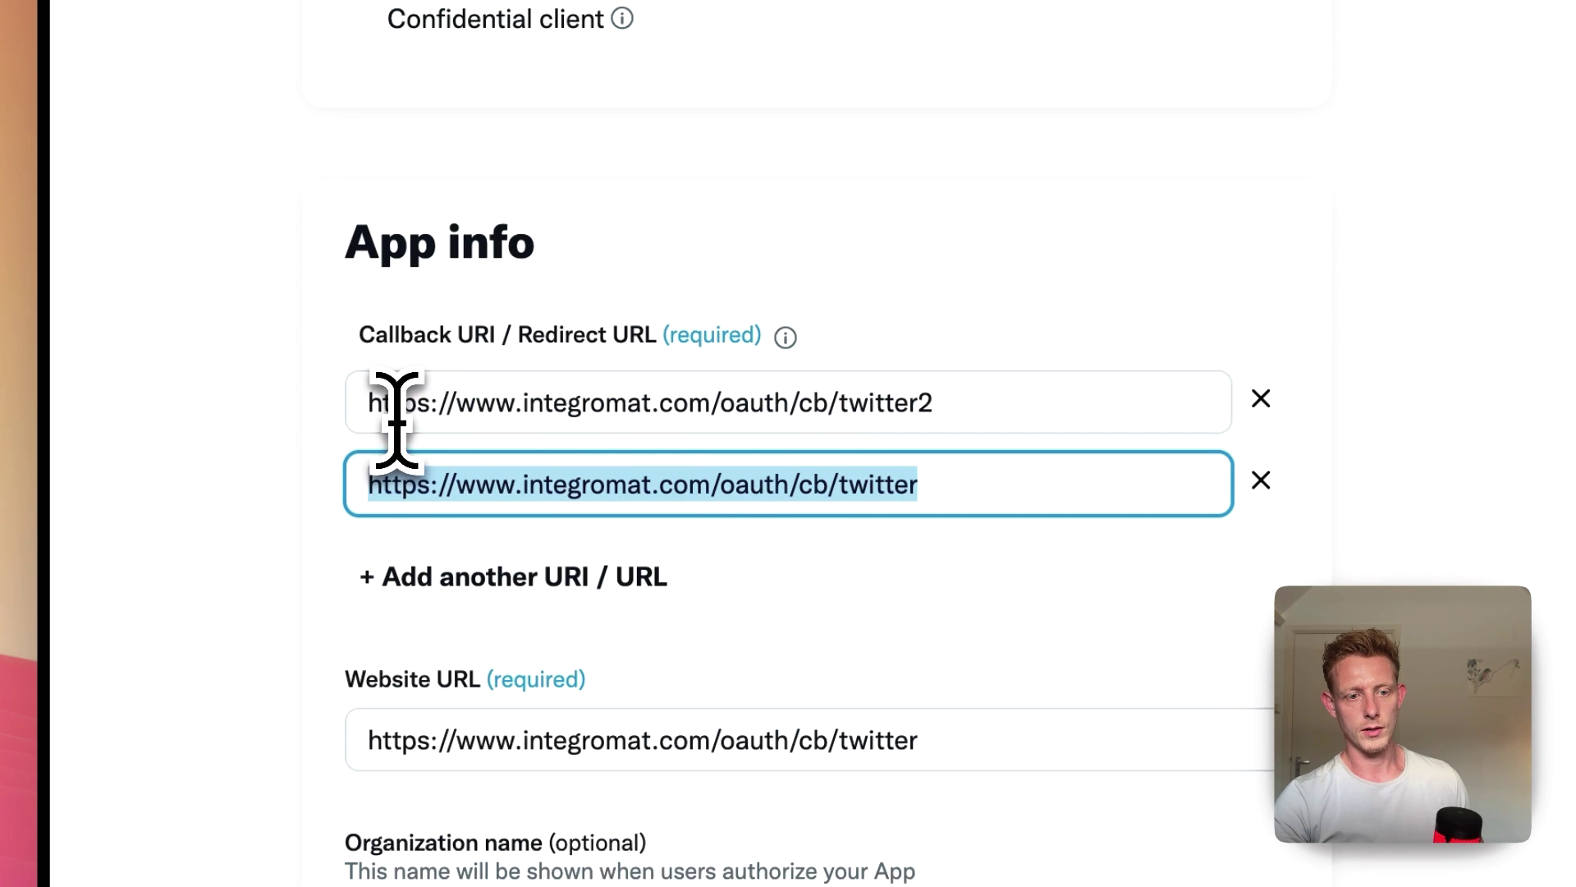
left_click(367, 404)
left_click_drag(367, 407, 988, 390)
left_click(1453, 410)
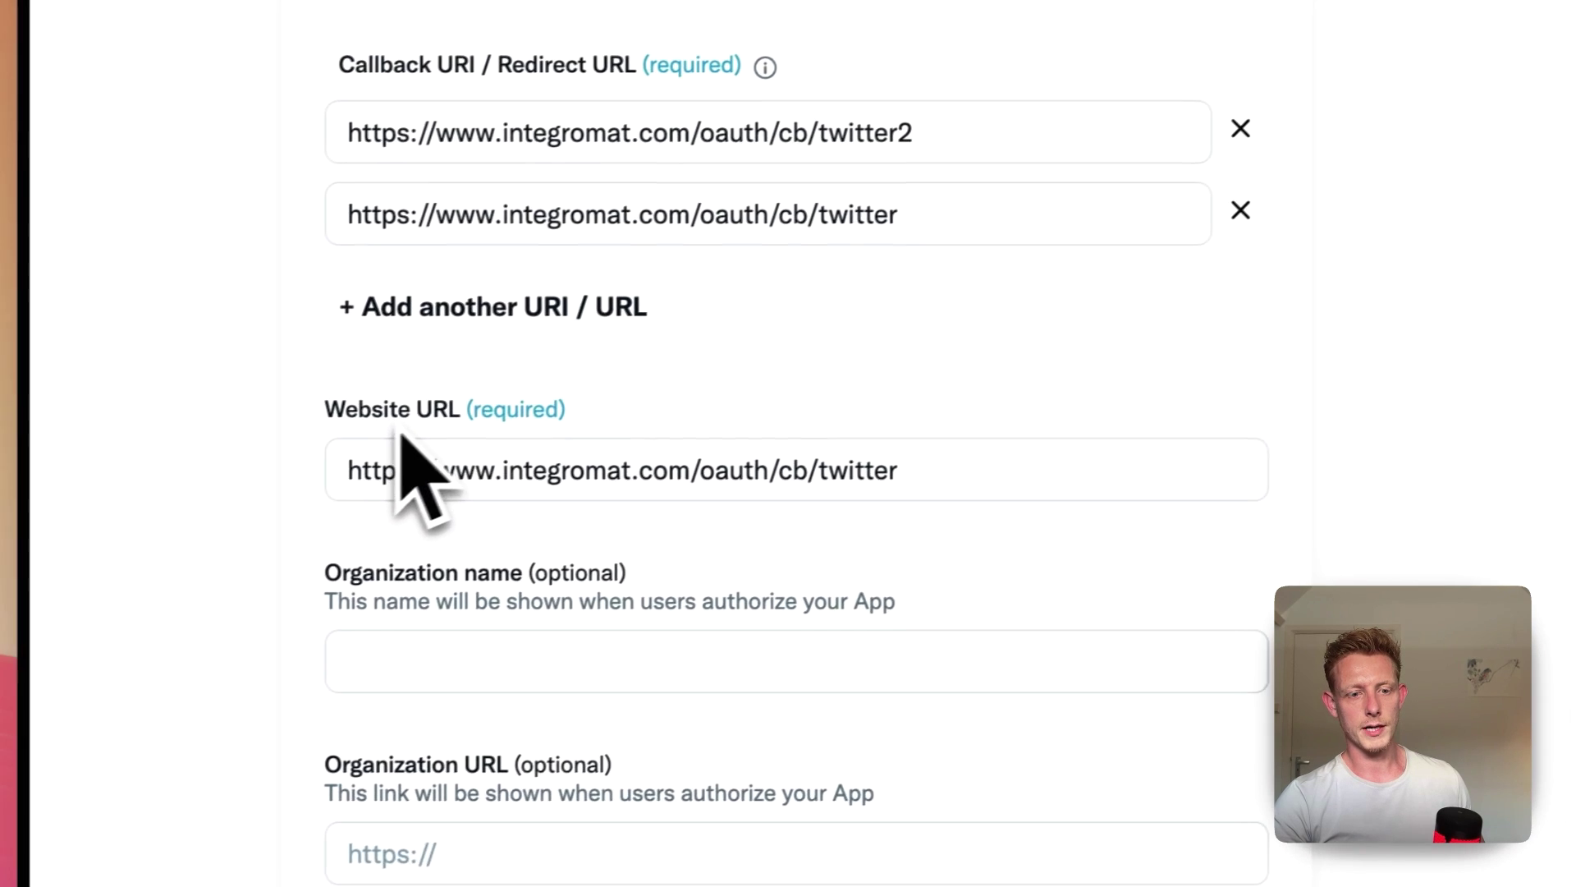
double_click(525, 464)
left_click(1354, 451)
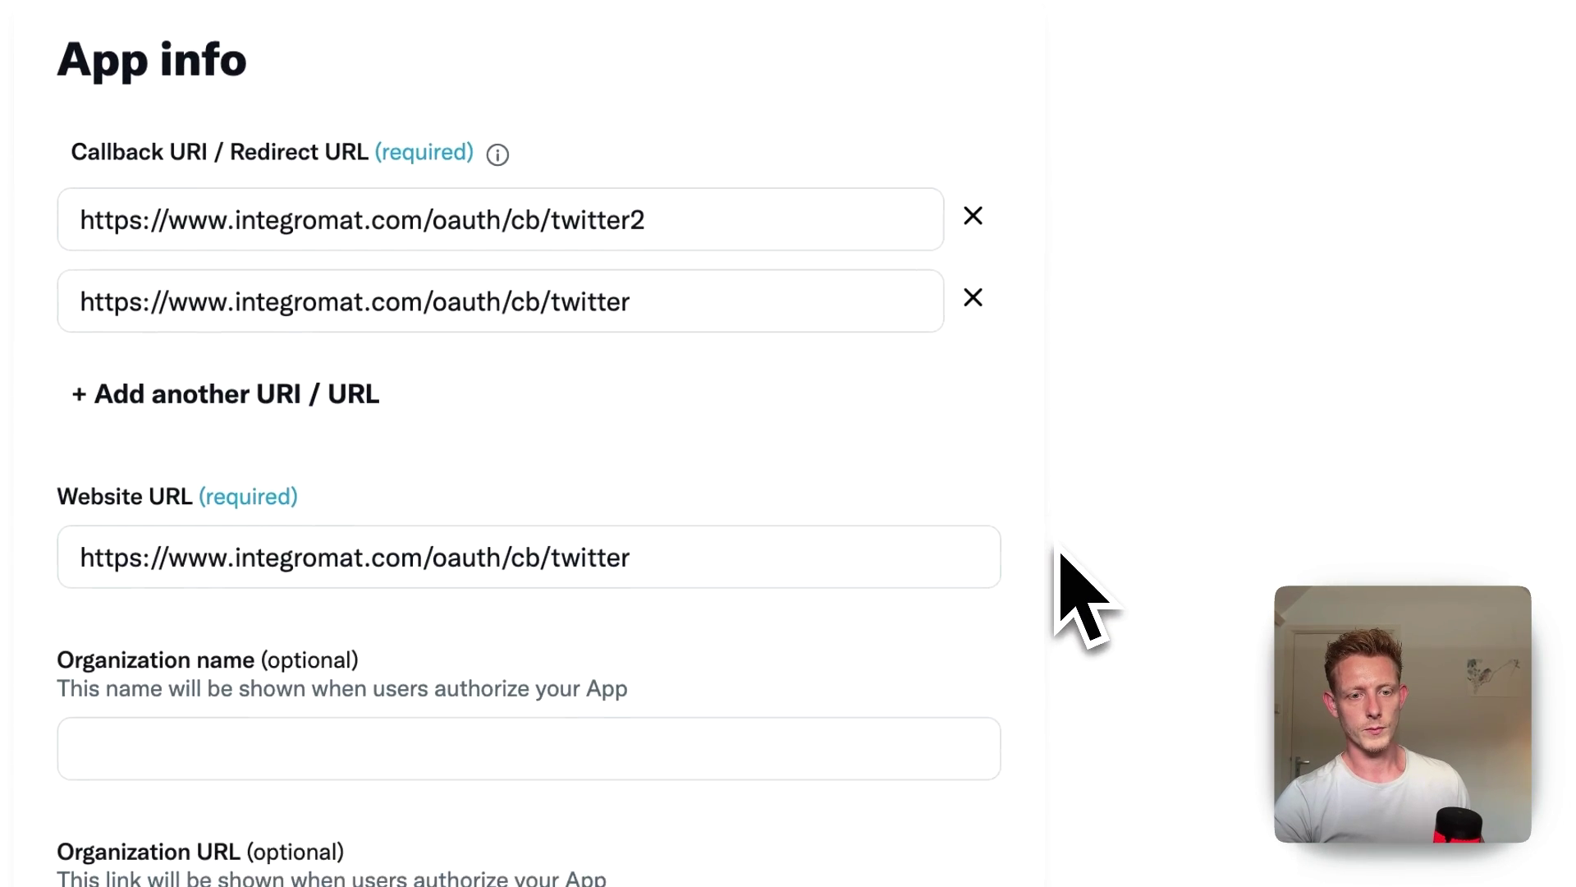
- Review the optional organization, terms and privacy fields, and return to the app's settings page without saving
scroll(1026, 505, "down", 3)
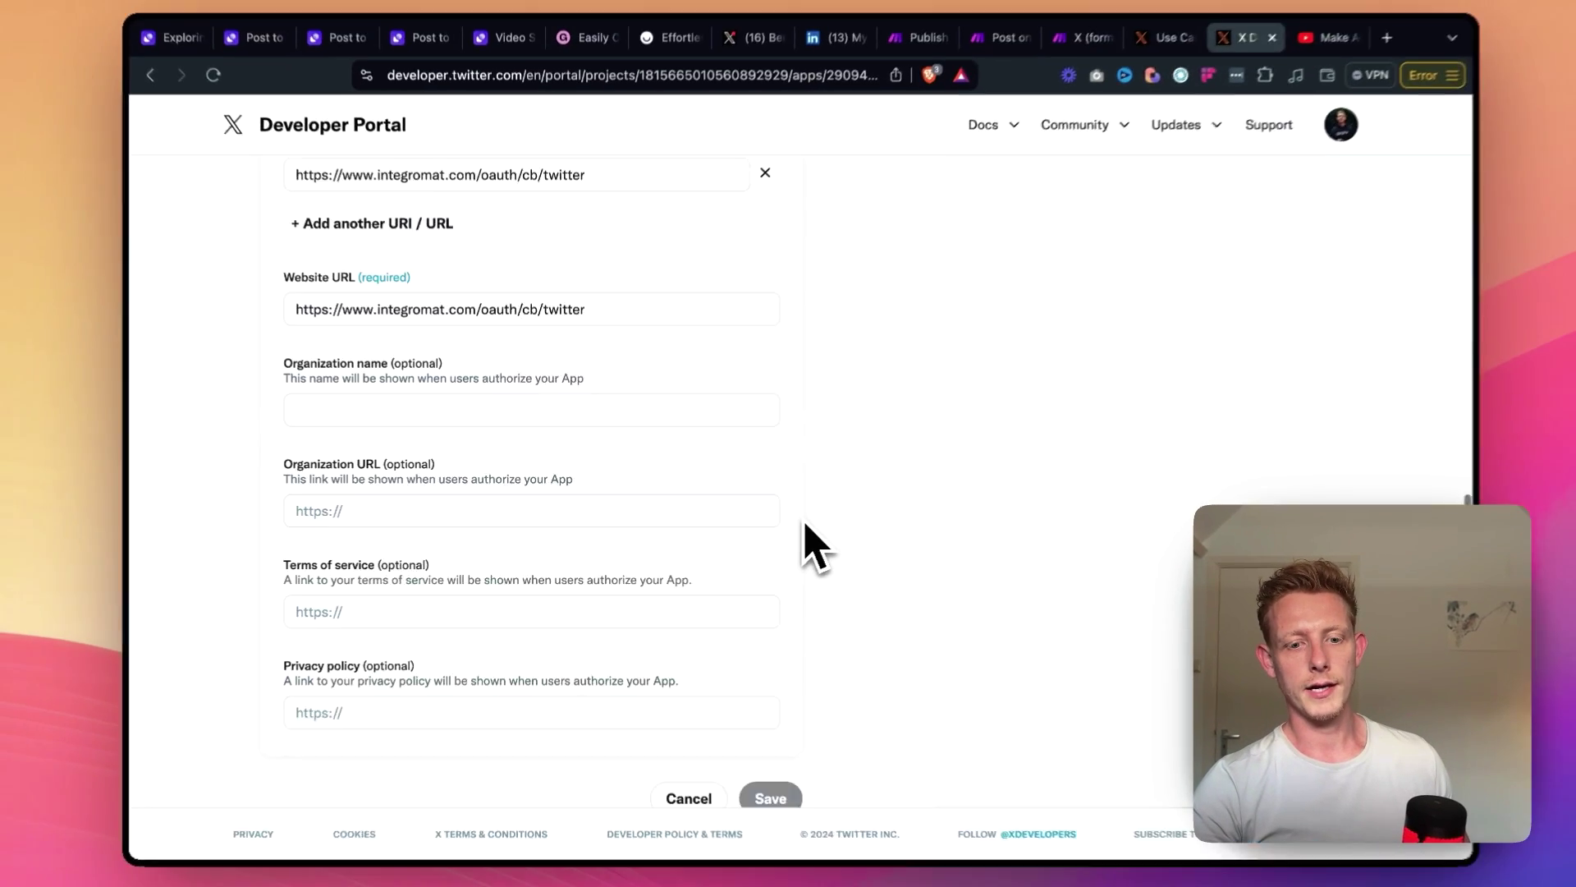
scroll(817, 546, "down", 2)
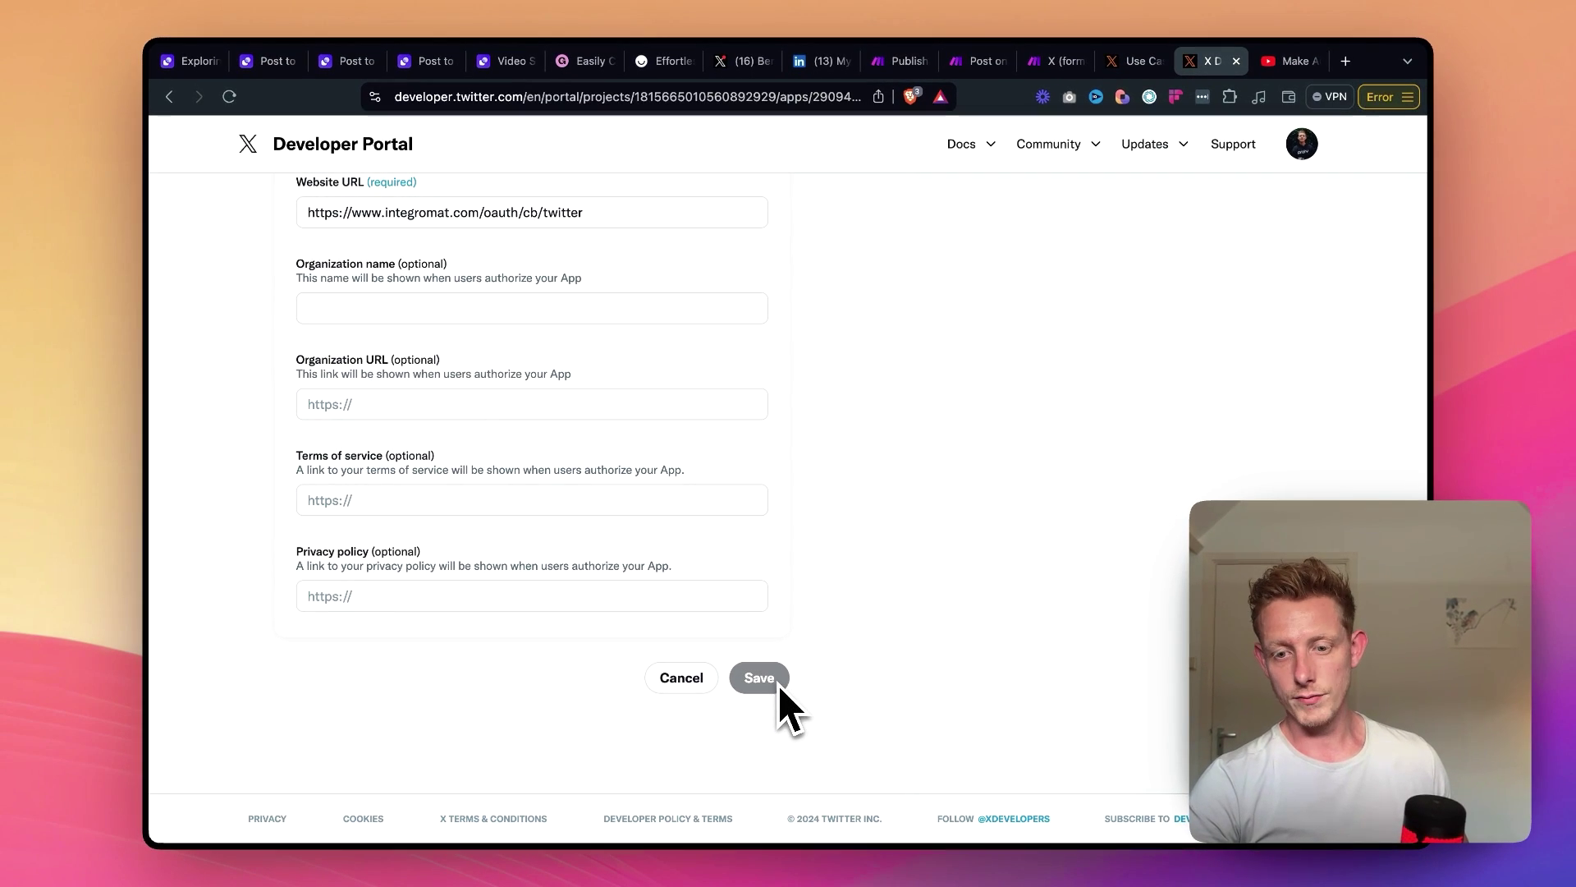
scroll(886, 581, "up", 10)
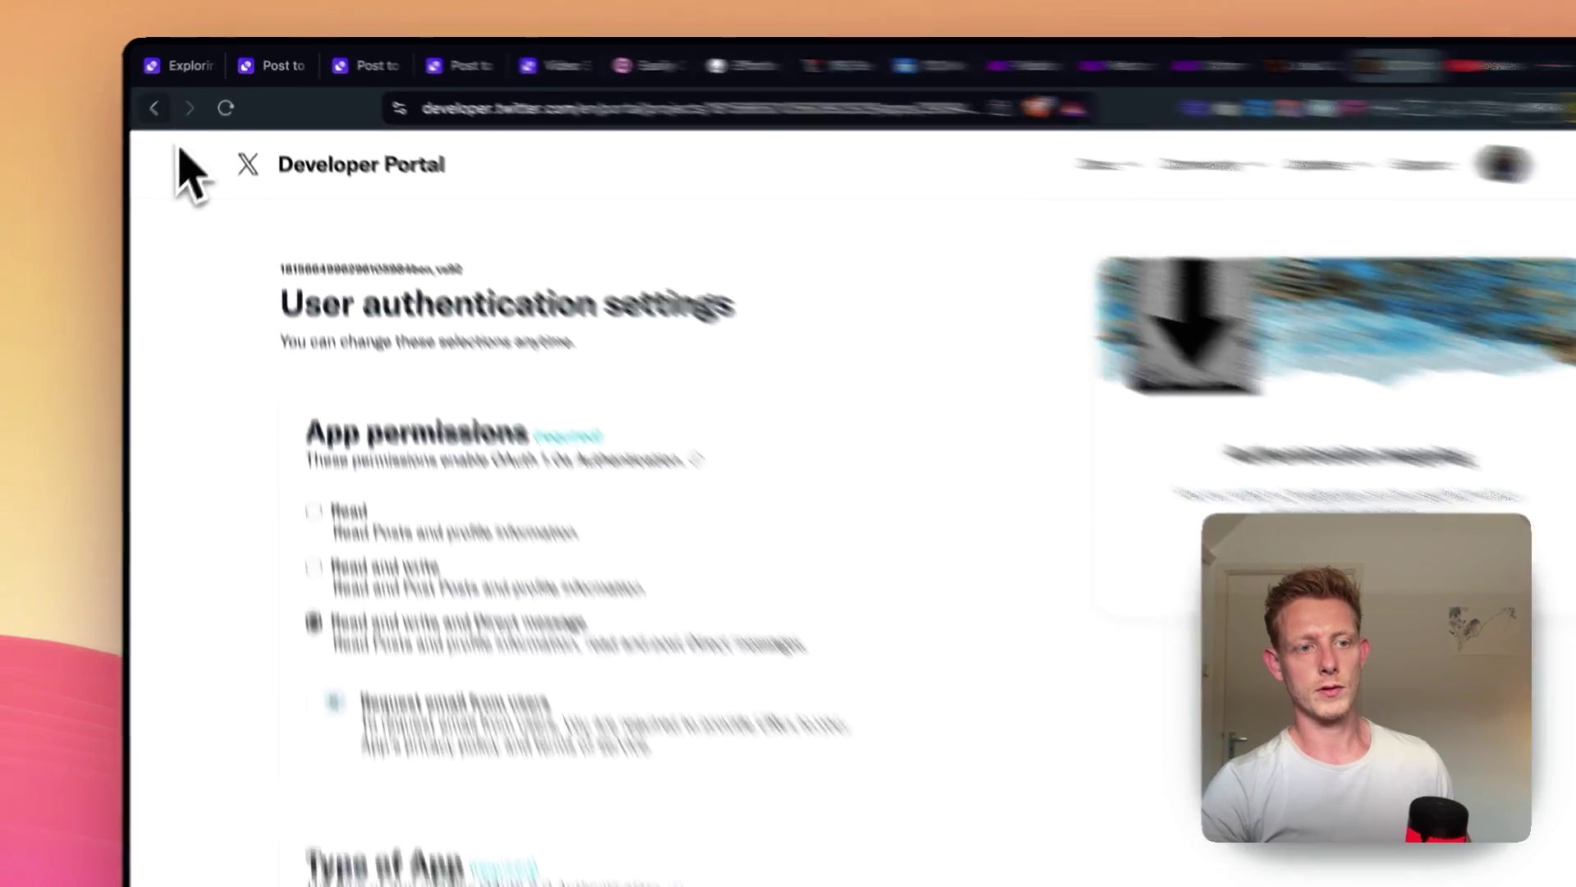
left_click(169, 96)
scroll(903, 669, "down", 5)
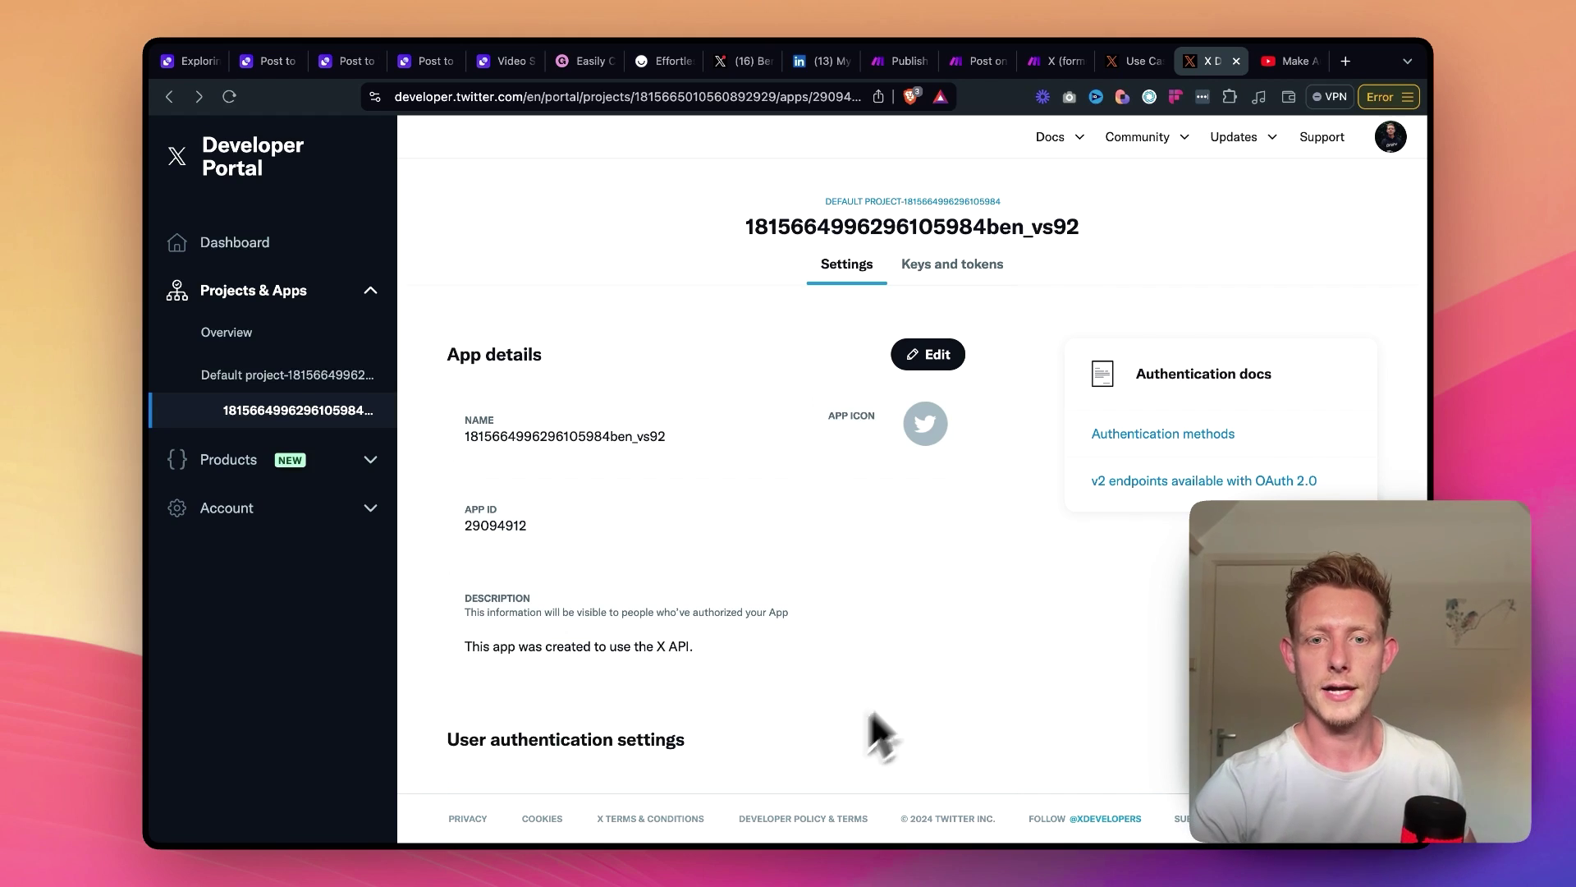
- Return to the Post on X scenario in Make and close the unfinished connection form and the Create a Post settings
left_click(1125, 65)
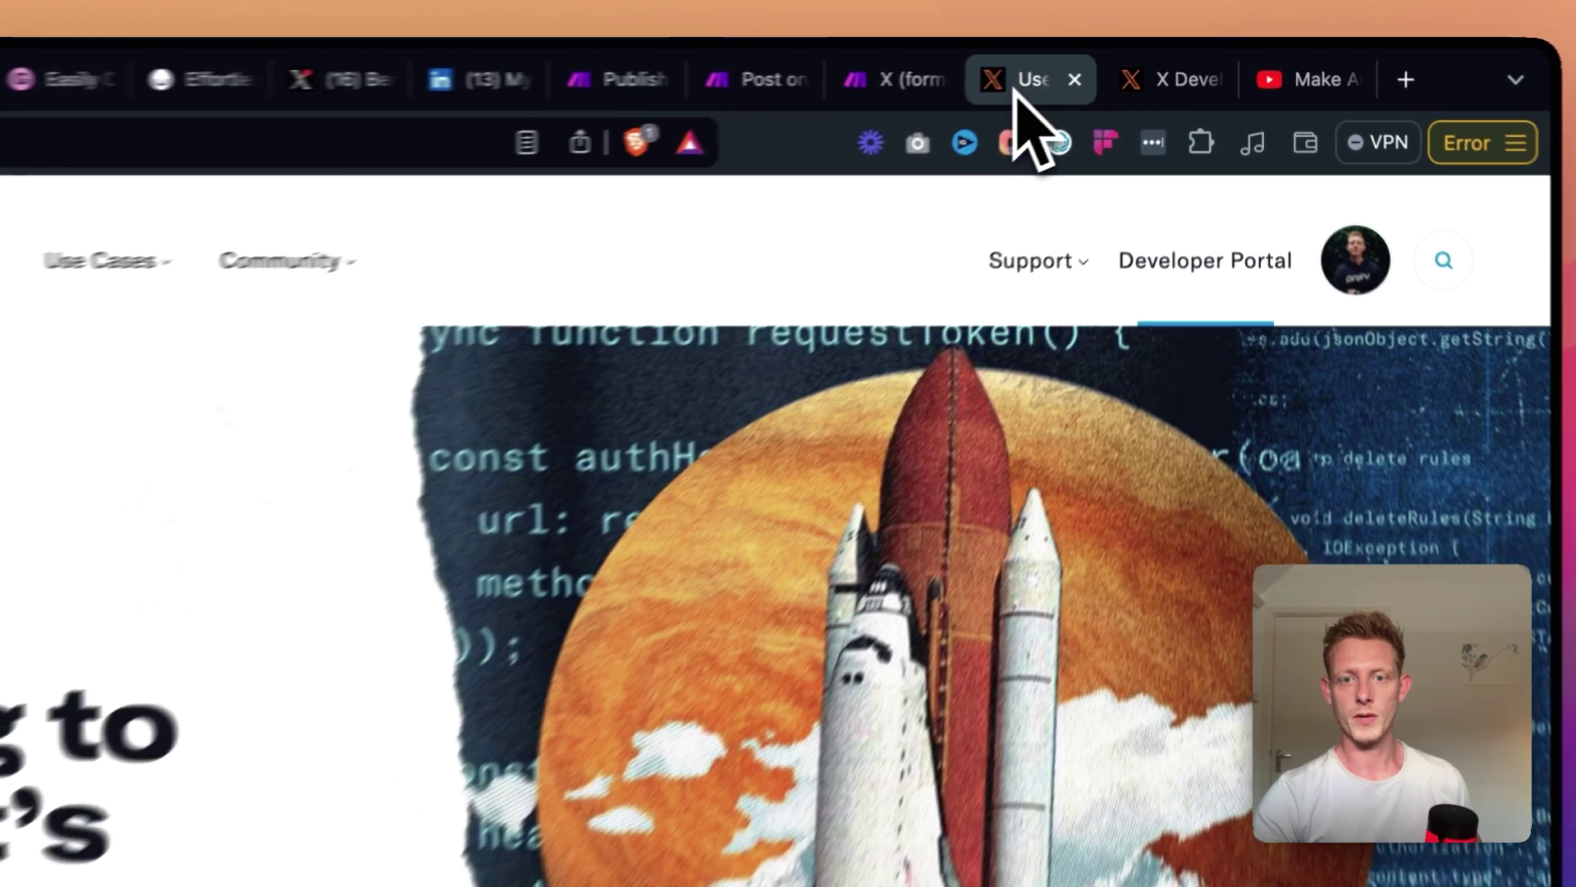
left_click(901, 79)
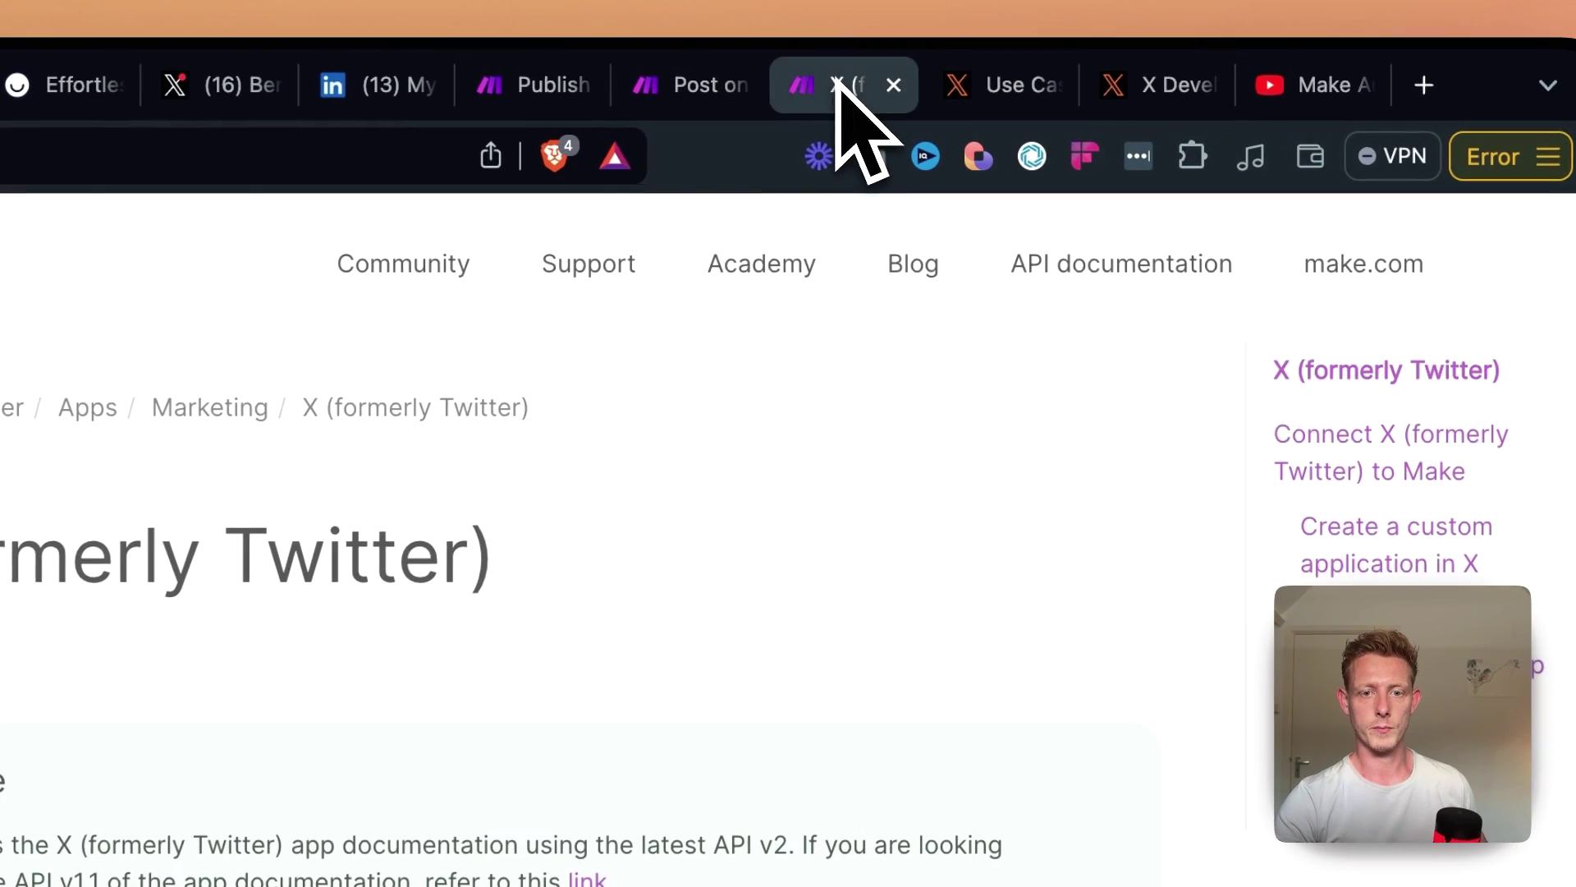
left_click(751, 79)
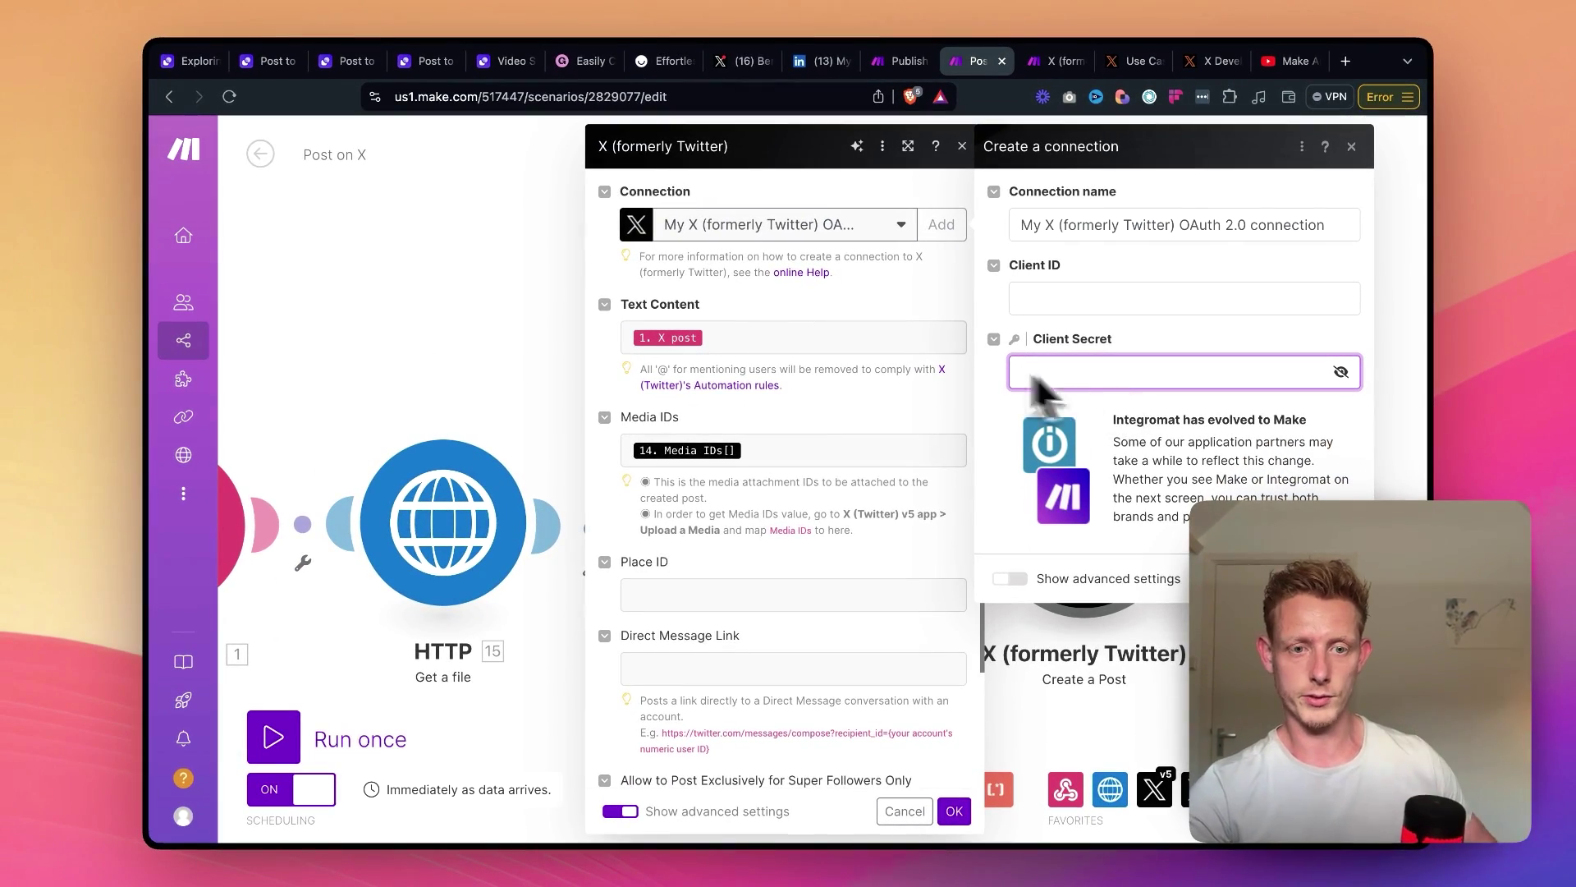
left_click(846, 392)
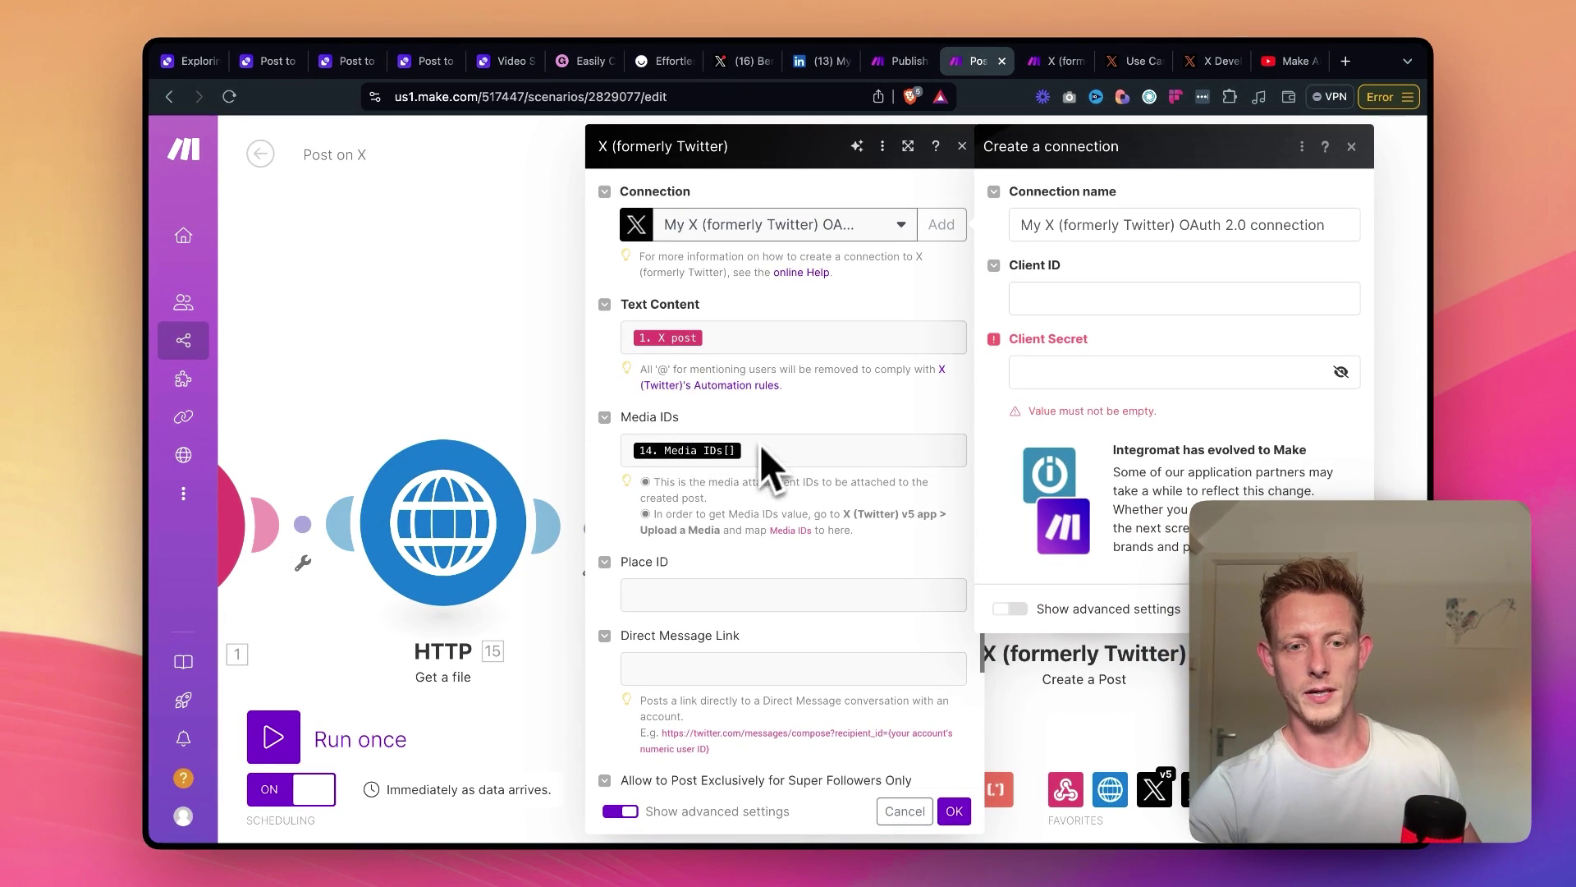
left_click(1393, 215)
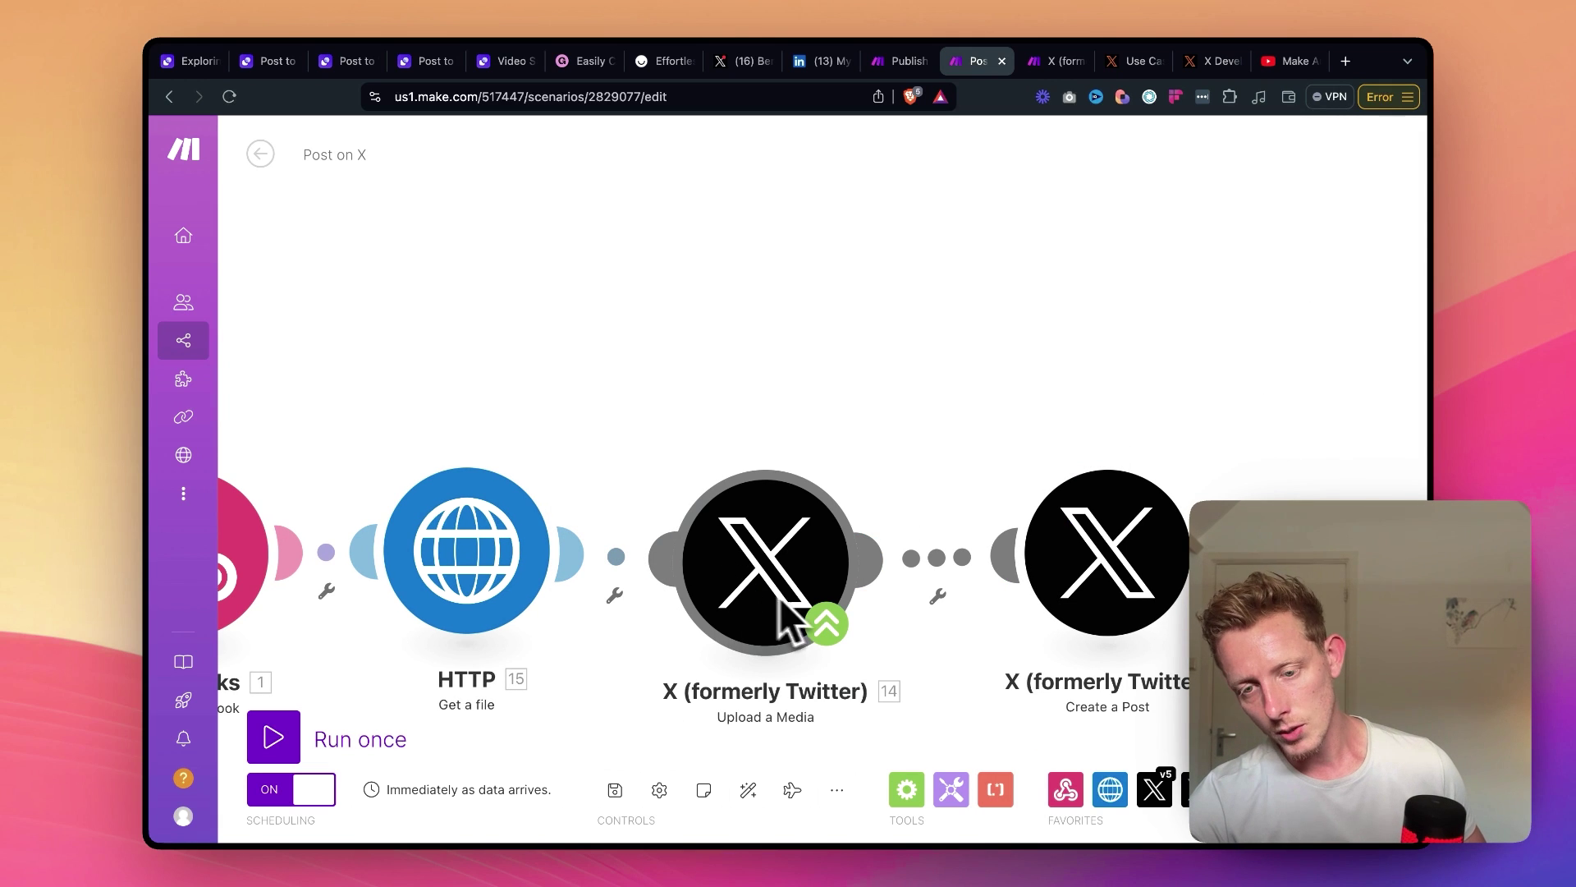
- Add an X (formerly Twitter) v5 Upload a Media module, connect it to the scenario flow and open its settings
left_click(873, 366)
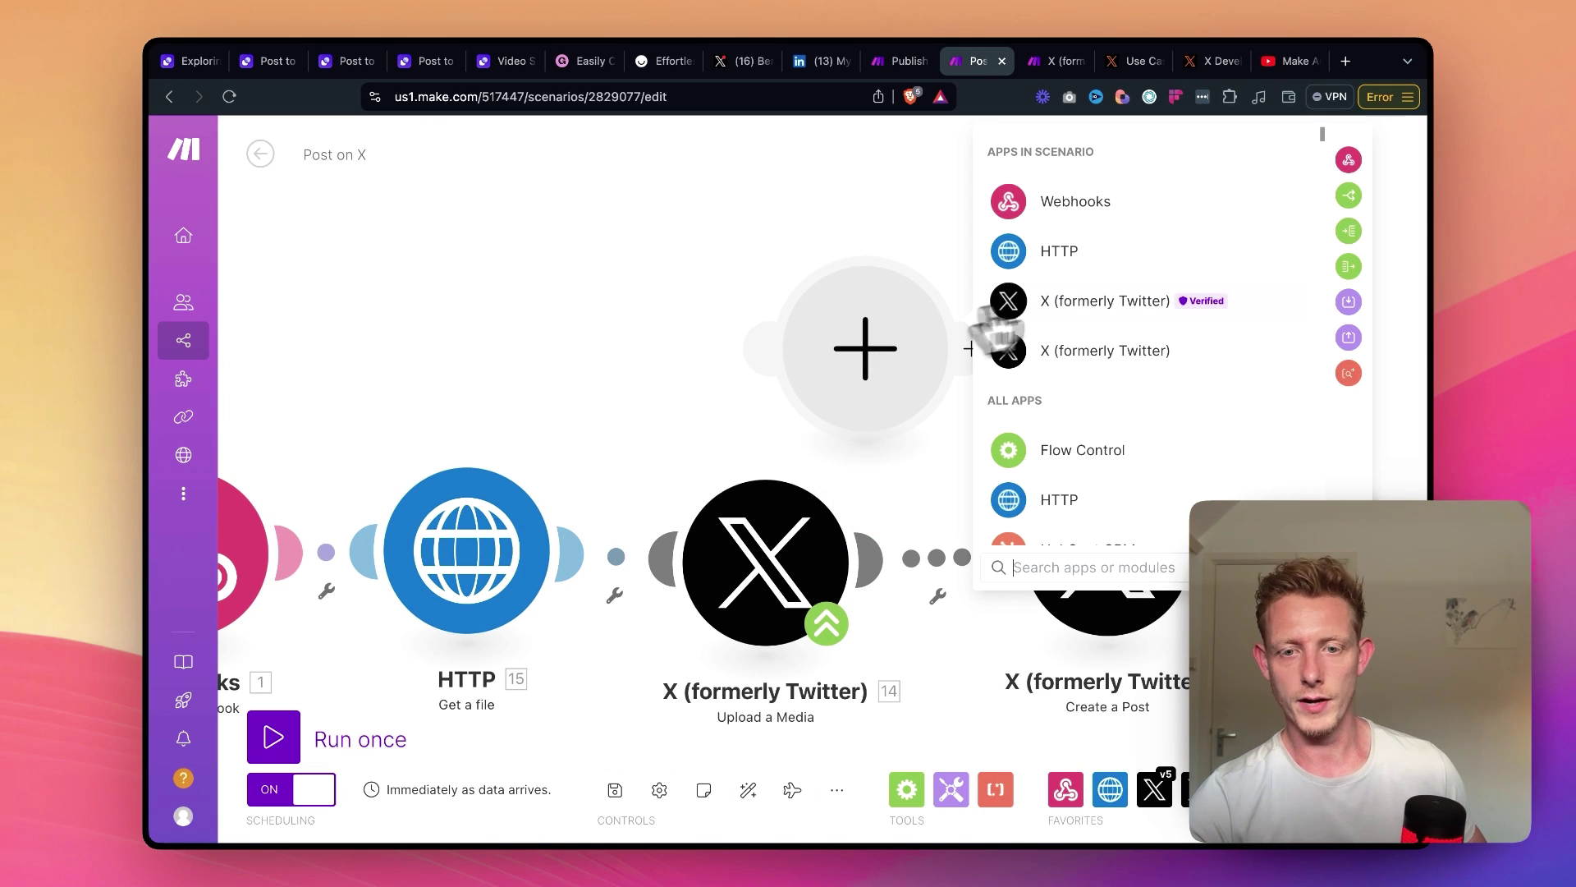
left_click(1092, 303)
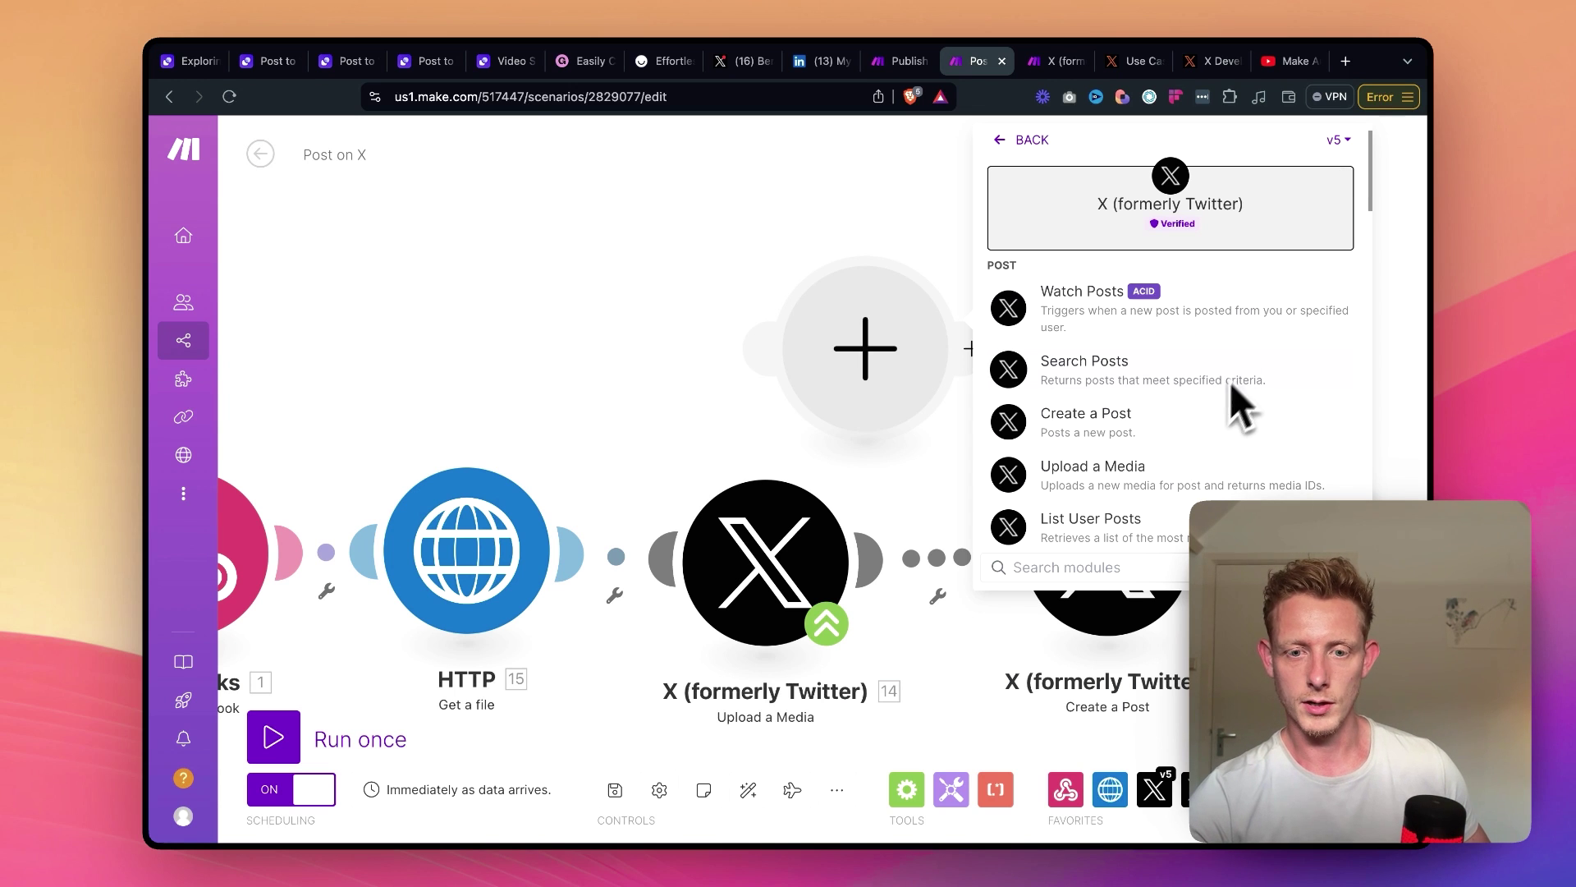
scroll(1231, 381, "down", 2)
left_click(1186, 379)
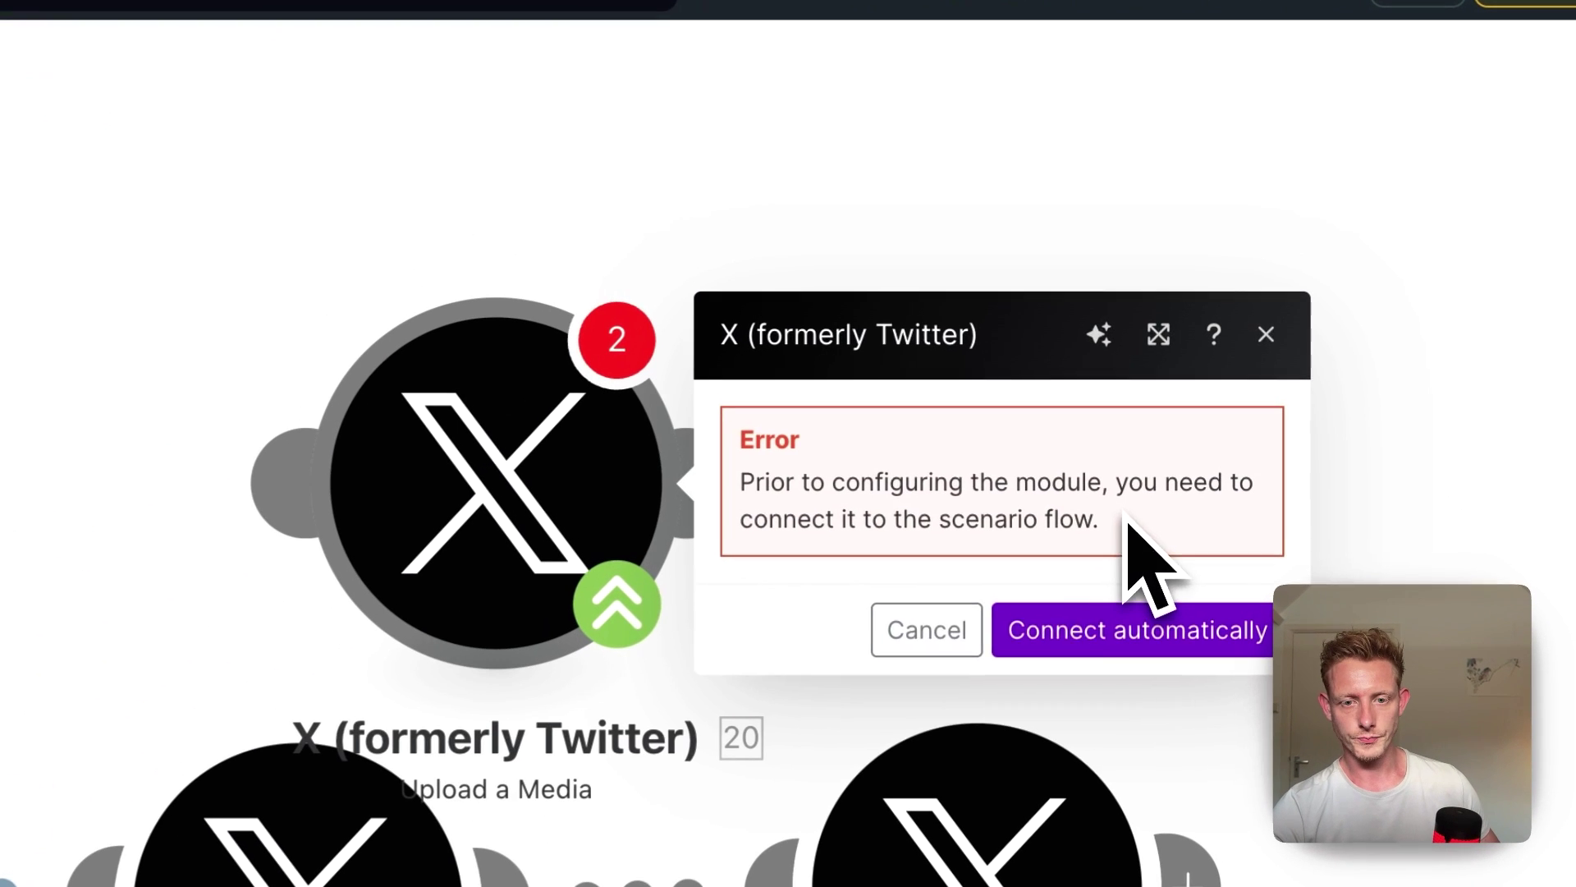
left_click(922, 633)
left_click(619, 450)
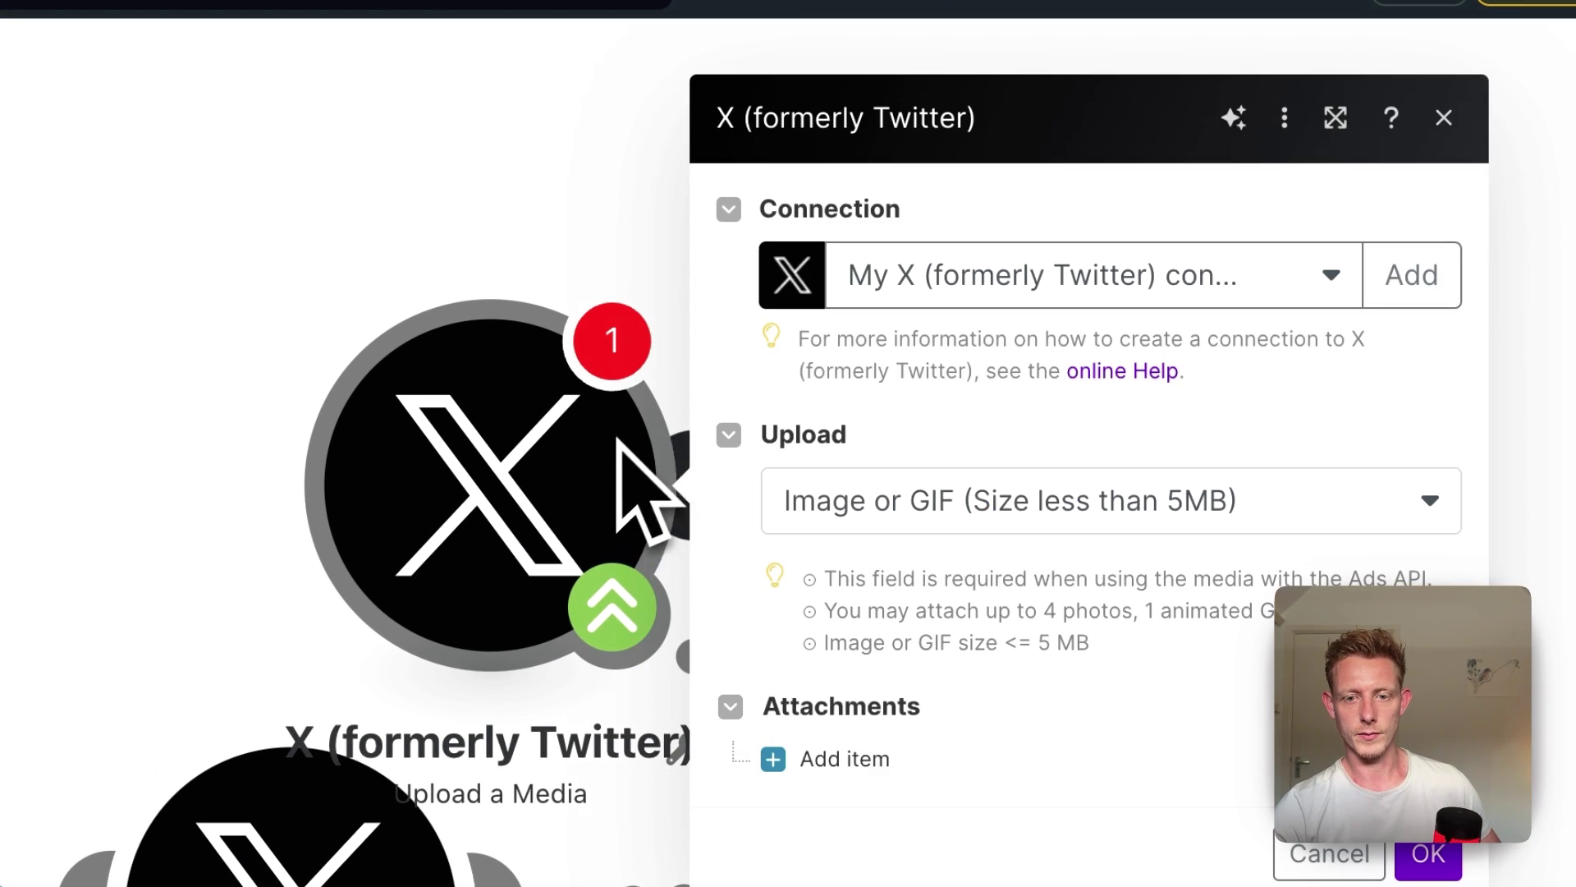
- Start a new connection in the added Upload a Media module, show advanced settings and highlight the API Key and API Key Secret fields
left_click(1406, 273)
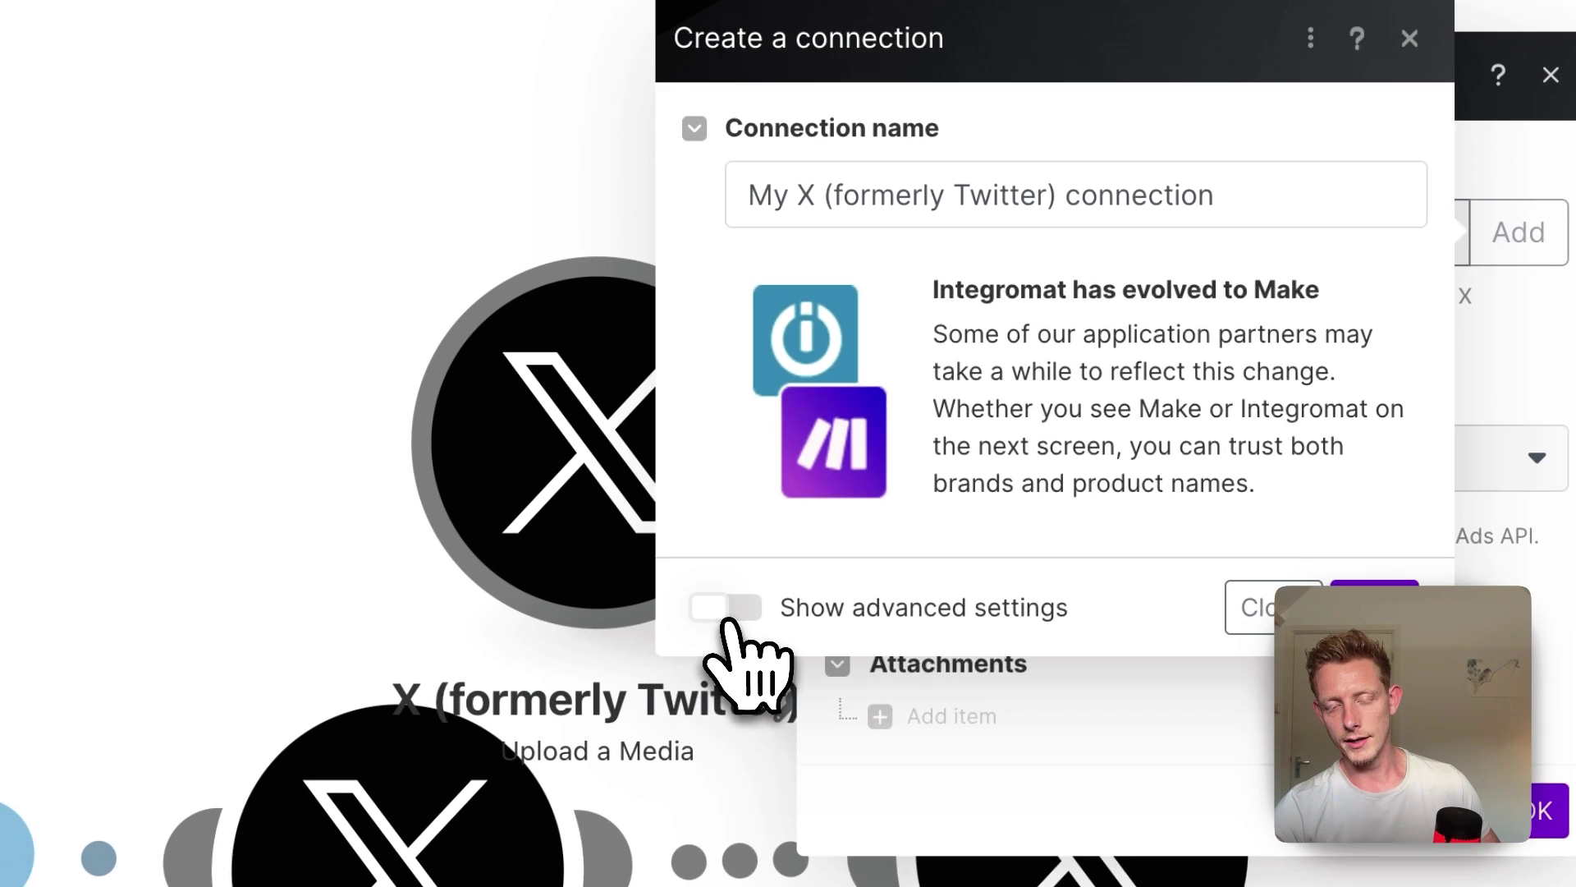
left_click(532, 682)
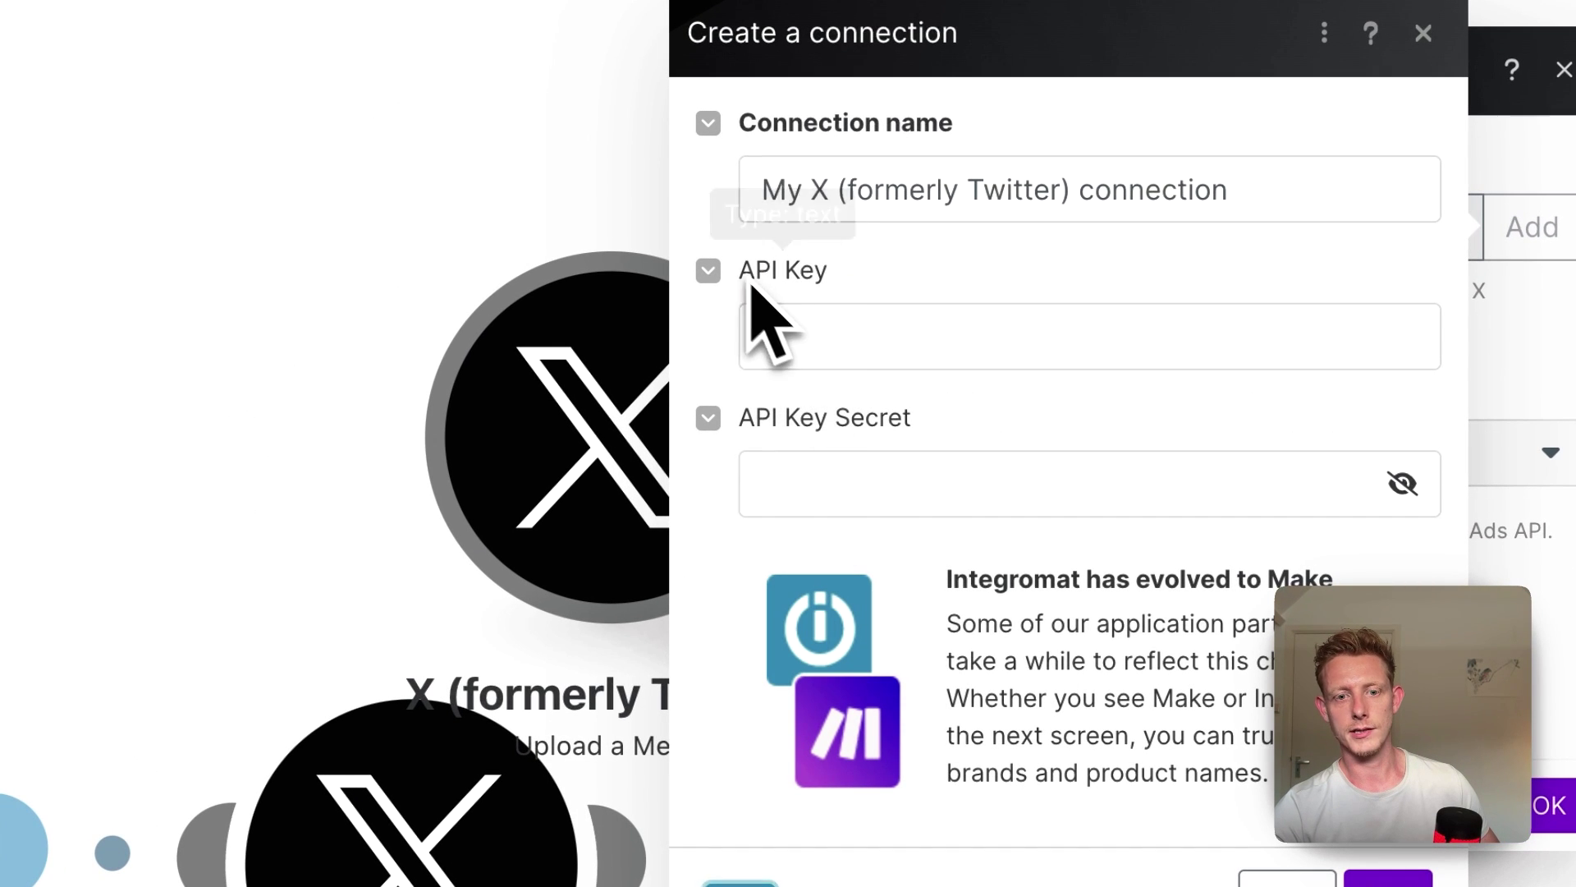
left_click_drag(753, 288, 879, 288)
left_click_drag(743, 417, 929, 440)
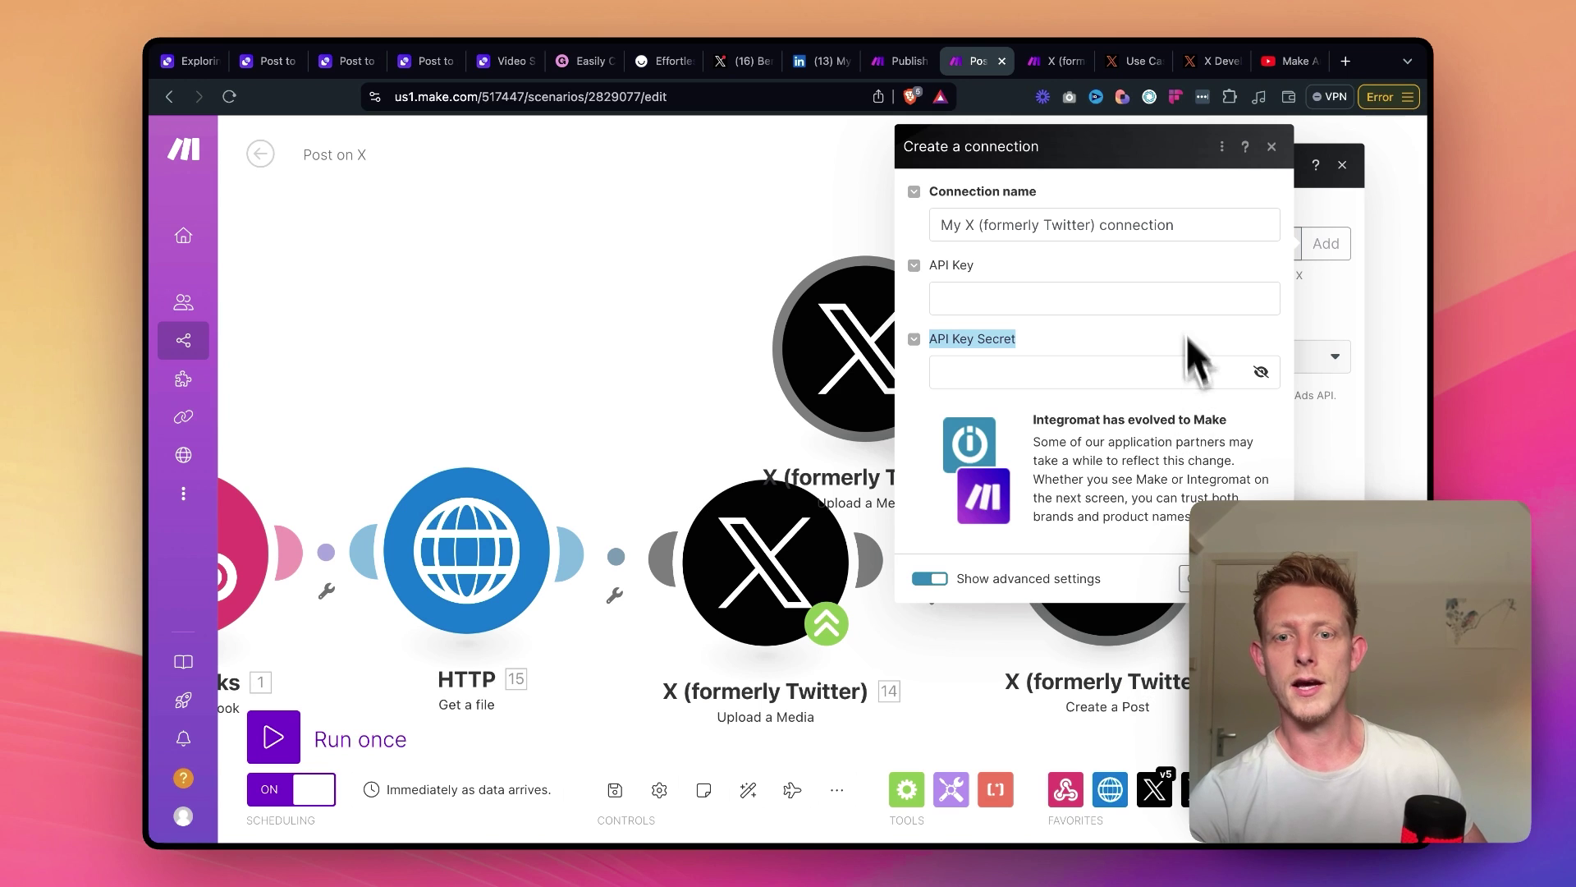
- Switch to the X Developer Portal and examine the API Key and Secret entry under the app's keys and tokens
left_click(1200, 63)
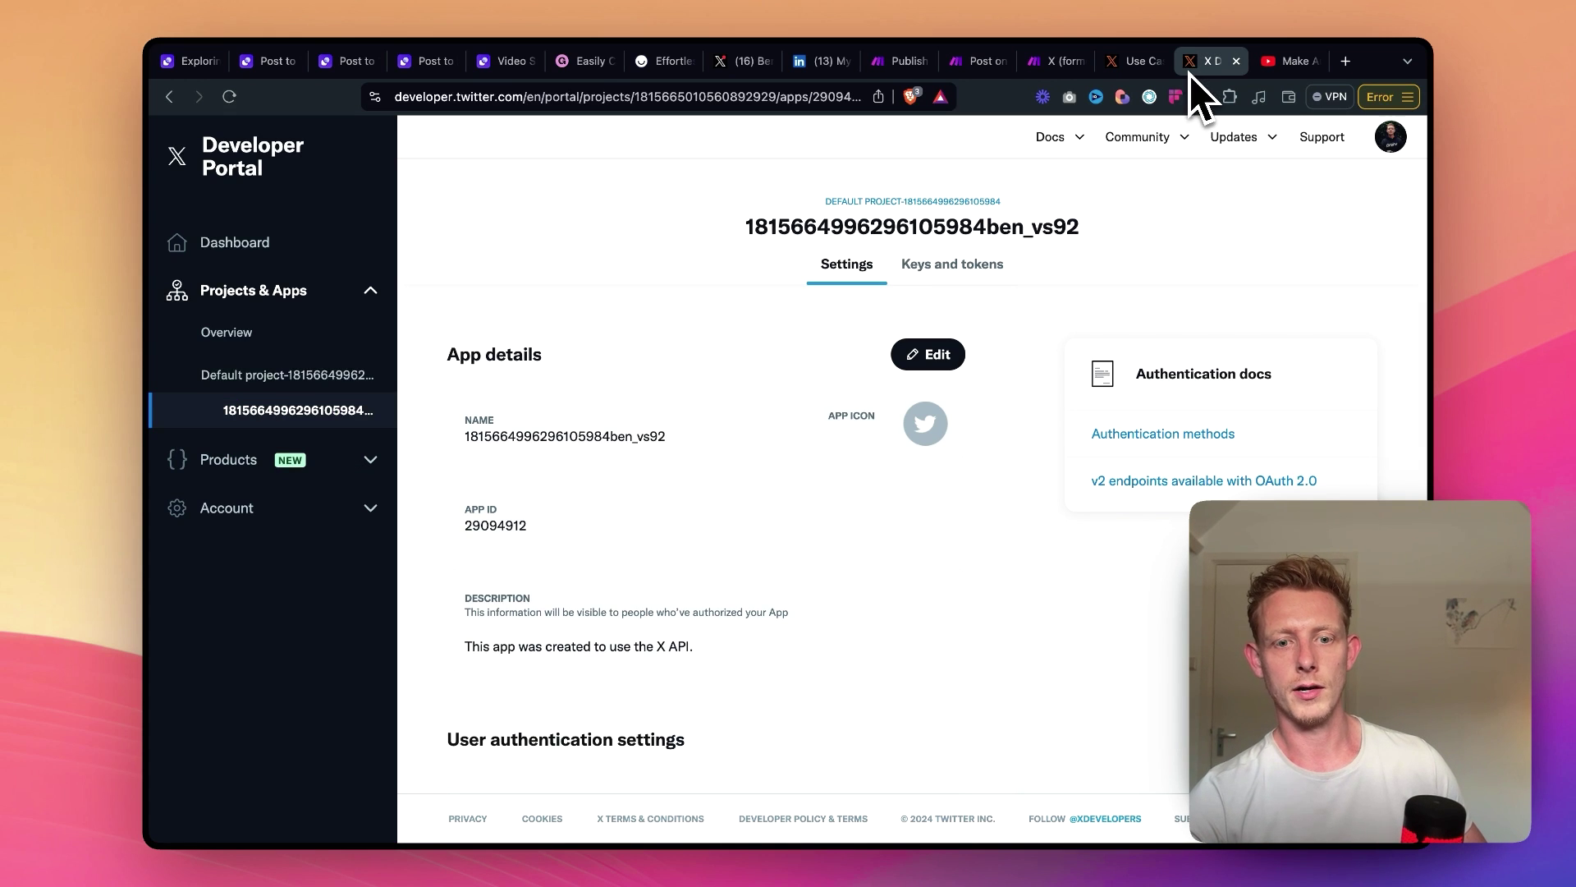
left_click(956, 276)
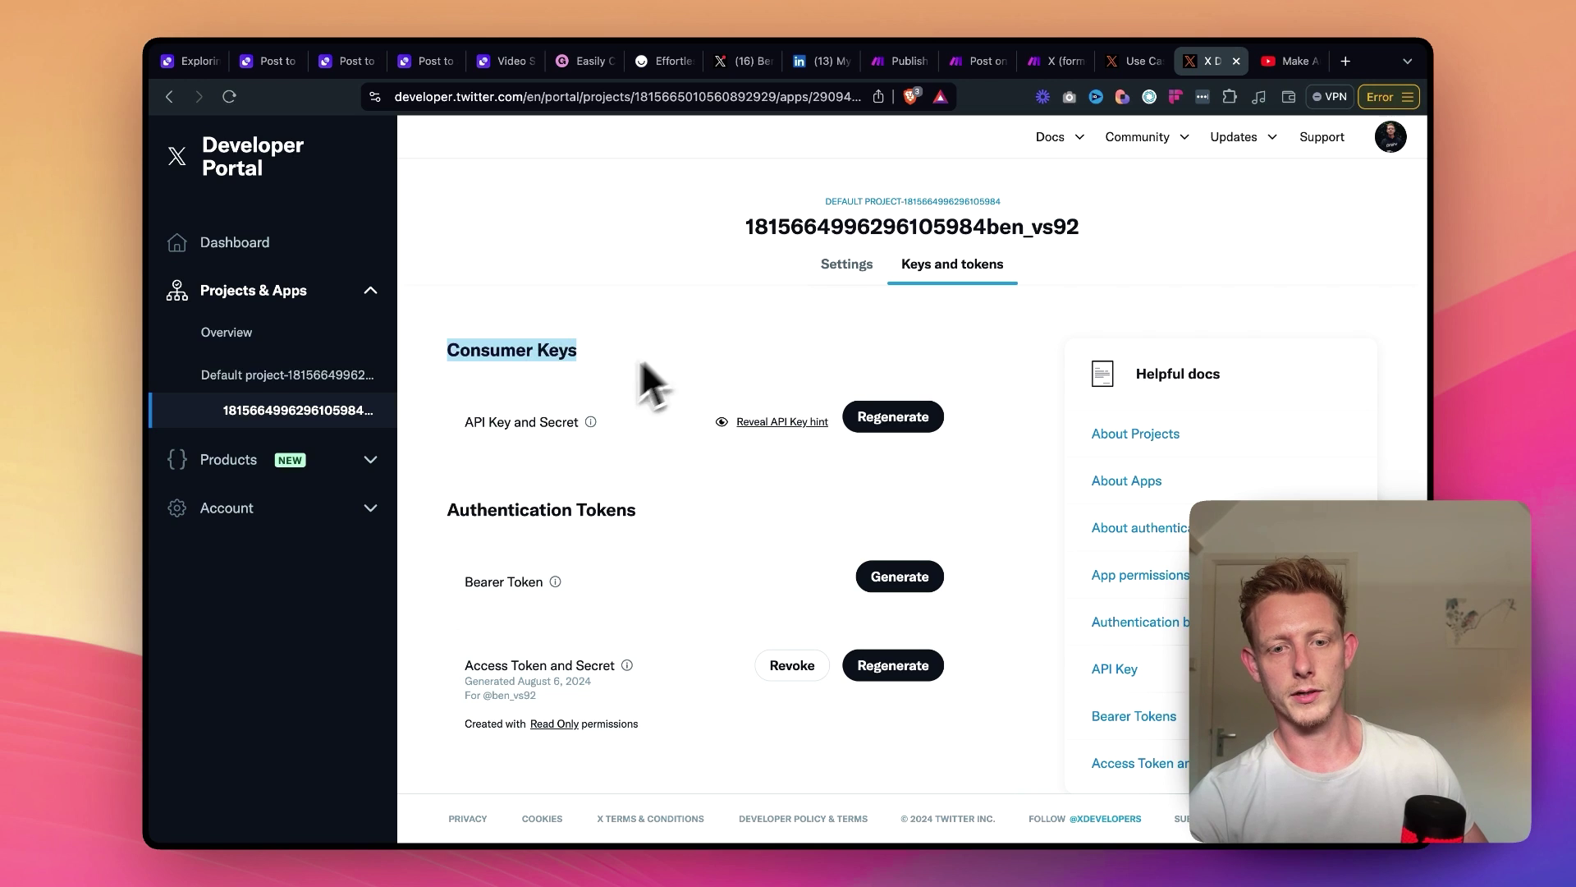
triple_click(533, 421)
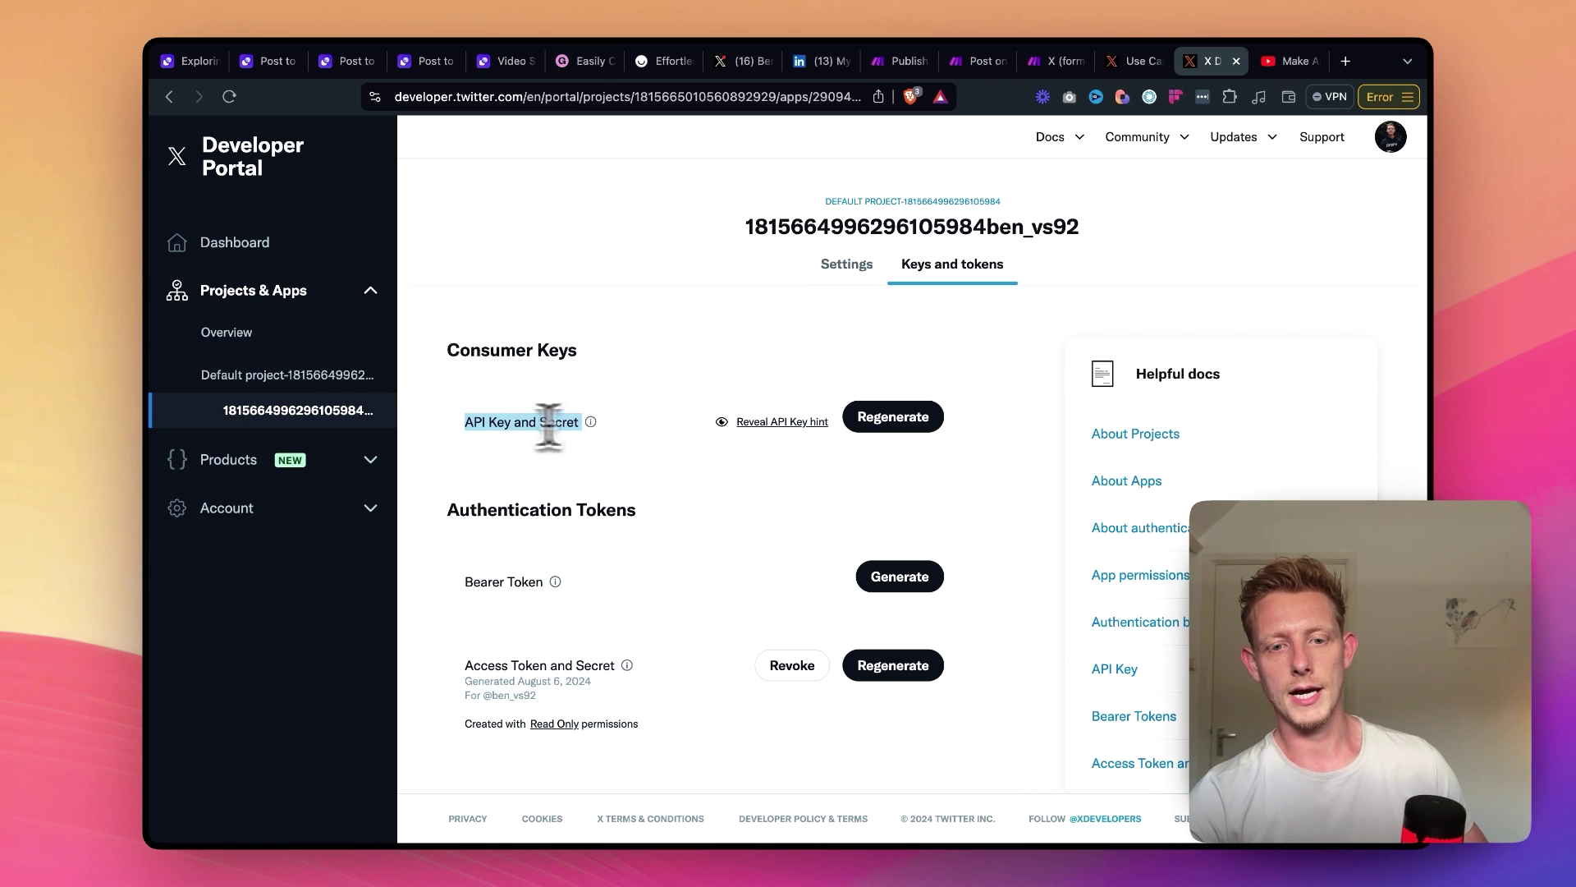
left_click(548, 426)
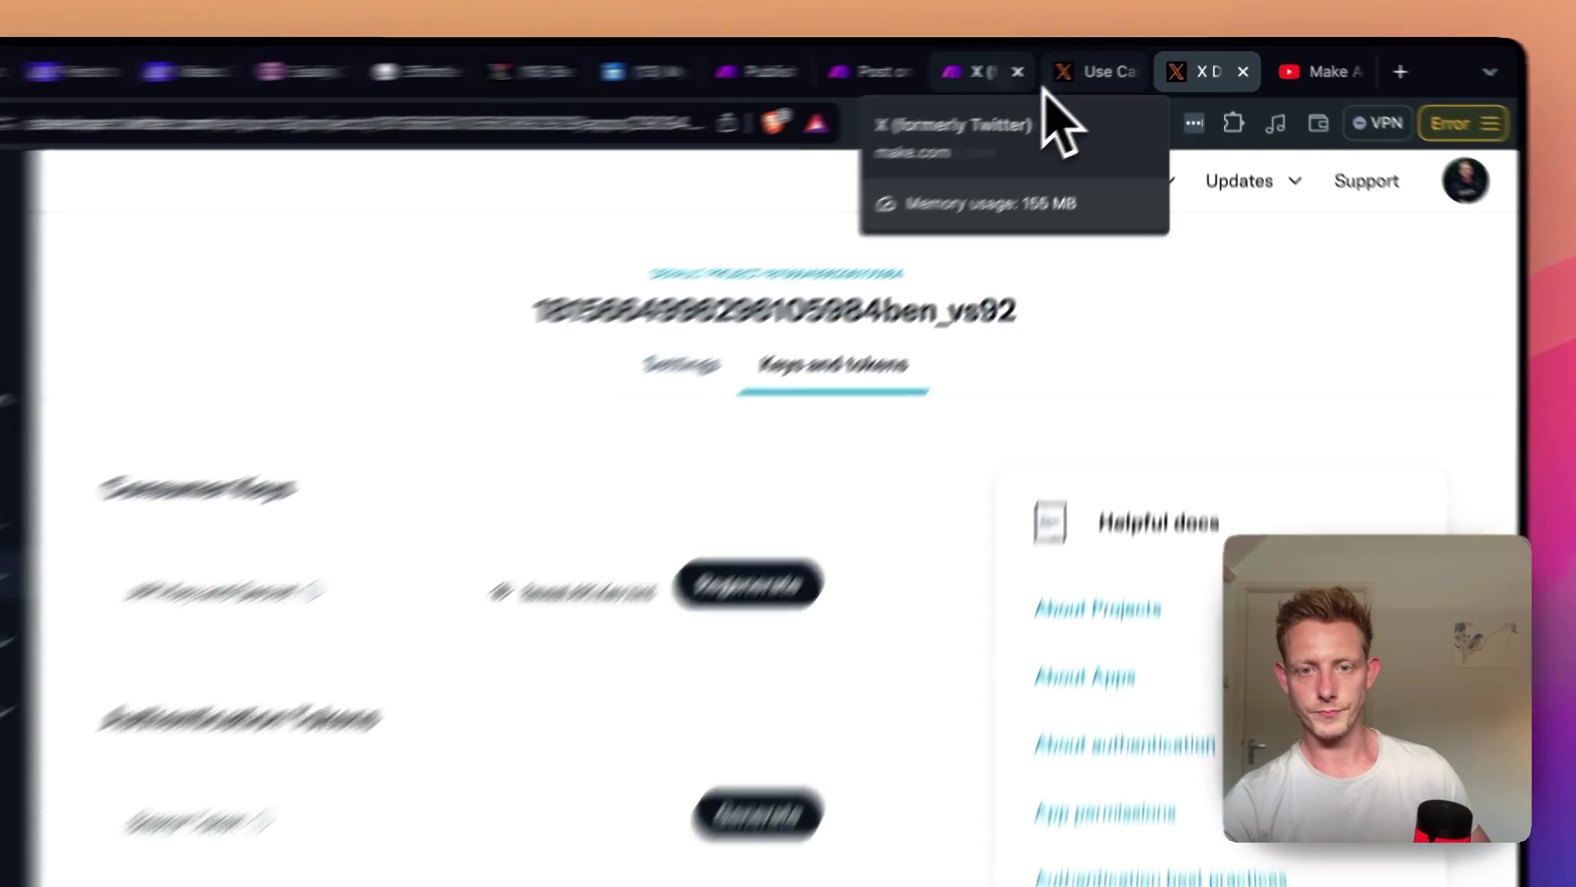
- Return to the Post on X scenario in Make and close the new connection form without saving it
left_click(1059, 61)
left_click(981, 61)
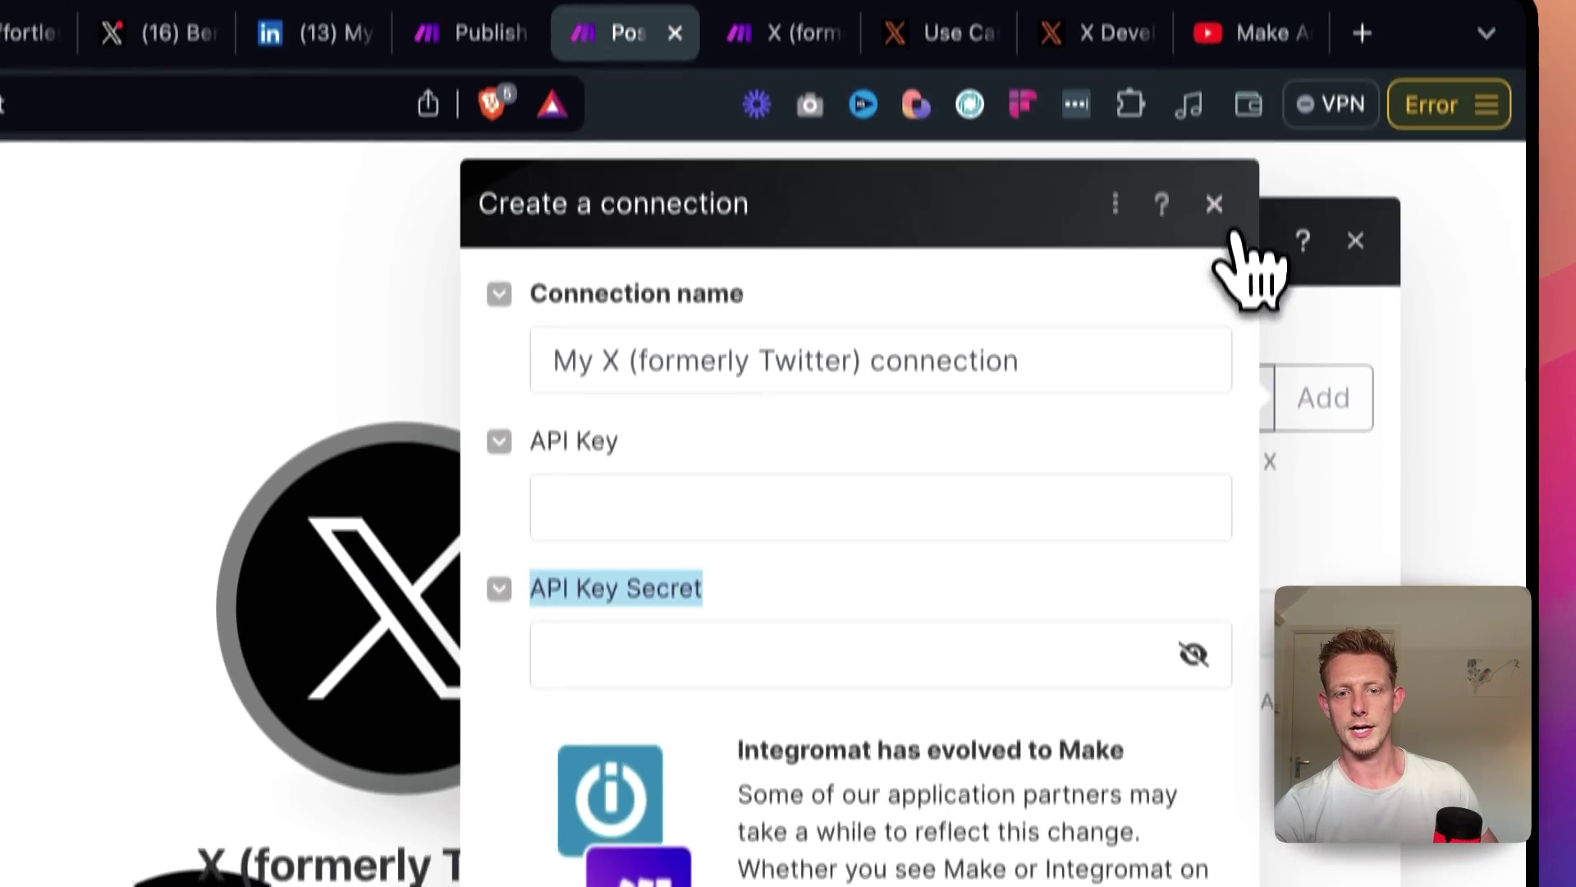
left_click(1214, 204)
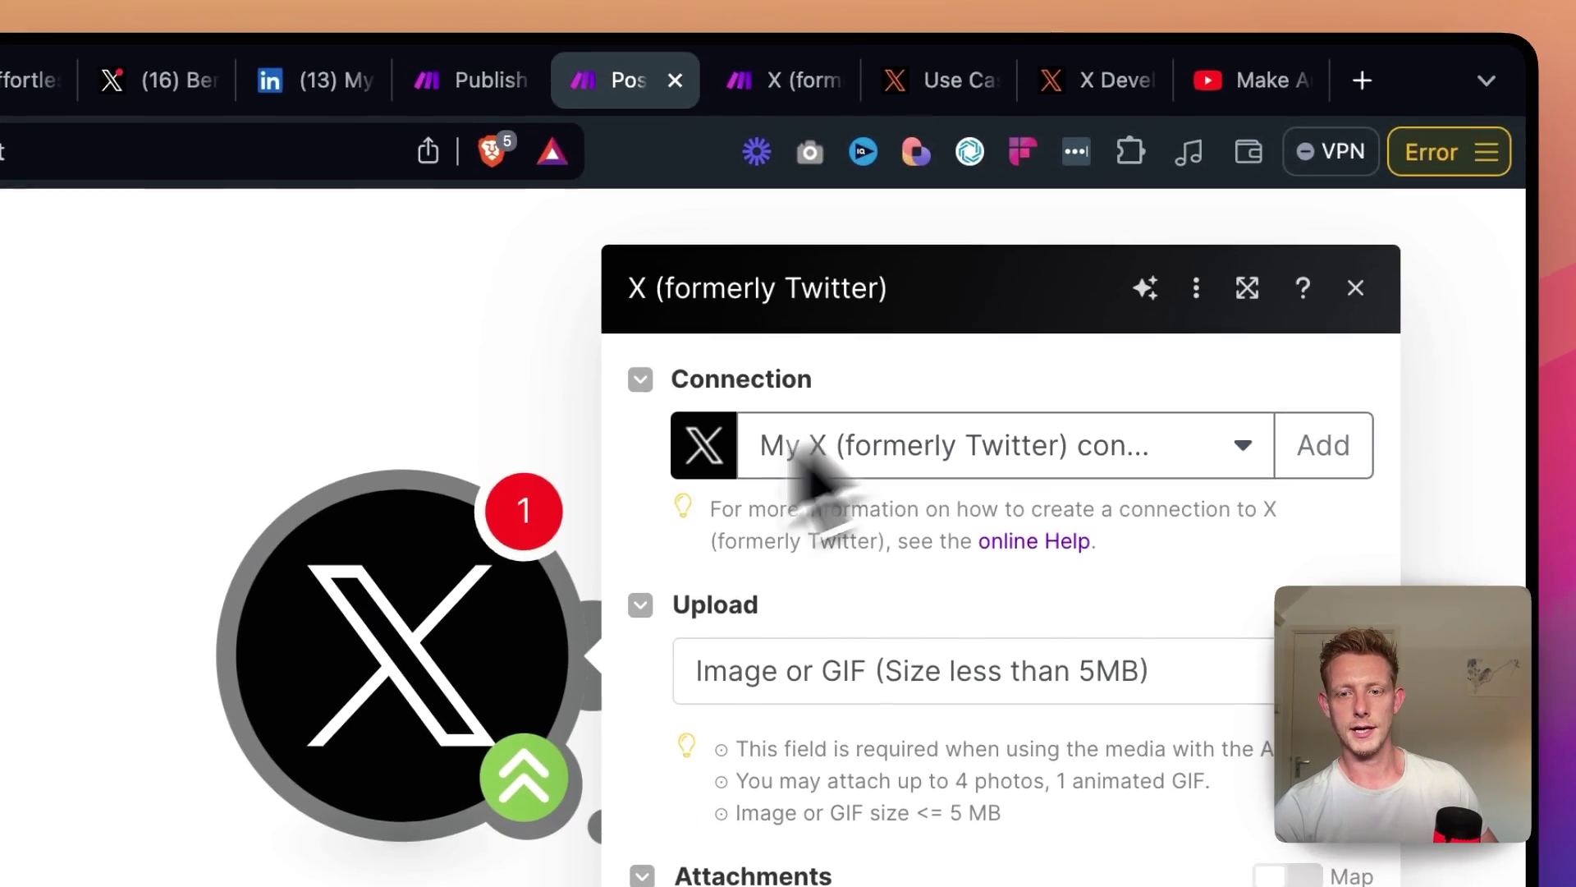
- Close the settings of the extra Upload a Media module and delete that module from the Post on X scenario
left_click(1356, 240)
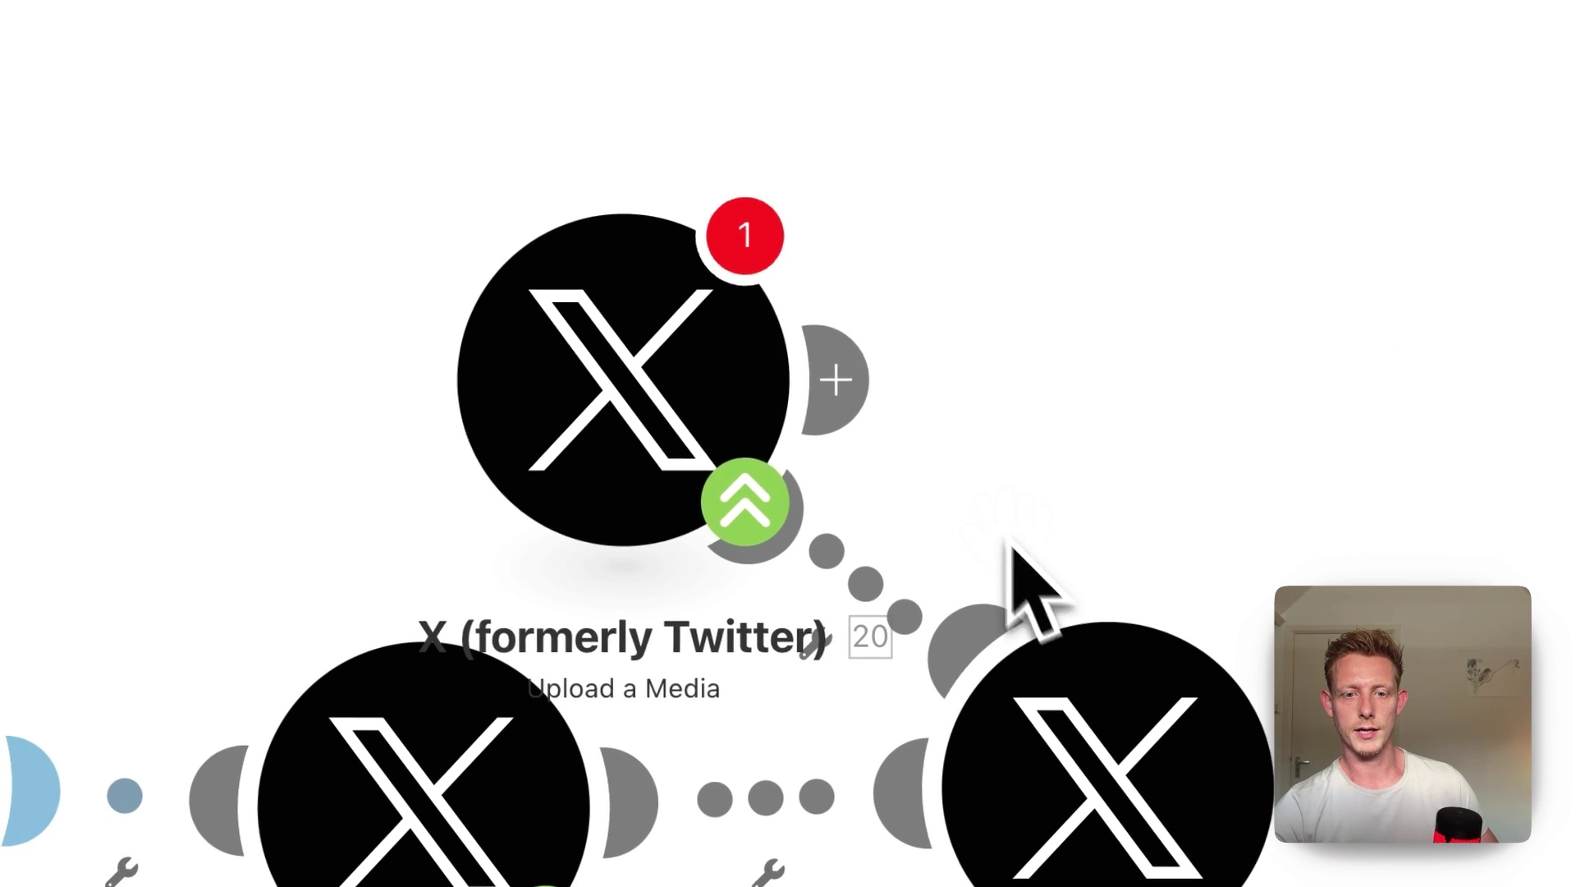
right_click(669, 415)
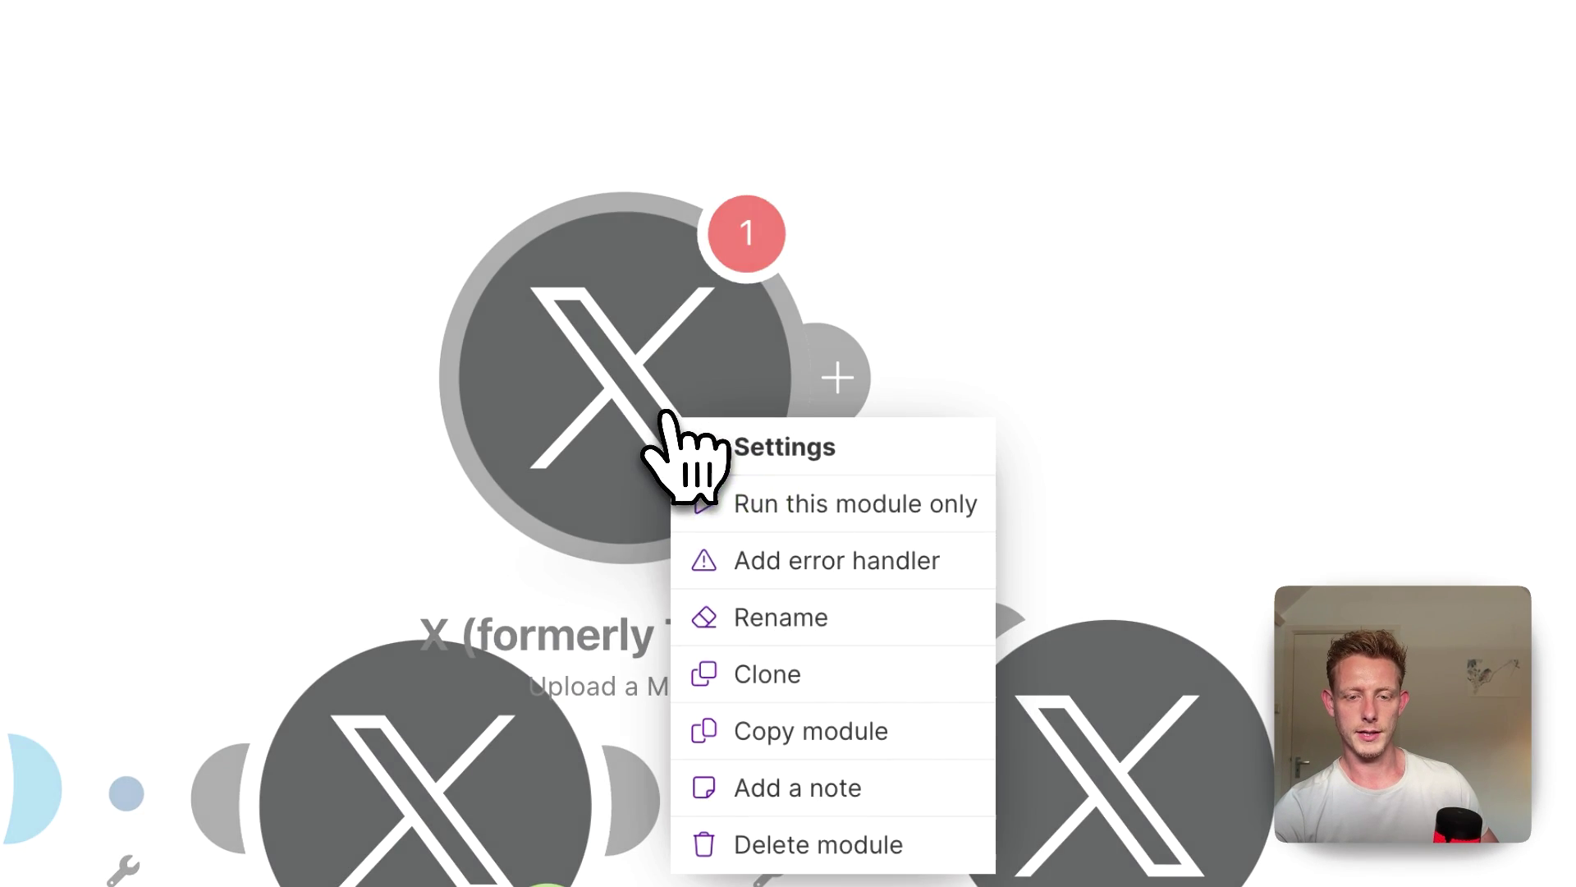
left_click(837, 845)
- Check the existing Upload a Media settings and examine how Media IDs is mapped in the Create a Post module
left_click(376, 866)
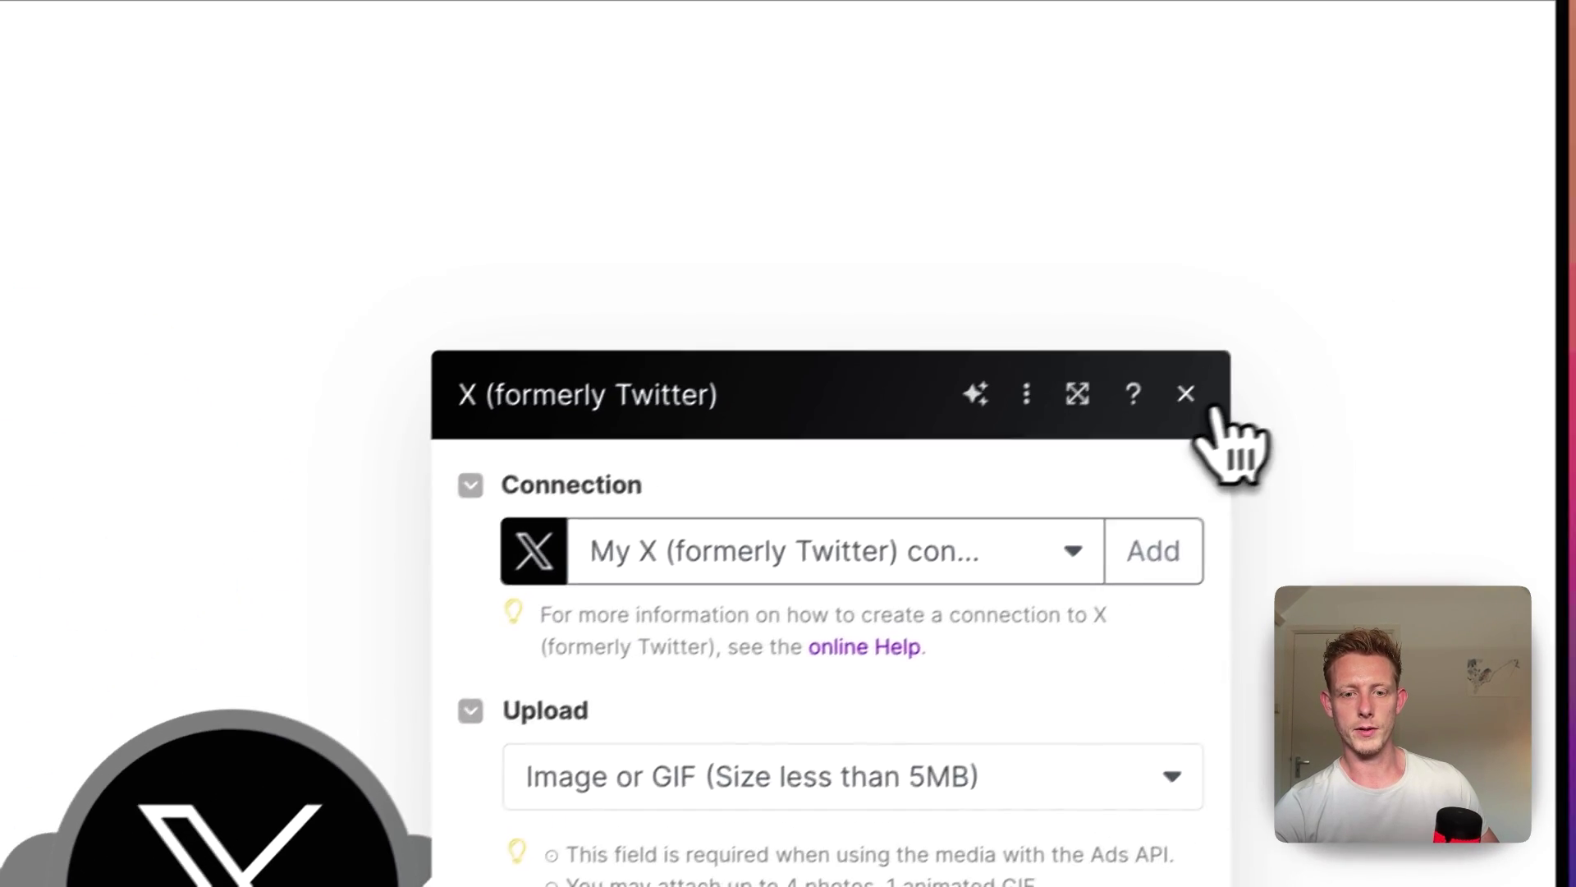
left_click(1492, 166)
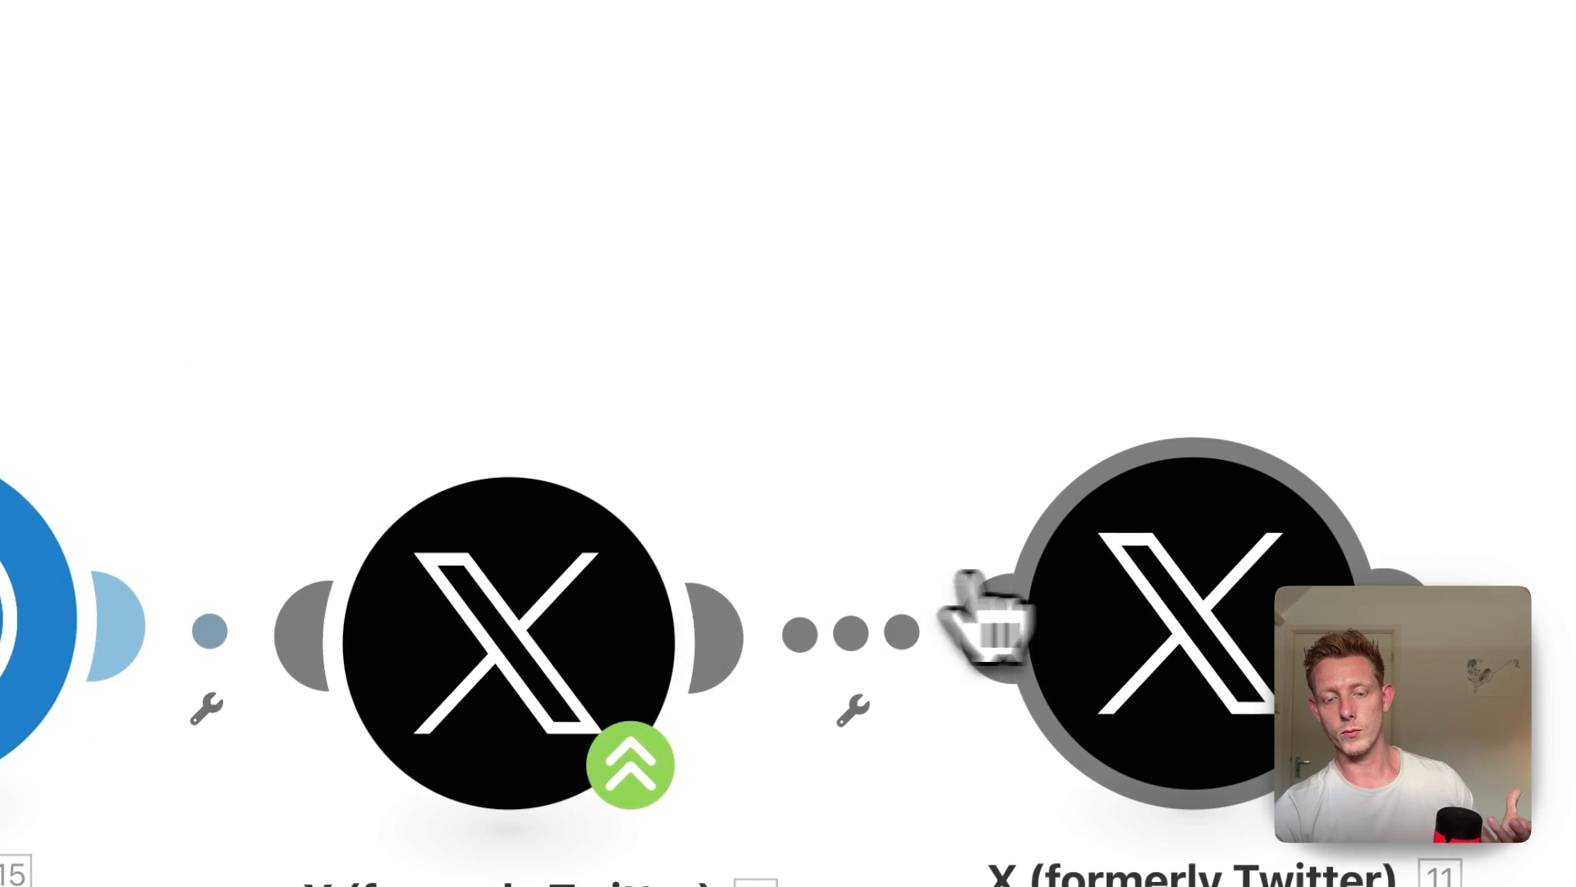
left_click(1160, 633)
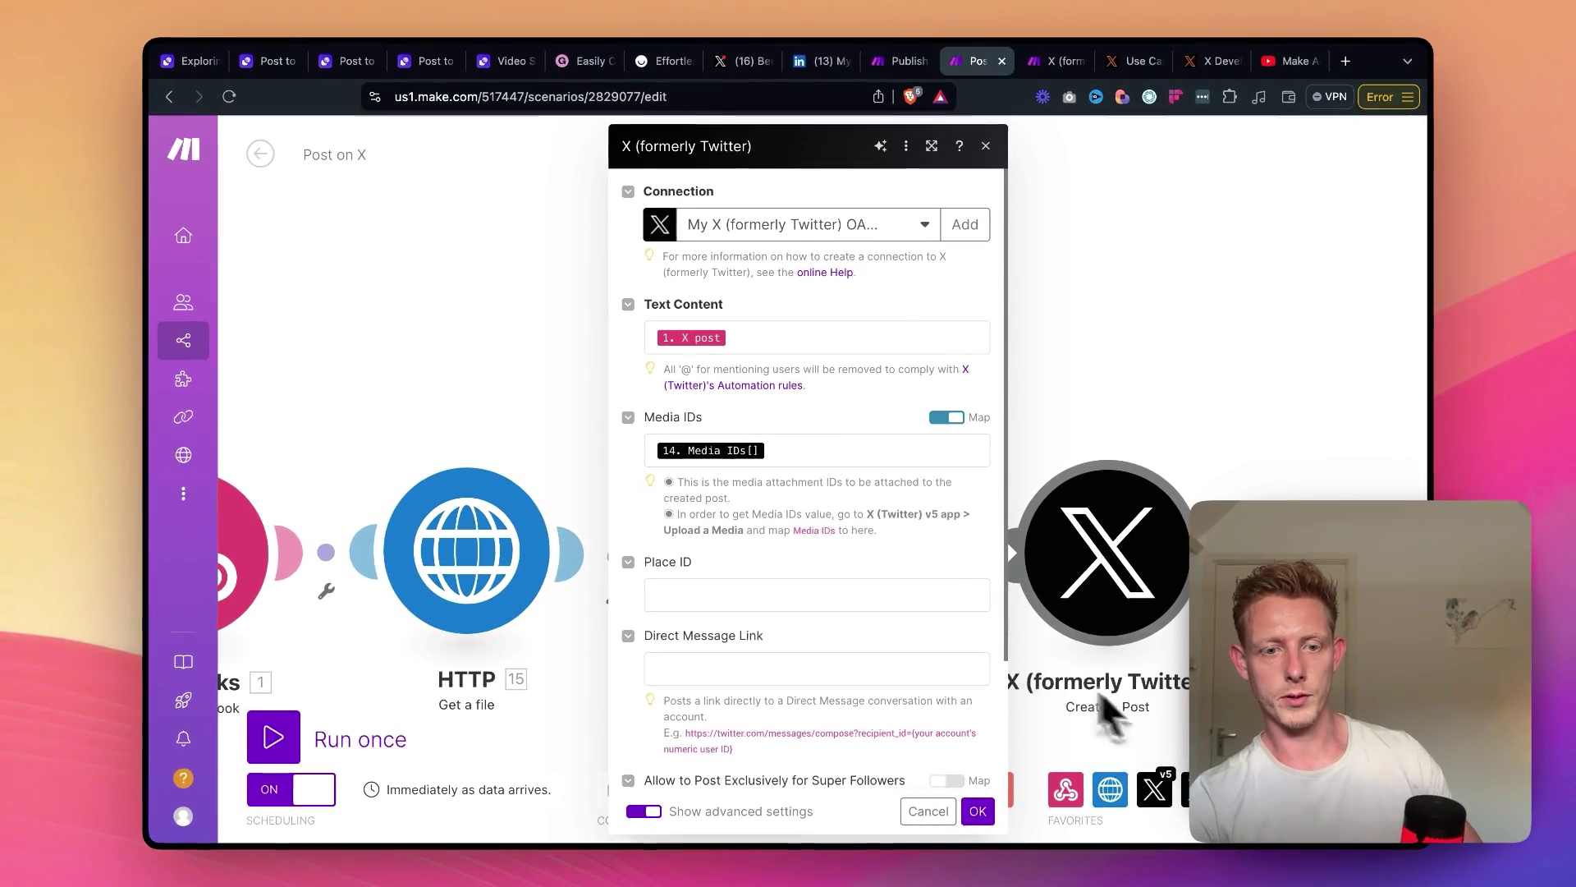
left_click(788, 453)
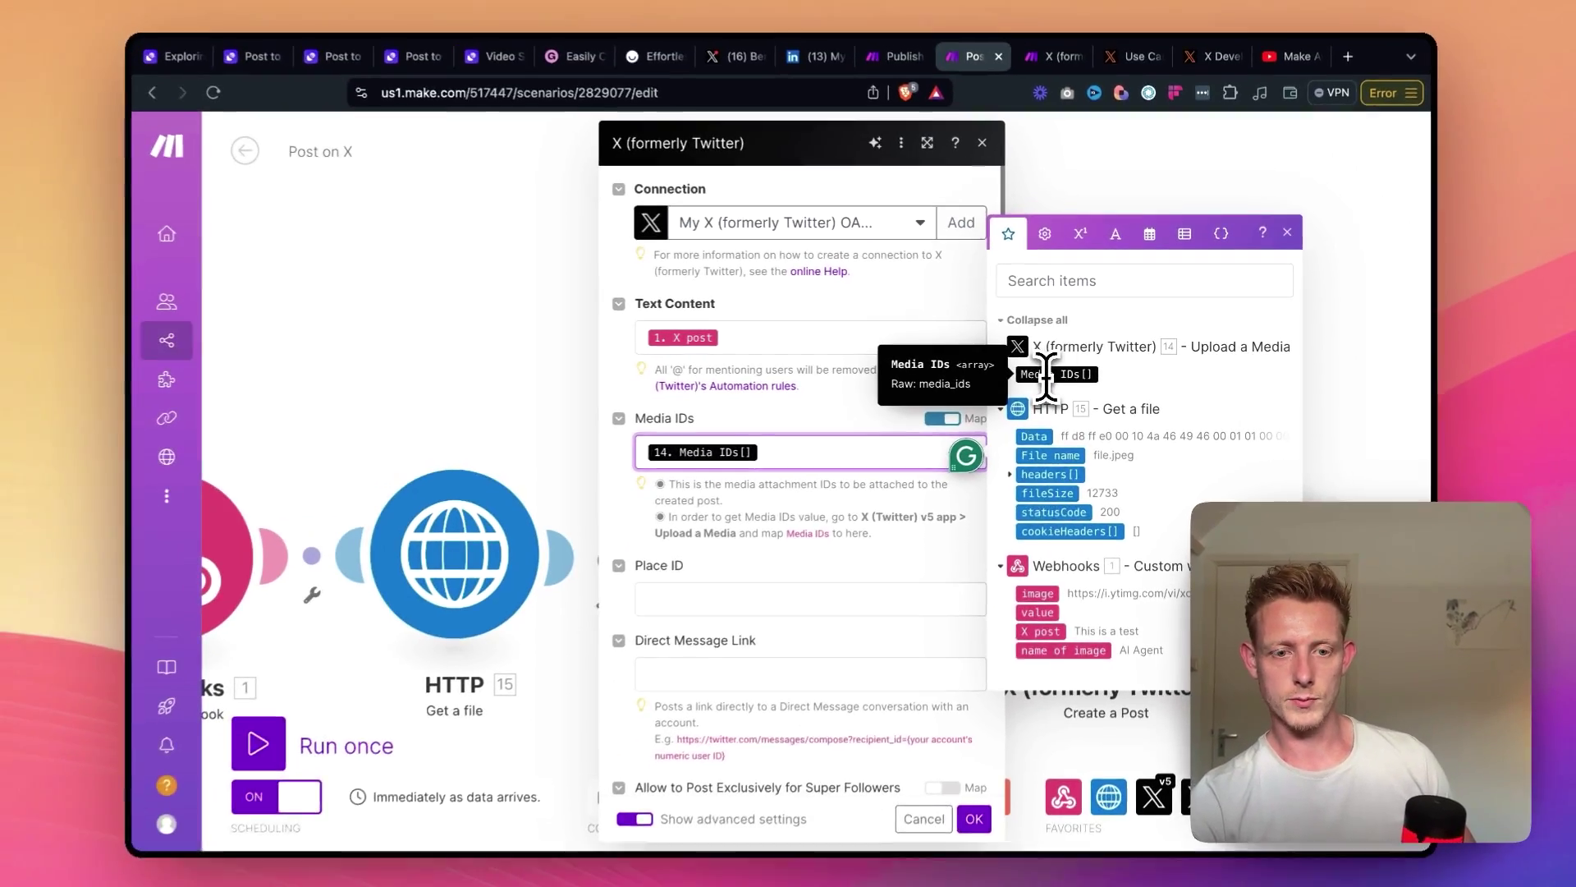
scroll(770, 634, "down", 3)
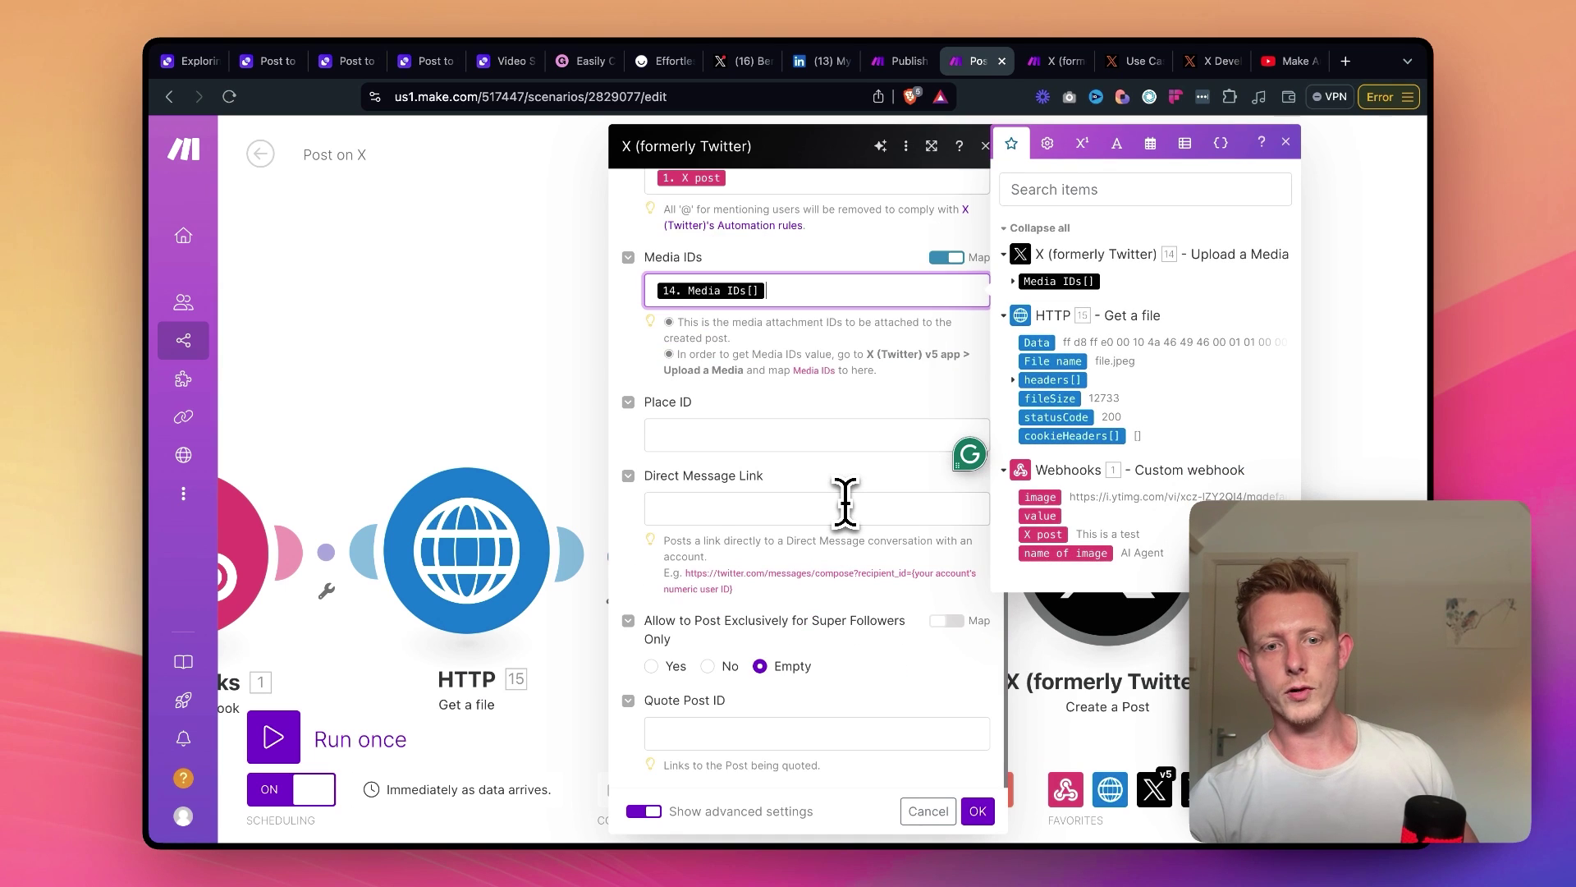
scroll(846, 501, "up", 5)
left_click(1001, 201)
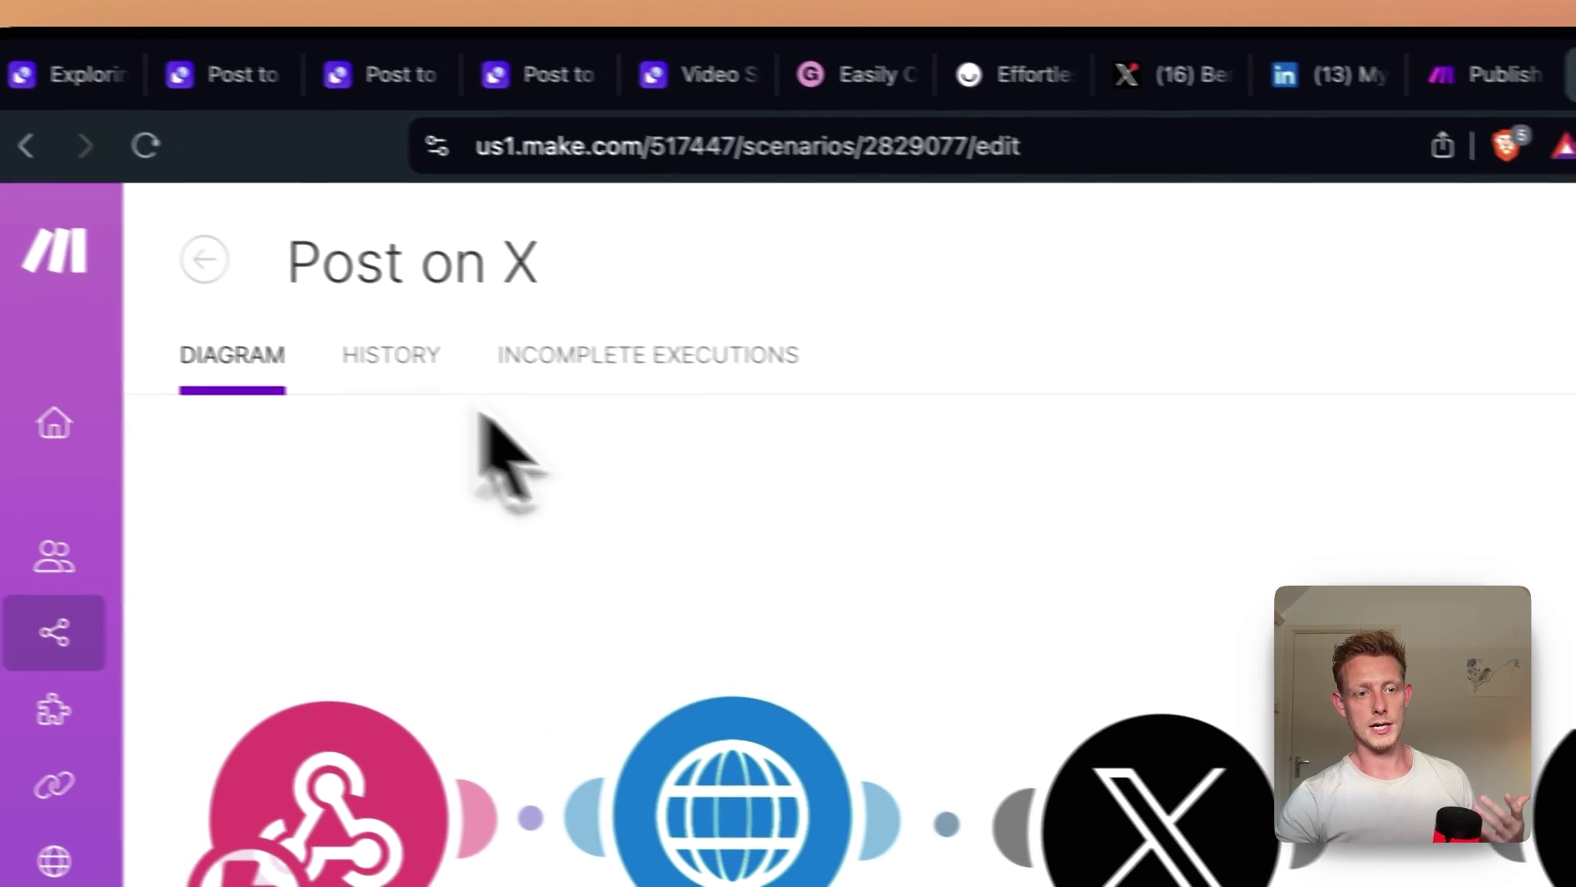
- Return to the scenario list, search for "youtu" and open the Integration YouTube scenario in the editor
left_click(270, 243)
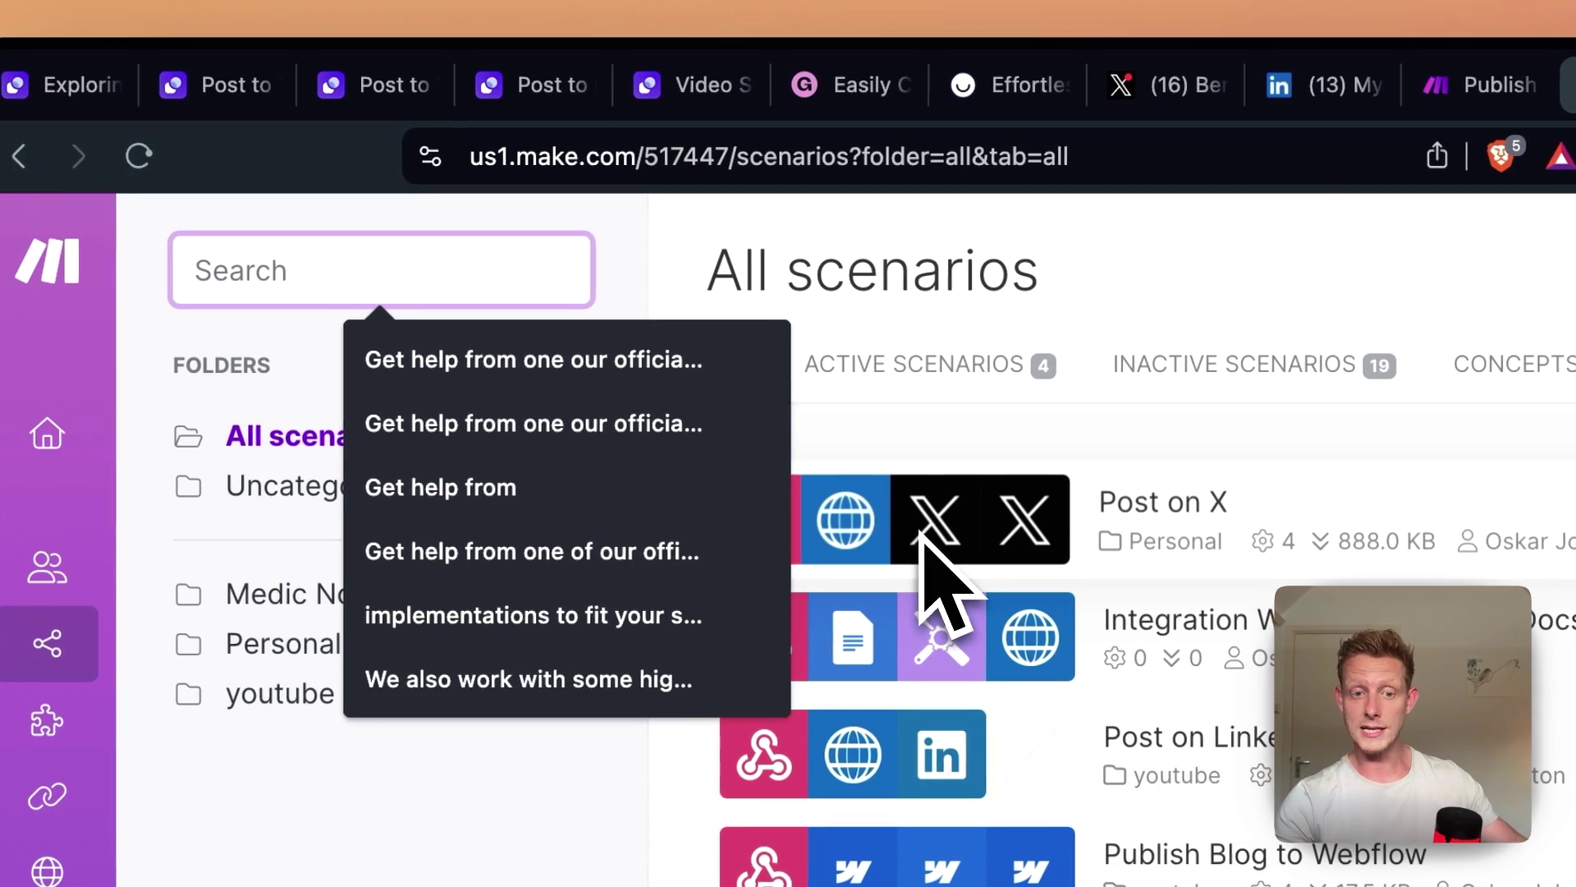
type("youtu")
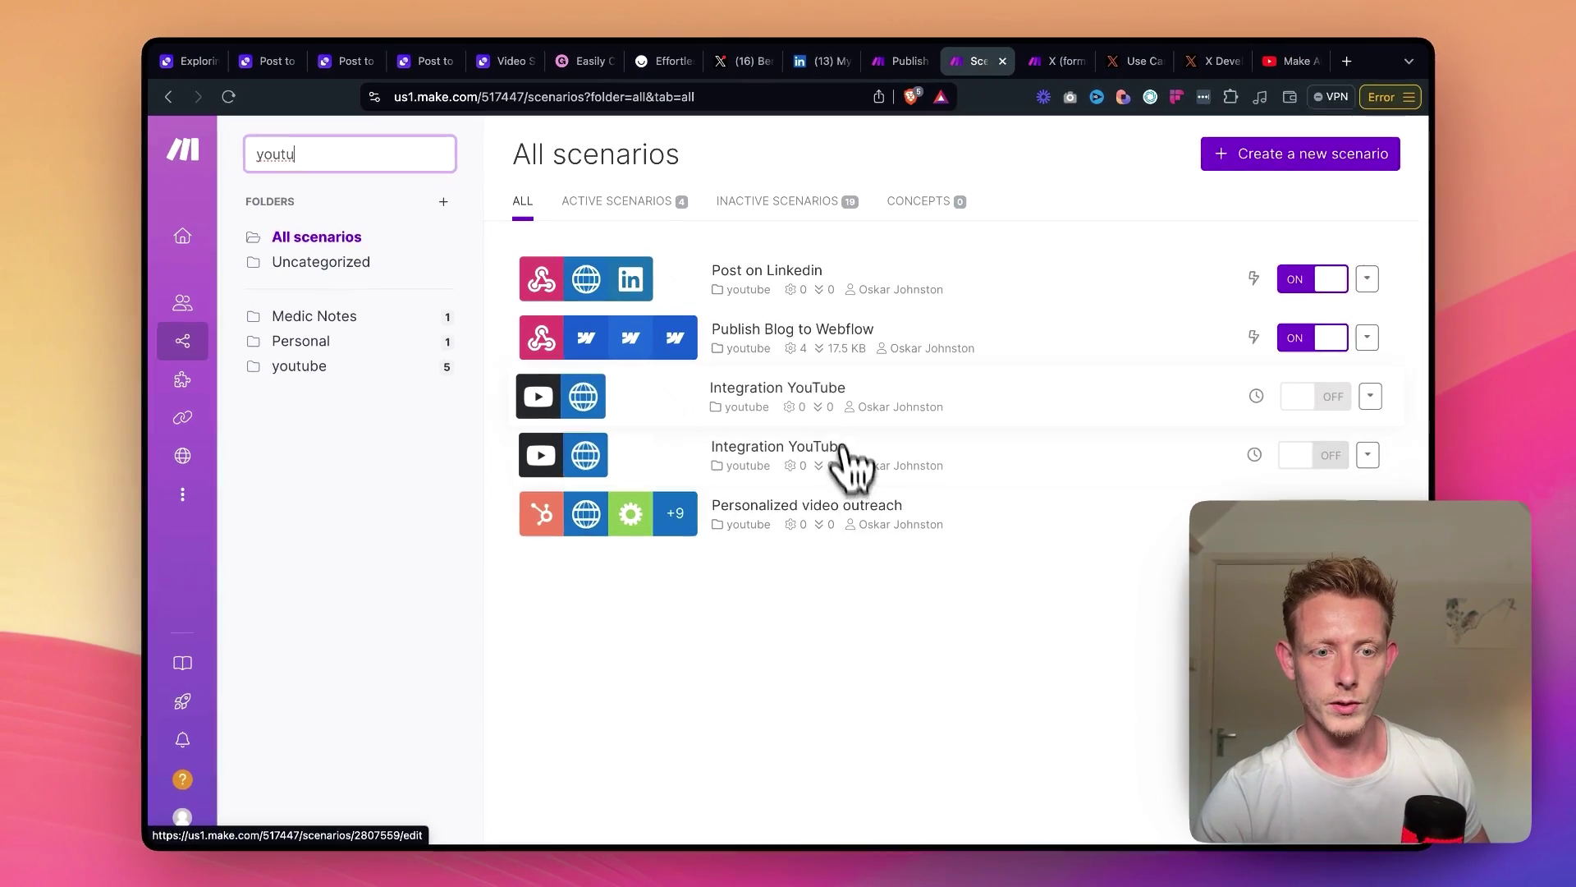
left_click(836, 407)
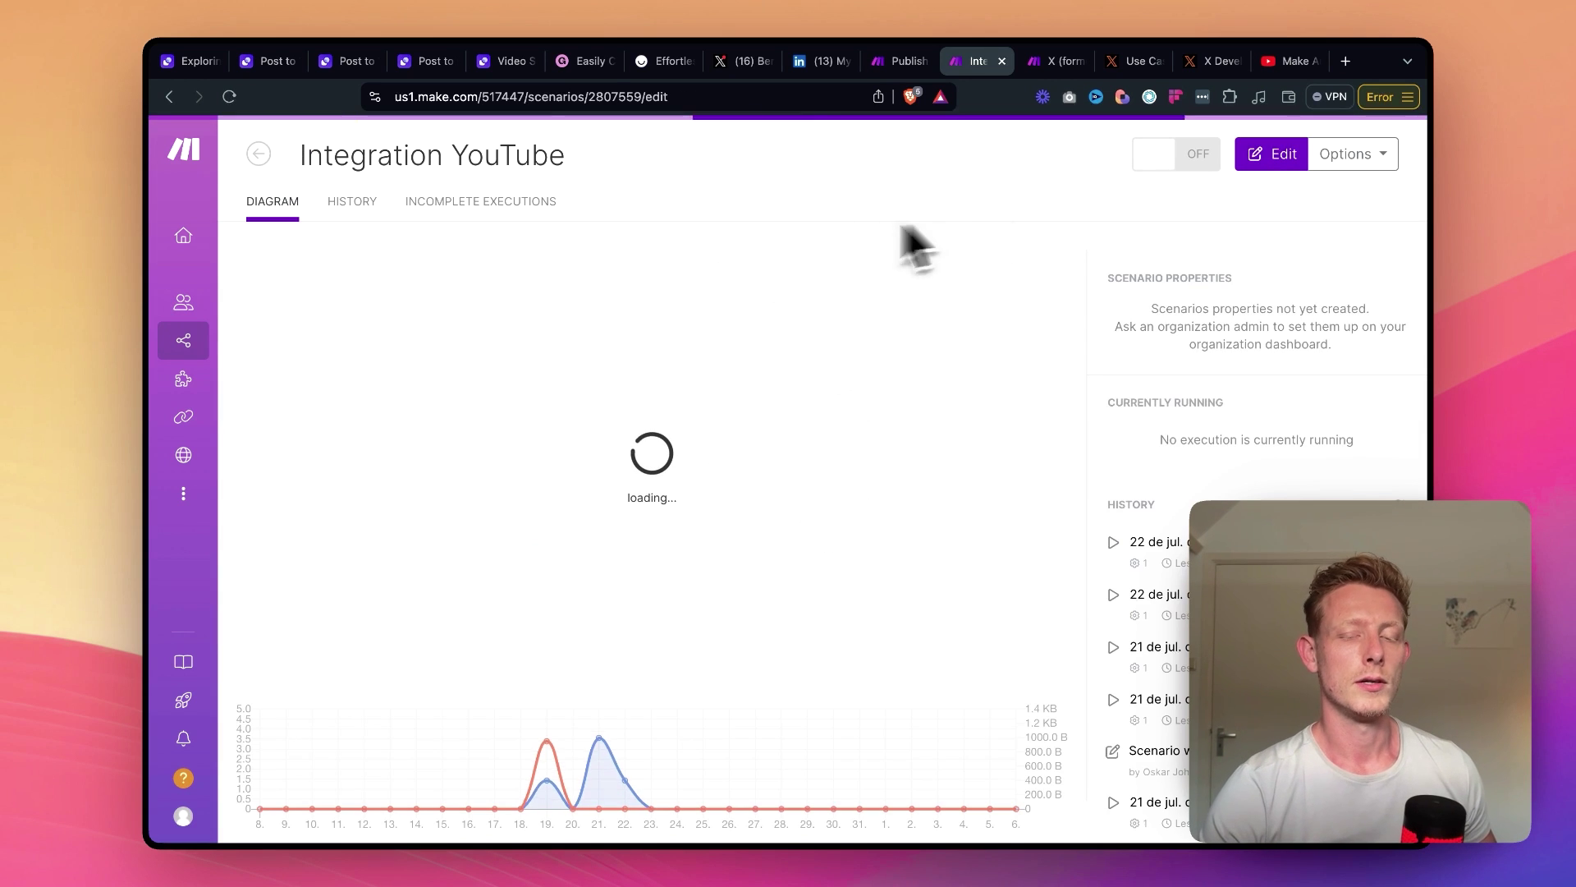
left_click(468, 414)
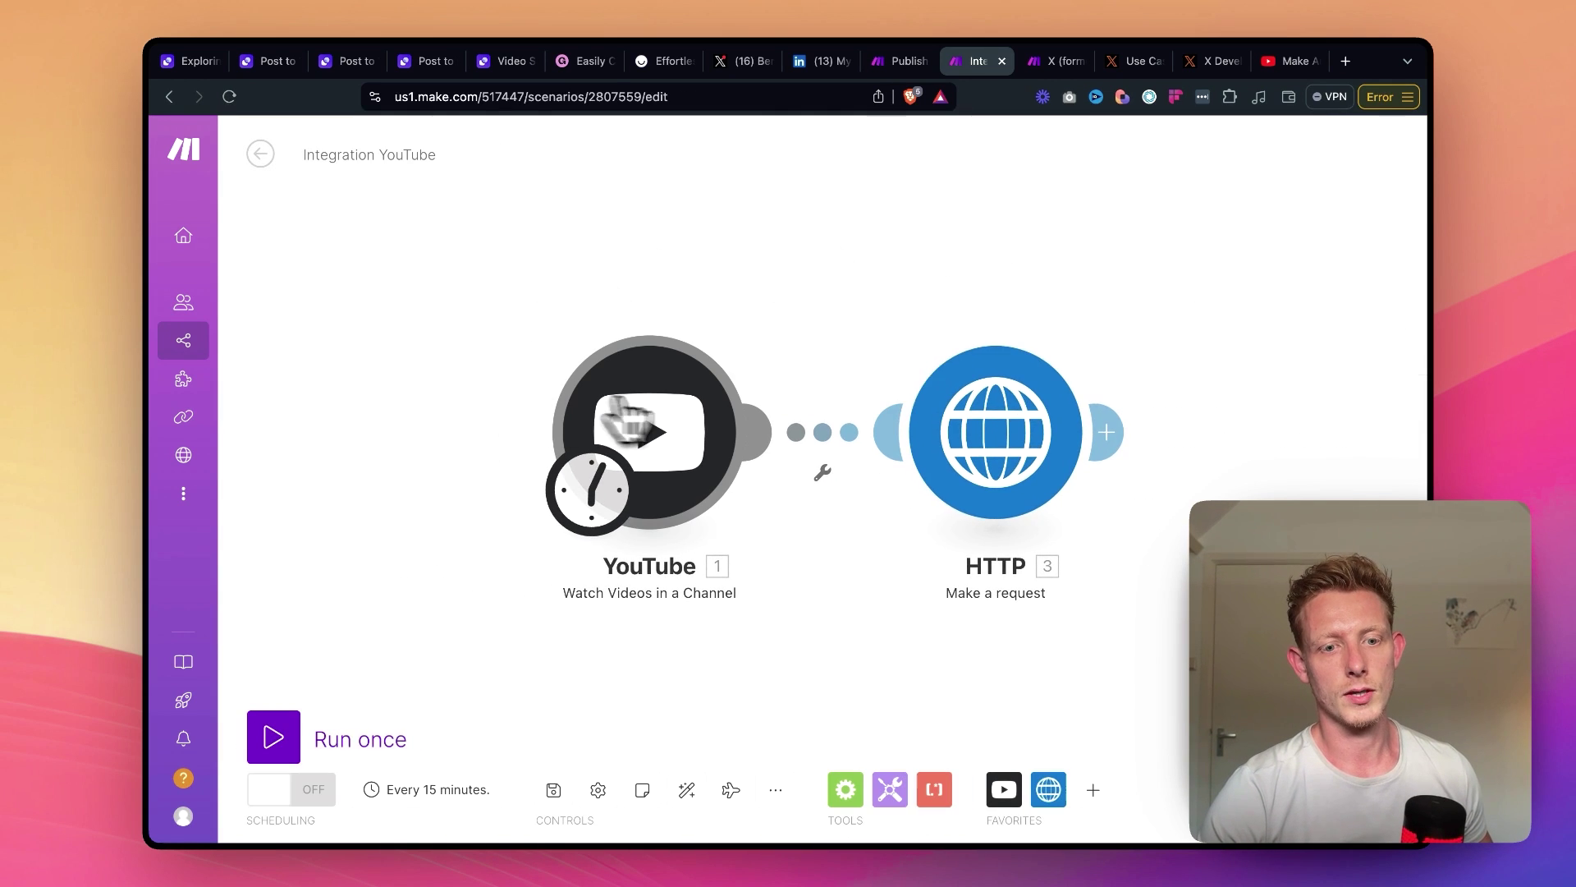
- Add a separate YouTube Watch Videos in a Channel module to the Integration YouTube scenario
left_click(751, 234)
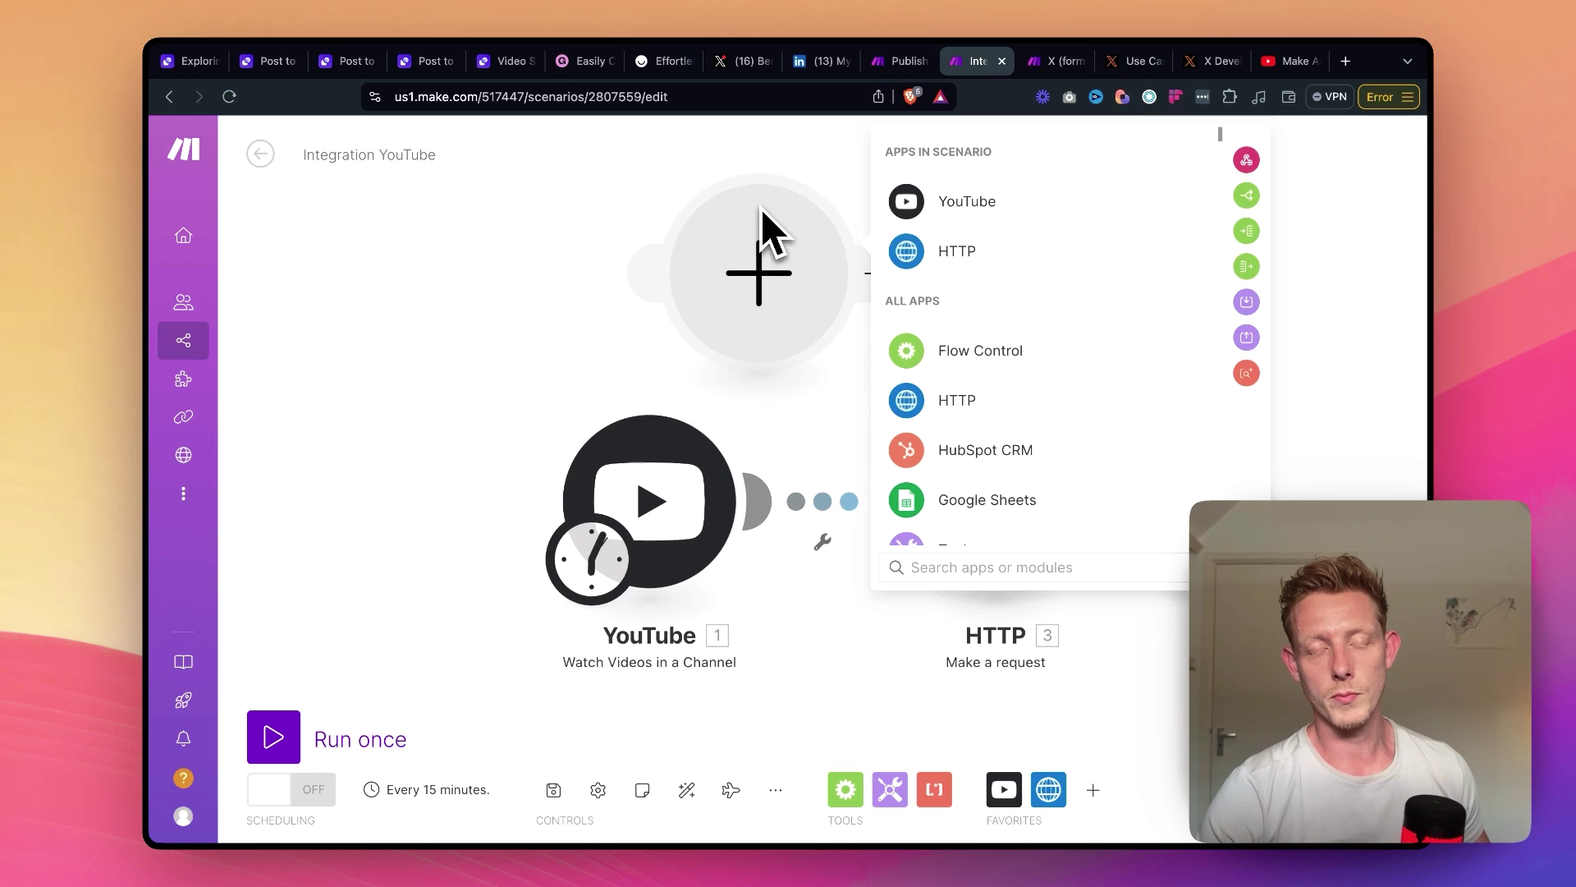
left_click(977, 201)
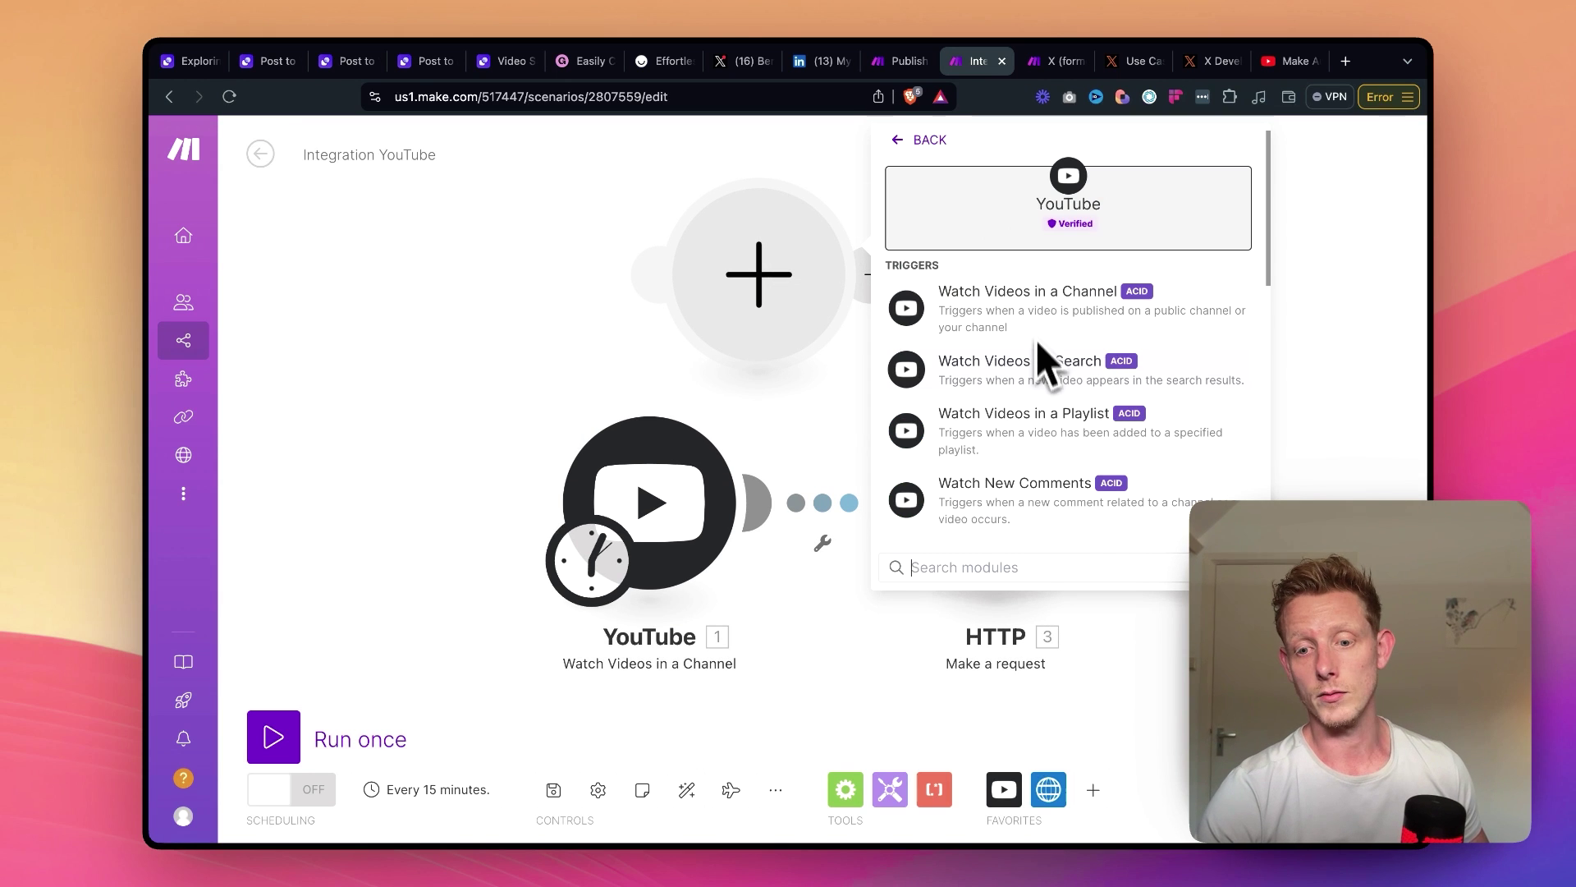
scroll(1037, 343, "down", 1)
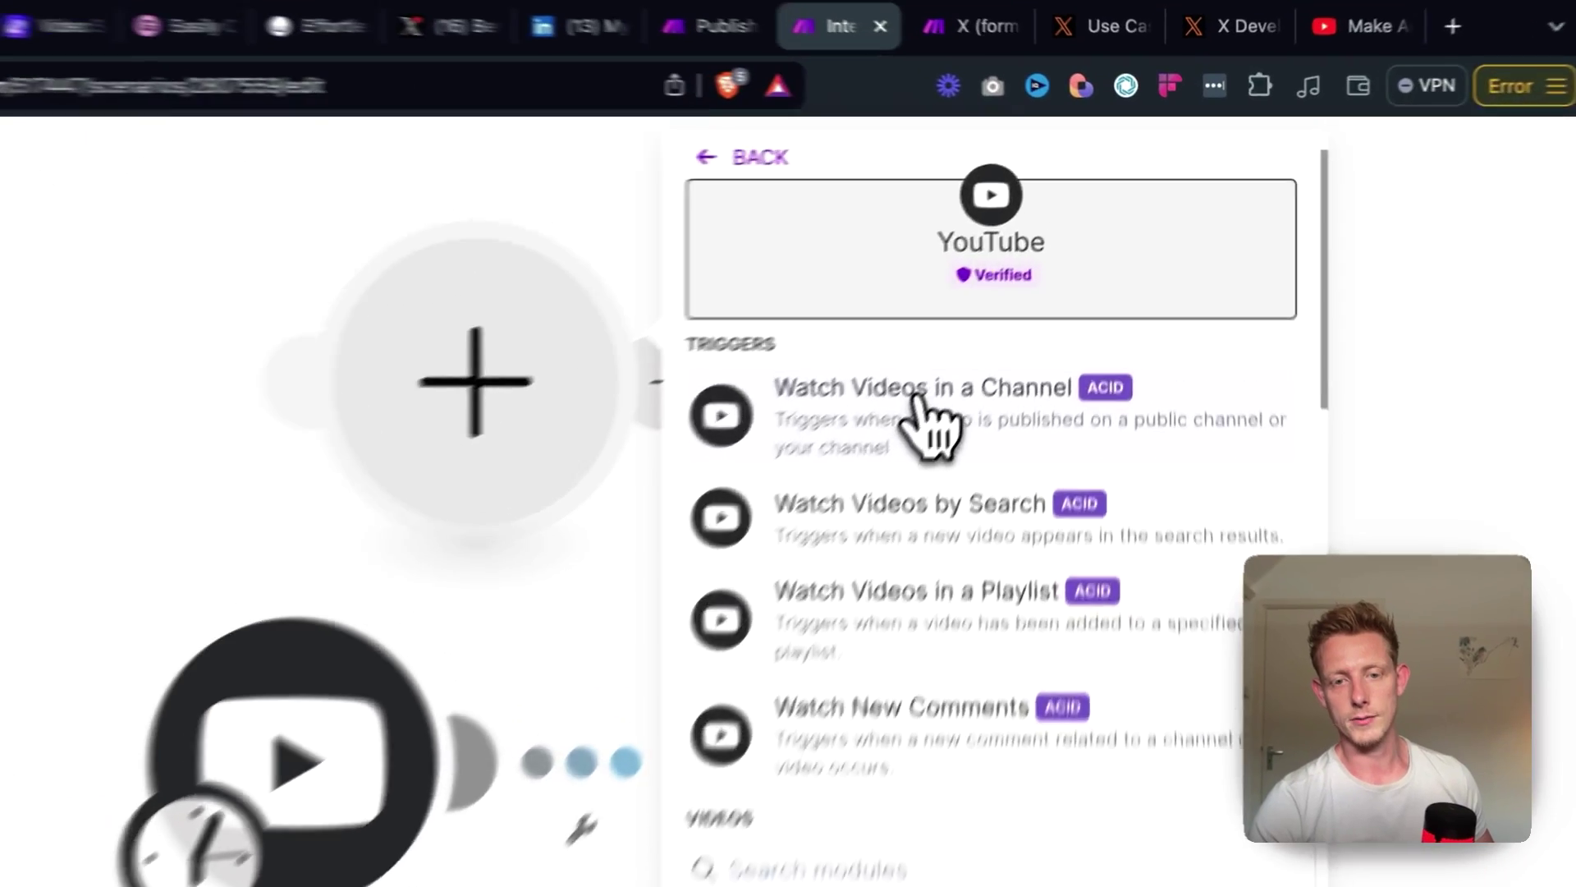
left_click(916, 394)
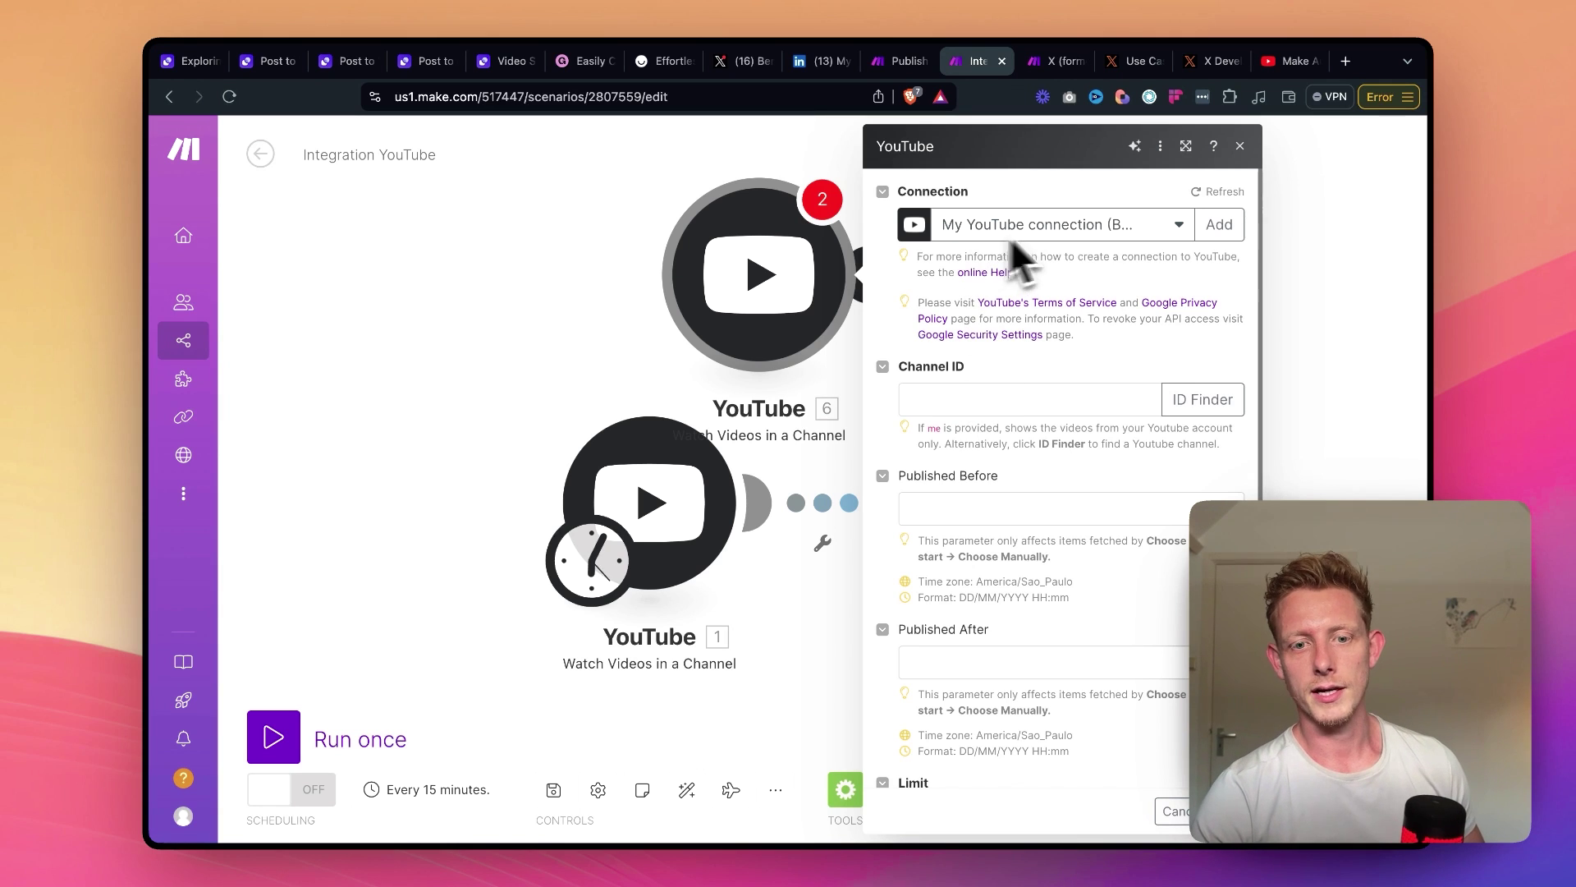
- Look at the Channel ID field of the added YouTube module and delete that module from the scenario
left_click(979, 394)
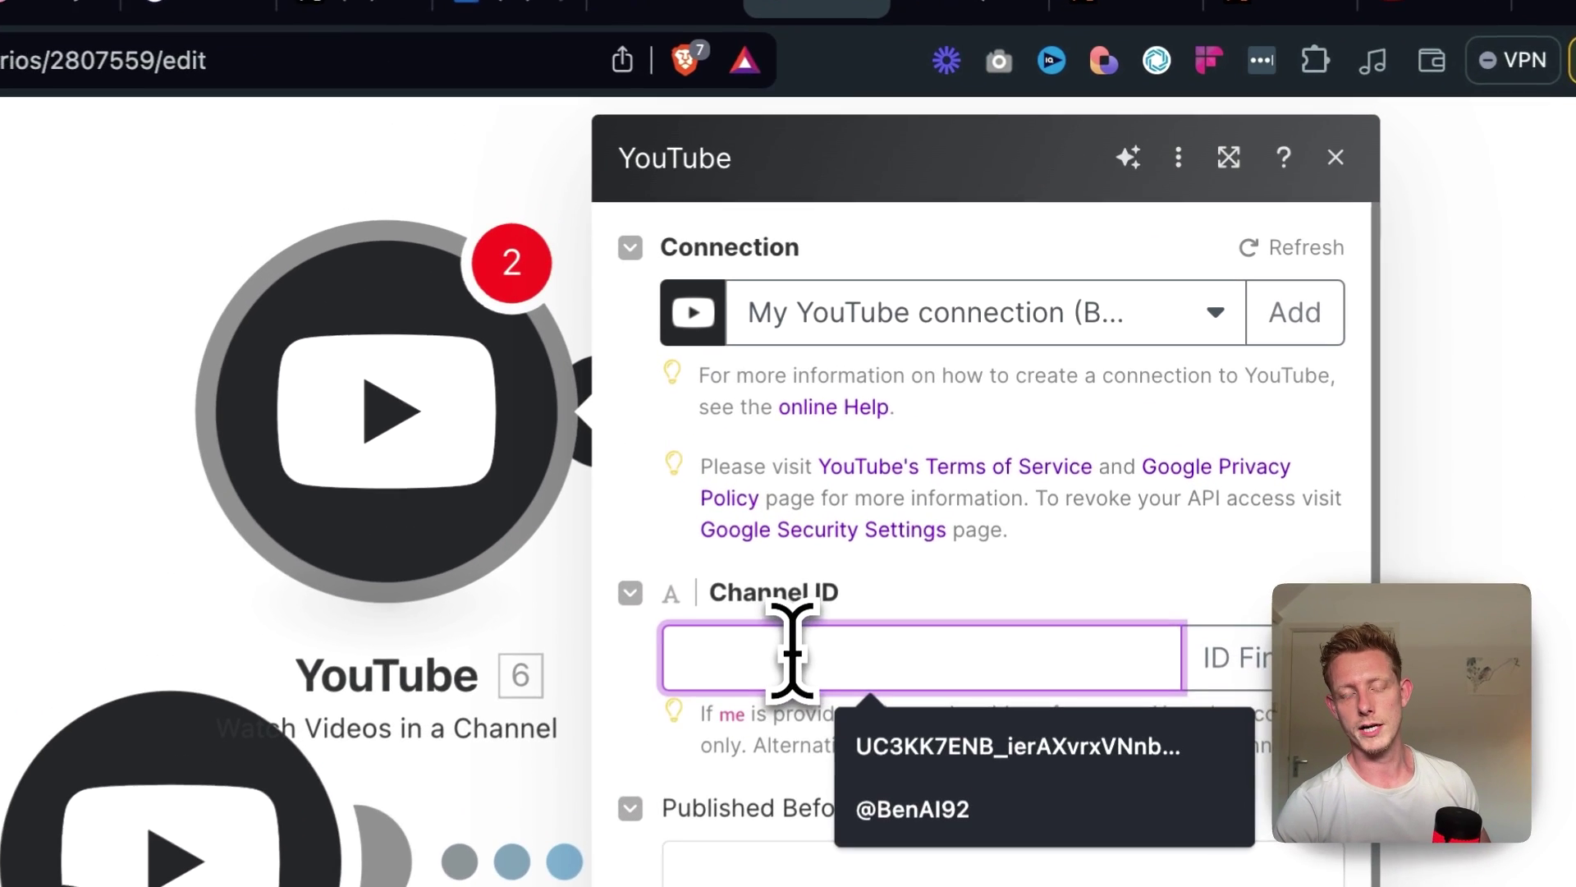
left_click(909, 560)
left_click(795, 1)
left_click(534, 509)
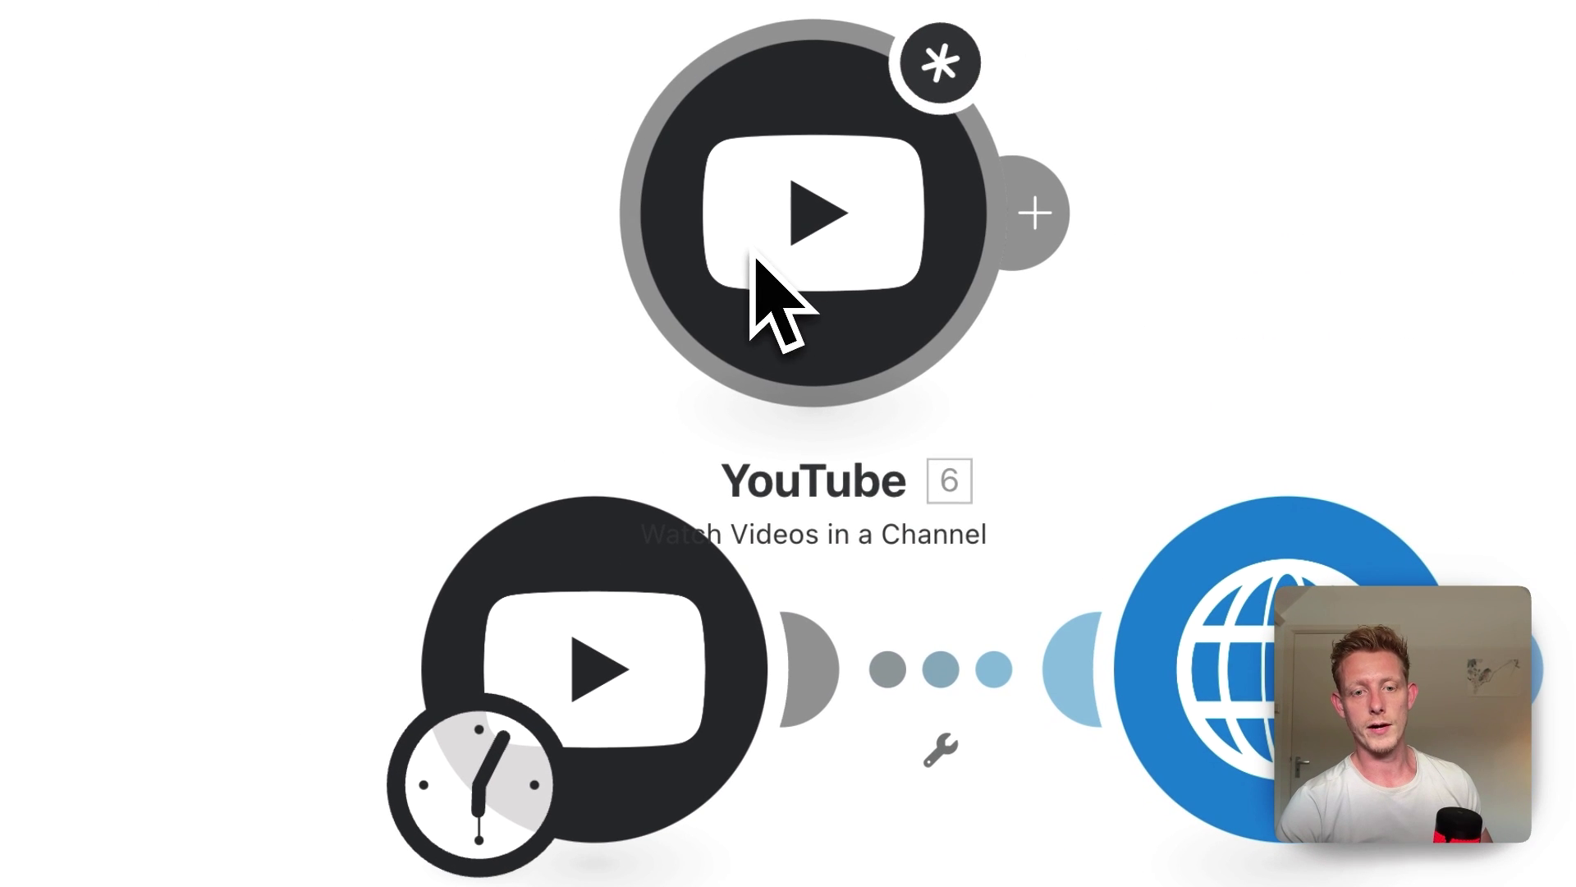
right_click(873, 212)
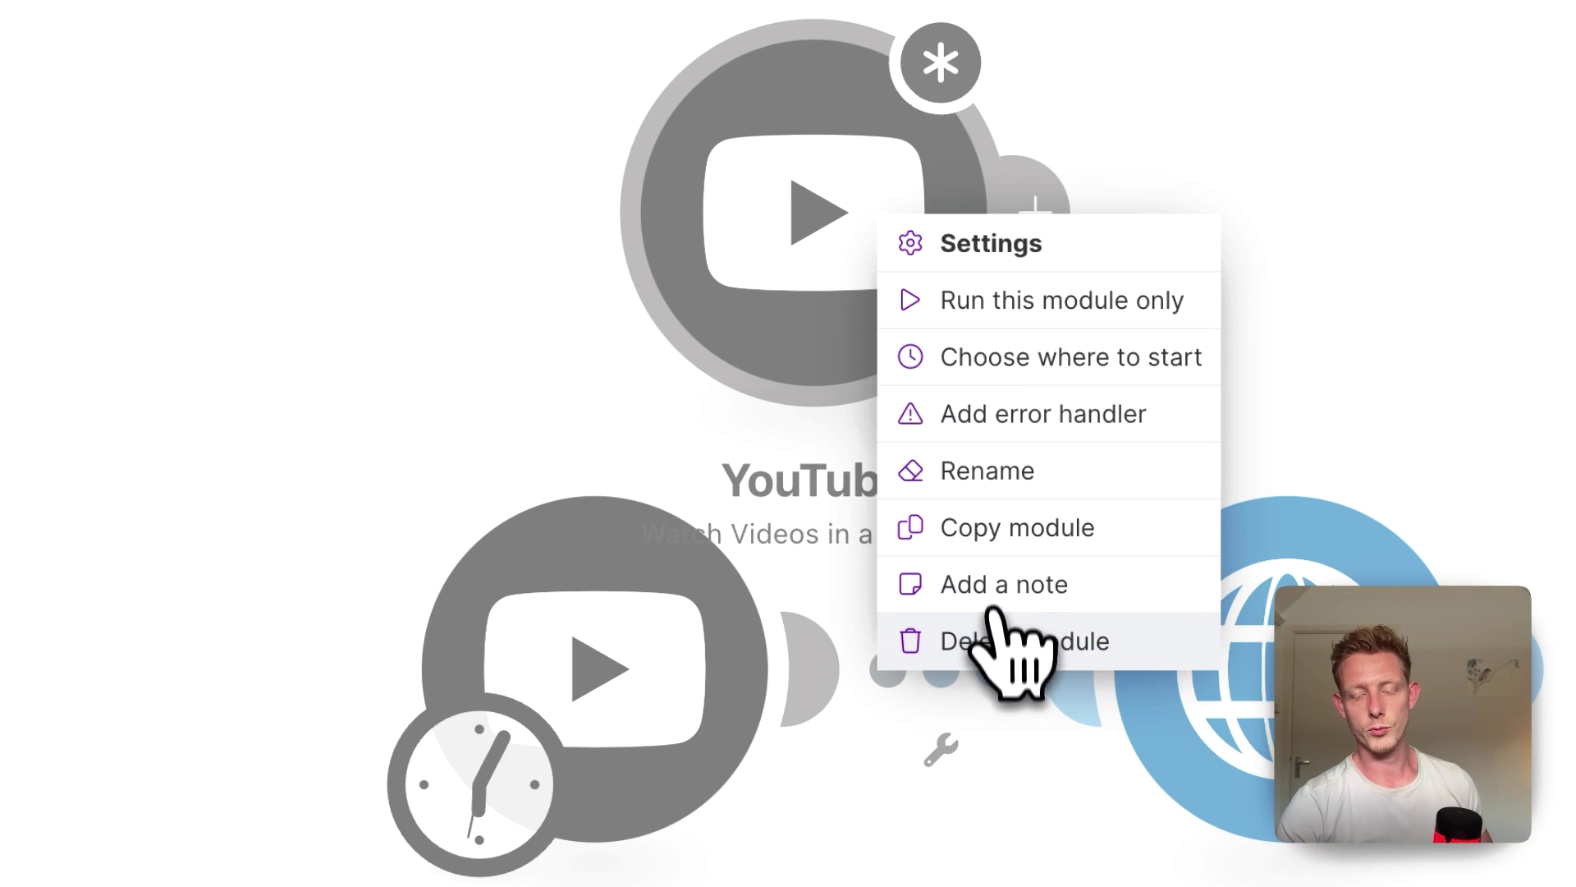
left_click(1006, 639)
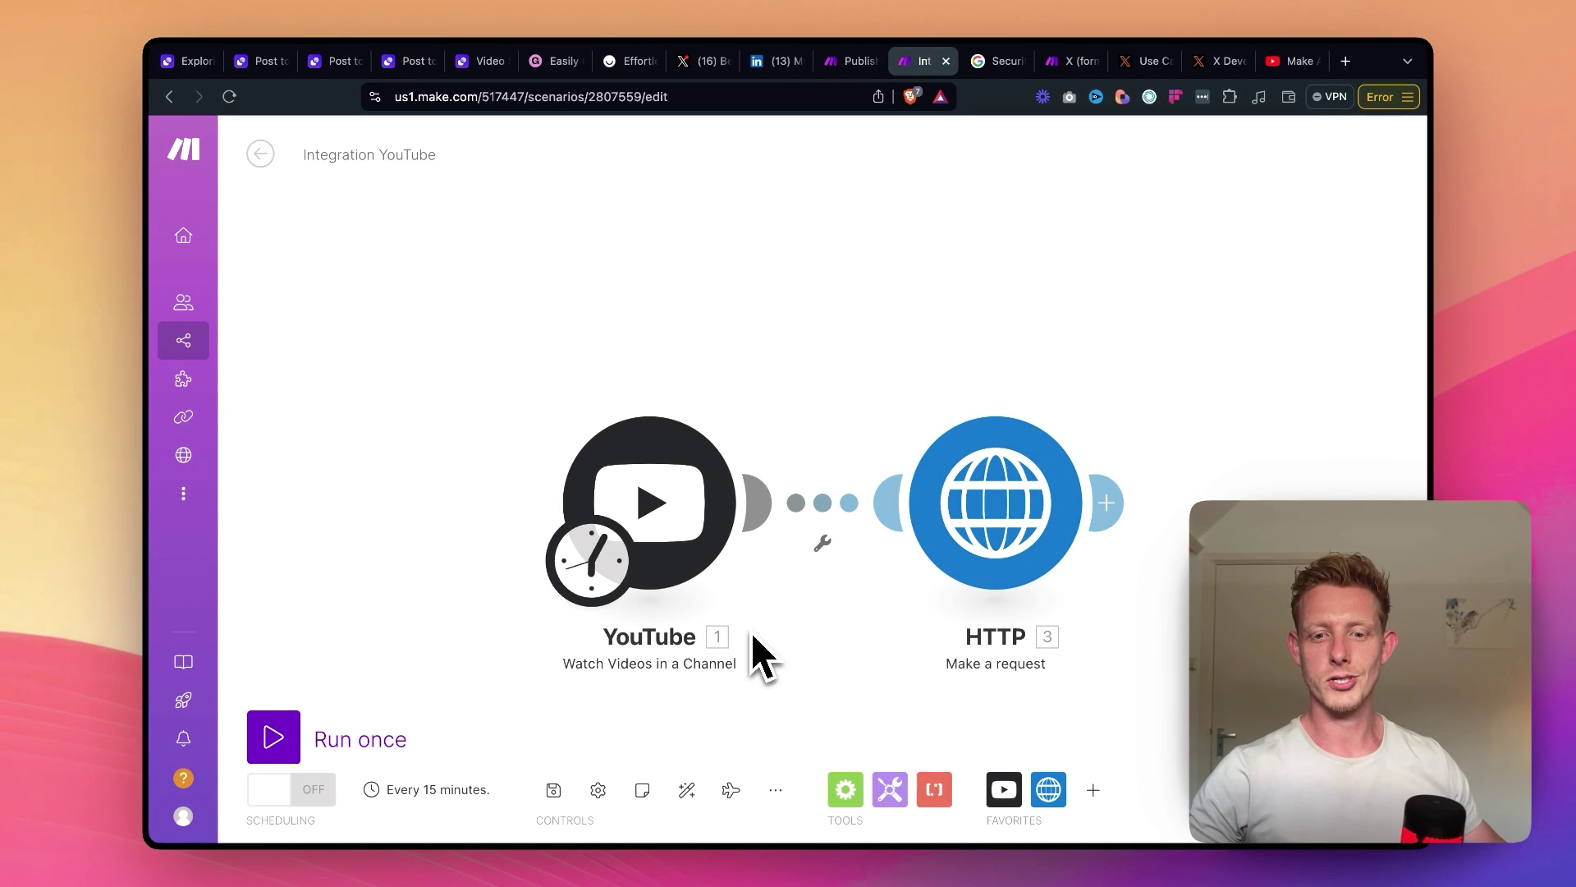
- Look over the settings of the HTTP Make a request module and close them
left_click(972, 537)
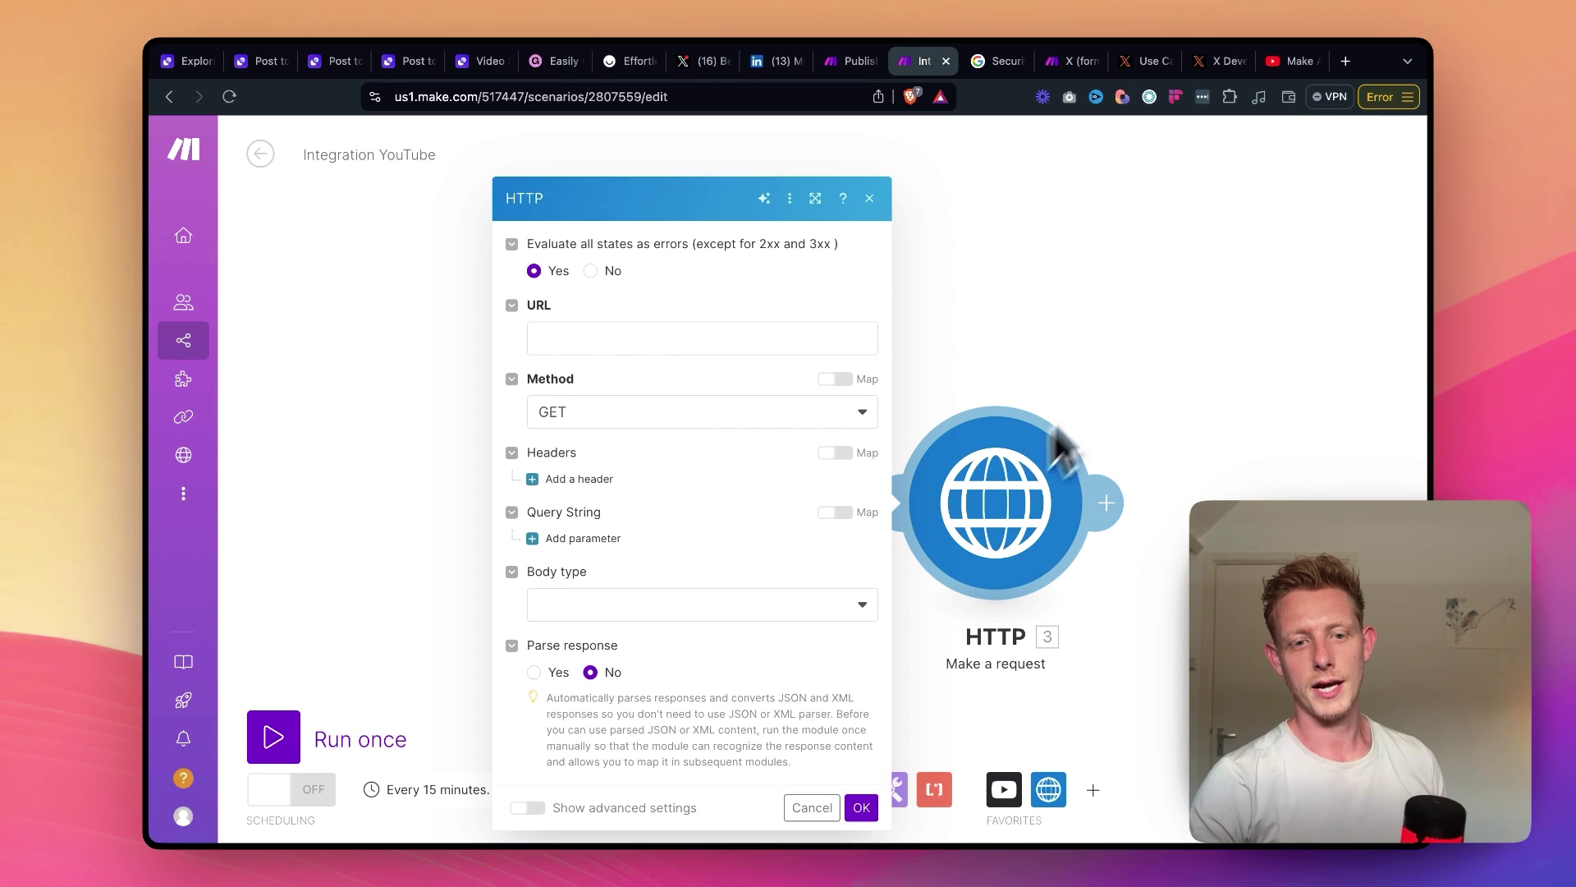
left_click(1067, 332)
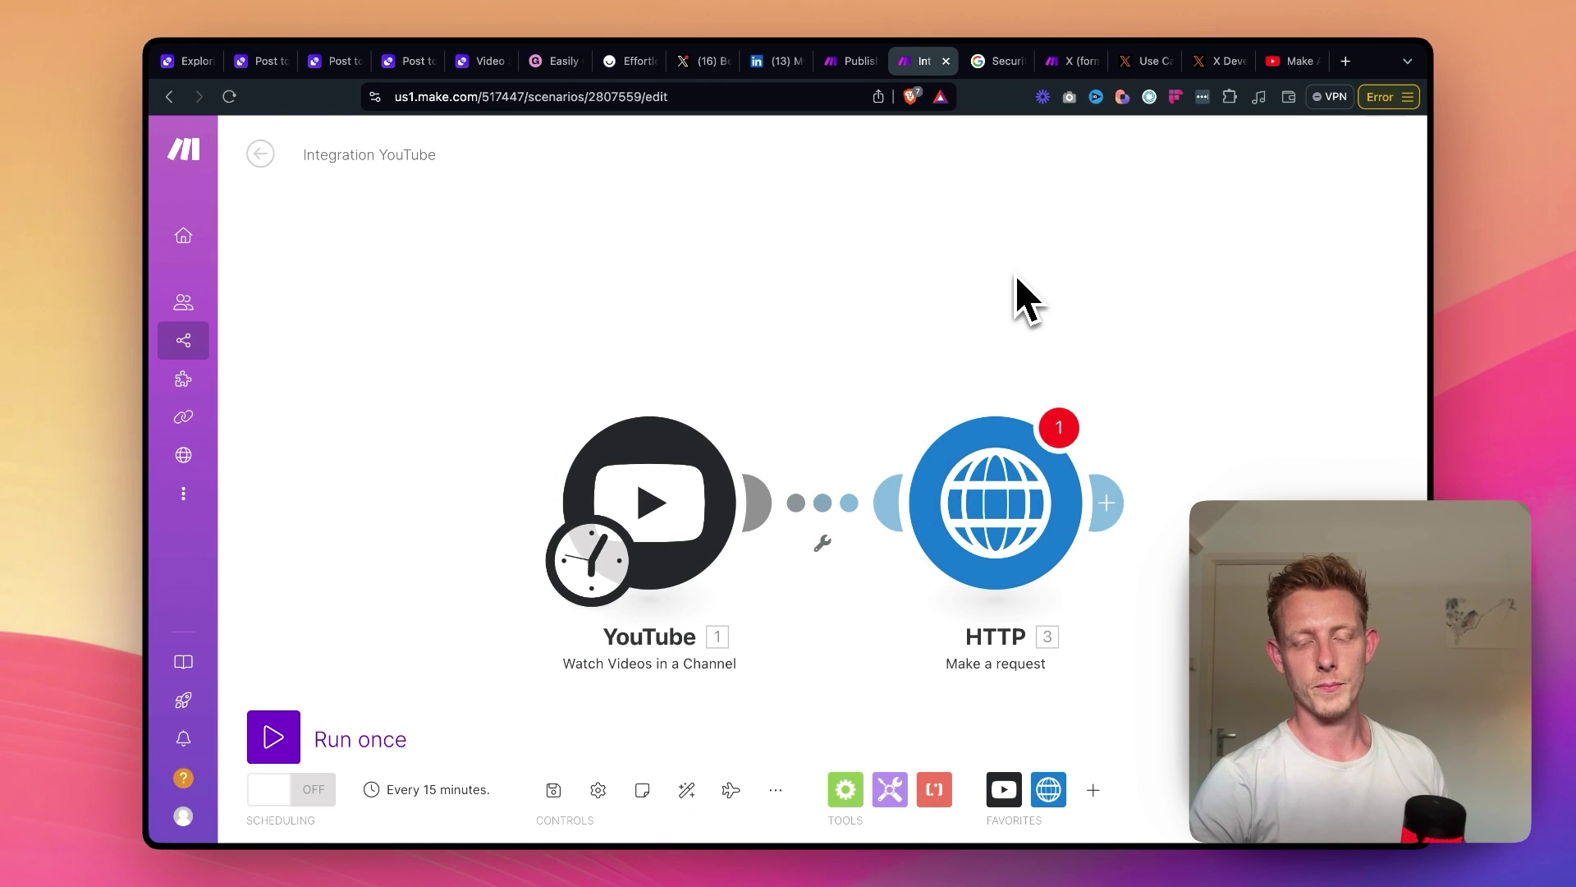